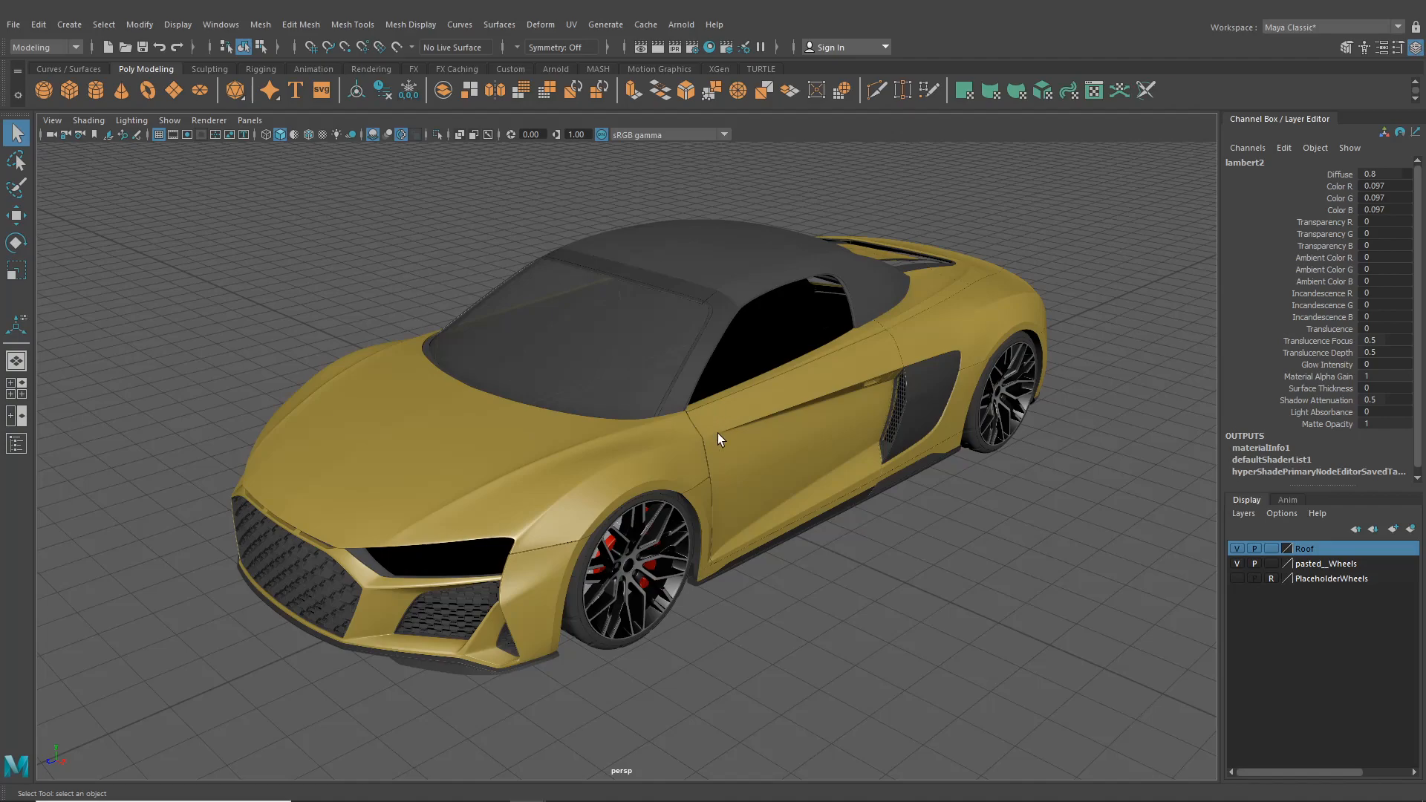
# - Examine the car model's overall body from the front and the side
pyautogui.keyDown('alt'); pyautogui.moveTo(718, 434); pyautogui.dragTo(839, 431); pyautogui.keyUp('alt')
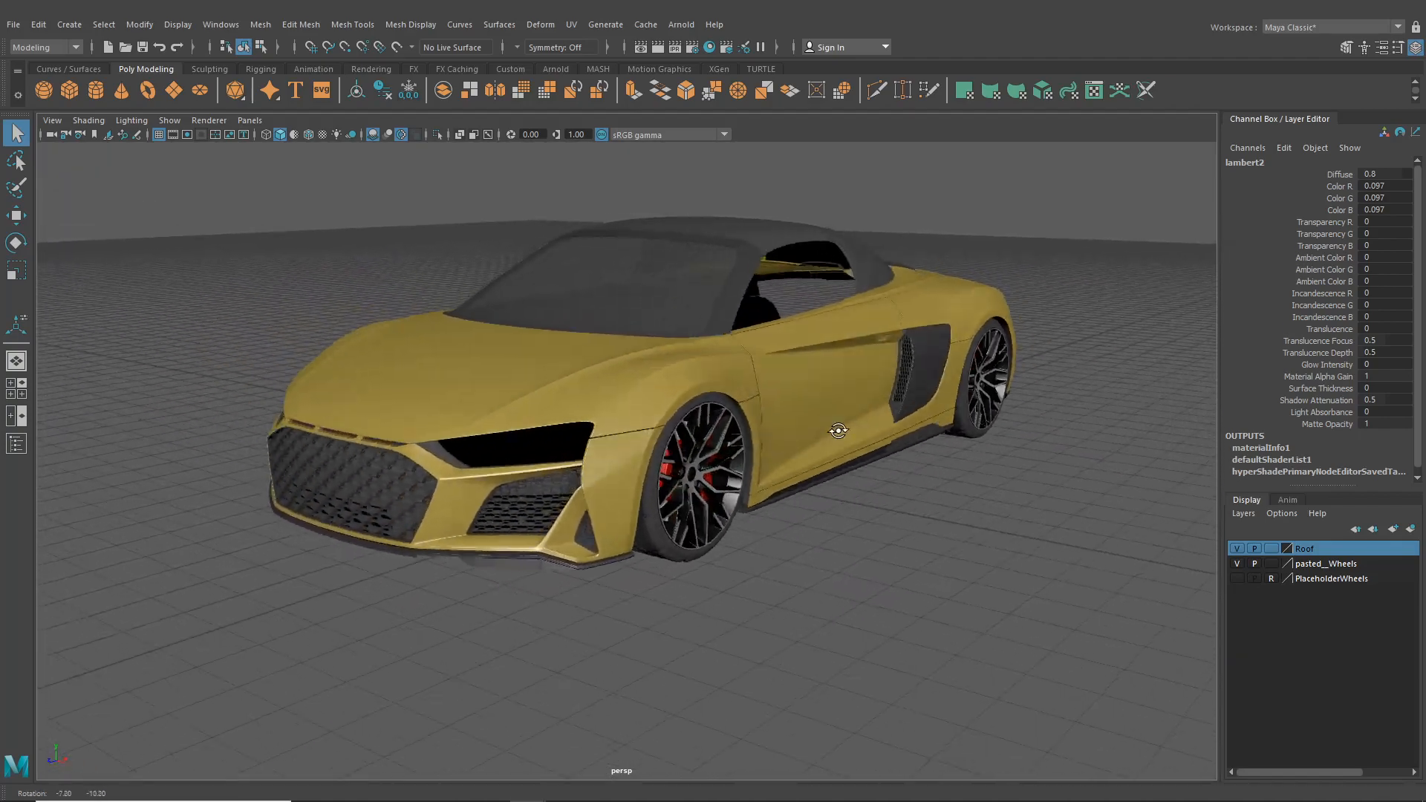
pyautogui.scroll(5, 839, 430)
pyautogui.keyDown('alt'); pyautogui.moveTo(838, 271); pyautogui.dragTo(869, 367); pyautogui.keyUp('alt')
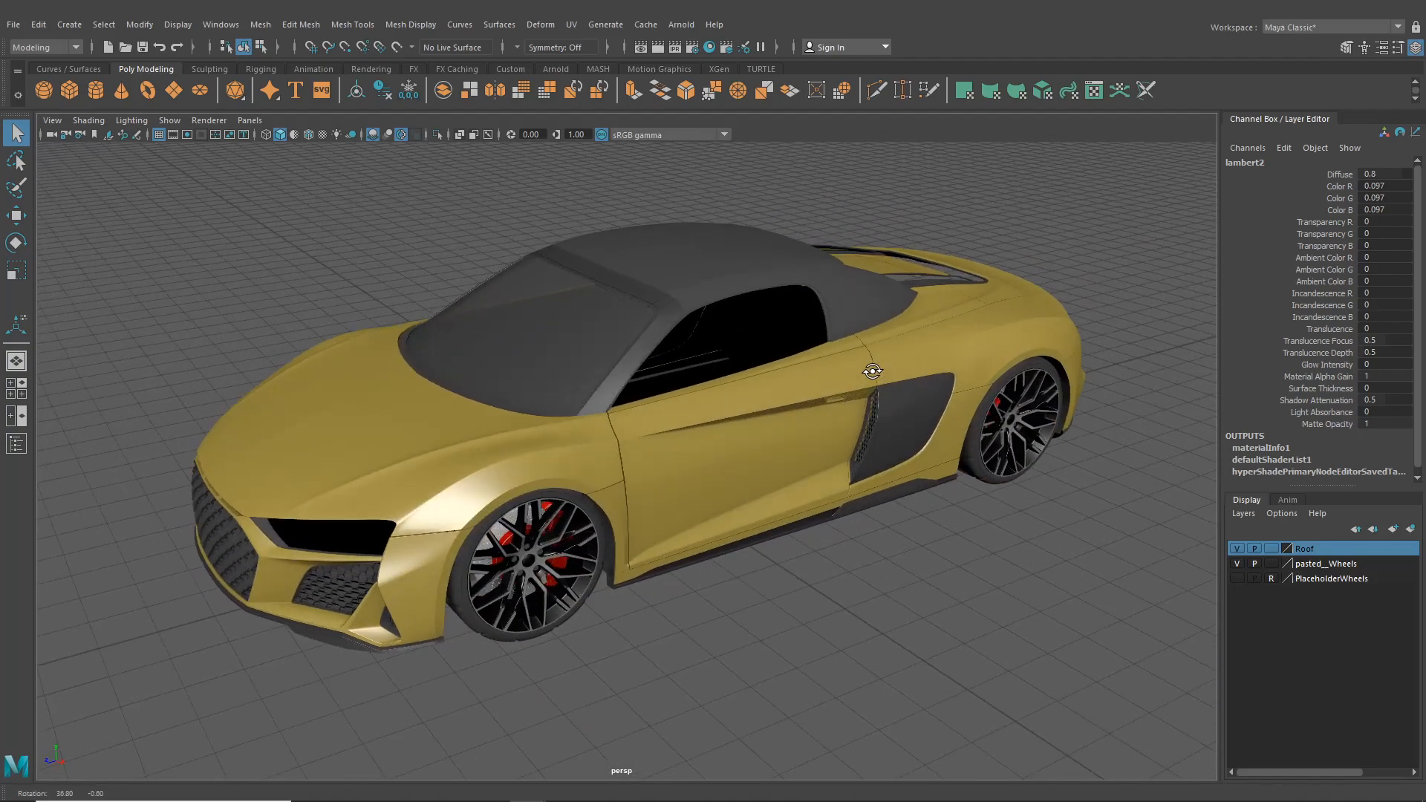
pyautogui.scroll(4, 820, 349)
pyautogui.keyDown('alt'); pyautogui.moveTo(819, 299); pyautogui.dragTo(840, 429); pyautogui.keyUp('alt')
pyautogui.scroll(8, 805, 425)
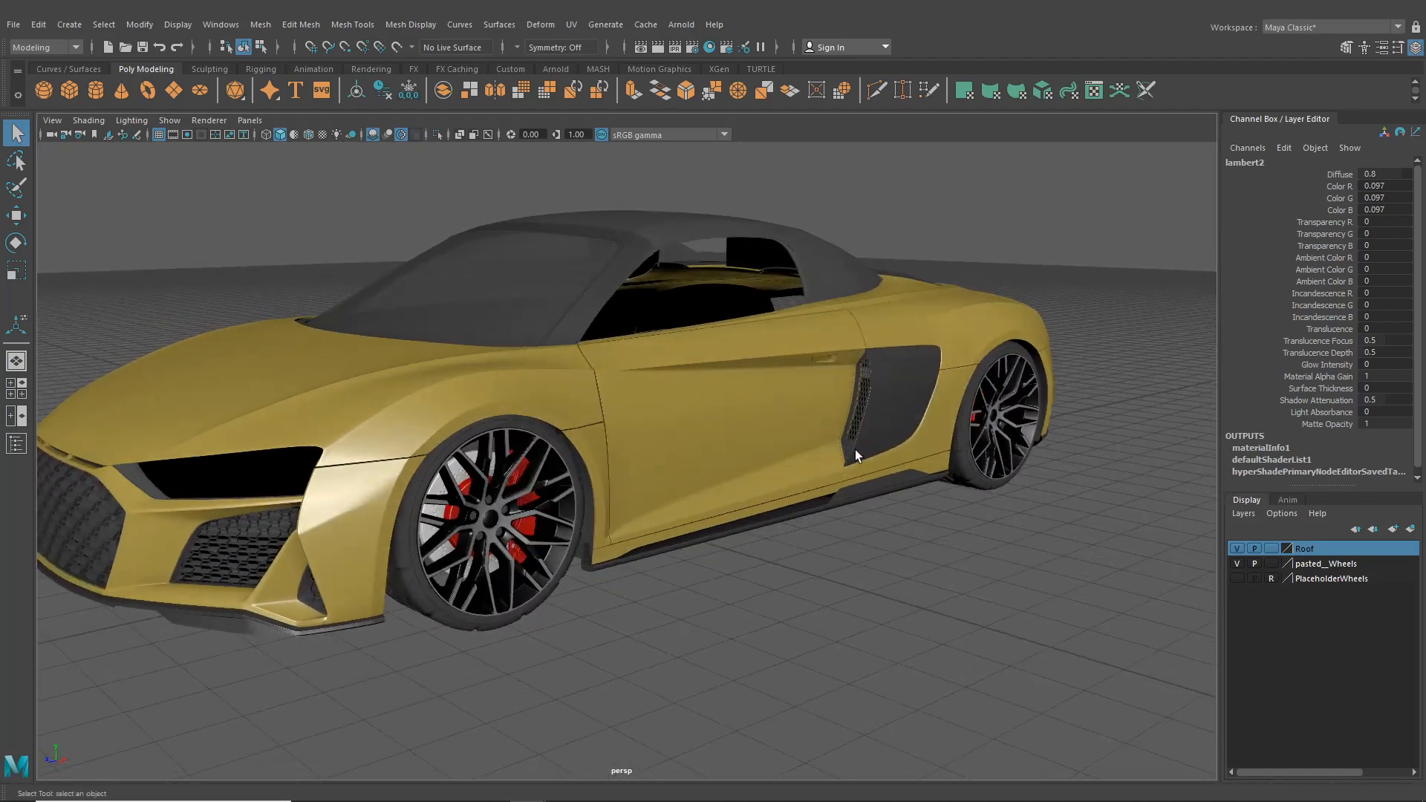
pyautogui.scroll(3, 855, 456)
# - Inspect the side air intake behind the door up close, including its honeycomb grille and surrounding trim piece
pyautogui.keyDown('alt'); pyautogui.moveTo(855, 456); pyautogui.dragTo(741, 449, button='middle'); pyautogui.keyUp('alt')
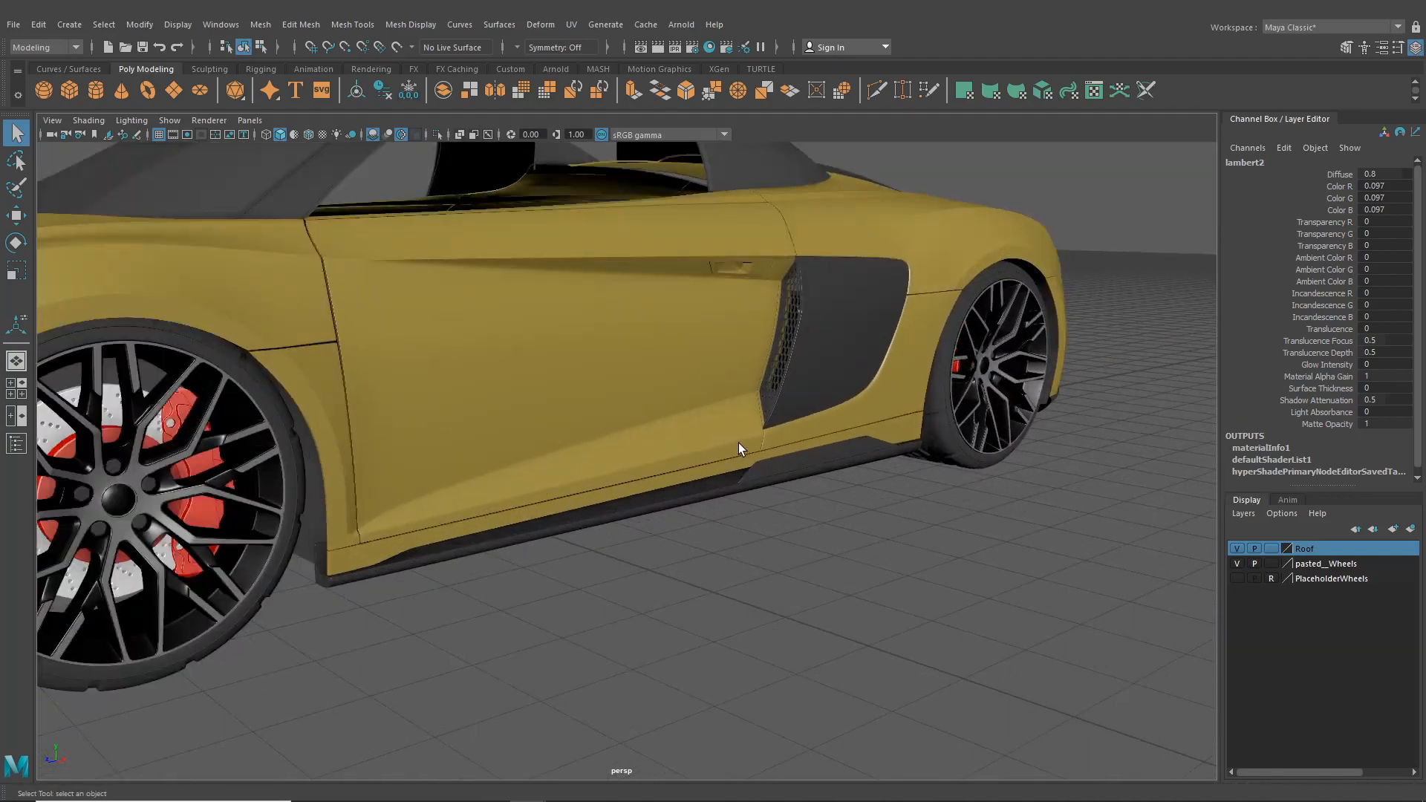
pyautogui.keyDown('alt'); pyautogui.moveTo(742, 449); pyautogui.dragTo(796, 465); pyautogui.keyUp('alt')
pyautogui.scroll(4, 796, 466)
pyautogui.keyDown('alt'); pyautogui.moveTo(795, 465); pyautogui.dragTo(746, 528, button='middle'); pyautogui.keyUp('alt')
pyautogui.keyDown('alt'); pyautogui.moveTo(745, 528); pyautogui.dragTo(805, 518); pyautogui.keyUp('alt')
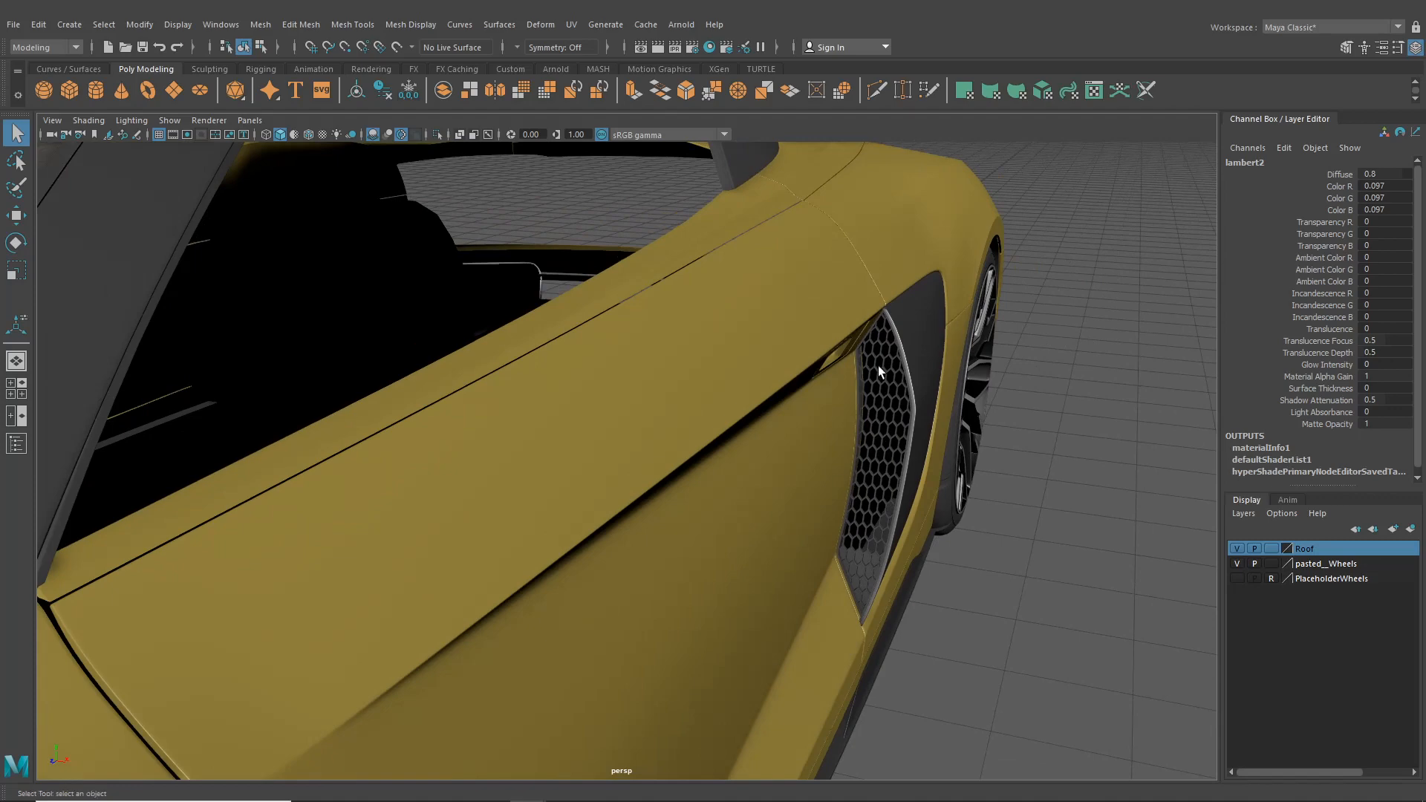
pyautogui.keyDown('alt'); pyautogui.moveTo(884, 451); pyautogui.dragTo(846, 490); pyautogui.keyUp('alt')
pyautogui.keyDown('alt'); pyautogui.moveTo(763, 414); pyautogui.dragTo(643, 446, button='middle'); pyautogui.keyUp('alt')
pyautogui.scroll(4, 684, 408)
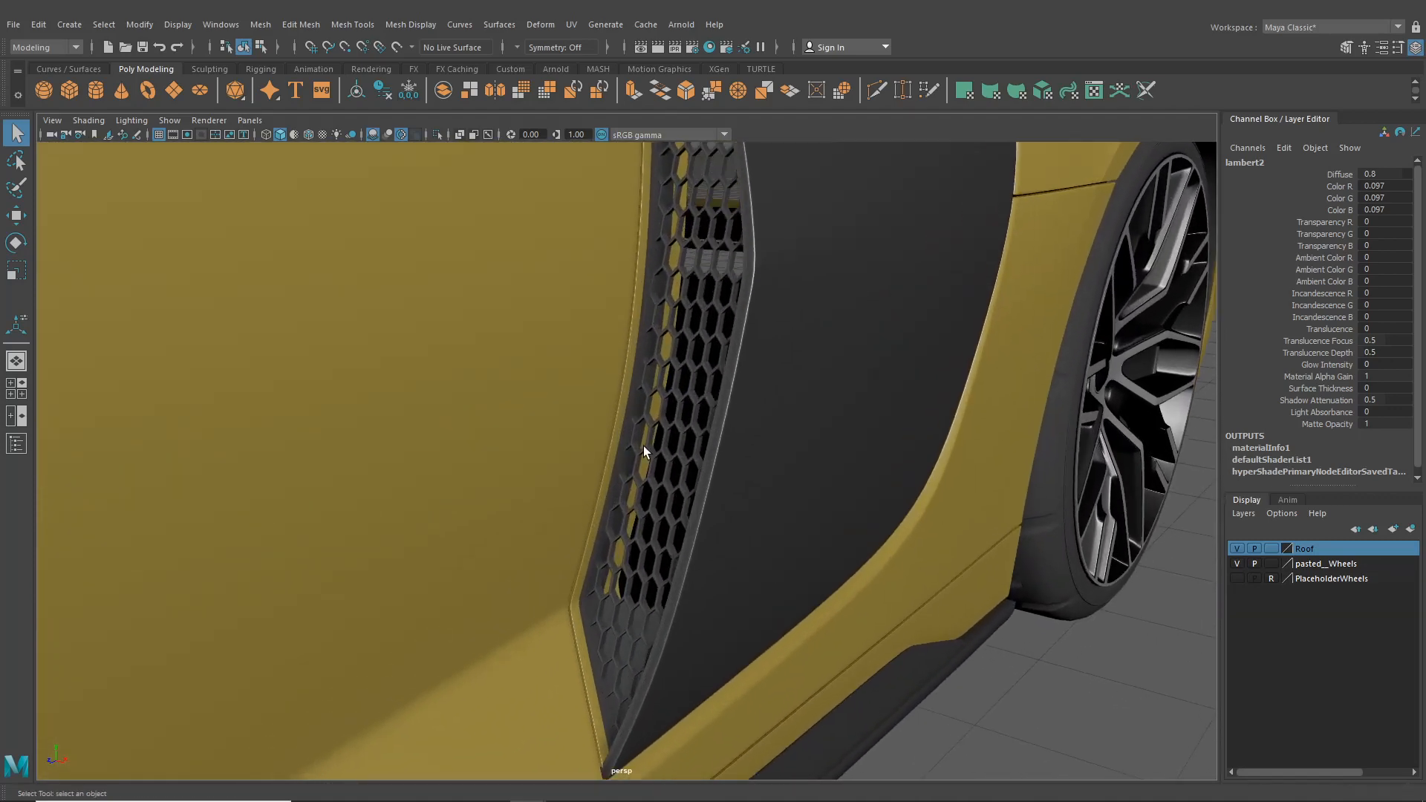
pyautogui.click(620, 404)
pyautogui.click(631, 400)
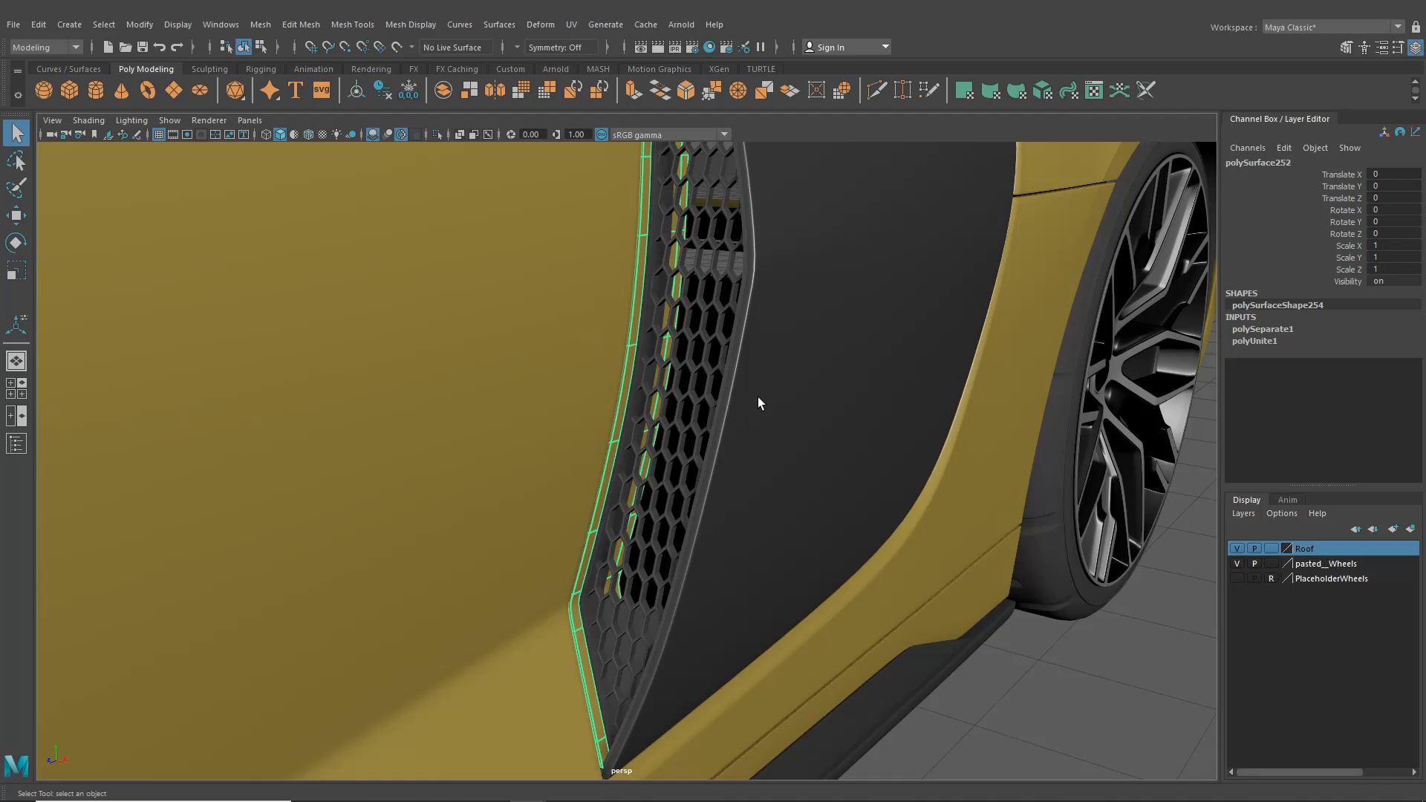
pyautogui.scroll(-4, 759, 403)
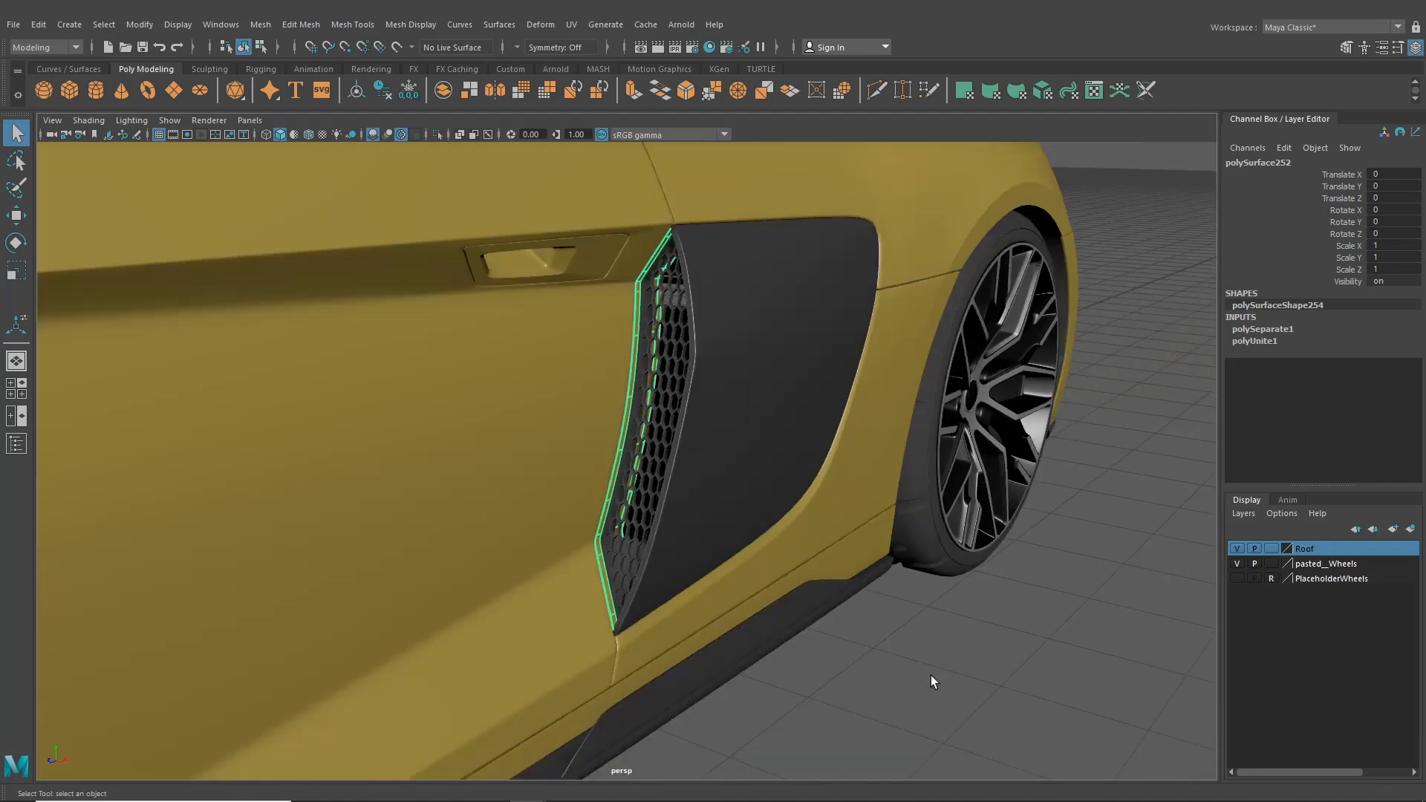
pyautogui.click(932, 677)
pyautogui.scroll(4, 761, 545)
pyautogui.keyDown('alt'); pyautogui.moveTo(761, 545); pyautogui.dragTo(706, 540, button='middle'); pyautogui.keyUp('alt')
pyautogui.scroll(2, 706, 540)
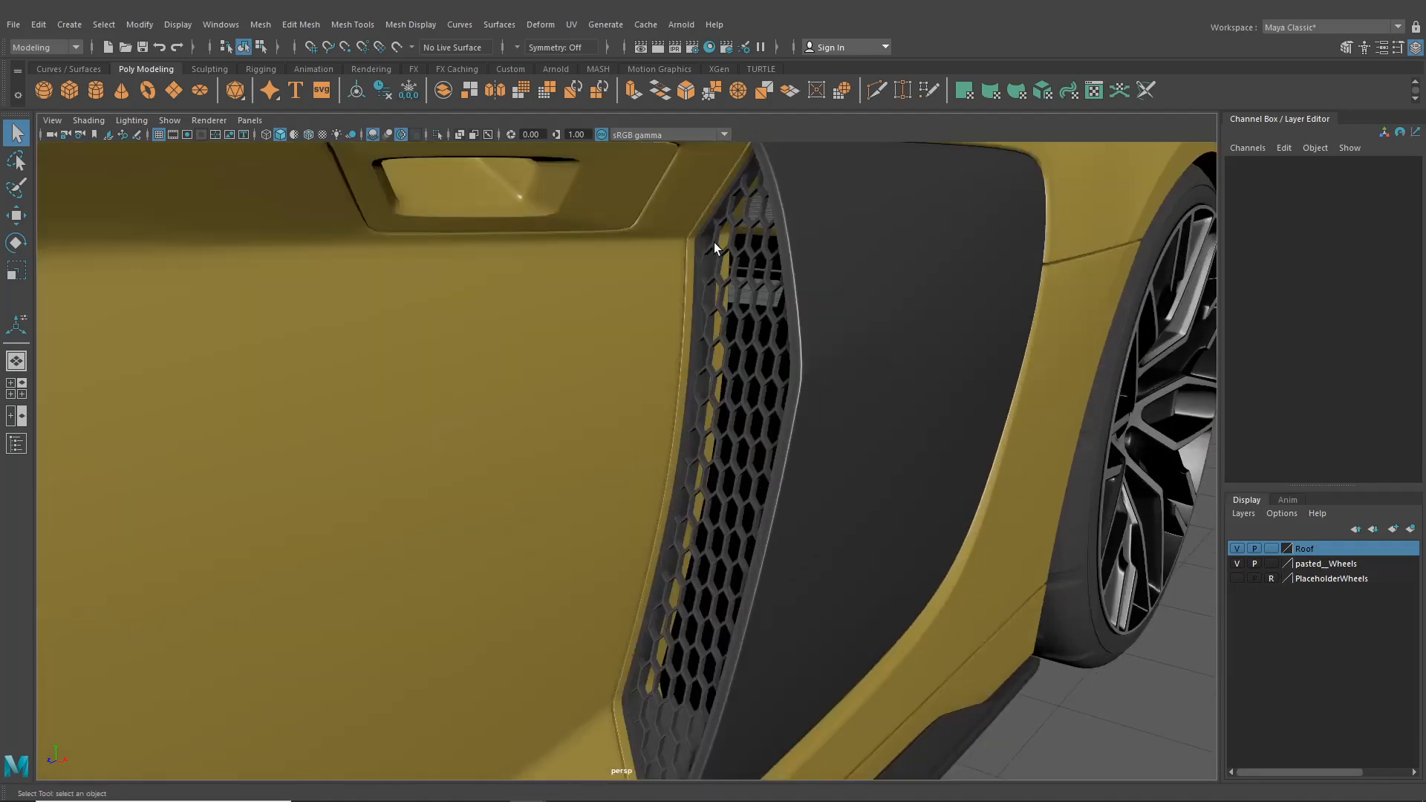
pyautogui.scroll(-6, 721, 486)
pyautogui.keyDown('alt'); pyautogui.moveTo(723, 486); pyautogui.dragTo(723, 487); pyautogui.keyUp('alt')
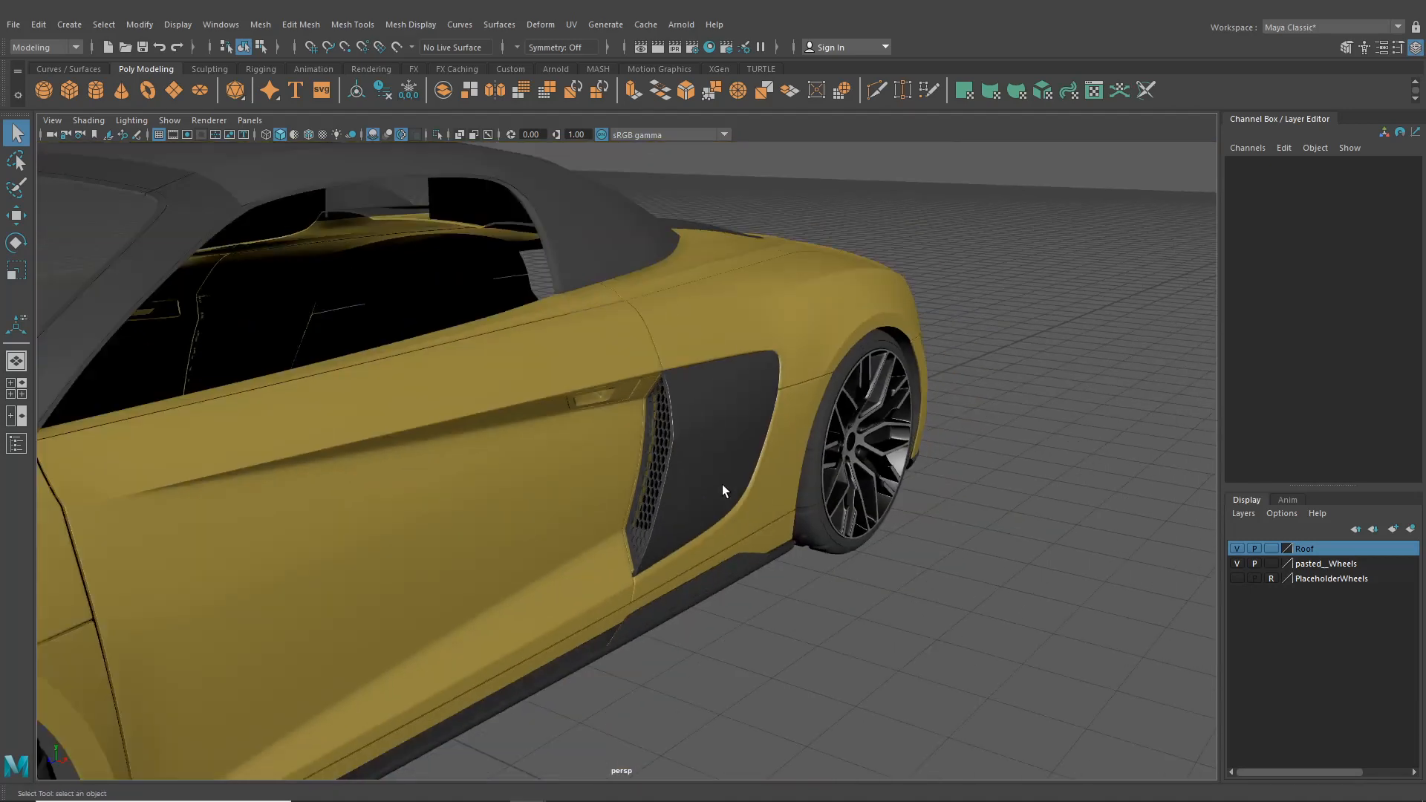
# - Create a polygon cube and move it beside the side window, at about X 4.13, Y 4.32, Z 2.82
pyautogui.keyDown('alt'); pyautogui.moveTo(722, 488); pyautogui.dragTo(904, 455, button='middle'); pyautogui.keyUp('alt')
pyautogui.scroll(-4, 904, 455)
pyautogui.keyDown('alt'); pyautogui.moveTo(859, 471); pyautogui.dragTo(721, 462); pyautogui.keyUp('alt')
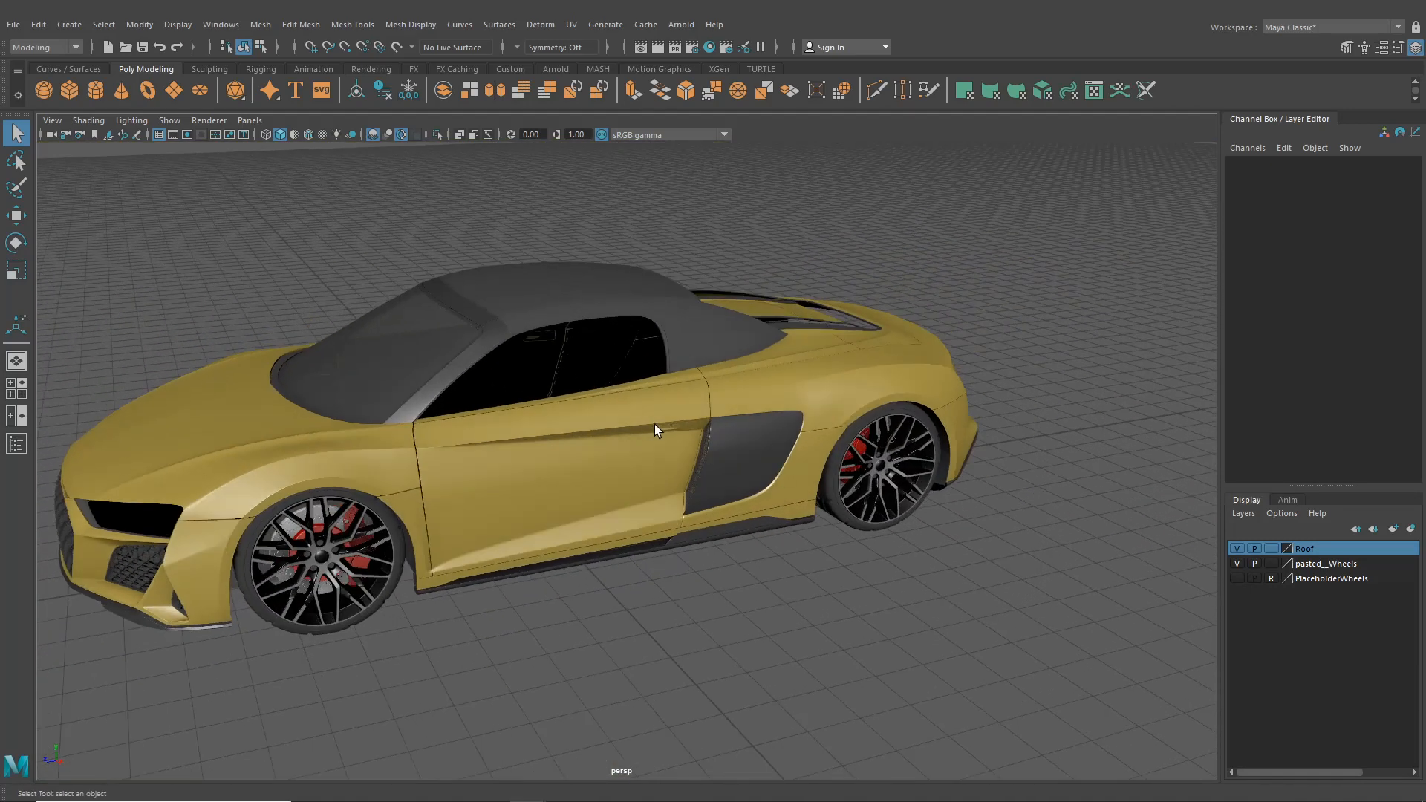
pyautogui.keyDown('alt'); pyautogui.moveTo(652, 421); pyautogui.dragTo(690, 404, button='middle'); pyautogui.keyUp('alt')
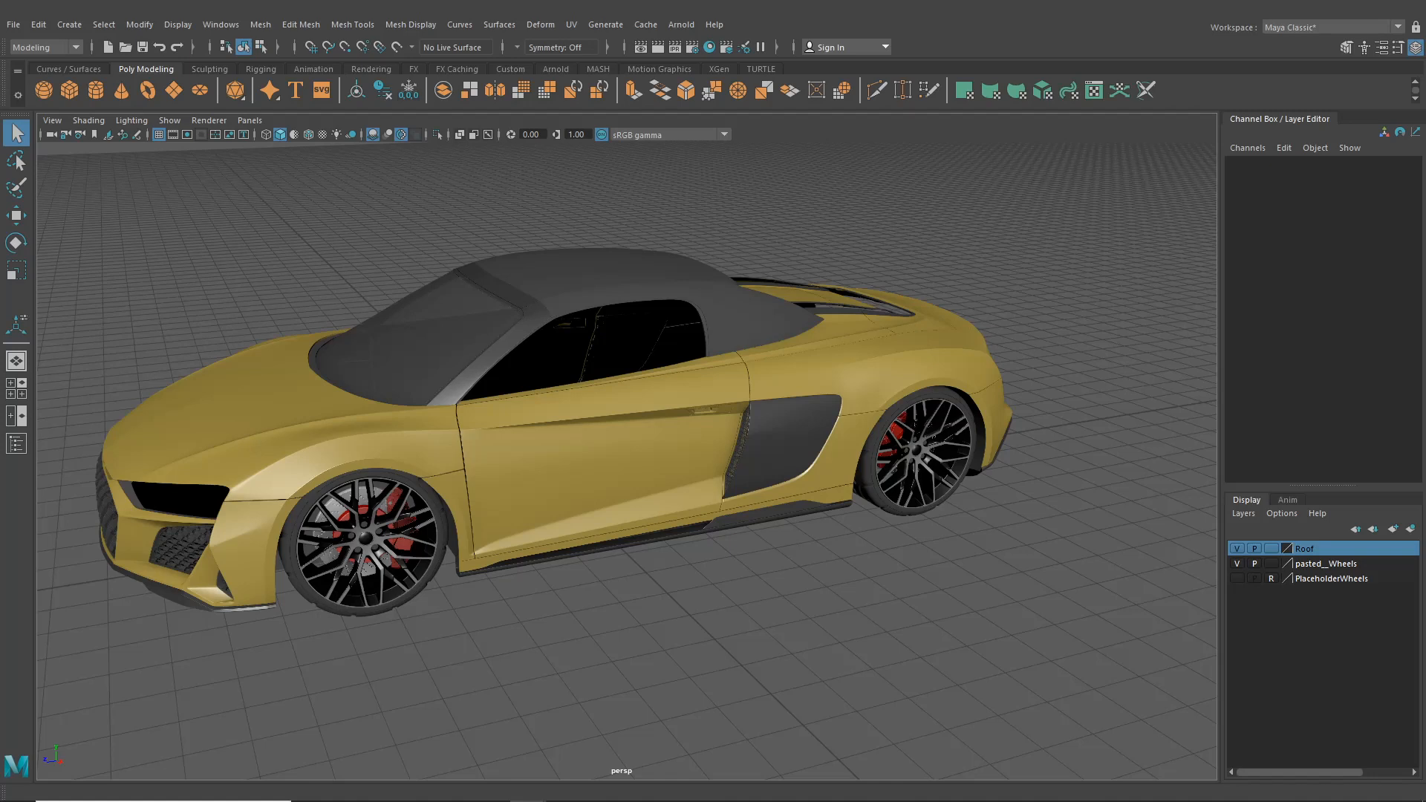
pyautogui.keyDown('alt'); pyautogui.moveTo(690, 404); pyautogui.dragTo(448, 343); pyautogui.keyUp('alt')
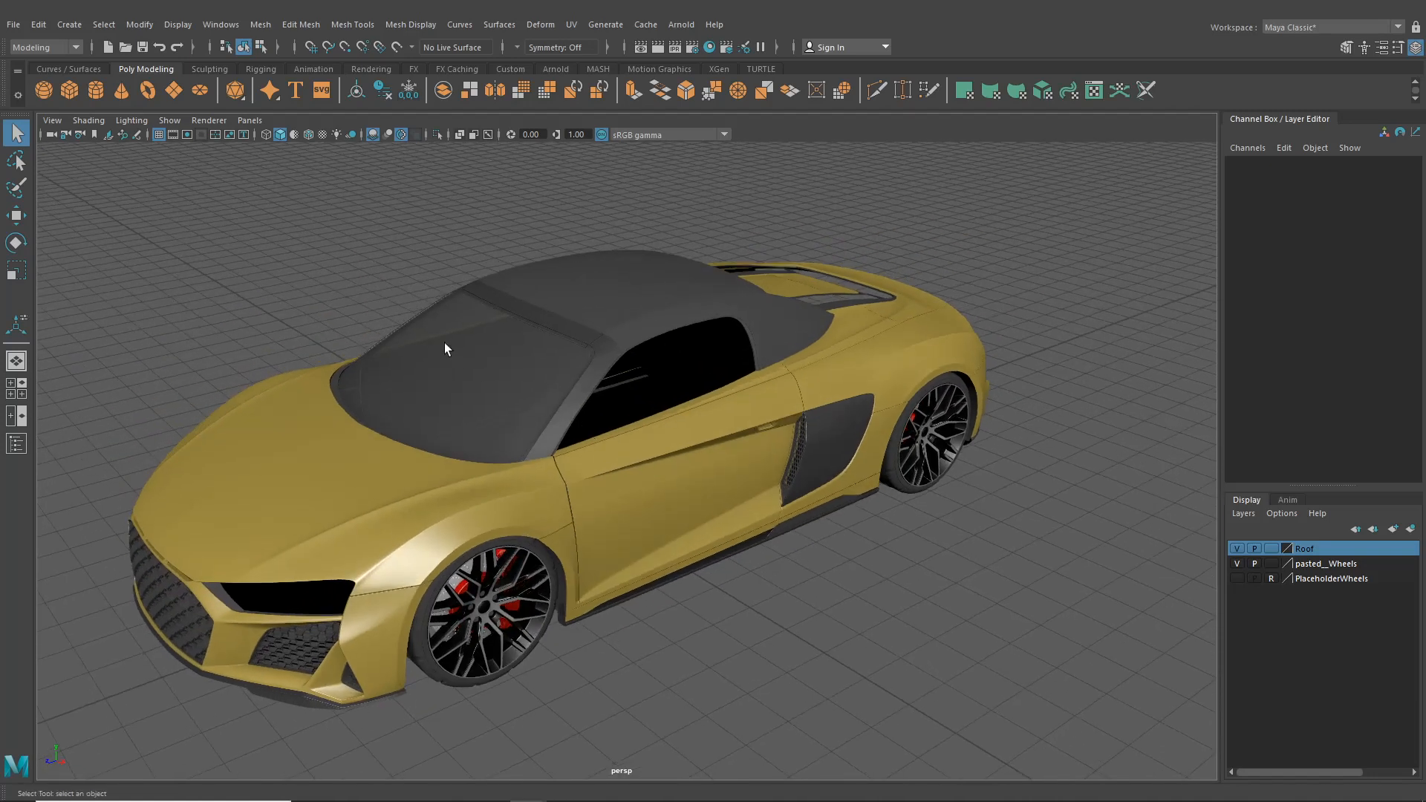
pyautogui.click(69, 91)
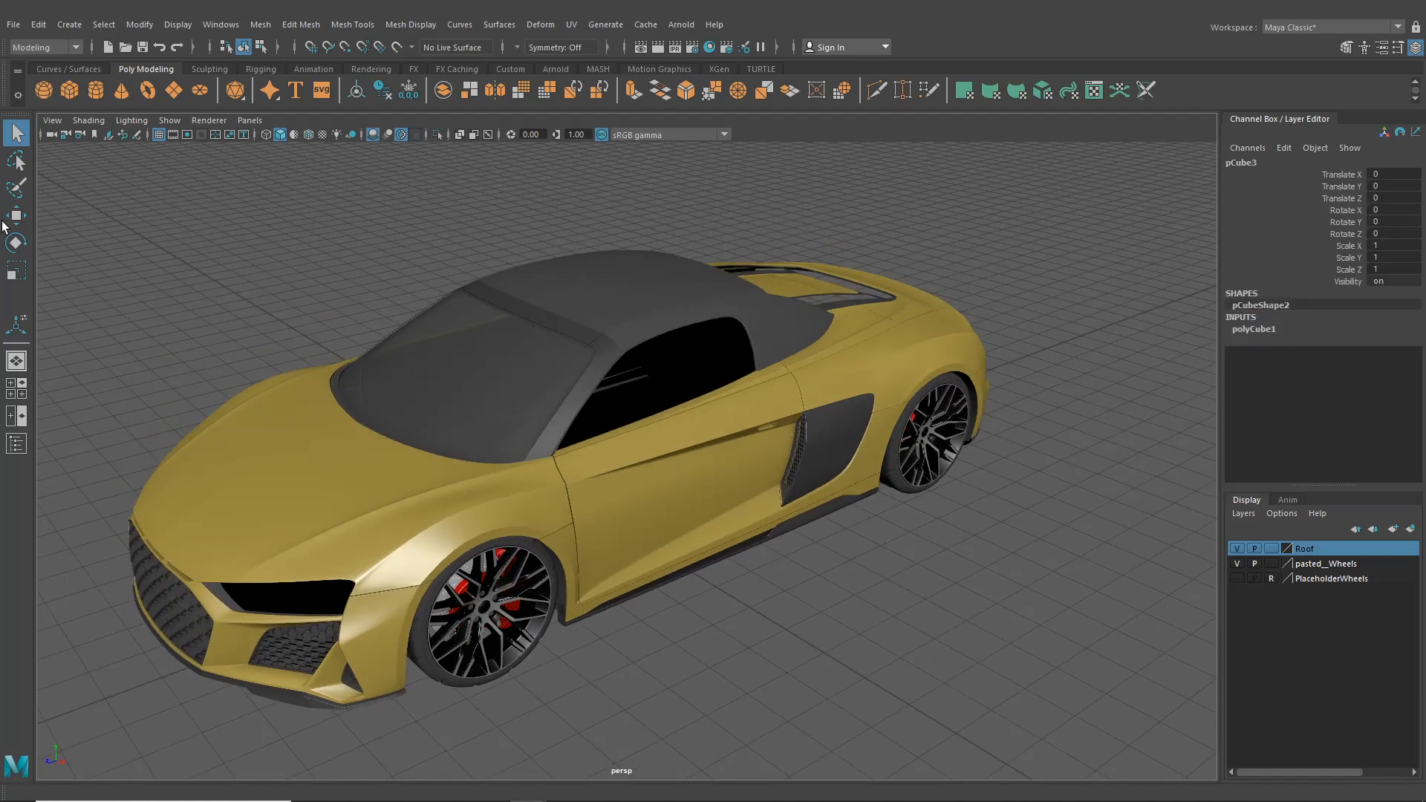
pyautogui.press('w')
pyautogui.moveTo(650, 554); pyautogui.dragTo(577, 420)
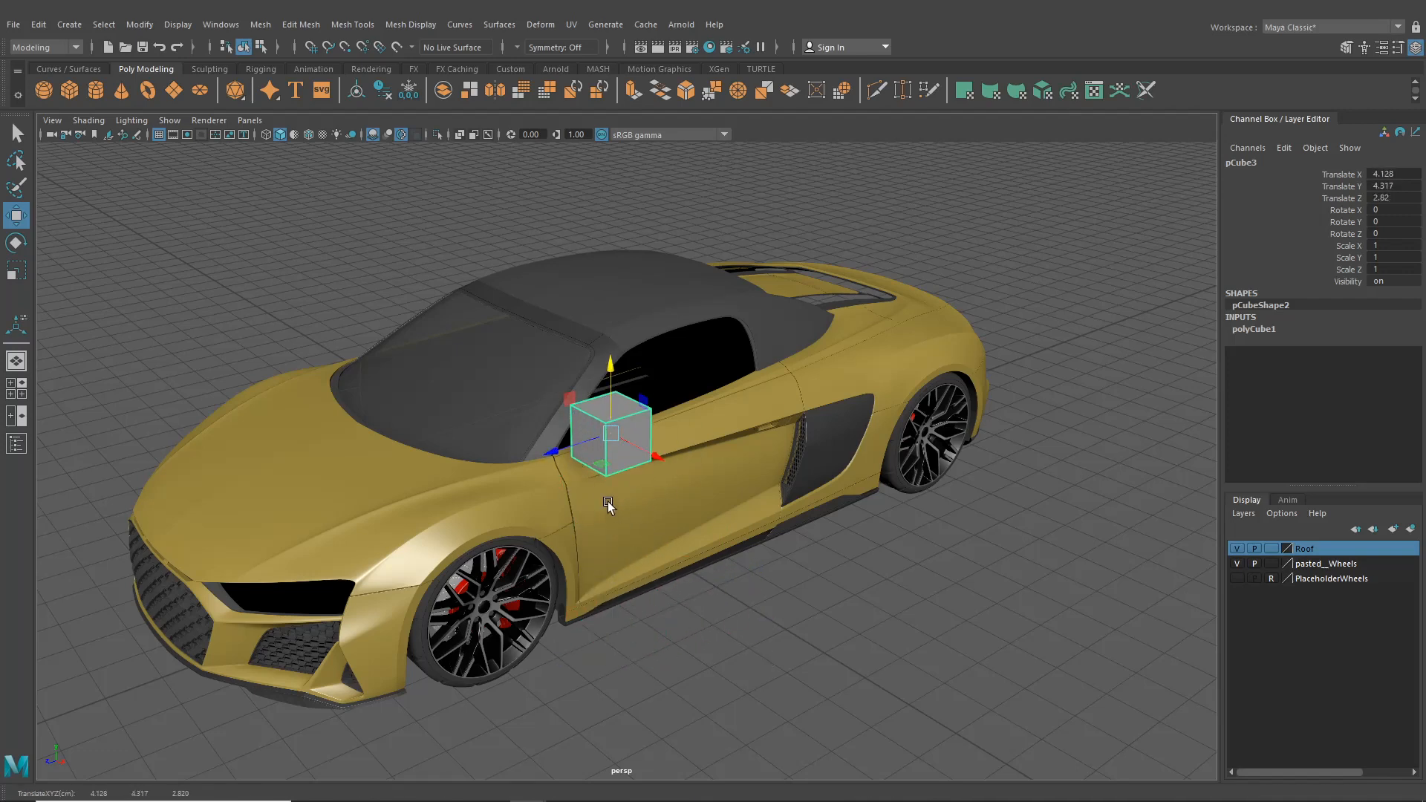
# - In the side view, move the cube down near the blueprint mirror's foot, at about Y 3.29, Z 2.37
pyautogui.keyDown('alt'); pyautogui.moveTo(609, 507); pyautogui.dragTo(546, 442); pyautogui.keyUp('alt')
pyautogui.click(19, 390)
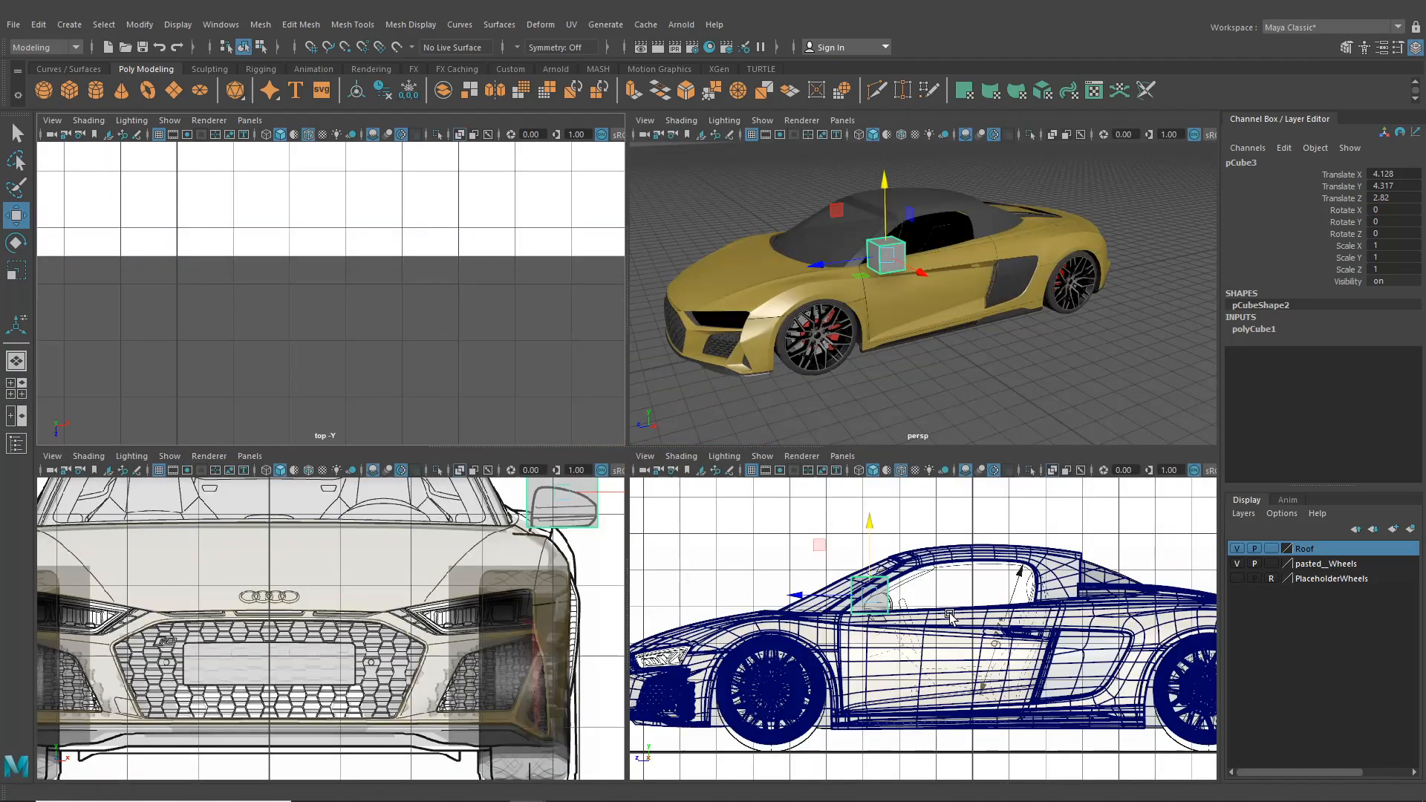
pyautogui.press('space')
pyautogui.scroll(8, 690, 495)
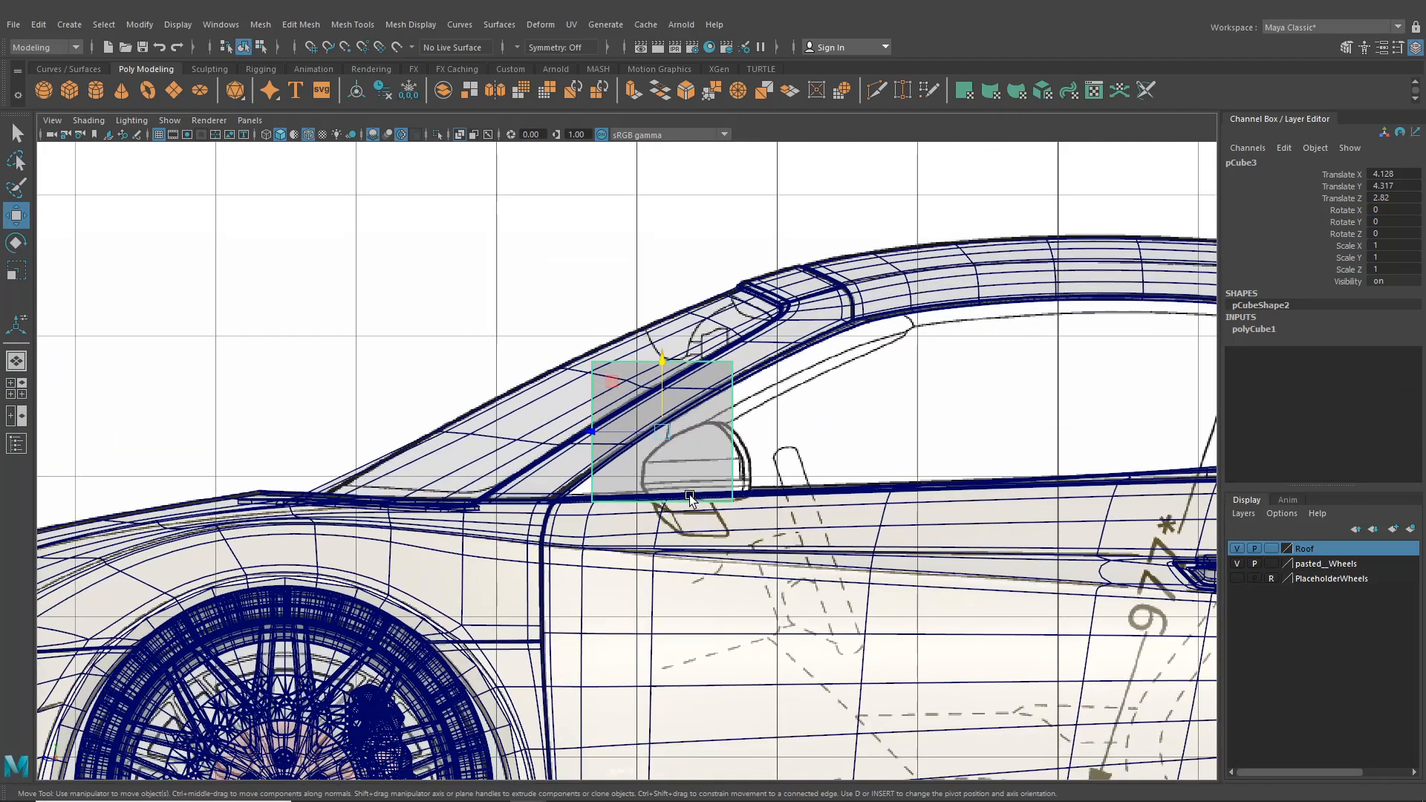
pyautogui.scroll(3, 690, 494)
pyautogui.moveTo(682, 420); pyautogui.dragTo(771, 633)
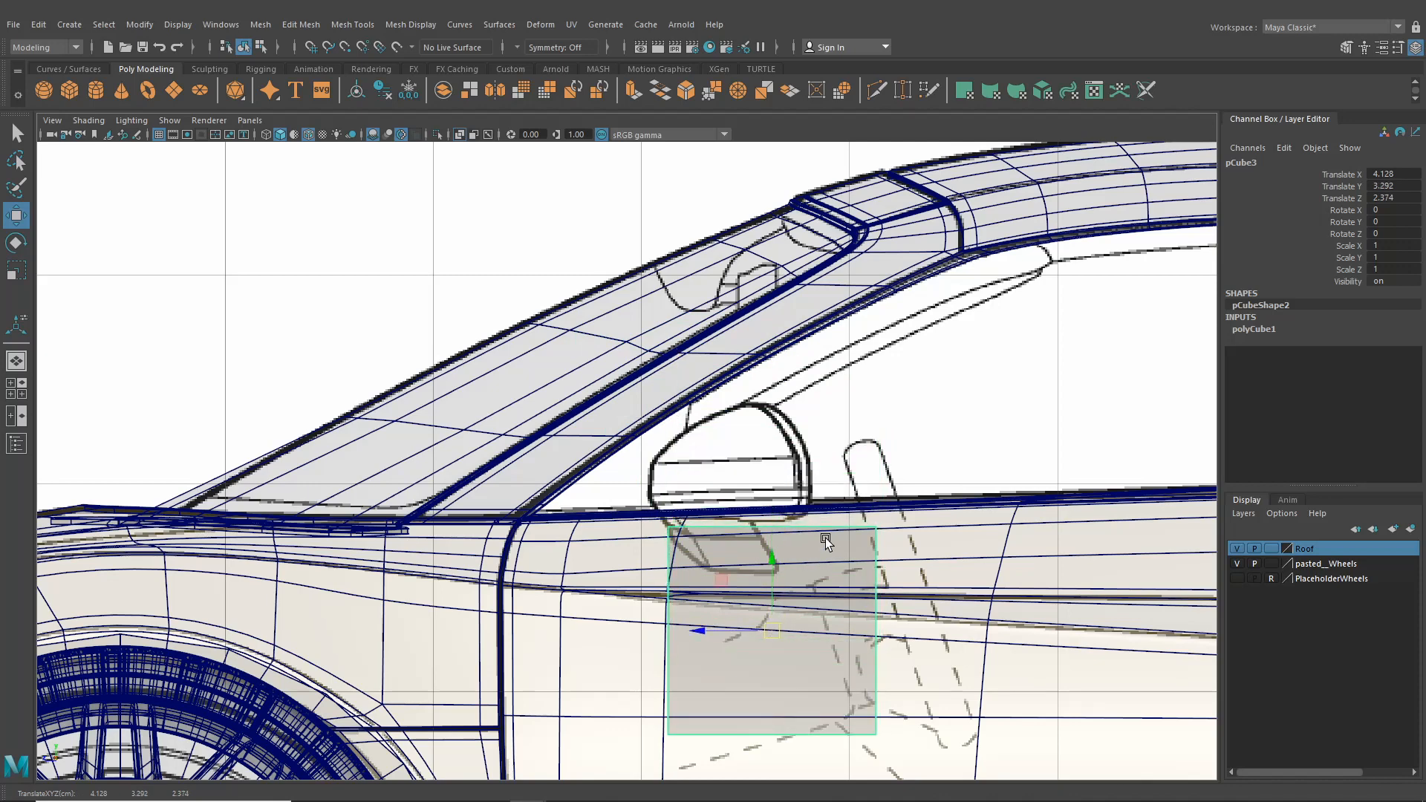
# - Move the cube's corner vertices in the side view to match the slanted outline of the blueprint mirror's foot
pyautogui.moveTo(826, 541); pyautogui.dragTo(775, 420, button='right')
pyautogui.moveTo(901, 576); pyautogui.dragTo(899, 573)
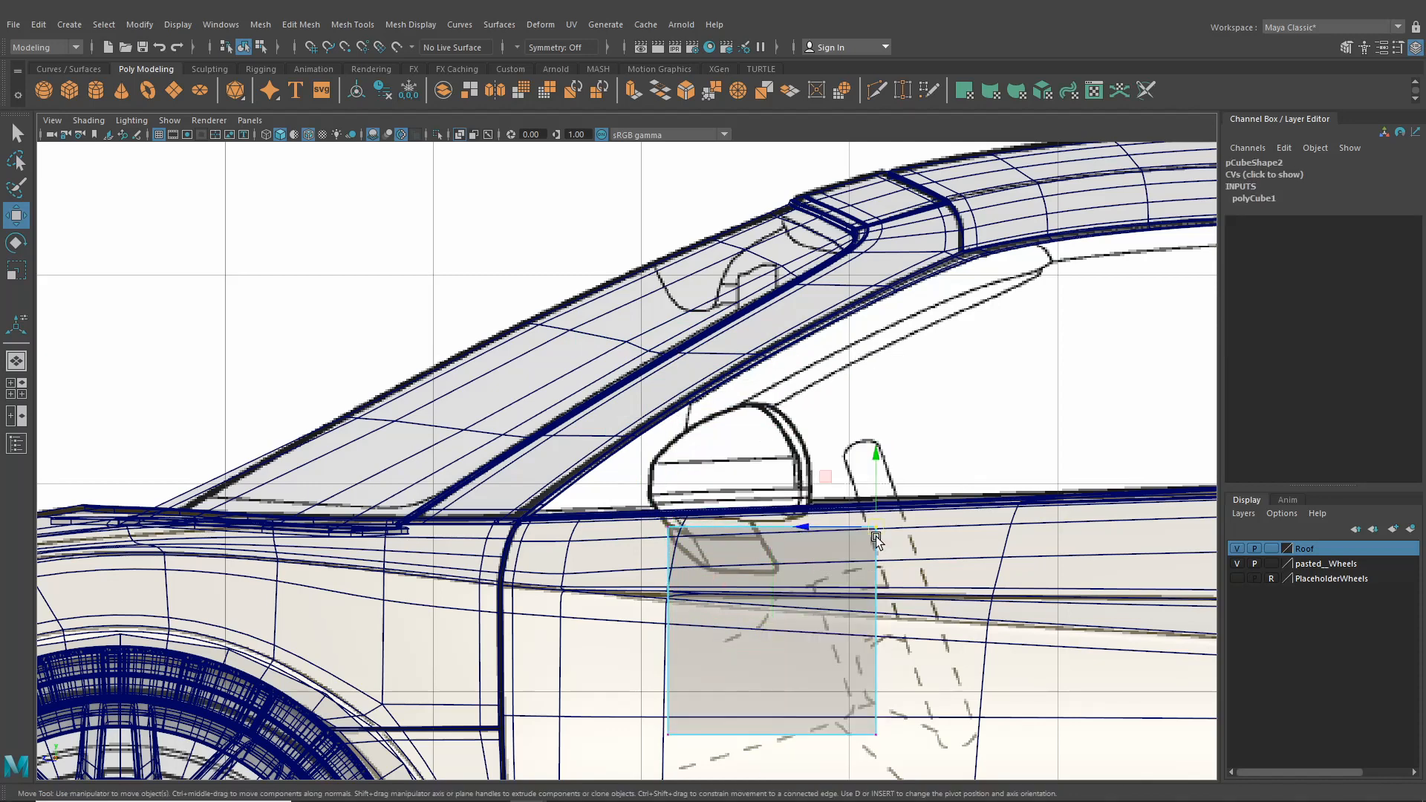
pyautogui.moveTo(846, 529); pyautogui.dragTo(725, 532)
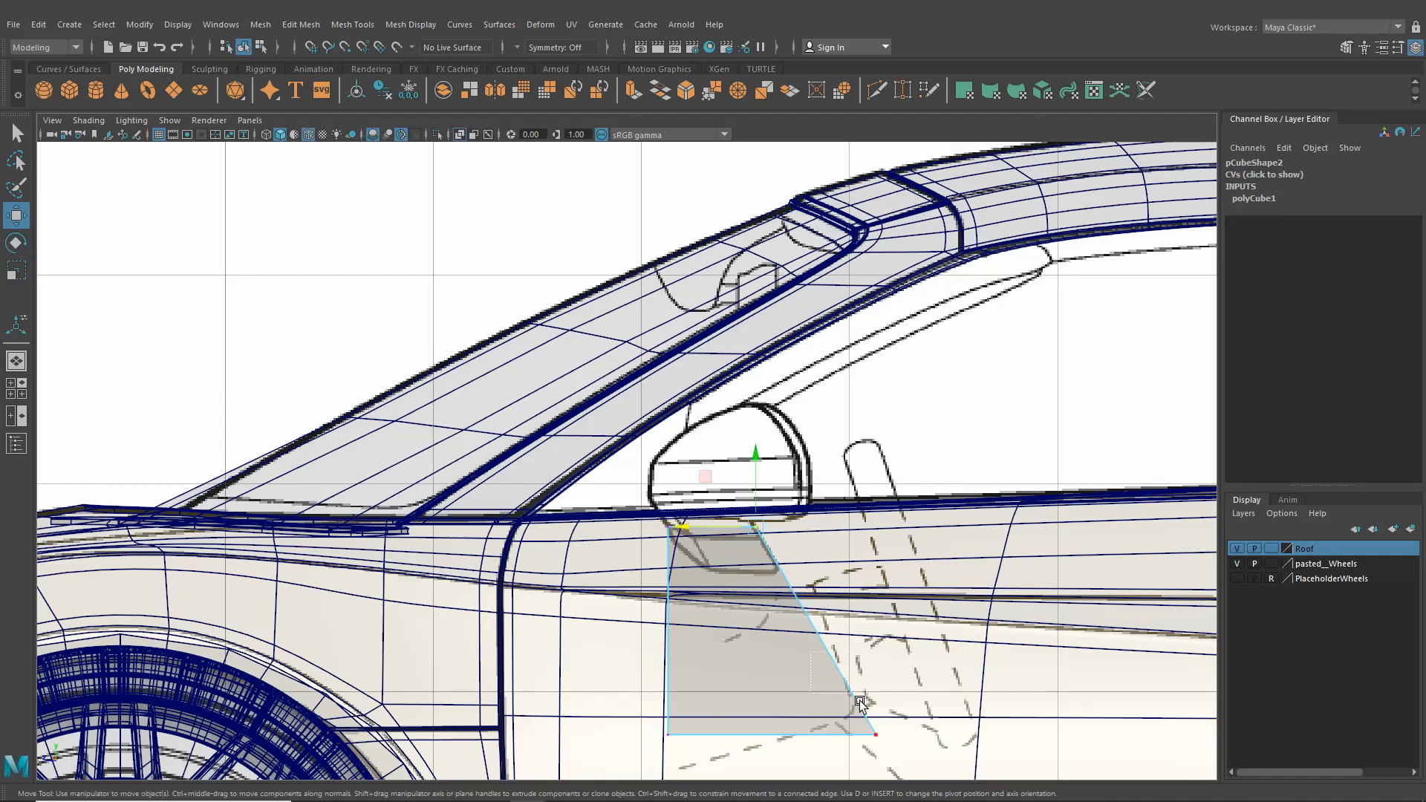
pyautogui.click(876, 736)
pyautogui.moveTo(877, 735); pyautogui.dragTo(782, 569)
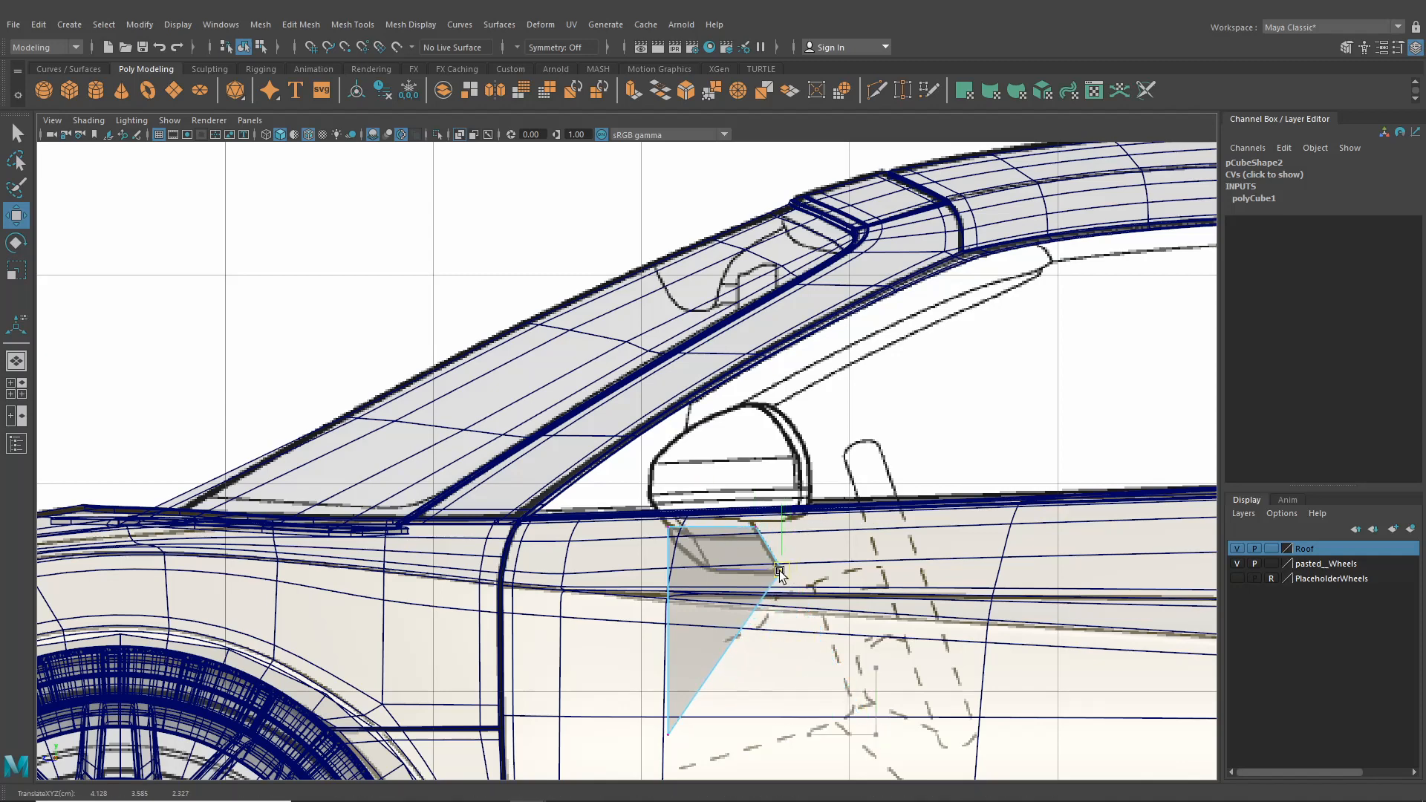
pyautogui.click(670, 735)
pyautogui.moveTo(670, 735); pyautogui.dragTo(706, 568)
# - Shift one side's two front vertices of the mirror foot block slightly toward the car's rear
pyautogui.scroll(3, 706, 568)
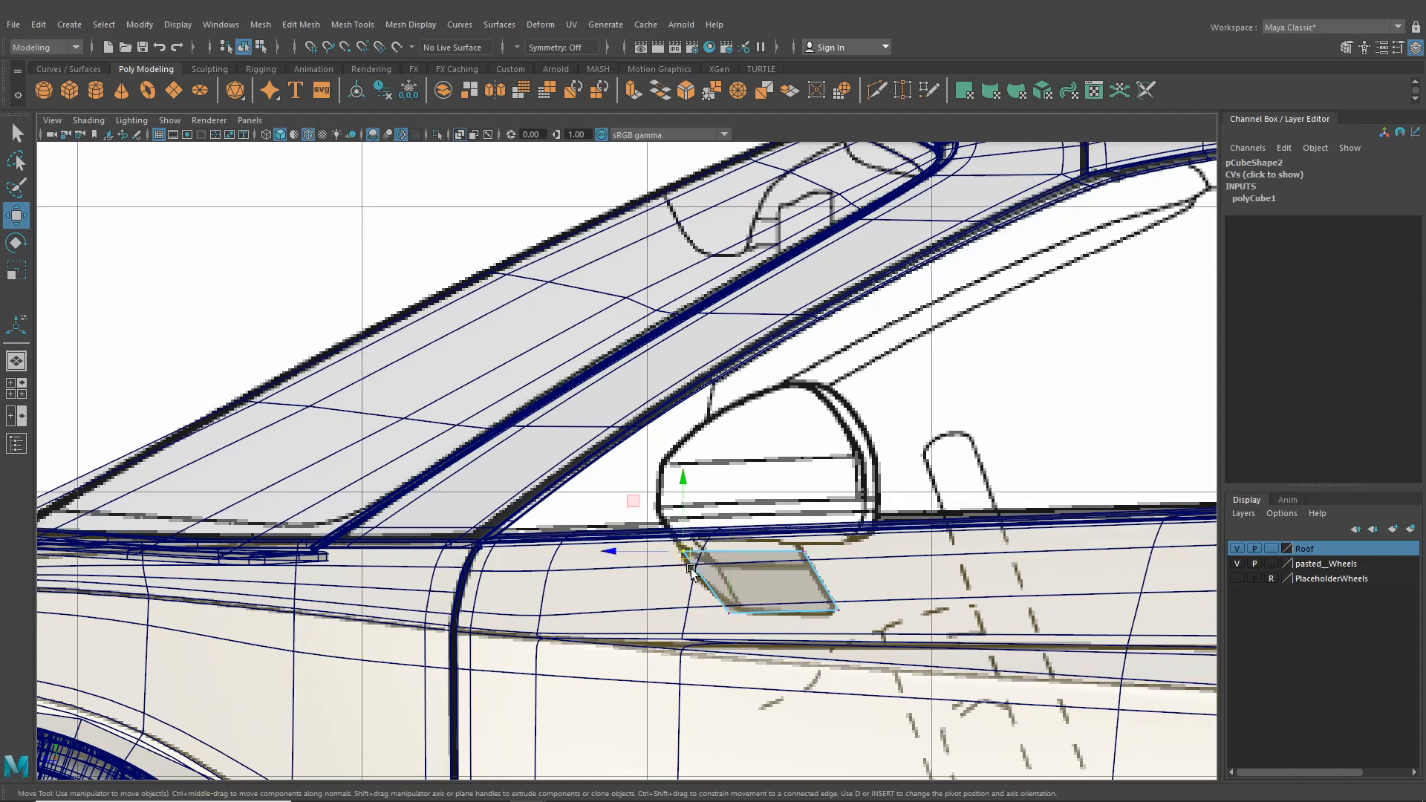
pyautogui.keyDown('shift'); pyautogui.click(734, 616); pyautogui.keyUp('shift')
pyautogui.moveTo(647, 582); pyautogui.dragTo(670, 586)
pyautogui.scroll(-5, 763, 567)
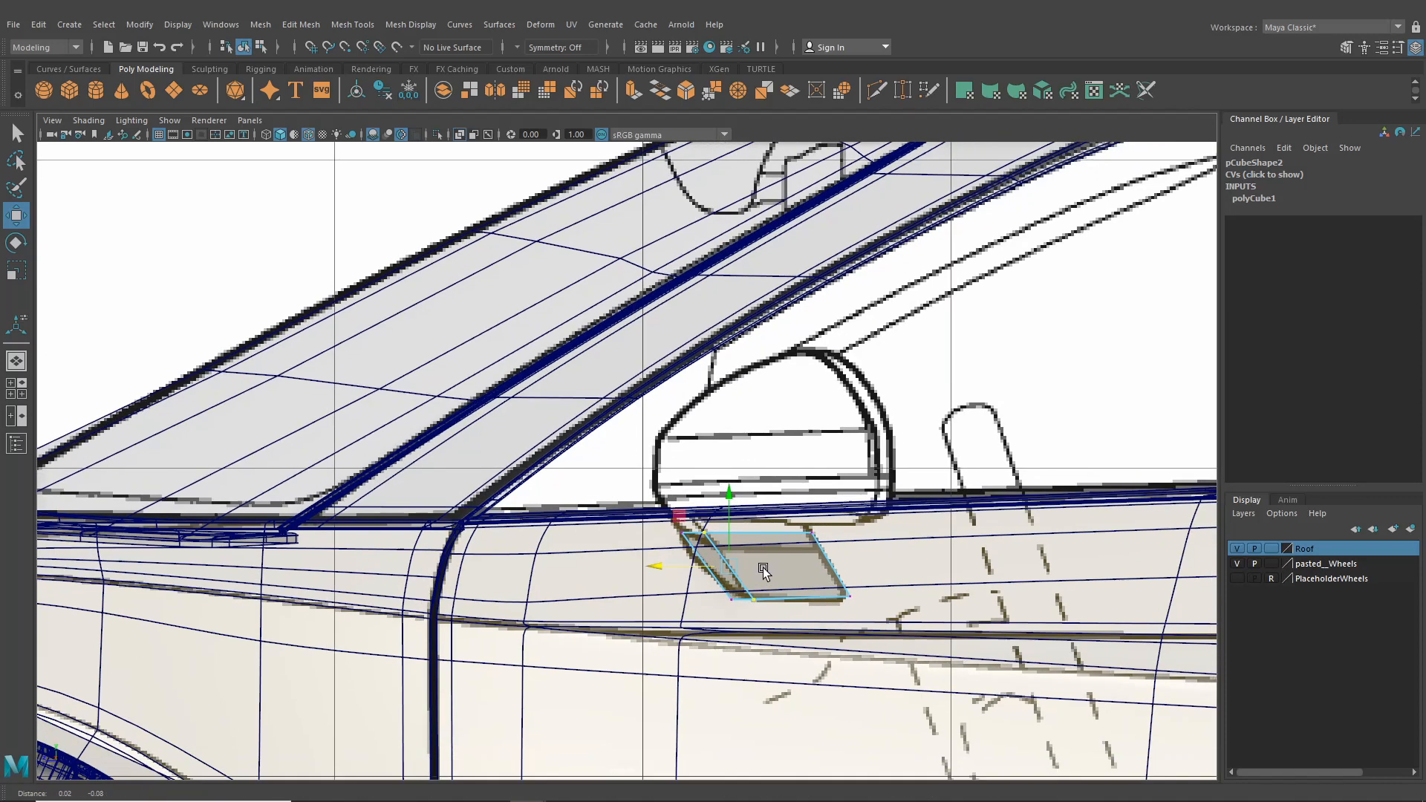
# - Refine that side's rear vertices and lower its upper front vertex so the top face slopes in side view
pyautogui.scroll(4, 791, 582)
pyautogui.keyDown('alt'); pyautogui.moveTo(791, 582); pyautogui.dragTo(699, 550, button='middle'); pyautogui.keyUp('alt')
pyautogui.scroll(4, 699, 549)
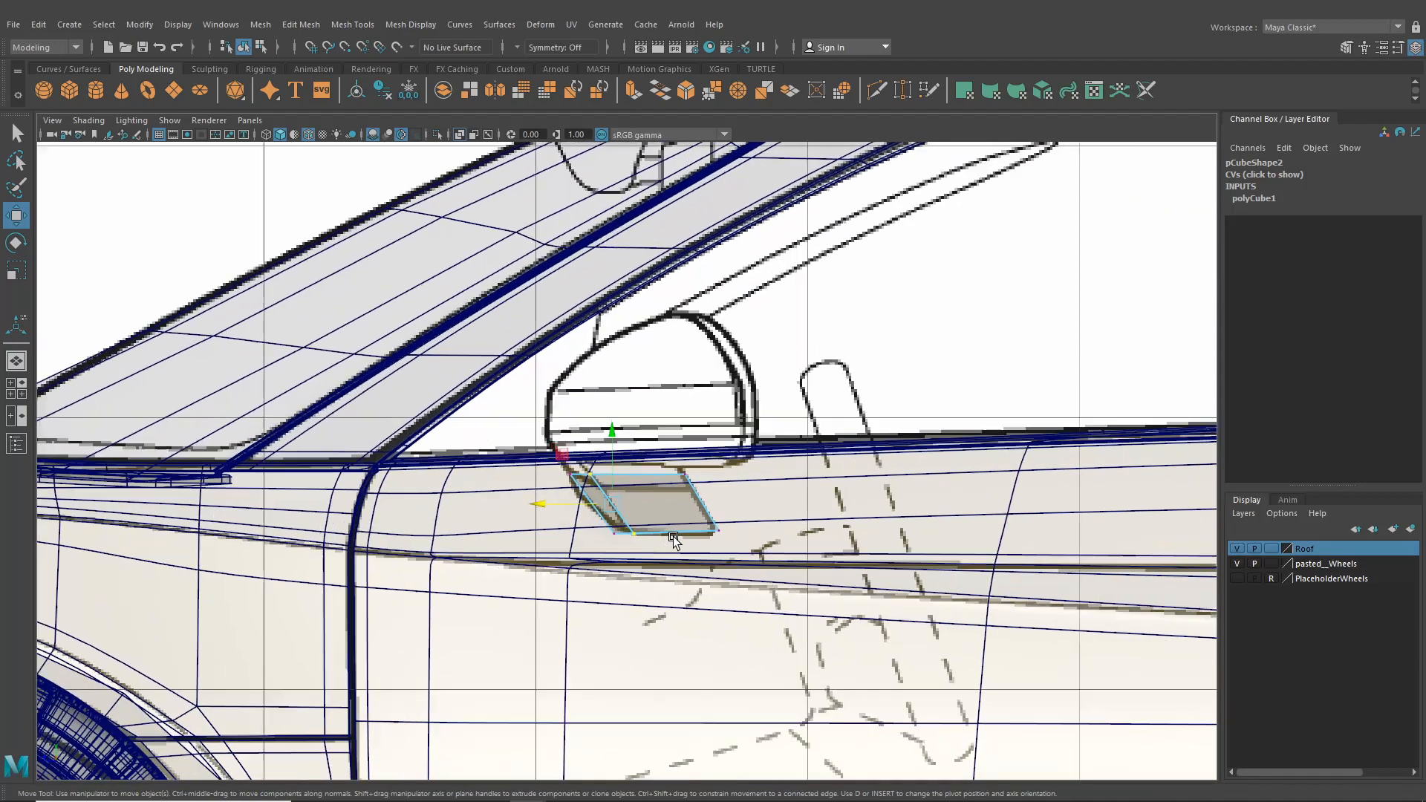
pyautogui.click(764, 568)
pyautogui.moveTo(764, 508); pyautogui.dragTo(765, 512)
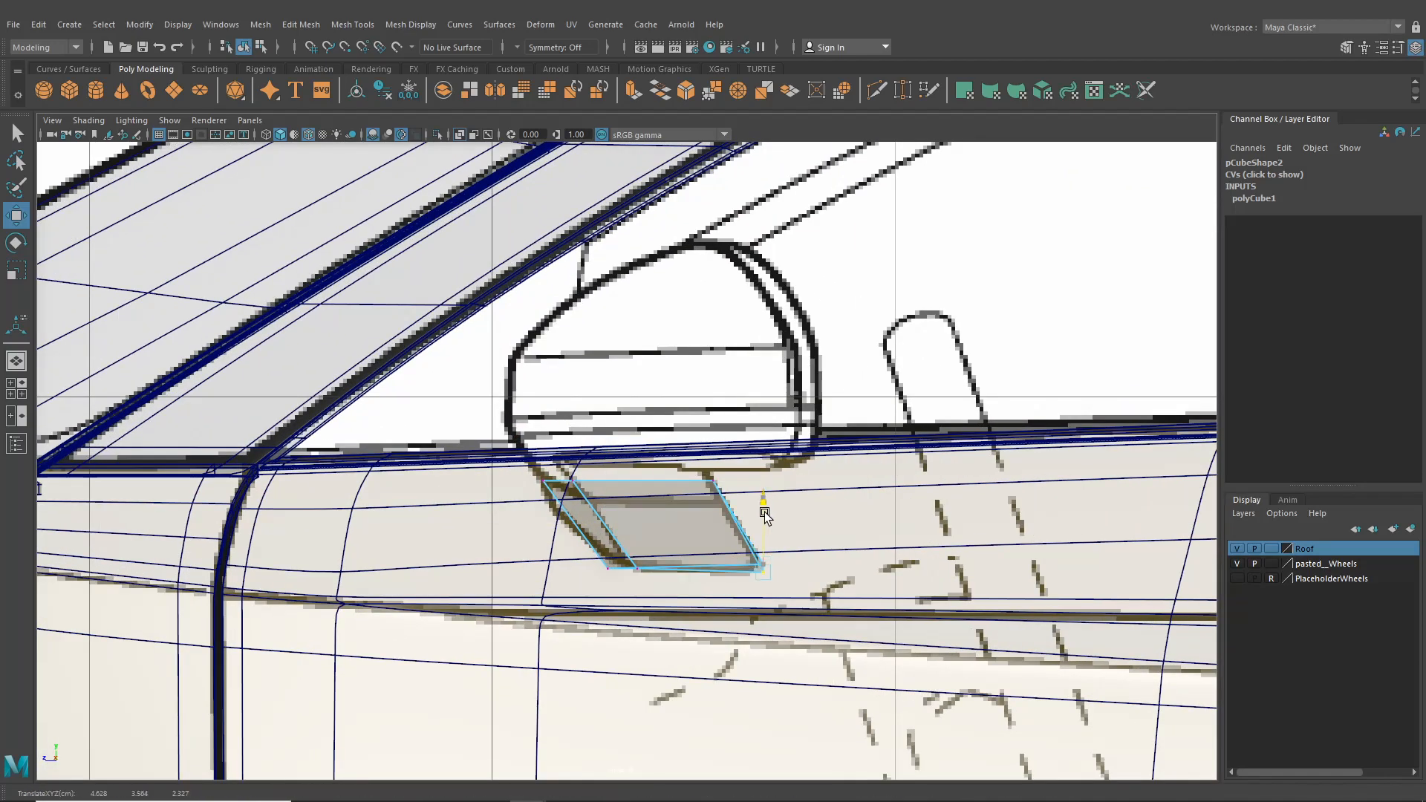
pyautogui.click(713, 484)
pyautogui.moveTo(714, 447); pyautogui.dragTo(724, 465)
pyautogui.click(572, 483)
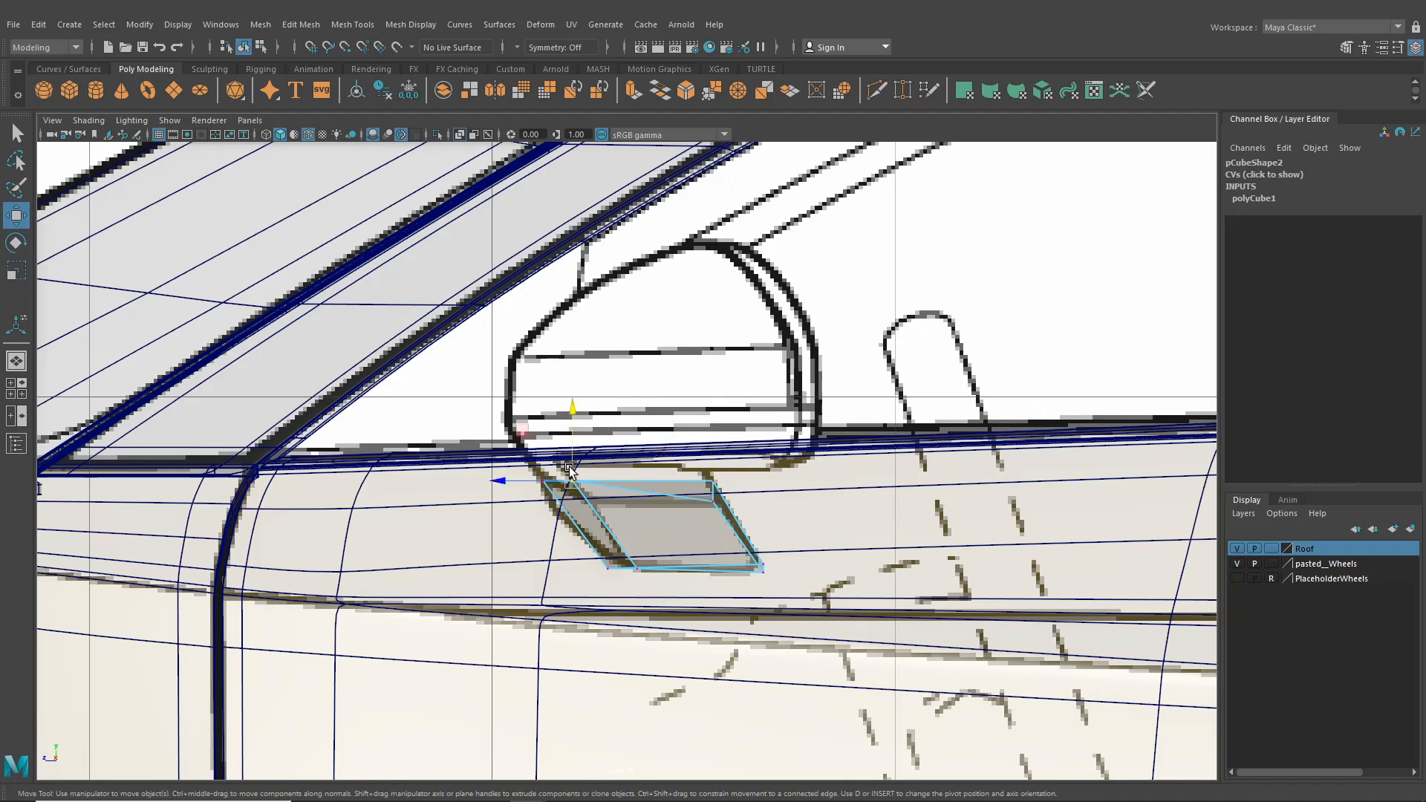
pyautogui.moveTo(572, 460); pyautogui.dragTo(596, 507)
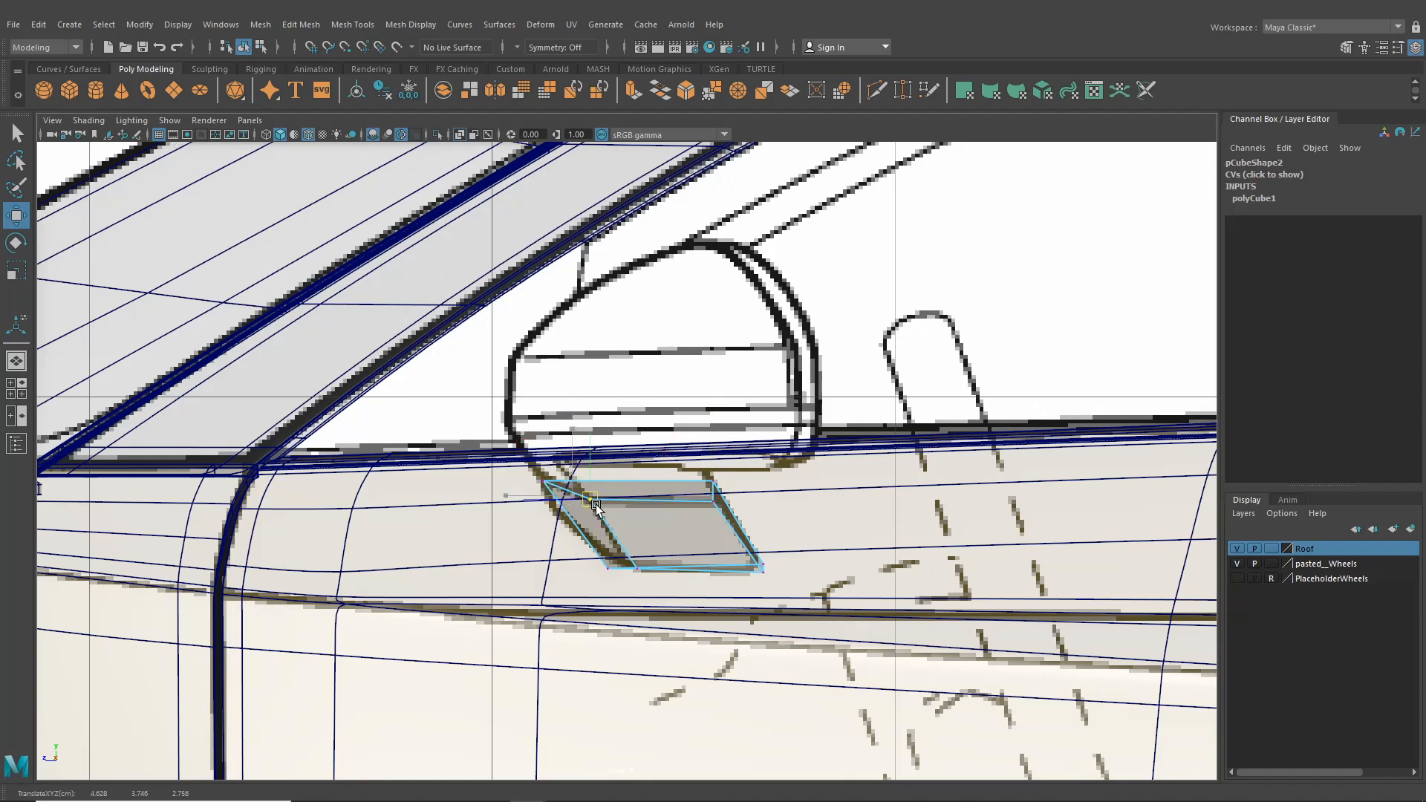
# - Nudge the opposite side's lower front and rear vertices upward to fit the mirror foot outline in side view
pyautogui.click(716, 506)
pyautogui.click(595, 562)
pyautogui.moveTo(595, 562); pyautogui.dragTo(588, 554)
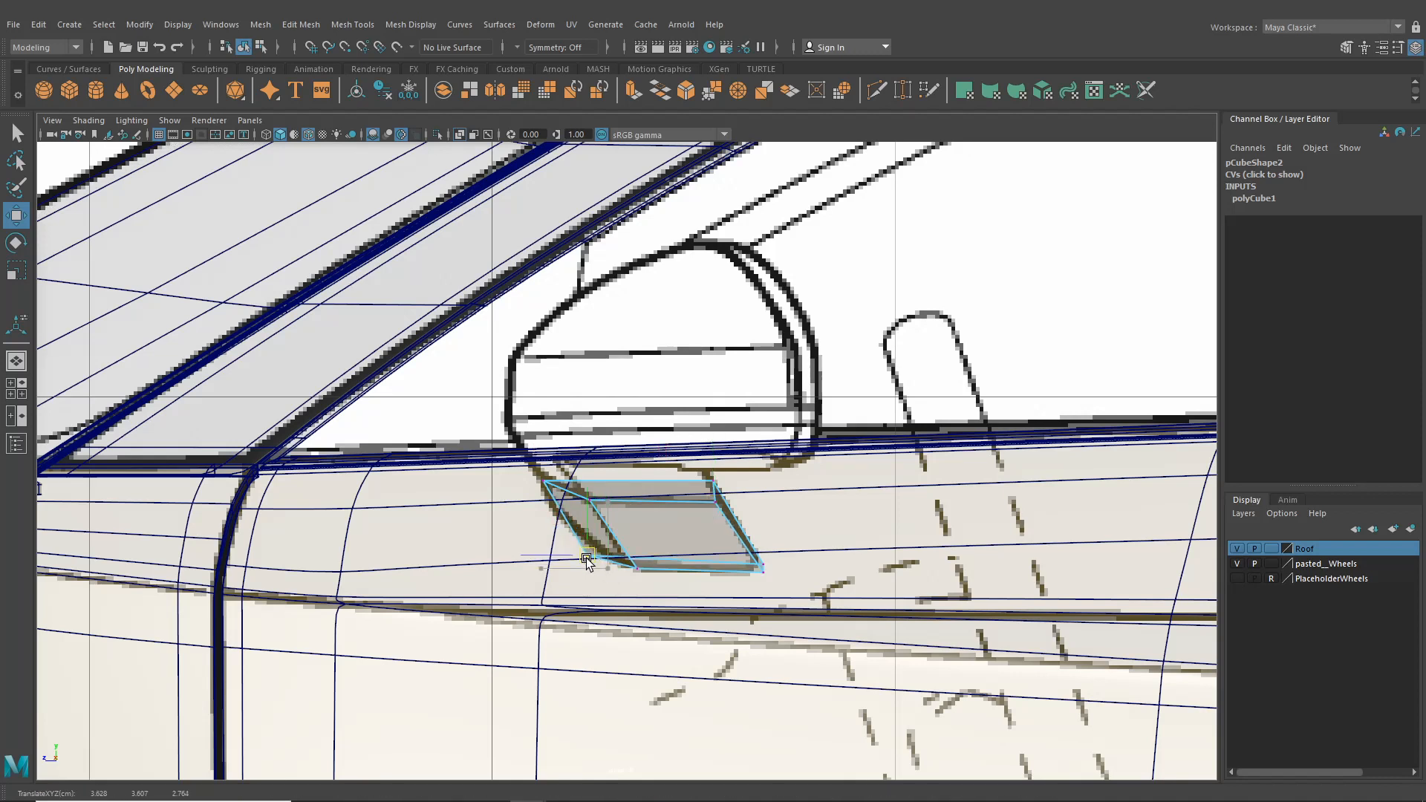
pyautogui.click(767, 566)
pyautogui.moveTo(770, 568); pyautogui.dragTo(767, 563)
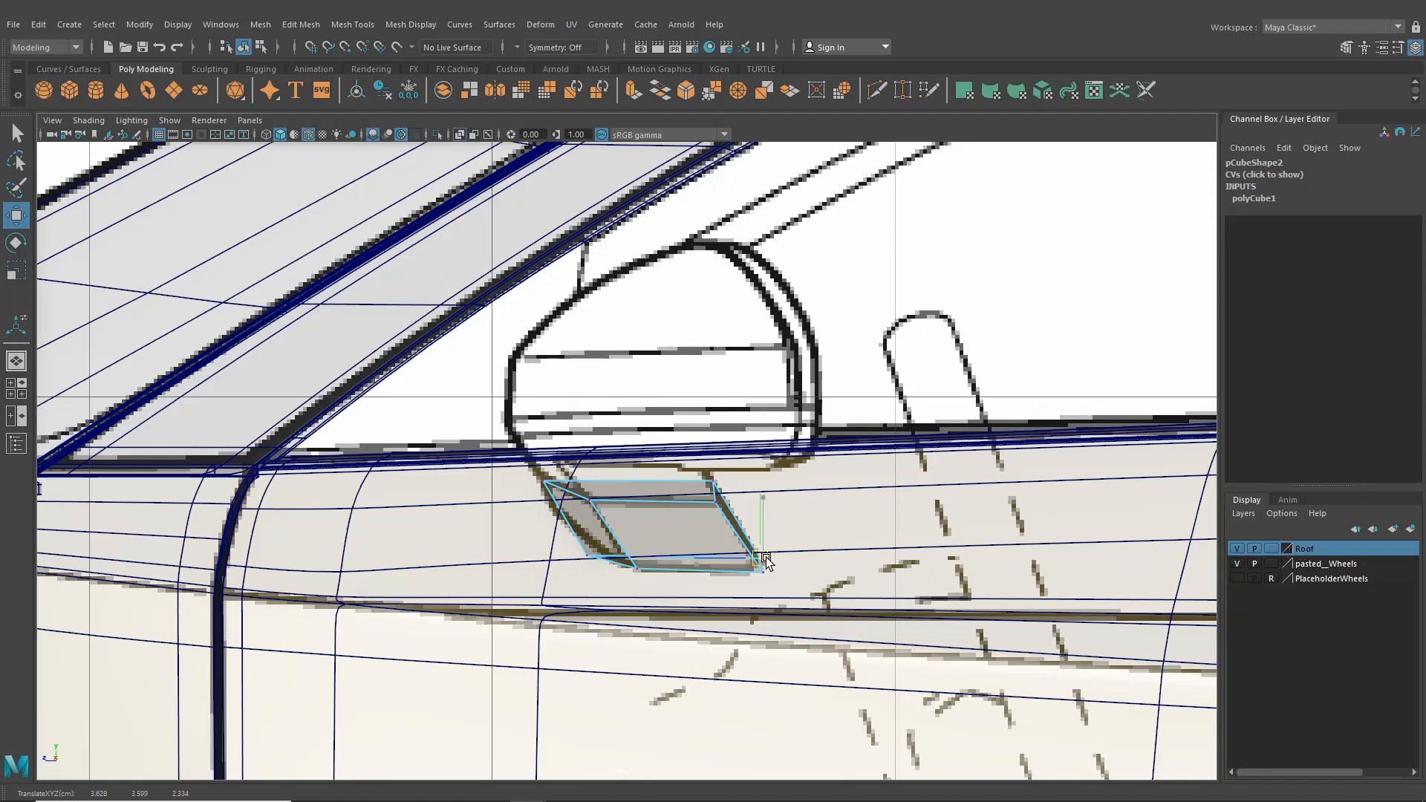
# - In the front view, move the block's inner upper and lower vertices outward toward the blueprint's mirror arm
pyautogui.click(16, 387)
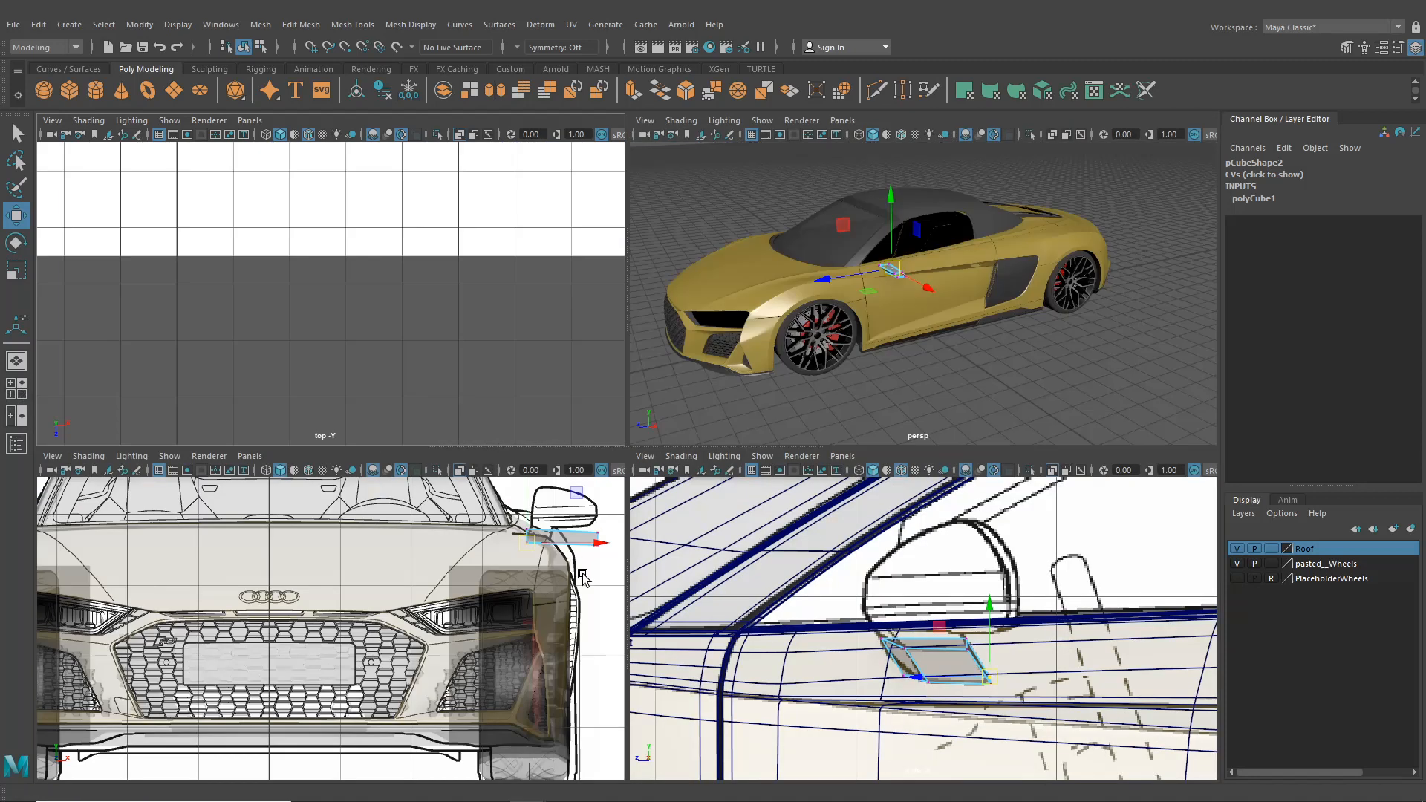
pyautogui.scroll(10, 446, 584)
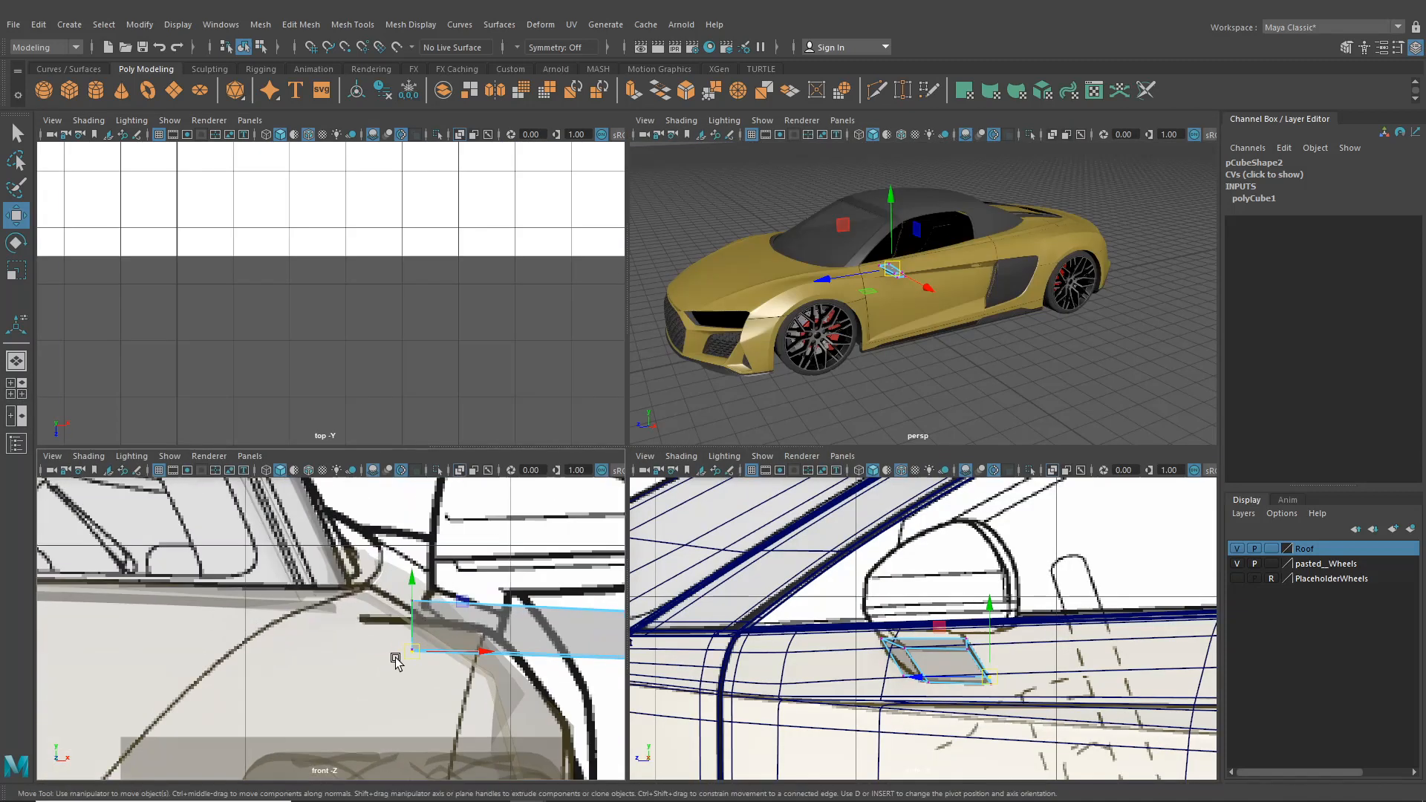
pyautogui.moveTo(400, 566); pyautogui.dragTo(497, 591)
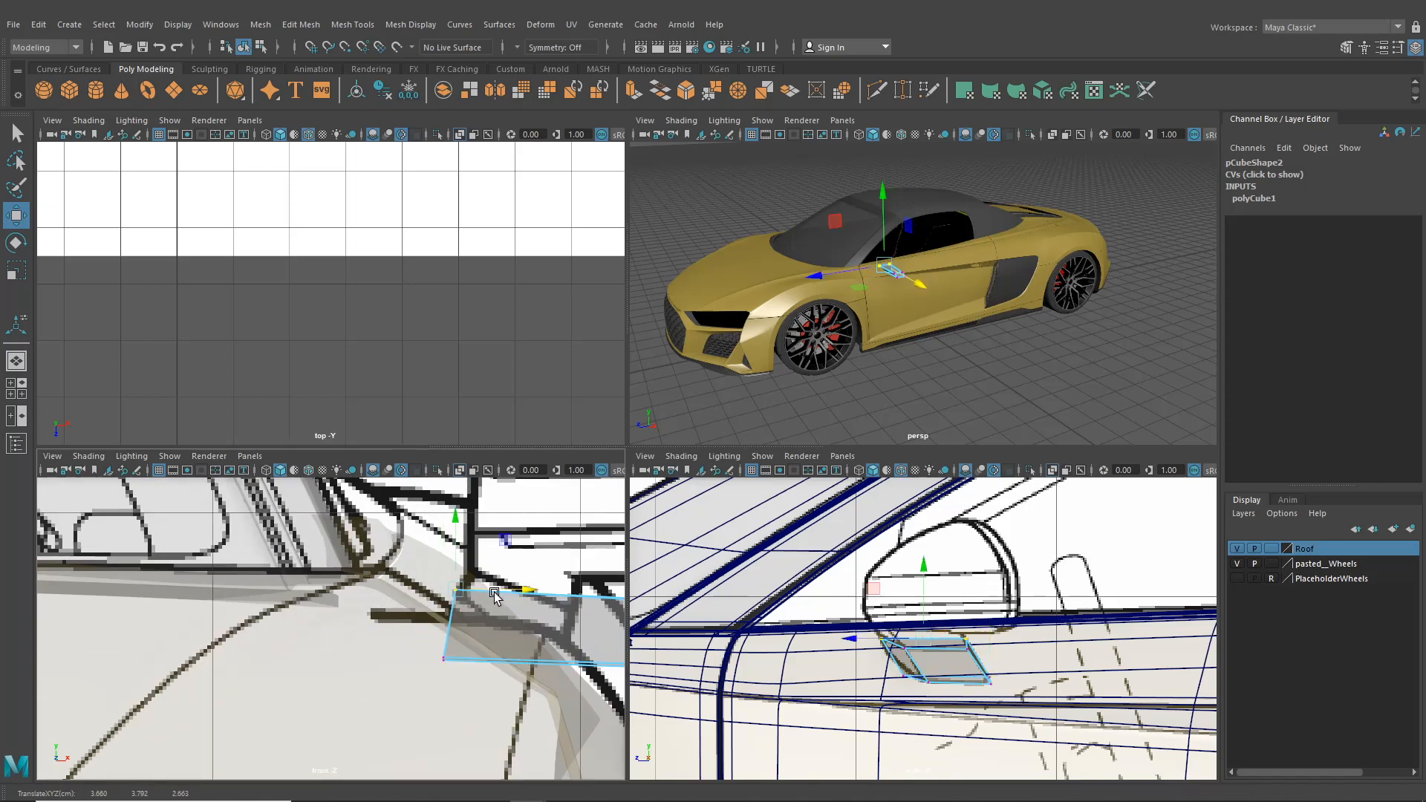
pyautogui.moveTo(409, 626); pyautogui.dragTo(480, 679)
# - Pull the block's outer vertices inward in the front view to shorten it to the mirror arm's width
pyautogui.keyDown('alt'); pyautogui.moveTo(466, 669); pyautogui.dragTo(375, 657, button='middle'); pyautogui.keyUp('alt')
pyautogui.keyDown('alt'); pyautogui.moveTo(497, 628); pyautogui.dragTo(346, 618, button='middle'); pyautogui.keyUp('alt')
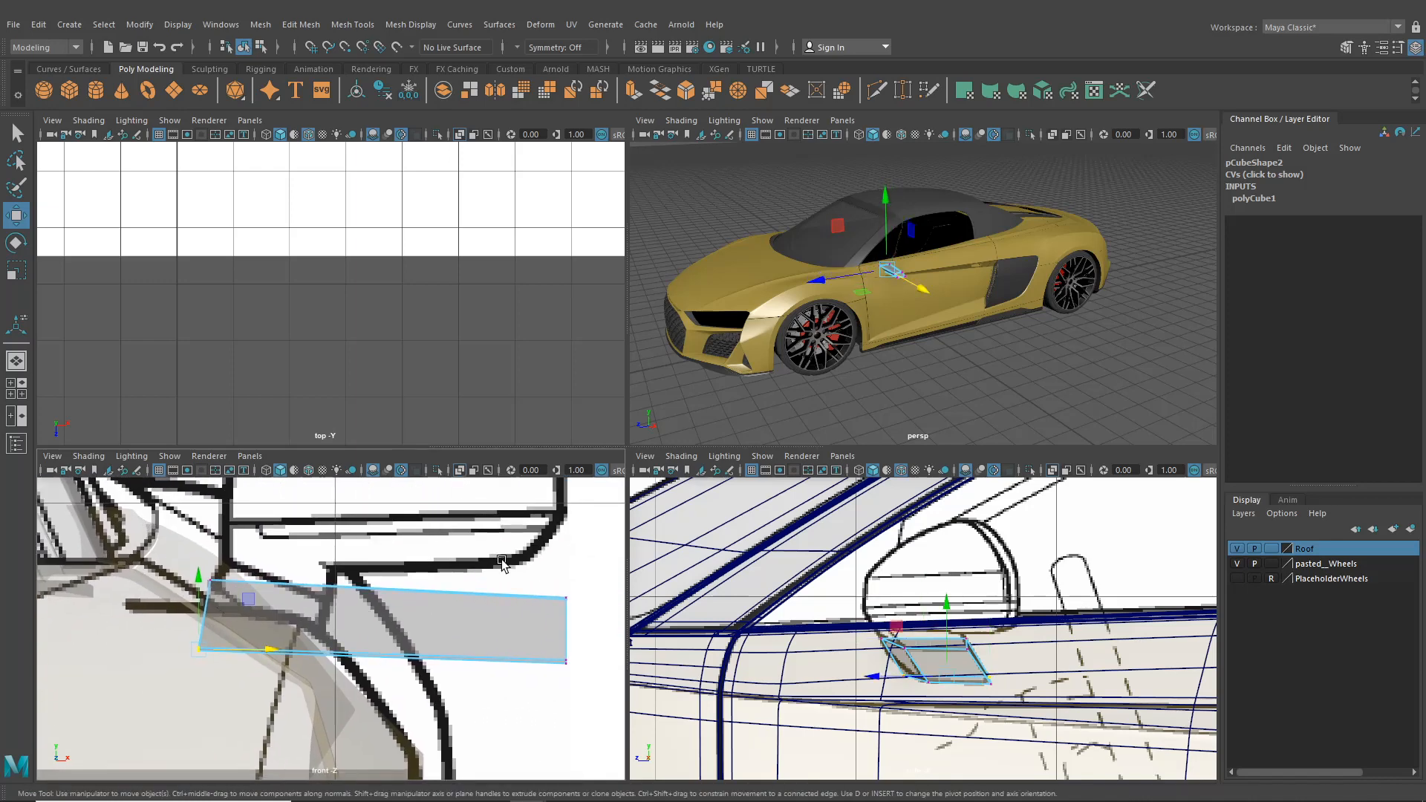
pyautogui.moveTo(503, 561); pyautogui.dragTo(363, 607)
pyautogui.moveTo(546, 643); pyautogui.dragTo(344, 662)
# - Raise the block's inner upper and lower vertices in the front view so it follows the mirror arm's slope
pyautogui.moveTo(197, 573); pyautogui.dragTo(241, 606)
pyautogui.keyDown('alt'); pyautogui.moveTo(285, 630); pyautogui.dragTo(380, 649, button='middle'); pyautogui.keyUp('alt')
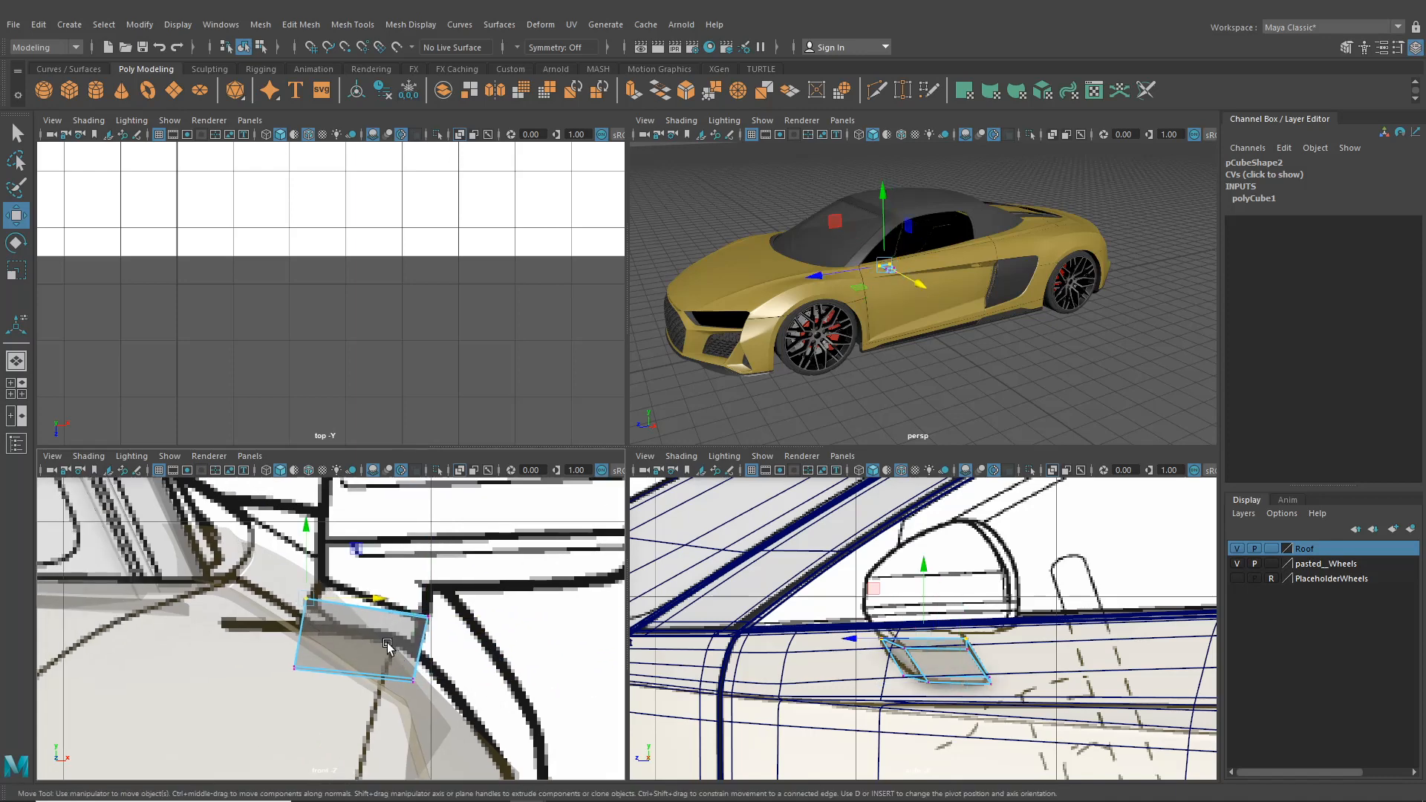
pyautogui.scroll(3, 387, 646)
pyautogui.moveTo(279, 572); pyautogui.dragTo(303, 535)
pyautogui.moveTo(283, 724); pyautogui.dragTo(245, 689)
pyautogui.moveTo(256, 709); pyautogui.dragTo(242, 652)
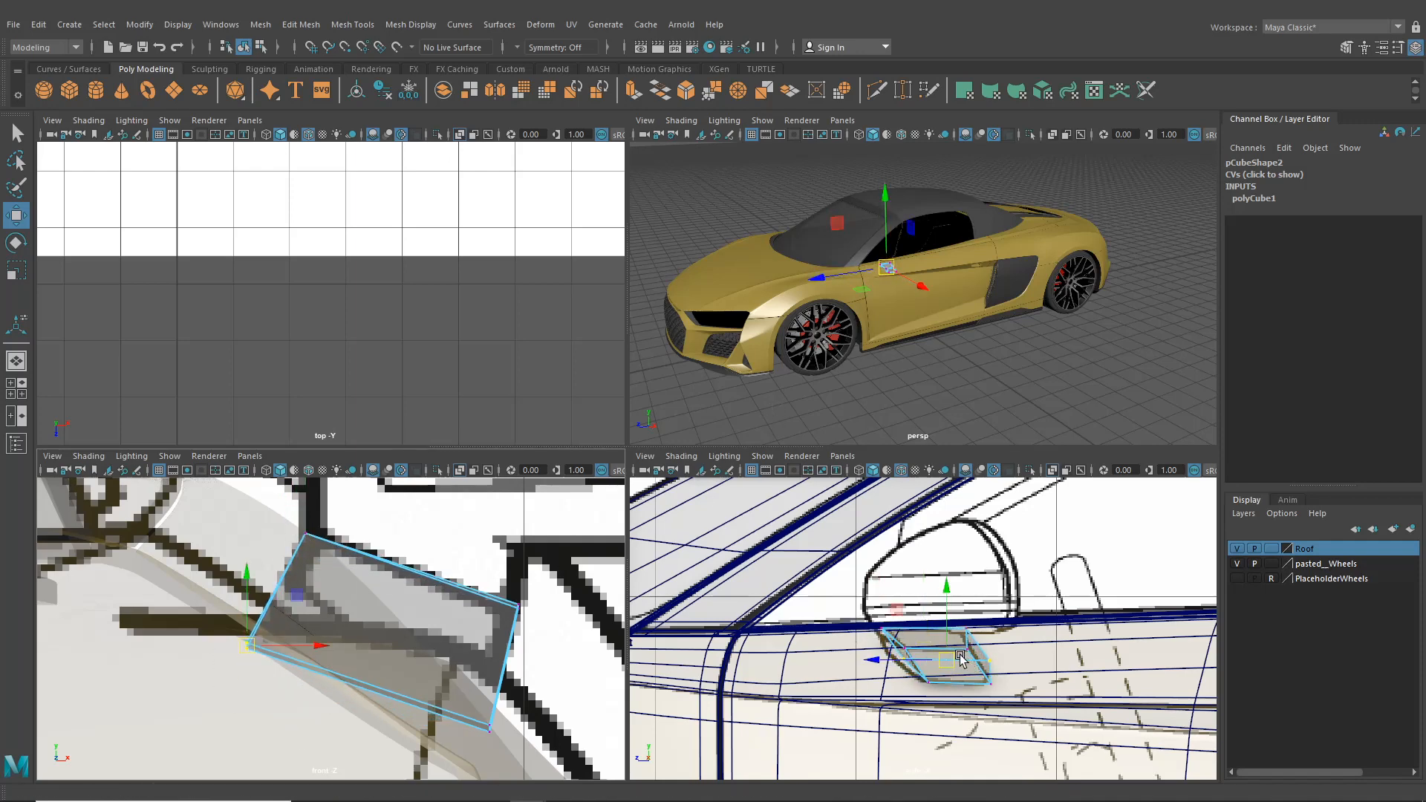
# - In the side view, slide the block's inner upper and lower corner vertices forward to match the blueprint's mirror foot outline
pyautogui.scroll(4, 961, 659)
pyautogui.click(957, 563)
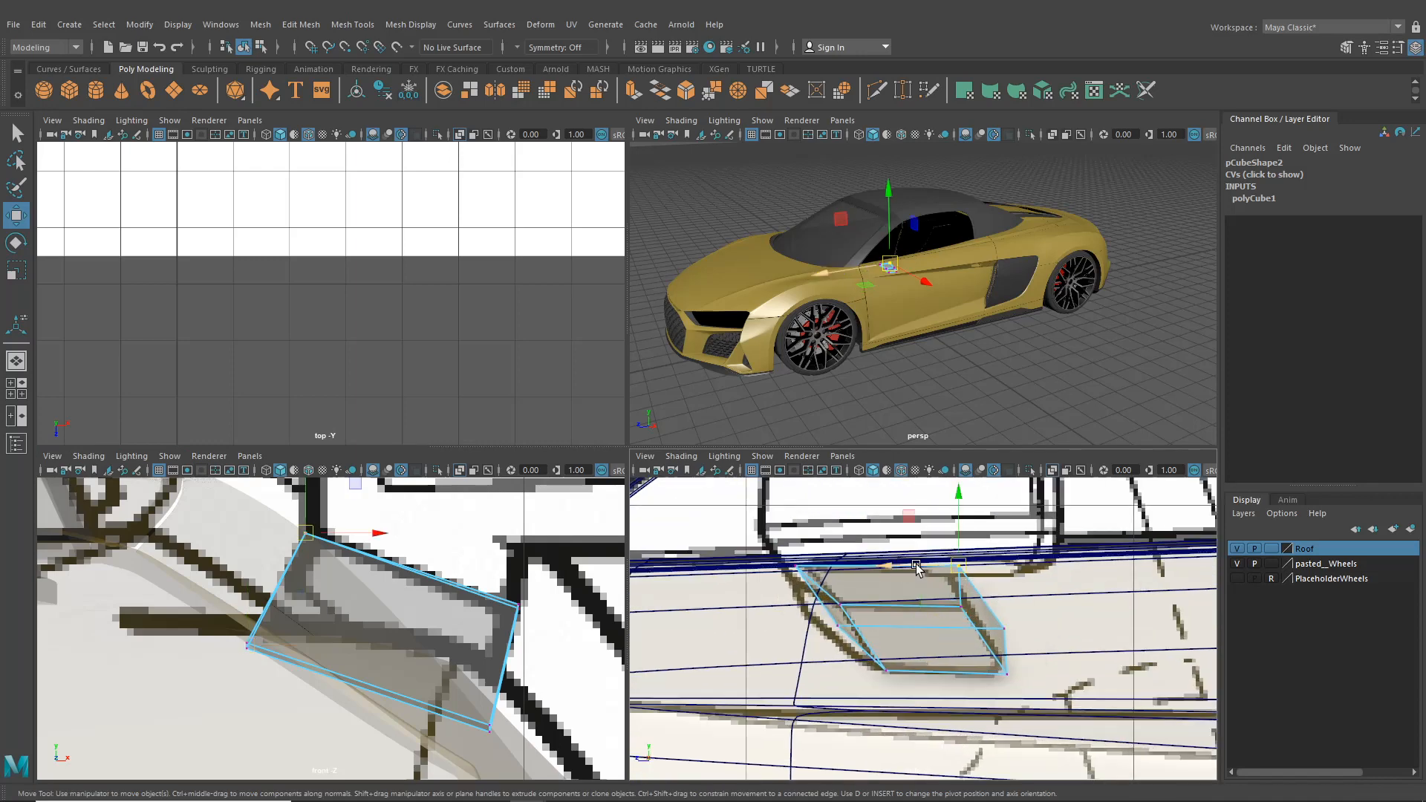
pyautogui.moveTo(917, 569); pyautogui.dragTo(945, 631)
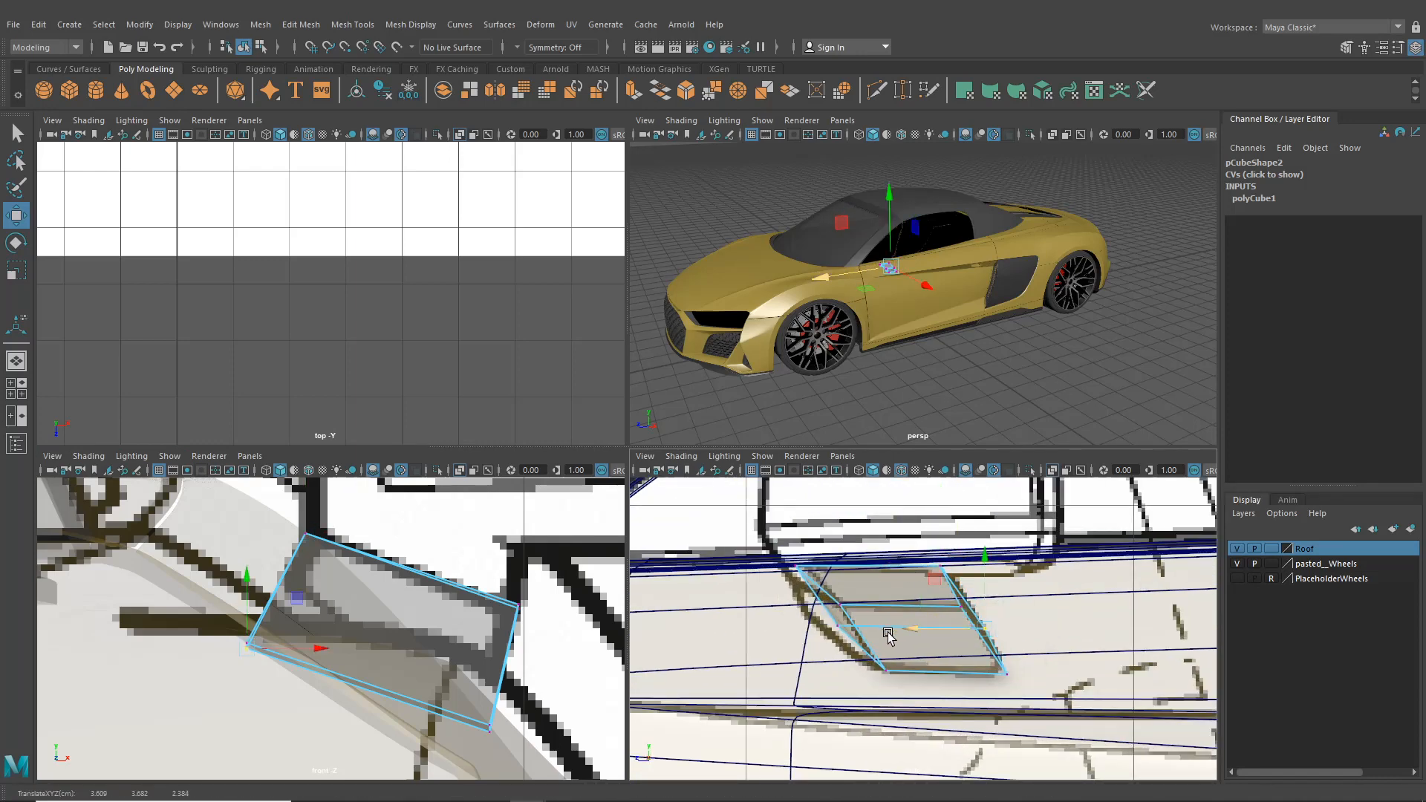
pyautogui.click(782, 568)
pyautogui.click(835, 626)
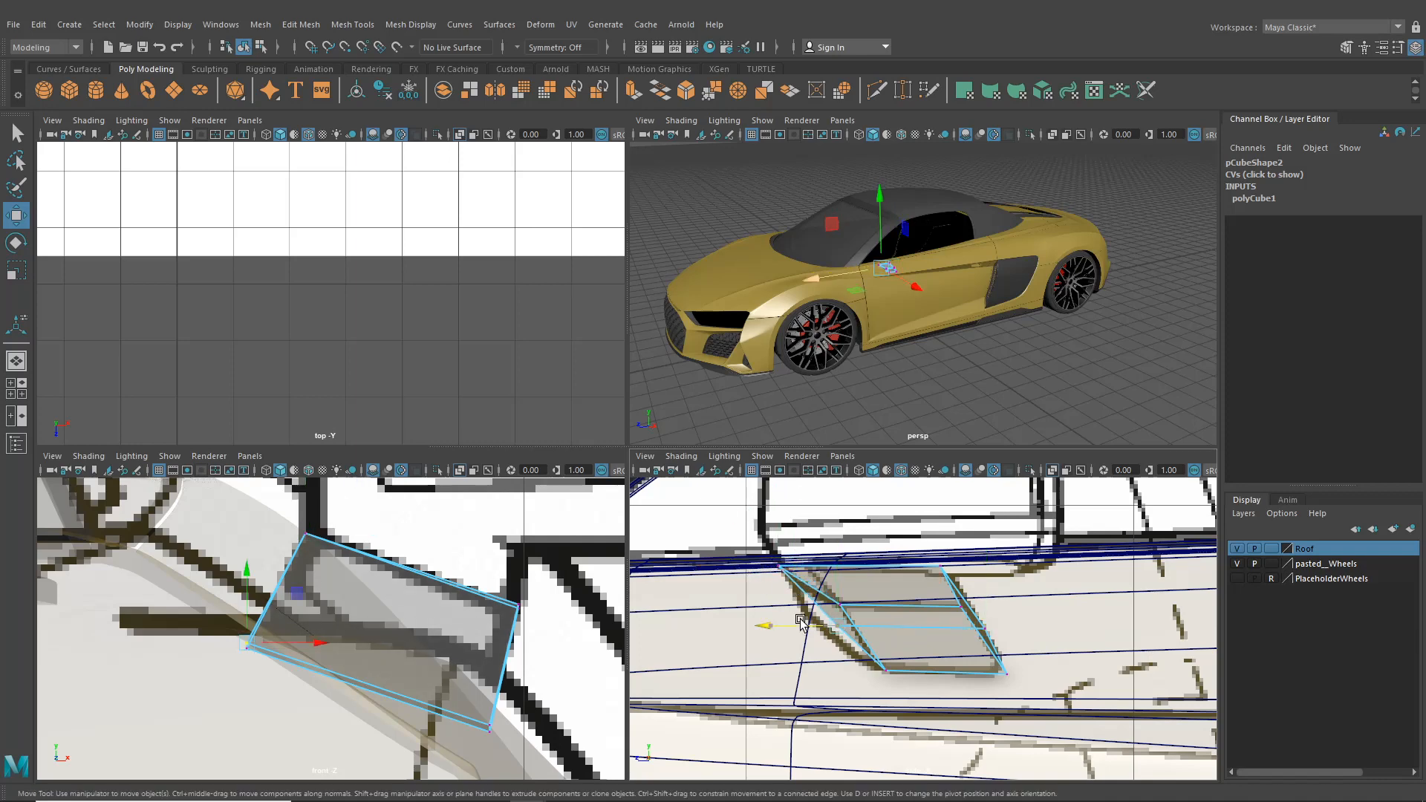
pyautogui.moveTo(801, 627); pyautogui.dragTo(782, 626)
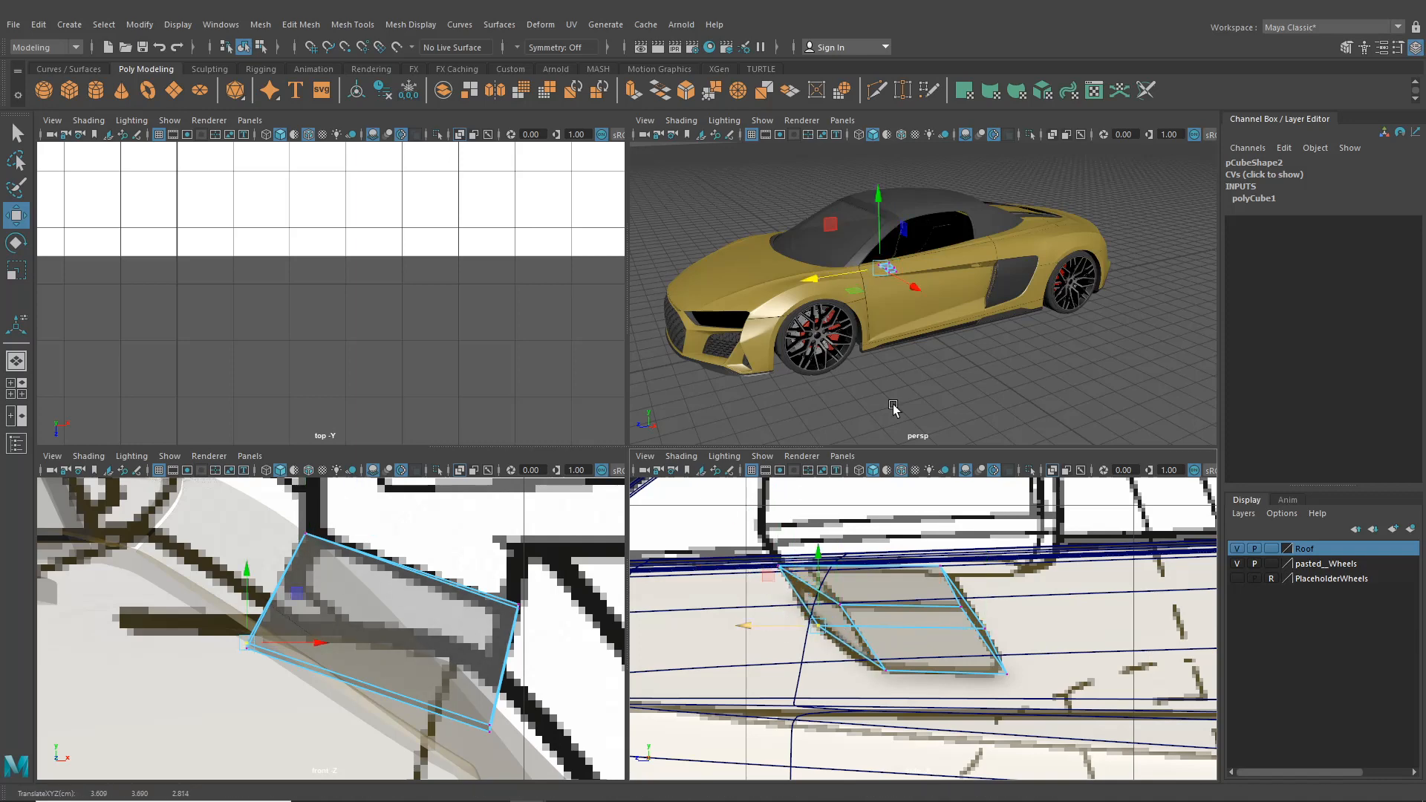
# - Lower the block's two lower outer vertices toward the door and shift them slightly inward in the front view
pyautogui.keyDown('alt'); pyautogui.moveTo(893, 404); pyautogui.dragTo(925, 357); pyautogui.keyUp('alt')
pyautogui.scroll(5, 925, 356)
pyautogui.keyDown('alt'); pyautogui.moveTo(925, 357); pyautogui.dragTo(955, 265, button='middle'); pyautogui.keyUp('alt')
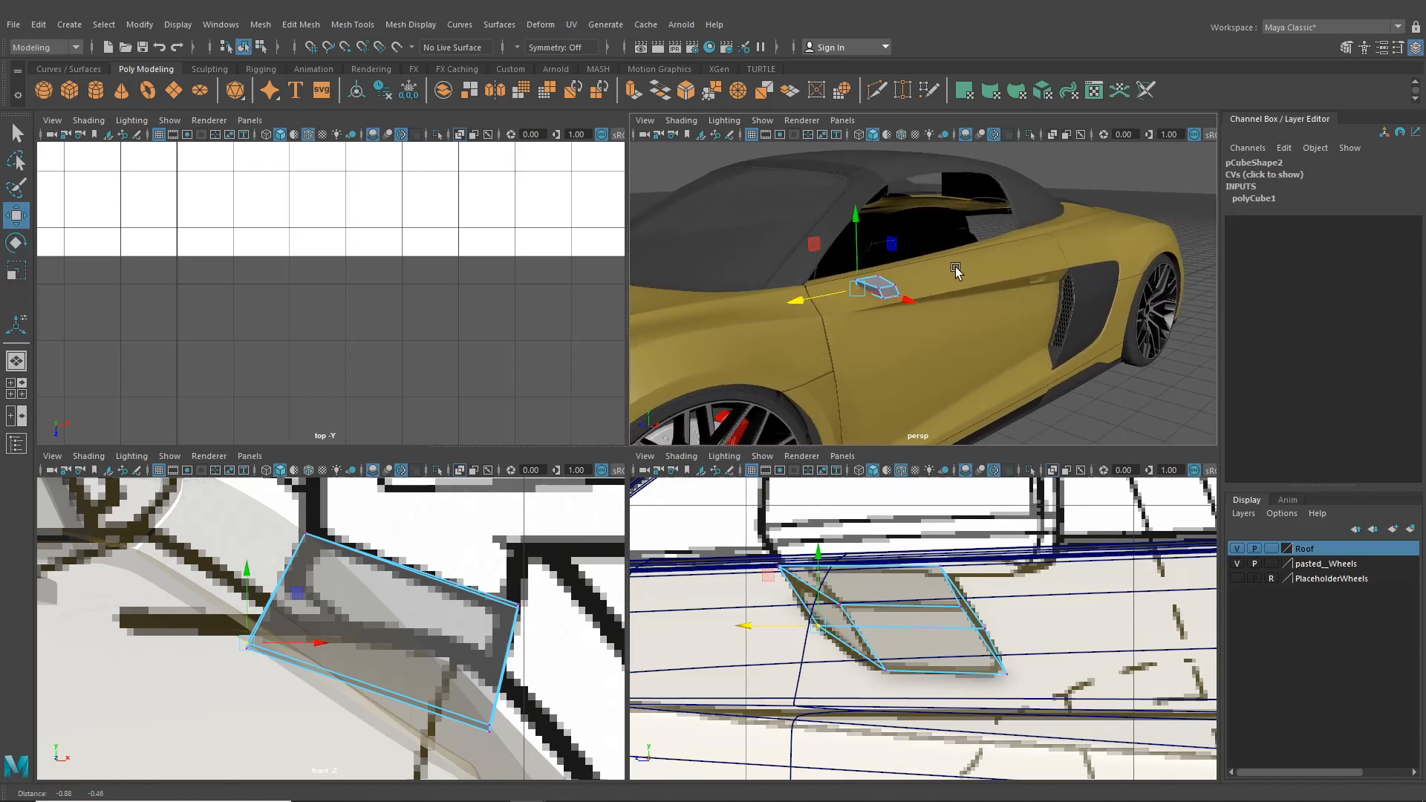
pyautogui.keyDown('alt'); pyautogui.moveTo(955, 266); pyautogui.dragTo(901, 321); pyautogui.keyUp('alt')
pyautogui.scroll(5, 891, 346)
pyautogui.click(796, 292)
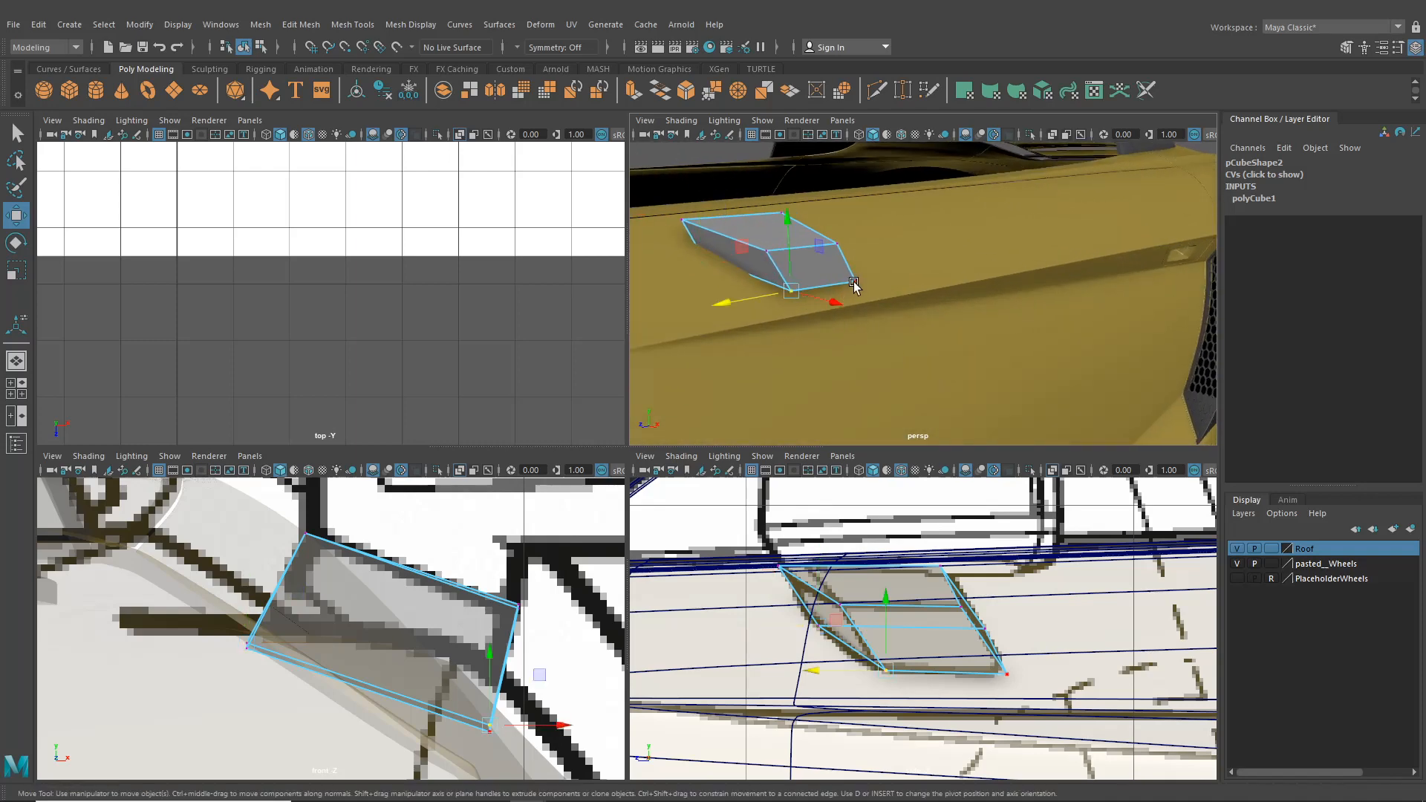
pyautogui.keyDown('shift'); pyautogui.click(856, 284); pyautogui.keyUp('shift')
pyautogui.moveTo(823, 223); pyautogui.dragTo(830, 248)
pyautogui.keyDown('alt'); pyautogui.moveTo(546, 756); pyautogui.dragTo(546, 716, button='middle'); pyautogui.keyUp('alt')
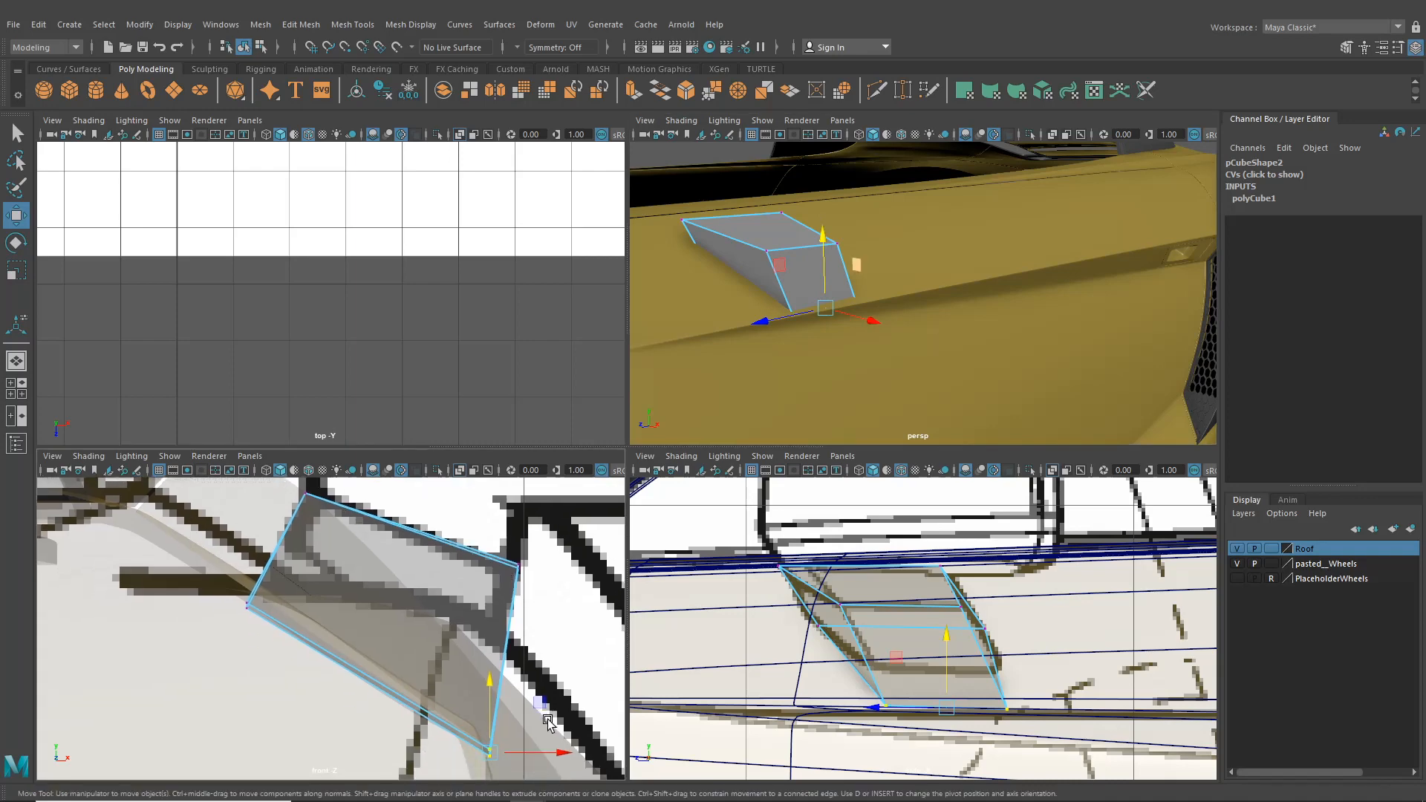
pyautogui.moveTo(556, 757); pyautogui.dragTo(544, 761)
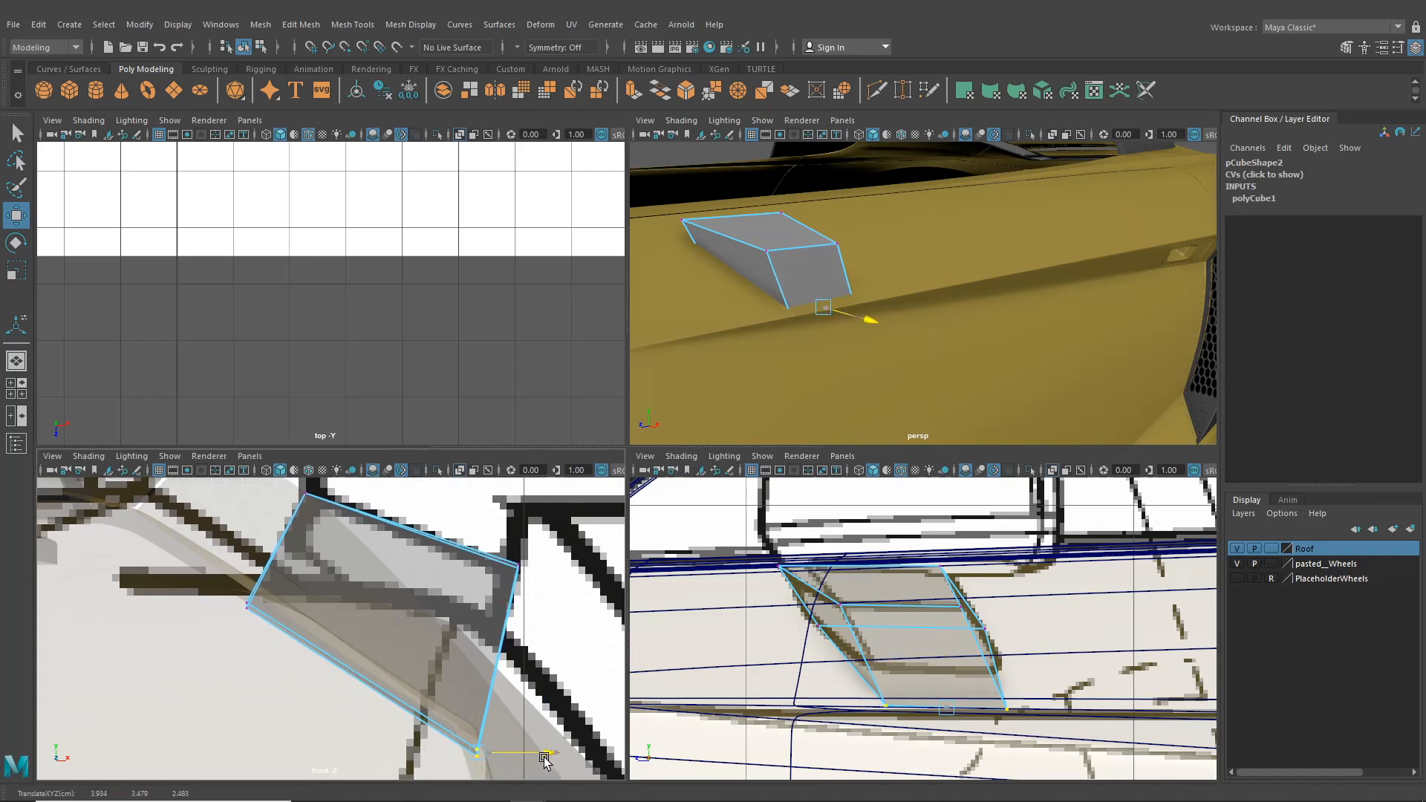
# - Extrude the block's top face straight upward by about 0.084 toward the underside of the mirror housing
pyautogui.scroll(-10, 802, 364)
pyautogui.keyDown('alt'); pyautogui.moveTo(858, 367); pyautogui.dragTo(862, 305); pyautogui.keyUp('alt')
pyautogui.press('f')
pyautogui.rightClick(877, 308)
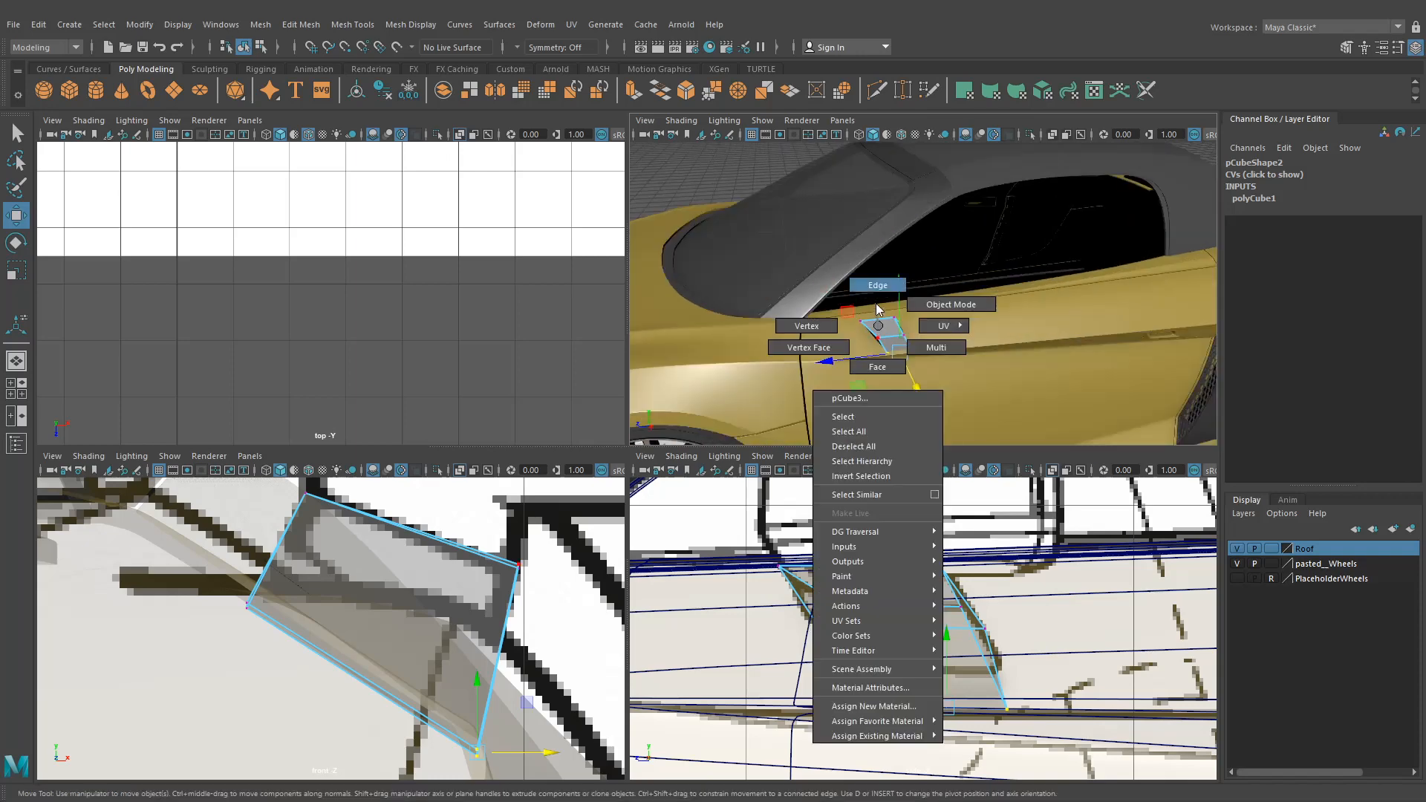
pyautogui.click(877, 366)
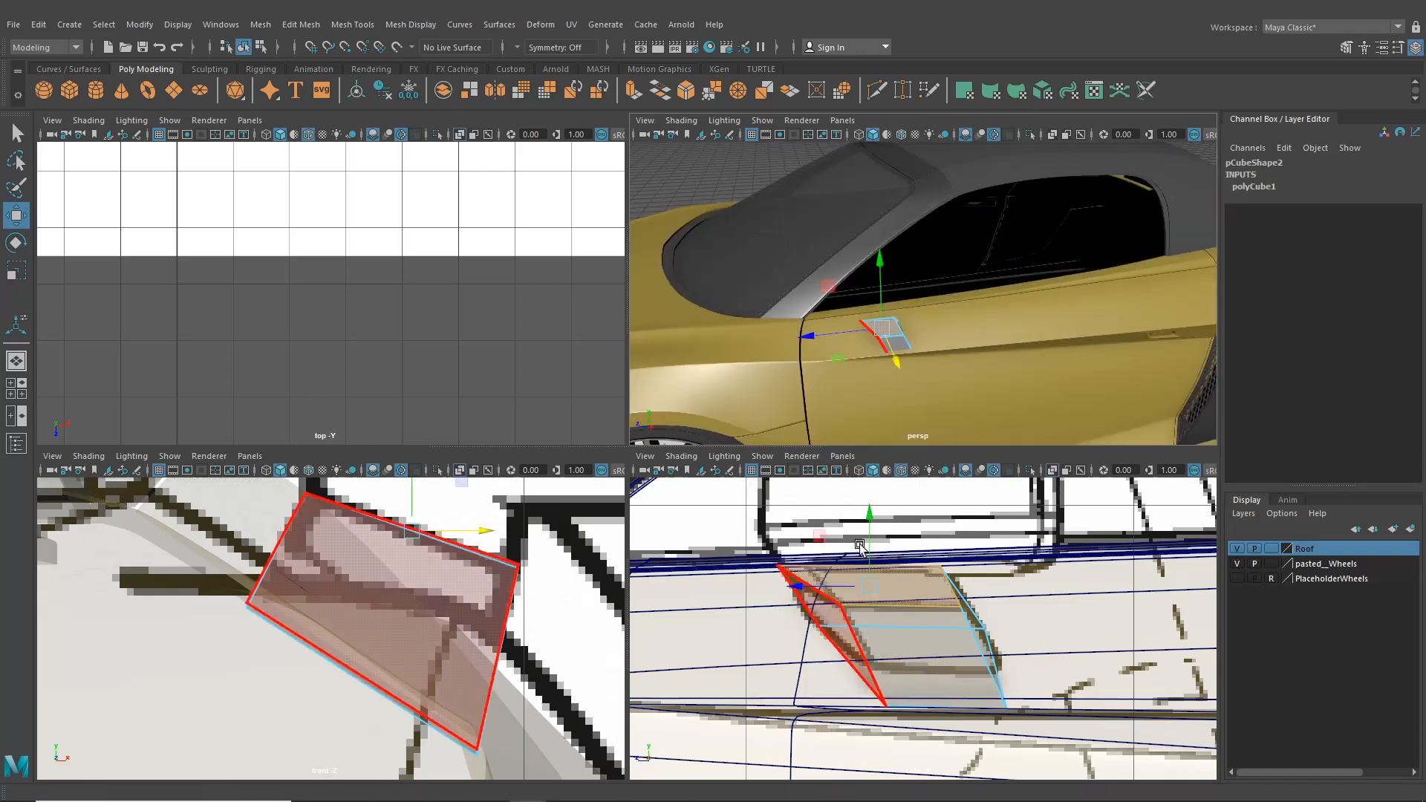
pyautogui.keyDown('alt'); pyautogui.moveTo(446, 535); pyautogui.dragTo(441, 599, button='middle'); pyautogui.keyUp('alt')
pyautogui.hotkey('ctrl', 'e')
pyautogui.click(467, 579)
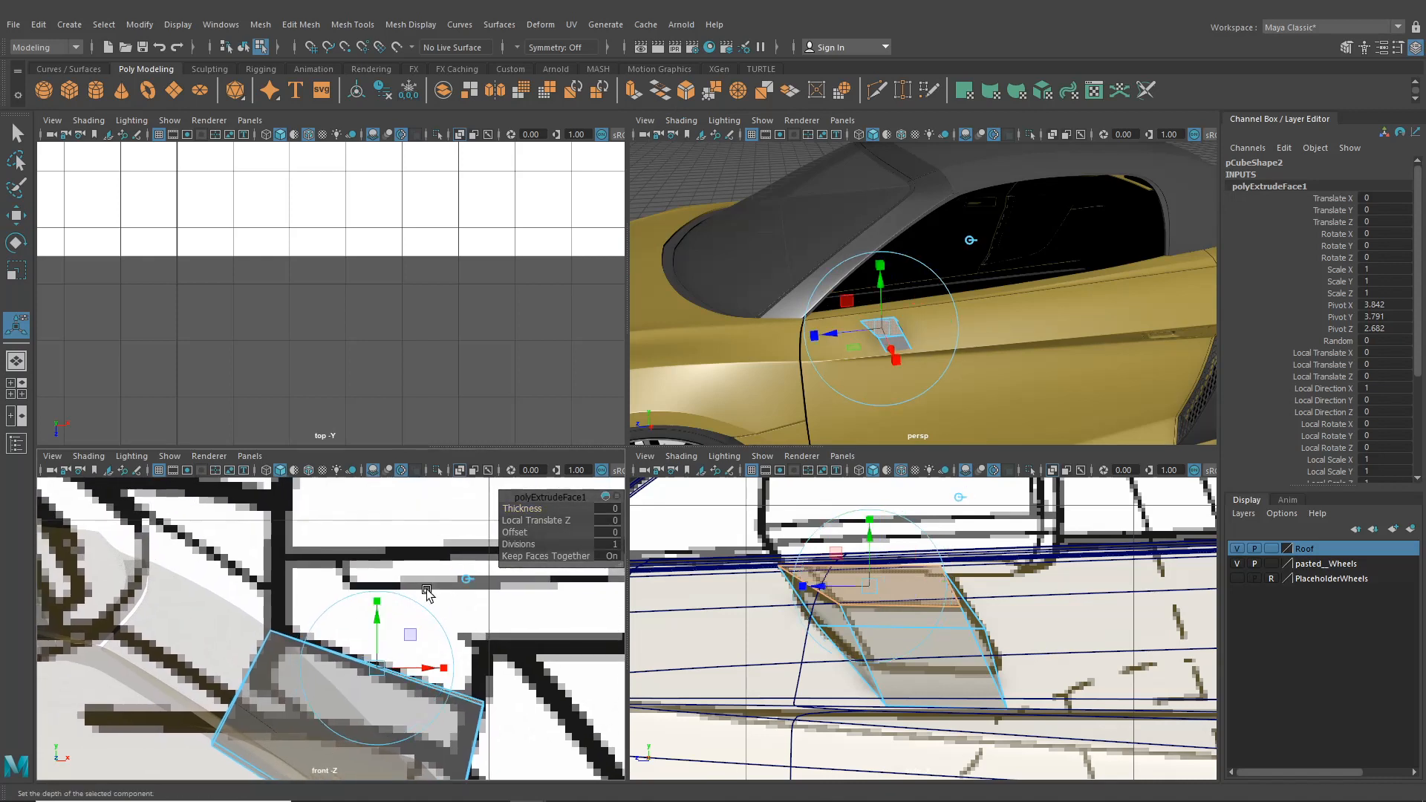
pyautogui.moveTo(377, 661); pyautogui.dragTo(389, 574)
pyautogui.press('q')
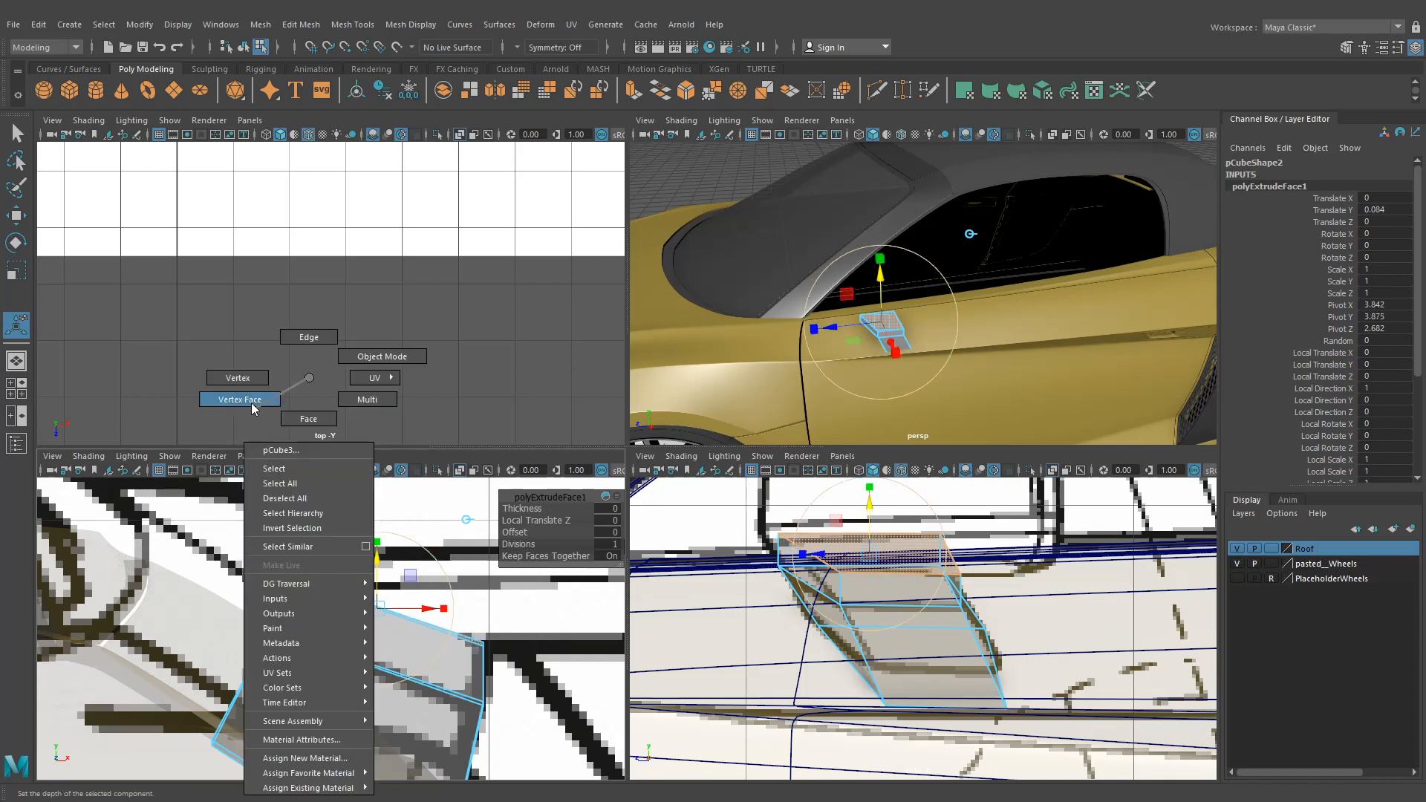
# - In the front view, lower the extruded section's inner top vertices and nudge its outer top vertices up to the blueprint line
pyautogui.click(269, 572)
pyautogui.press('w')
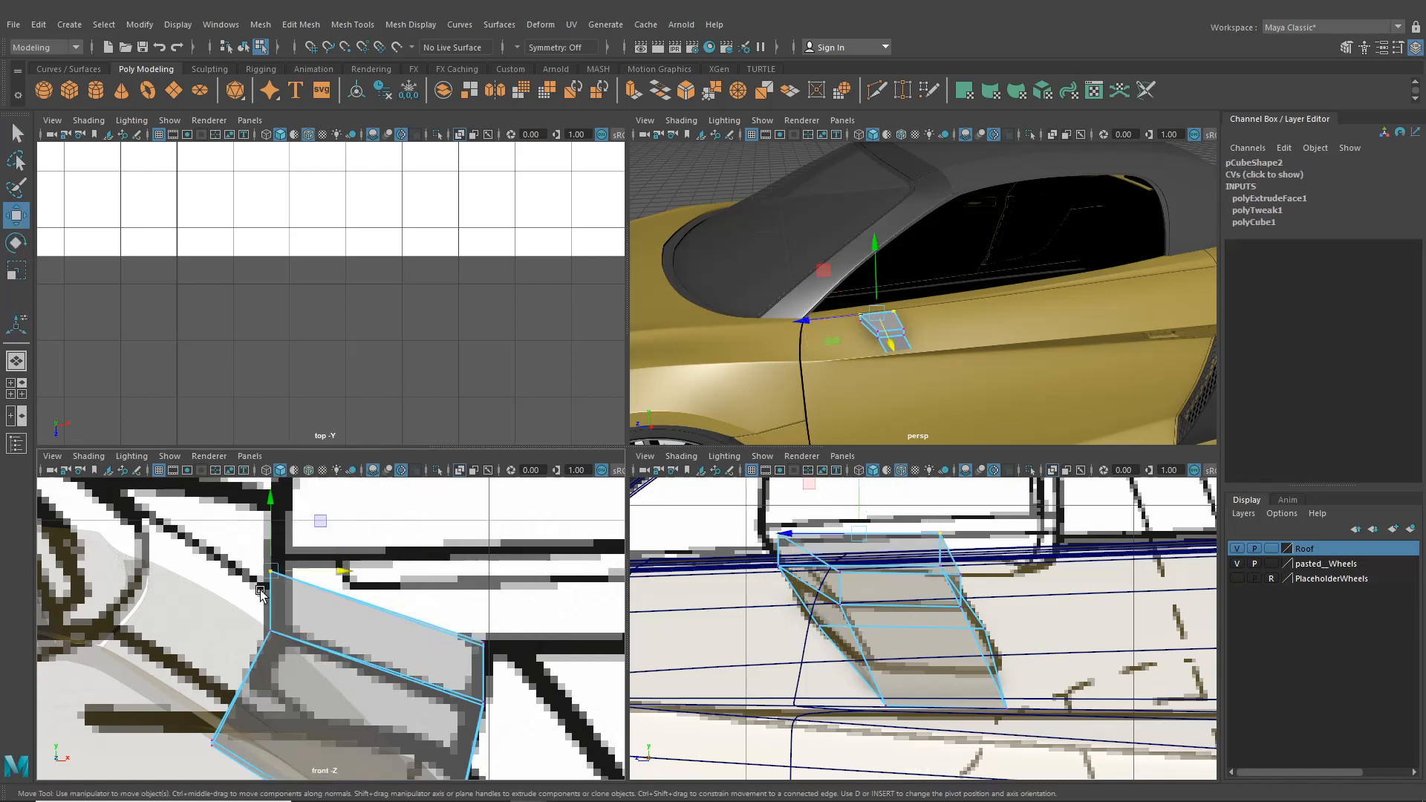
pyautogui.moveTo(271, 527); pyautogui.dragTo(274, 545)
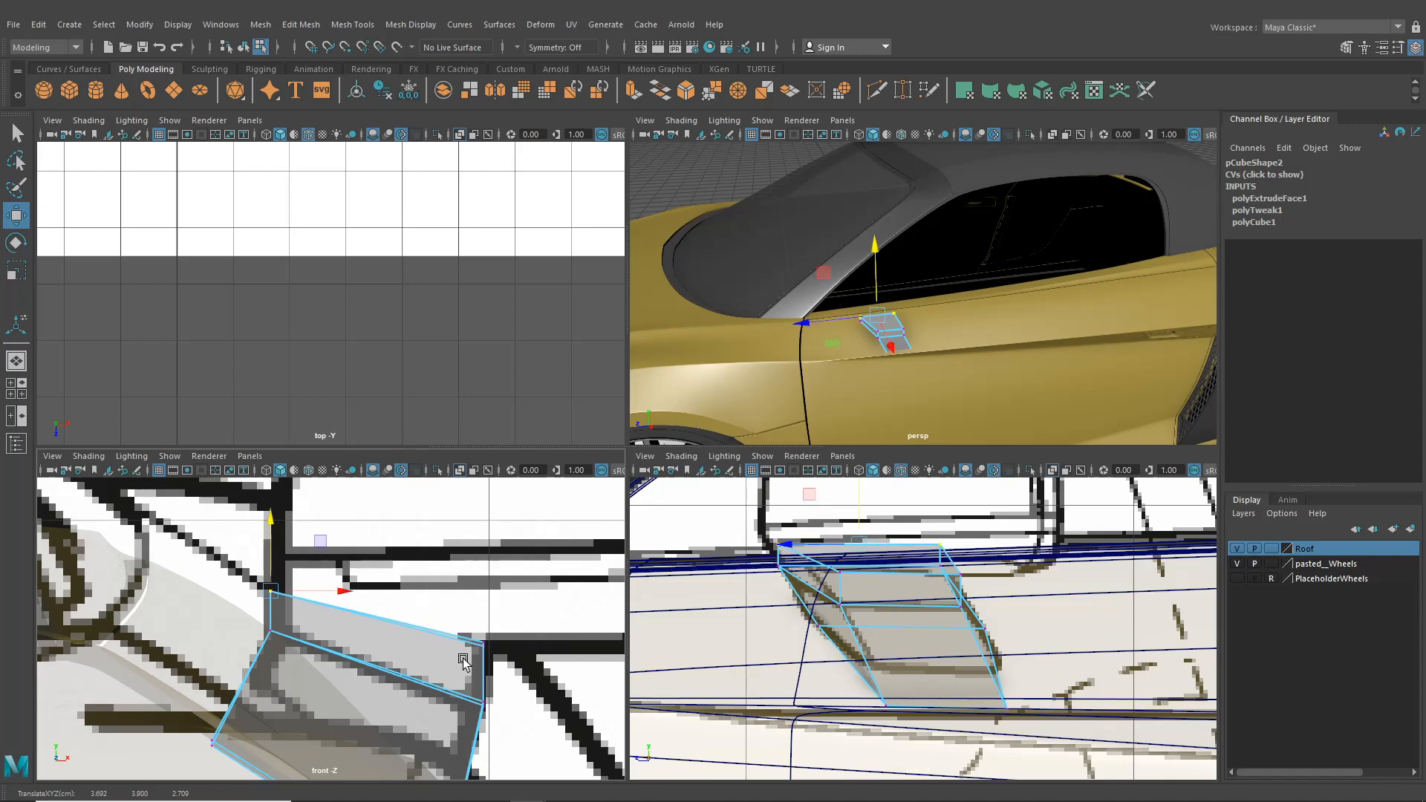
pyautogui.keyDown('alt'); pyautogui.moveTo(460, 656); pyautogui.dragTo(444, 632, button='middle'); pyautogui.keyUp('alt')
pyautogui.click(465, 614)
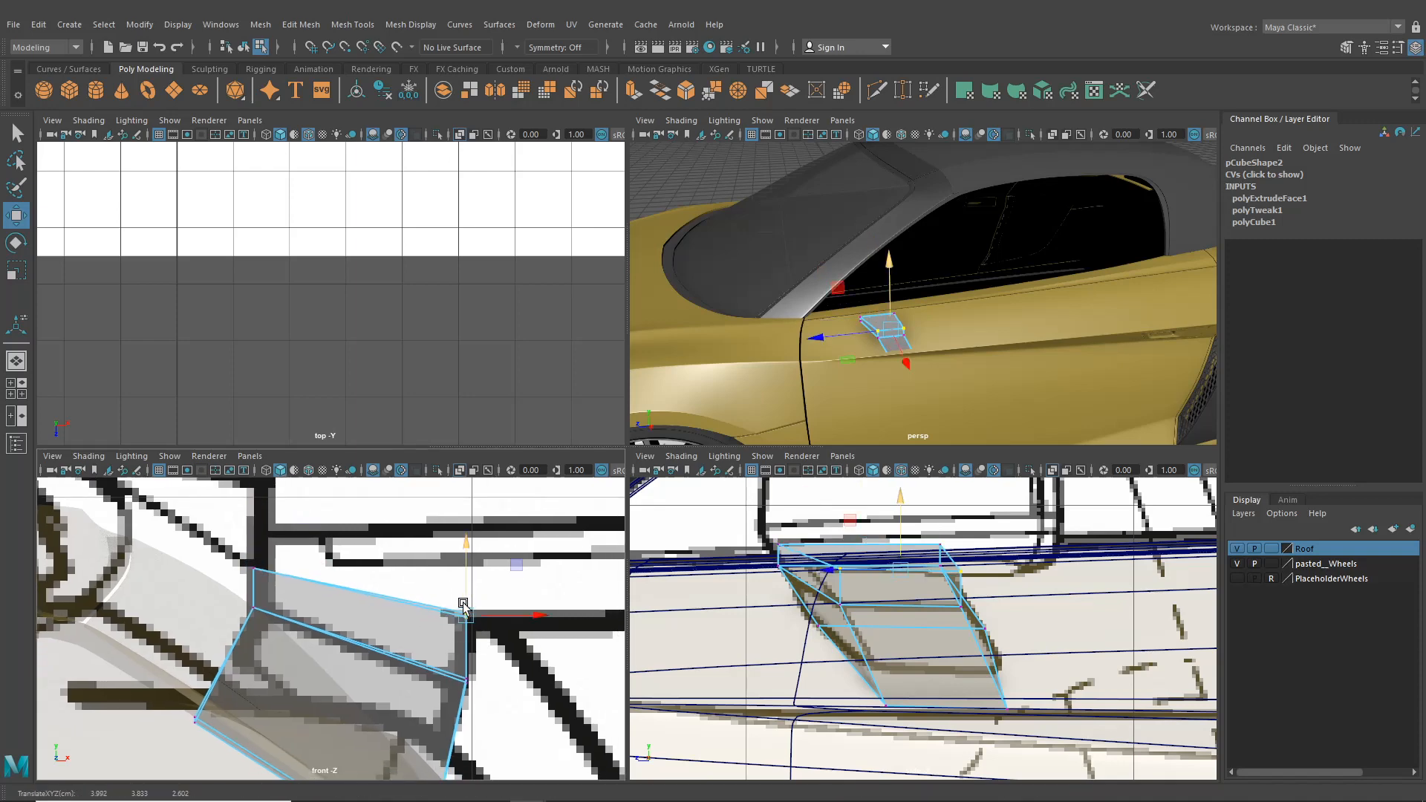
# - Select the loop of edges around the mirror foot's top face and extrude it upward by about 0.035
pyautogui.moveTo(863, 386)
pyautogui.keyDown('alt'); pyautogui.mouseDown()
pyautogui.moveTo(913, 370)
pyautogui.moveTo(854, 379)
pyautogui.mouseUp(); pyautogui.keyUp('alt')
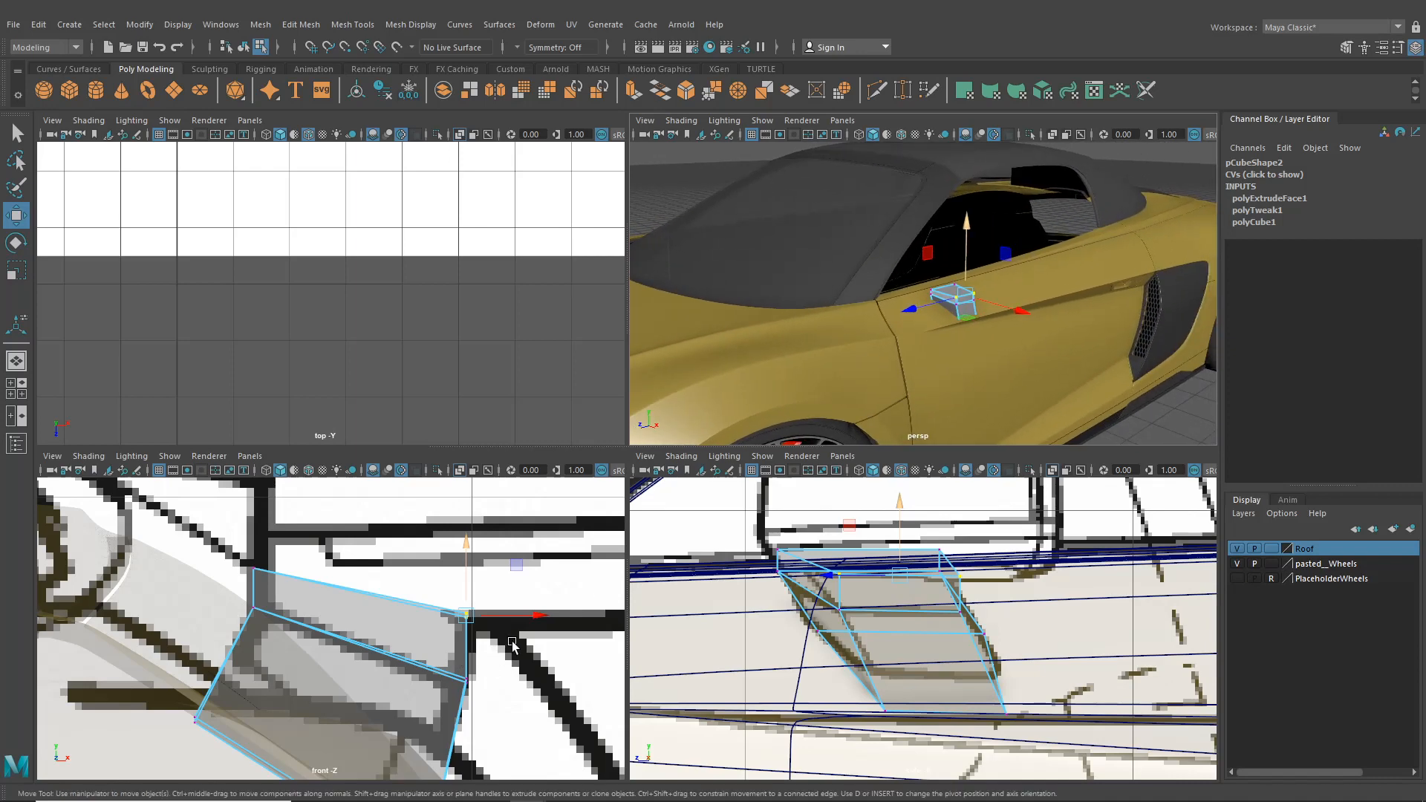
pyautogui.keyDown('alt'); pyautogui.moveTo(512, 645); pyautogui.dragTo(415, 645, button='middle'); pyautogui.keyUp('alt')
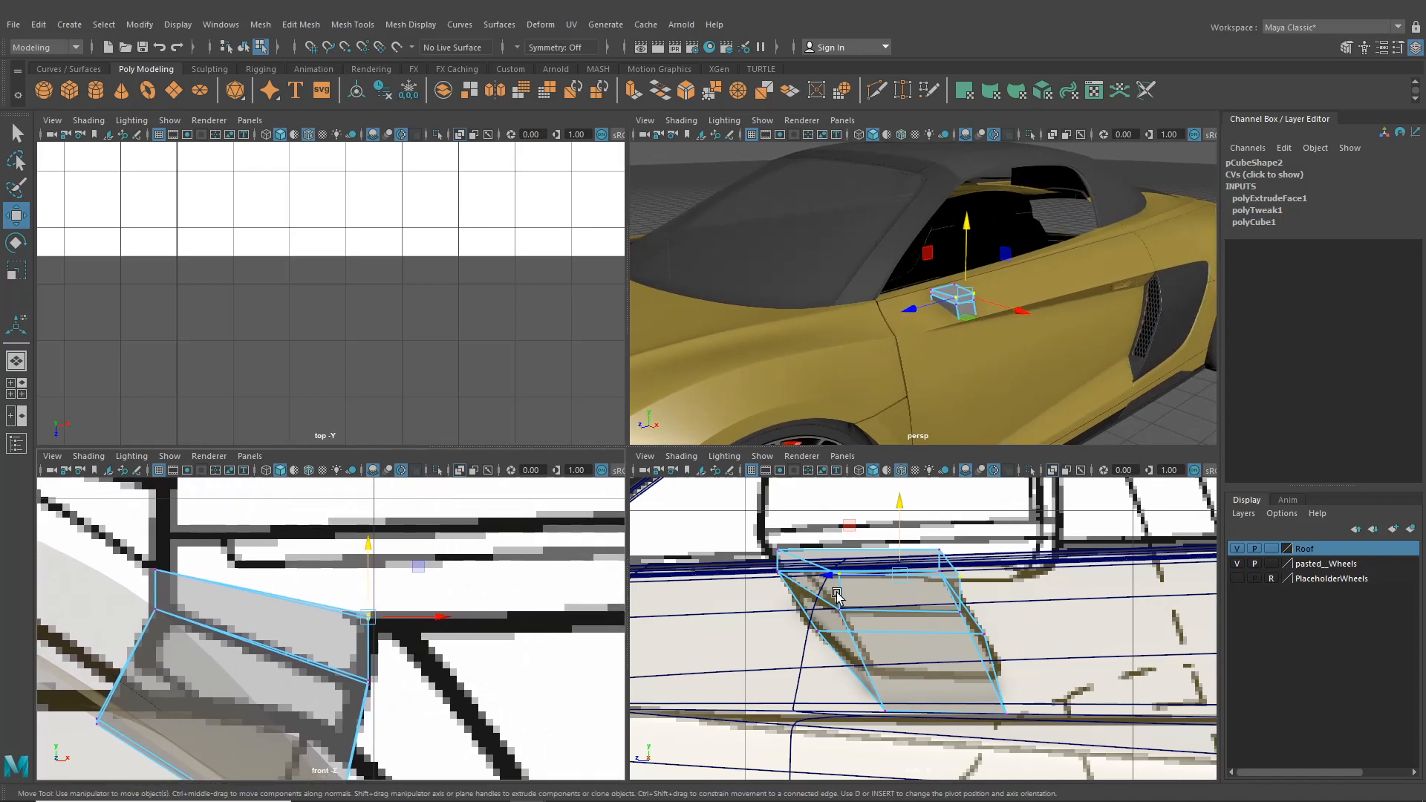
pyautogui.keyDown('alt'); pyautogui.moveTo(780, 334); pyautogui.dragTo(725, 355); pyautogui.keyUp('alt')
pyautogui.moveTo(726, 355); pyautogui.dragTo(701, 310, button='right')
pyautogui.click(734, 343)
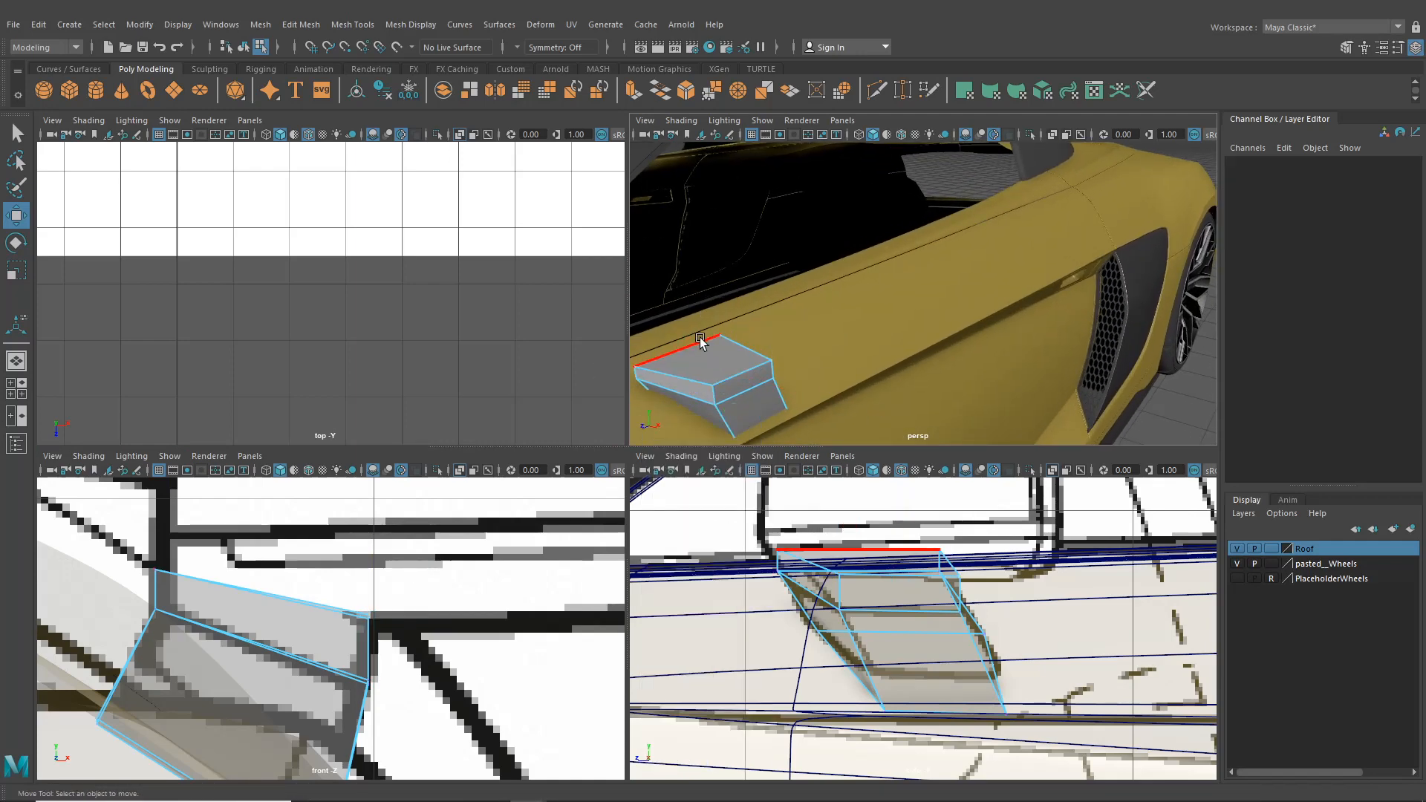
pyautogui.doubleClick(734, 343)
pyautogui.keyDown('alt'); pyautogui.moveTo(735, 348); pyautogui.dragTo(806, 361); pyautogui.keyUp('alt')
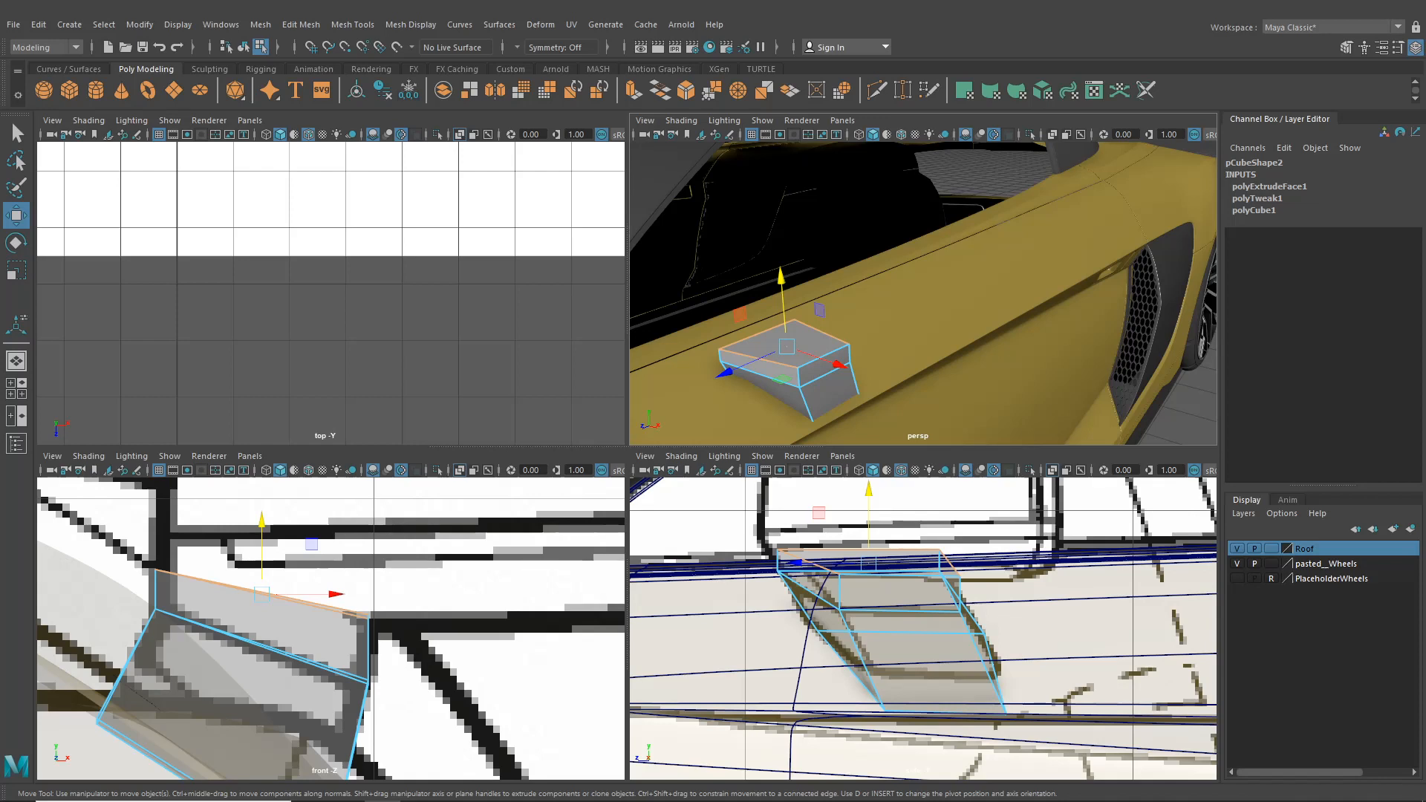
pyautogui.scroll(-10, 267, 635)
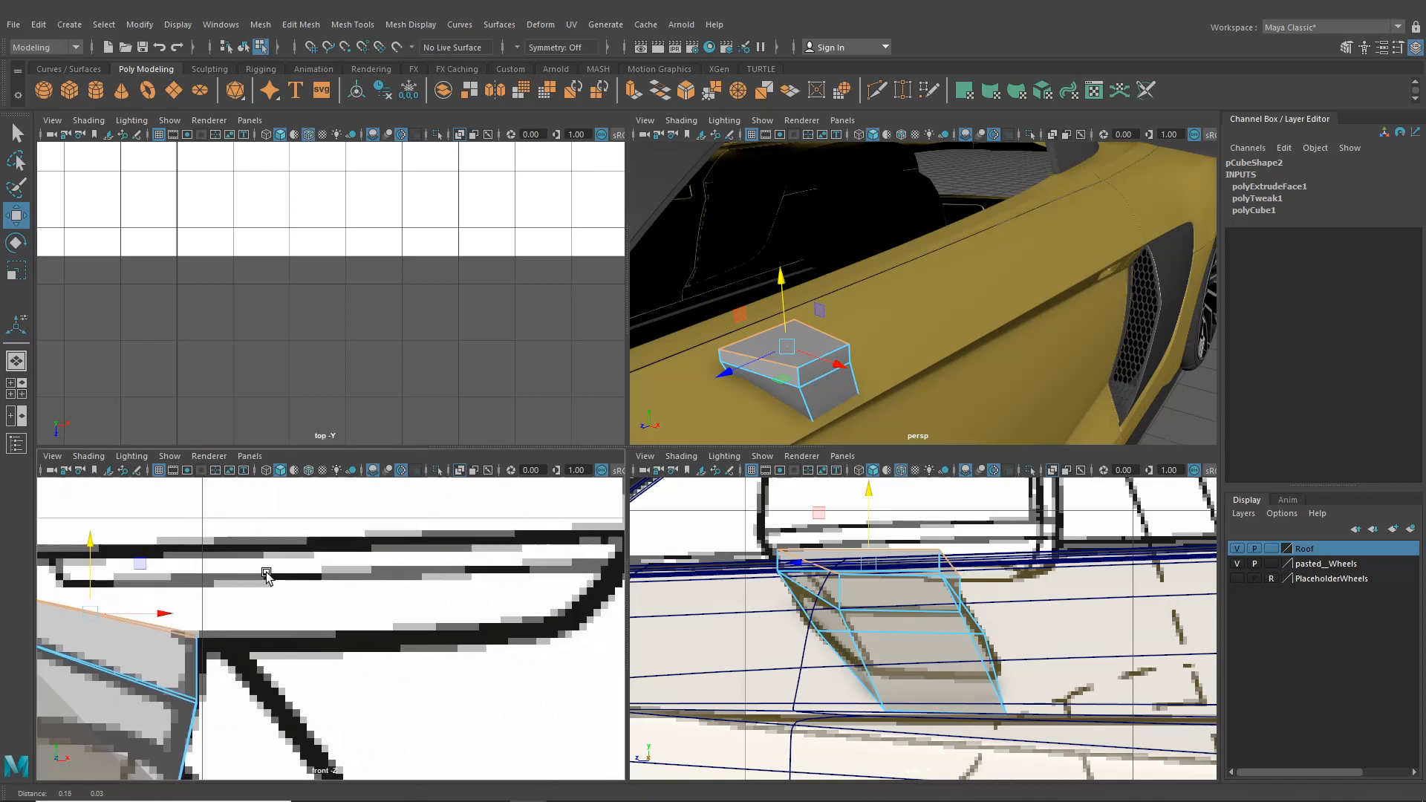
pyautogui.scroll(5, 268, 632)
pyautogui.keyDown('alt'); pyautogui.moveTo(256, 611); pyautogui.dragTo(334, 602, button='middle'); pyautogui.keyUp('alt')
pyautogui.scroll(5, 329, 565)
pyautogui.scroll(5, 335, 603)
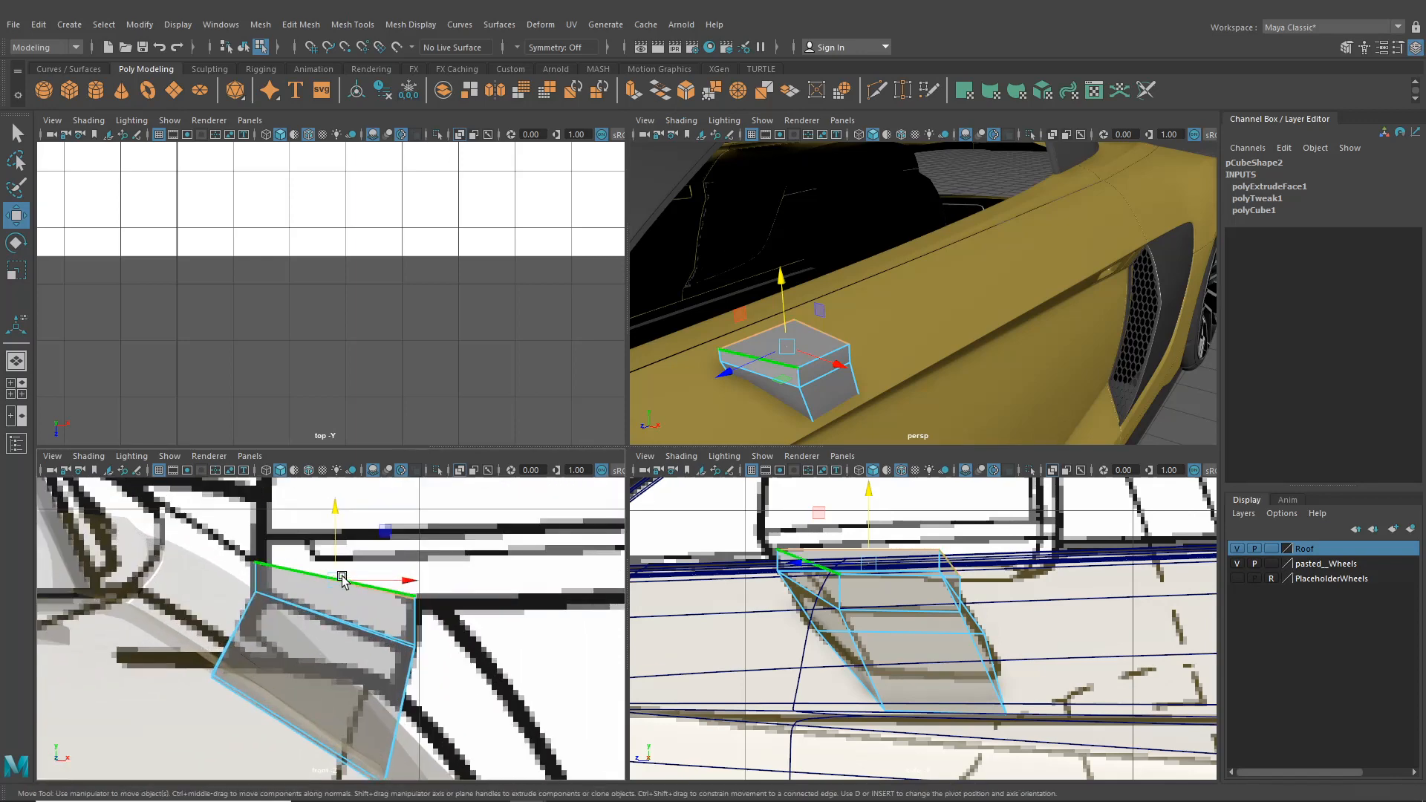
pyautogui.moveTo(336, 544)
pyautogui.mouseDown()
pyautogui.moveTo(336, 532)
pyautogui.moveTo(332, 542)
pyautogui.mouseUp()
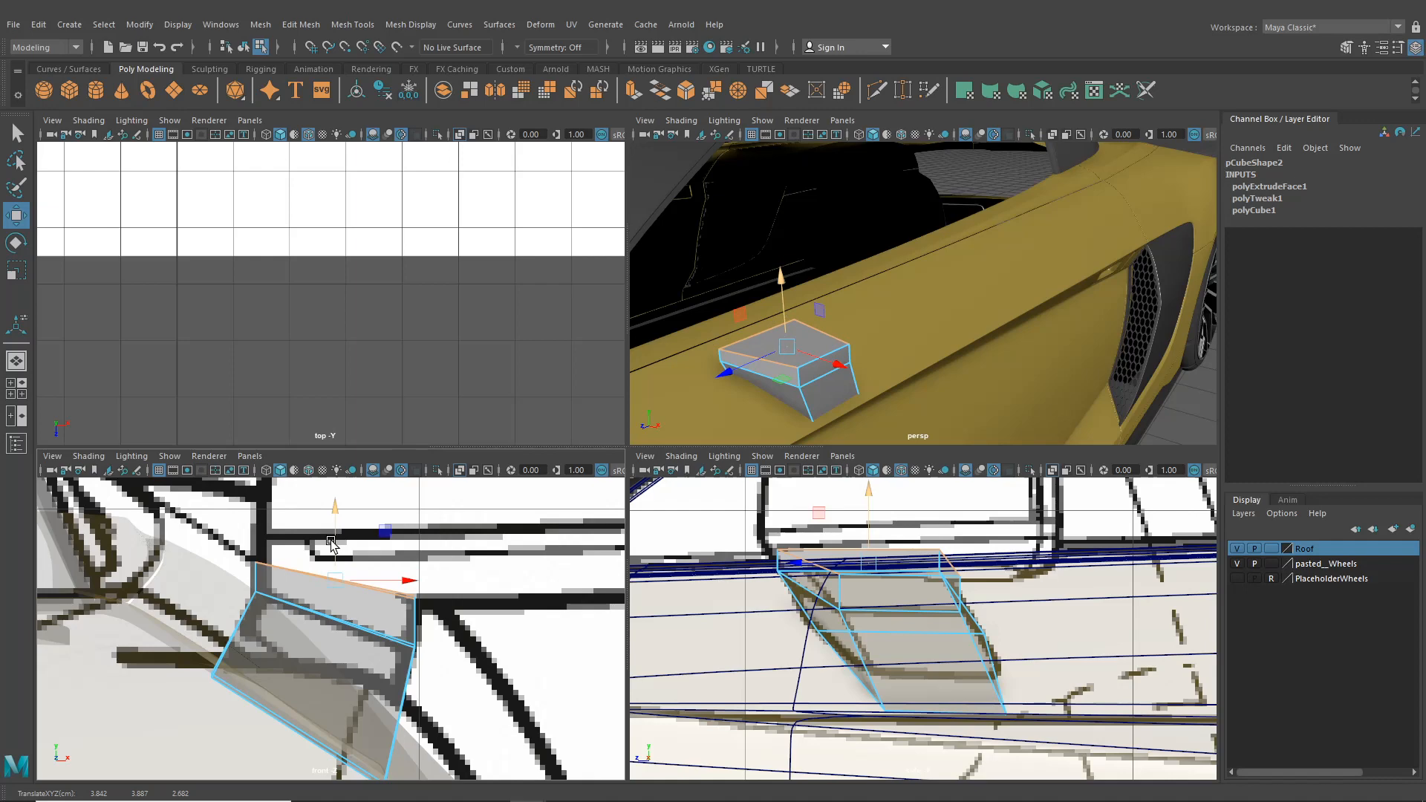
pyautogui.hotkey('ctrl', 'e')
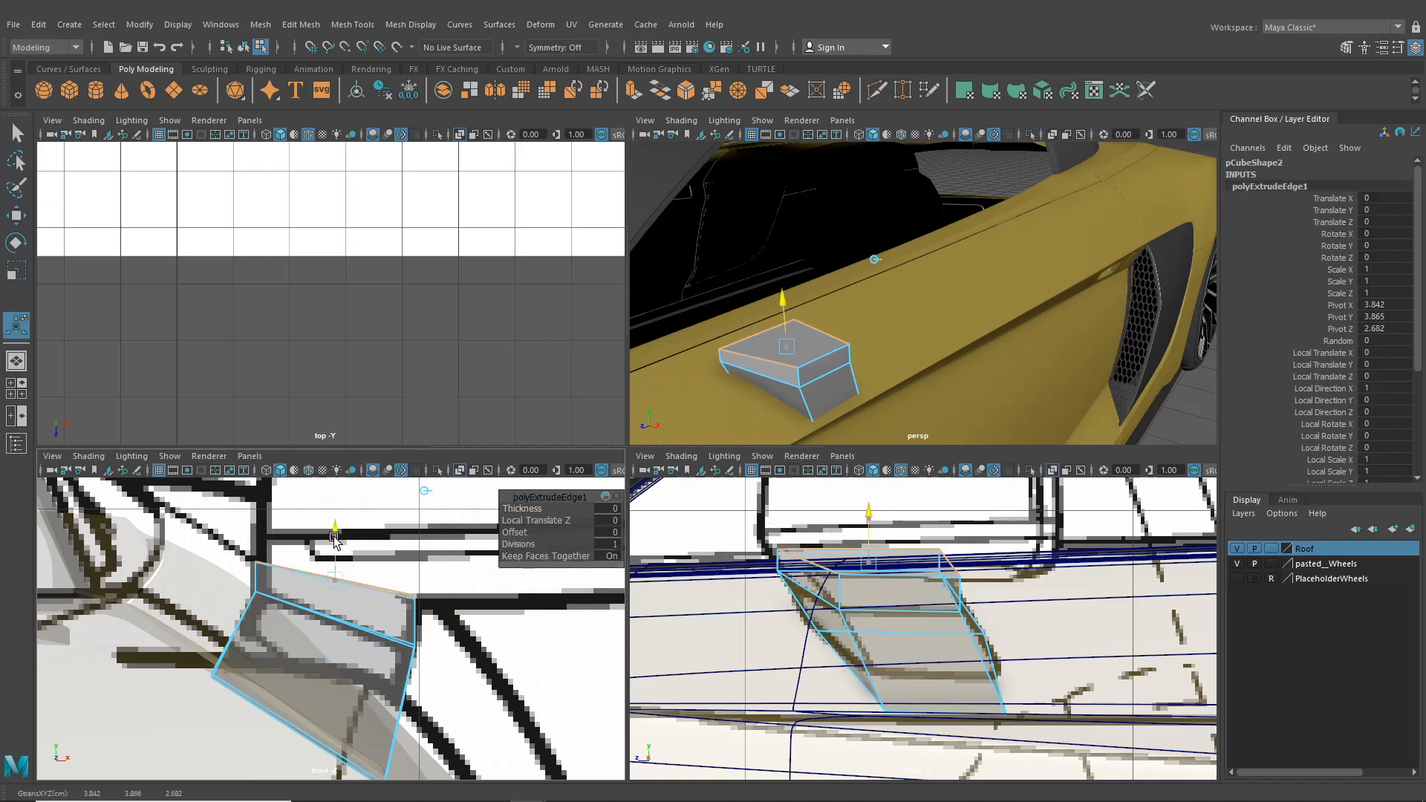
pyautogui.moveTo(334, 536); pyautogui.dragTo(334, 518)
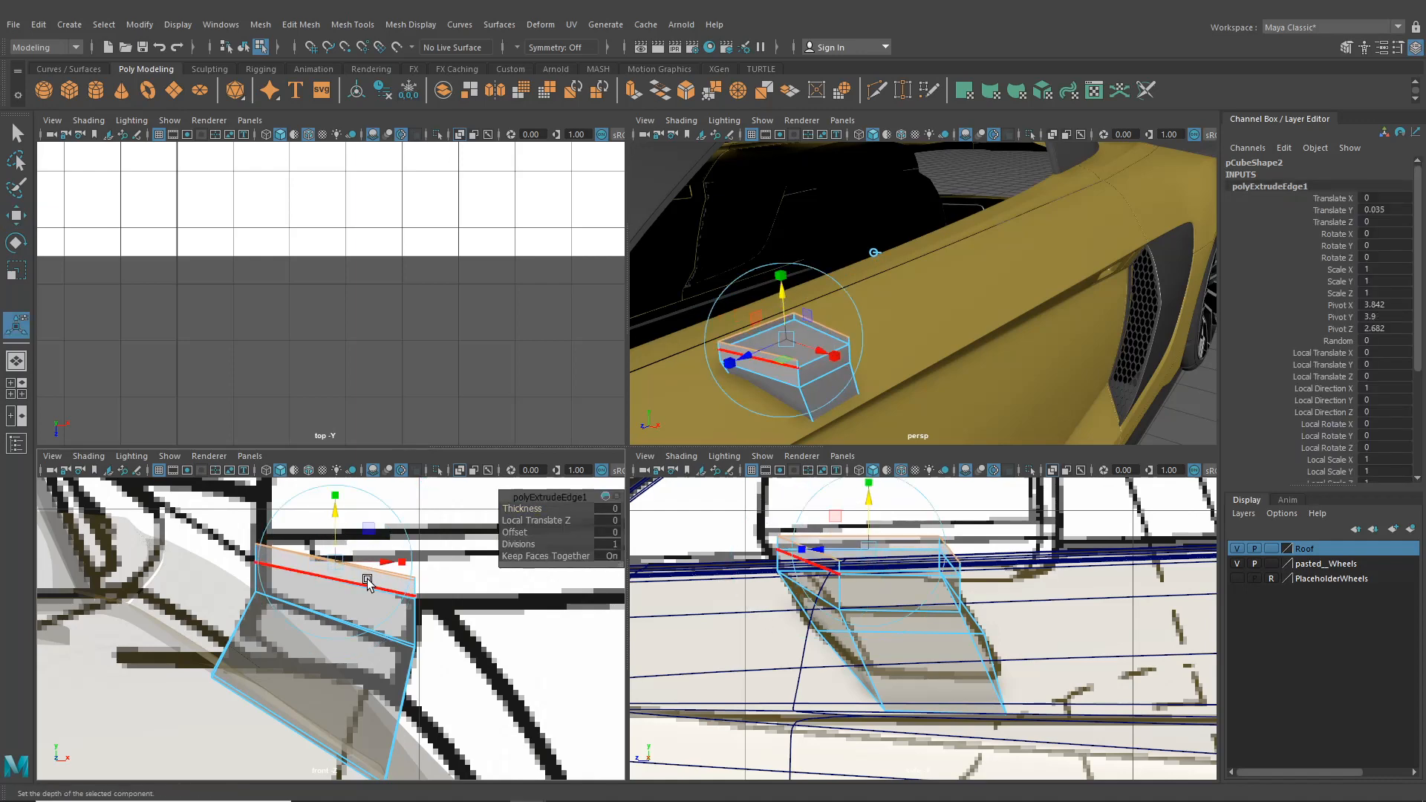
# - Level the new rim in the front view by lowering its inner top vertices and raising its outer ones to the same height
pyautogui.moveTo(365, 566); pyautogui.dragTo(300, 382, button='right')
pyautogui.scroll(2, 202, 526)
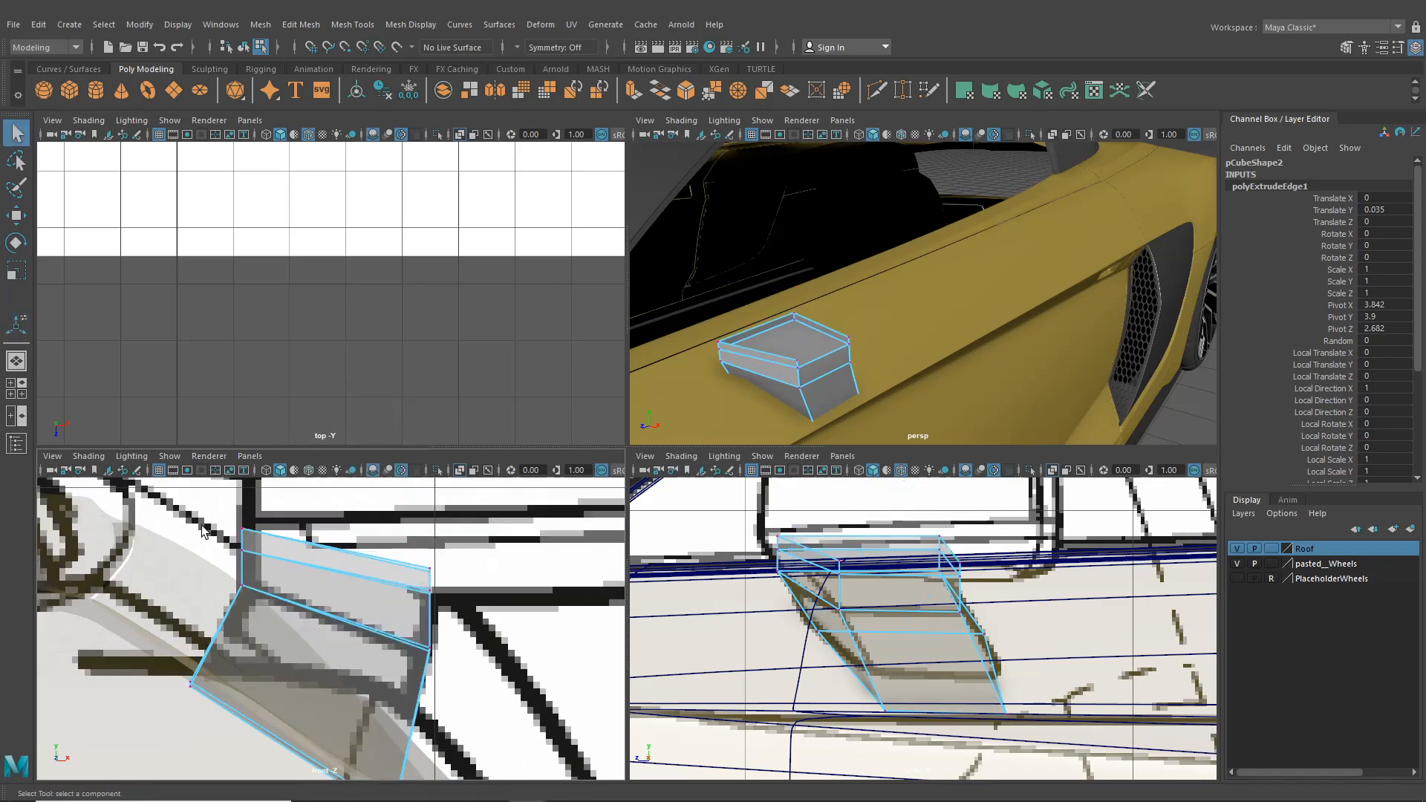
pyautogui.click(253, 538)
pyautogui.press('w')
pyautogui.moveTo(244, 506); pyautogui.dragTo(245, 514)
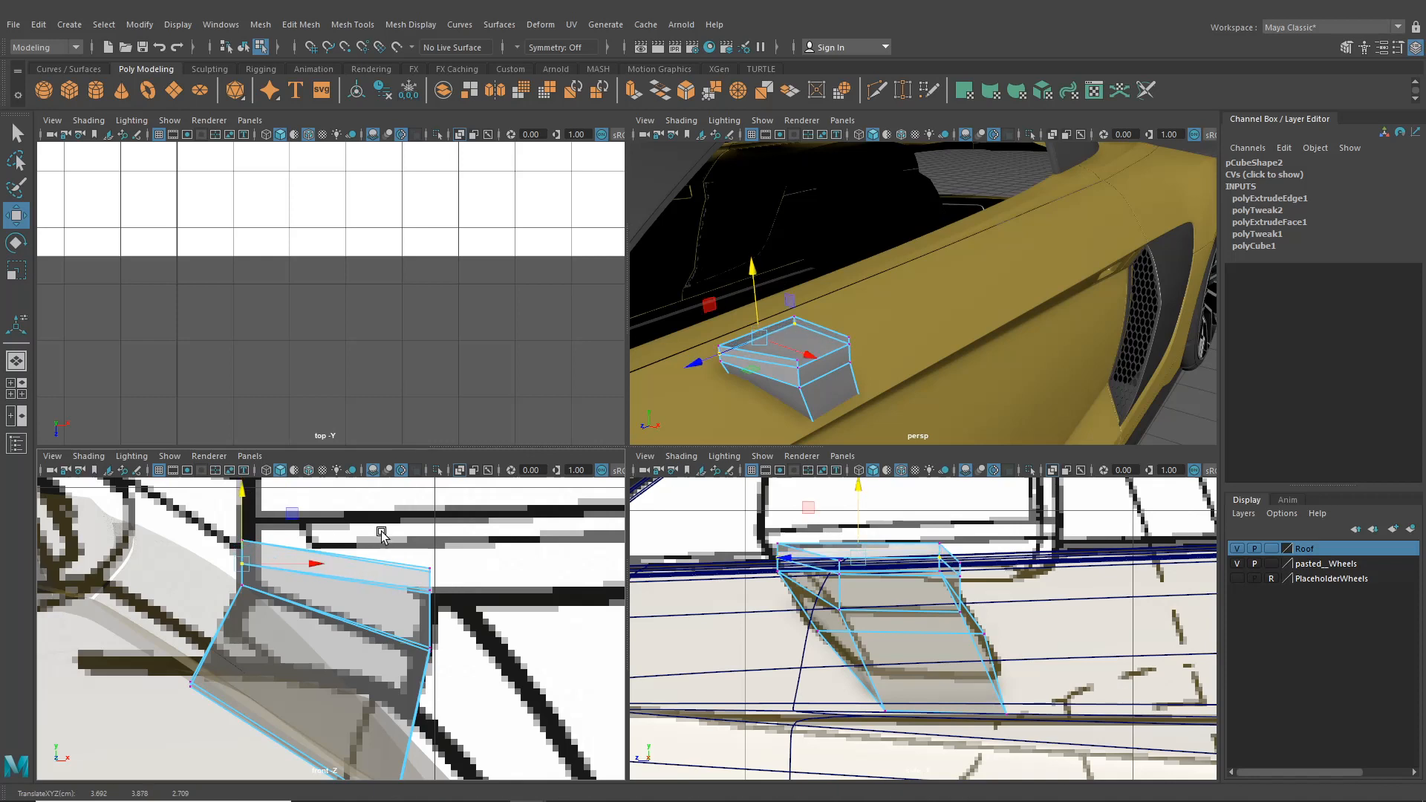
pyautogui.moveTo(424, 560); pyautogui.dragTo(431, 528)
pyautogui.hotkey('ctrl', 'z')
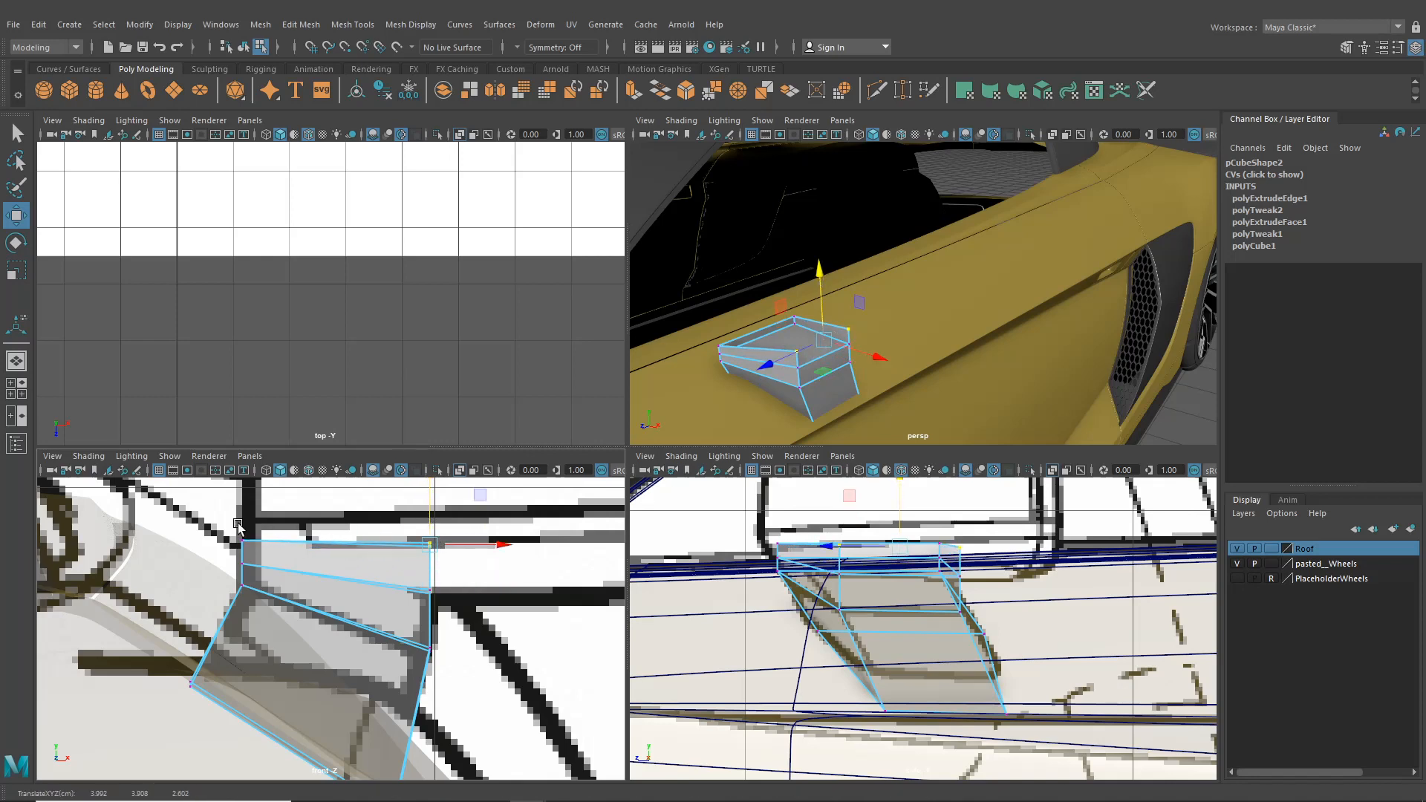
pyautogui.moveTo(220, 531)
pyautogui.mouseDown()
pyautogui.moveTo(258, 551)
pyautogui.moveTo(238, 517)
pyautogui.mouseUp()
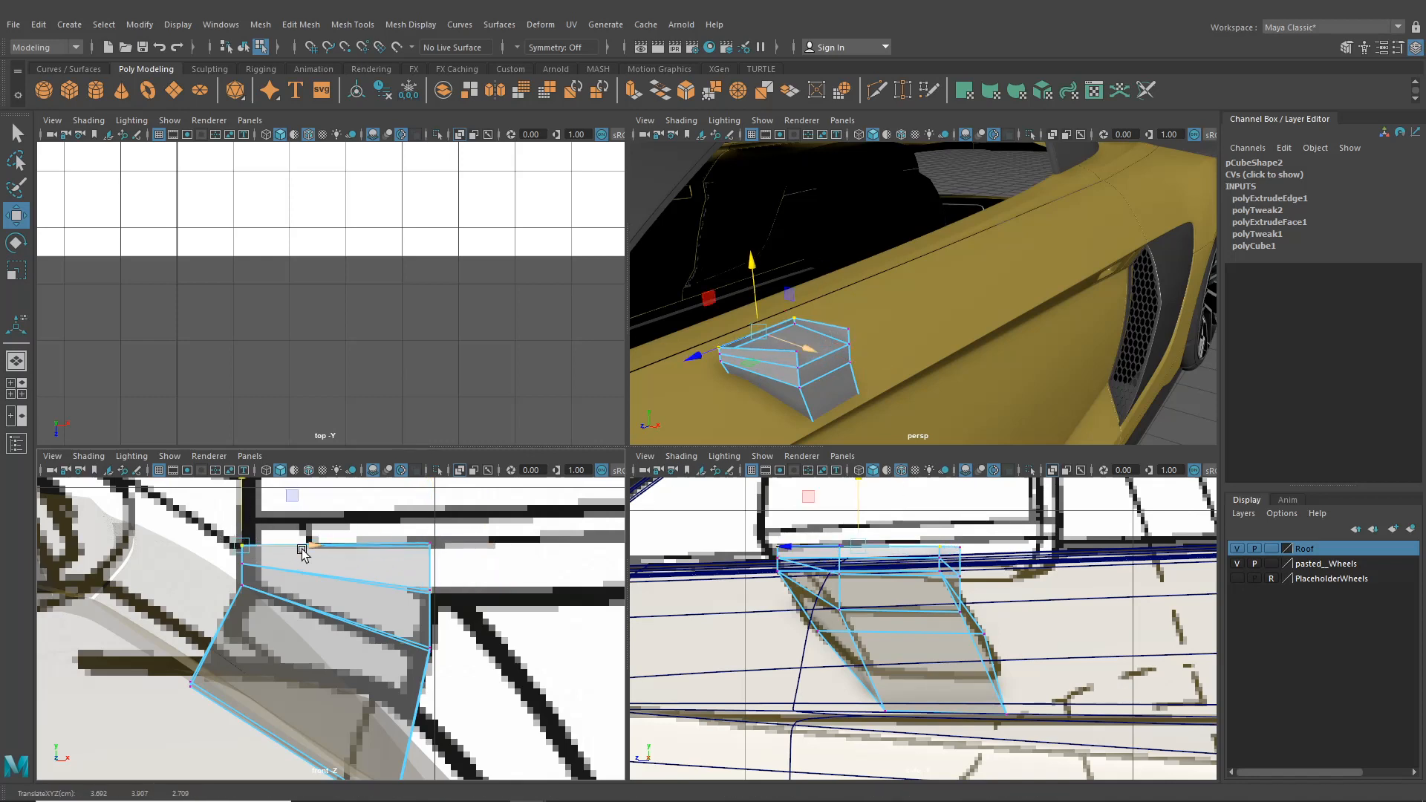
# - Nudge the outer vertices at the rim's base and top slightly outward in the front view to line them up vertically
pyautogui.keyDown('alt'); pyautogui.moveTo(429, 576); pyautogui.dragTo(416, 548, button='middle'); pyautogui.keyUp('alt')
pyautogui.moveTo(407, 545); pyautogui.dragTo(442, 563)
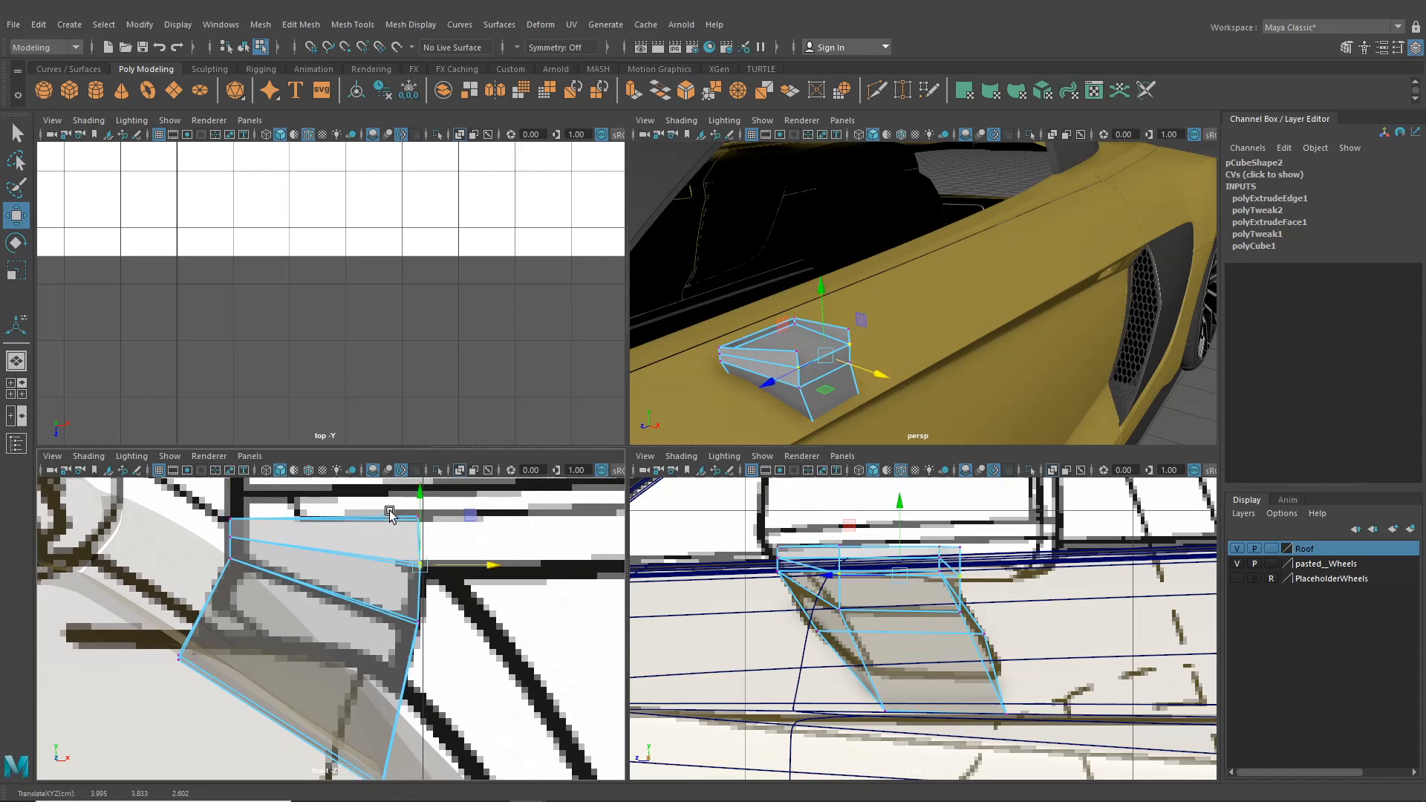
pyautogui.moveTo(389, 513); pyautogui.dragTo(471, 522)
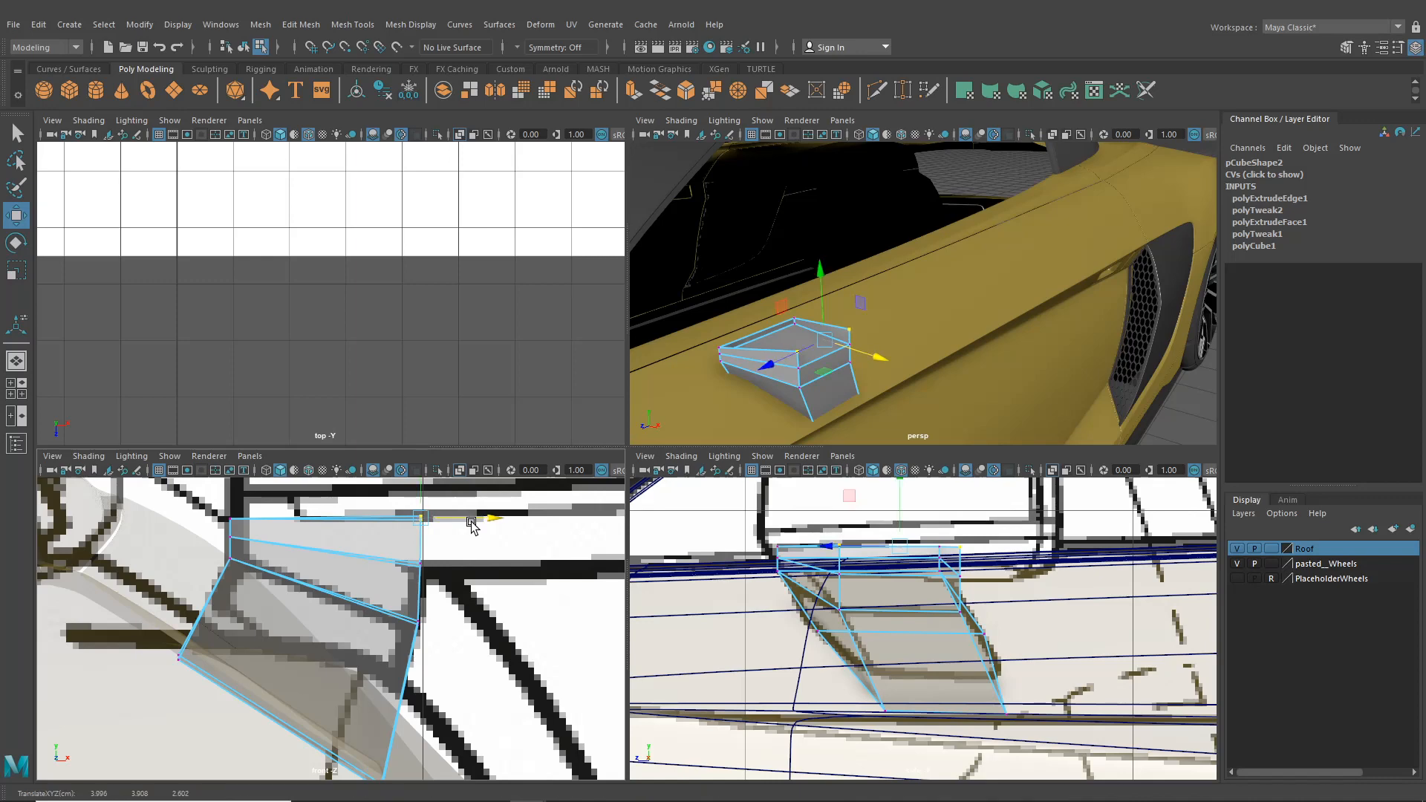
# - Extrude the outer edge at the rim's base about 0.499 outward along X, following the mirror housing's underside in the front view
pyautogui.keyDown('alt'); pyautogui.moveTo(489, 585); pyautogui.dragTo(478, 573, button='middle'); pyautogui.keyUp('alt')
pyautogui.keyDown('alt'); pyautogui.moveTo(800, 373); pyautogui.dragTo(822, 323); pyautogui.keyUp('alt')
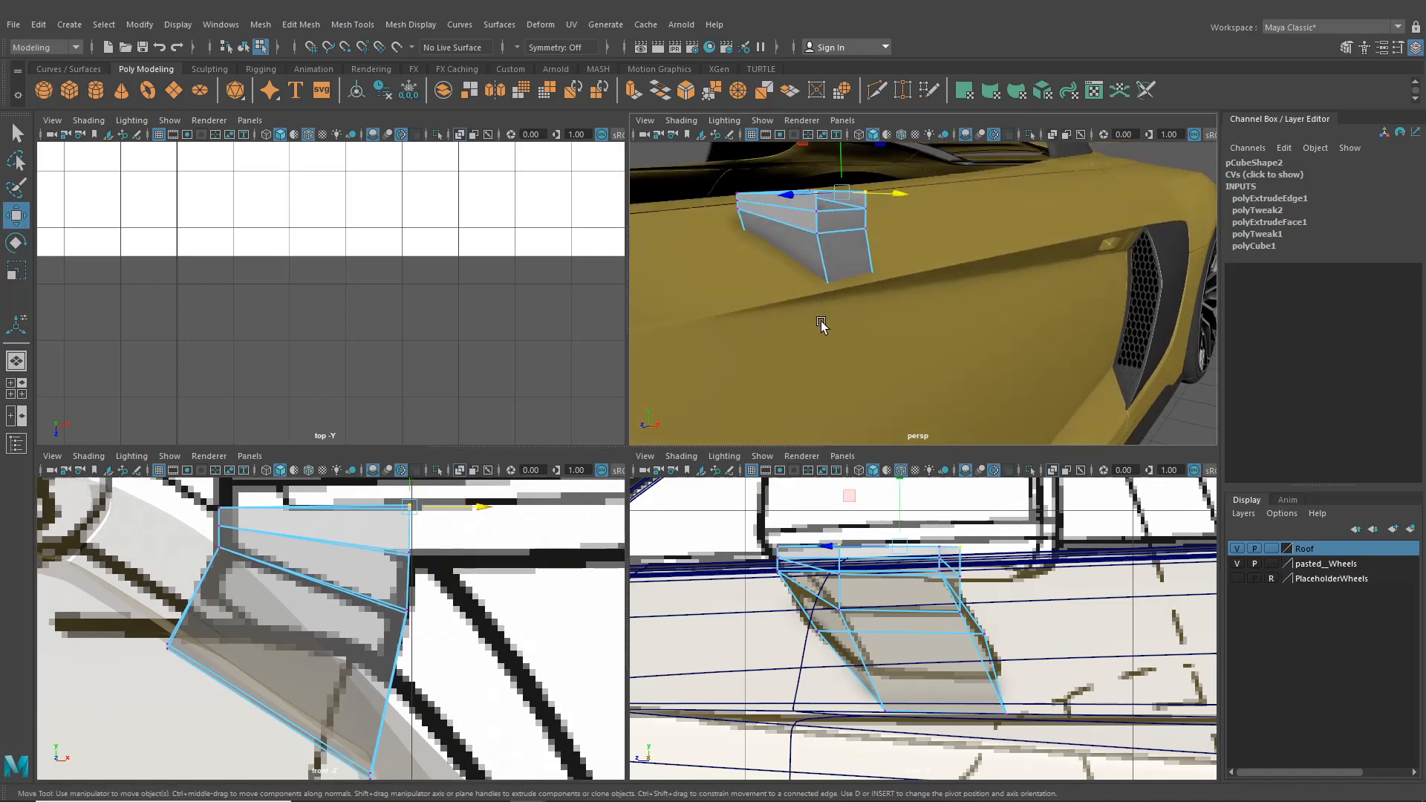
pyautogui.moveTo(844, 223); pyautogui.dragTo(844, 185, button='right')
pyautogui.click(832, 212)
pyautogui.scroll(-8, 463, 618)
pyautogui.keyDown('alt'); pyautogui.moveTo(463, 619); pyautogui.dragTo(442, 615, button='middle'); pyautogui.keyUp('alt')
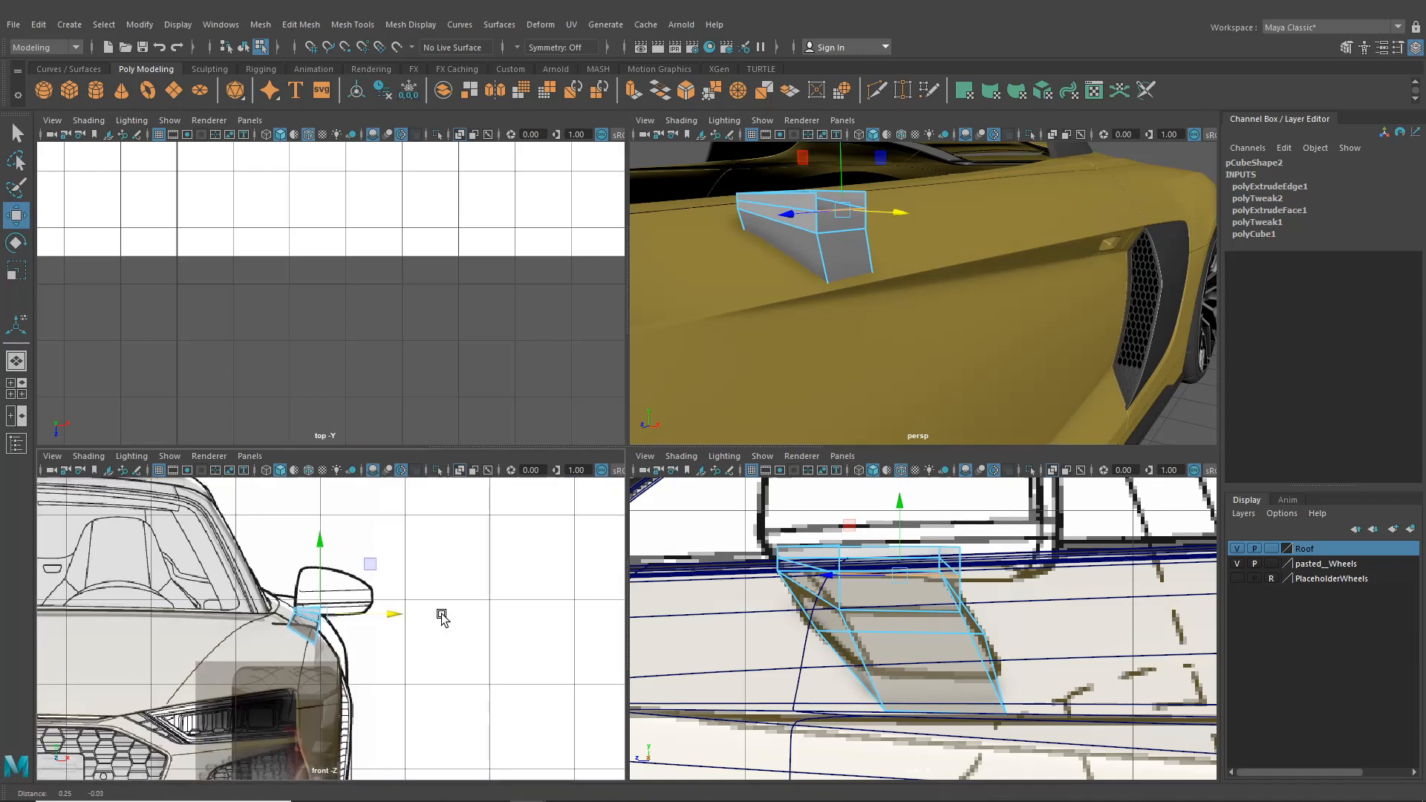
pyautogui.scroll(6, 442, 618)
pyautogui.hotkey('ctrl', 'e')
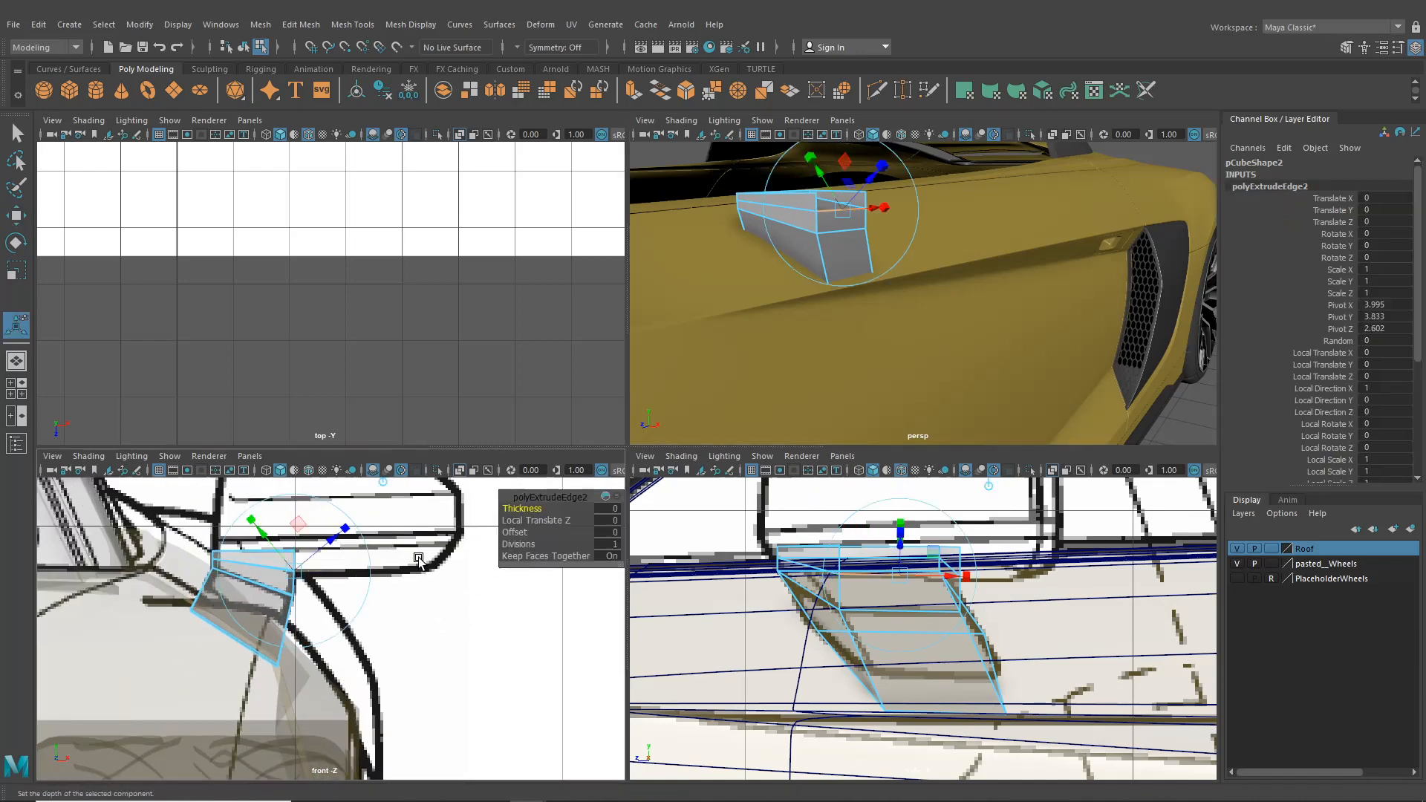
pyautogui.click(386, 484)
pyautogui.moveTo(320, 572); pyautogui.dragTo(468, 581)
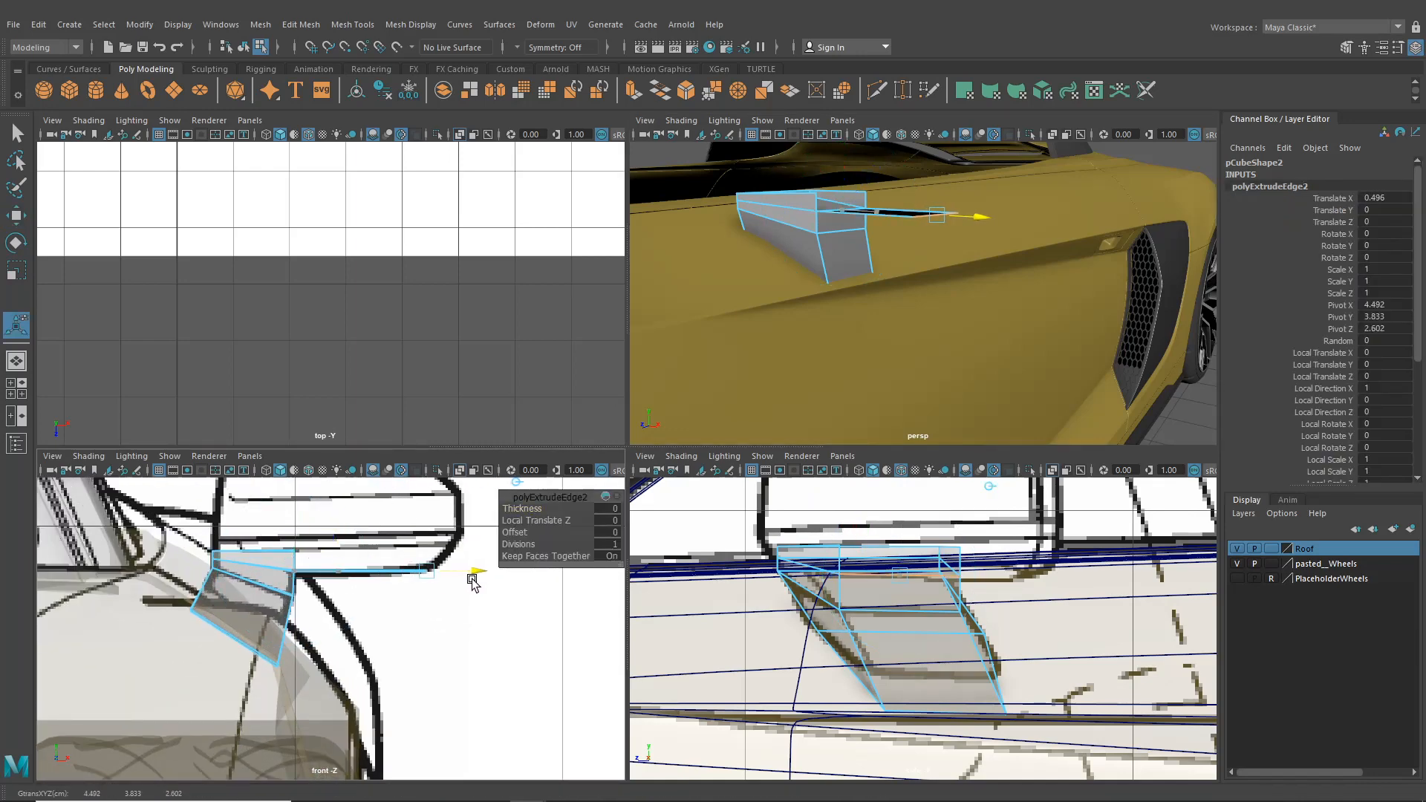
pyautogui.press('t')
pyautogui.scroll(3, 464, 584)
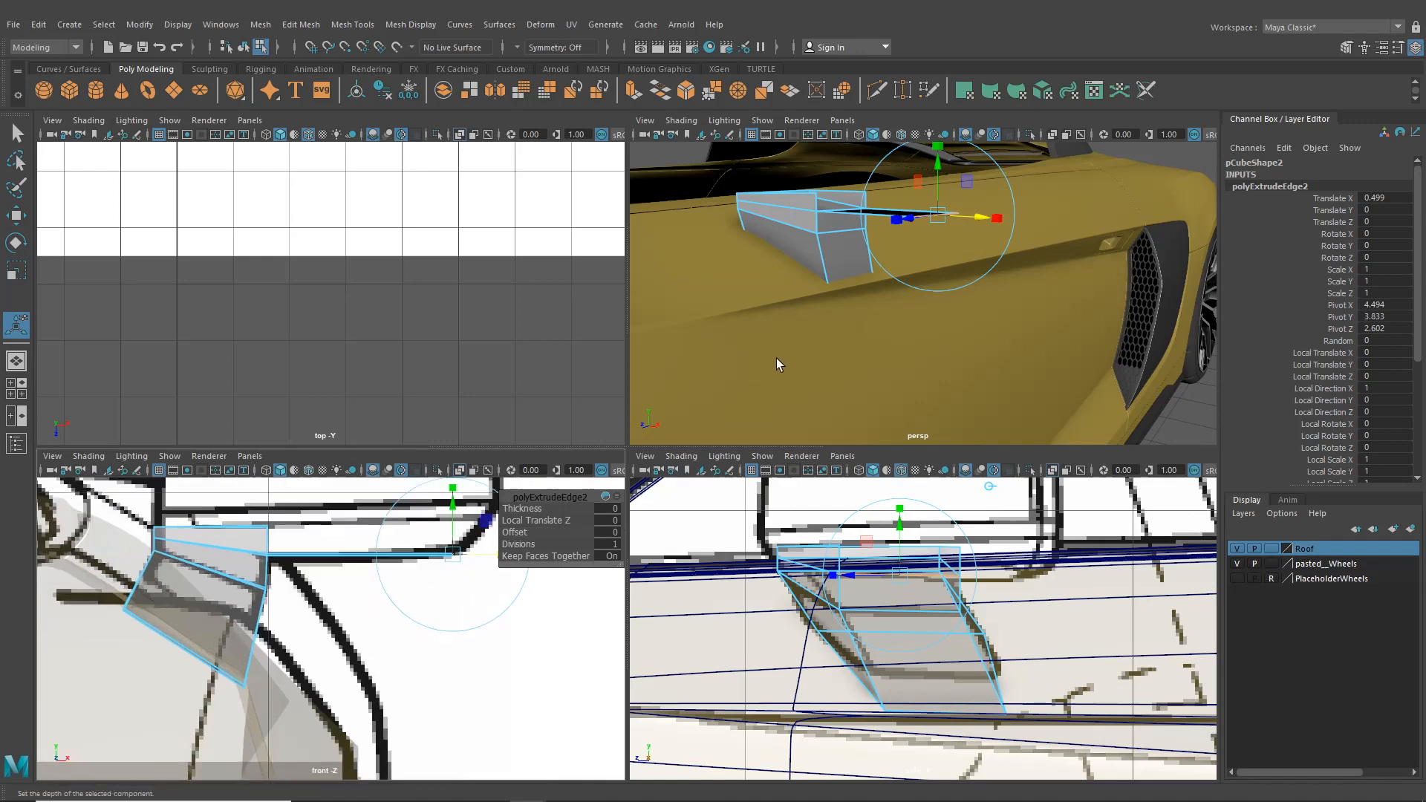
# - Undo the last outward extrusion of the edge at the rim's base
pyautogui.keyDown('alt'); pyautogui.moveTo(777, 358); pyautogui.dragTo(788, 361); pyautogui.keyUp('alt')
pyautogui.hotkey('ctrl', 'z')
pyautogui.hotkey('ctrl', 'z')
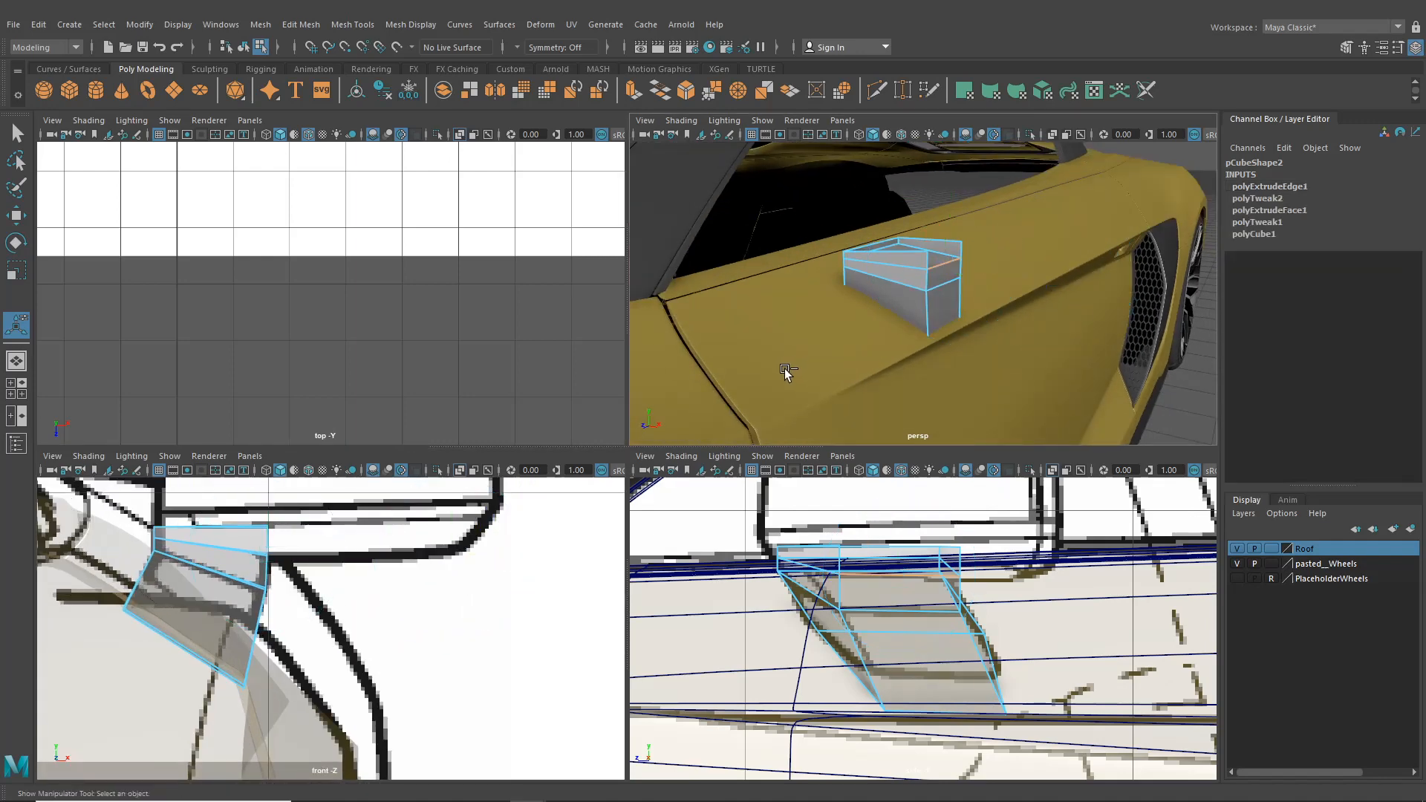
# - Delete the foot's top face enclosed by the raised rim
pyautogui.keyDown('alt'); pyautogui.moveTo(881, 281); pyautogui.dragTo(884, 299); pyautogui.keyUp('alt')
pyautogui.scroll(2, 890, 334)
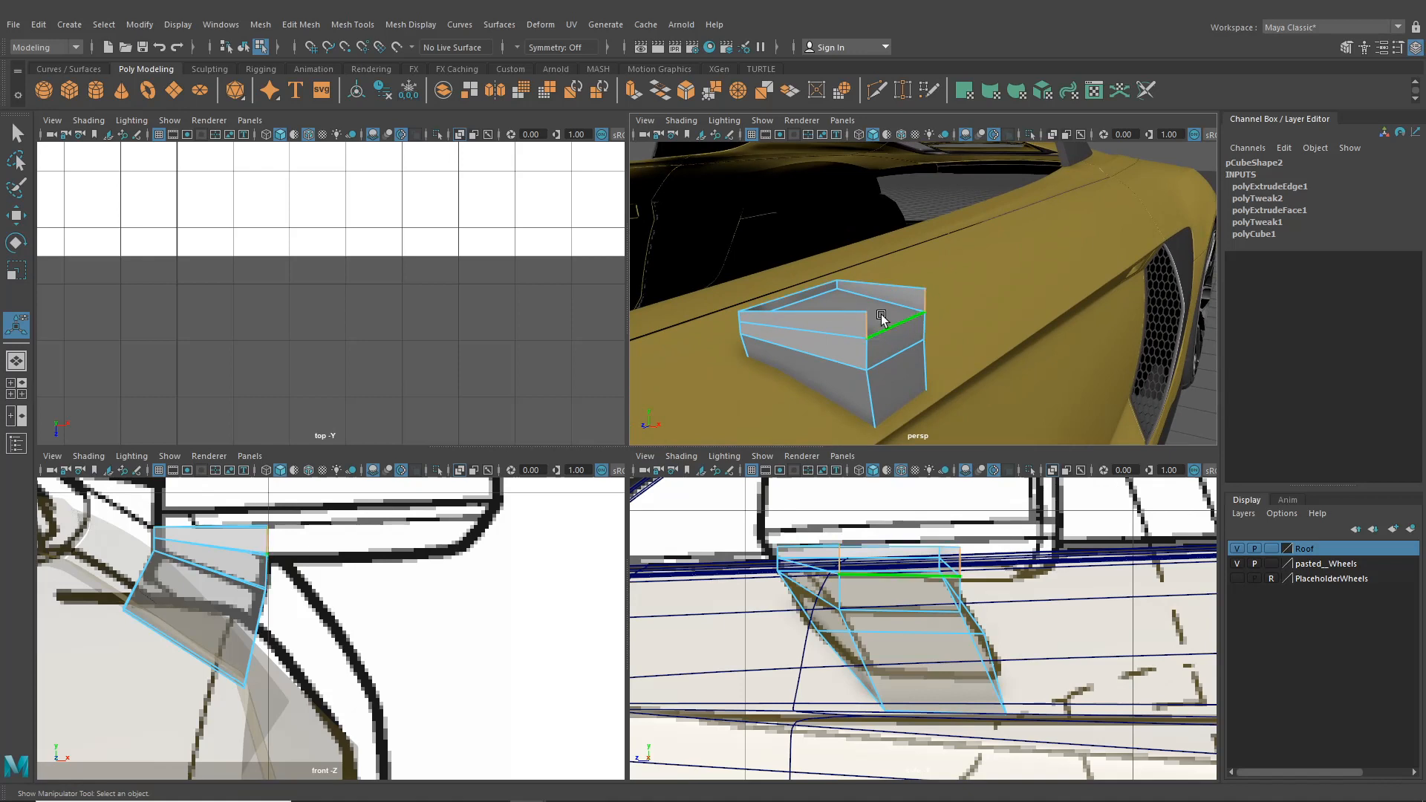
pyautogui.moveTo(873, 309); pyautogui.dragTo(874, 330, button='right')
pyautogui.click(886, 313)
pyautogui.press('Delete')
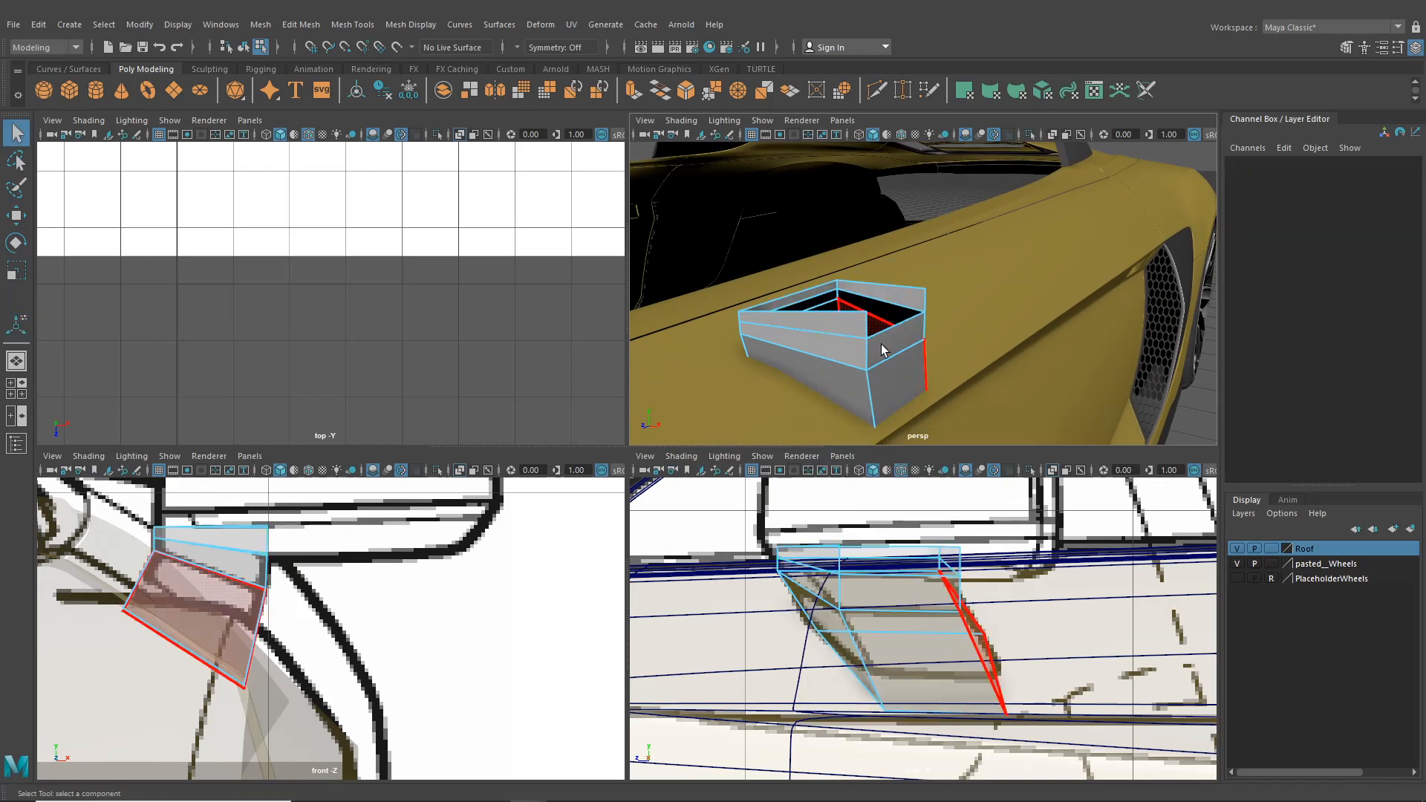
# - Select the faces around the raised rim and reverse their normals
pyautogui.keyDown('alt'); pyautogui.moveTo(903, 312); pyautogui.dragTo(905, 349); pyautogui.keyUp('alt')
pyautogui.moveTo(910, 324); pyautogui.dragTo(912, 361, button='right')
pyautogui.click(910, 323)
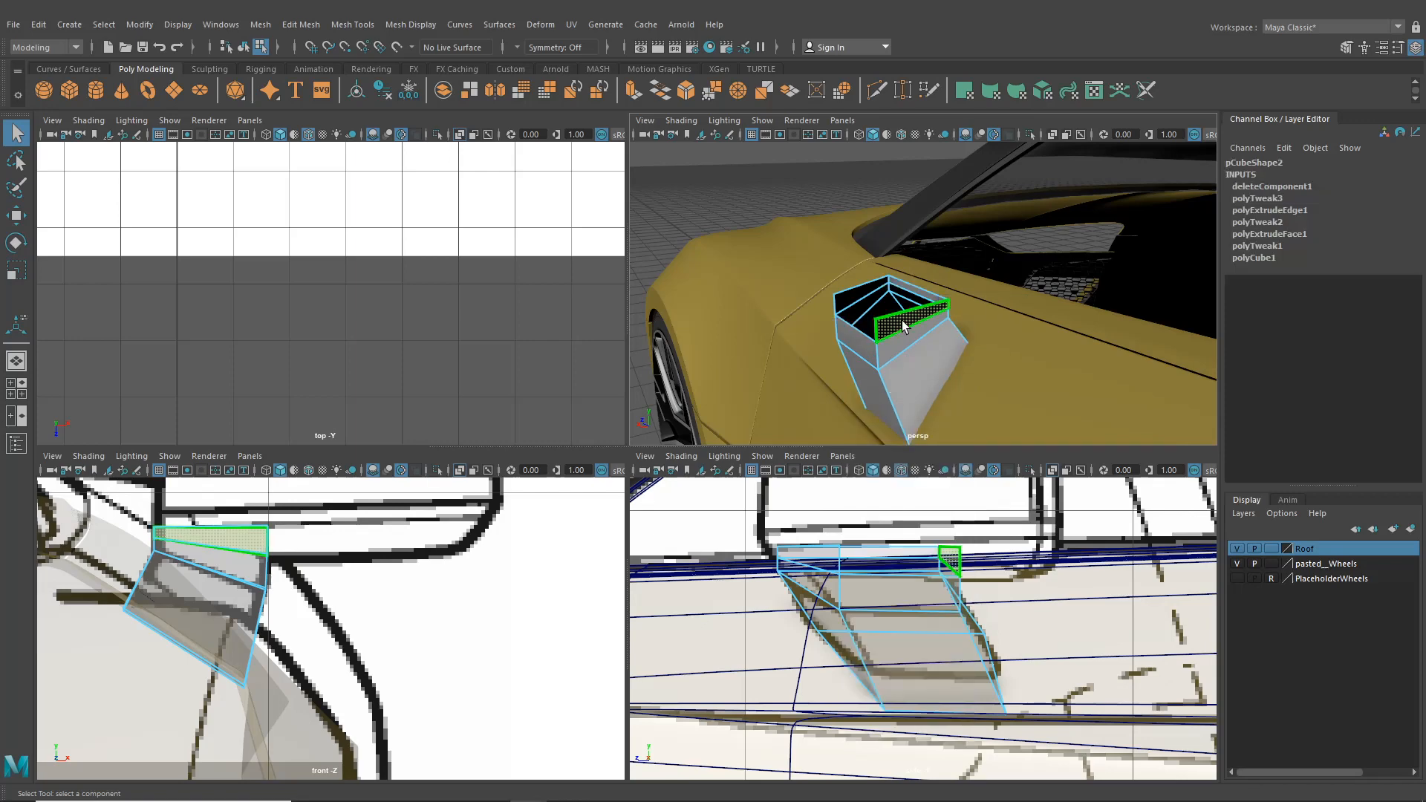
pyautogui.click(411, 24)
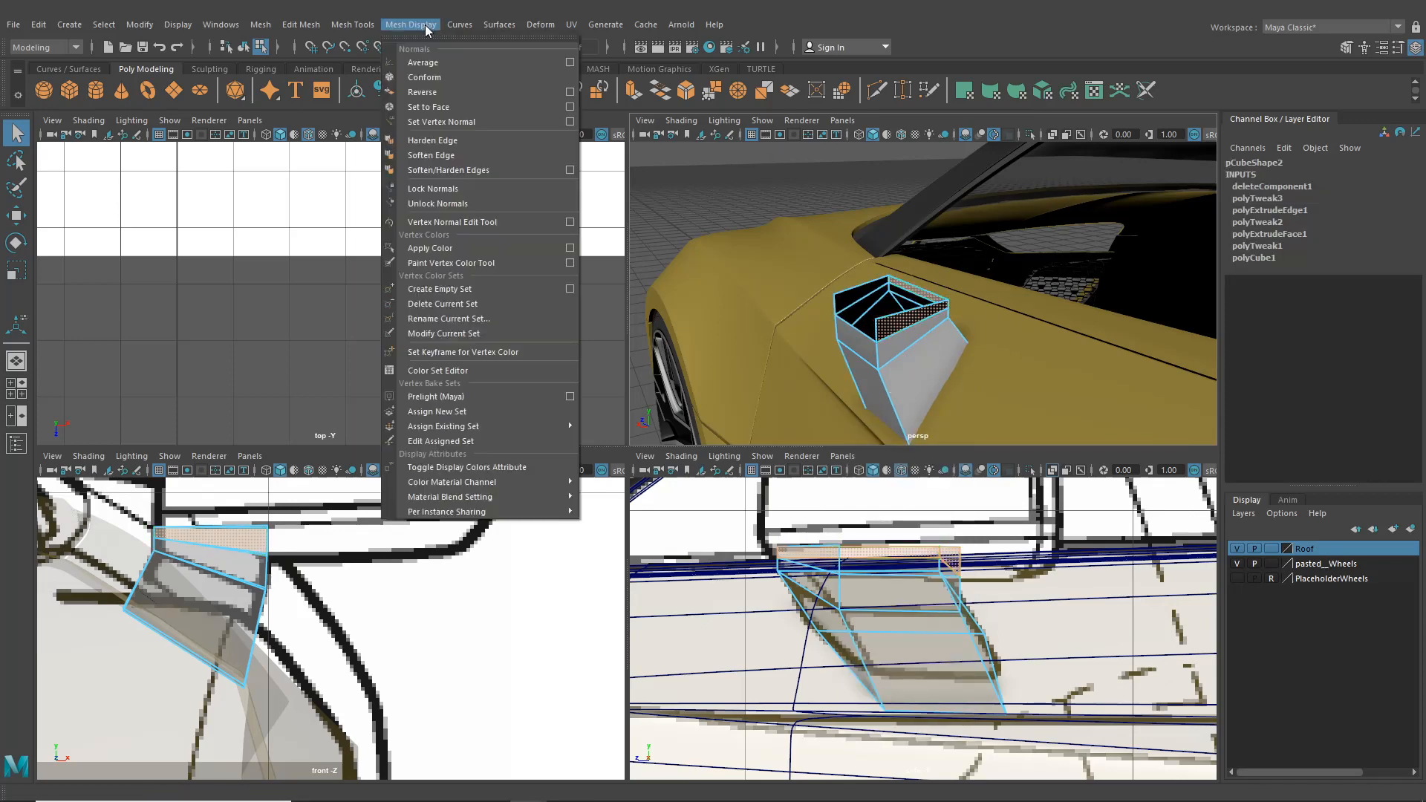
pyautogui.click(453, 92)
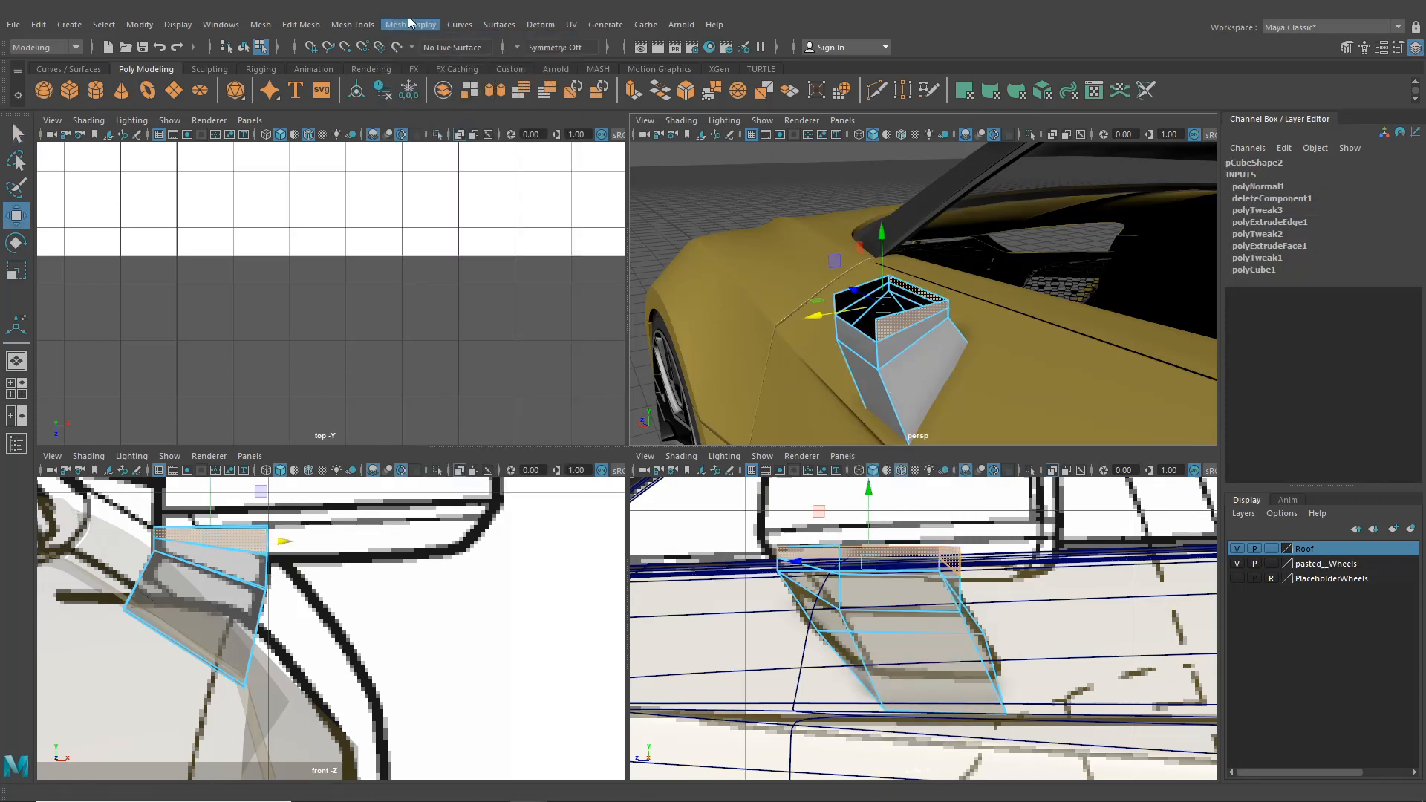
# - Extrude the base edge and both vertical edges of the rim's outer side about 0.515 outward along X
pyautogui.click(245, 48)
pyautogui.click(741, 180)
pyautogui.keyDown('alt'); pyautogui.moveTo(895, 318); pyautogui.dragTo(924, 366); pyautogui.keyUp('alt')
pyautogui.moveTo(924, 366); pyautogui.dragTo(955, 319, button='right')
pyautogui.press('f')
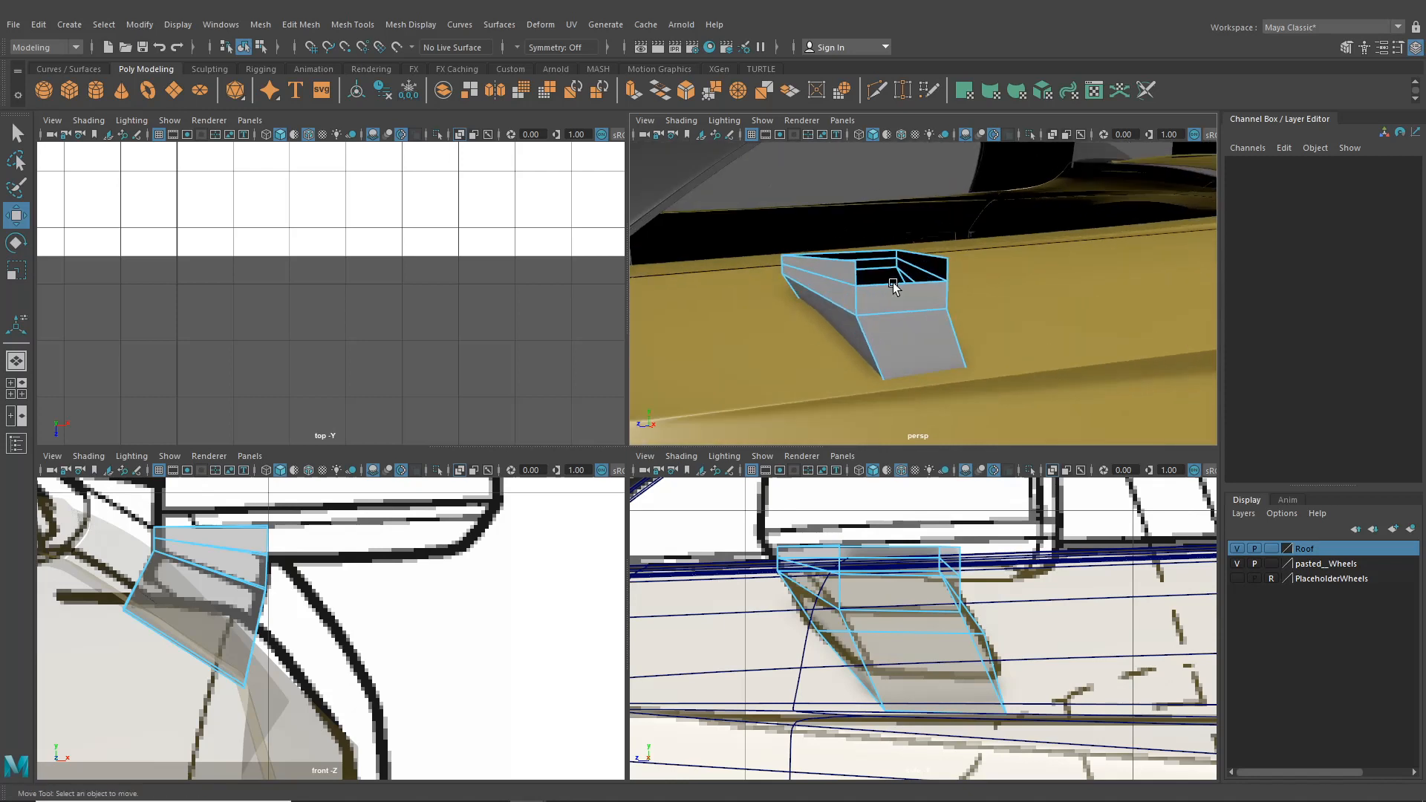
pyautogui.click(856, 271)
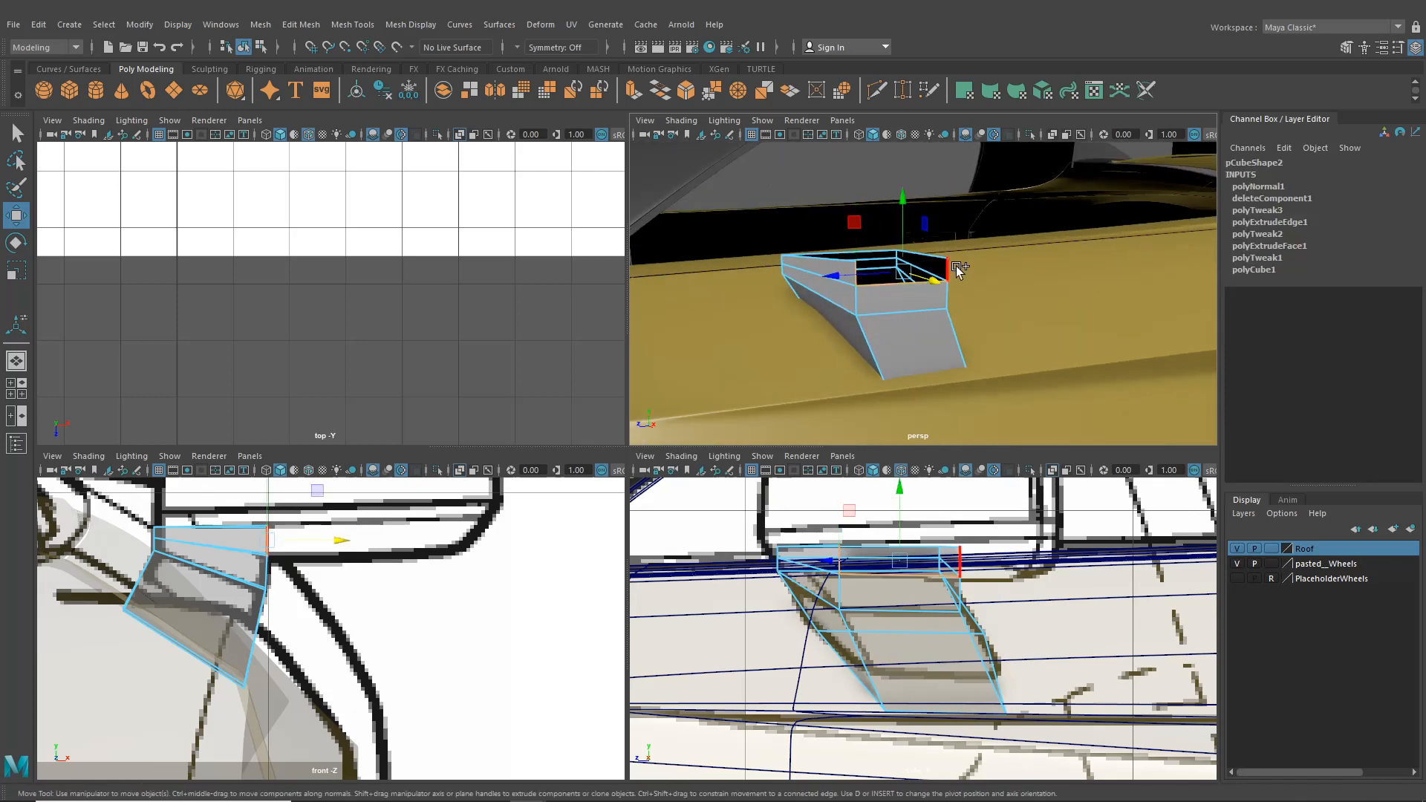
pyautogui.hotkey('ctrl', 'e')
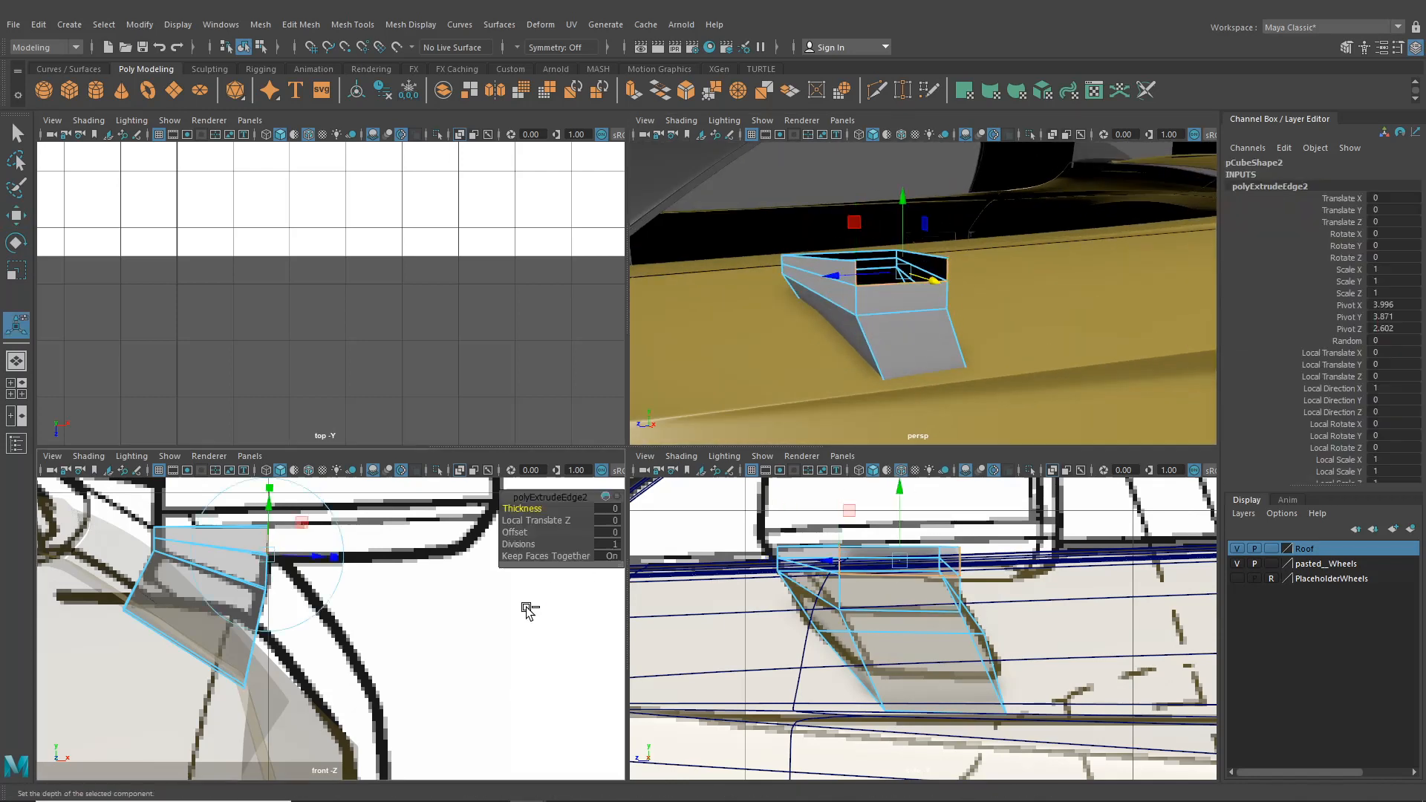
pyautogui.keyDown('alt'); pyautogui.moveTo(459, 566); pyautogui.dragTo(464, 627, button='middle'); pyautogui.keyUp('alt')
pyautogui.moveTo(327, 602); pyautogui.dragTo(508, 611)
pyautogui.keyDown('alt'); pyautogui.moveTo(509, 611); pyautogui.dragTo(470, 631, button='middle'); pyautogui.keyUp('alt')
pyautogui.moveTo(470, 631); pyautogui.dragTo(472, 630)
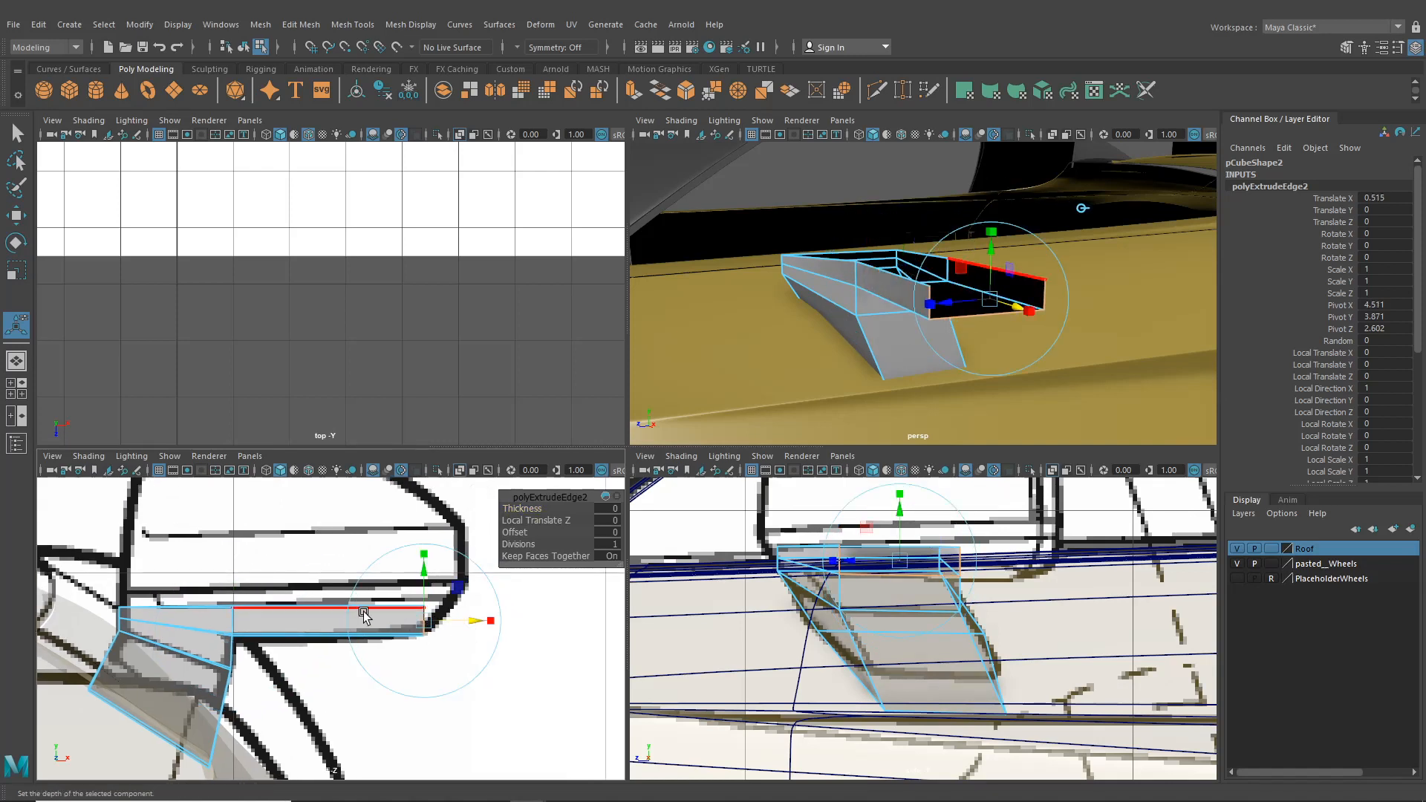
# - Move the extension's upper end vertices outward in the front view to slope its end along the housing outline
pyautogui.moveTo(364, 614); pyautogui.dragTo(306, 387, button='right')
pyautogui.moveTo(403, 594); pyautogui.dragTo(509, 594)
pyautogui.press('w')
pyautogui.scroll(3, 429, 605)
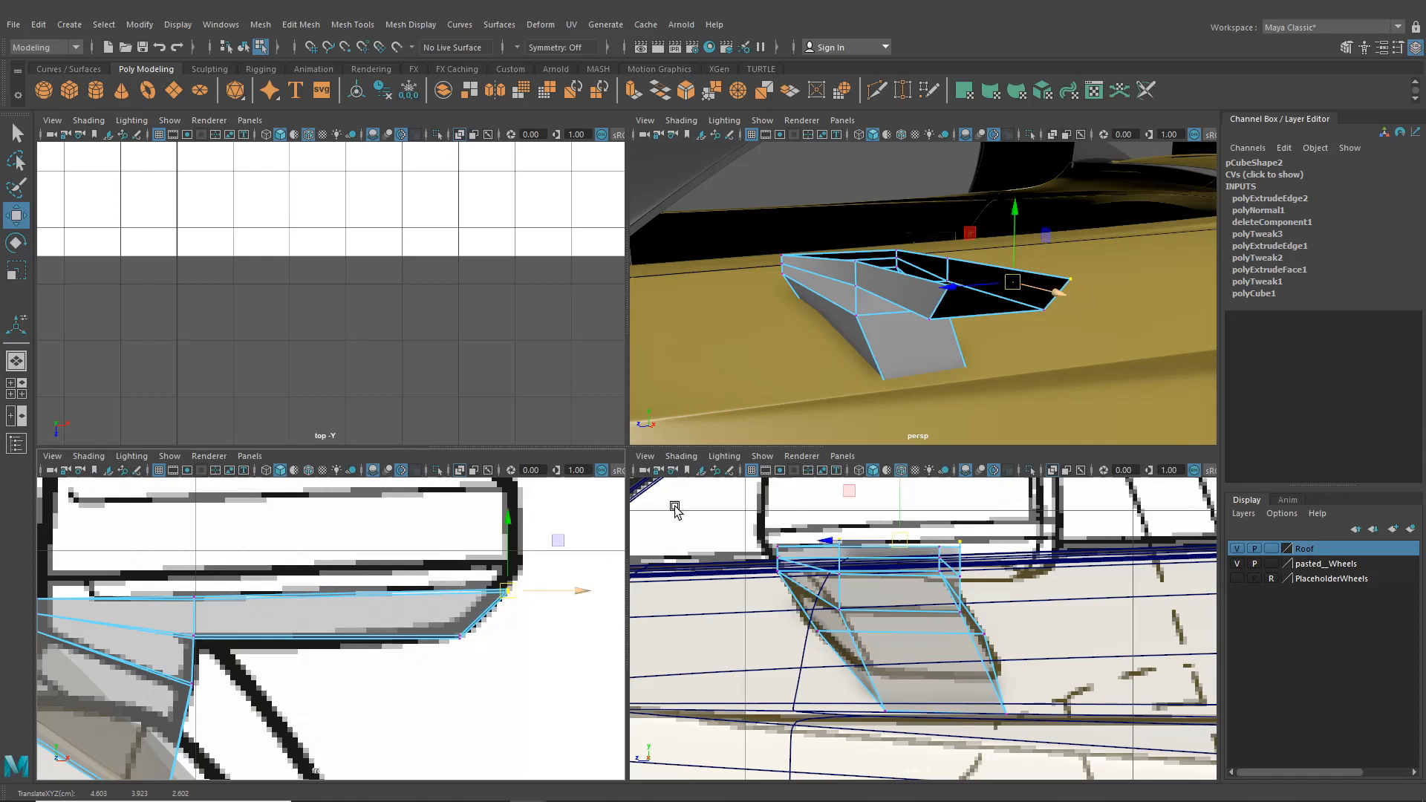
# - Move the extension's end vertices in the top view to about Z 2.434, following the mirror's slanted outline
pyautogui.rightClick(924, 282)
pyautogui.click(901, 297)
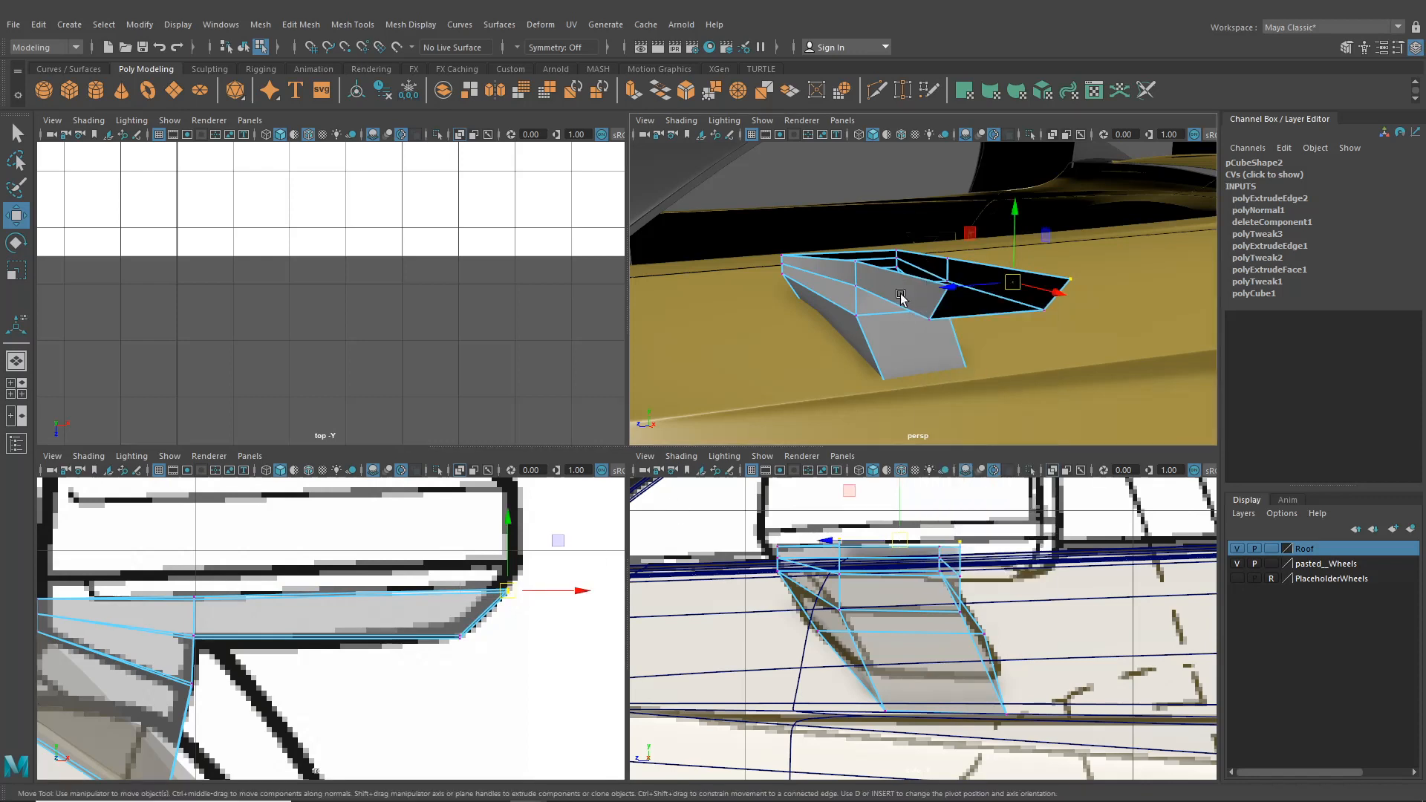
pyautogui.scroll(-8, 844, 565)
pyautogui.keyDown('alt'); pyautogui.moveTo(467, 380); pyautogui.dragTo(491, 505, button='middle'); pyautogui.keyUp('alt')
pyautogui.scroll(-3, 482, 386)
pyautogui.scroll(2, 424, 297)
pyautogui.keyDown('alt'); pyautogui.moveTo(425, 294); pyautogui.dragTo(440, 405, button='middle'); pyautogui.keyUp('alt')
pyautogui.scroll(5, 465, 373)
pyautogui.keyDown('alt'); pyautogui.moveTo(464, 316); pyautogui.dragTo(480, 351, button='middle'); pyautogui.keyUp('alt')
pyautogui.scroll(7, 485, 353)
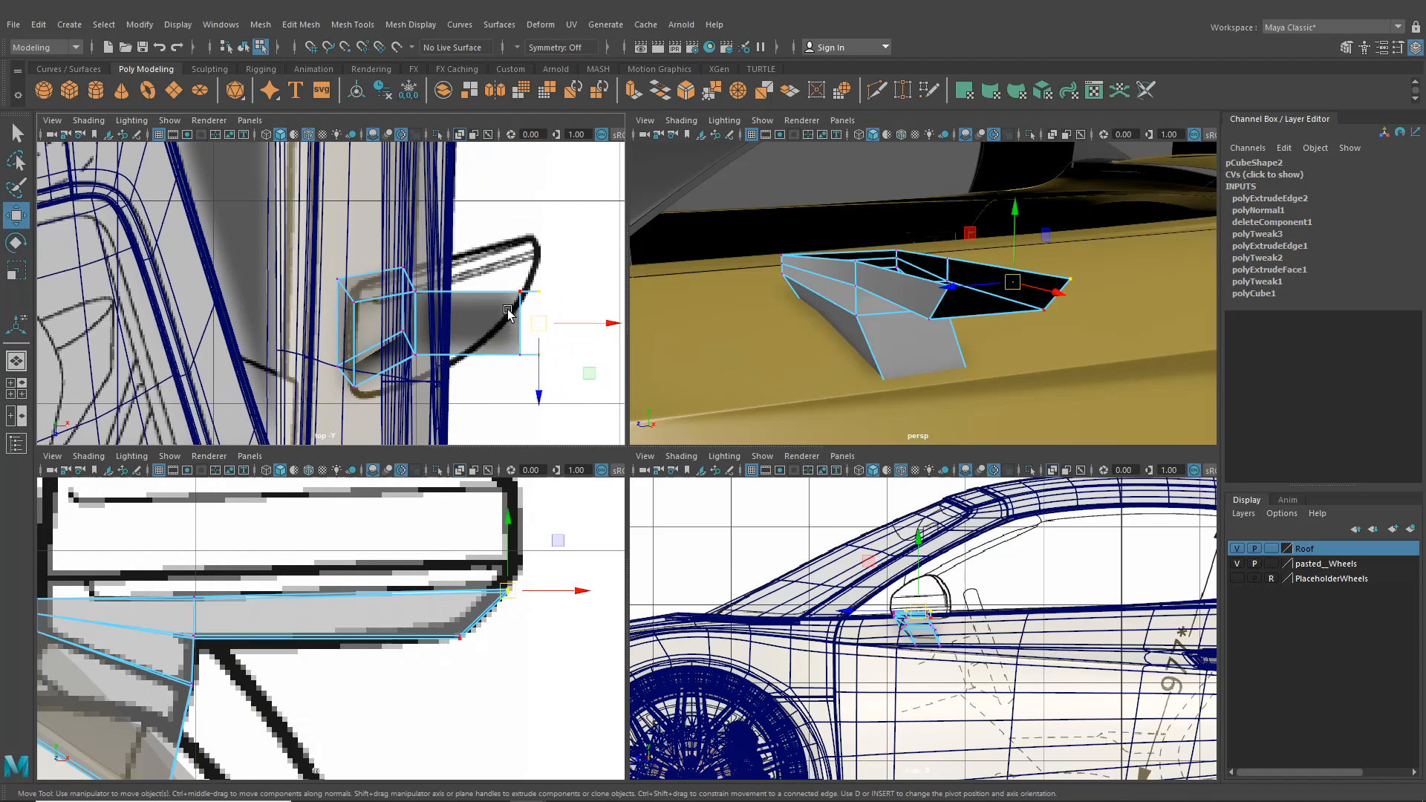
pyautogui.moveTo(535, 395); pyautogui.dragTo(545, 336)
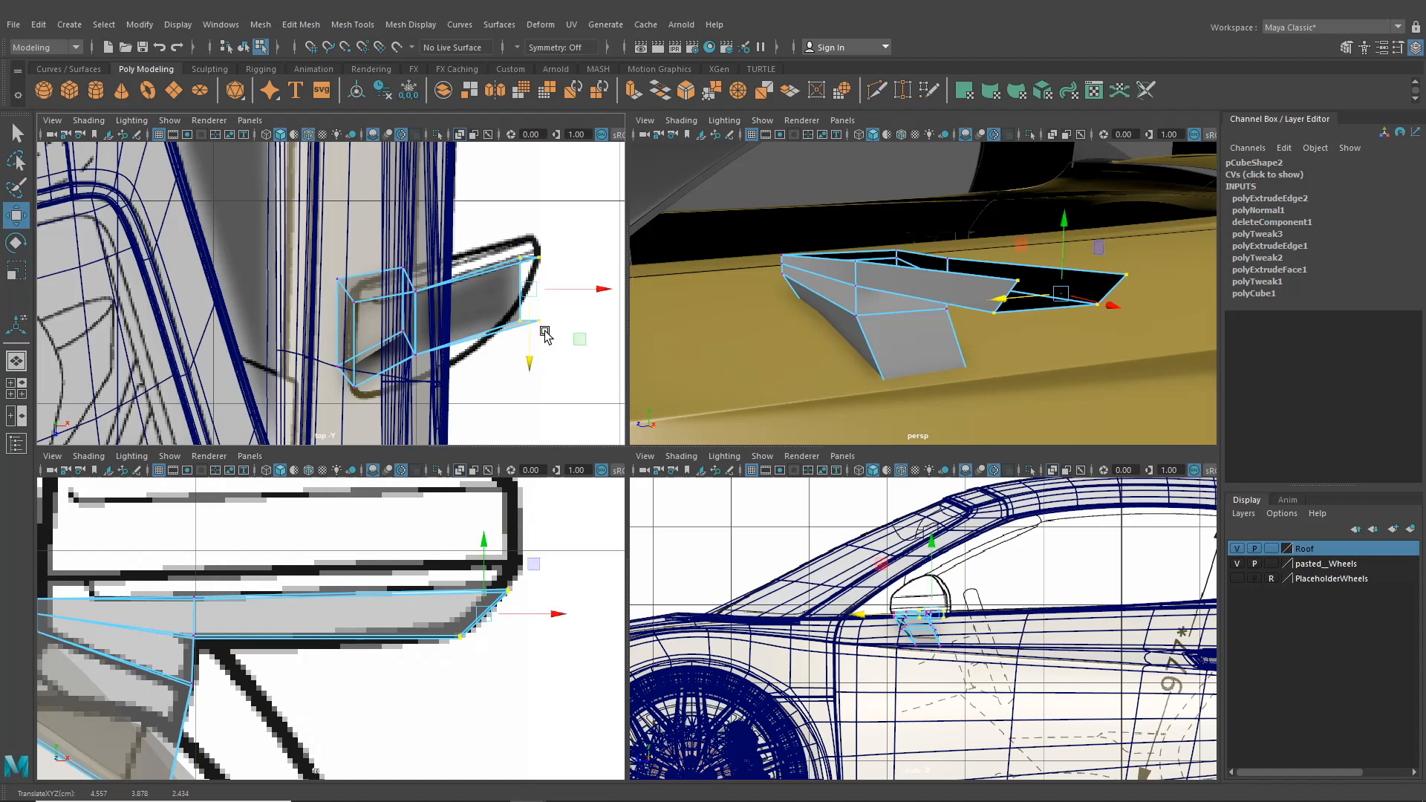
# - Adjust the extension's end vertices along Z in the top view to narrow its tip toward the mirror outline
pyautogui.moveTo(565, 274); pyautogui.dragTo(532, 243)
pyautogui.moveTo(542, 311); pyautogui.dragTo(502, 313)
pyautogui.moveTo(535, 369)
pyautogui.mouseDown()
pyautogui.moveTo(536, 338)
pyautogui.moveTo(546, 347)
pyautogui.mouseUp()
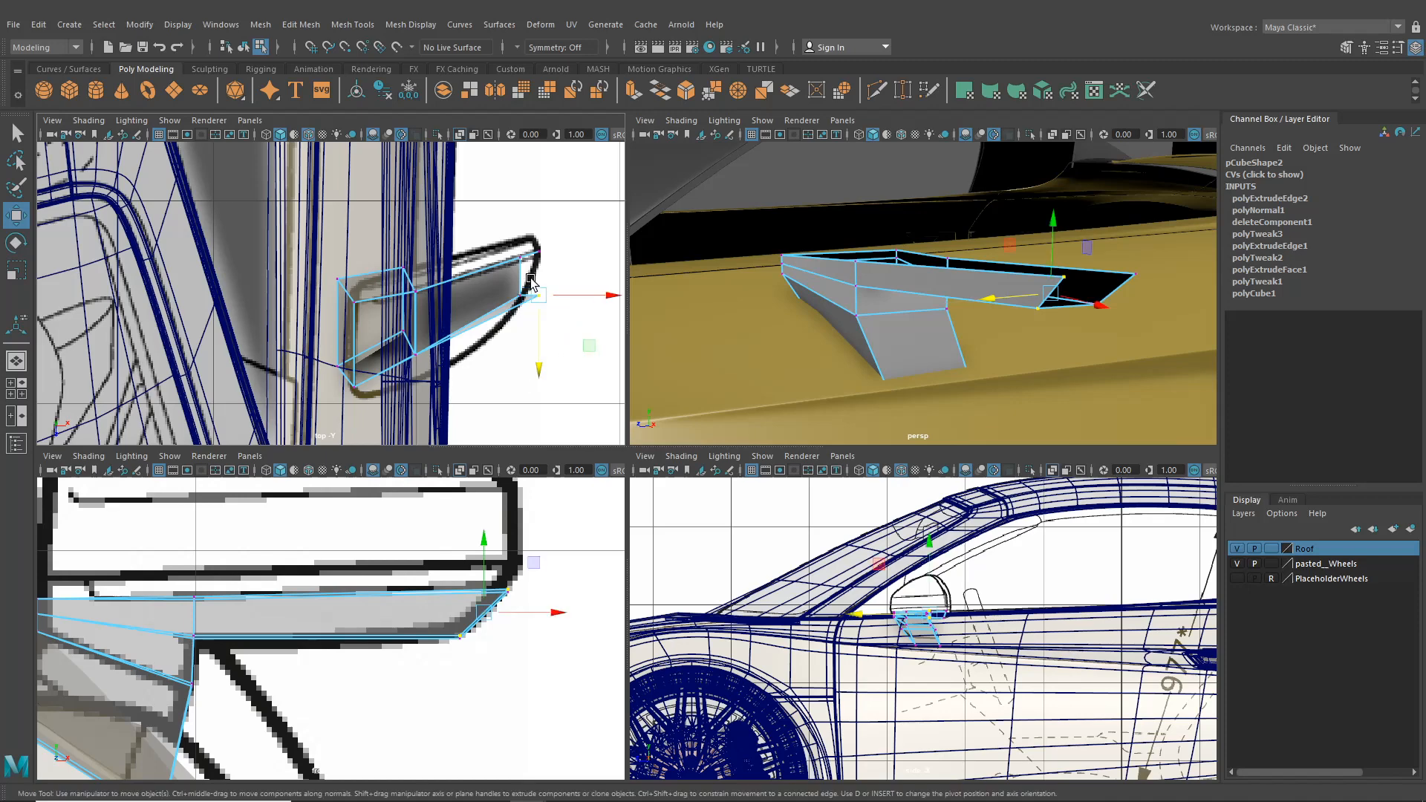
pyautogui.moveTo(531, 281); pyautogui.dragTo(538, 322)
pyautogui.click(518, 305)
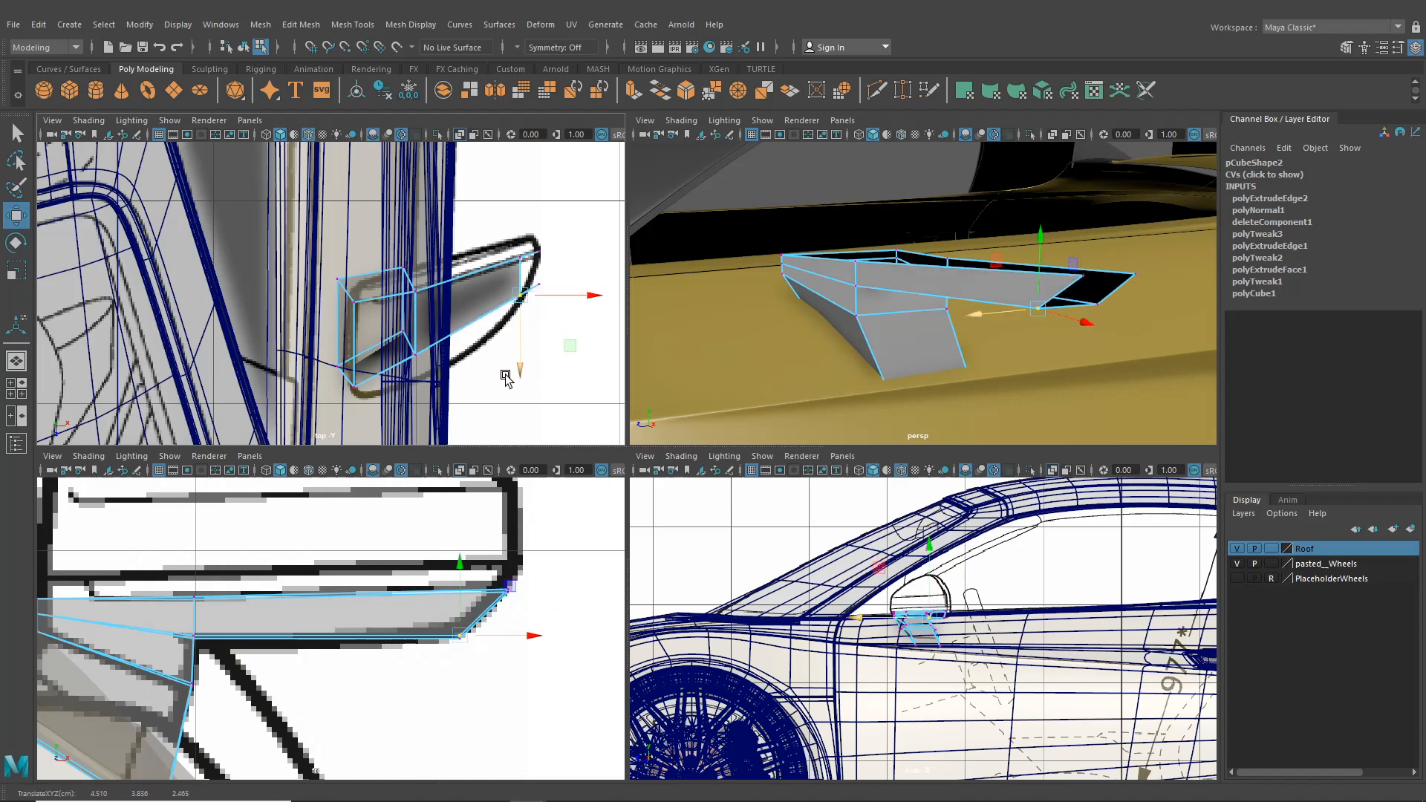
pyautogui.rightClick(841, 271)
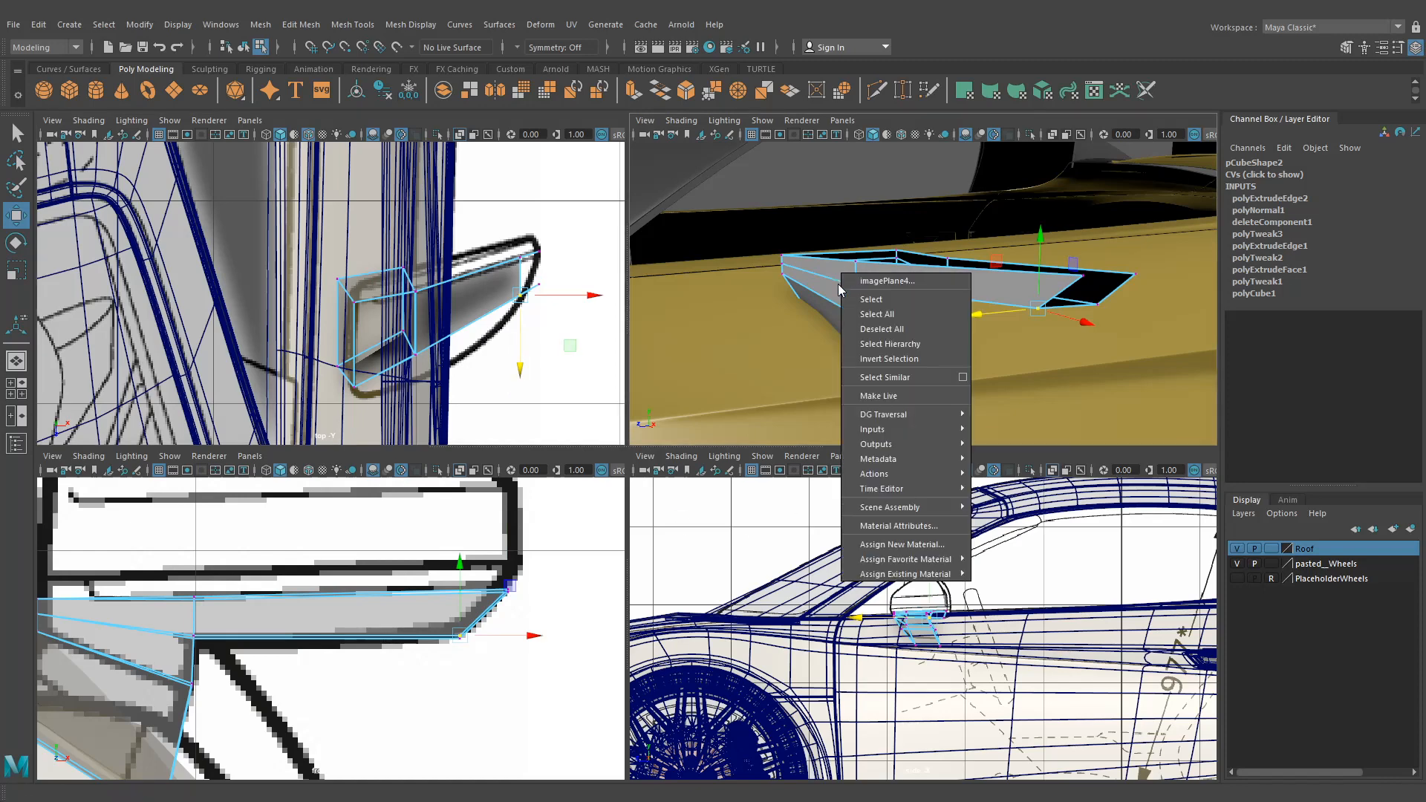
pyautogui.click(830, 271)
pyautogui.rightClick(869, 292)
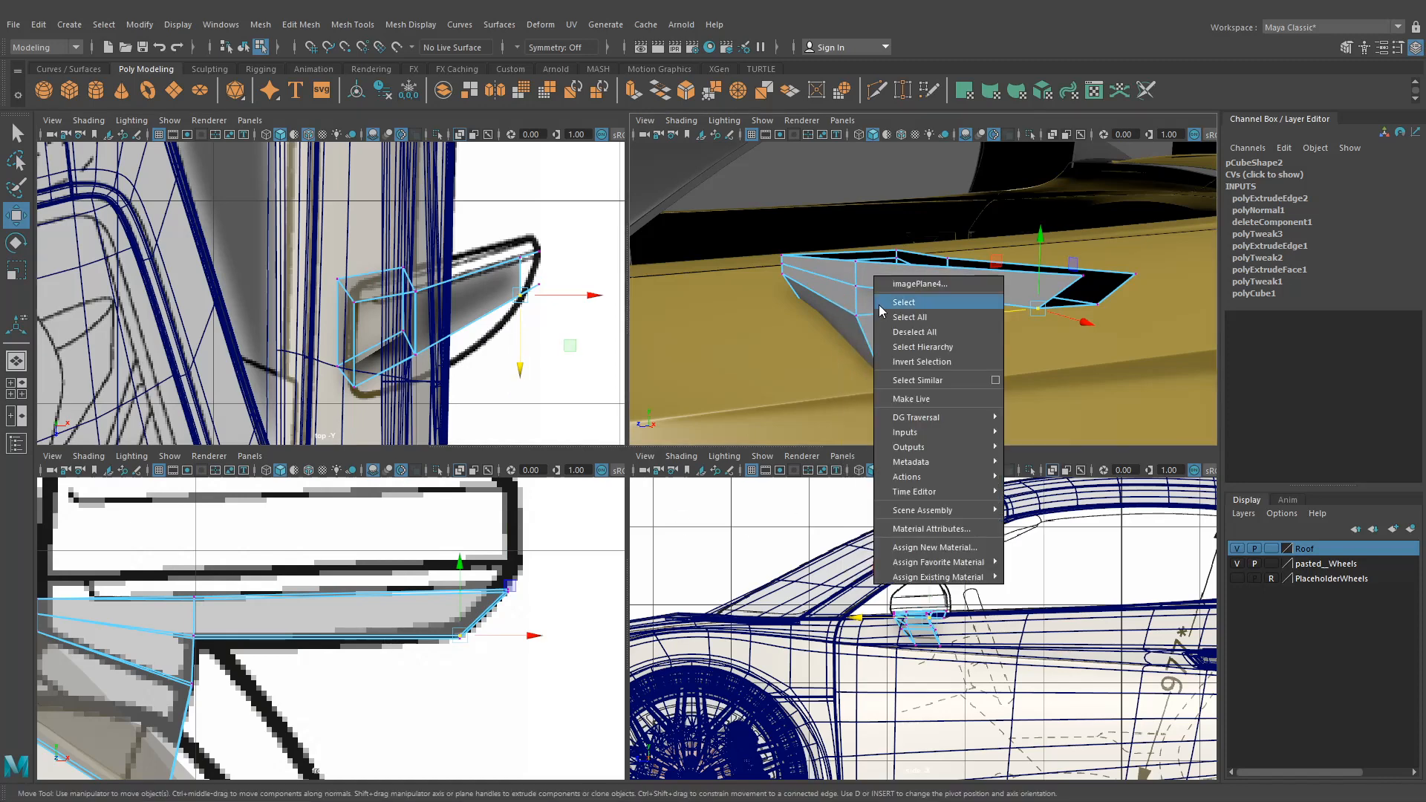
pyautogui.click(852, 289)
pyautogui.keyDown('alt'); pyautogui.moveTo(836, 629); pyautogui.dragTo(843, 627, button='middle'); pyautogui.keyUp('alt')
pyautogui.scroll(8, 845, 626)
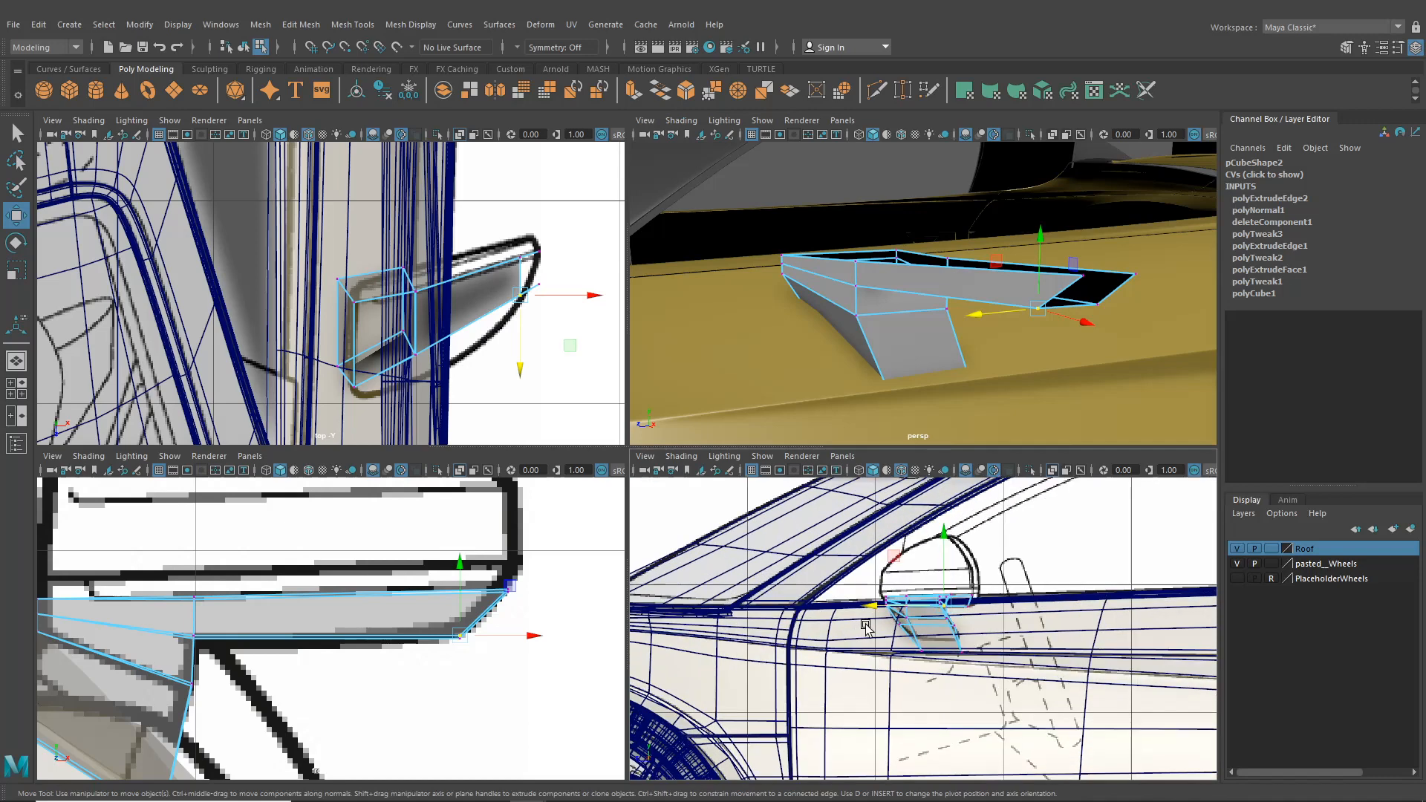
pyautogui.click(900, 303)
pyautogui.scroll(-3, 897, 304)
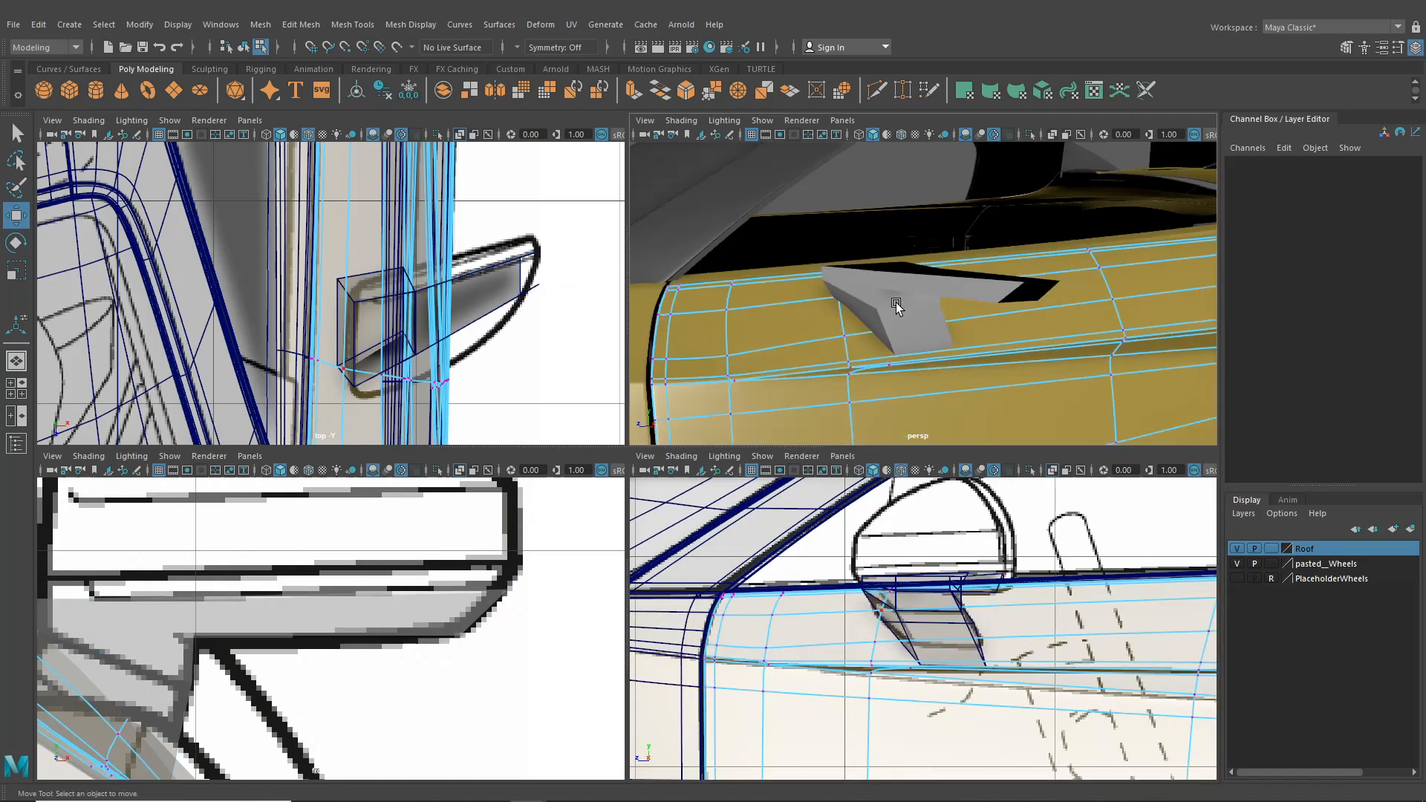
# - Extrude the adjoining side faces of the rim and its extension about 0.135 along positive Z
pyautogui.click(249, 46)
pyautogui.click(884, 281)
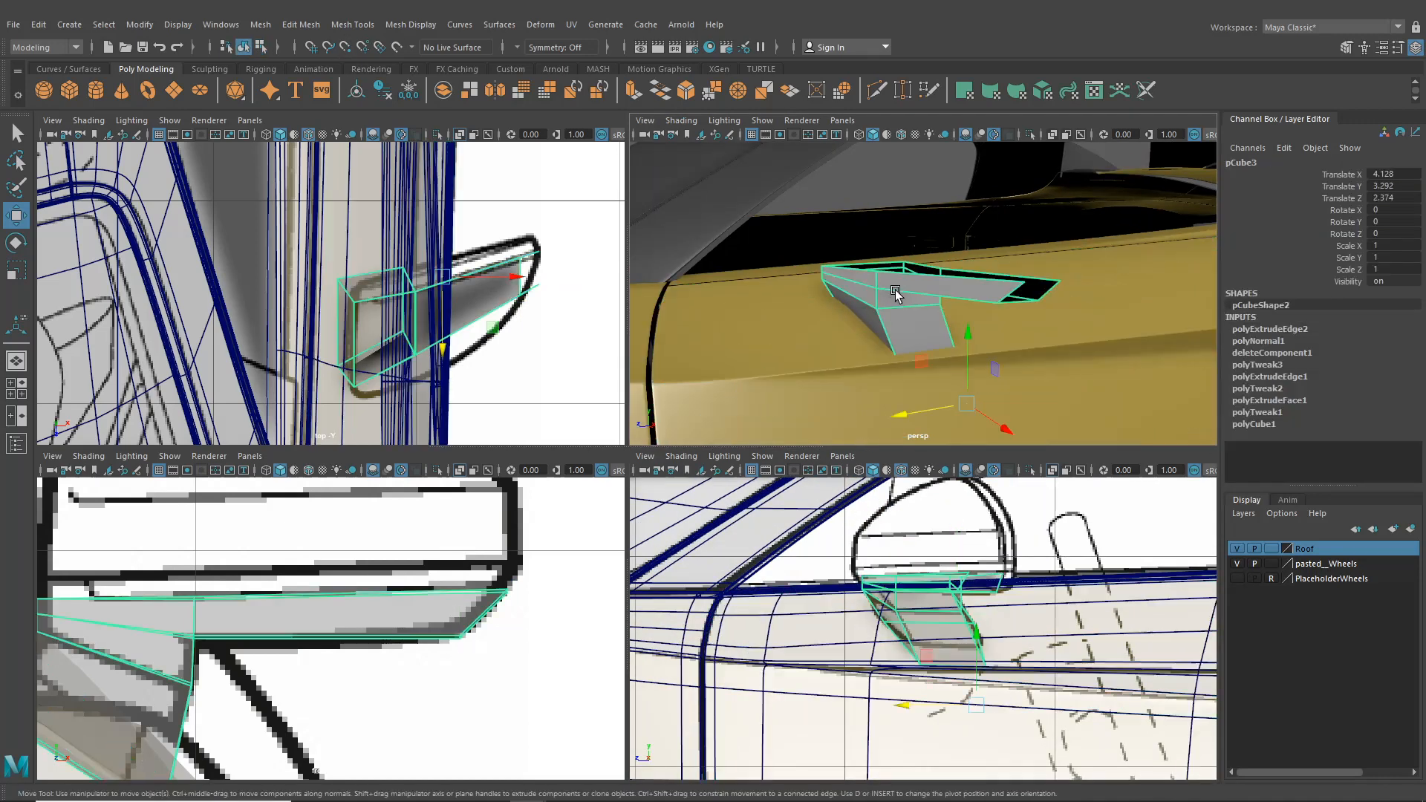
pyautogui.moveTo(896, 287); pyautogui.dragTo(897, 327, button='right')
pyautogui.click(876, 281)
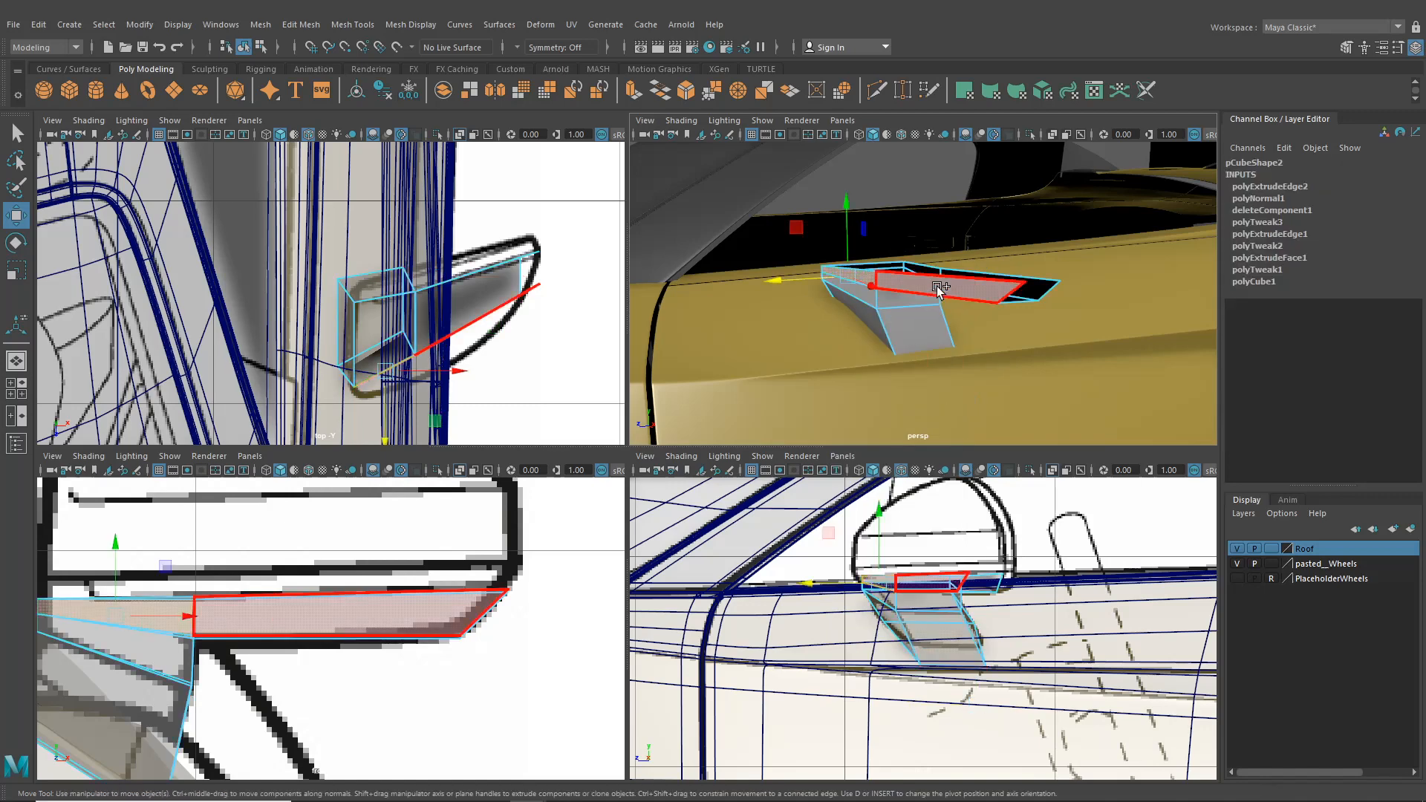
pyautogui.hotkey('ctrl', 'e')
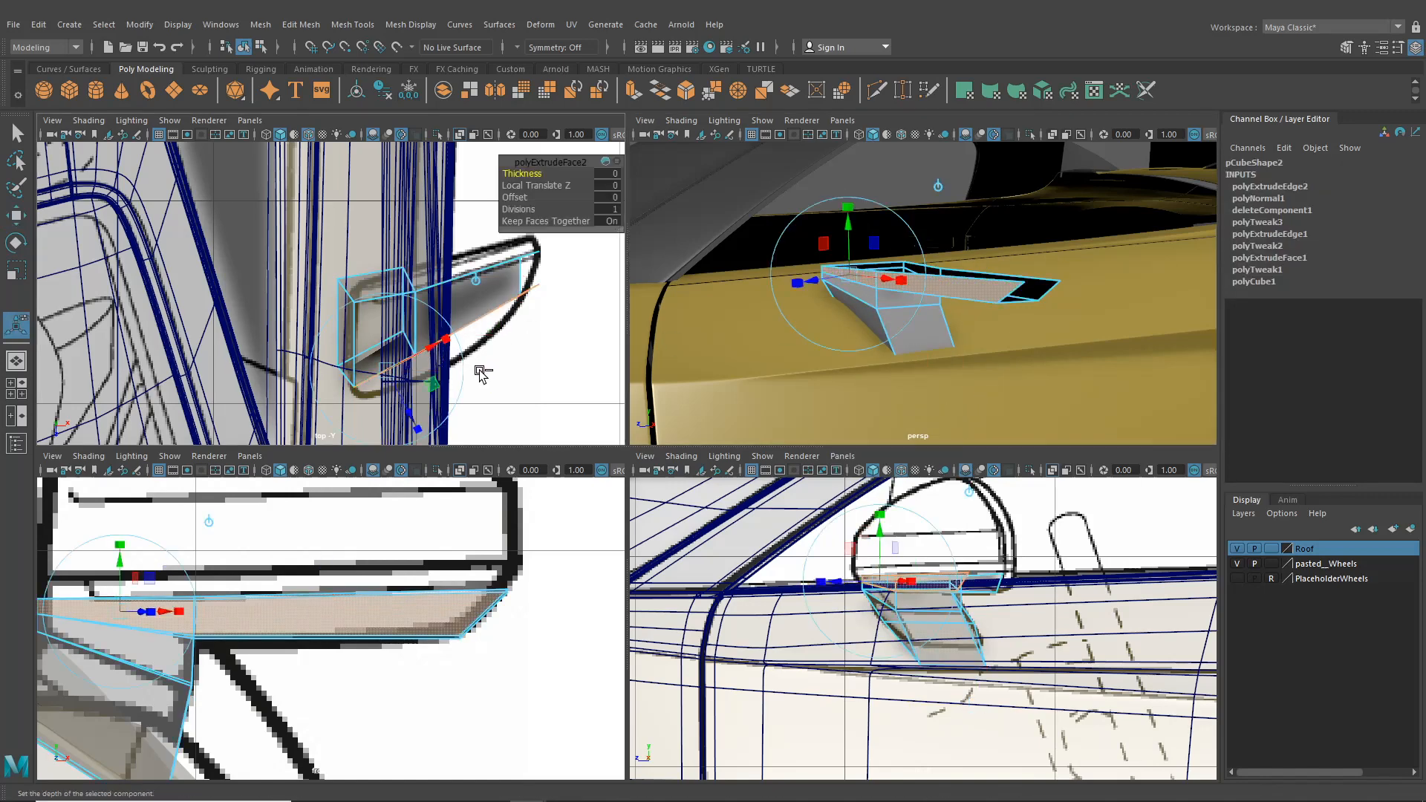
pyautogui.moveTo(476, 281); pyautogui.dragTo(446, 413)
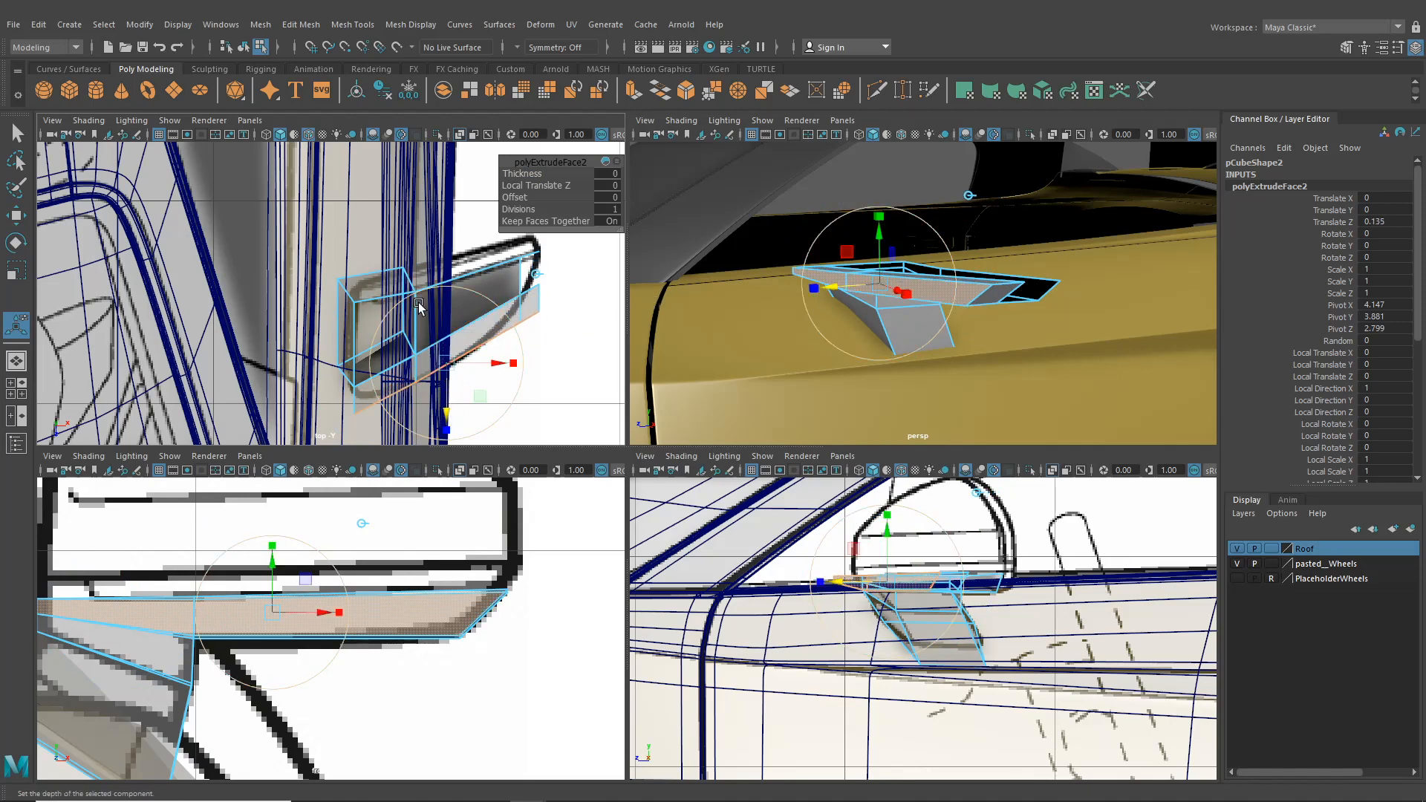
# - Move the extrusion's inner corner vertices in the top view onto the rounded corner of the mirror outline
pyautogui.moveTo(418, 302); pyautogui.dragTo(225, 264, button='right')
pyautogui.click(17, 219)
pyautogui.keyDown('alt'); pyautogui.moveTo(347, 407); pyautogui.dragTo(365, 378, button='middle'); pyautogui.keyUp('alt')
pyautogui.scroll(2, 366, 377)
pyautogui.click(380, 407)
pyautogui.moveTo(380, 408); pyautogui.dragTo(395, 386)
pyautogui.keyDown('alt'); pyautogui.moveTo(584, 310); pyautogui.dragTo(540, 331, button='middle'); pyautogui.keyUp('alt')
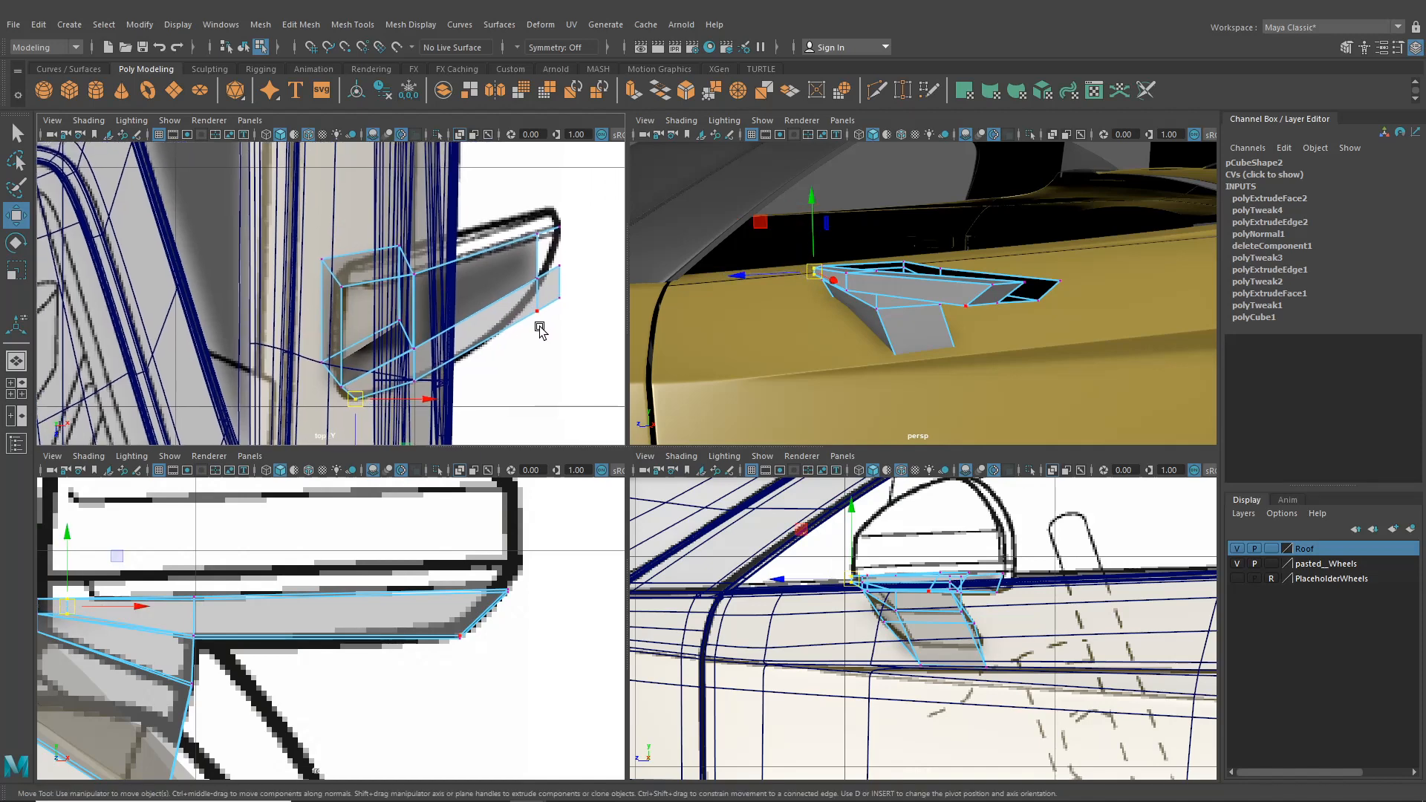
# - Delete the sloped face closing the outer end of the new side extrusion
pyautogui.moveTo(937, 287); pyautogui.dragTo(948, 374, button='right')
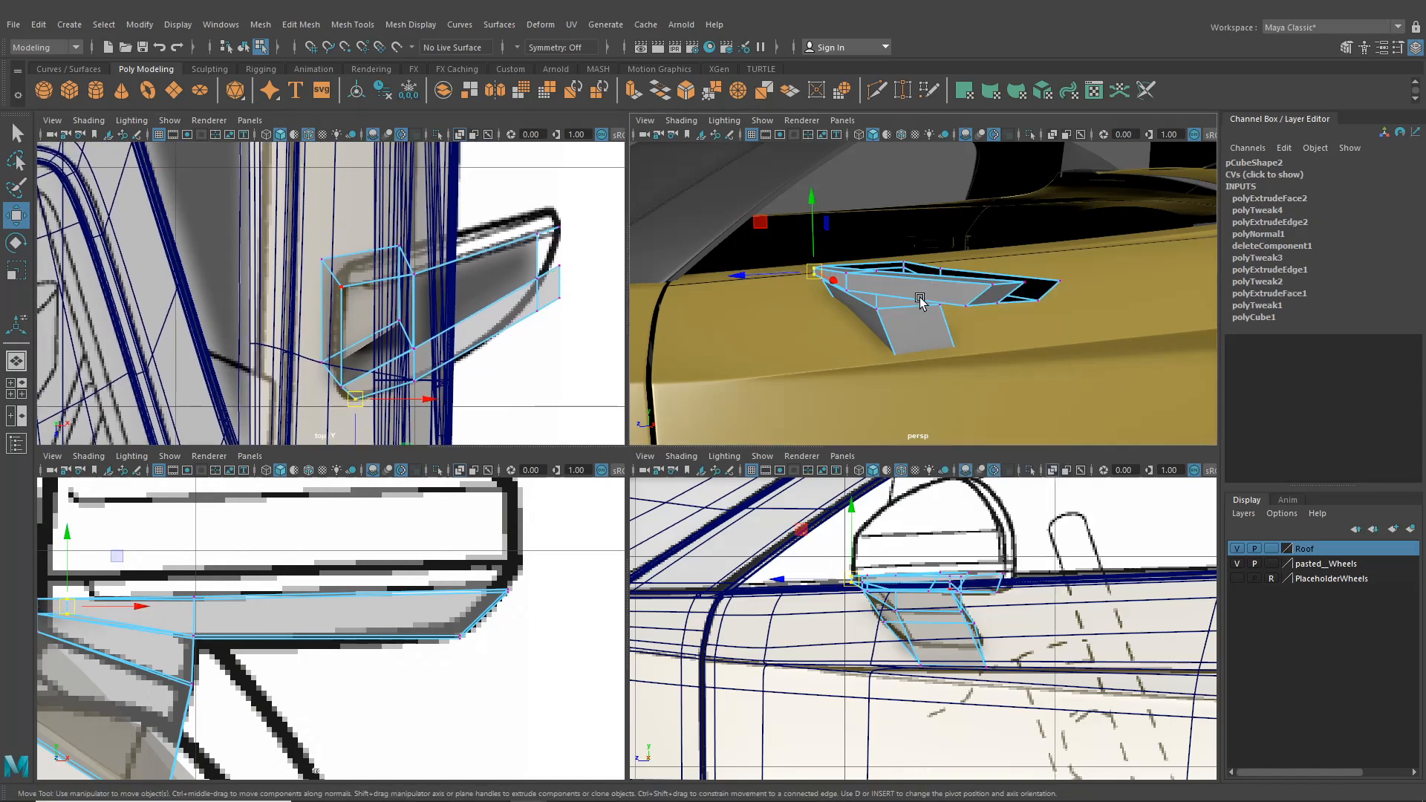
pyautogui.keyDown('alt'); pyautogui.moveTo(948, 375); pyautogui.dragTo(912, 313); pyautogui.keyUp('alt')
pyautogui.scroll(-3, 913, 312)
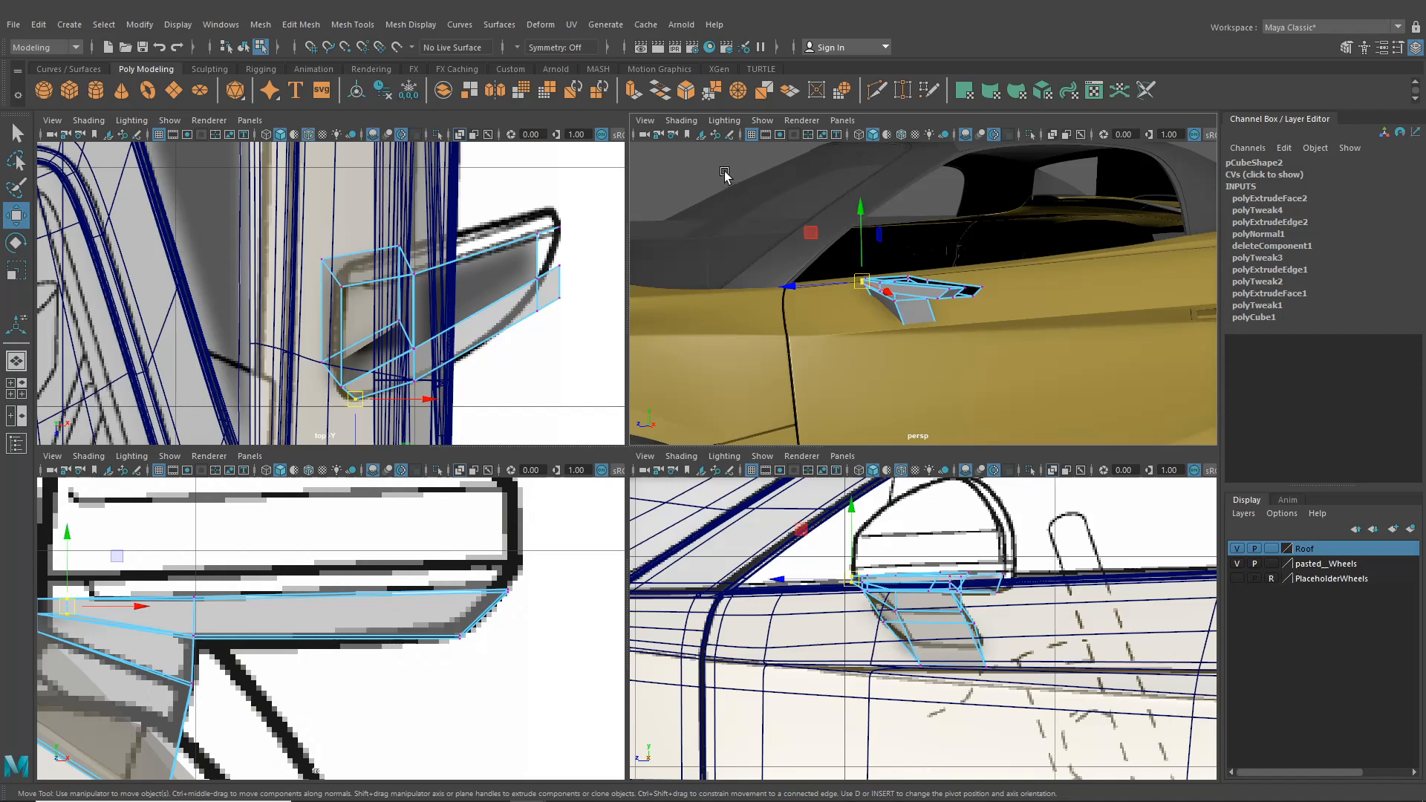
pyautogui.keyDown('alt'); pyautogui.moveTo(726, 176); pyautogui.dragTo(889, 288); pyautogui.keyUp('alt')
pyautogui.rightClick(890, 288)
pyautogui.moveTo(893, 323); pyautogui.dragTo(892, 323, button='right')
pyautogui.click(964, 297)
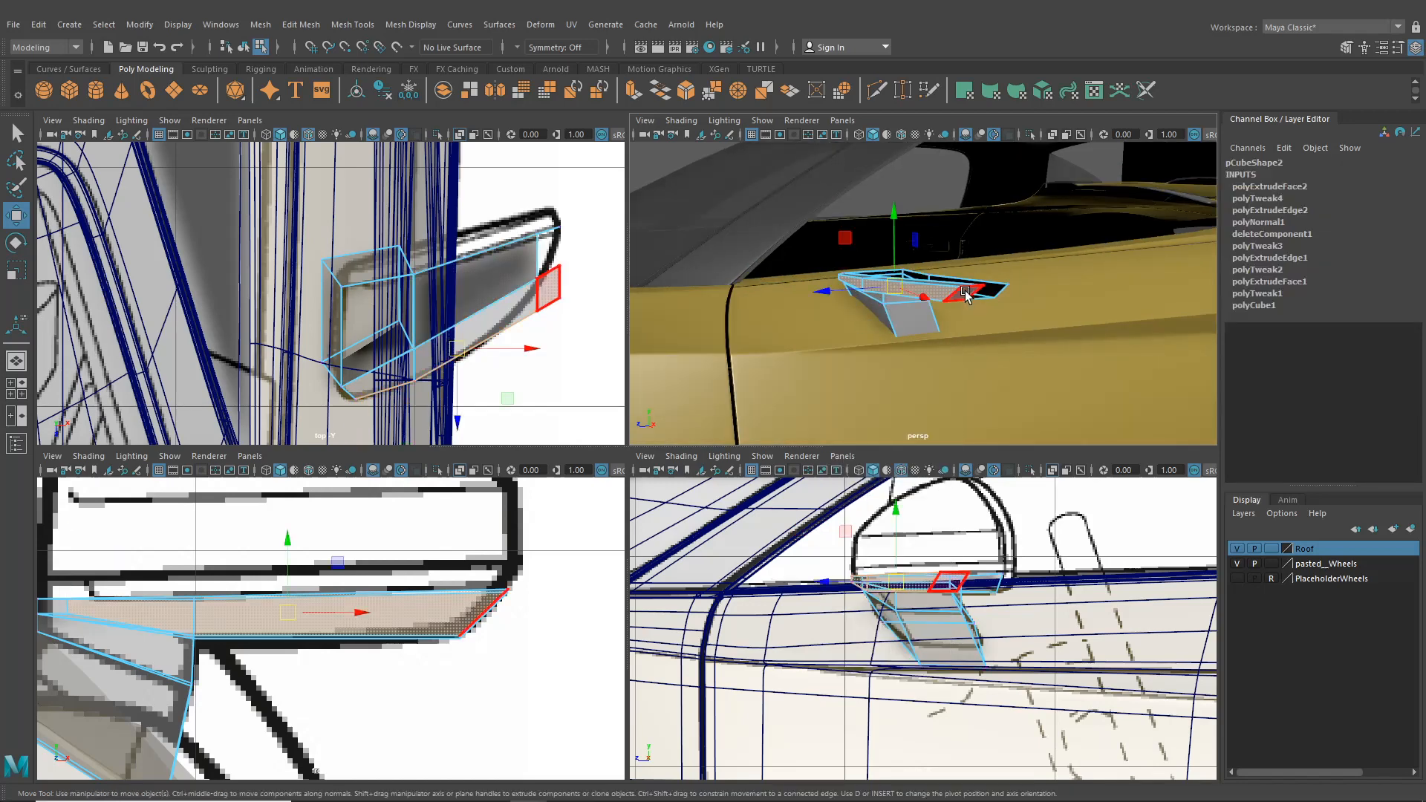
pyautogui.click(964, 342)
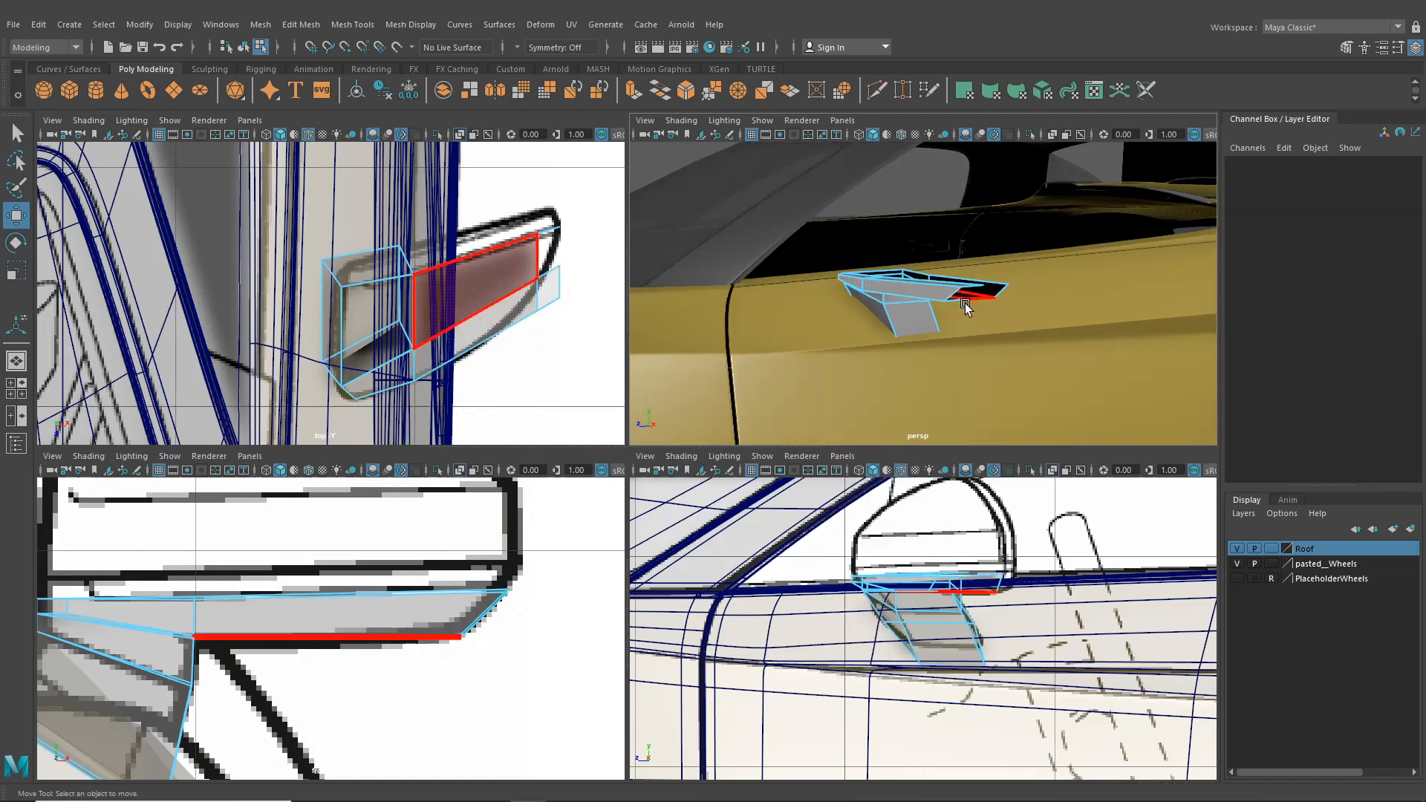
# - Delete the top faces of the side extrusion along the rim and extension
pyautogui.keyDown('alt'); pyautogui.moveTo(958, 306); pyautogui.dragTo(921, 322); pyautogui.keyUp('alt')
pyautogui.click(921, 322)
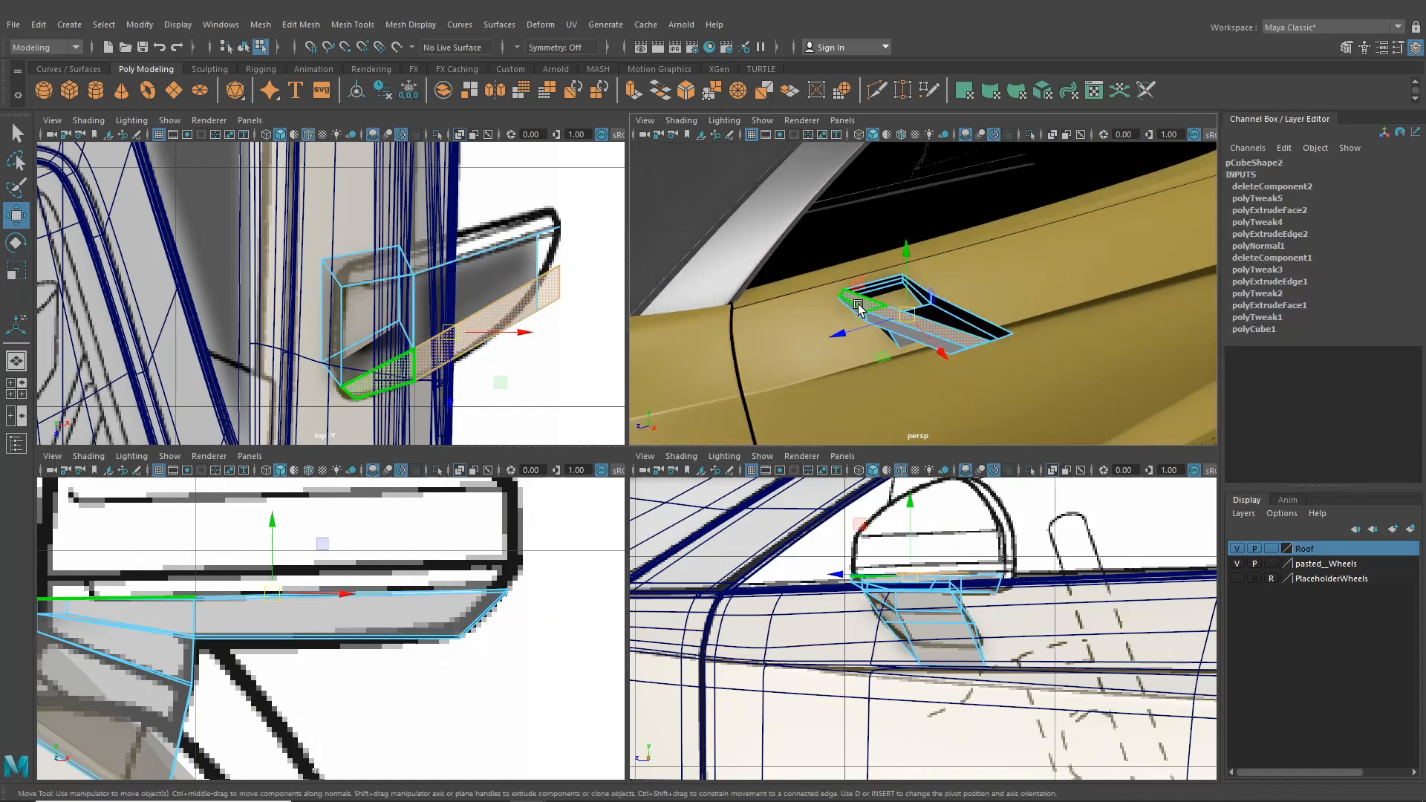
pyautogui.click(862, 341)
pyautogui.keyDown('alt'); pyautogui.moveTo(884, 346); pyautogui.dragTo(813, 327); pyautogui.keyUp('alt')
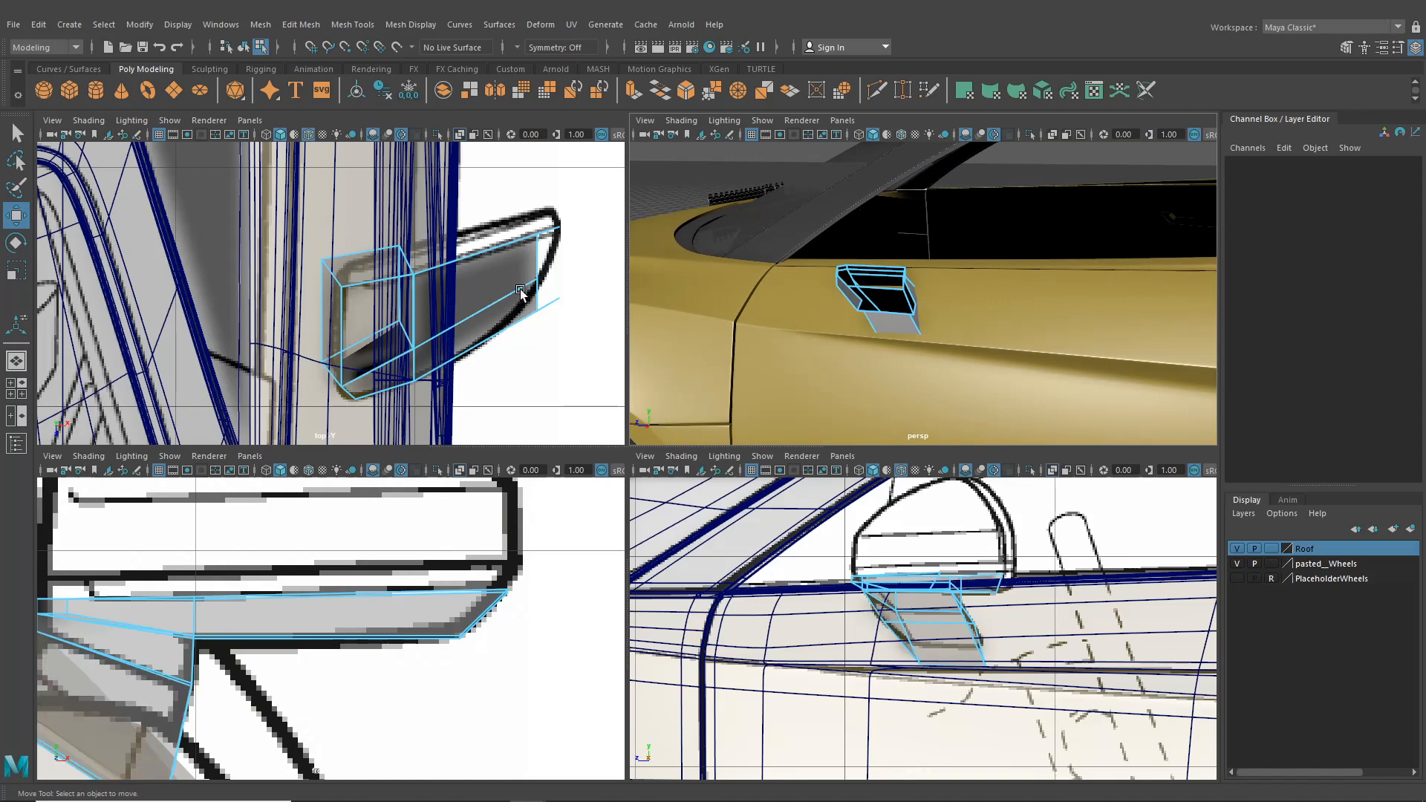
# - Move the front corner vertices at the side extrusion's outer end inward onto the curved mirror outline in the top view
pyautogui.moveTo(523, 287); pyautogui.dragTo(474, 262, button='right')
pyautogui.keyDown('alt'); pyautogui.moveTo(808, 301); pyautogui.dragTo(816, 314, button='middle'); pyautogui.keyUp('alt')
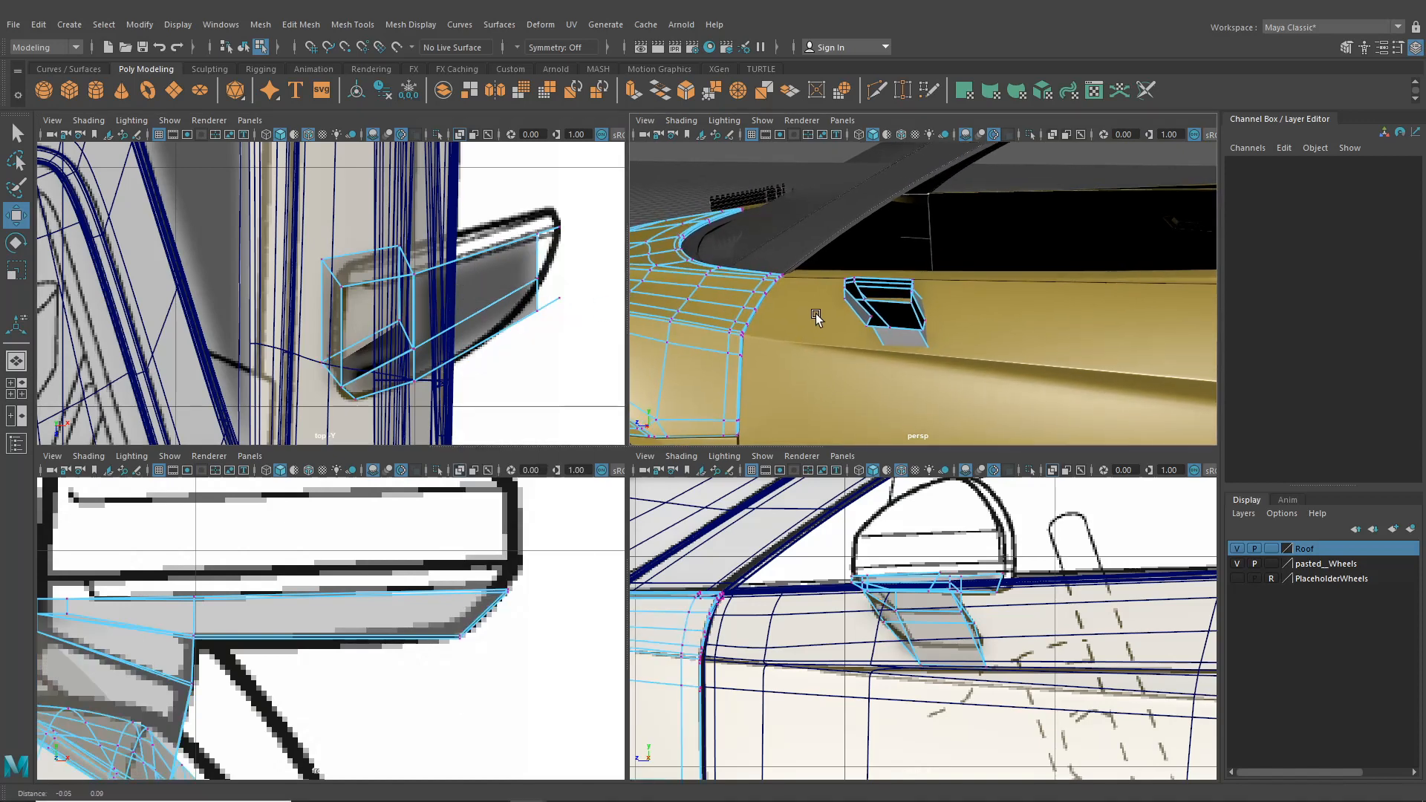
pyautogui.scroll(3, 878, 338)
pyautogui.click(850, 333)
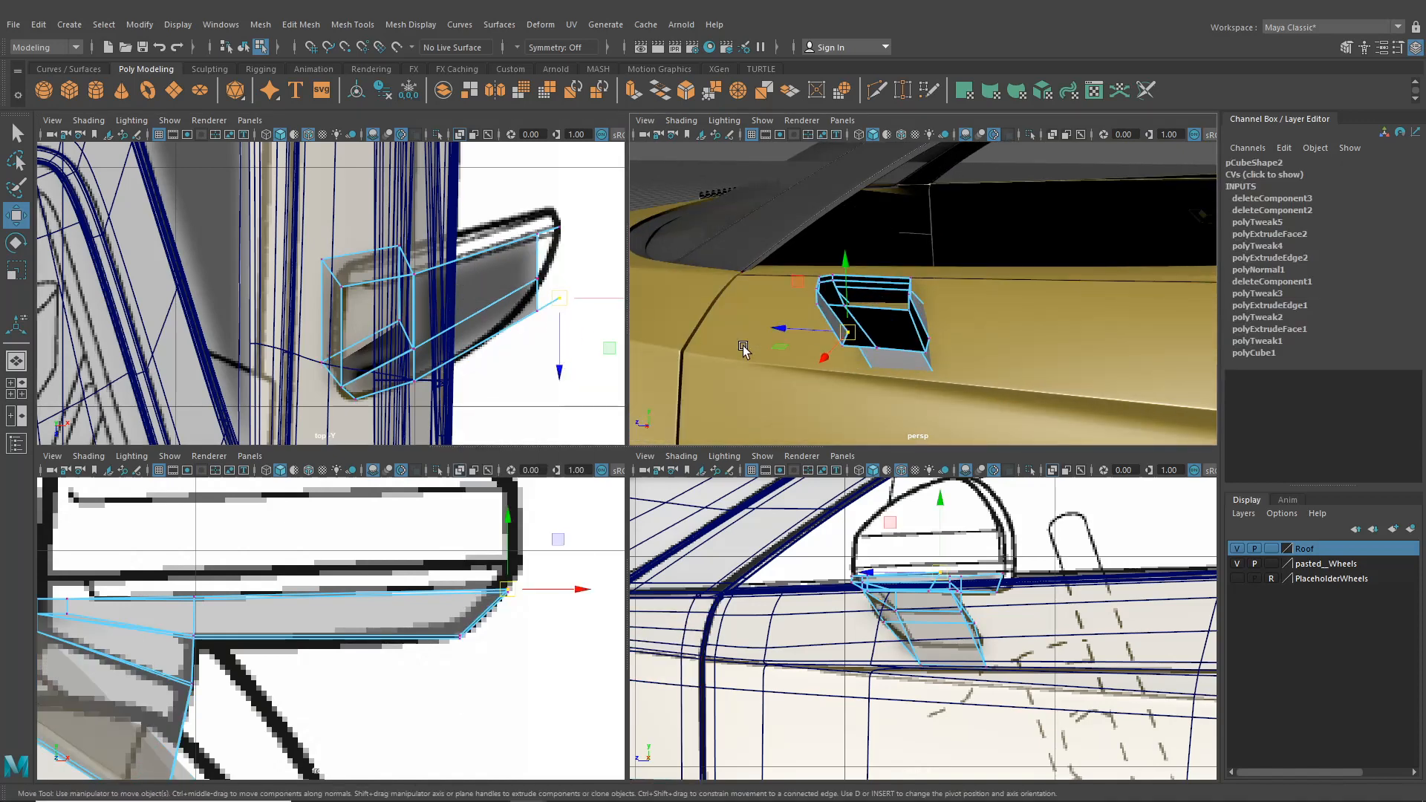
pyautogui.click(848, 352)
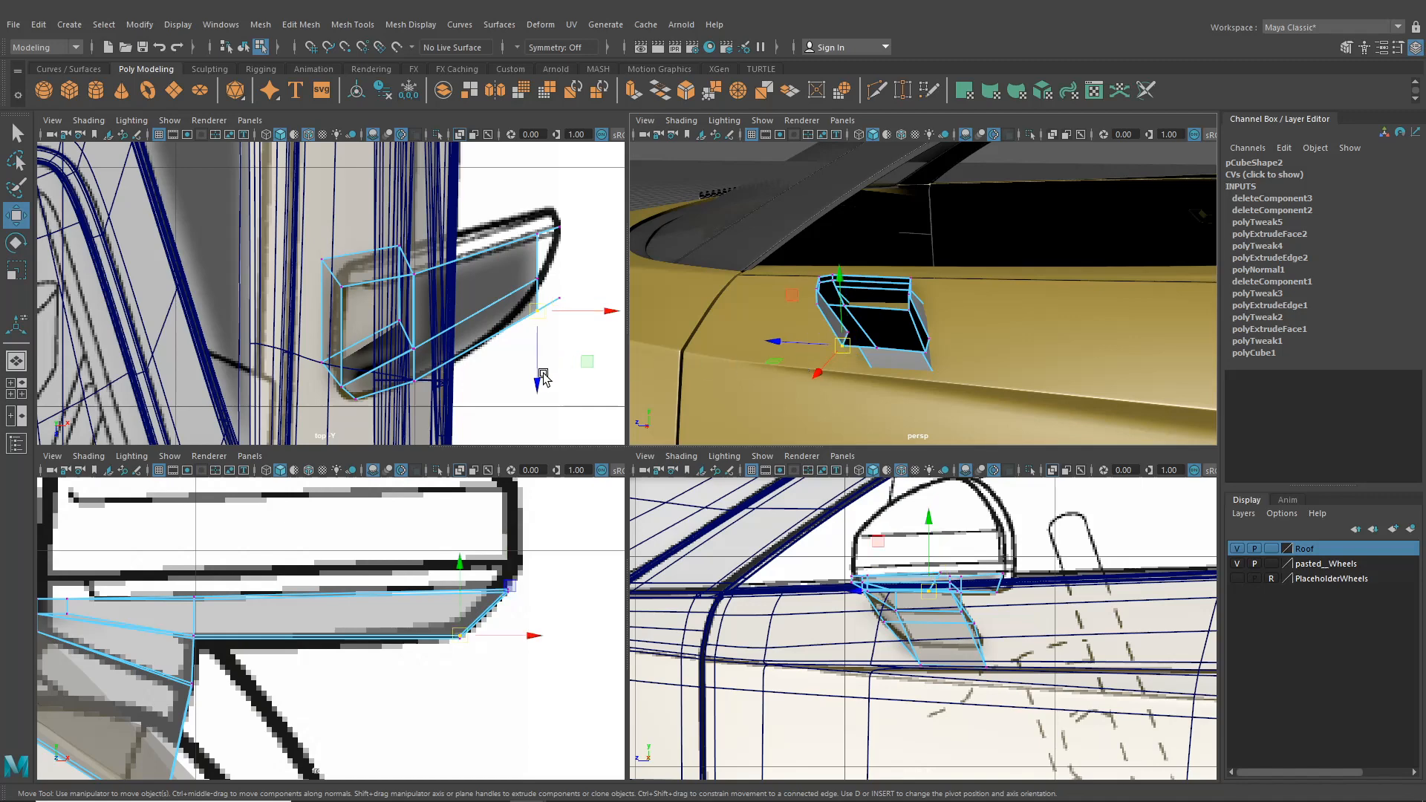
pyautogui.moveTo(543, 378); pyautogui.dragTo(541, 358)
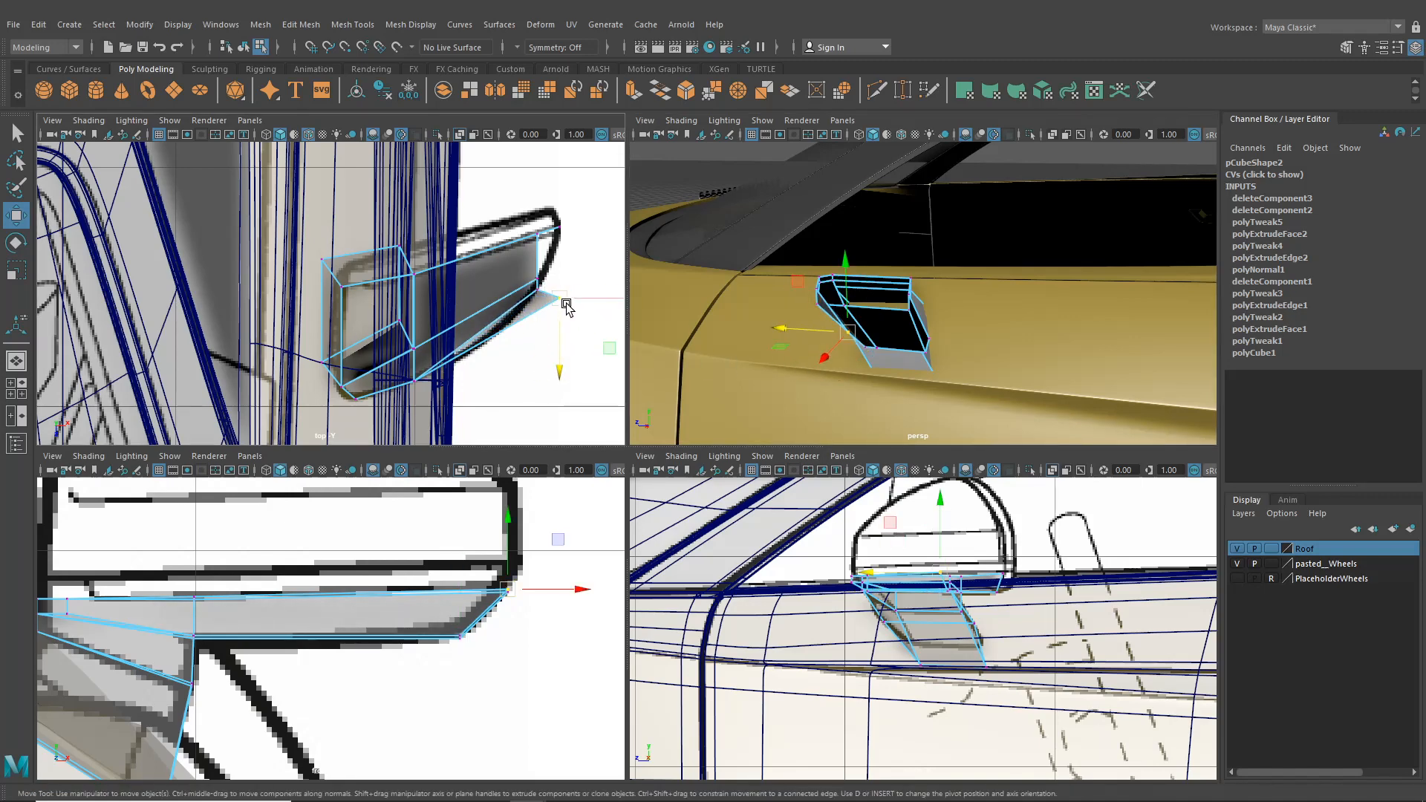
pyautogui.moveTo(565, 305); pyautogui.dragTo(545, 299)
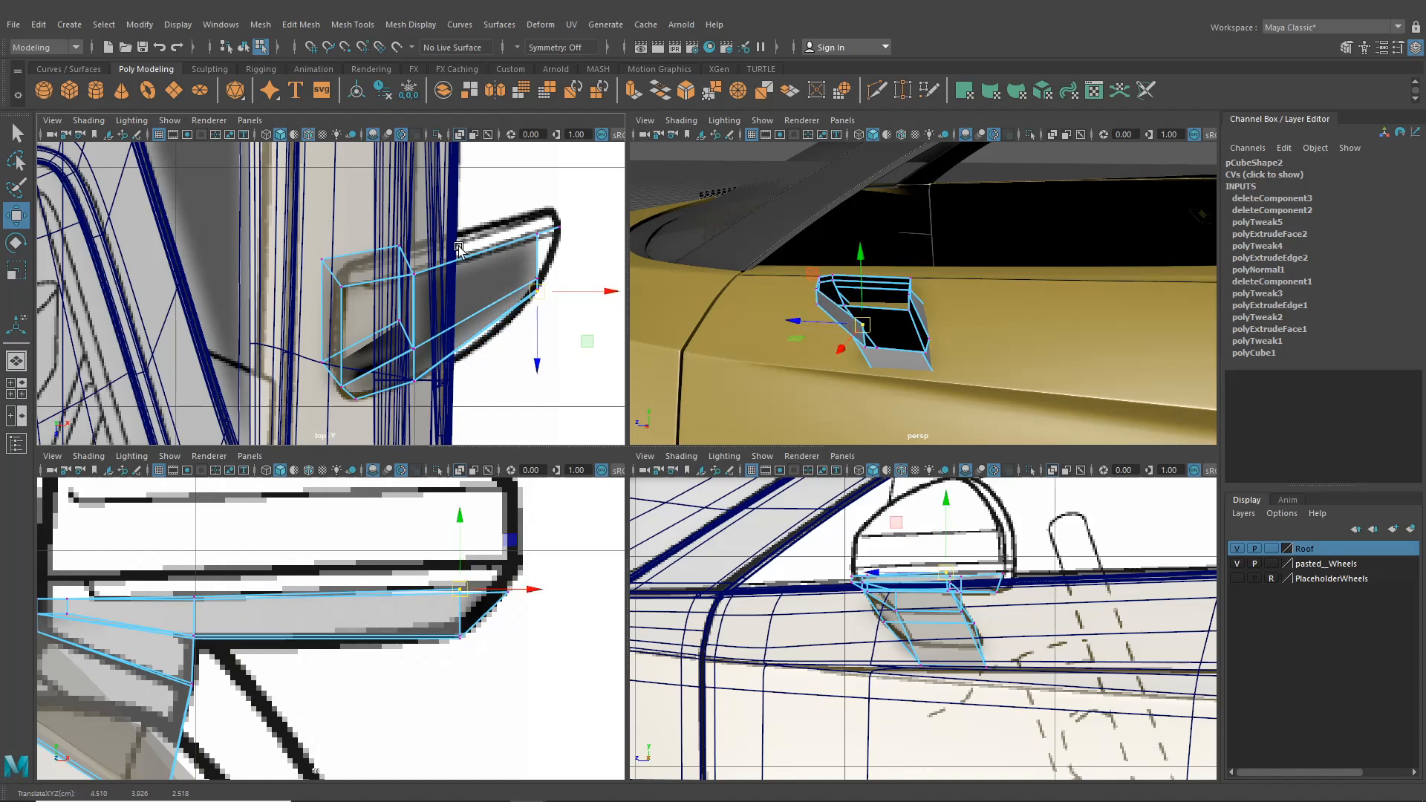
# - Lower the two upper vertices on the front side of the mirror extension along Y
pyautogui.keyDown('alt'); pyautogui.moveTo(854, 334); pyautogui.dragTo(909, 306); pyautogui.keyUp('alt')
pyautogui.scroll(5, 910, 306)
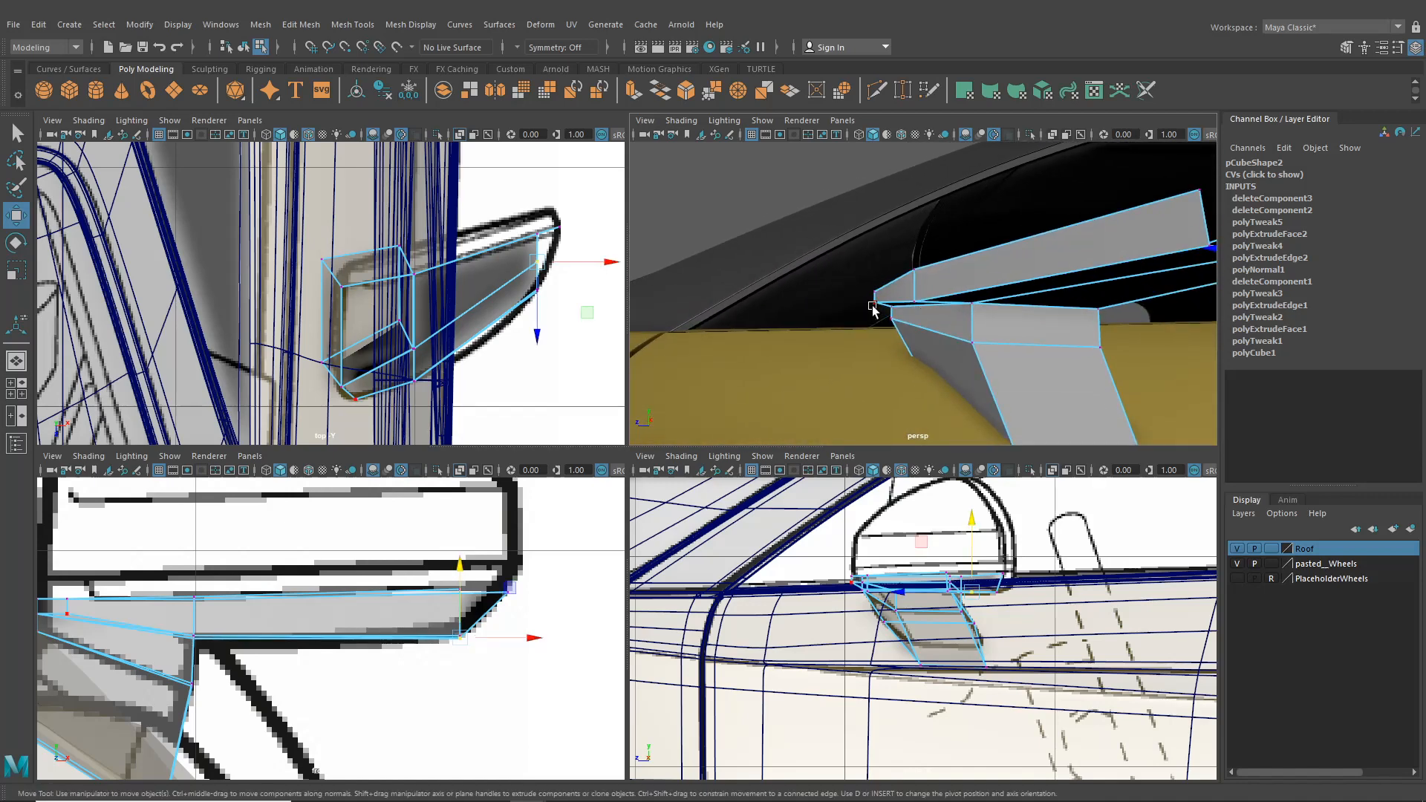
pyautogui.click(875, 305)
pyautogui.keyDown('alt'); pyautogui.moveTo(875, 305); pyautogui.dragTo(1123, 292); pyautogui.keyUp('alt')
pyautogui.moveTo(927, 251); pyautogui.dragTo(965, 308)
pyautogui.click(822, 324)
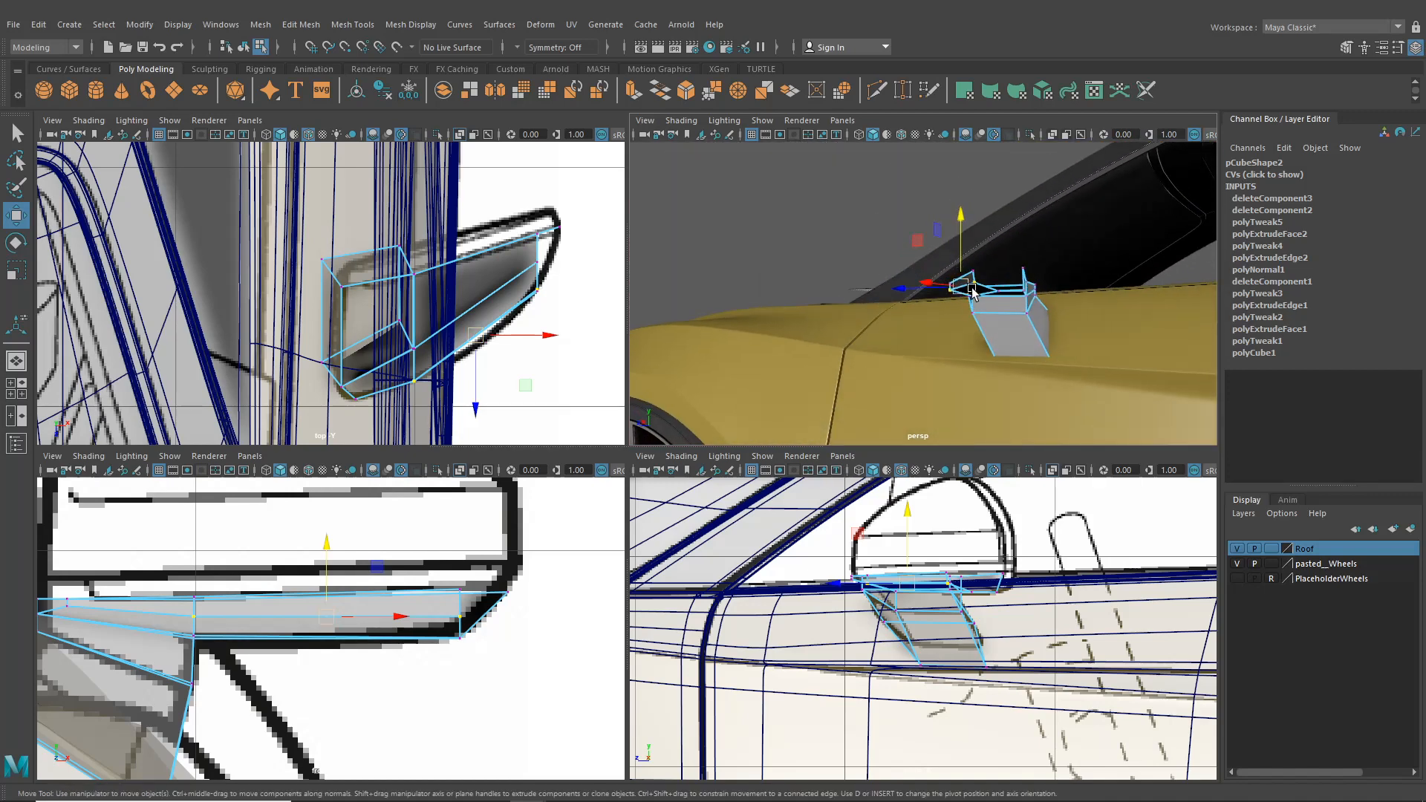
# - Extrude the bottom edge at the extension's open outer end upward by 0.099 to wall off the end
pyautogui.rightClick(984, 286)
pyautogui.click(983, 243)
pyautogui.keyDown('alt'); pyautogui.moveTo(983, 243); pyautogui.dragTo(1040, 312); pyautogui.keyUp('alt')
pyautogui.click(1040, 305)
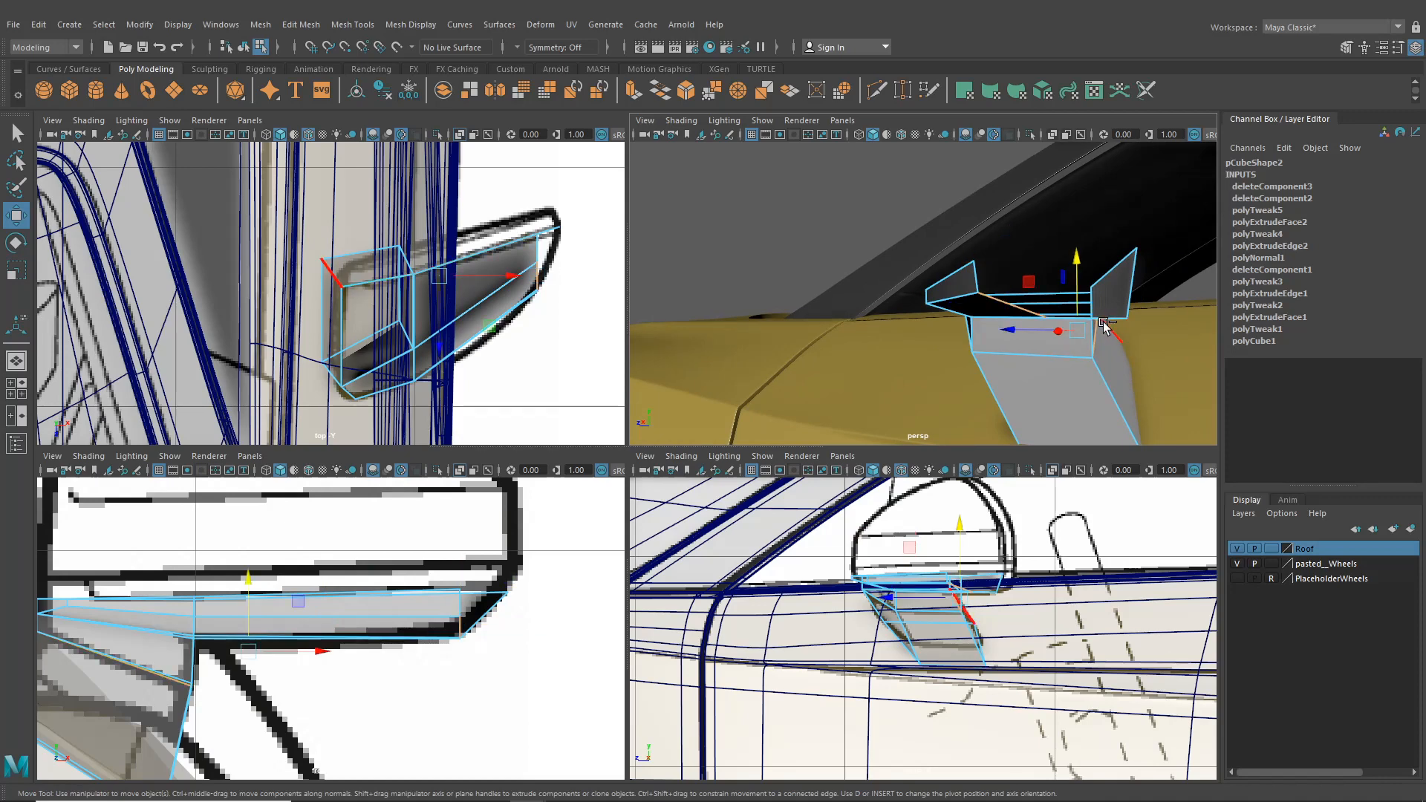
pyautogui.keyDown('alt'); pyautogui.moveTo(1098, 327); pyautogui.dragTo(1081, 248); pyautogui.keyUp('alt')
pyautogui.hotkey('ctrl', 'e')
pyautogui.click(1199, 263)
pyautogui.keyDown('alt'); pyautogui.moveTo(991, 291); pyautogui.dragTo(933, 307); pyautogui.keyUp('alt')
# - Target-weld the upper corner vertices of the new end wall to the adjoining rim vertices
pyautogui.moveTo(933, 308); pyautogui.dragTo(903, 181, button='right')
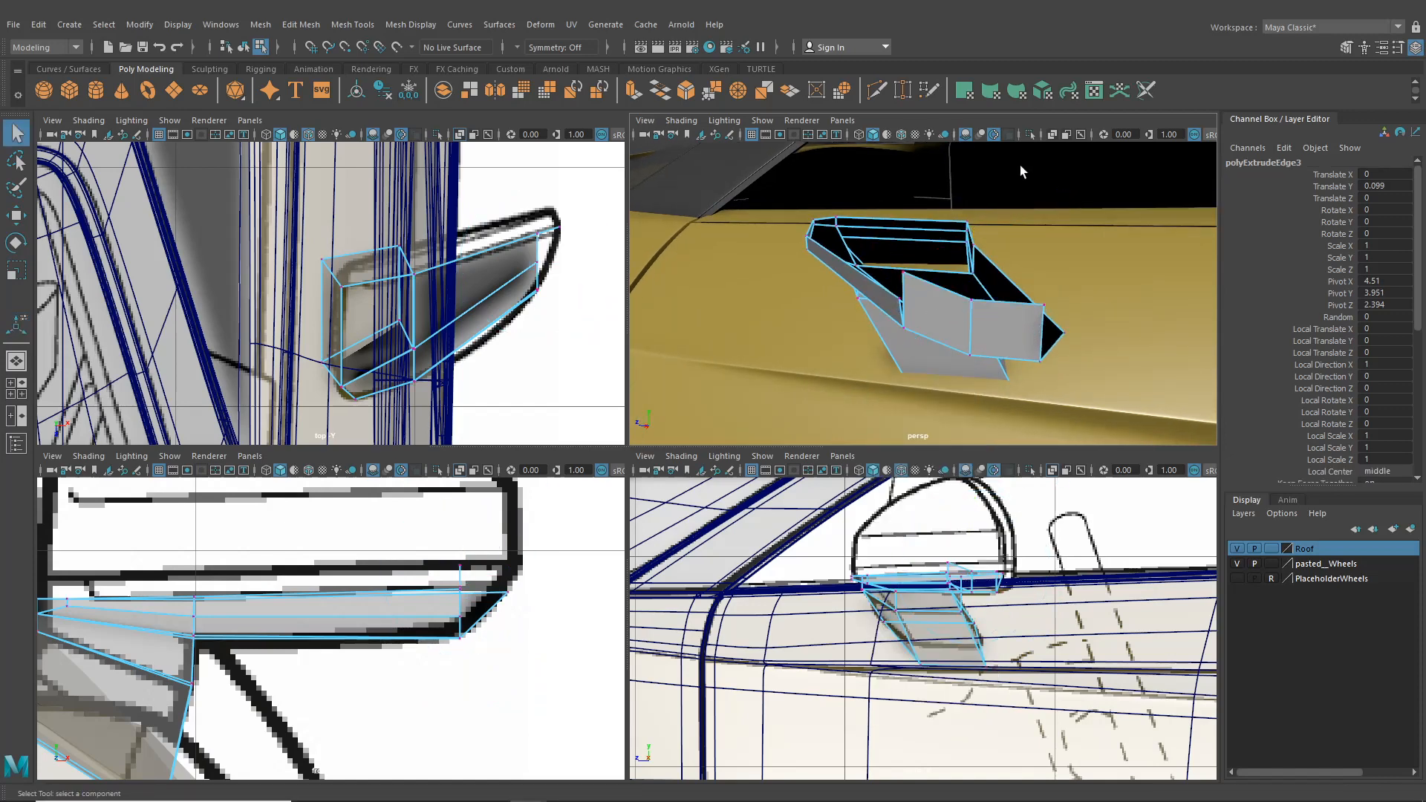
pyautogui.click(900, 92)
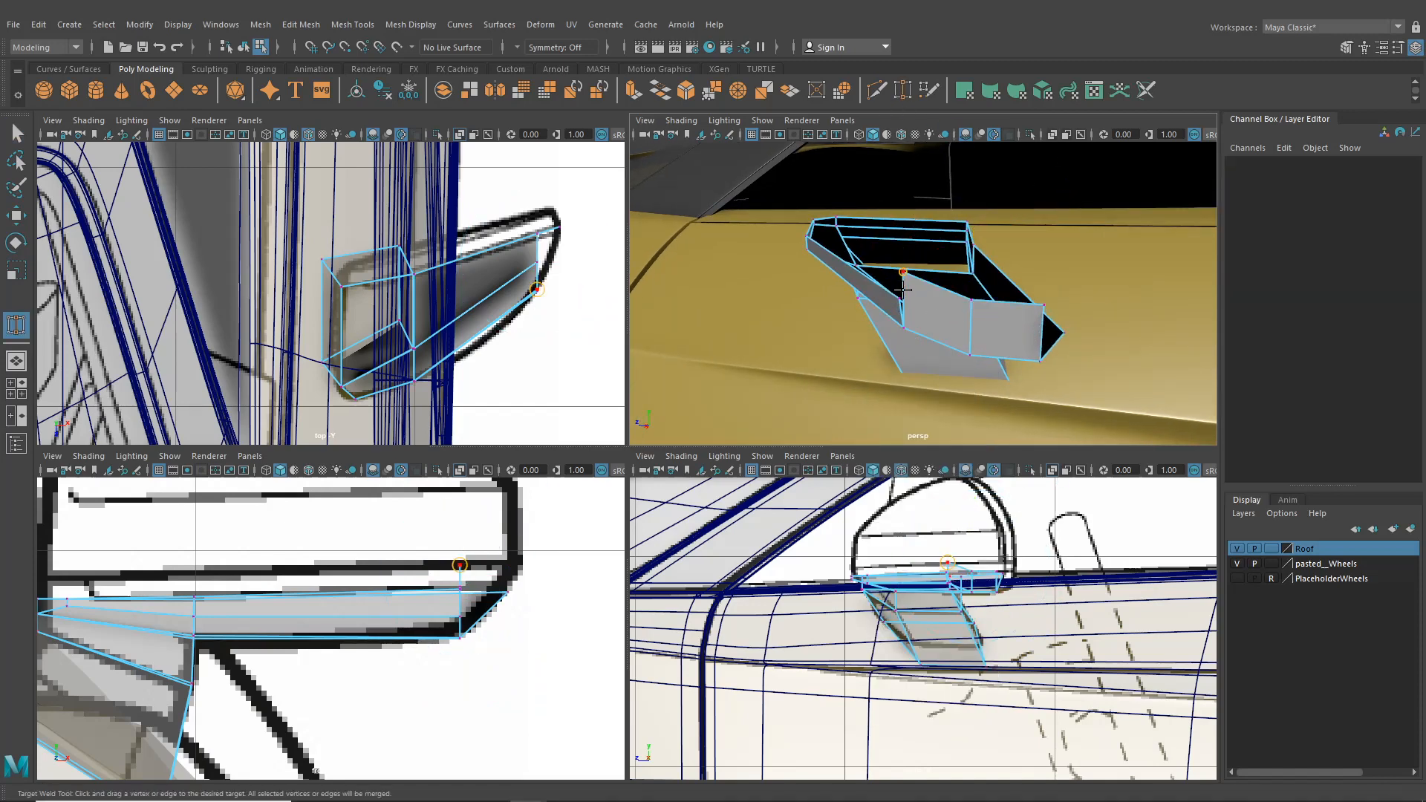
pyautogui.moveTo(1051, 317); pyautogui.dragTo(1062, 333)
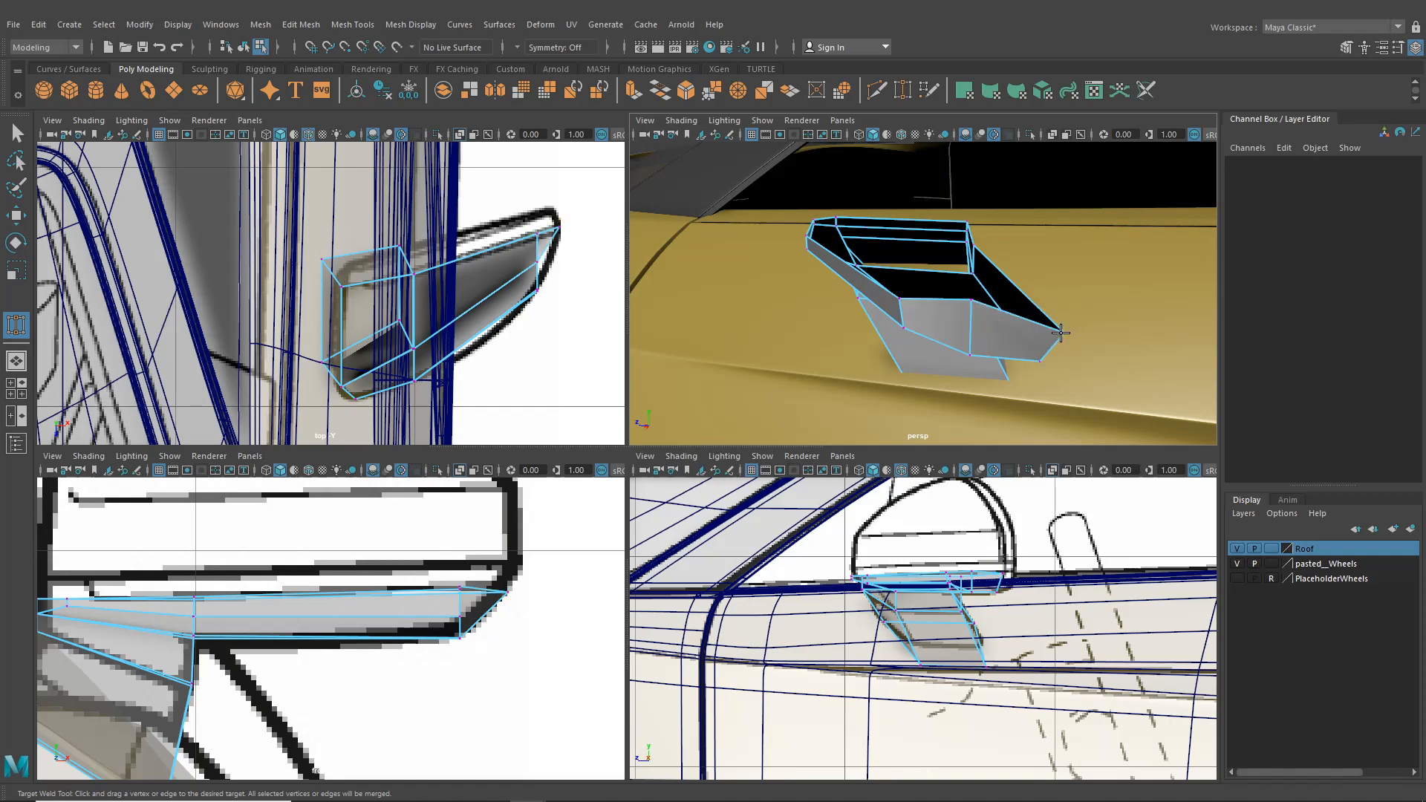
# - Lower the middle vertex of the outer end and move it outward onto the curved mirror outline in the top view
pyautogui.click(17, 218)
pyautogui.click(977, 304)
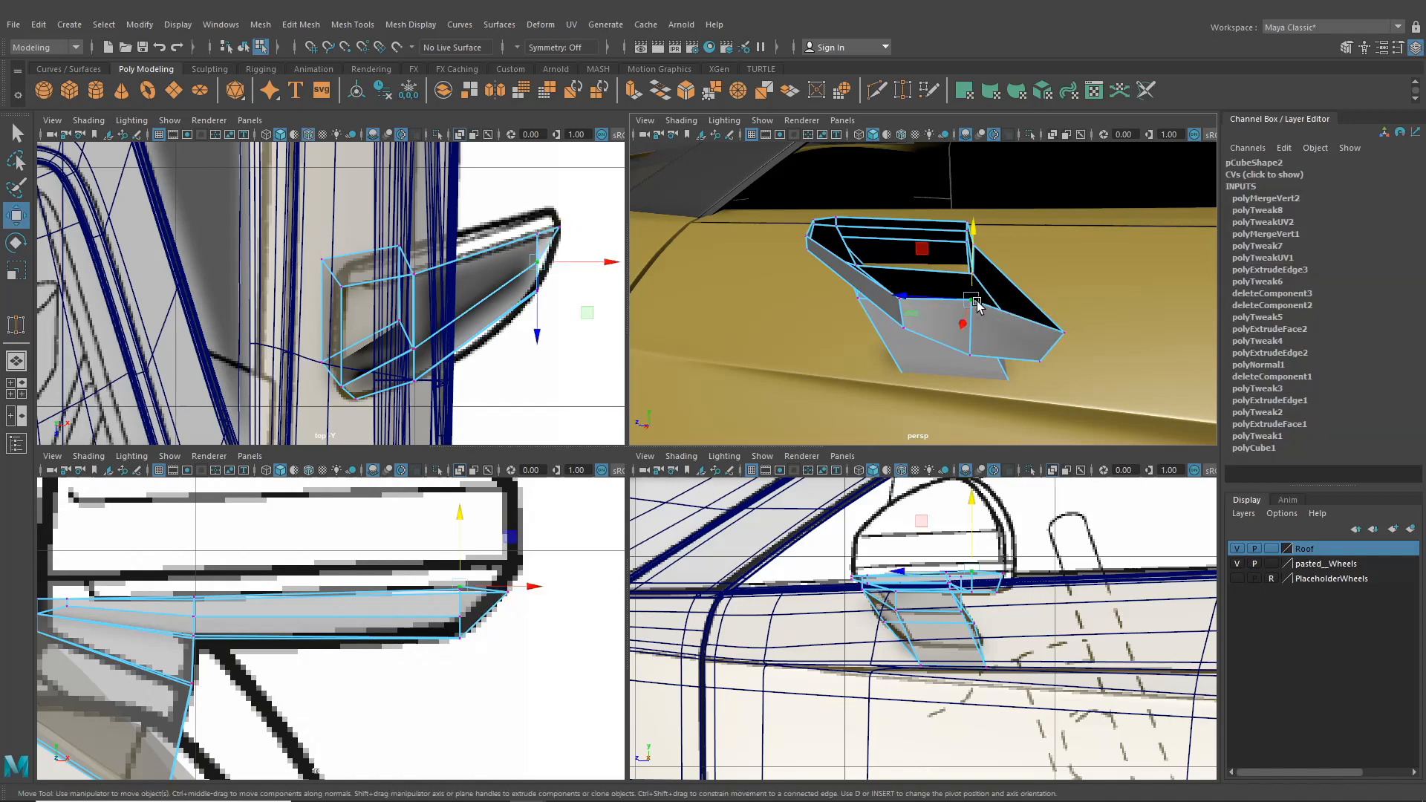
pyautogui.moveTo(972, 306); pyautogui.dragTo(976, 301)
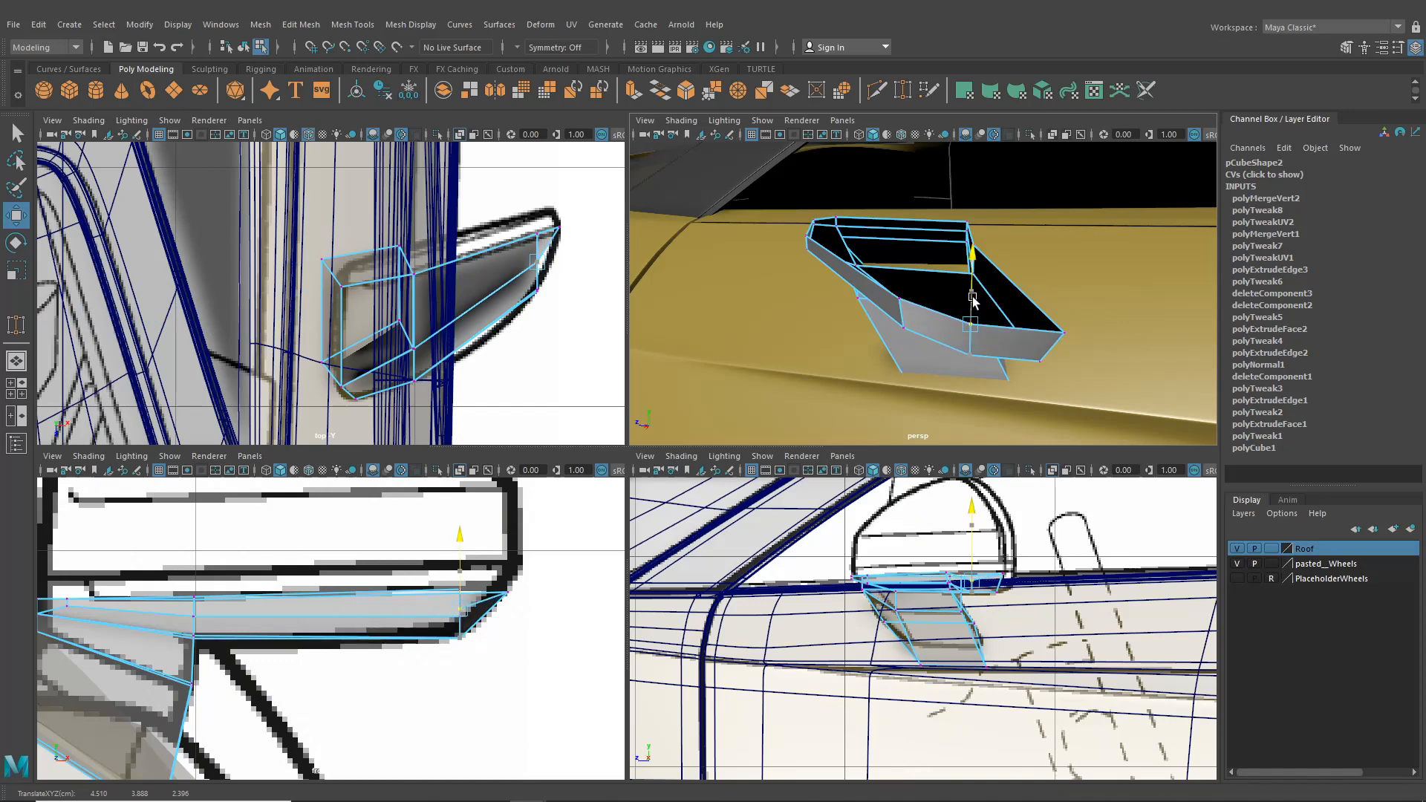
pyautogui.keyDown('alt'); pyautogui.moveTo(891, 344); pyautogui.dragTo(950, 396); pyautogui.keyUp('alt')
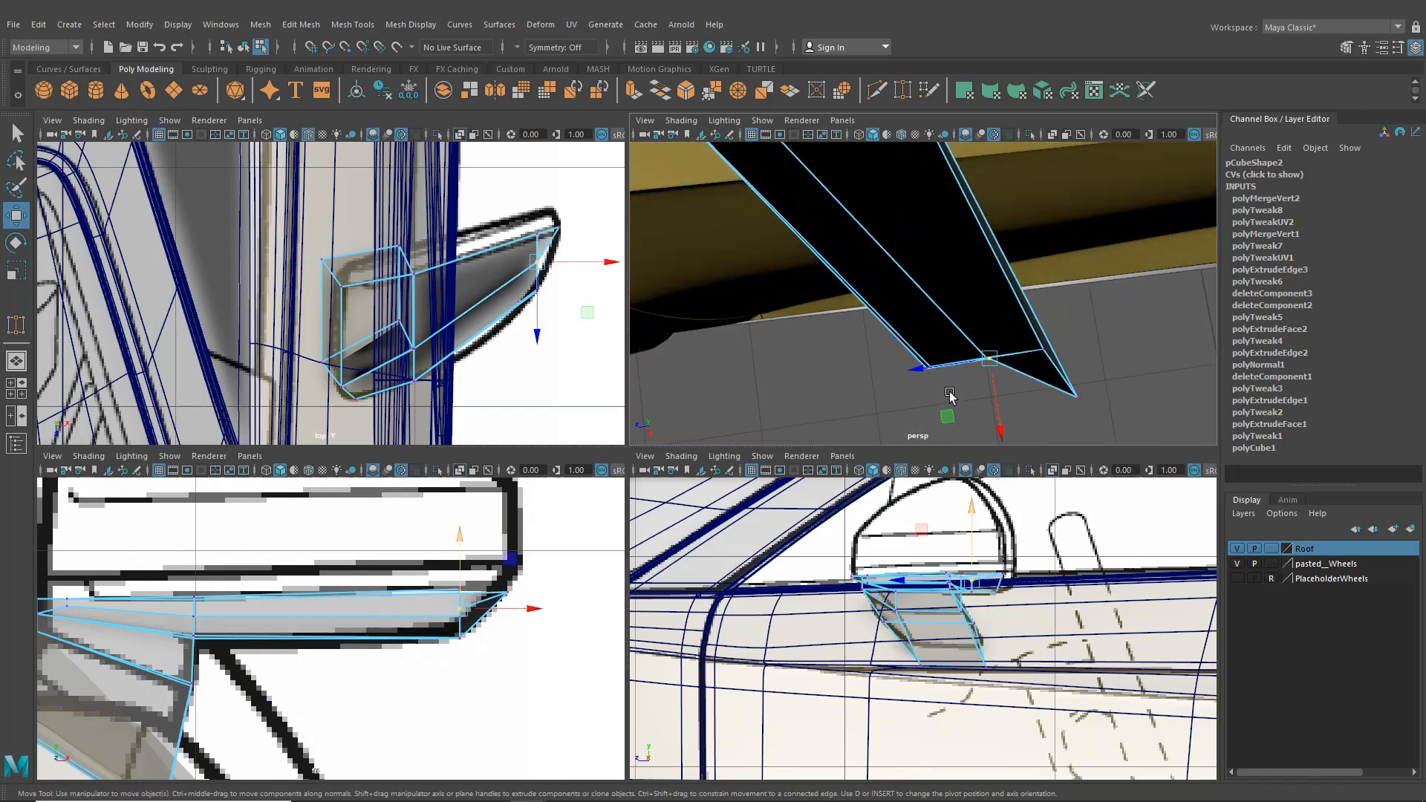
pyautogui.keyDown('alt'); pyautogui.moveTo(539, 307); pyautogui.dragTo(438, 302, button='middle'); pyautogui.keyUp('alt')
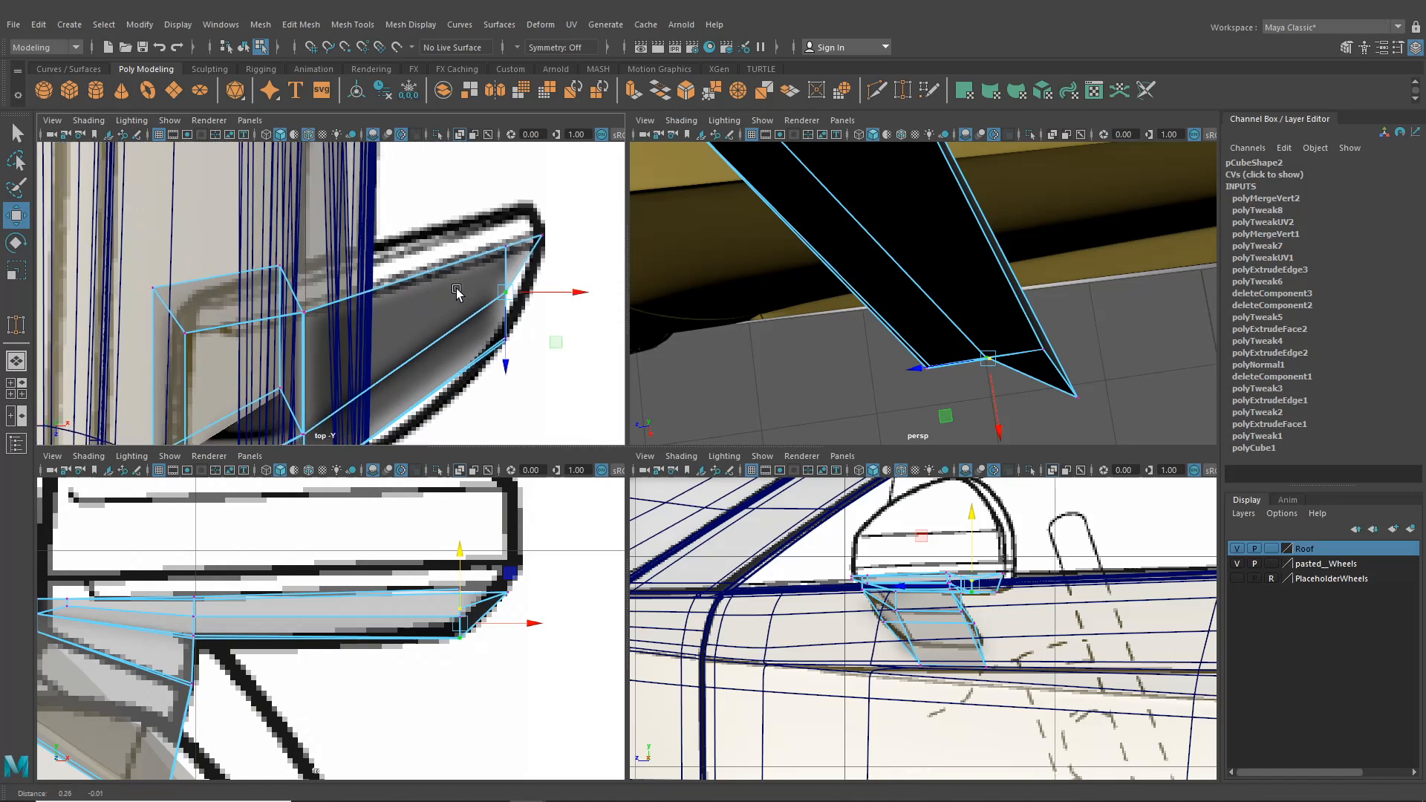
pyautogui.moveTo(510, 296); pyautogui.dragTo(538, 293)
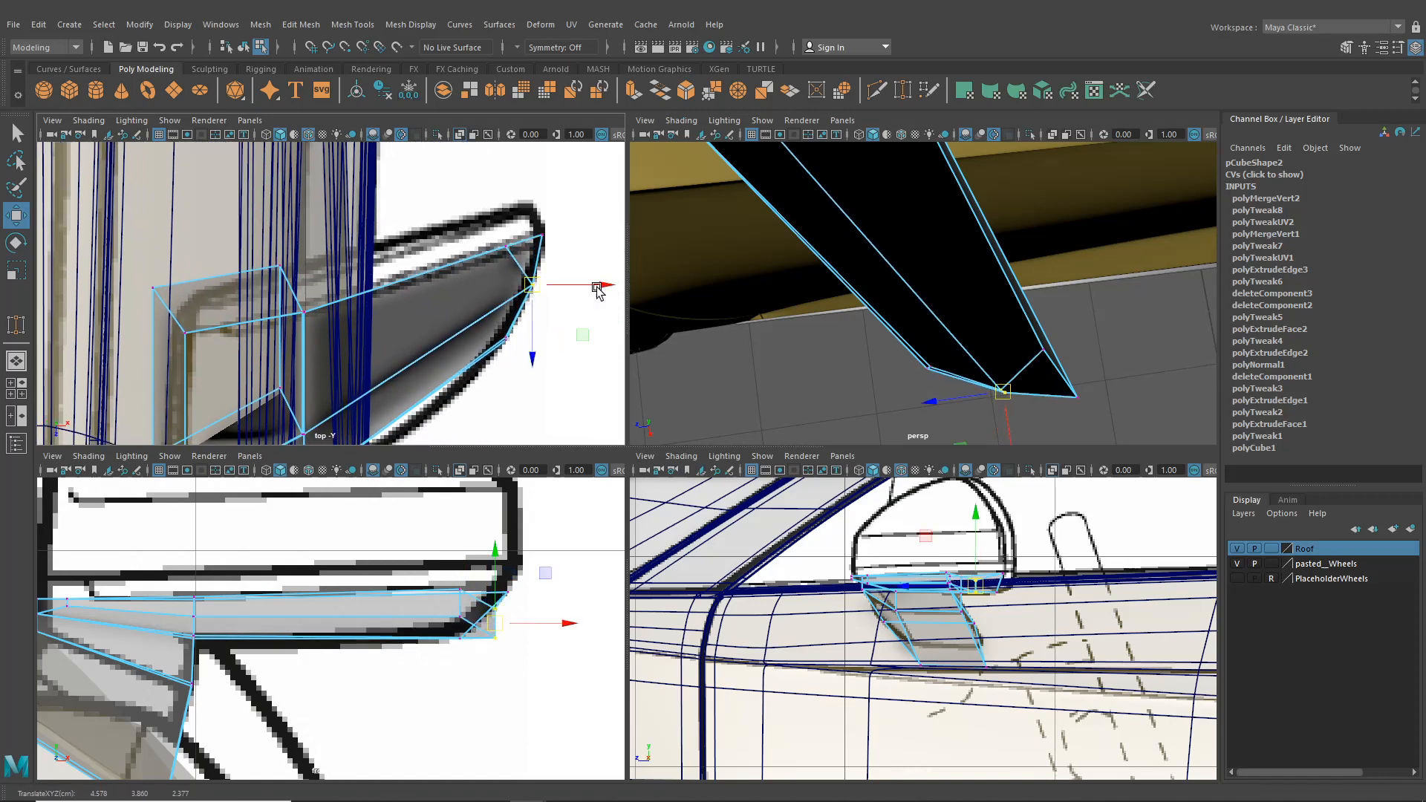
# - Place the outer end's rear bottom vertex at the mirror tip and lower it just beneath the upper tip vertex
pyautogui.keyDown('alt'); pyautogui.moveTo(966, 306); pyautogui.dragTo(929, 349); pyautogui.keyUp('alt')
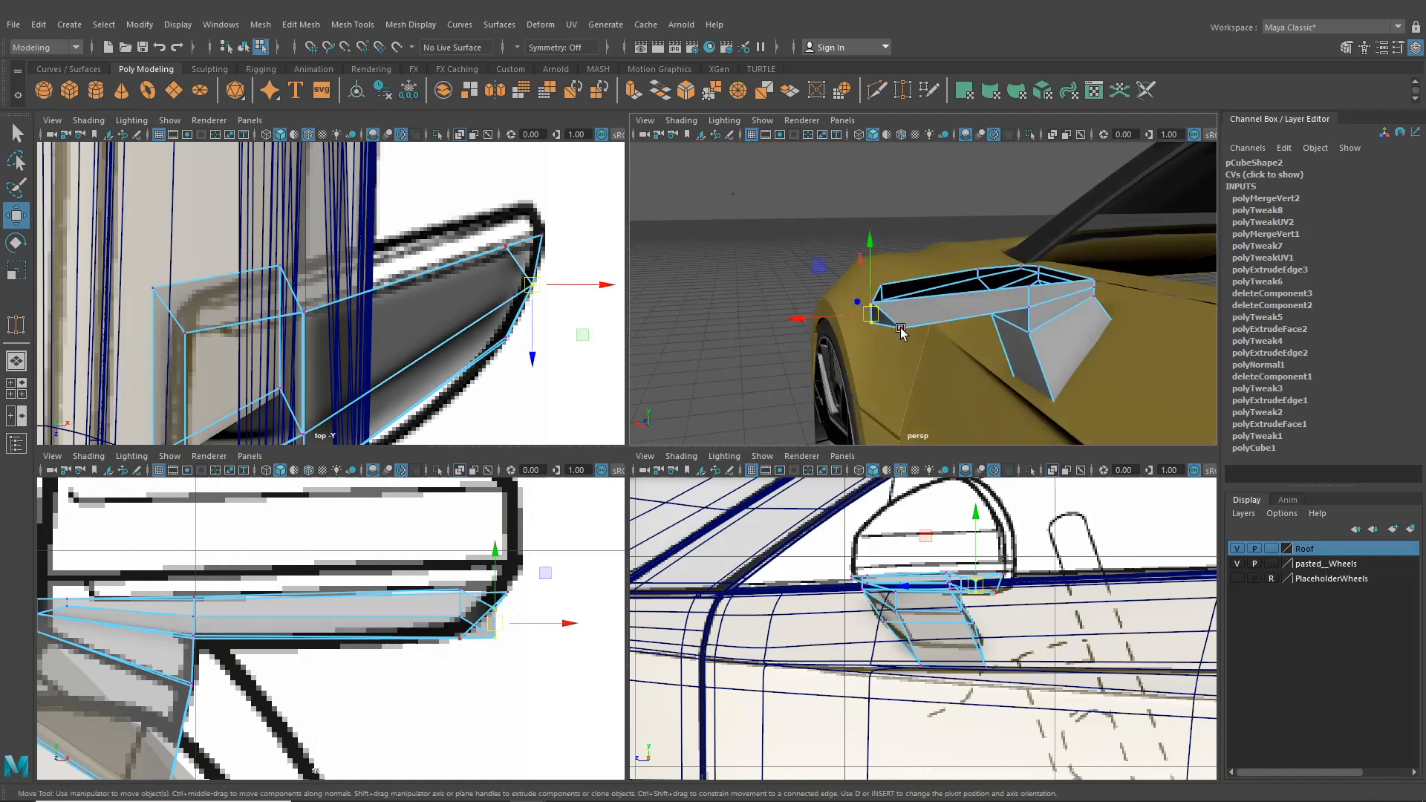
pyautogui.click(874, 301)
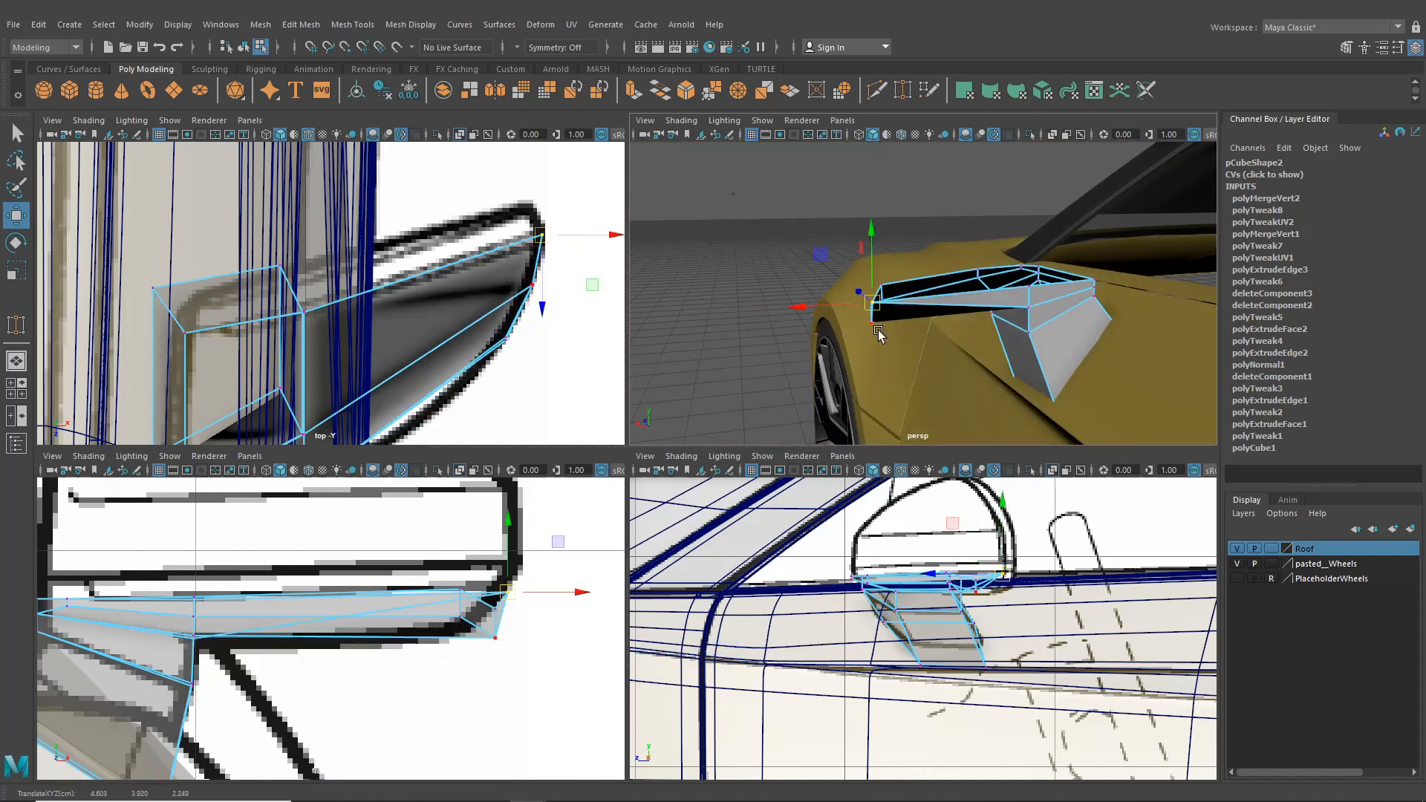
pyautogui.keyDown('alt'); pyautogui.moveTo(880, 334); pyautogui.dragTo(964, 318); pyautogui.keyUp('alt')
pyautogui.moveTo(947, 257); pyautogui.dragTo(966, 390)
pyautogui.keyDown('alt'); pyautogui.moveTo(548, 269); pyautogui.dragTo(518, 284, button='middle'); pyautogui.keyUp('alt')
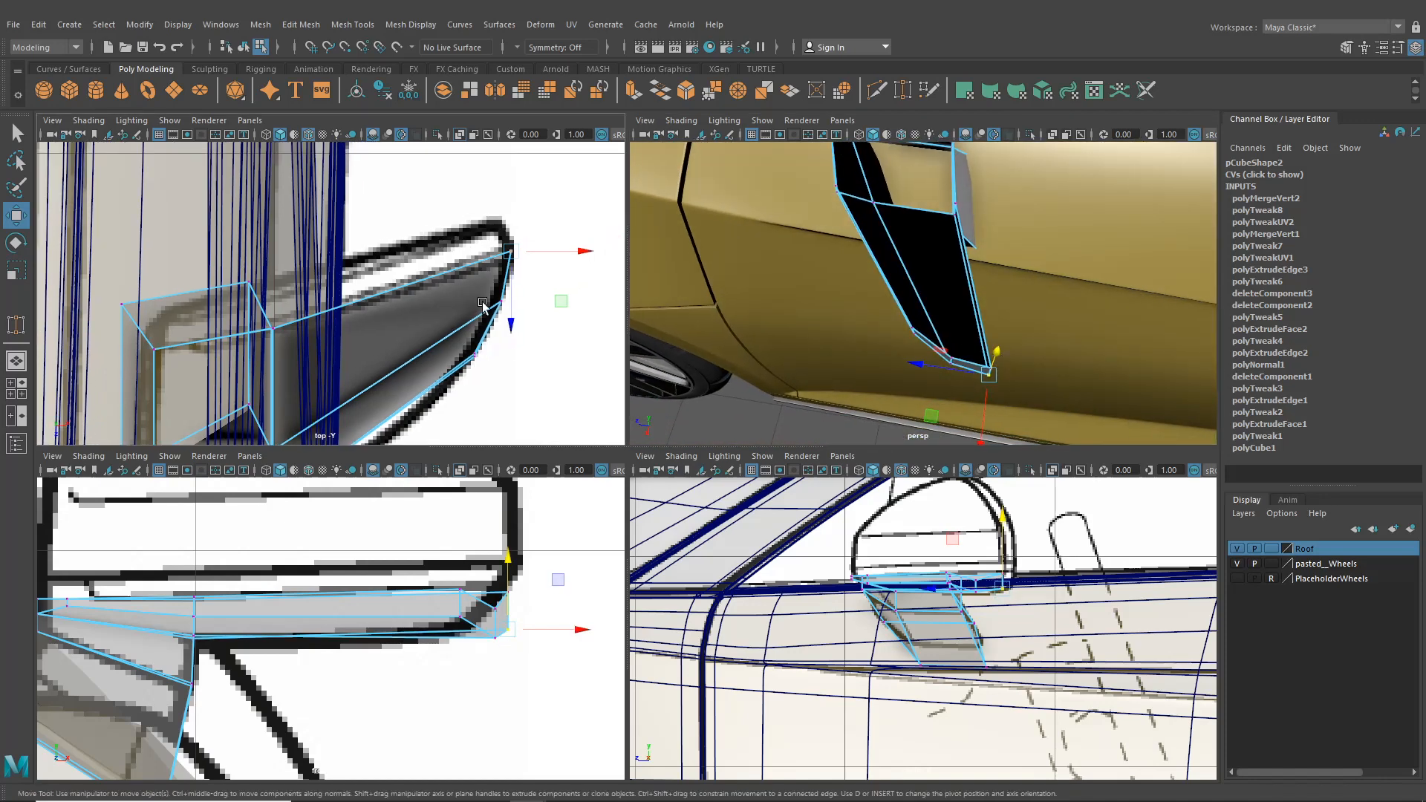
# - Raise the bottom vertices of the outer tip along Y toward the rounded blueprint corner in the front view
pyautogui.scroll(1, 518, 285)
pyautogui.keyDown('alt'); pyautogui.moveTo(498, 649); pyautogui.dragTo(496, 635, button='middle'); pyautogui.keyUp('alt')
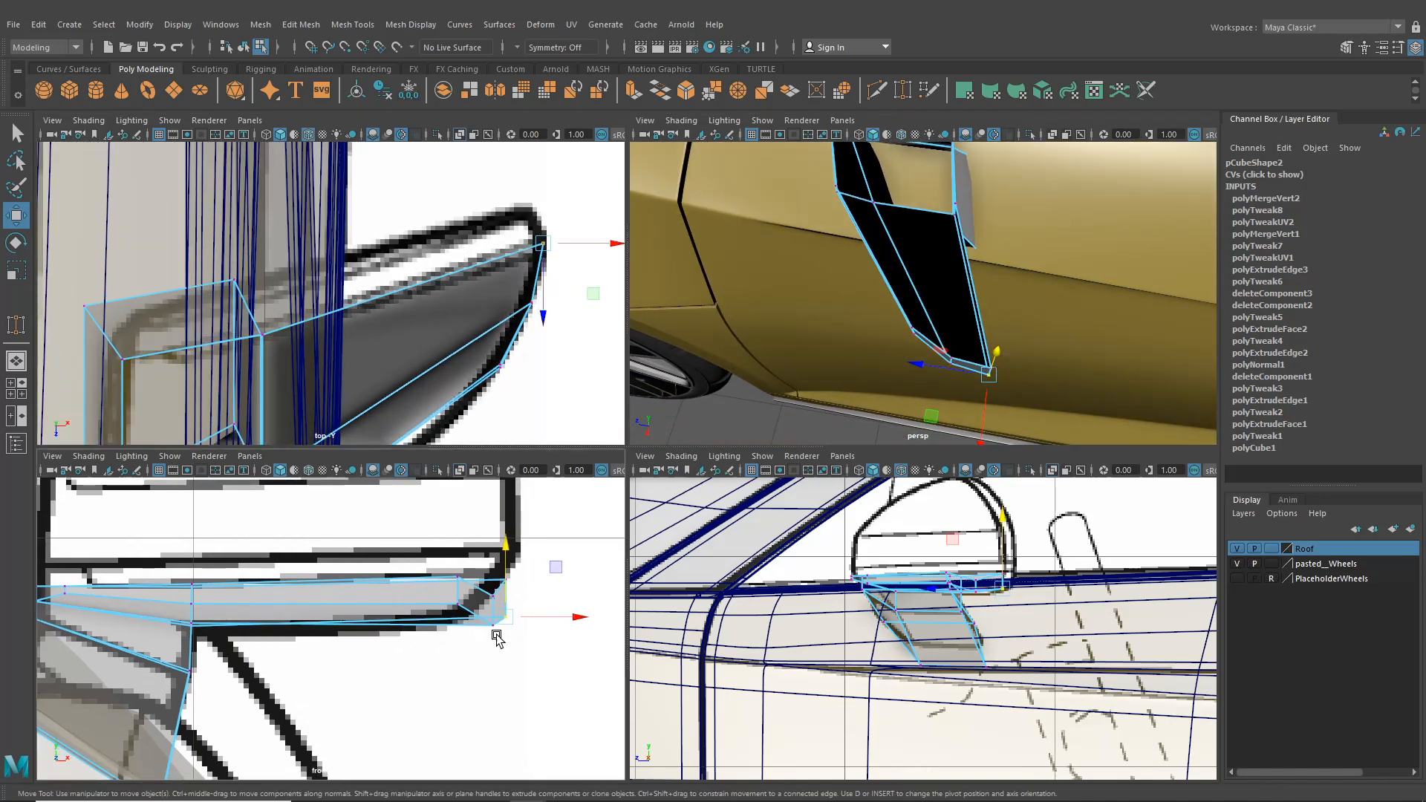
pyautogui.click(493, 596)
pyautogui.moveTo(491, 569); pyautogui.dragTo(490, 556)
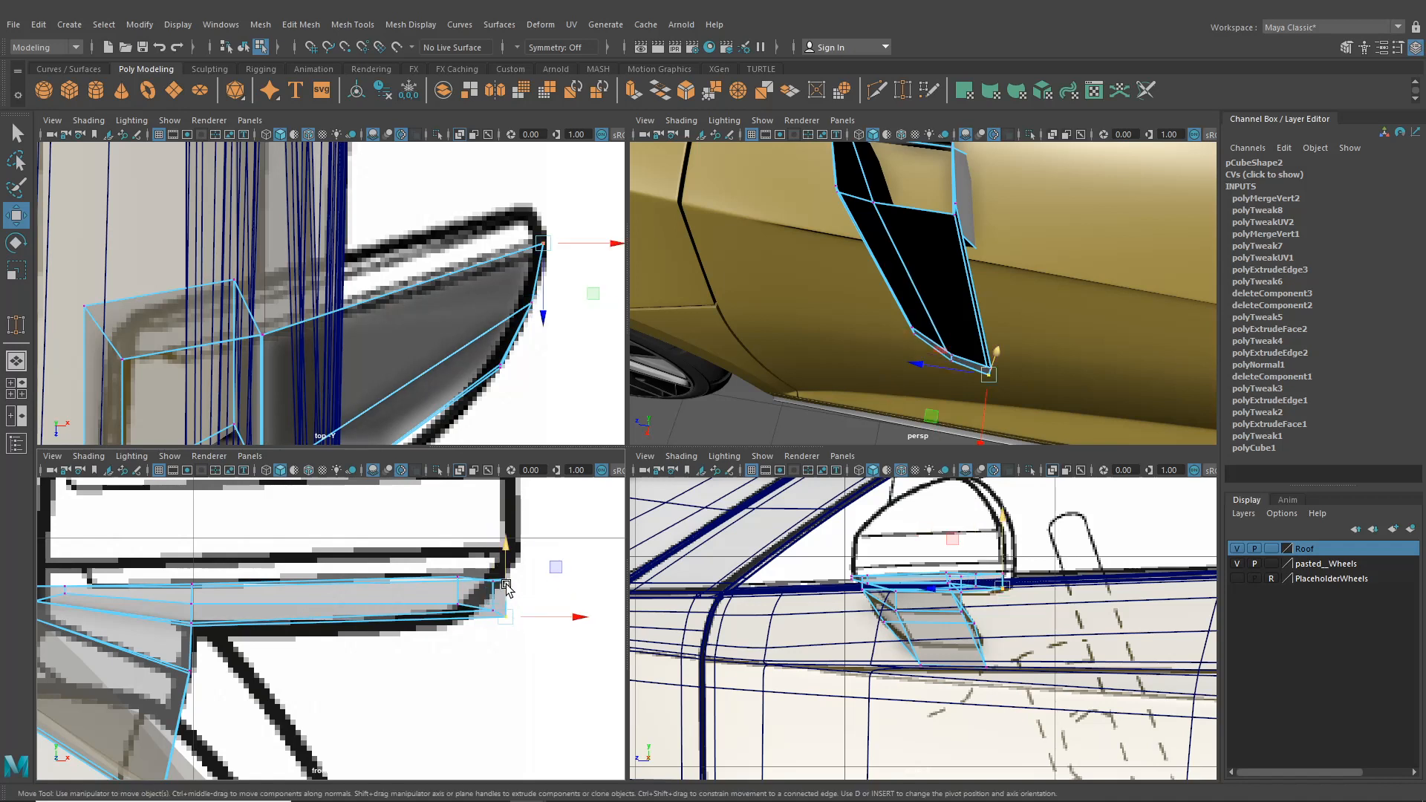
pyautogui.click(508, 577)
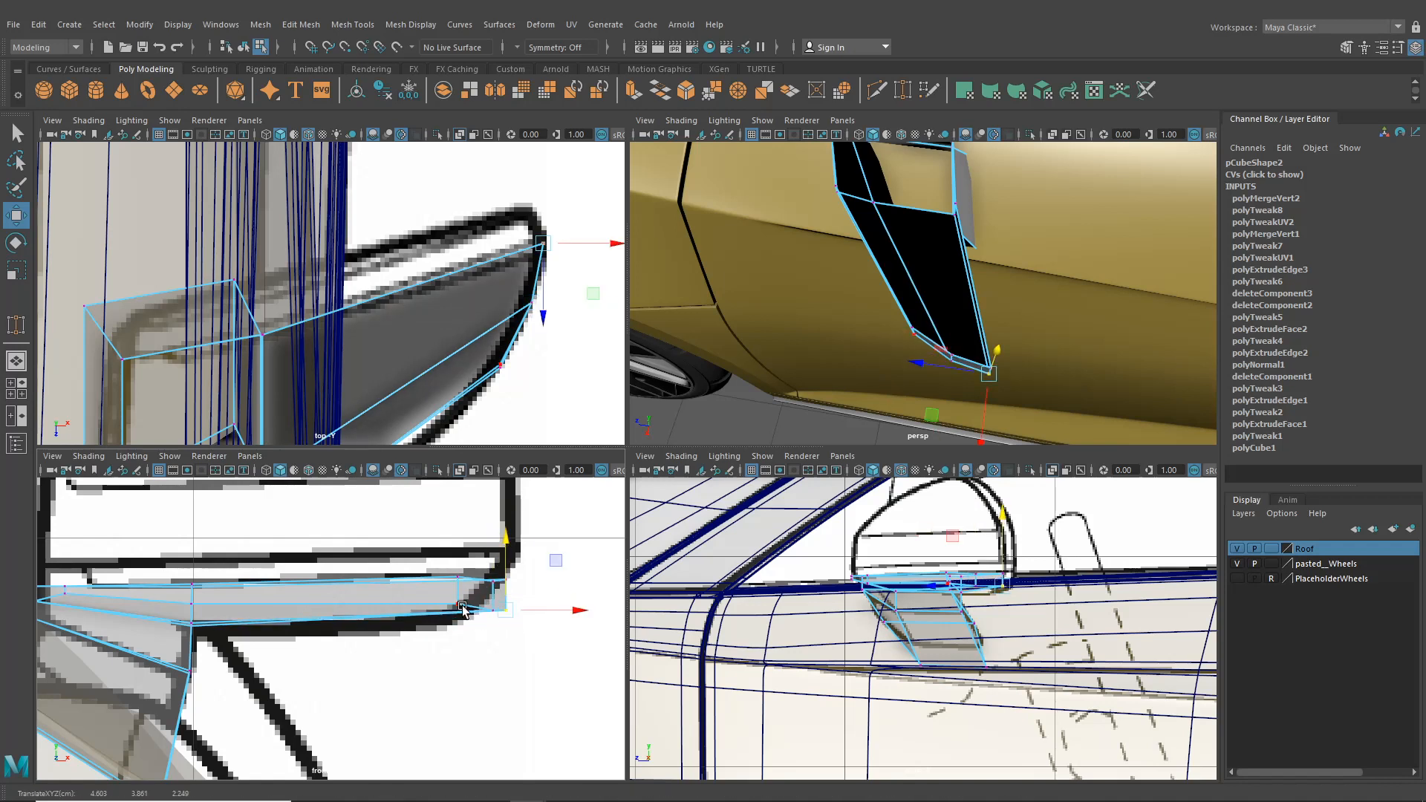
# - Shift the outer end's upper and lower vertices along X to fit the mirror's rounded corner in the front view
pyautogui.keyDown('alt'); pyautogui.moveTo(886, 367); pyautogui.dragTo(1076, 267); pyautogui.keyUp('alt')
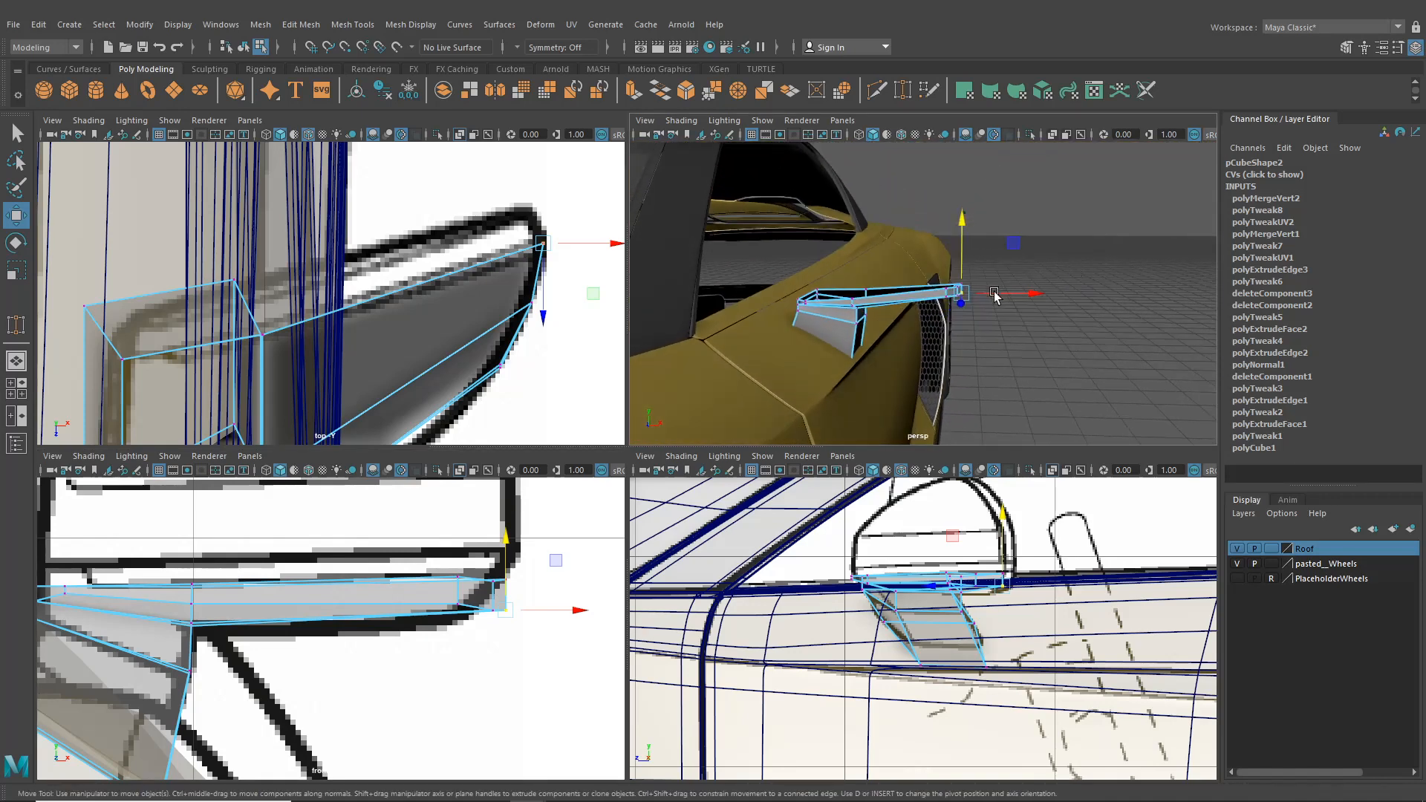
pyautogui.keyDown('alt'); pyautogui.moveTo(996, 295); pyautogui.dragTo(987, 335, button='middle'); pyautogui.keyUp('alt')
pyautogui.scroll(4, 984, 338)
pyautogui.click(949, 354)
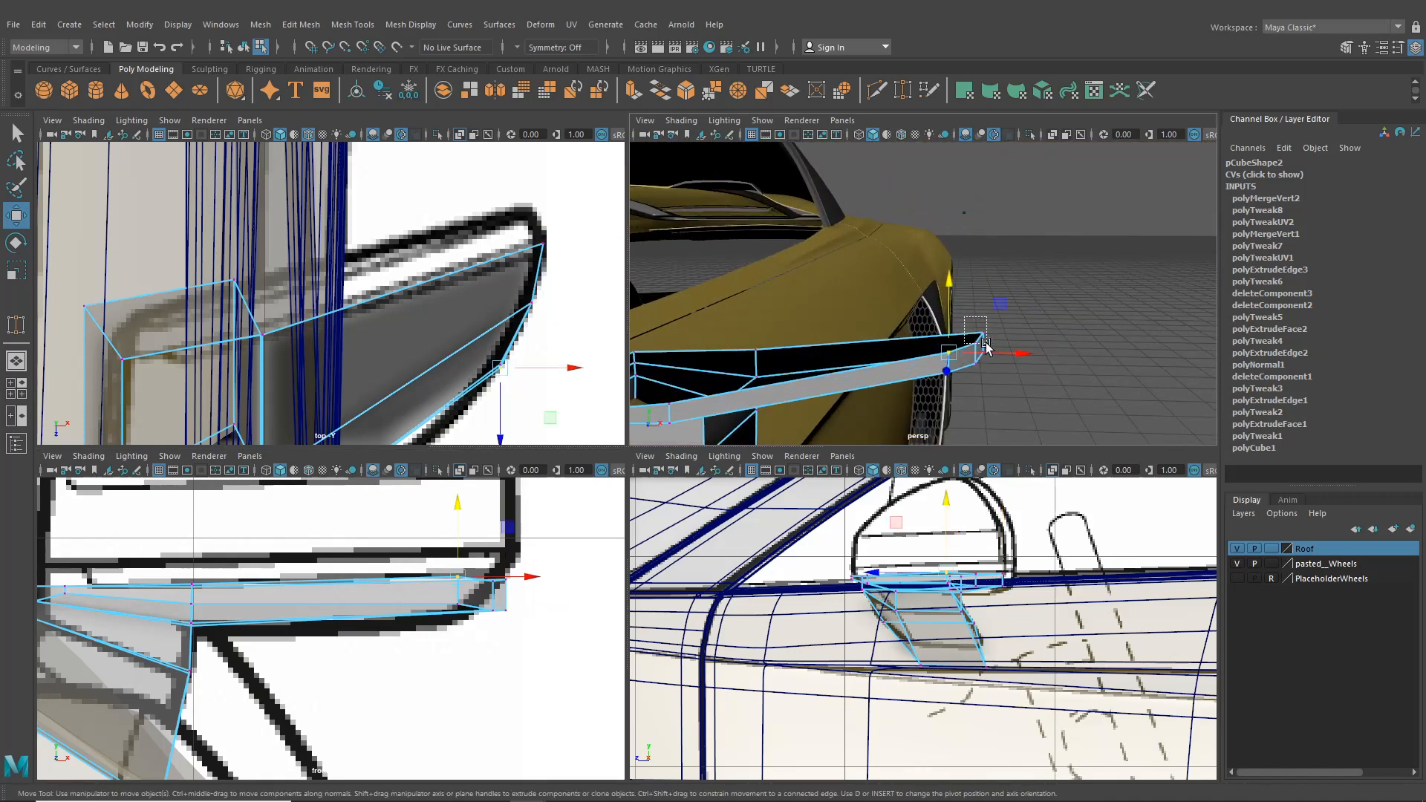
pyautogui.moveTo(548, 577); pyautogui.dragTo(579, 581)
pyautogui.moveTo(553, 637); pyautogui.dragTo(444, 594)
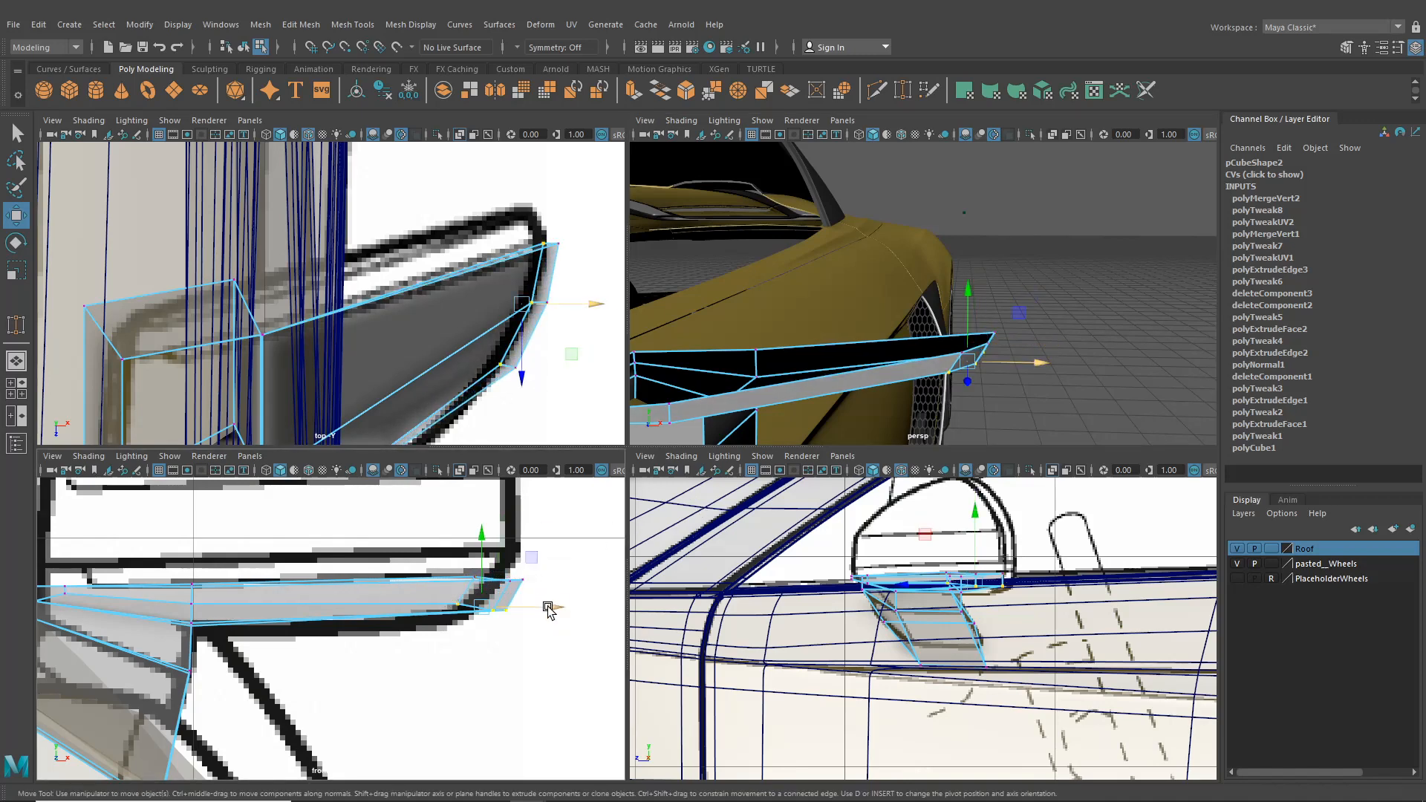
pyautogui.moveTo(549, 607); pyautogui.dragTo(537, 607)
pyautogui.moveTo(550, 625); pyautogui.dragTo(537, 596)
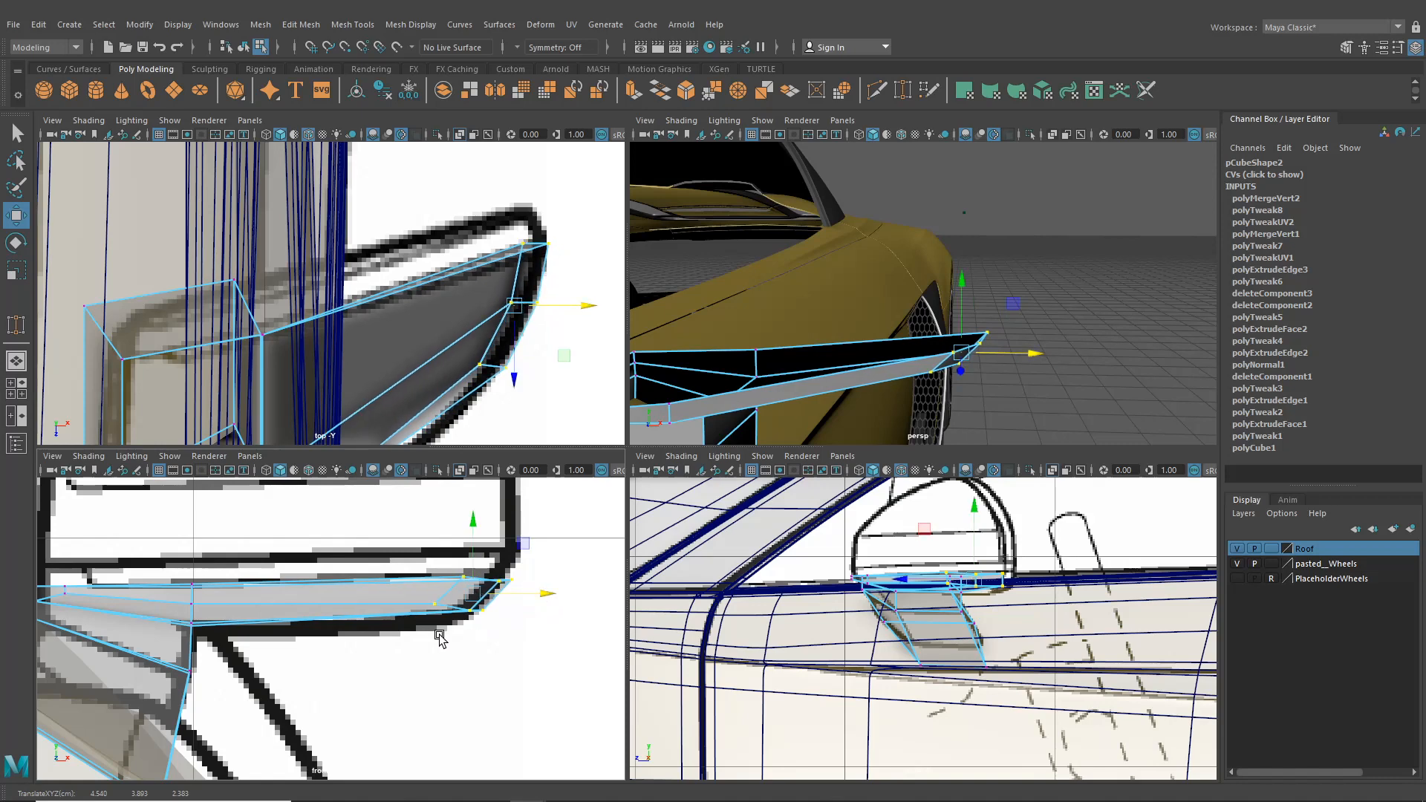
# - Lower the outer end's bottom vertices onto the lower line of the mirror outline in the front view
pyautogui.keyDown('alt'); pyautogui.moveTo(402, 628); pyautogui.dragTo(411, 630, button='middle'); pyautogui.keyUp('alt')
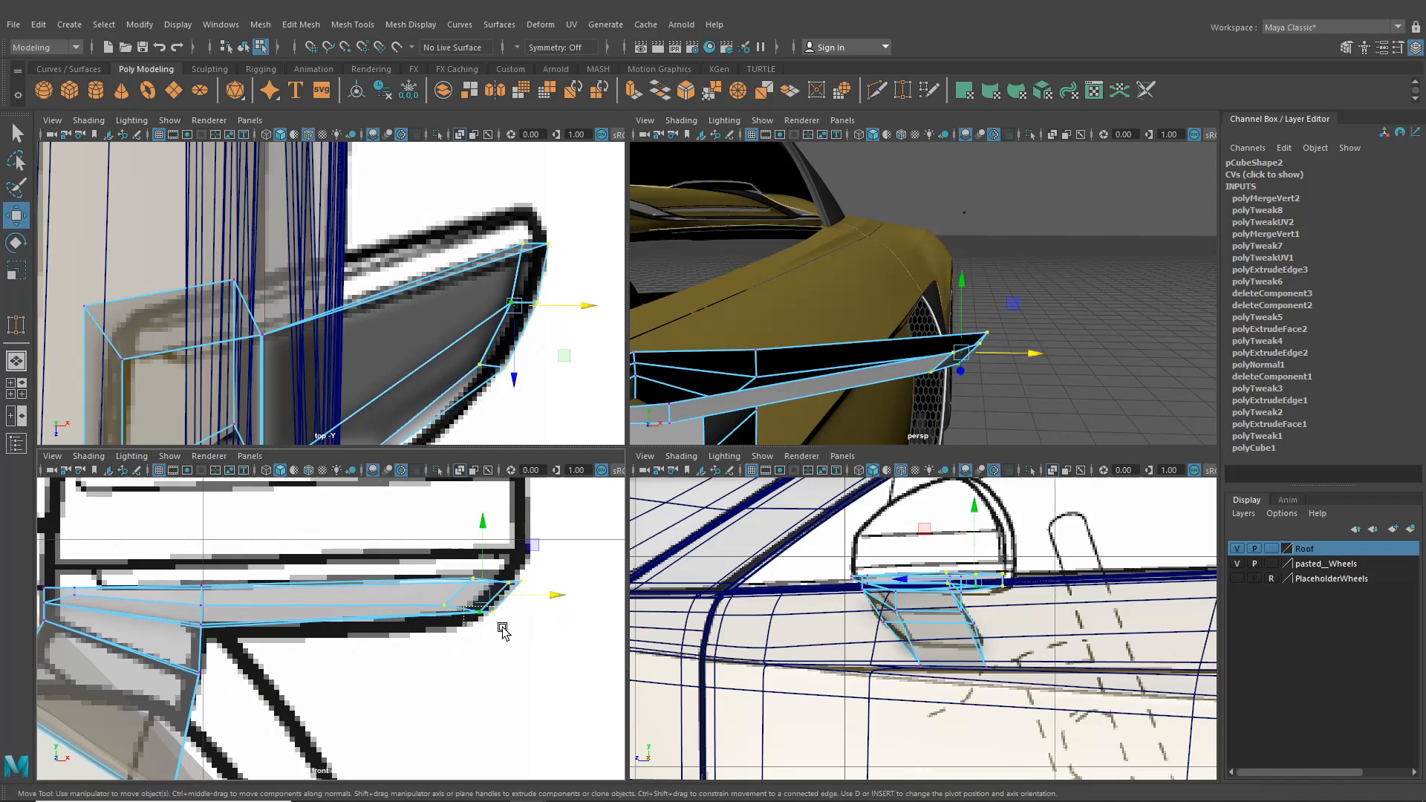
pyautogui.moveTo(503, 629); pyautogui.dragTo(504, 630)
pyautogui.moveTo(485, 579); pyautogui.dragTo(488, 592)
pyautogui.keyDown('alt'); pyautogui.moveTo(864, 414); pyautogui.dragTo(918, 345); pyautogui.keyUp('alt')
pyautogui.click(919, 342)
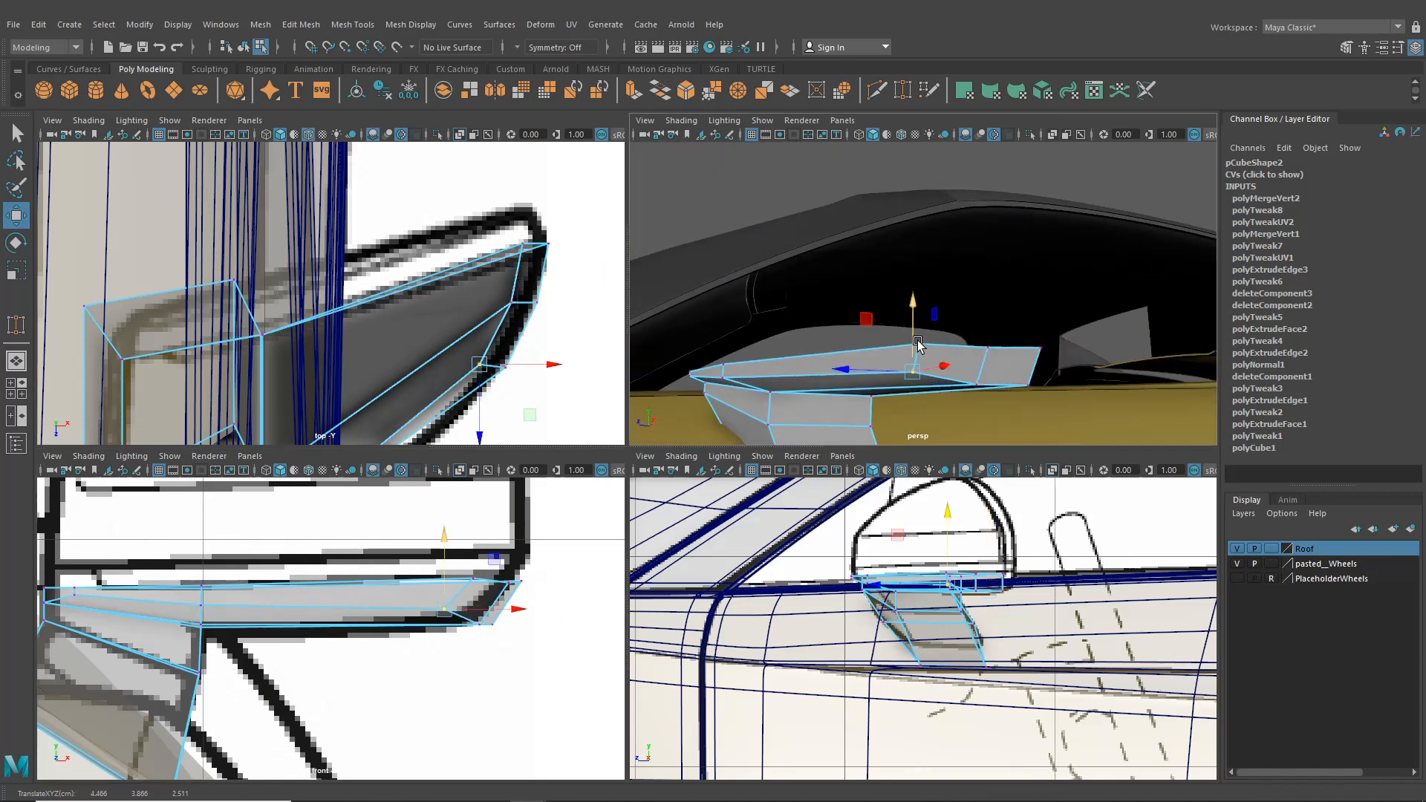
# - Delete the rear side faces of the mirror extension and the adjoining foot rim
pyautogui.keyDown('alt'); pyautogui.moveTo(917, 343); pyautogui.dragTo(914, 359, button='right'); pyautogui.keyUp('alt')
pyautogui.keyDown('alt'); pyautogui.moveTo(914, 359); pyautogui.dragTo(729, 379); pyautogui.keyUp('alt')
pyautogui.keyDown('alt'); pyautogui.moveTo(729, 379); pyautogui.dragTo(942, 347, button='right'); pyautogui.keyUp('alt')
pyautogui.keyDown('alt'); pyautogui.moveTo(942, 347); pyautogui.dragTo(883, 347, button='middle'); pyautogui.keyUp('alt')
pyautogui.keyDown('alt'); pyautogui.moveTo(883, 348); pyautogui.dragTo(946, 352, button='right'); pyautogui.keyUp('alt')
pyautogui.keyDown('alt'); pyautogui.moveTo(946, 352); pyautogui.dragTo(887, 339, button='middle'); pyautogui.keyUp('alt')
pyautogui.moveTo(875, 338); pyautogui.dragTo(875, 298, button='right')
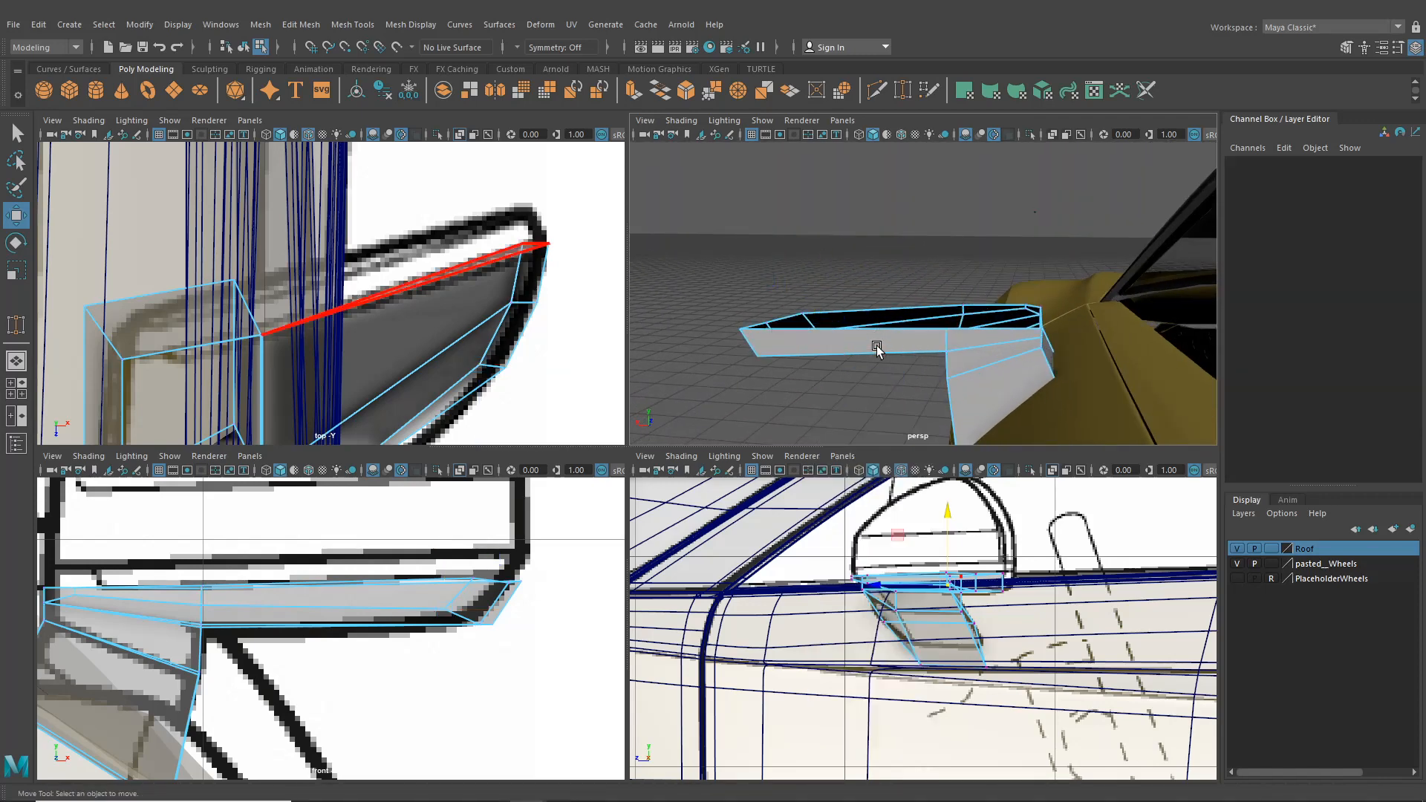
pyautogui.doubleClick(983, 331)
pyautogui.keyDown('shift'); pyautogui.click(983, 332); pyautogui.keyUp('shift')
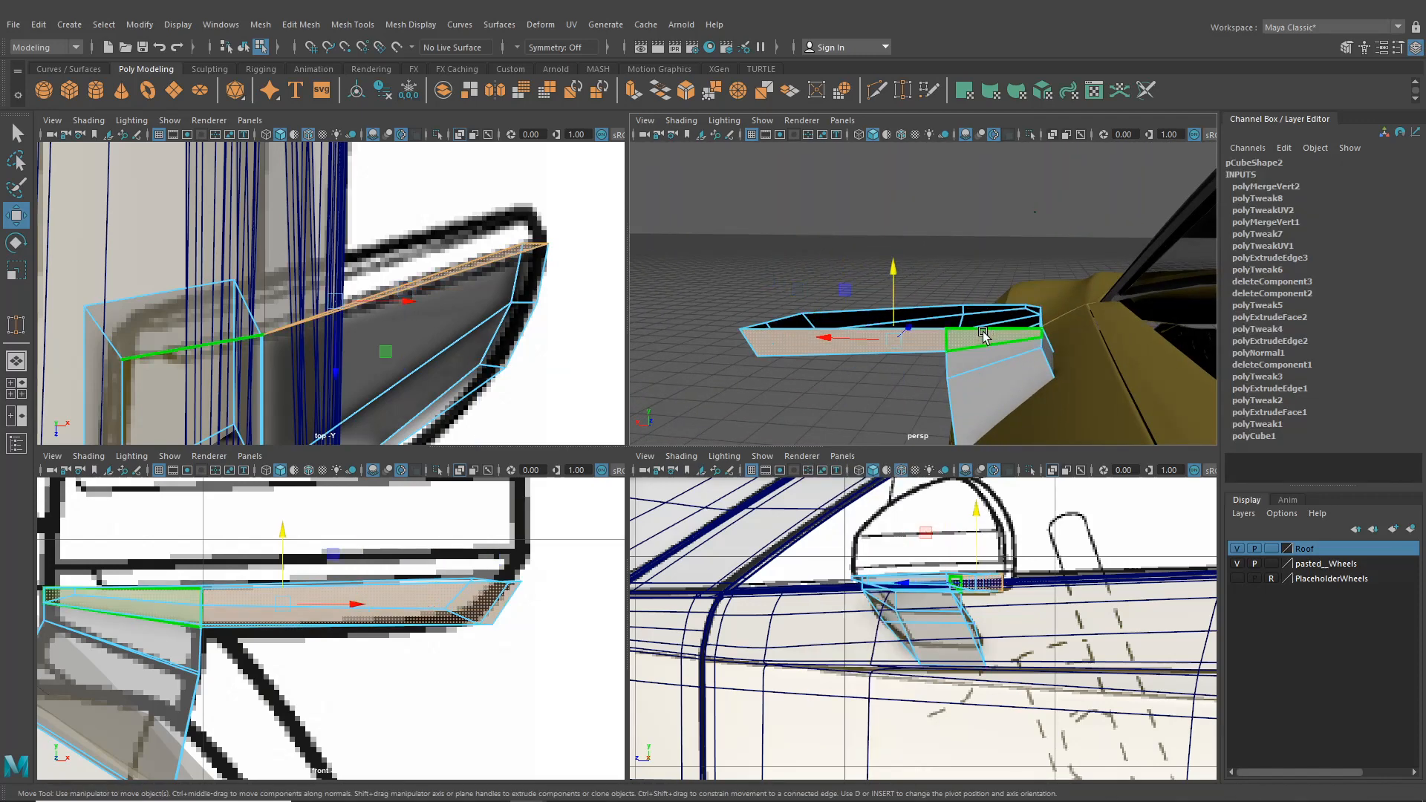
pyautogui.press('Delete')
# - Extrude the upper edges along the front of the rim and extension, out to the tip, upward by 0.045
pyautogui.keyDown('alt'); pyautogui.moveTo(969, 336); pyautogui.dragTo(438, 539); pyautogui.keyUp('alt')
pyautogui.moveTo(360, 378); pyautogui.dragTo(363, 340, button='right')
pyautogui.keyDown('alt'); pyautogui.moveTo(240, 598); pyautogui.dragTo(378, 596, button='middle'); pyautogui.keyUp('alt')
pyautogui.click(223, 589)
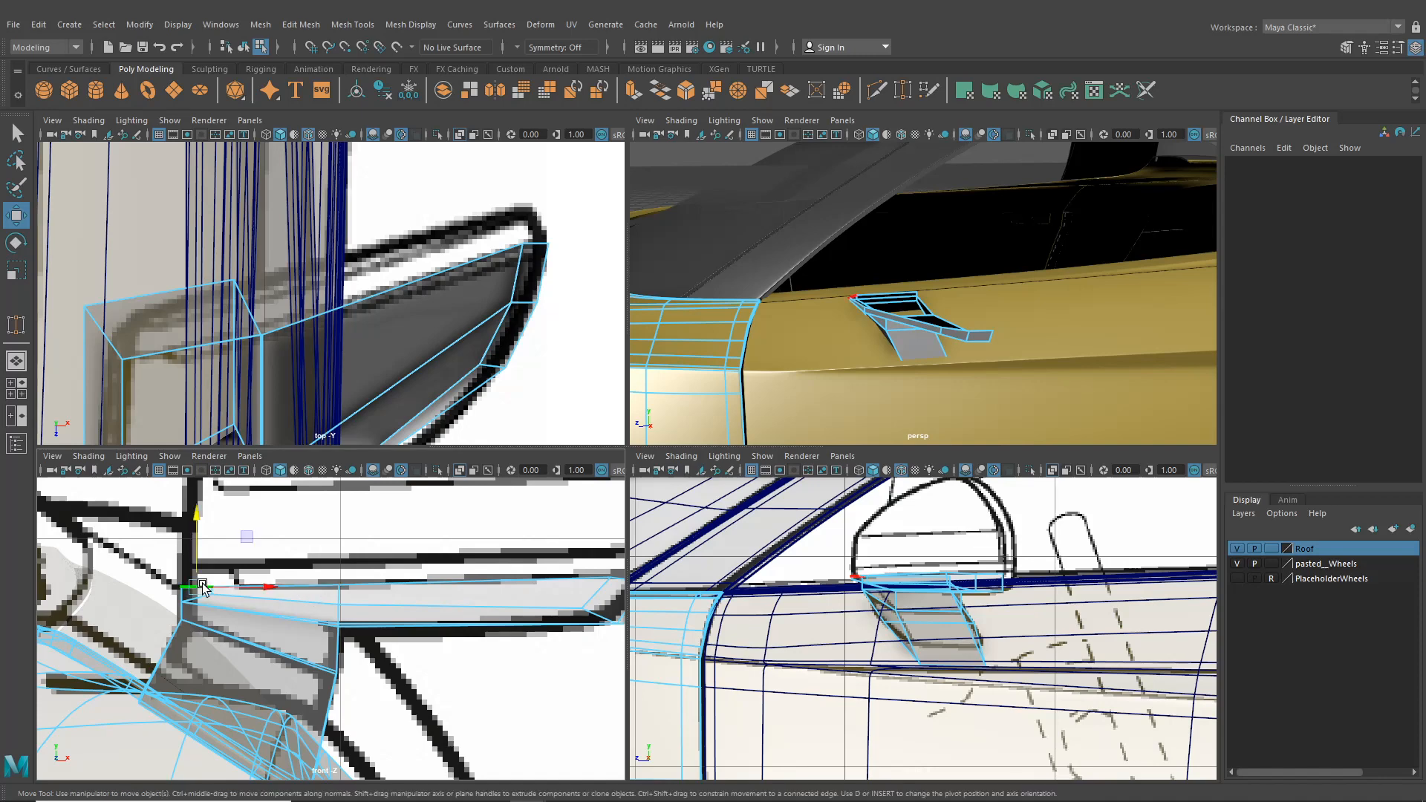
pyautogui.keyDown('alt'); pyautogui.moveTo(792, 316); pyautogui.dragTo(939, 302); pyautogui.keyUp('alt')
pyautogui.scroll(5, 939, 302)
pyautogui.keyDown('alt'); pyautogui.moveTo(939, 302); pyautogui.dragTo(917, 337, button='middle'); pyautogui.keyUp('alt')
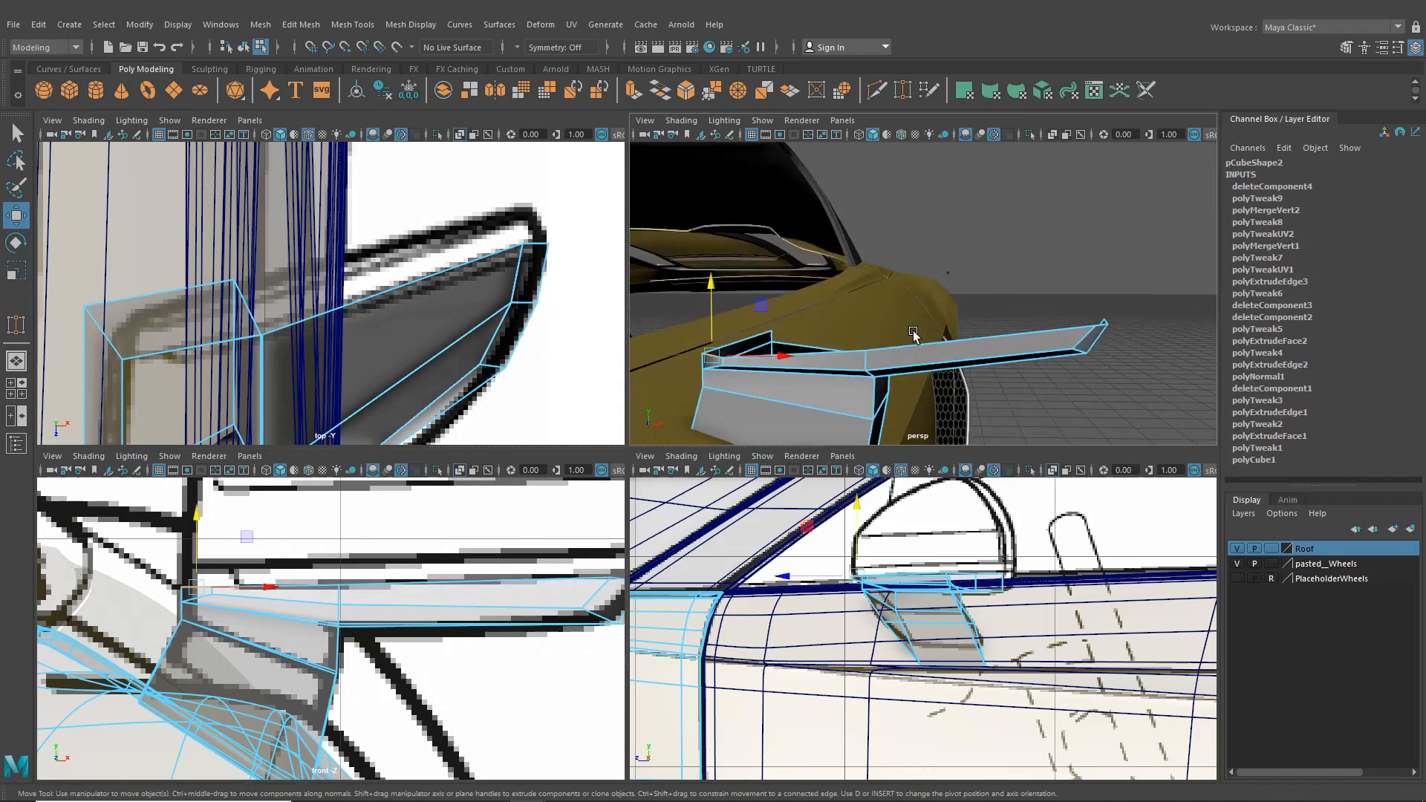
pyautogui.keyDown('alt'); pyautogui.moveTo(917, 337); pyautogui.dragTo(1099, 365); pyautogui.keyUp('alt')
pyautogui.click(902, 325)
pyautogui.keyDown('shift'); pyautogui.click(1100, 365); pyautogui.keyUp('shift')
pyautogui.keyDown('shift'); pyautogui.click(1159, 357); pyautogui.keyUp('shift')
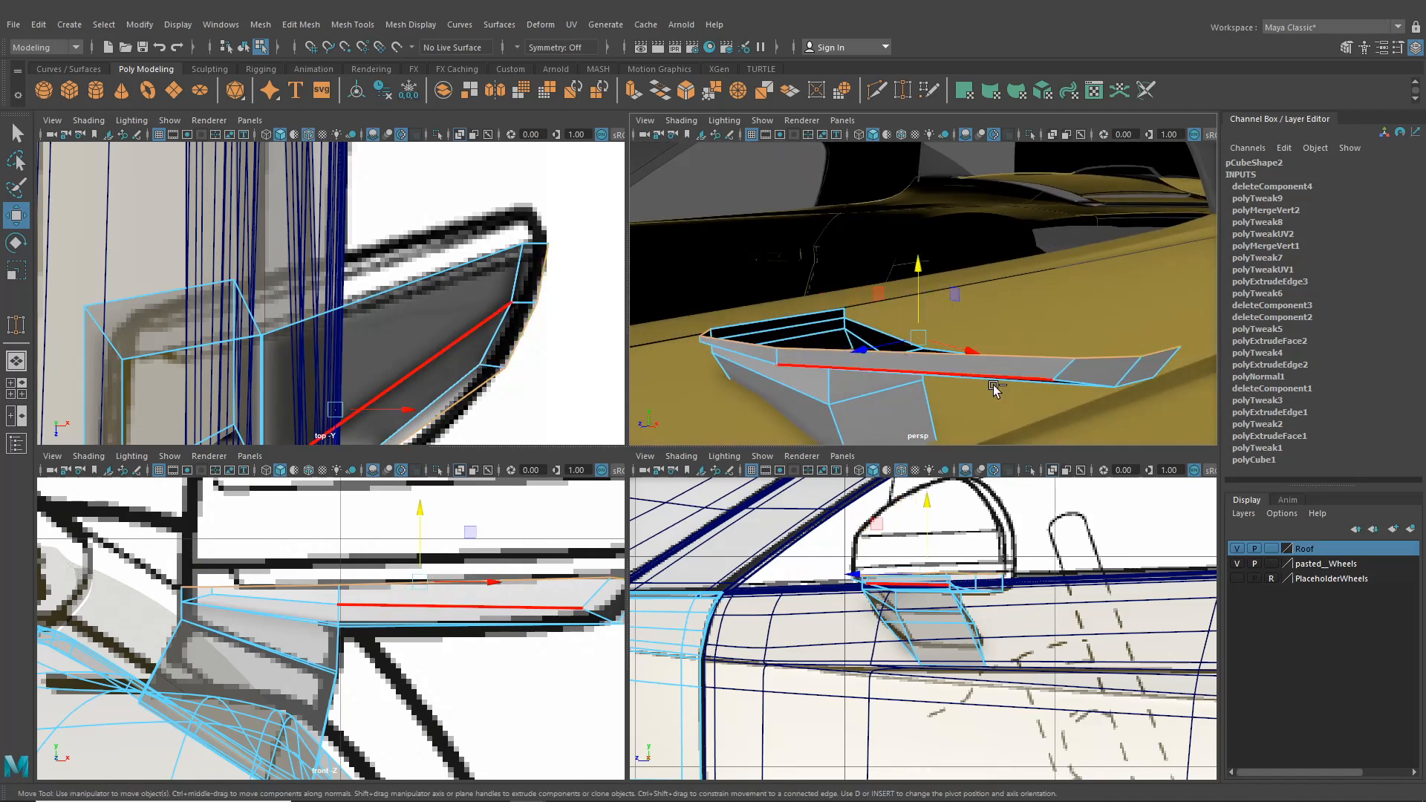
pyautogui.hotkey('ctrl', 'e')
pyautogui.click(289, 498)
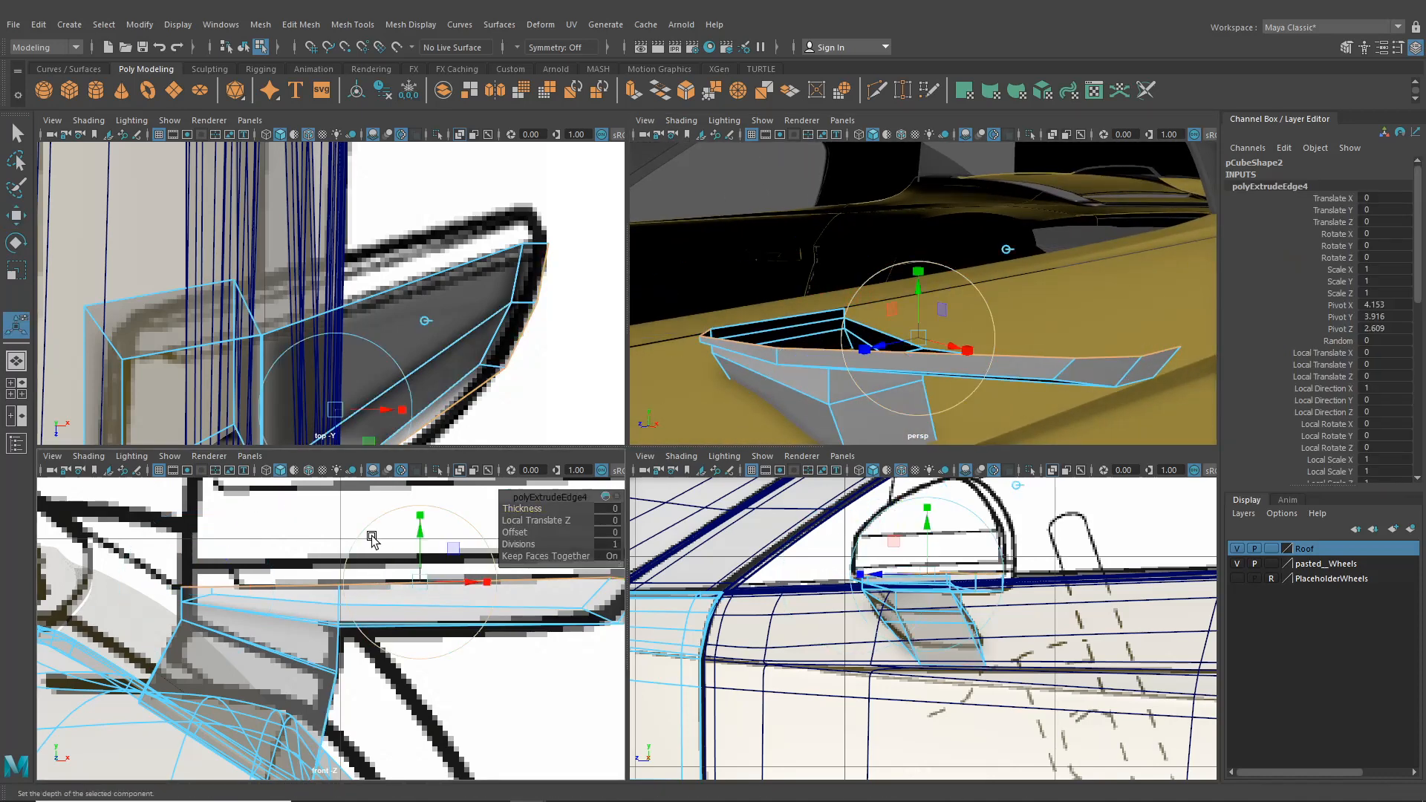
pyautogui.moveTo(425, 538); pyautogui.dragTo(425, 532)
pyautogui.keyDown('alt'); pyautogui.moveTo(425, 531); pyautogui.dragTo(271, 578, button='middle'); pyautogui.keyUp('alt')
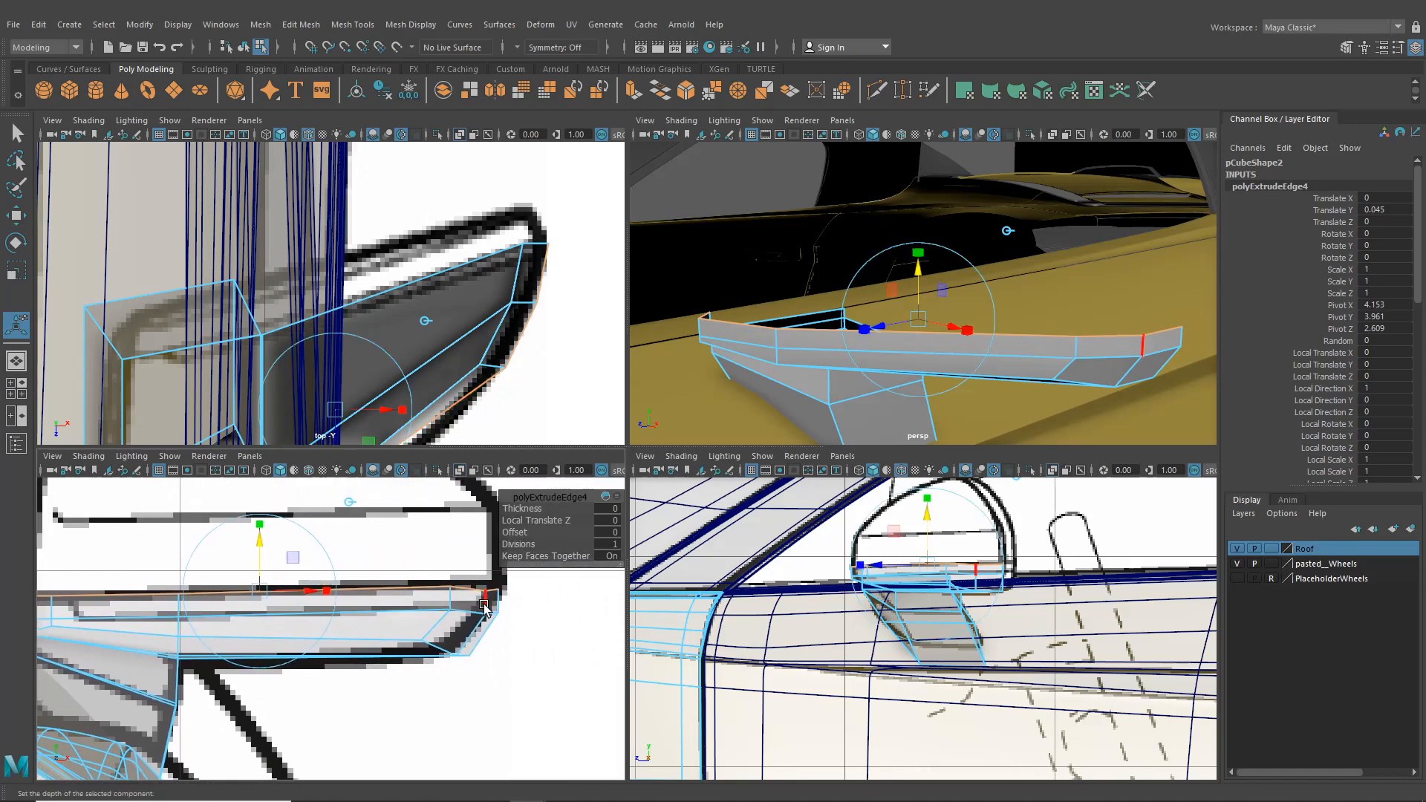
# - Adjust the height of the upper tip vertices to fit the end of the mirror outline in the front view
pyautogui.moveTo(484, 377); pyautogui.dragTo(437, 473, button='right')
pyautogui.click(446, 469)
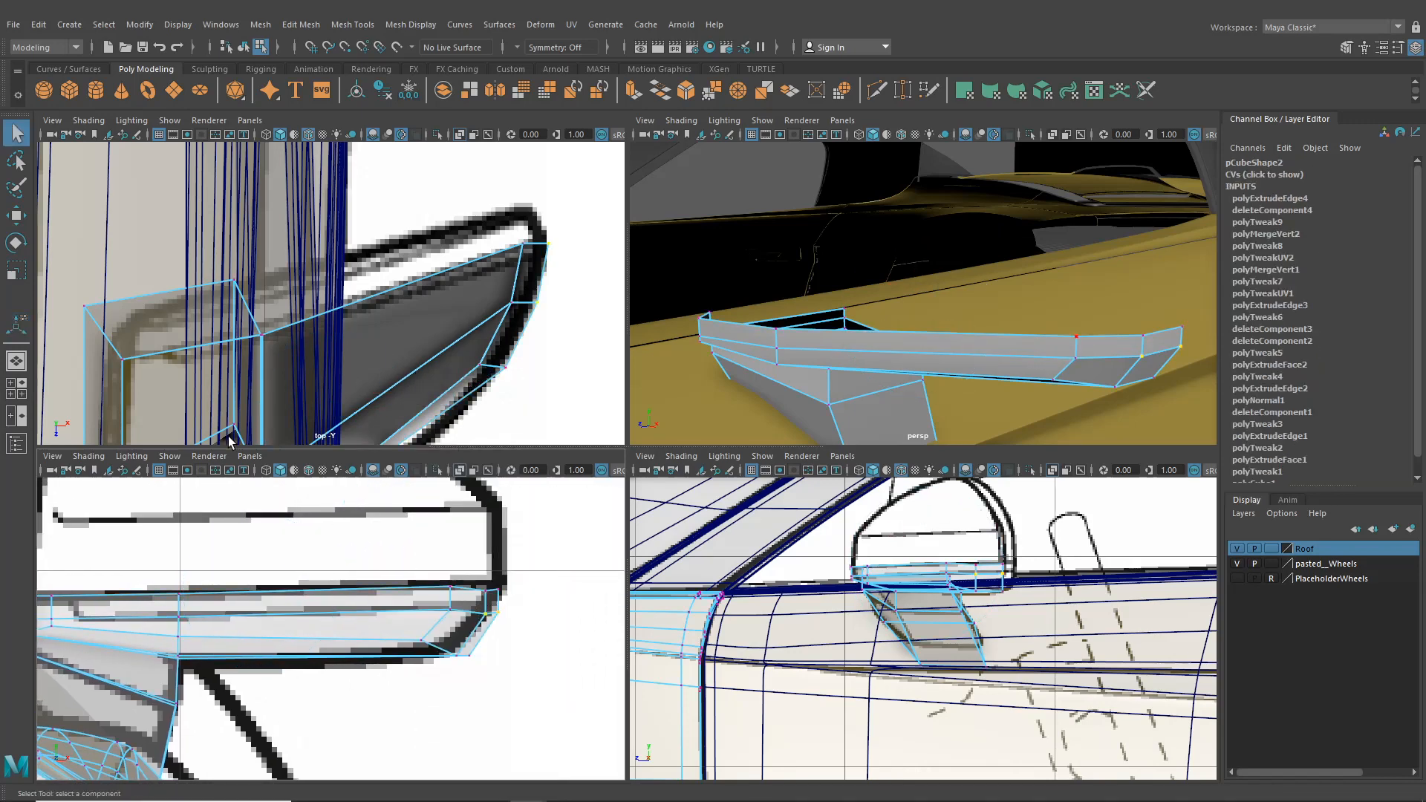
pyautogui.click(16, 215)
pyautogui.moveTo(492, 553); pyautogui.dragTo(494, 552)
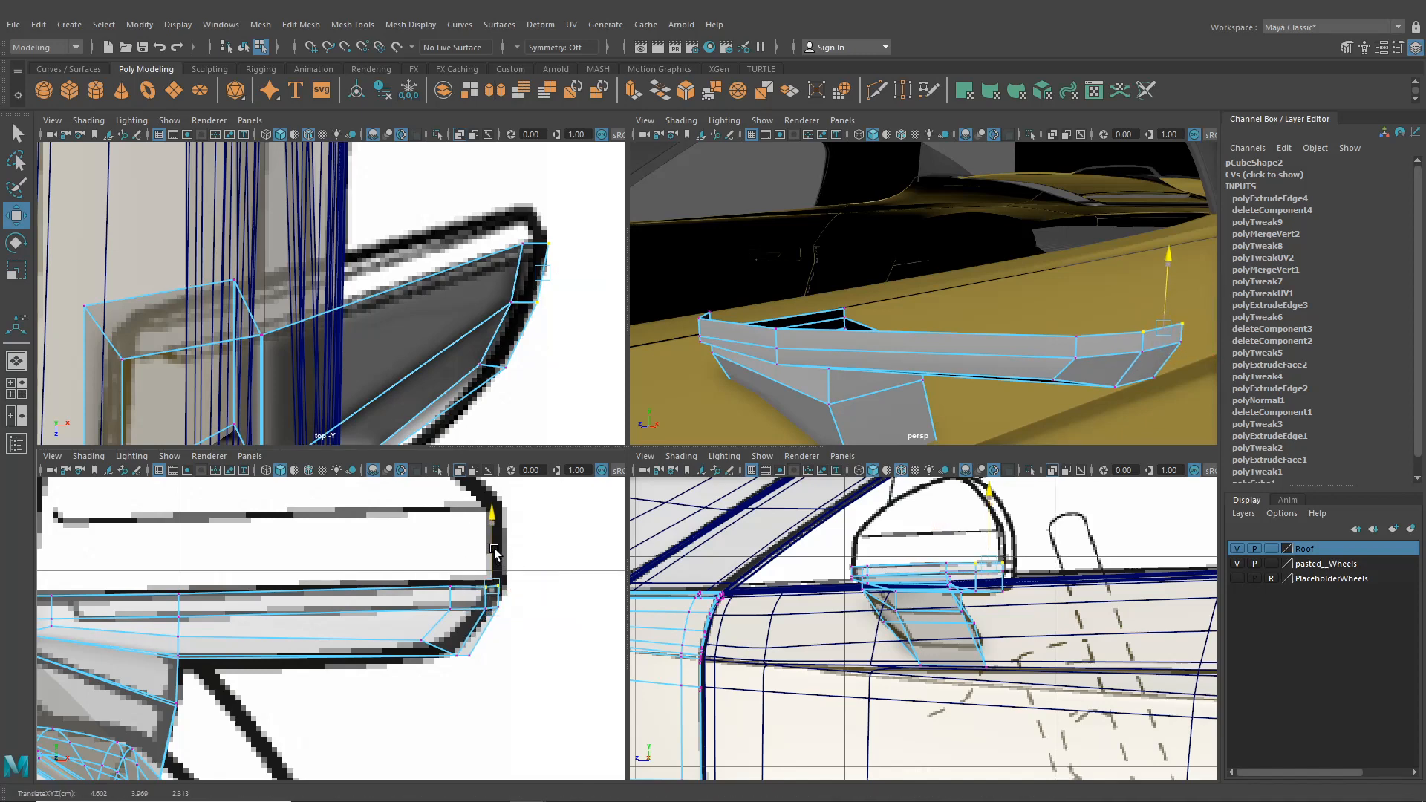
pyautogui.keyDown('alt'); pyautogui.moveTo(480, 599); pyautogui.dragTo(600, 603, button='middle'); pyautogui.keyUp('alt')
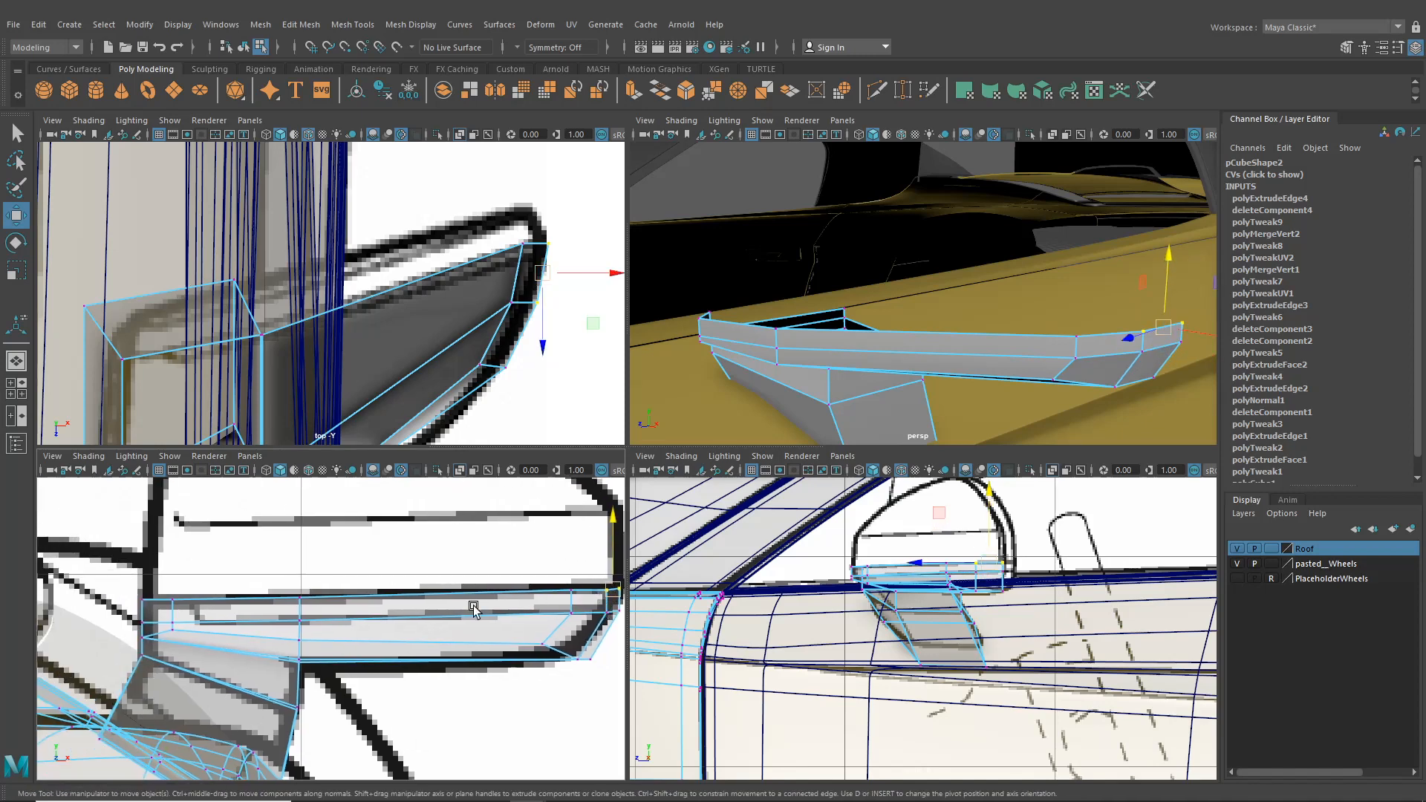
# - Shift the newly extruded upper edges of the rim's front side along Z to fit the side view
pyautogui.moveTo(473, 603); pyautogui.dragTo(455, 356, button='right')
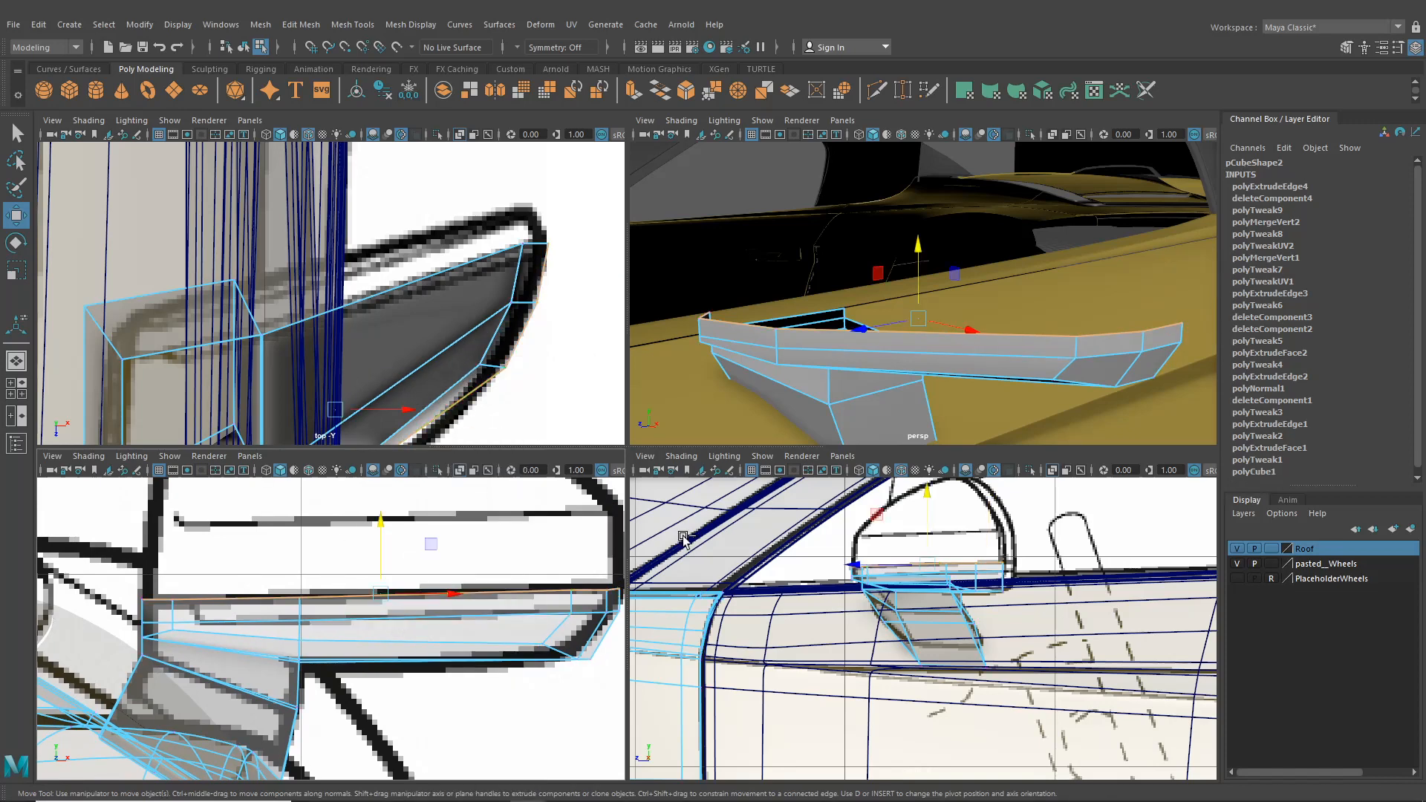
pyautogui.keyDown('alt'); pyautogui.moveTo(884, 385); pyautogui.dragTo(787, 377); pyautogui.keyUp('alt')
pyautogui.scroll(4, 841, 569)
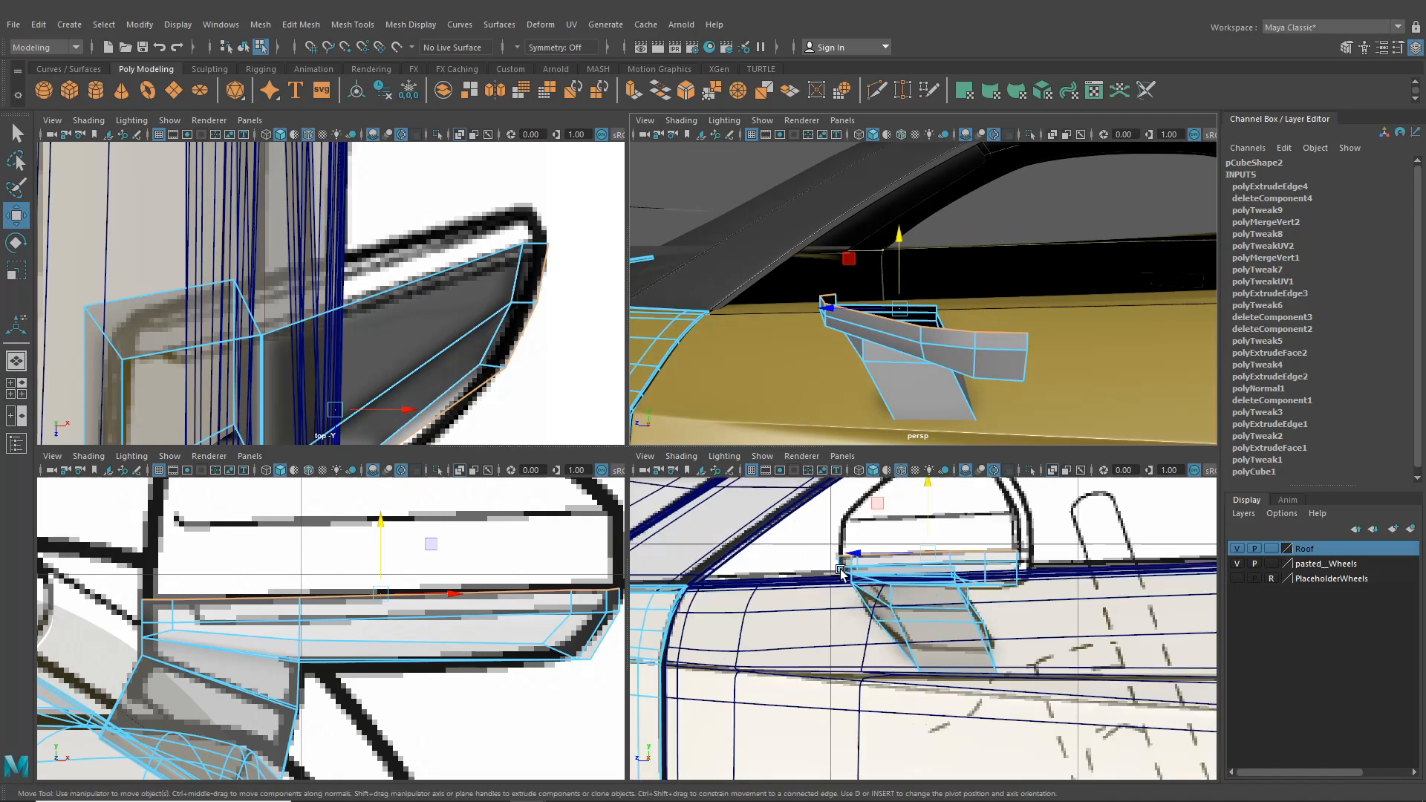
pyautogui.keyDown('alt'); pyautogui.moveTo(848, 527); pyautogui.dragTo(856, 550, button='middle'); pyautogui.keyUp('alt')
pyautogui.scroll(2, 856, 549)
pyautogui.click(868, 532)
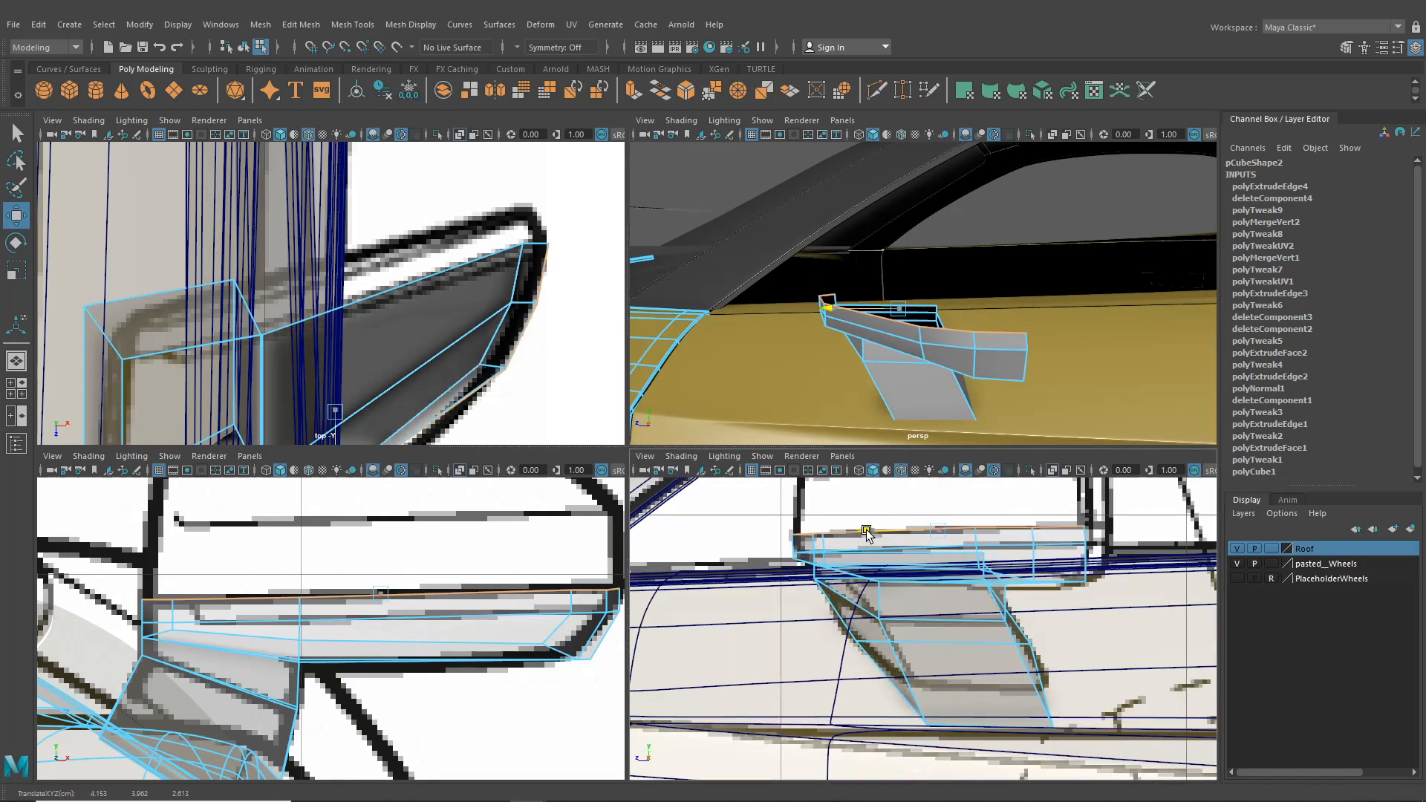
# - Shift the lower front edge of the mirror extension along Z in the side view
pyautogui.rightClick(879, 321)
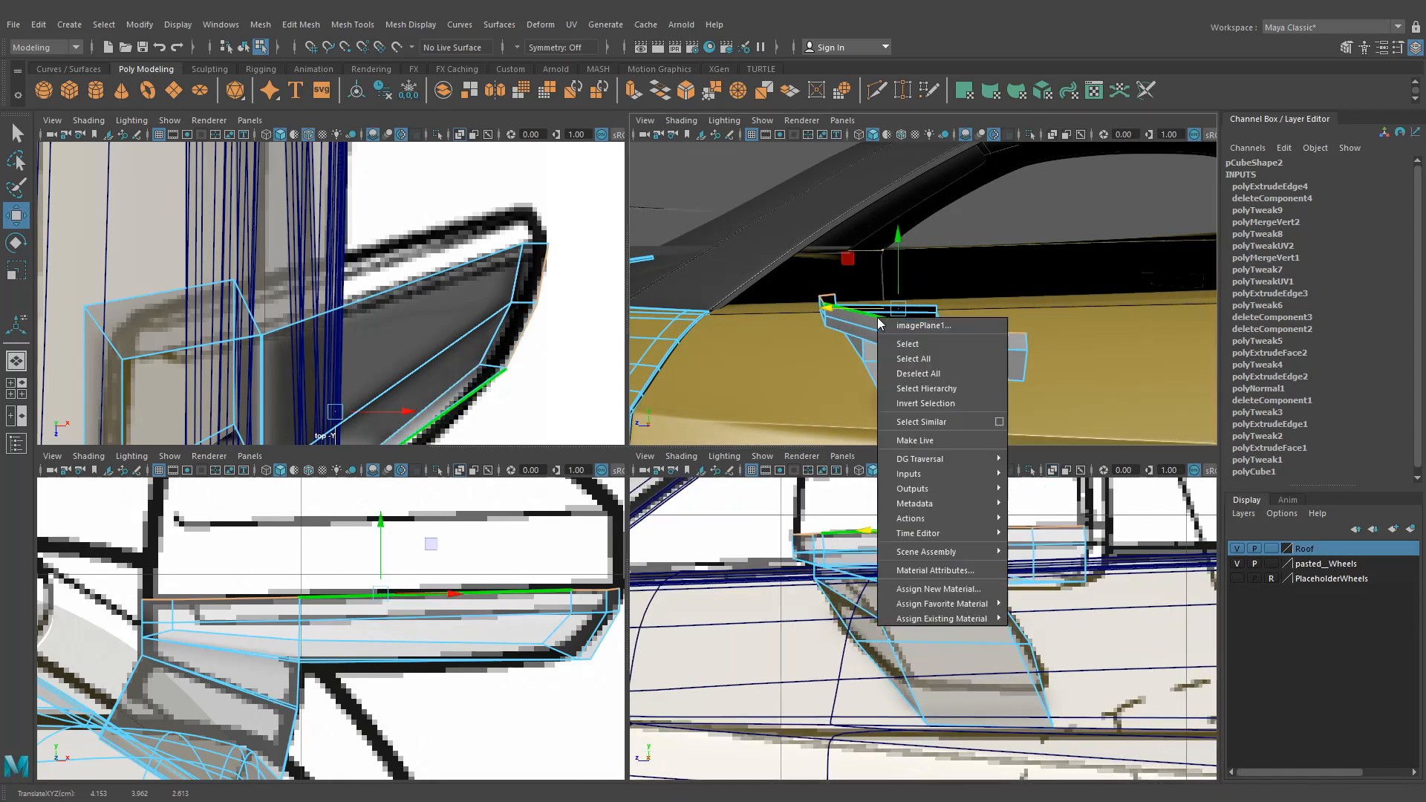
pyautogui.click(854, 334)
pyautogui.keyDown('alt'); pyautogui.moveTo(848, 364); pyautogui.dragTo(858, 344); pyautogui.keyUp('alt')
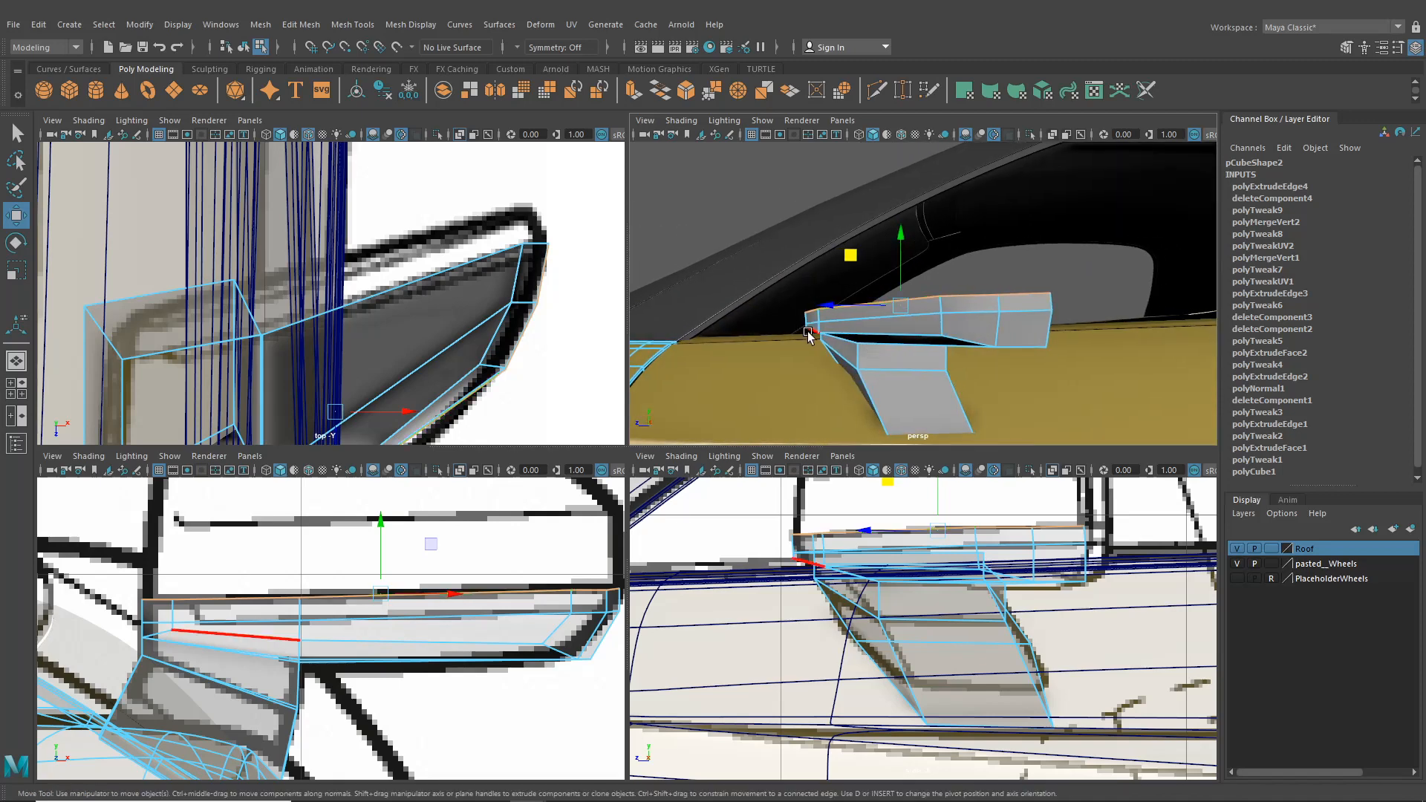
pyautogui.click(853, 340)
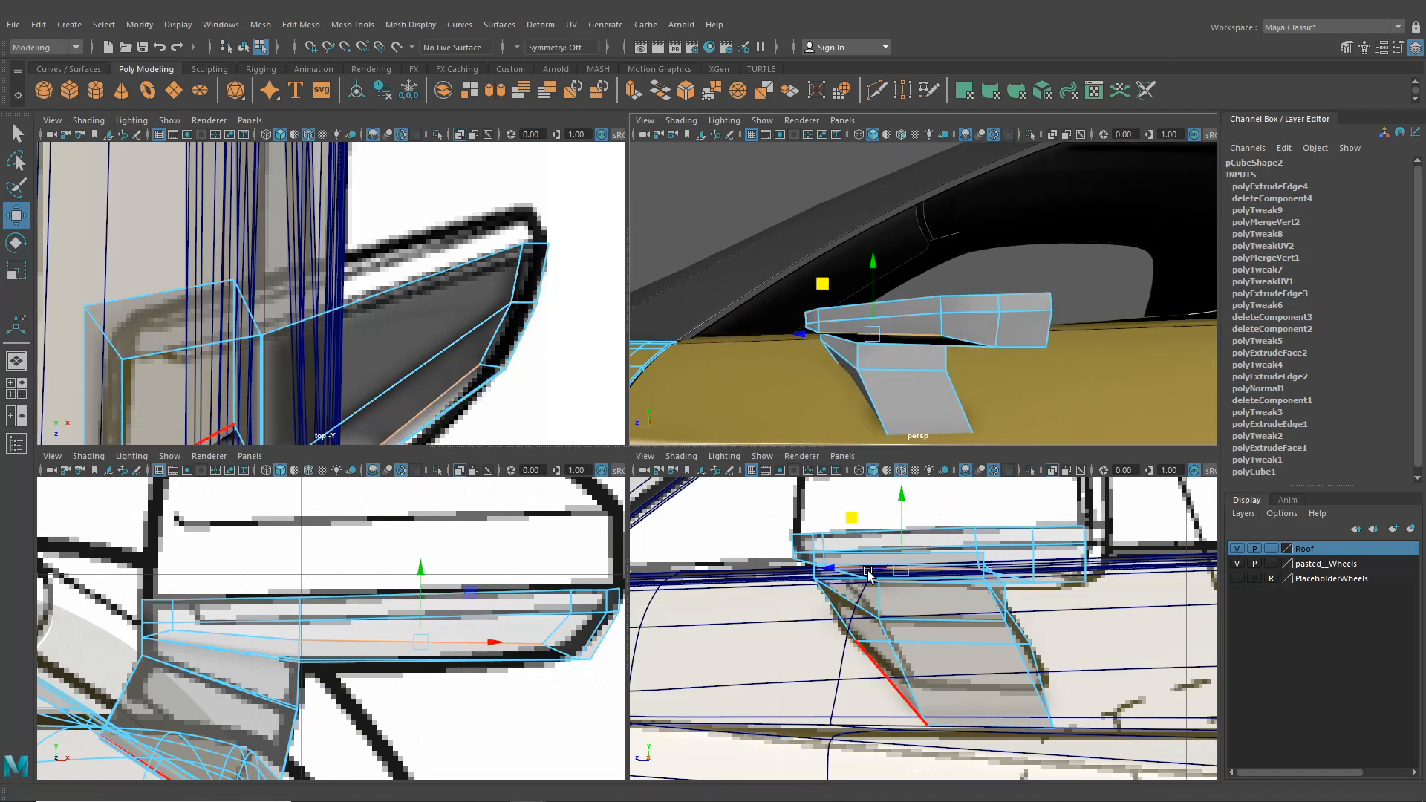
pyautogui.click(850, 567)
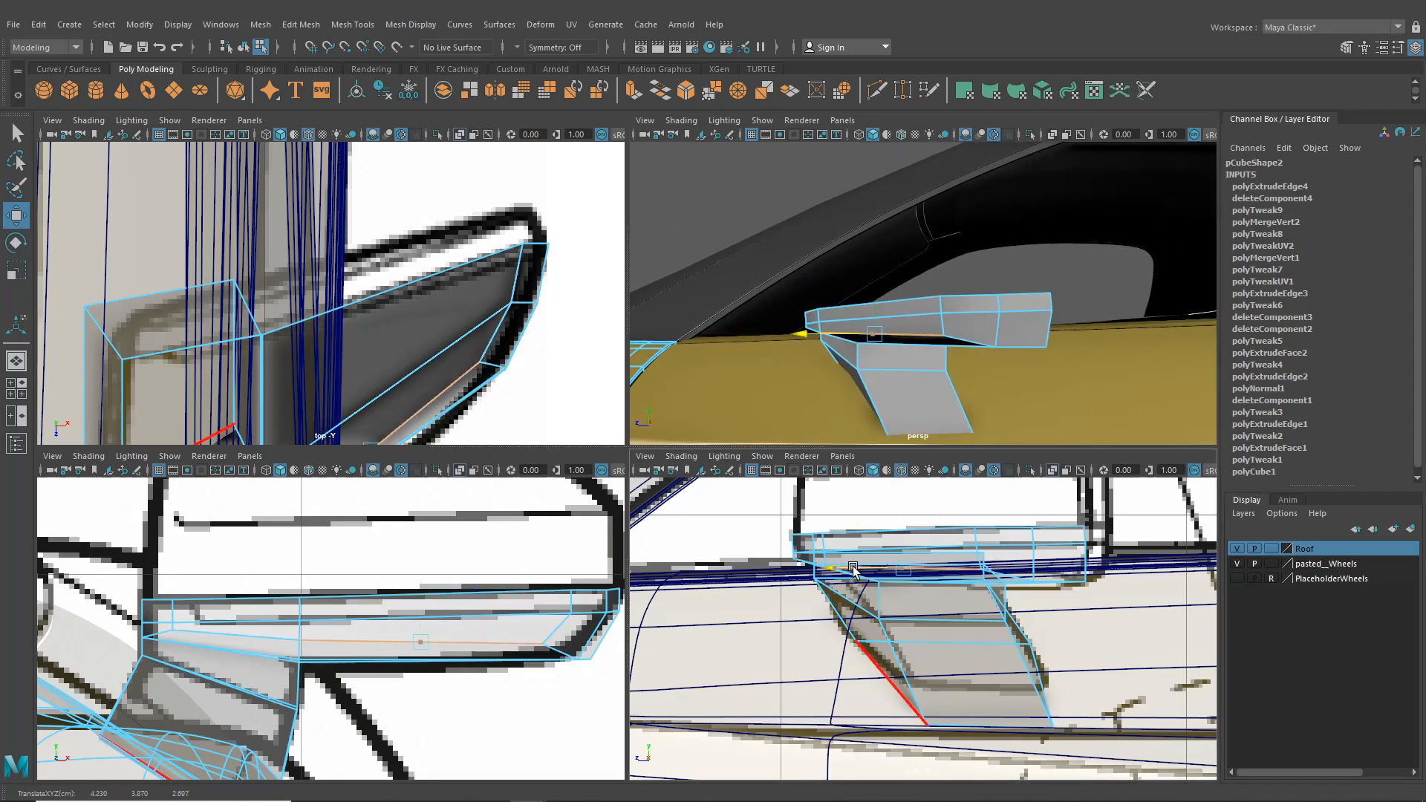
# - Shift the lower front vertices where the mirror housing meets the foot along Z to smooth the underside
pyautogui.keyDown('alt'); pyautogui.moveTo(860, 417); pyautogui.dragTo(851, 345); pyautogui.keyUp('alt')
pyautogui.click(815, 351)
pyautogui.scroll(4, 853, 337)
pyautogui.moveTo(848, 318); pyautogui.dragTo(784, 327, button='right')
pyautogui.click(754, 384)
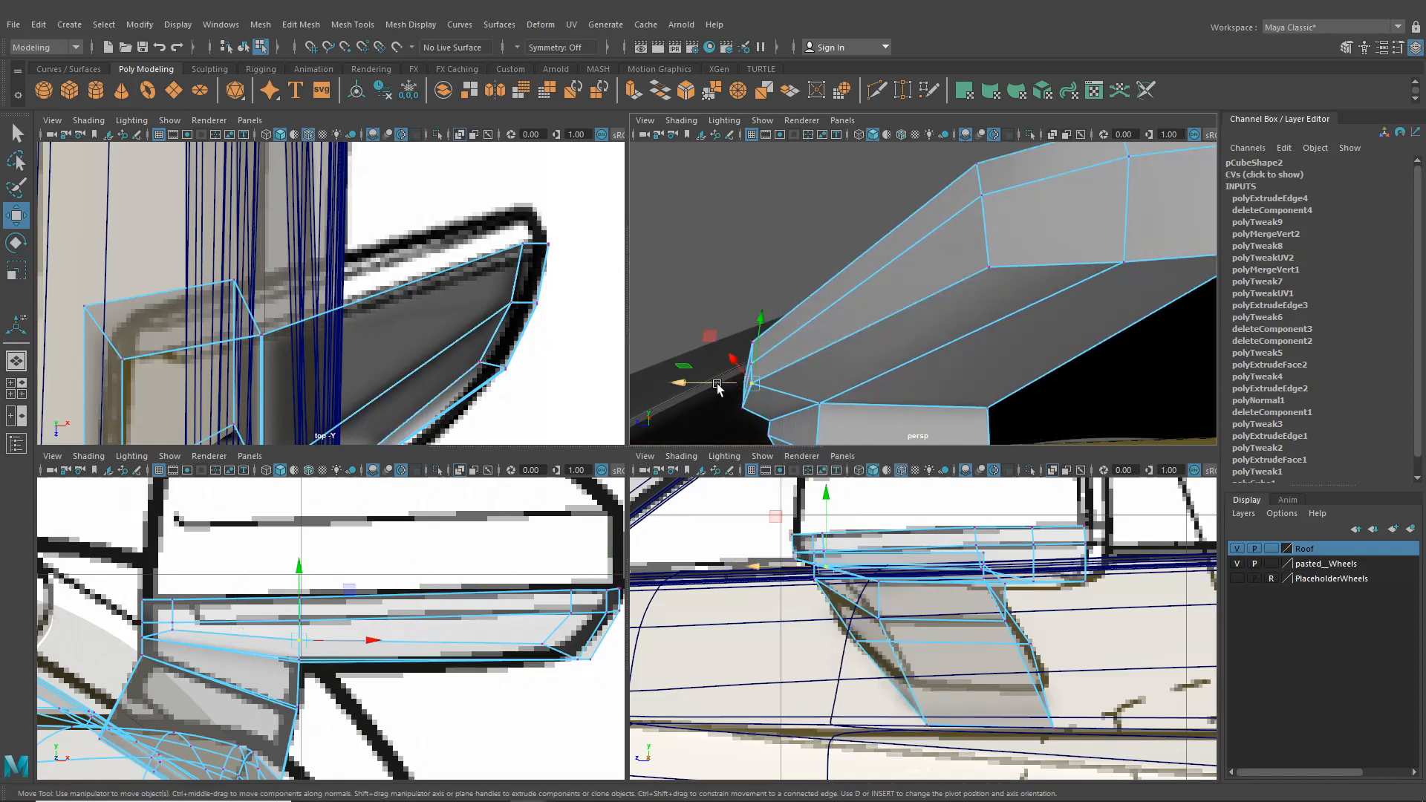
pyautogui.moveTo(699, 386); pyautogui.dragTo(708, 405)
pyautogui.click(747, 410)
pyautogui.click(777, 383)
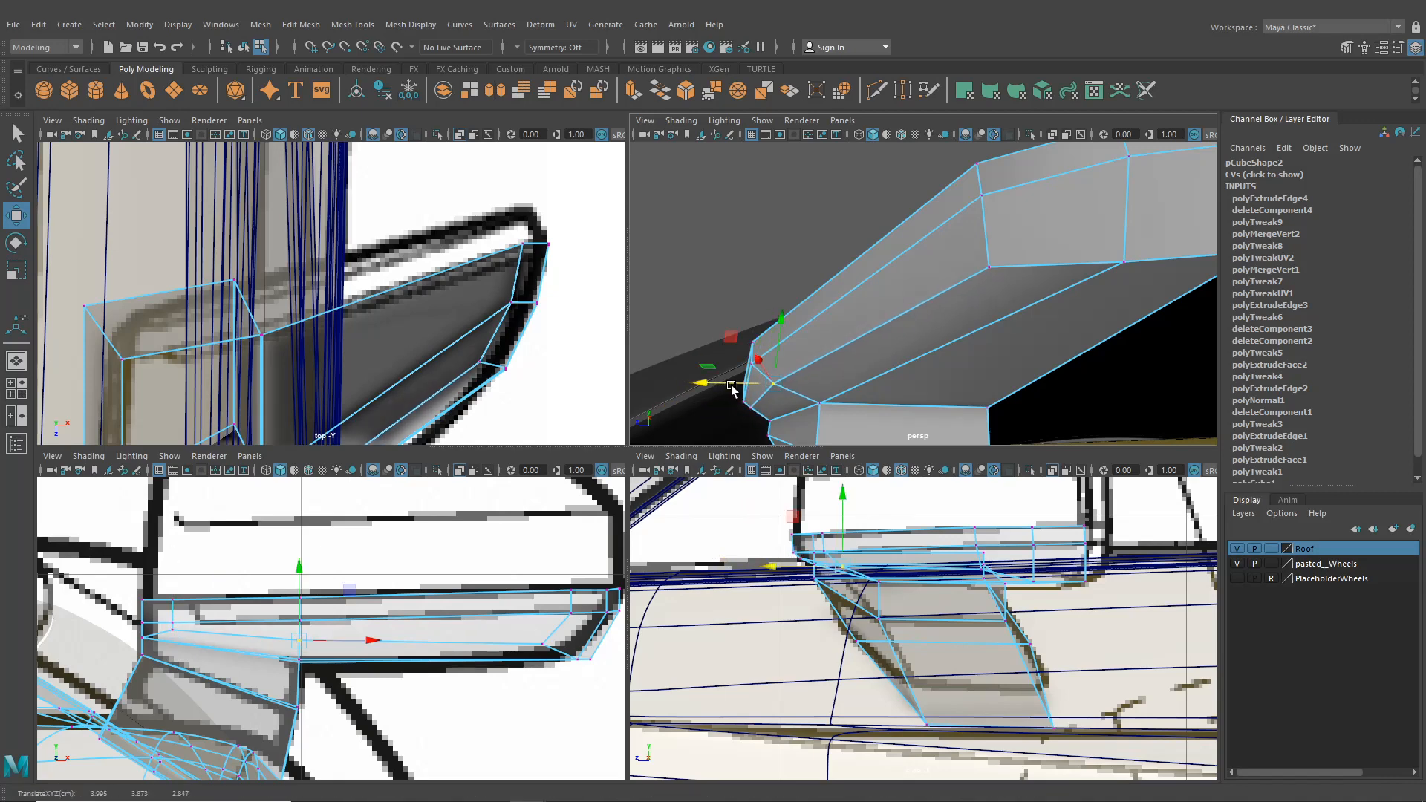
# - Shift the middle and upper vertices of the rim's inner front corner along Z to follow the side-view outline
pyautogui.keyDown('alt'); pyautogui.moveTo(732, 388); pyautogui.dragTo(888, 364); pyautogui.keyUp('alt')
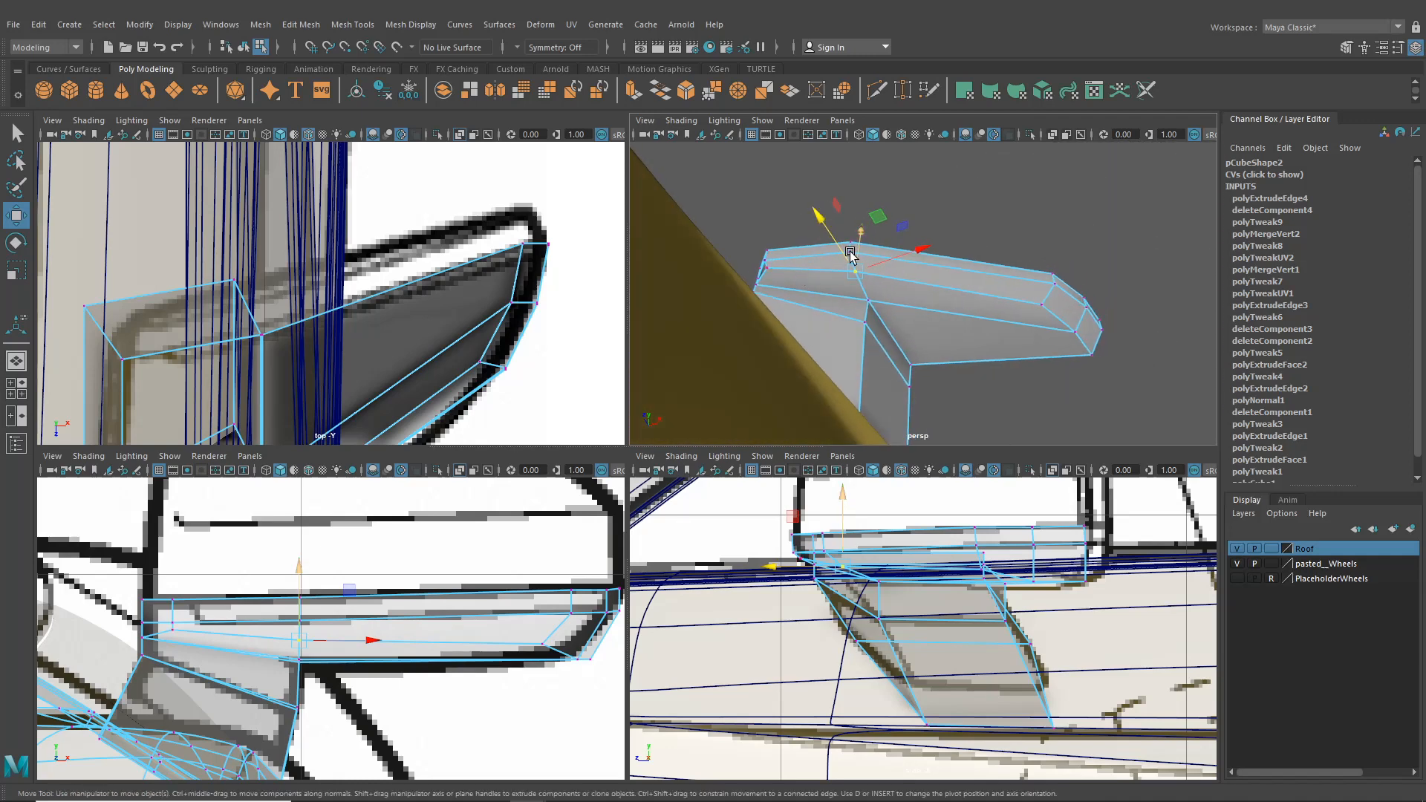
pyautogui.keyDown('alt'); pyautogui.moveTo(840, 308); pyautogui.dragTo(721, 276); pyautogui.keyUp('alt')
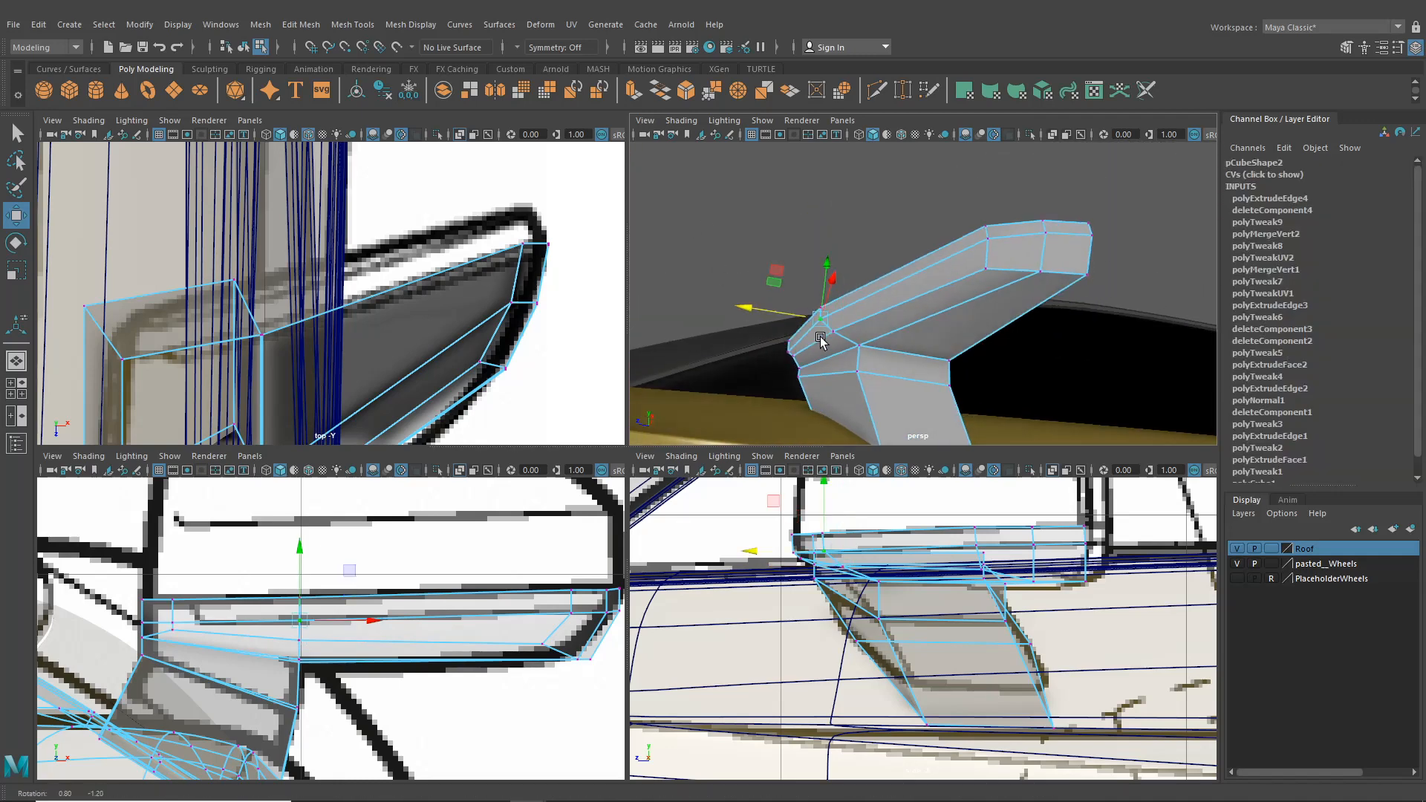
pyautogui.keyDown('alt'); pyautogui.moveTo(821, 340); pyautogui.dragTo(783, 370); pyautogui.keyUp('alt')
pyautogui.click(817, 366)
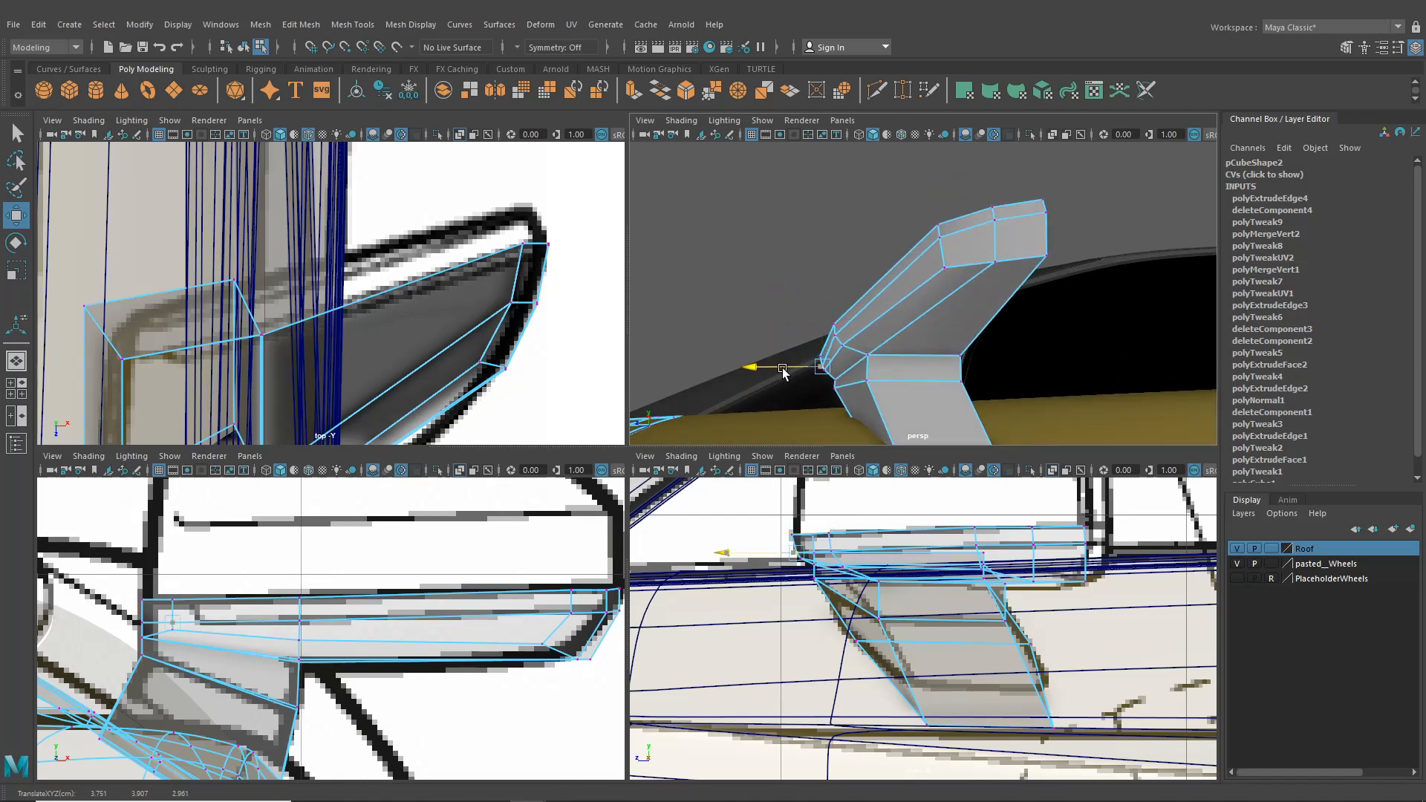
pyautogui.moveTo(794, 303); pyautogui.dragTo(826, 365)
pyautogui.scroll(2, 744, 554)
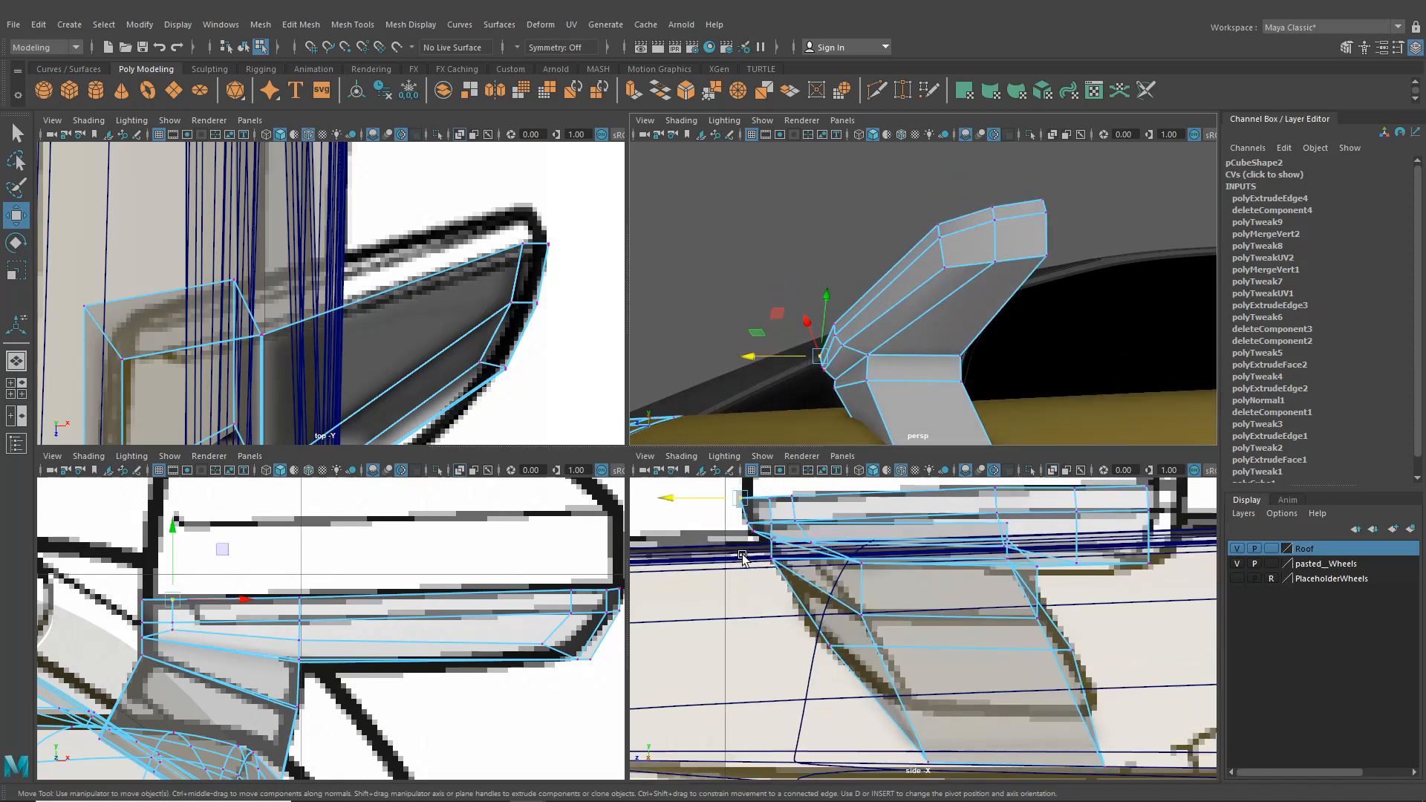
pyautogui.keyDown('alt'); pyautogui.moveTo(720, 538); pyautogui.dragTo(729, 554, button='middle'); pyautogui.keyUp('alt')
pyautogui.moveTo(688, 518); pyautogui.dragTo(691, 520)
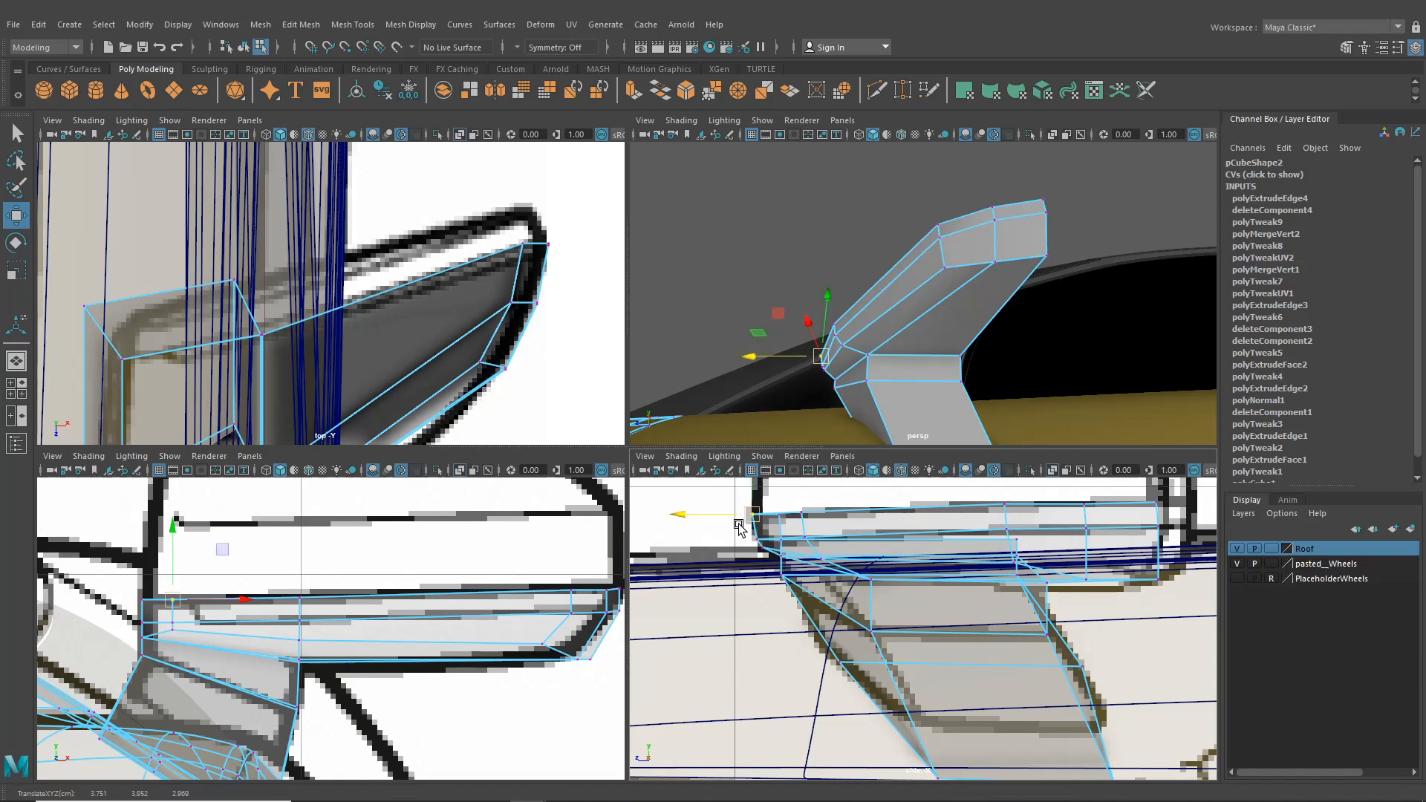
pyautogui.moveTo(882, 347)
pyautogui.keyDown('alt'); pyautogui.mouseDown()
pyautogui.moveTo(895, 356)
pyautogui.moveTo(840, 389)
pyautogui.moveTo(965, 391)
pyautogui.moveTo(862, 382)
pyautogui.moveTo(888, 349)
pyautogui.mouseUp(); pyautogui.keyUp('alt')
pyautogui.moveTo(844, 561); pyautogui.dragTo(812, 587)
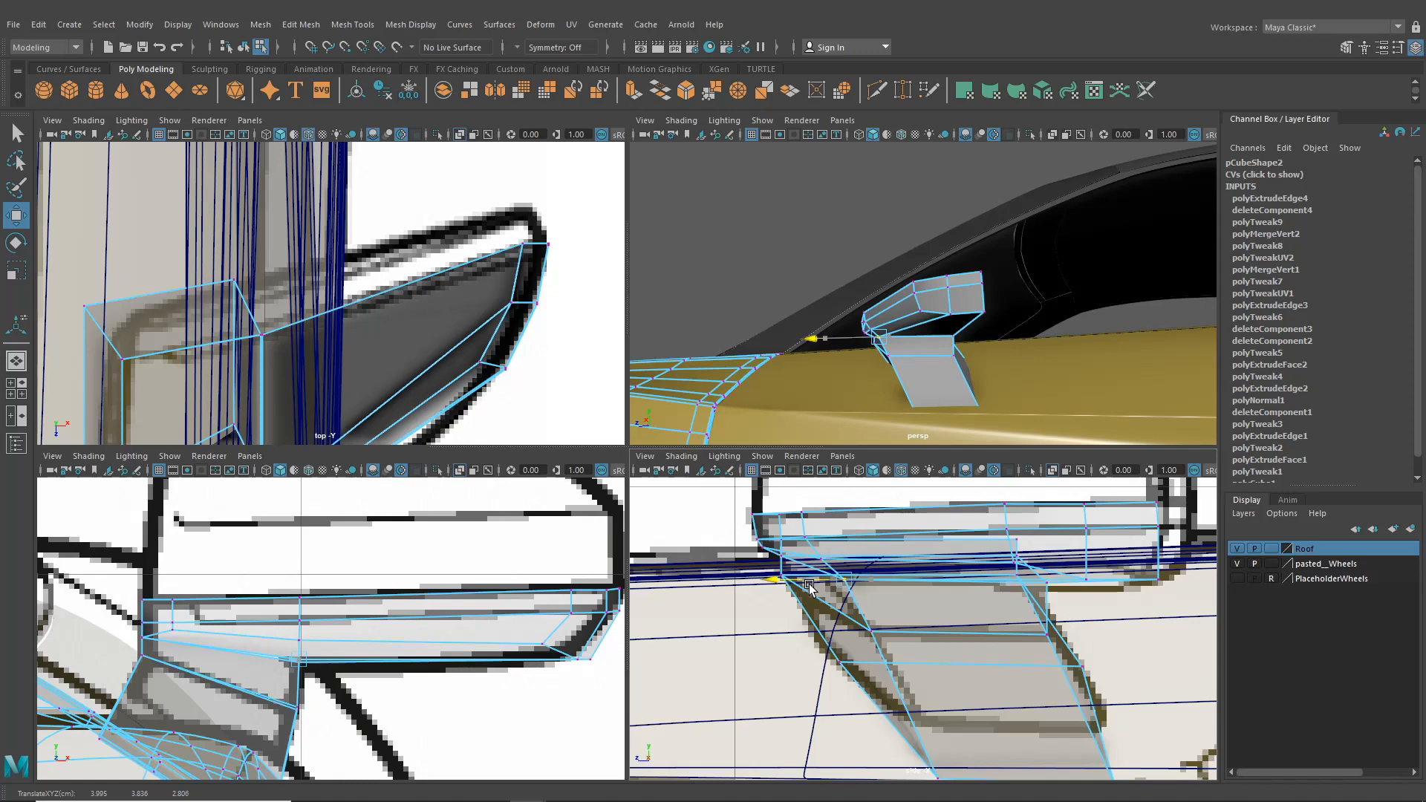
pyautogui.hotkey('ctrl', 'z')
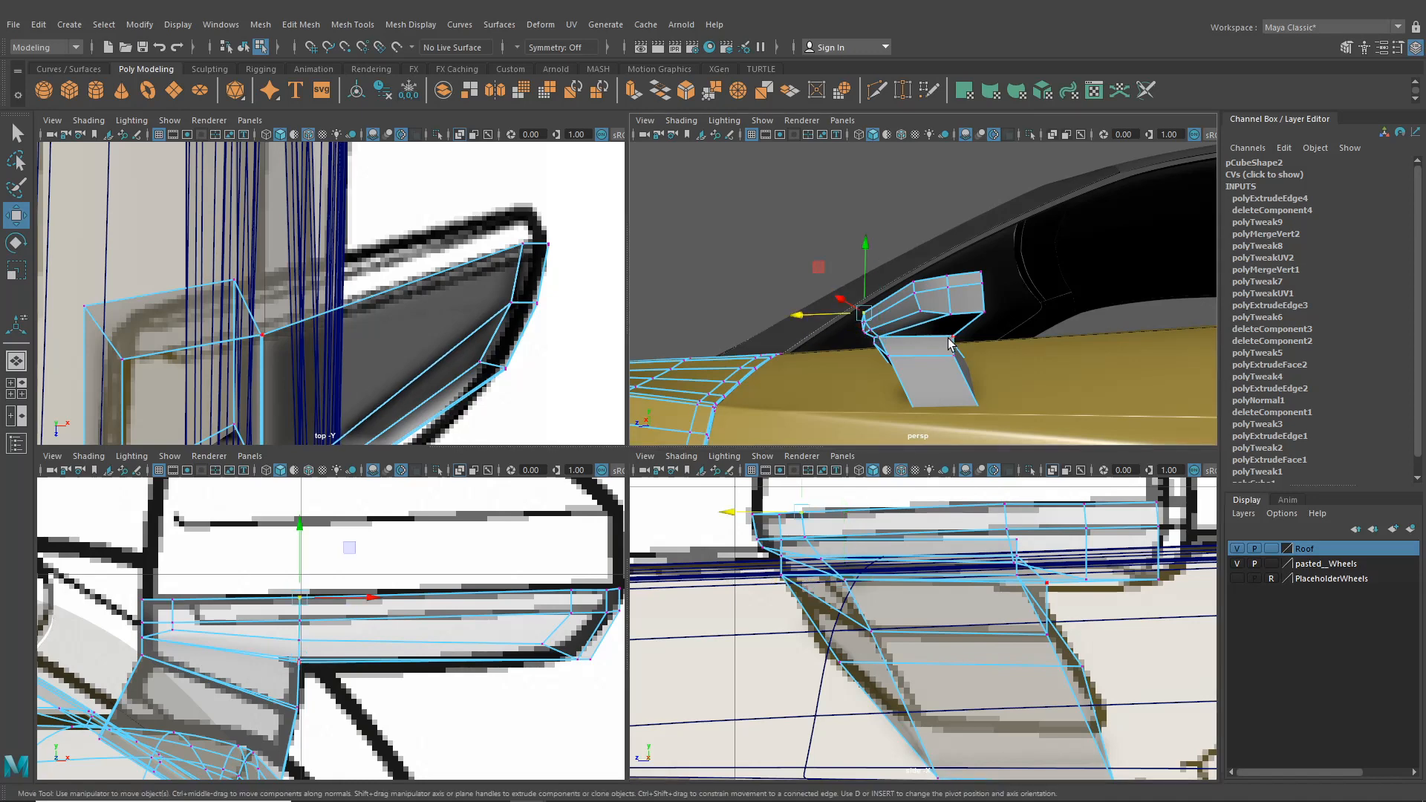
pyautogui.hotkey('ctrl', 'z')
# - Move the rear outer vertex at the foot's top forward along Z to match the side view
pyautogui.keyDown('alt'); pyautogui.moveTo(958, 349); pyautogui.dragTo(850, 364); pyautogui.keyUp('alt')
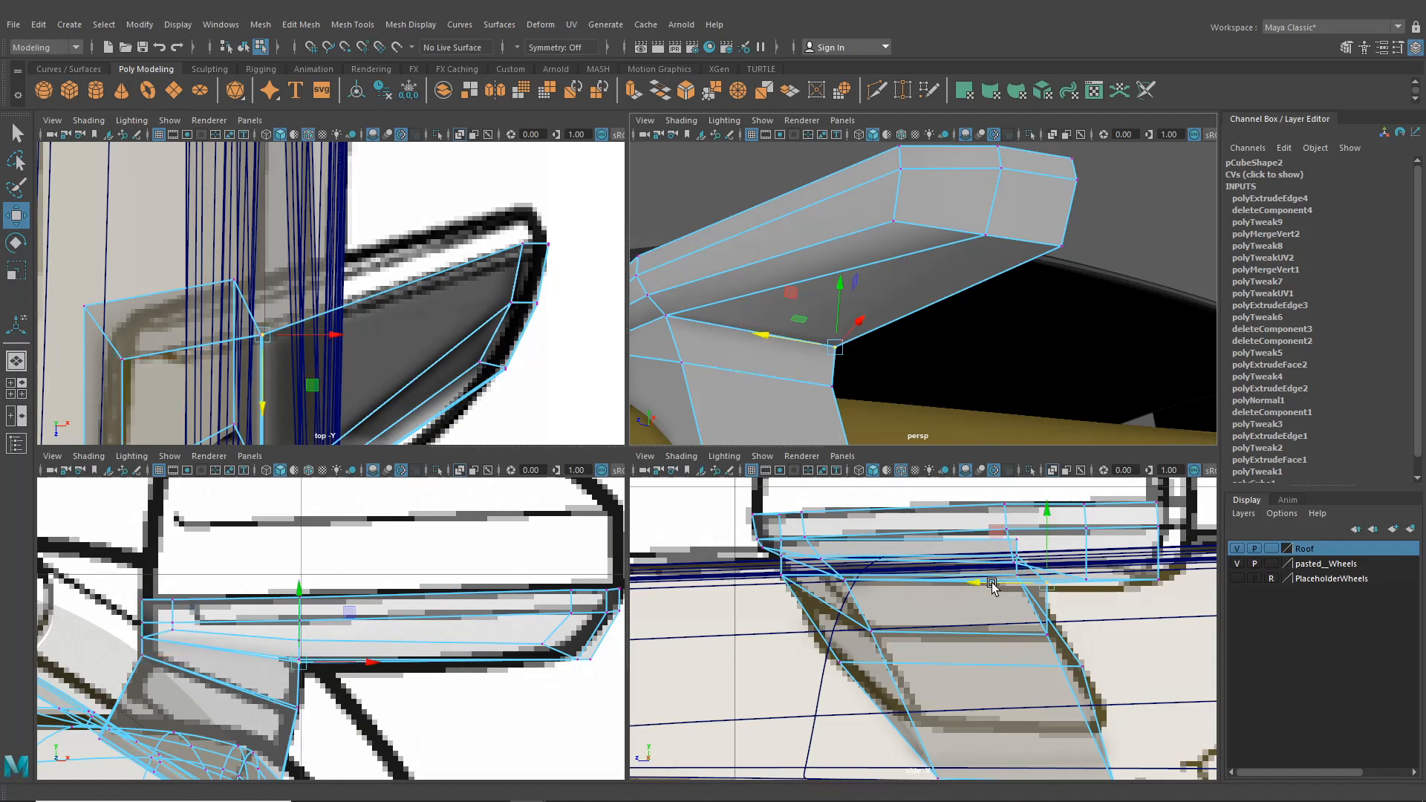
pyautogui.moveTo(991, 584); pyautogui.dragTo(966, 590)
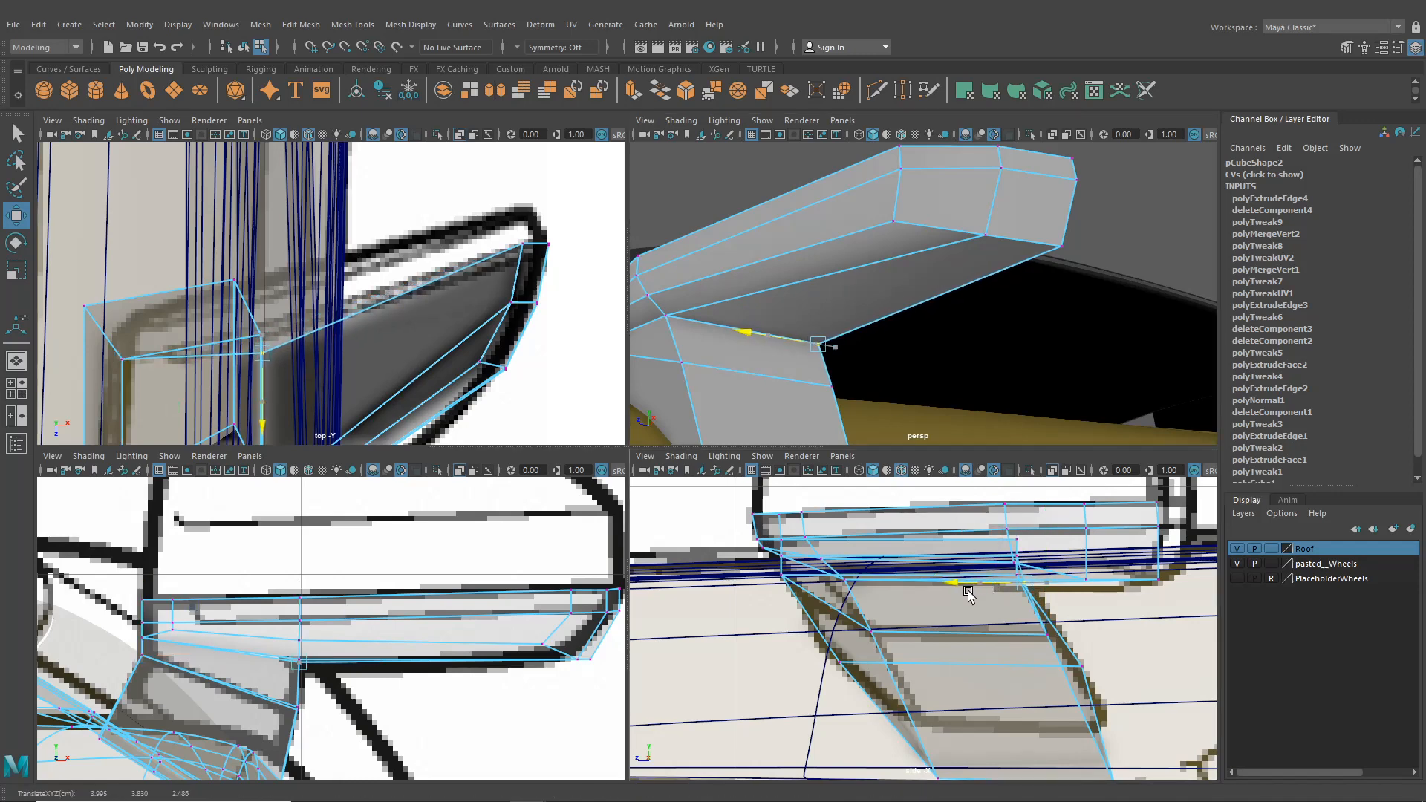
# - Shift the foot's inner front vertices along Z to align its front side with the side-view outline
pyautogui.keyDown('alt'); pyautogui.moveTo(920, 431); pyautogui.dragTo(854, 362); pyautogui.keyUp('alt')
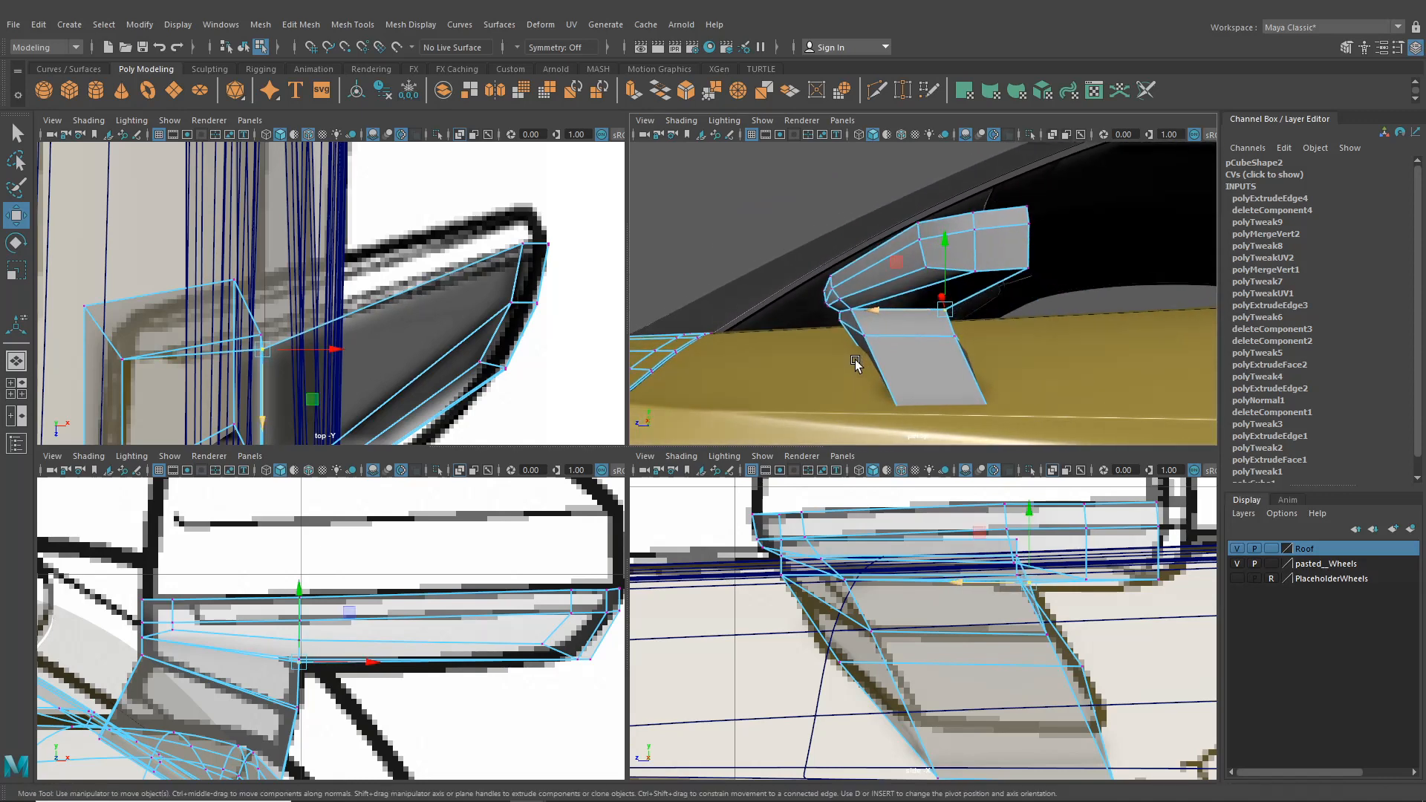
pyautogui.click(836, 326)
pyautogui.scroll(2, 825, 330)
pyautogui.moveTo(768, 338); pyautogui.dragTo(765, 334)
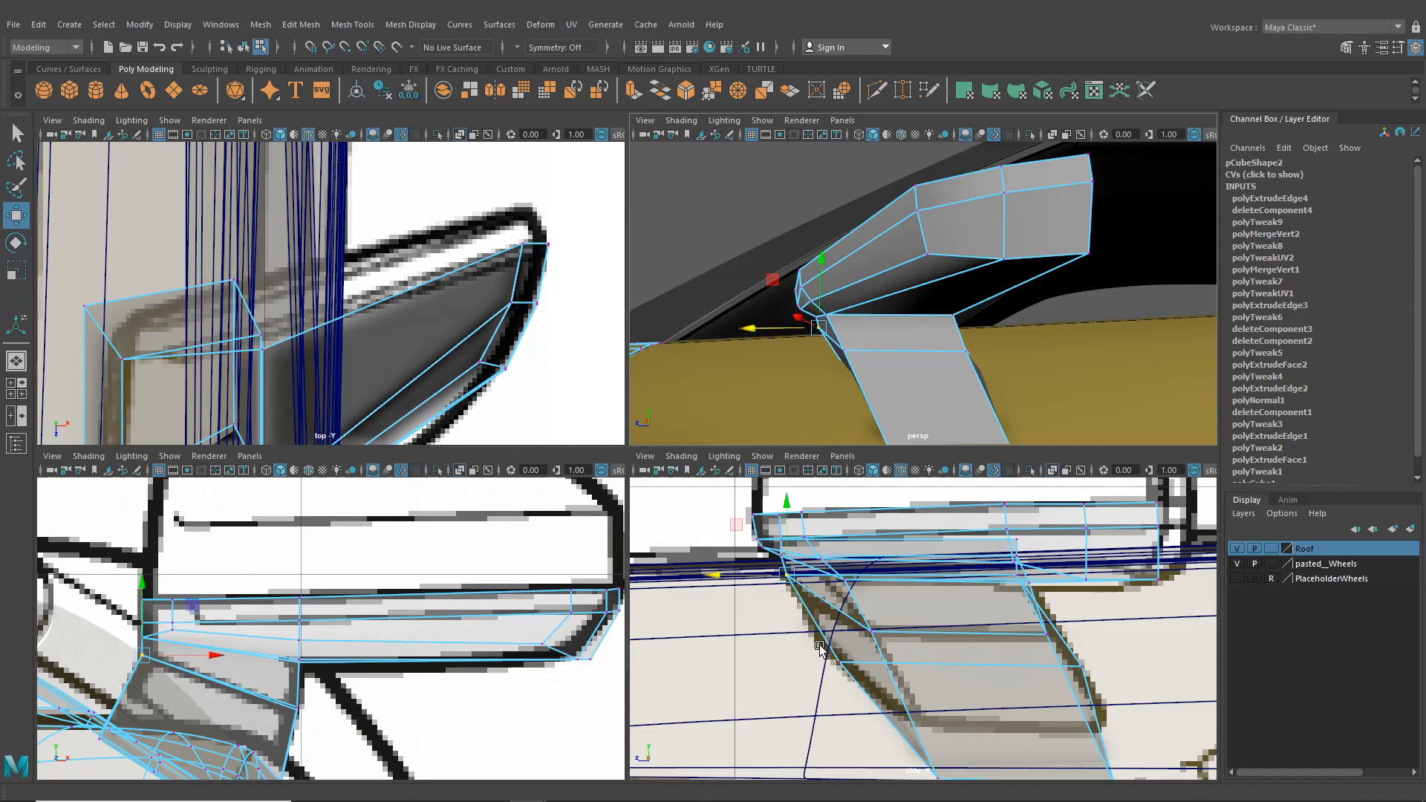
pyautogui.moveTo(820, 646); pyautogui.dragTo(780, 667)
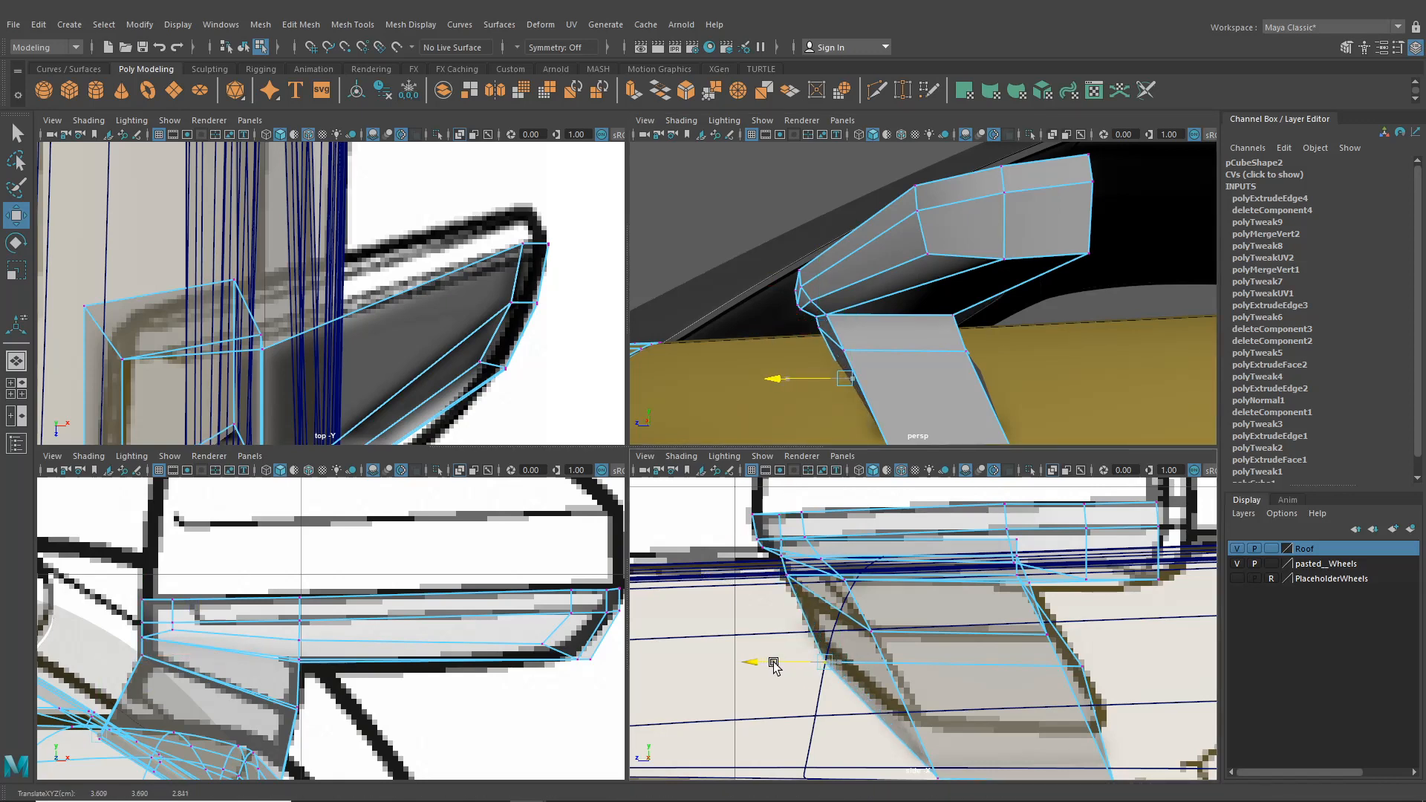
# - Extrude the upper edge of the rim's inner side upward by 0.045
pyautogui.keyDown('alt'); pyautogui.moveTo(886, 342); pyautogui.dragTo(847, 290); pyautogui.keyUp('alt')
pyautogui.moveTo(847, 290); pyautogui.dragTo(845, 250, button='right')
pyautogui.click(850, 276)
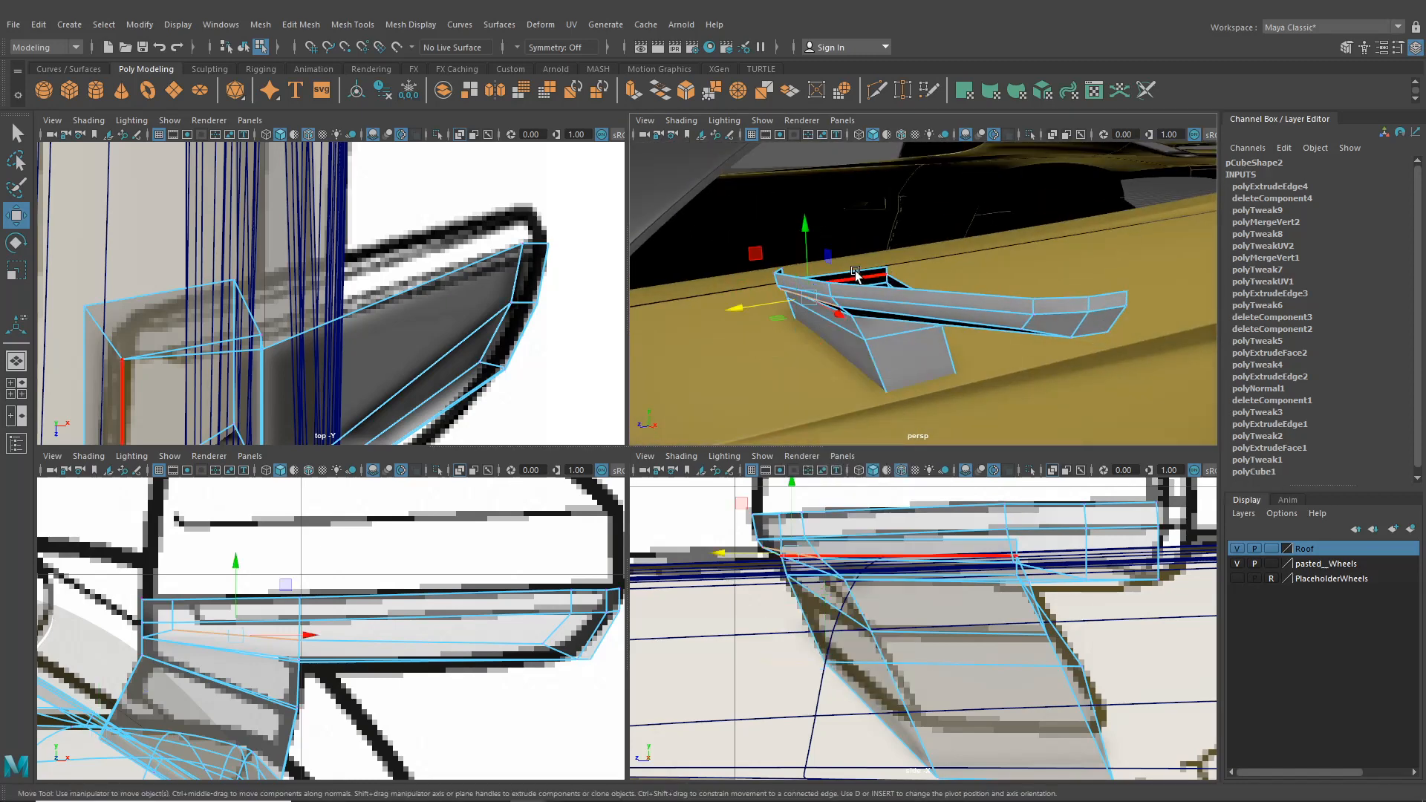
pyautogui.hotkey('ctrl', 'e')
pyautogui.keyDown('alt'); pyautogui.moveTo(924, 190); pyautogui.dragTo(807, 256); pyautogui.keyUp('alt')
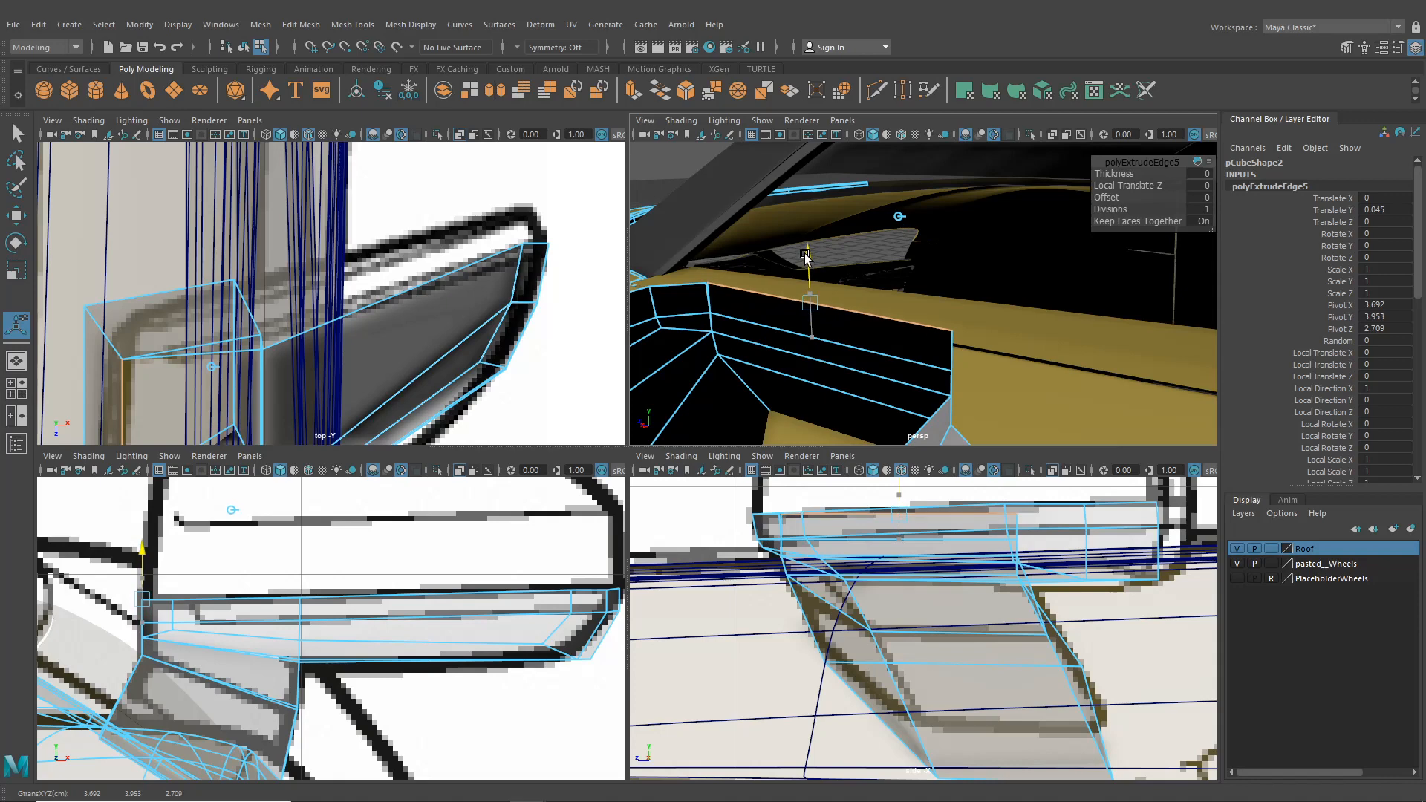
# - Merge the overlapping vertices at the rim's inner front corner with a distance threshold of 0.01
pyautogui.moveTo(714, 316); pyautogui.dragTo(689, 269, button='right')
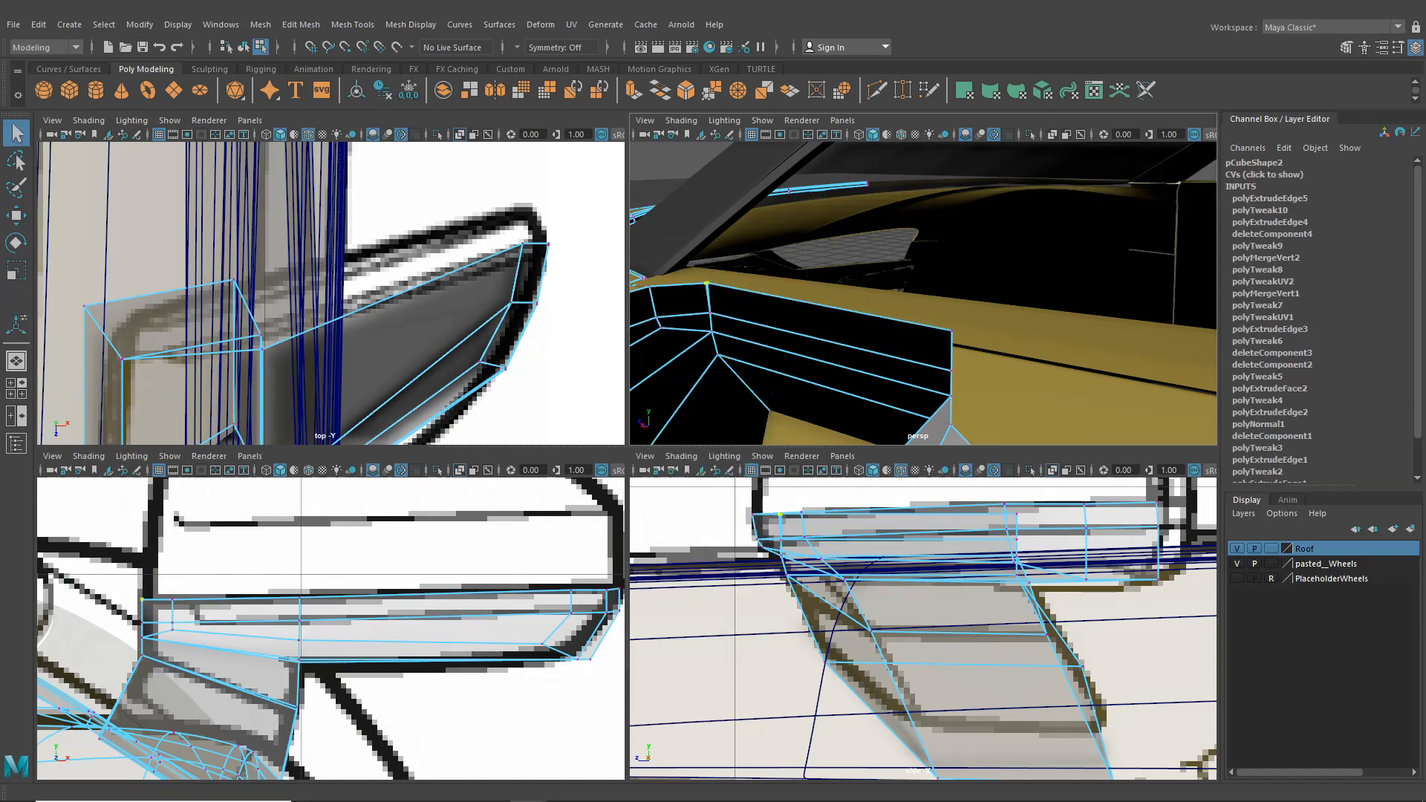
pyautogui.click(349, 27)
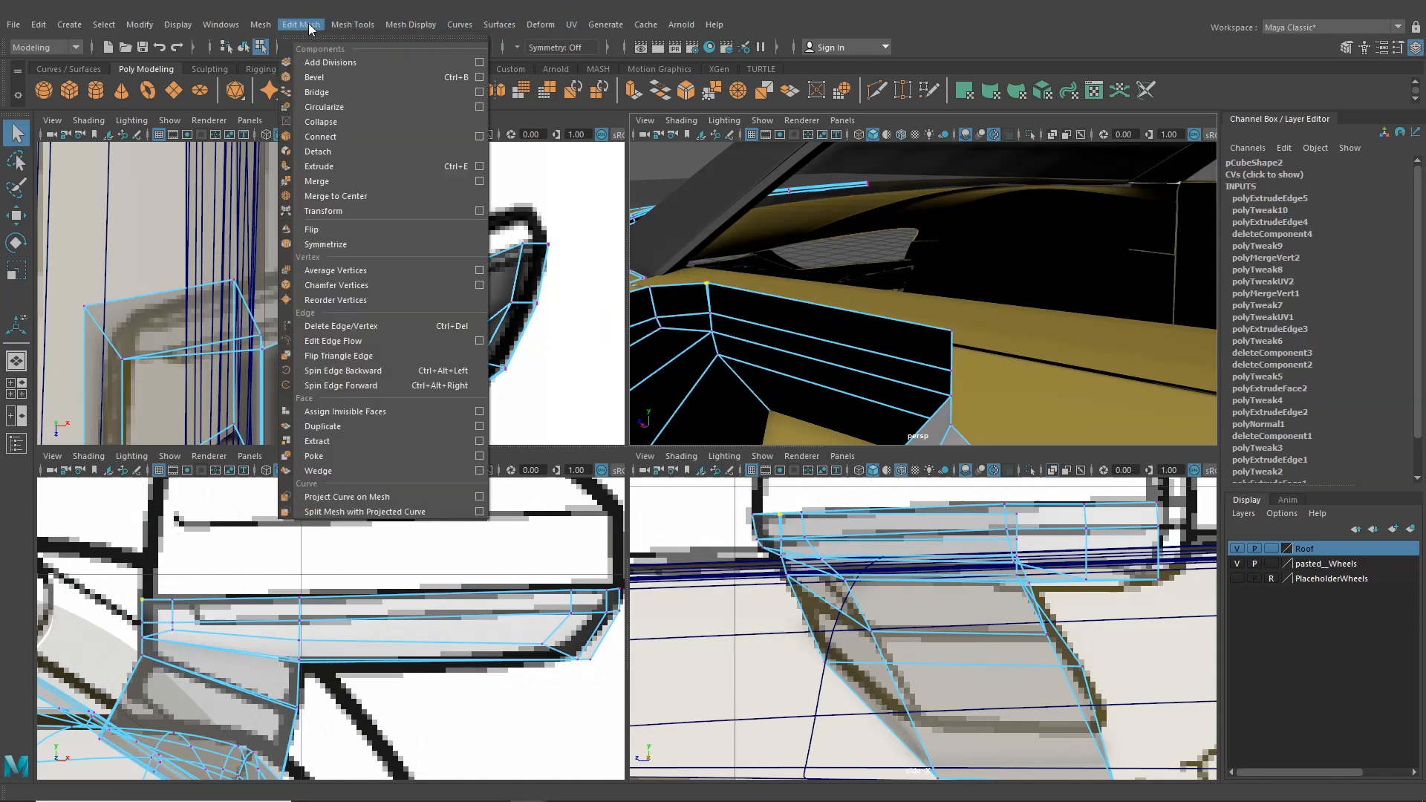
pyautogui.click(350, 178)
# - Examine the mirror's rim, foot and merged corner from several angles and in the top view
pyautogui.keyDown('alt'); pyautogui.moveTo(876, 319); pyautogui.dragTo(1117, 341); pyautogui.keyUp('alt')
pyautogui.keyDown('alt'); pyautogui.moveTo(1118, 341); pyautogui.dragTo(1040, 277, button='middle'); pyautogui.keyUp('alt')
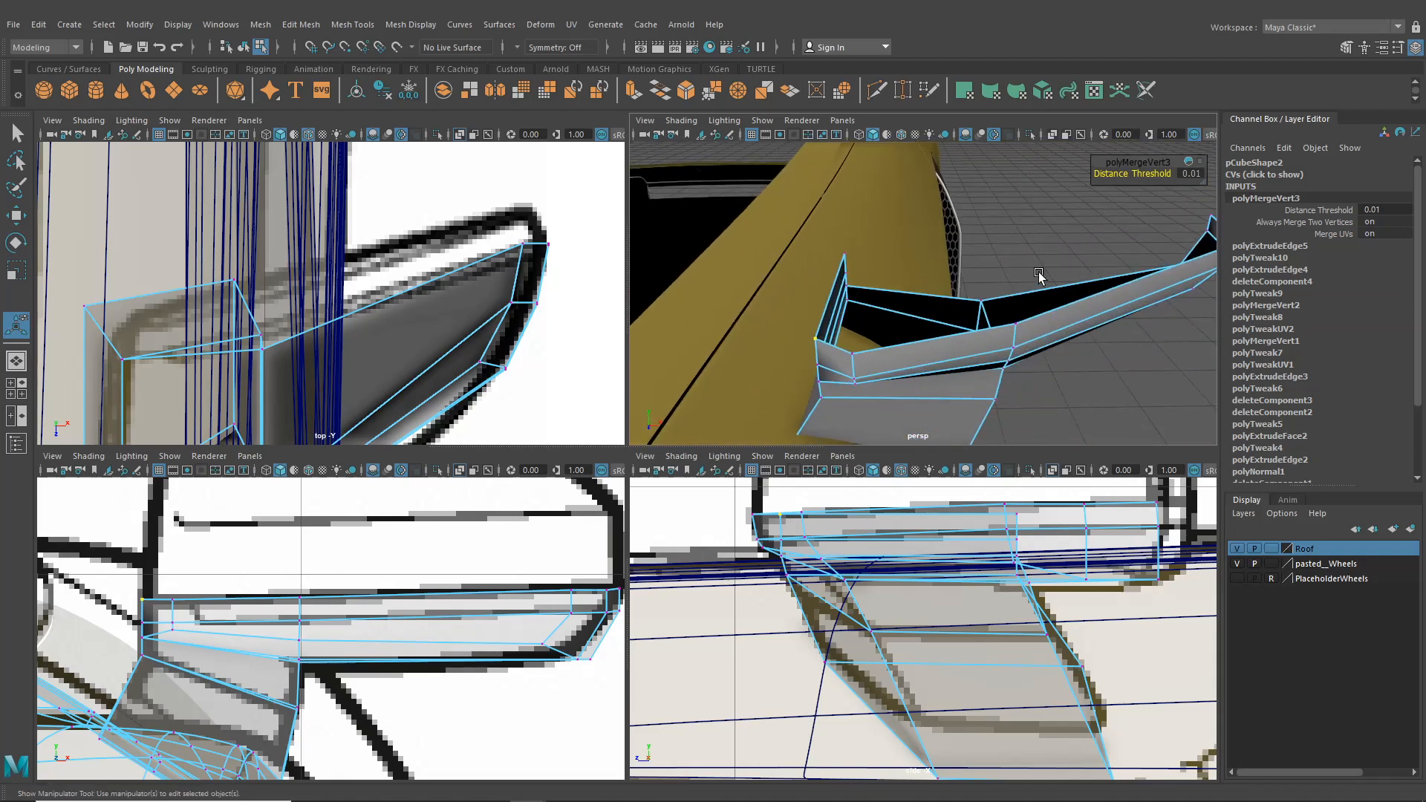
pyautogui.keyDown('alt'); pyautogui.moveTo(1041, 278); pyautogui.dragTo(1076, 322); pyautogui.keyUp('alt')
pyautogui.keyDown('alt'); pyautogui.moveTo(1076, 321); pyautogui.dragTo(1001, 236, button='middle'); pyautogui.keyUp('alt')
pyautogui.keyDown('alt'); pyautogui.moveTo(1002, 236); pyautogui.dragTo(906, 148); pyautogui.keyUp('alt')
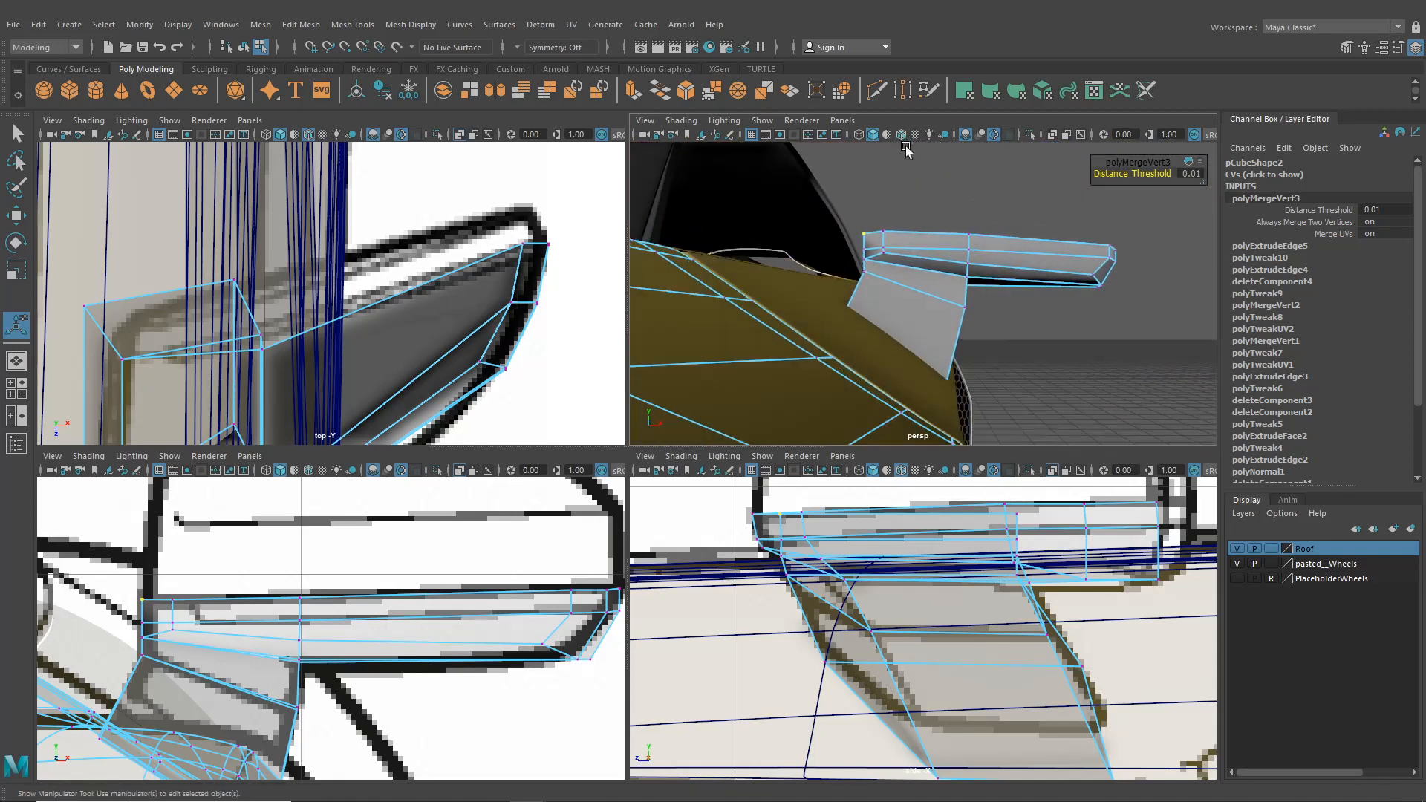
pyautogui.keyDown('alt'); pyautogui.moveTo(956, 253); pyautogui.dragTo(944, 271, button='middle'); pyautogui.keyUp('alt')
pyautogui.keyDown('alt'); pyautogui.moveTo(944, 271); pyautogui.dragTo(962, 336); pyautogui.keyUp('alt')
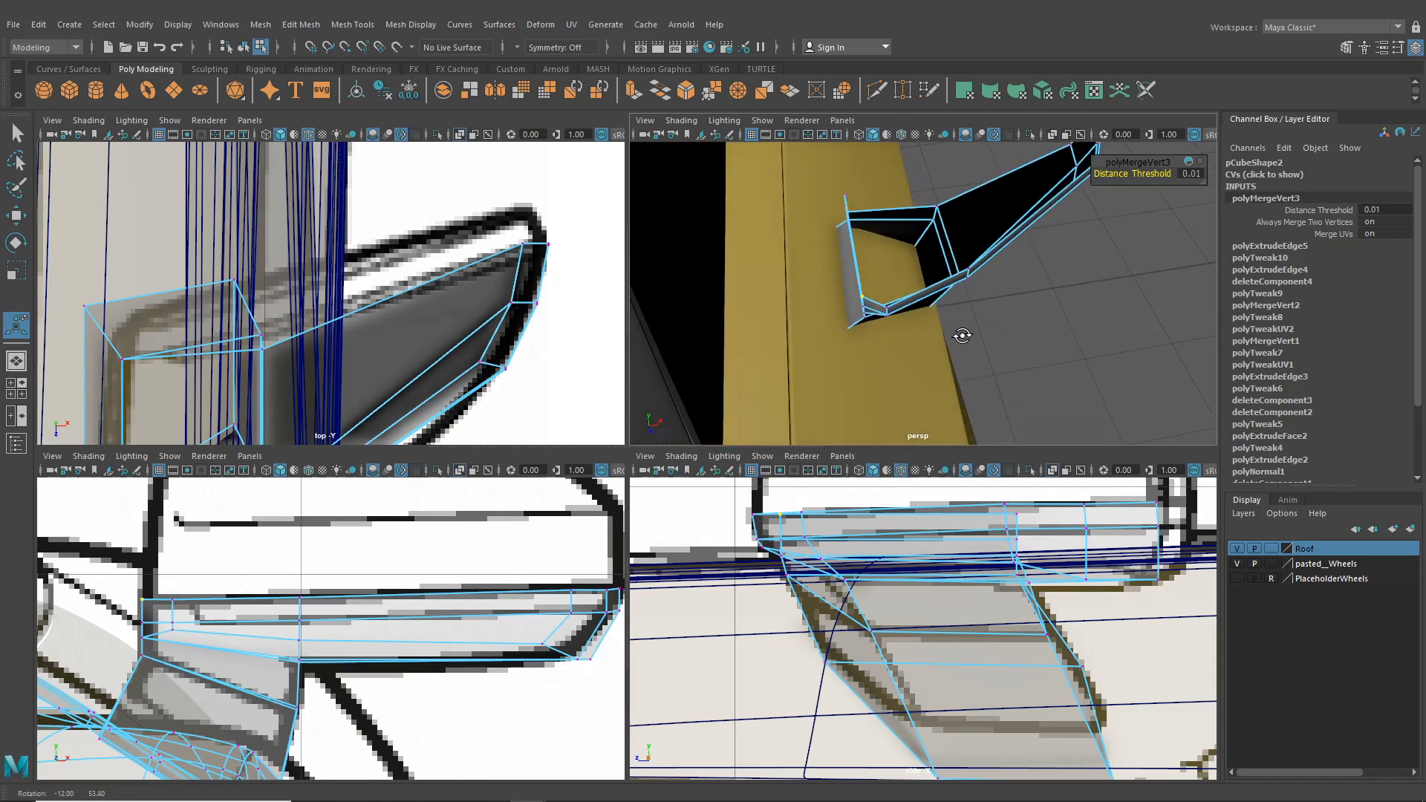
pyautogui.scroll(-2, 1061, 295)
pyautogui.keyDown('alt'); pyautogui.moveTo(494, 356); pyautogui.dragTo(547, 240, button='middle'); pyautogui.keyUp('alt')
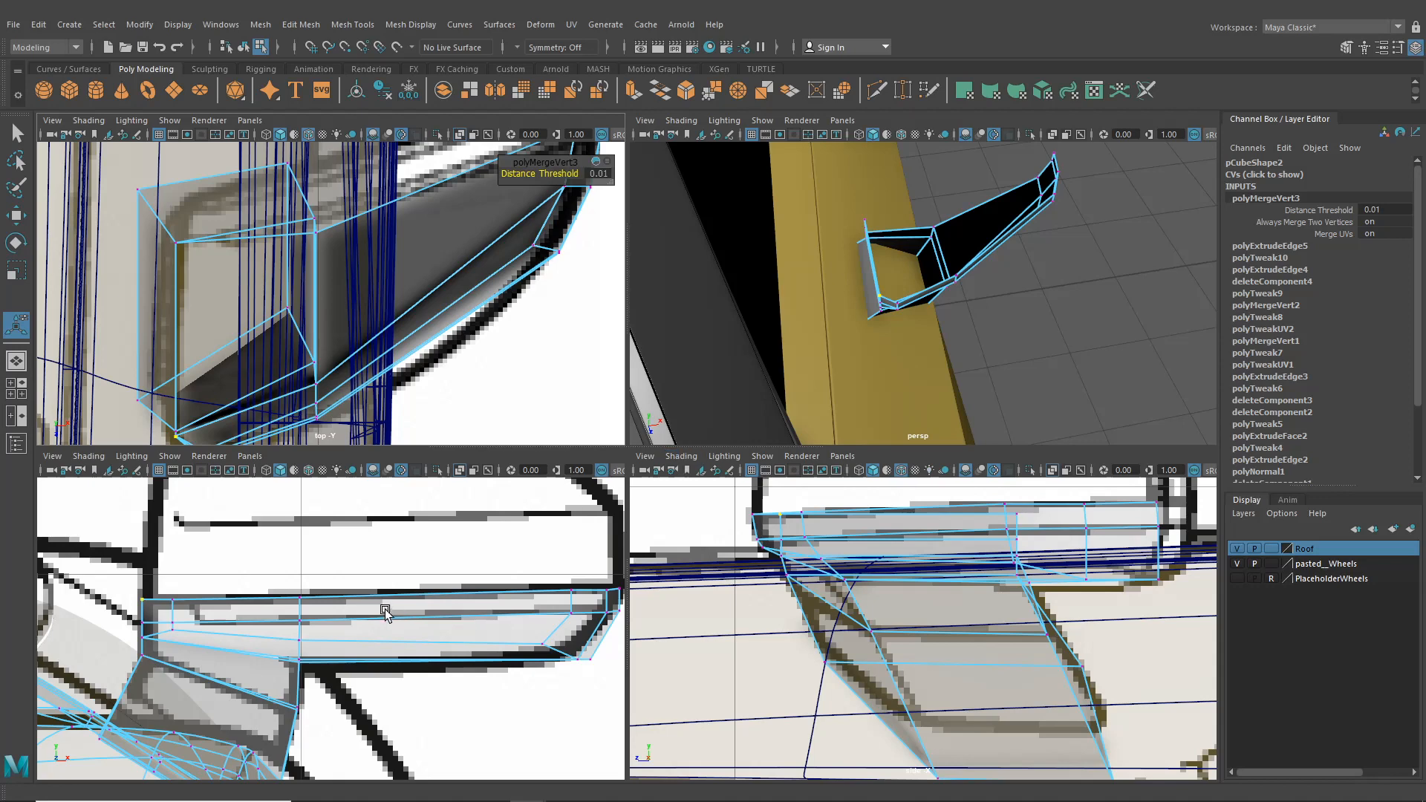
# - Switch to object selection and select the whole mirror mesh
pyautogui.moveTo(381, 377); pyautogui.dragTo(371, 348, button='right')
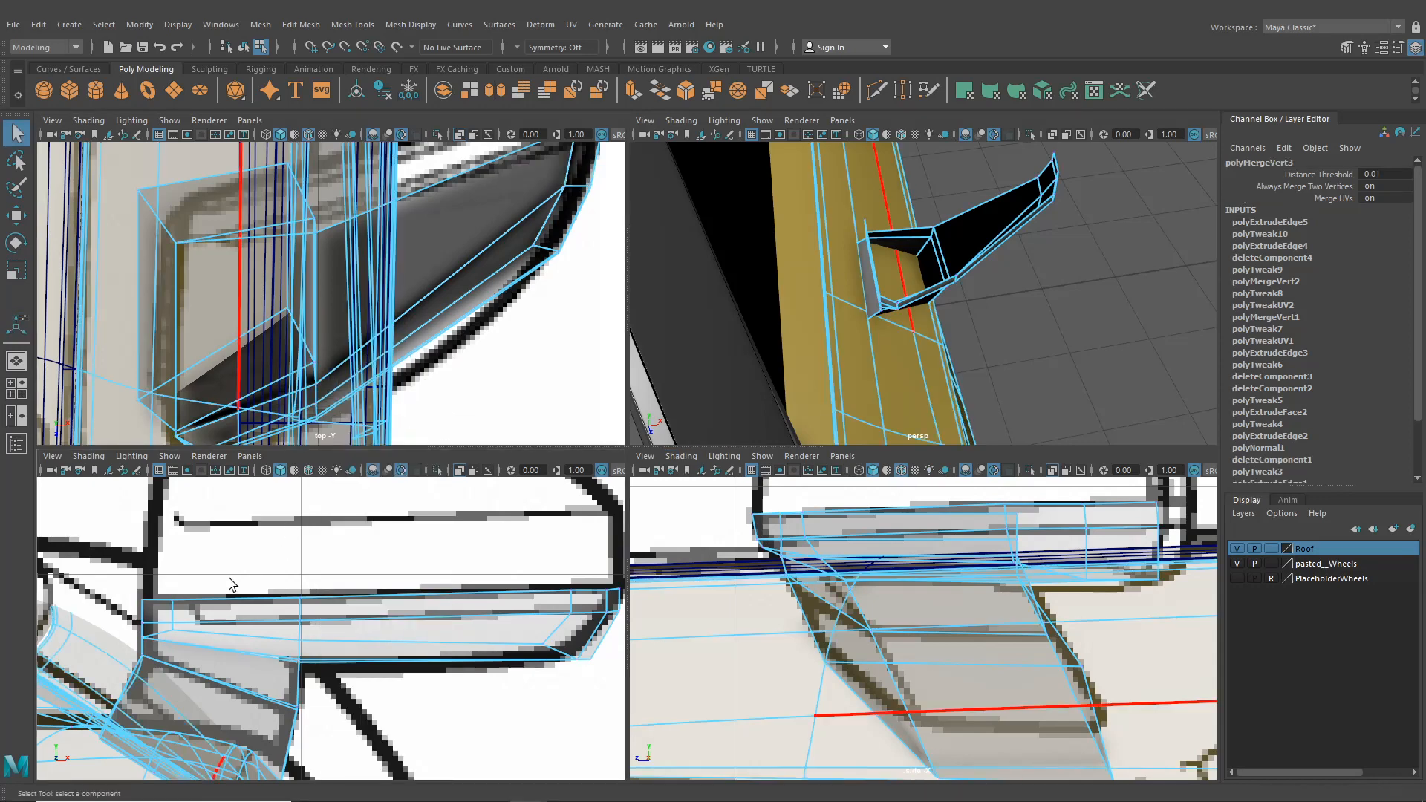
pyautogui.moveTo(220, 377); pyautogui.dragTo(218, 333, button='right')
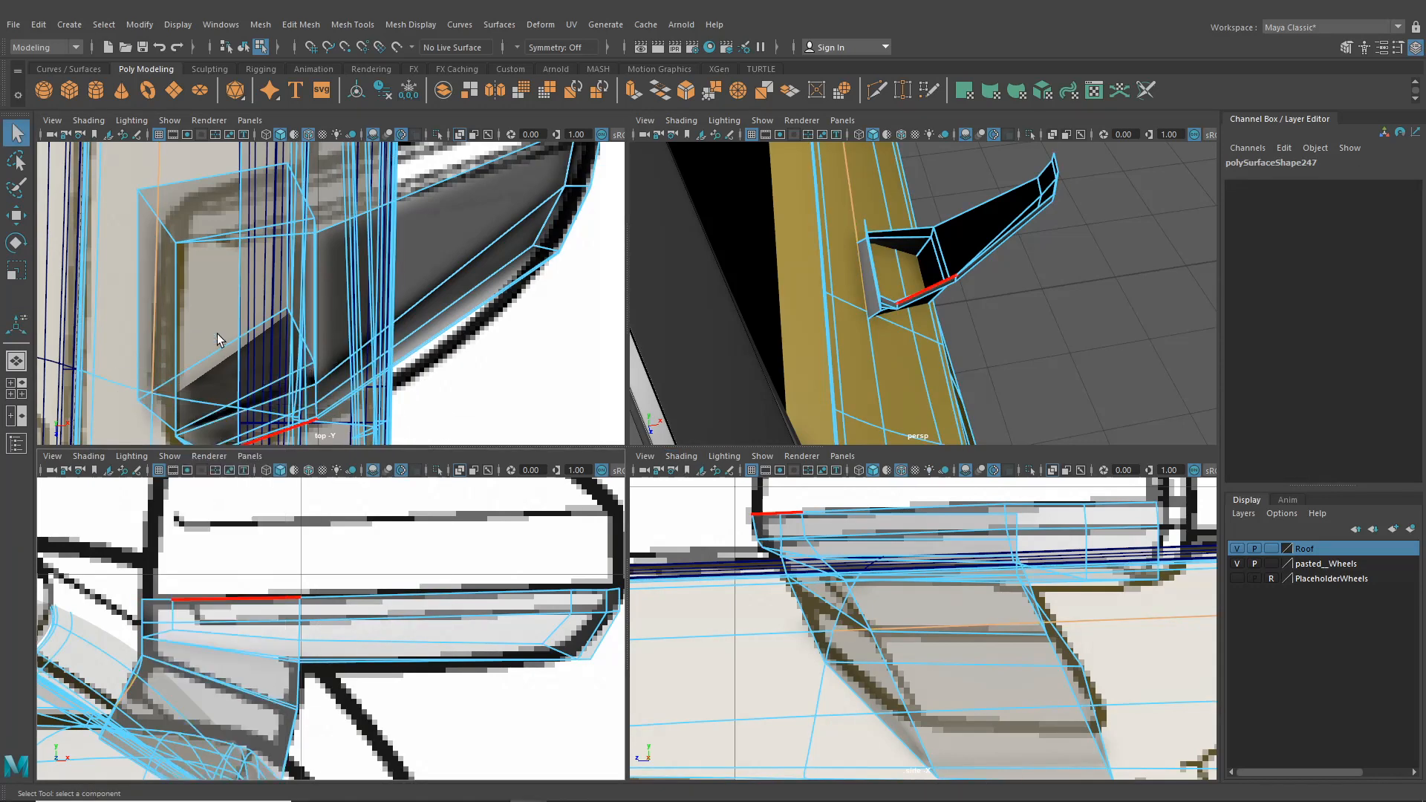
pyautogui.click(243, 47)
pyautogui.click(416, 592)
pyautogui.click(418, 599)
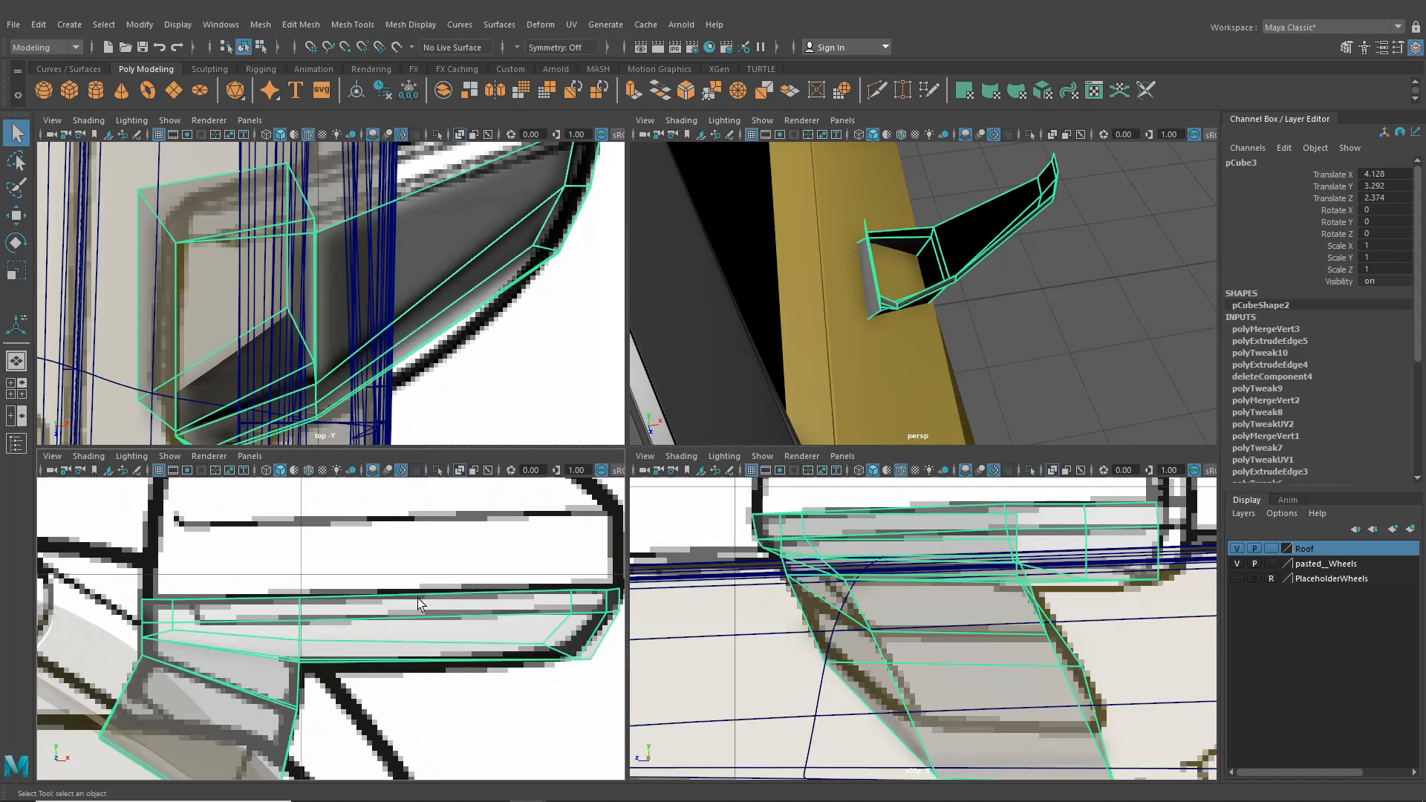
# - Extrude the upper border edges of the mirror rim upward by 0.151 and shift them slightly rearward to match the side blueprint
pyautogui.moveTo(422, 603); pyautogui.dragTo(408, 323, button='right')
pyautogui.click(165, 603)
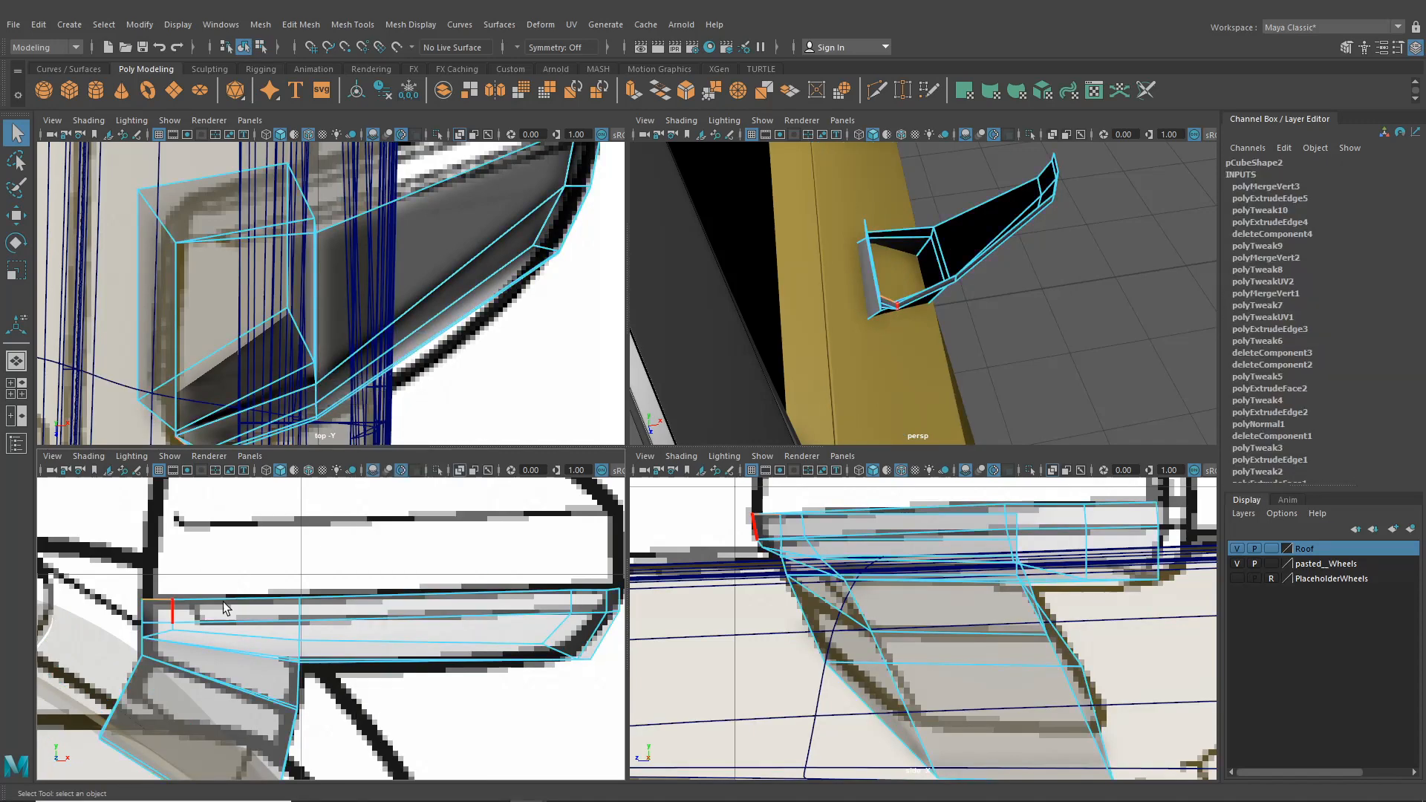
pyautogui.keyDown('shift'); pyautogui.click(230, 601); pyautogui.keyUp('shift')
pyautogui.keyDown('shift'); pyautogui.click(350, 599); pyautogui.keyUp('shift')
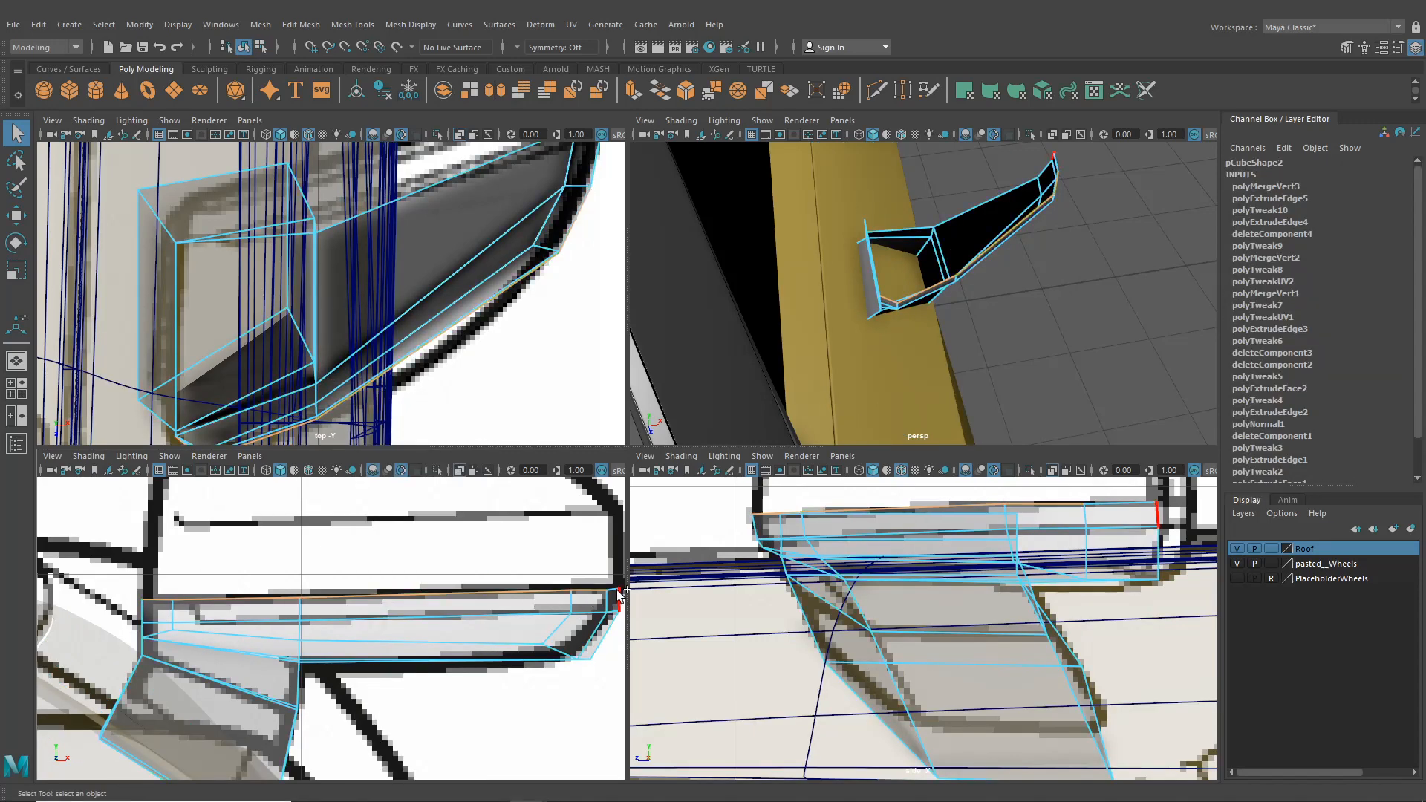
pyautogui.keyDown('alt'); pyautogui.moveTo(877, 329); pyautogui.dragTo(883, 288); pyautogui.keyUp('alt')
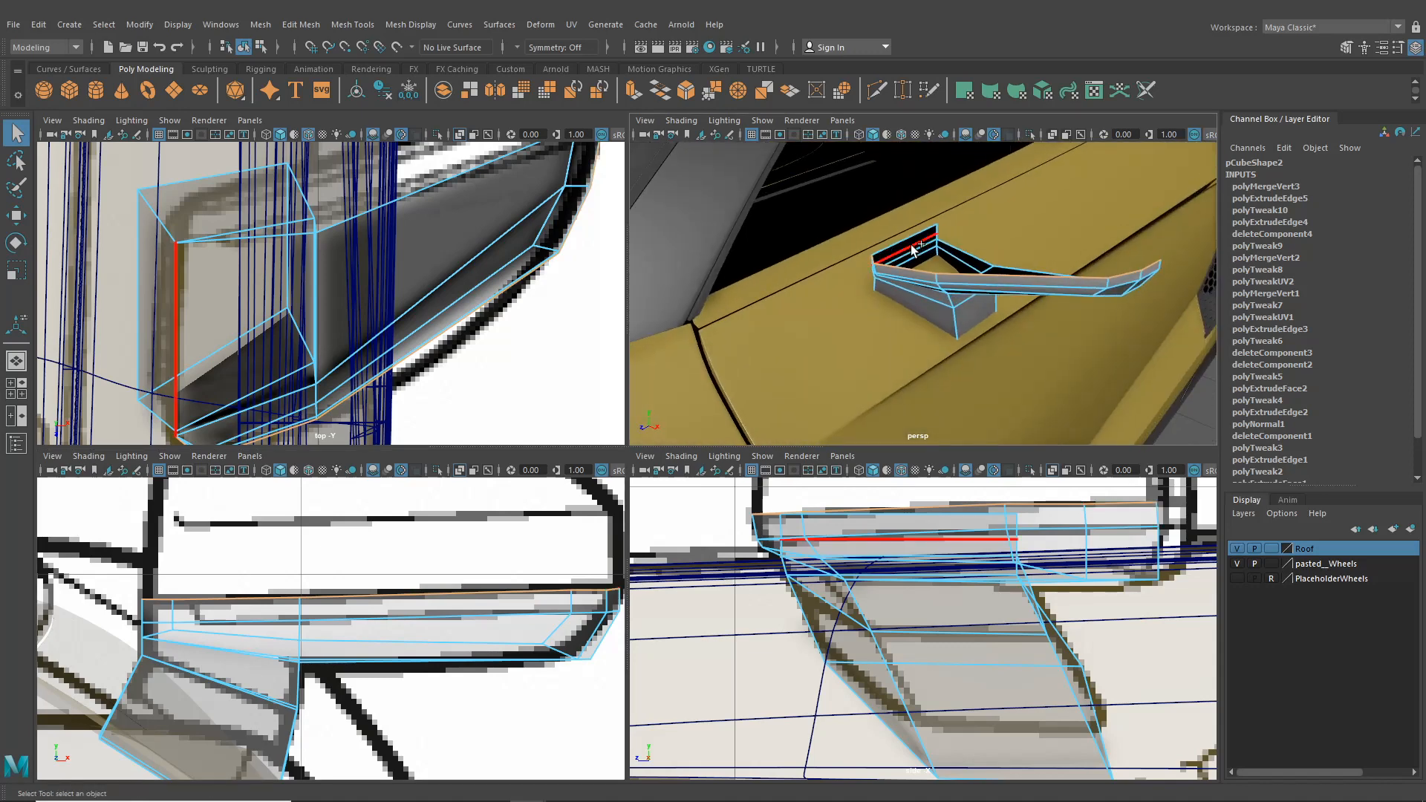
pyautogui.hotkey('ctrl', 'e')
pyautogui.keyDown('alt'); pyautogui.moveTo(446, 547); pyautogui.dragTo(471, 592, button='middle'); pyautogui.keyUp('alt')
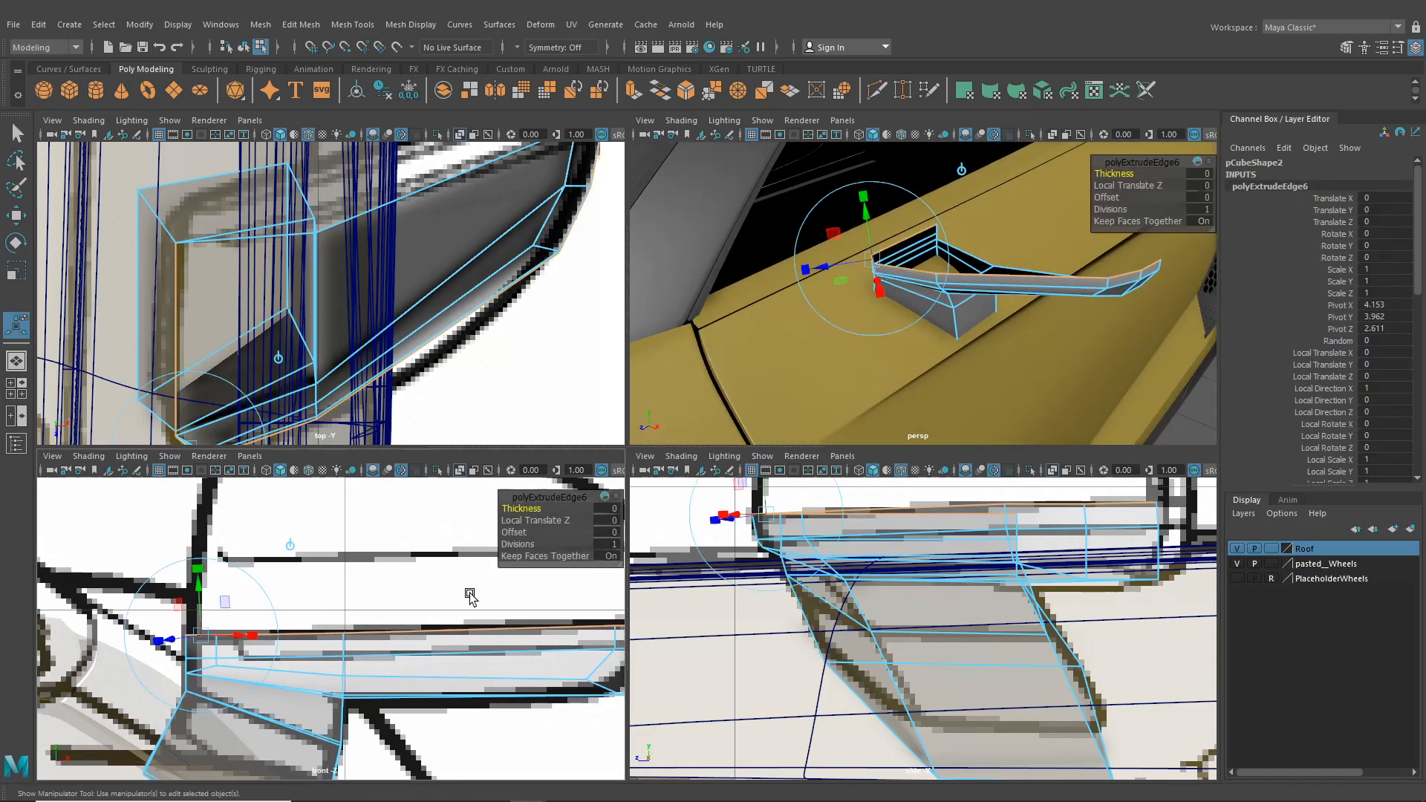
pyautogui.moveTo(424, 579); pyautogui.dragTo(423, 500)
pyautogui.keyDown('alt'); pyautogui.moveTo(847, 568); pyautogui.dragTo(838, 703, button='middle'); pyautogui.keyUp('alt')
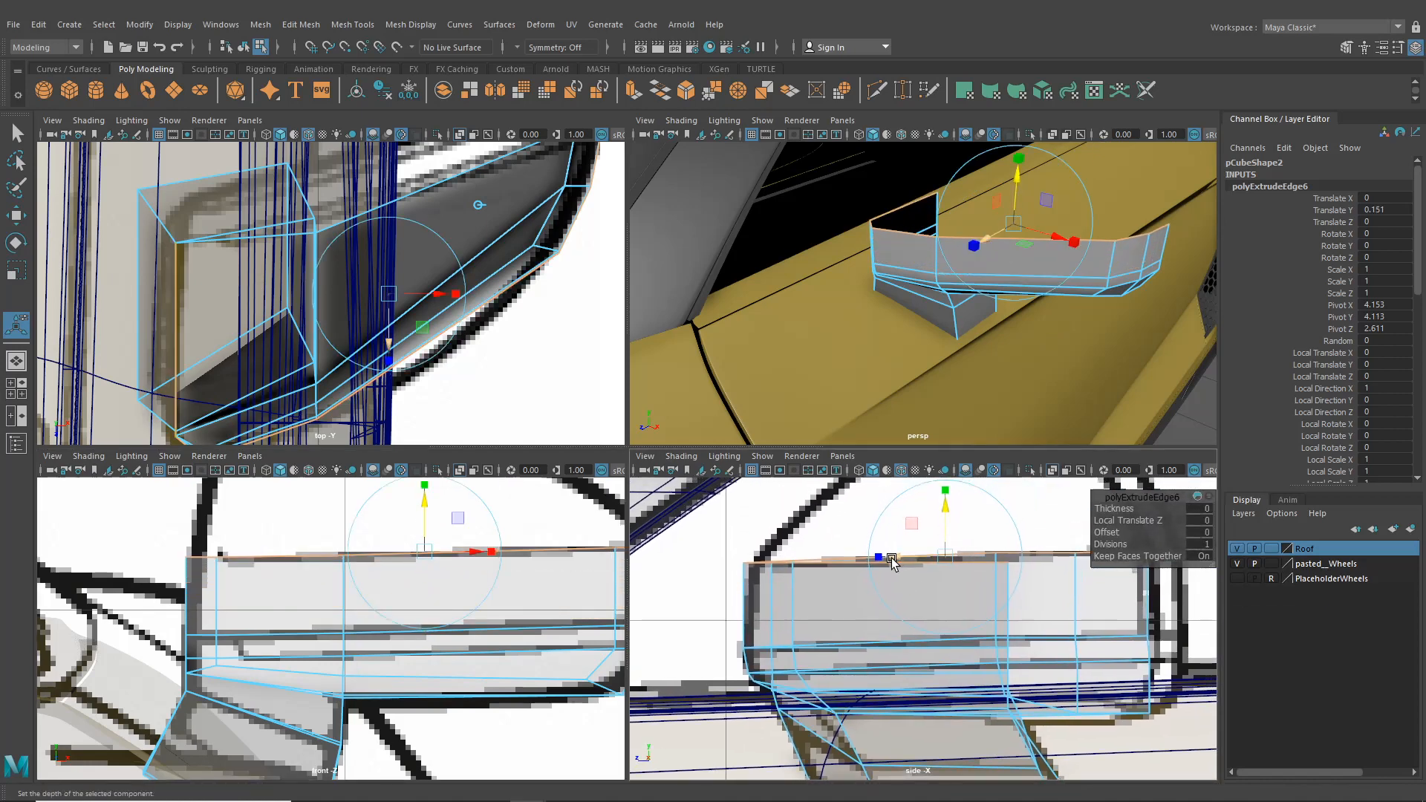
pyautogui.moveTo(904, 561); pyautogui.dragTo(907, 555)
pyautogui.keyDown('alt'); pyautogui.moveTo(906, 554); pyautogui.dragTo(845, 580, button='middle'); pyautogui.keyUp('alt')
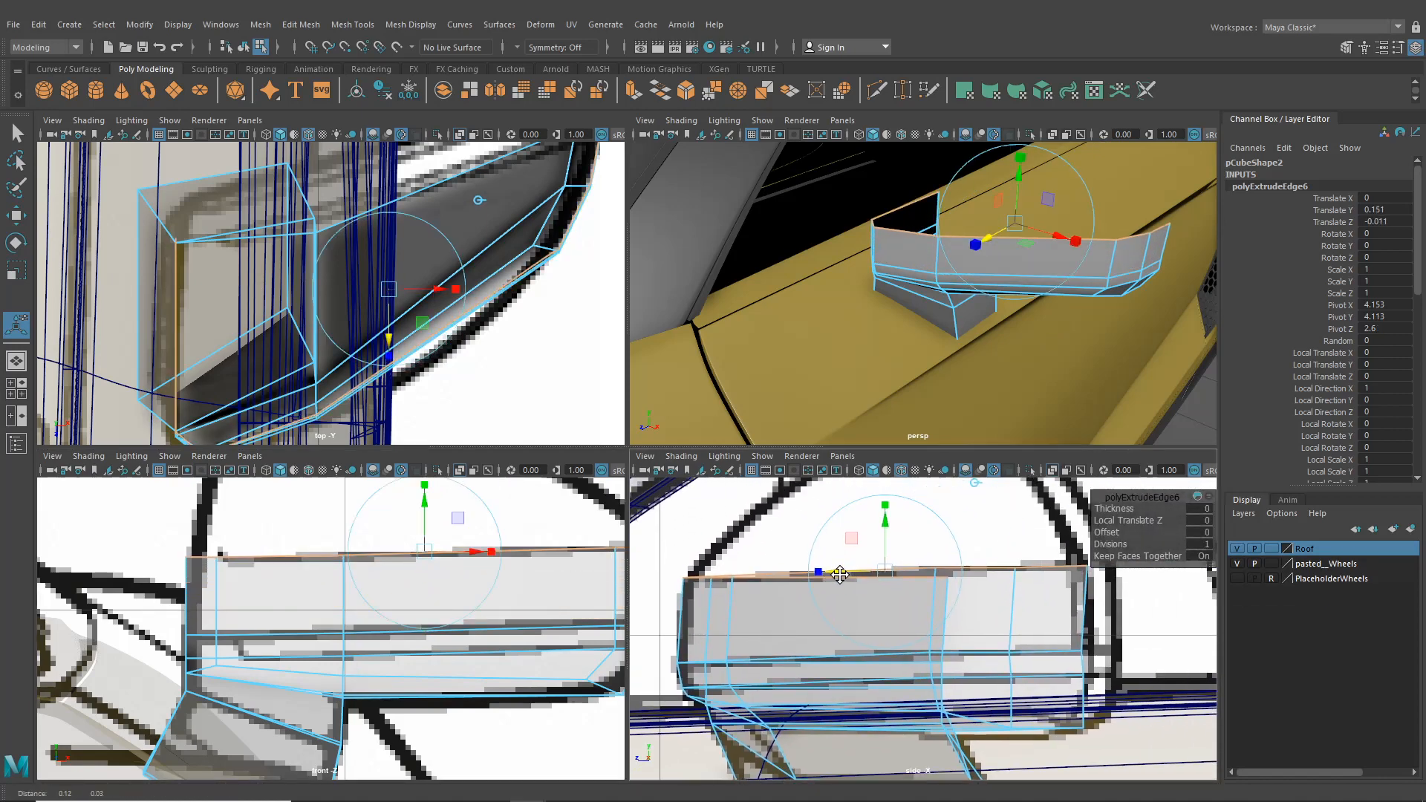
pyautogui.moveTo(844, 578); pyautogui.dragTo(845, 574)
pyautogui.keyDown('alt'); pyautogui.moveTo(844, 588); pyautogui.dragTo(769, 557, button='middle'); pyautogui.keyUp('alt')
# - Move the rear corner vertex of the rim's top edge back onto the blueprint outline in the side view
pyautogui.moveTo(935, 549); pyautogui.dragTo(912, 528, button='right')
pyautogui.moveTo(849, 390); pyautogui.dragTo(848, 390, button='right')
pyautogui.keyDown('alt'); pyautogui.moveTo(953, 591); pyautogui.dragTo(889, 615, button='middle'); pyautogui.keyUp('alt')
pyautogui.click(935, 552)
pyautogui.click(20, 218)
pyautogui.scroll(1, 889, 615)
pyautogui.moveTo(855, 537)
pyautogui.mouseDown()
pyautogui.moveTo(901, 552)
pyautogui.moveTo(869, 541)
pyautogui.mouseUp()
# - Move the rim's middle and bottom rear vertices onto the blueprint's rear outline in the side view
pyautogui.click(892, 642)
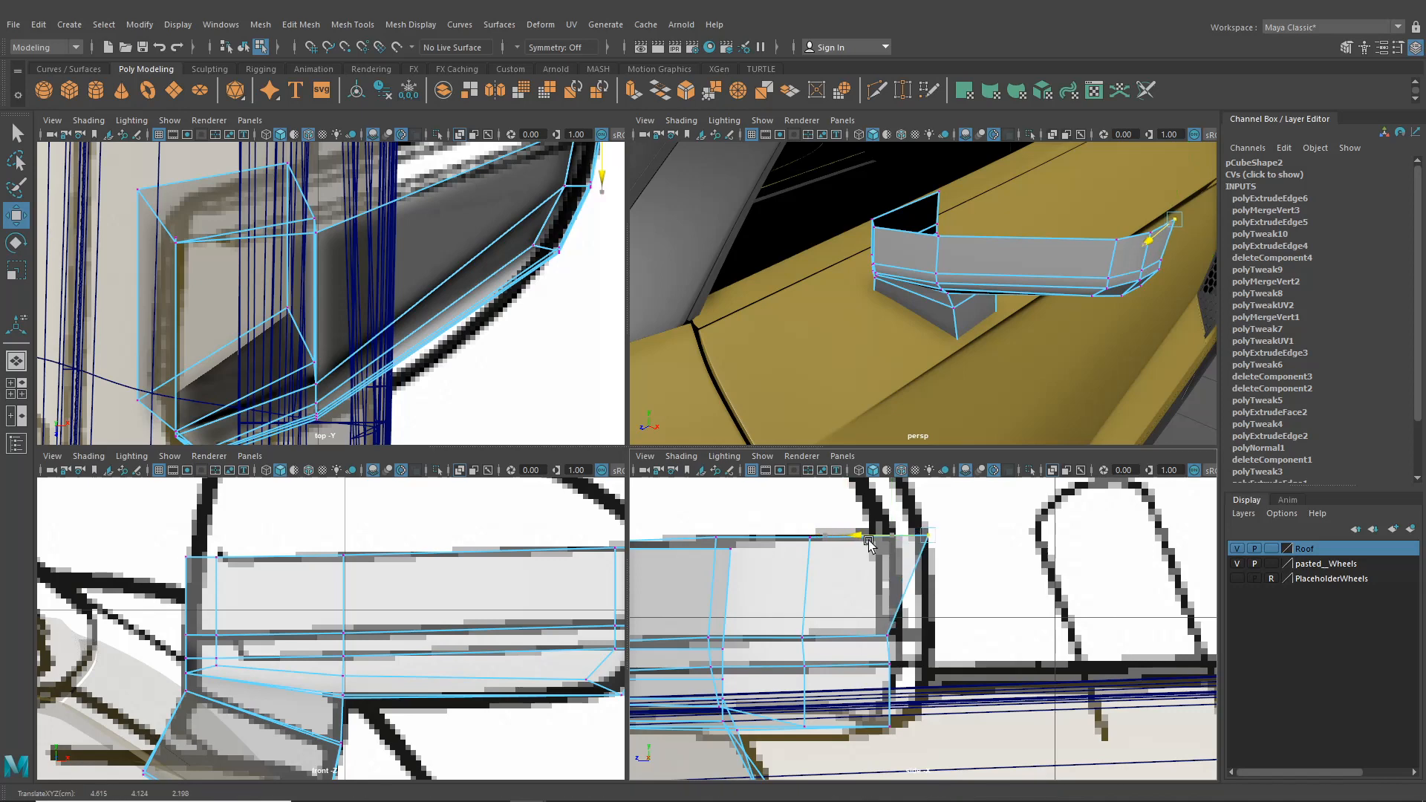
pyautogui.click(887, 636)
pyautogui.moveTo(821, 637); pyautogui.dragTo(889, 679)
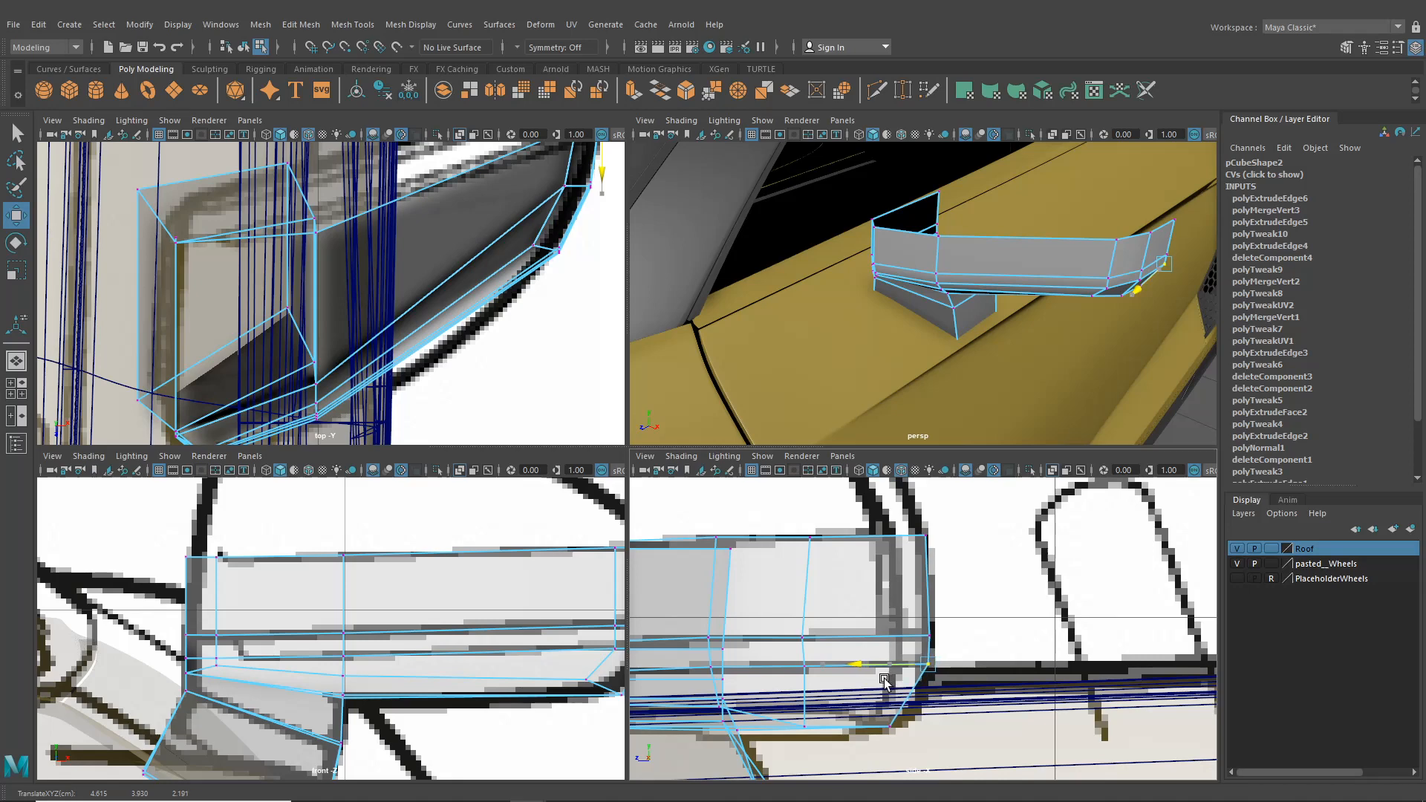
pyautogui.click(879, 719)
pyautogui.moveTo(849, 726); pyautogui.dragTo(853, 726)
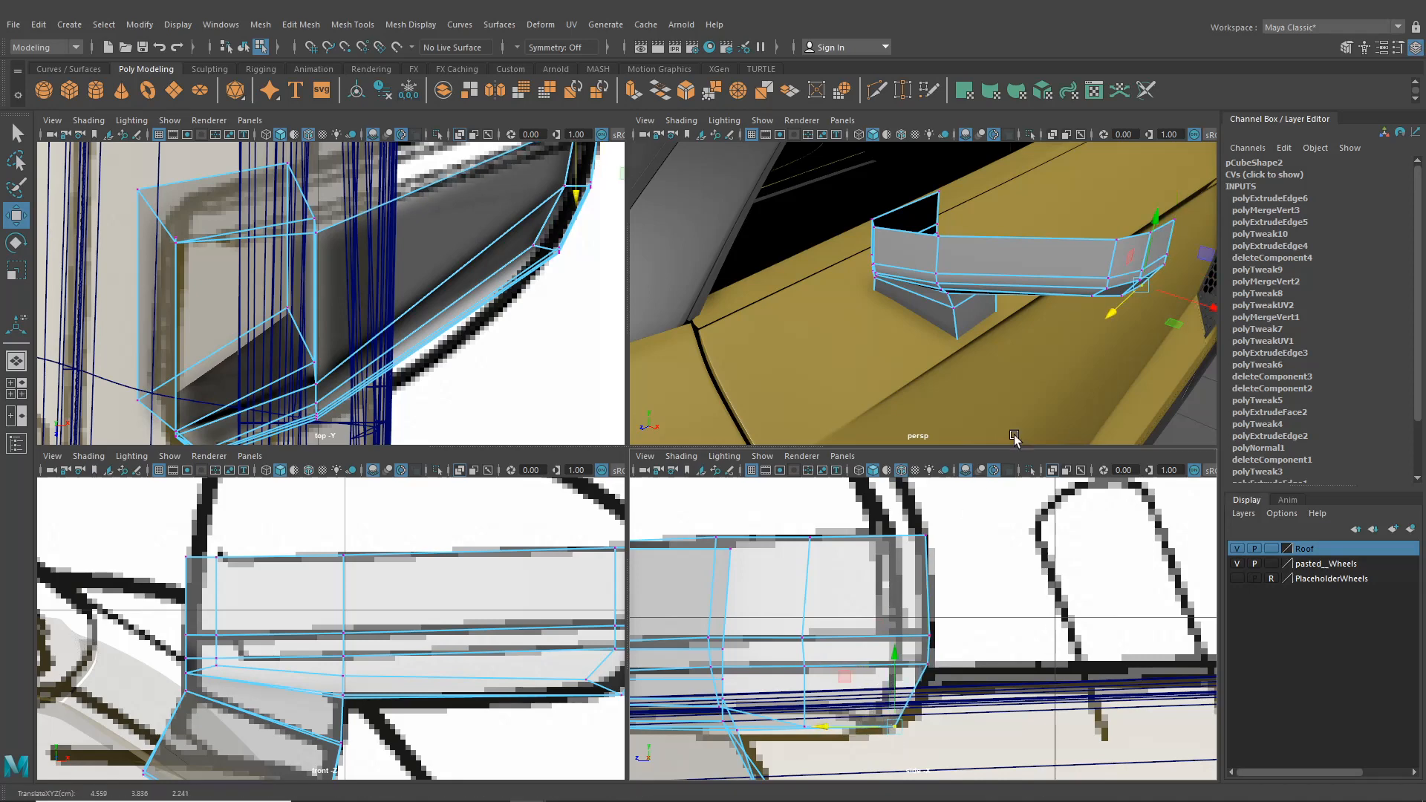
# - Reposition the vertices around the rim's lower outer corner so they follow the rounded blueprint corner in the front view
pyautogui.keyDown('alt'); pyautogui.moveTo(1015, 438); pyautogui.dragTo(898, 339); pyautogui.keyUp('alt')
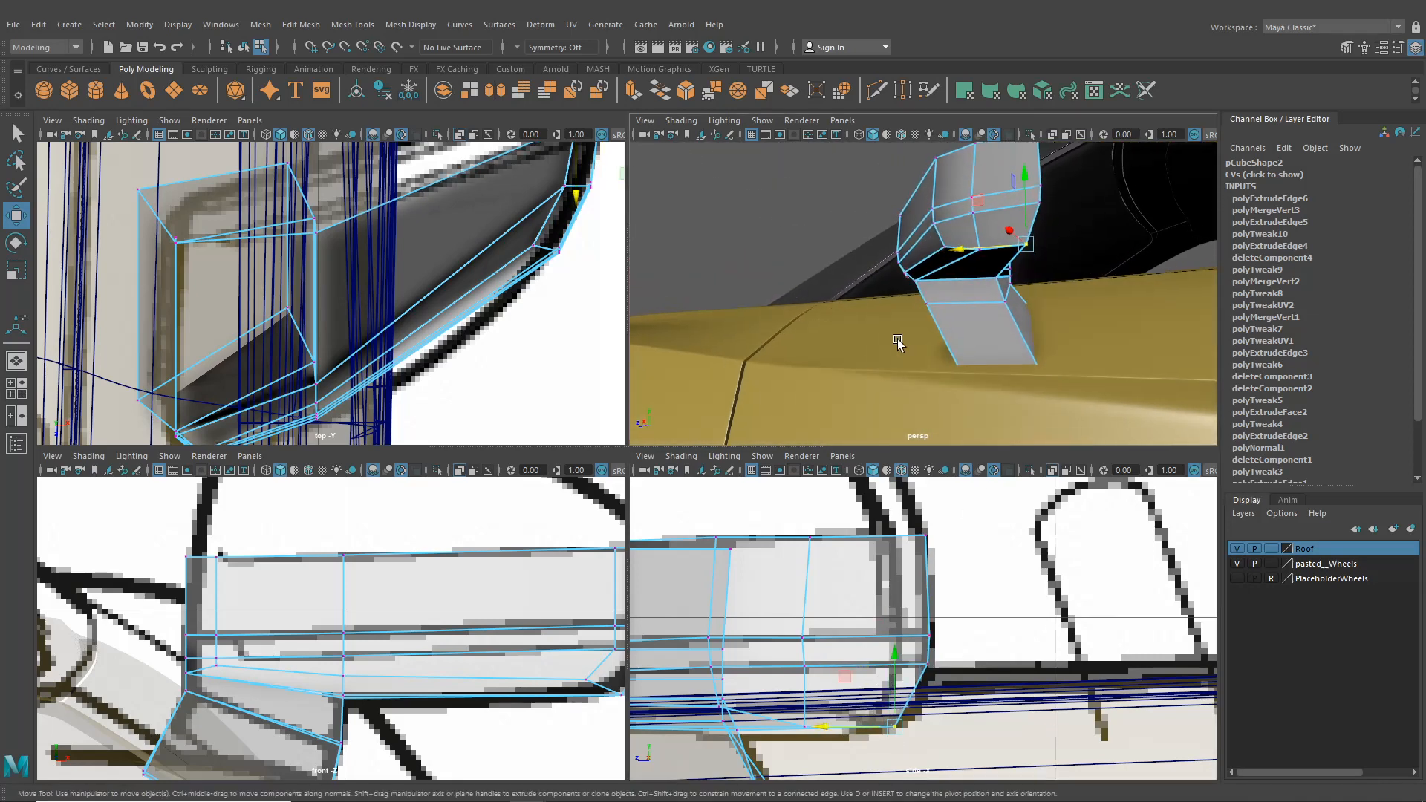
pyautogui.moveTo(960, 250); pyautogui.dragTo(935, 312)
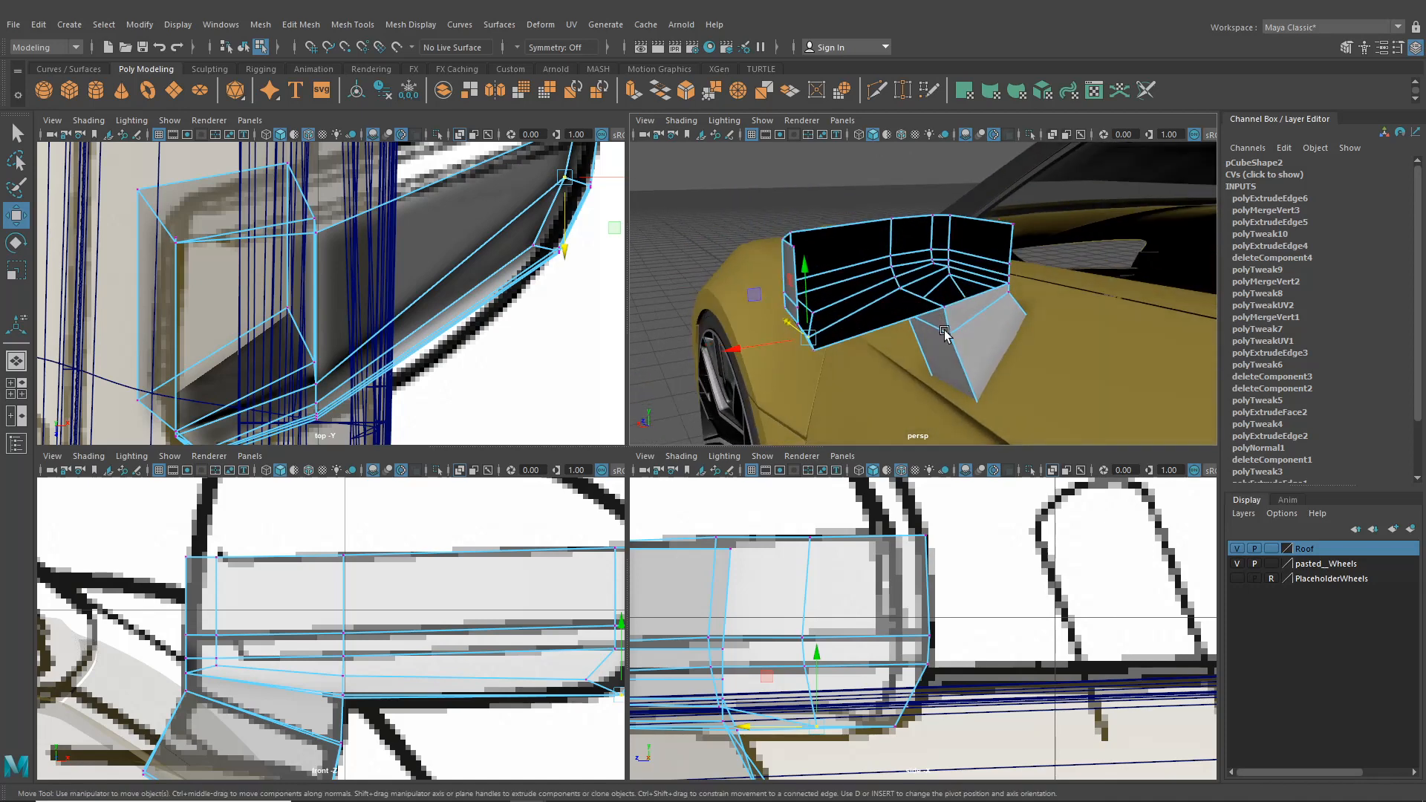
pyautogui.keyDown('alt'); pyautogui.moveTo(646, 289); pyautogui.dragTo(695, 281); pyautogui.keyUp('alt')
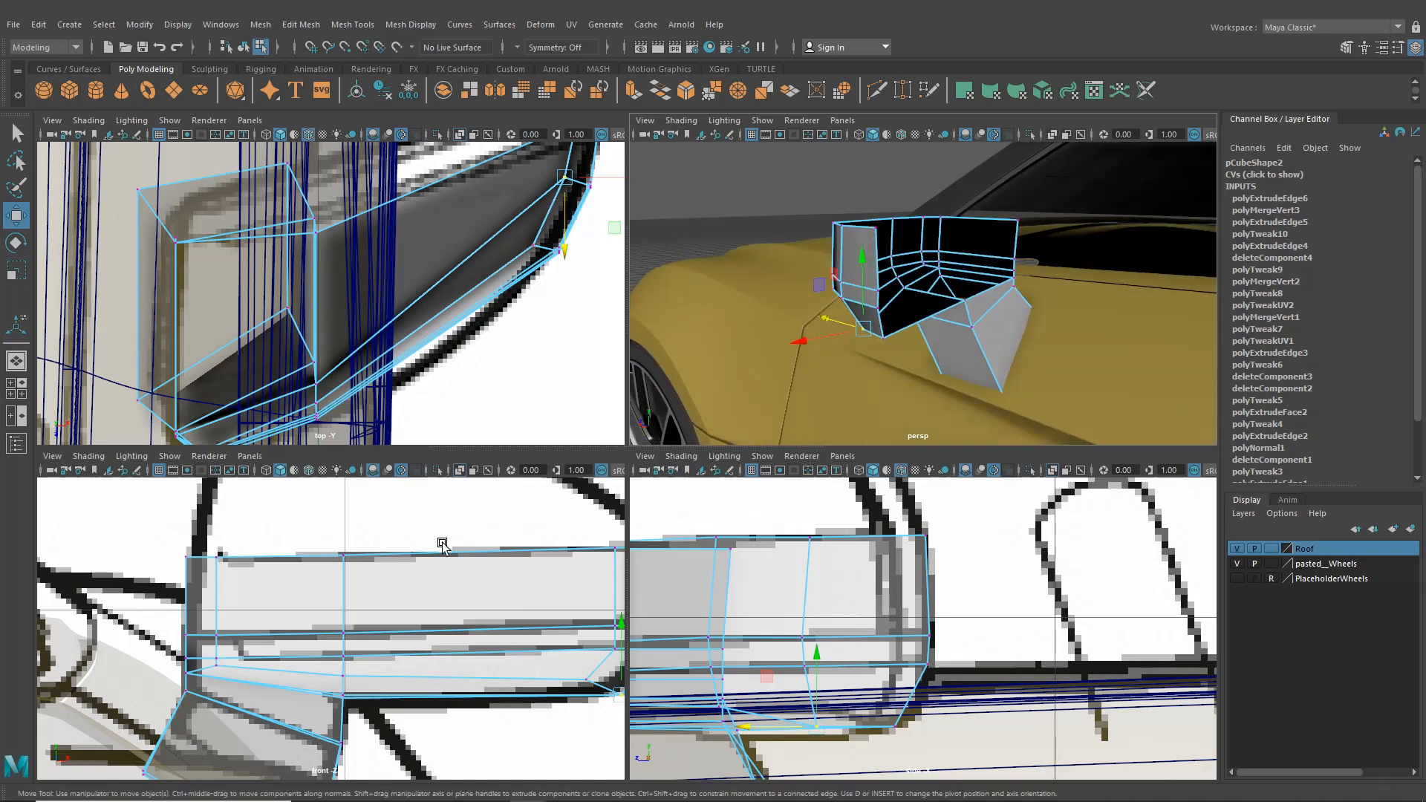
pyautogui.keyDown('alt'); pyautogui.moveTo(442, 546); pyautogui.dragTo(341, 554, button='middle'); pyautogui.keyUp('alt')
pyautogui.keyDown('alt'); pyautogui.moveTo(538, 563); pyautogui.dragTo(550, 552, button='middle'); pyautogui.keyUp('alt')
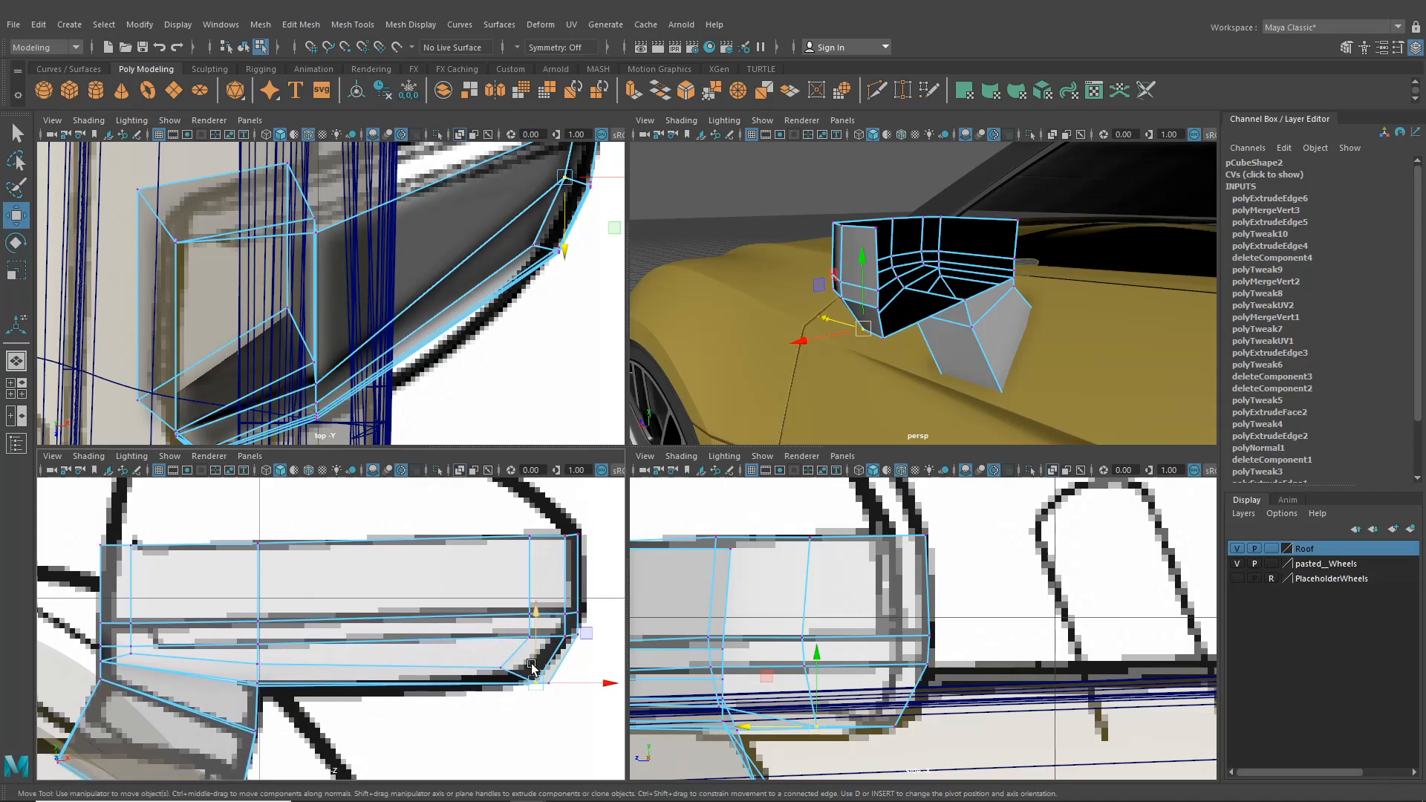
pyautogui.moveTo(536, 672); pyautogui.dragTo(591, 643)
pyautogui.click(502, 667)
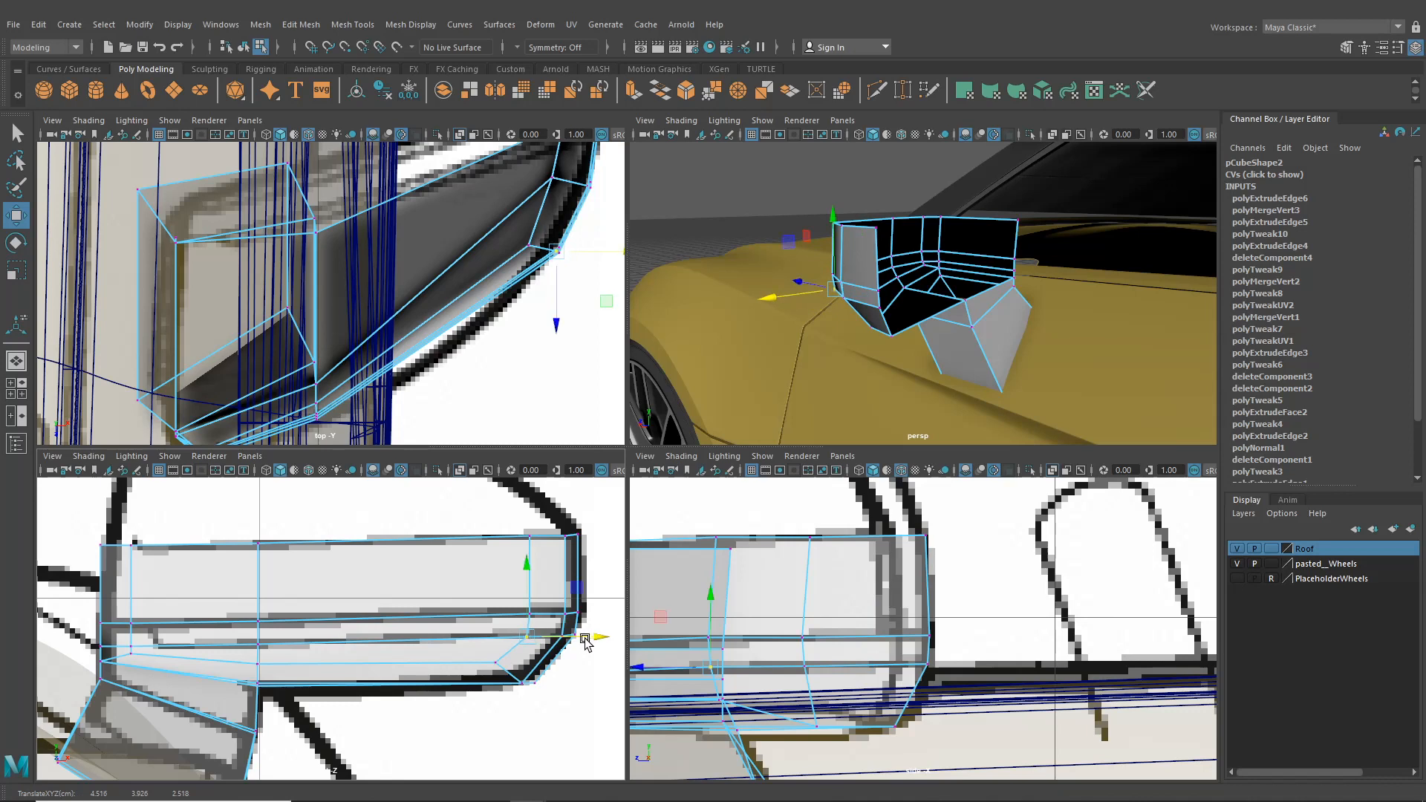
pyautogui.moveTo(527, 596); pyautogui.dragTo(530, 572)
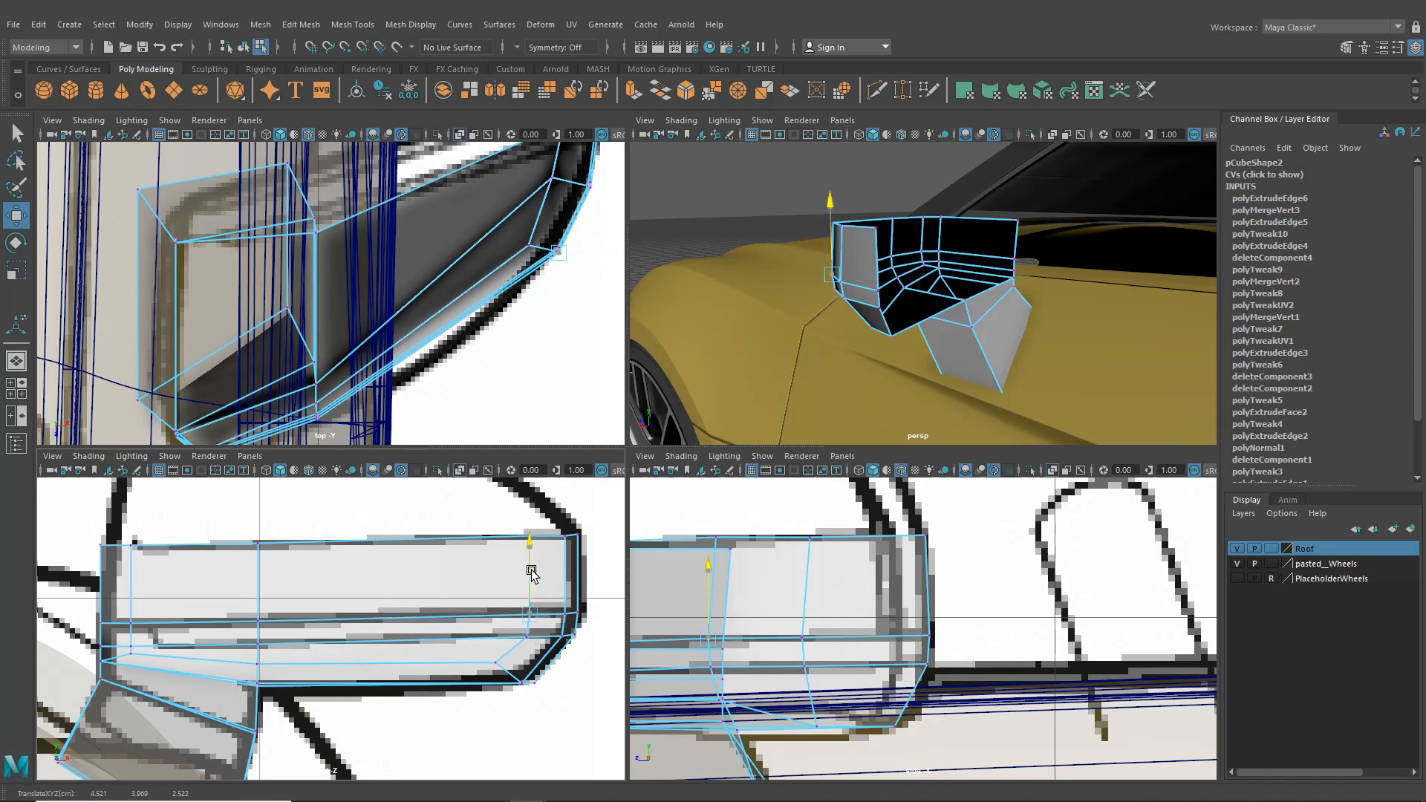
# - Extrude the mirror's upper border edges upward by 0.276 to the blueprint's top line in the front view
pyautogui.keyDown('alt'); pyautogui.moveTo(802, 573); pyautogui.dragTo(860, 611, button='middle'); pyautogui.keyUp('alt')
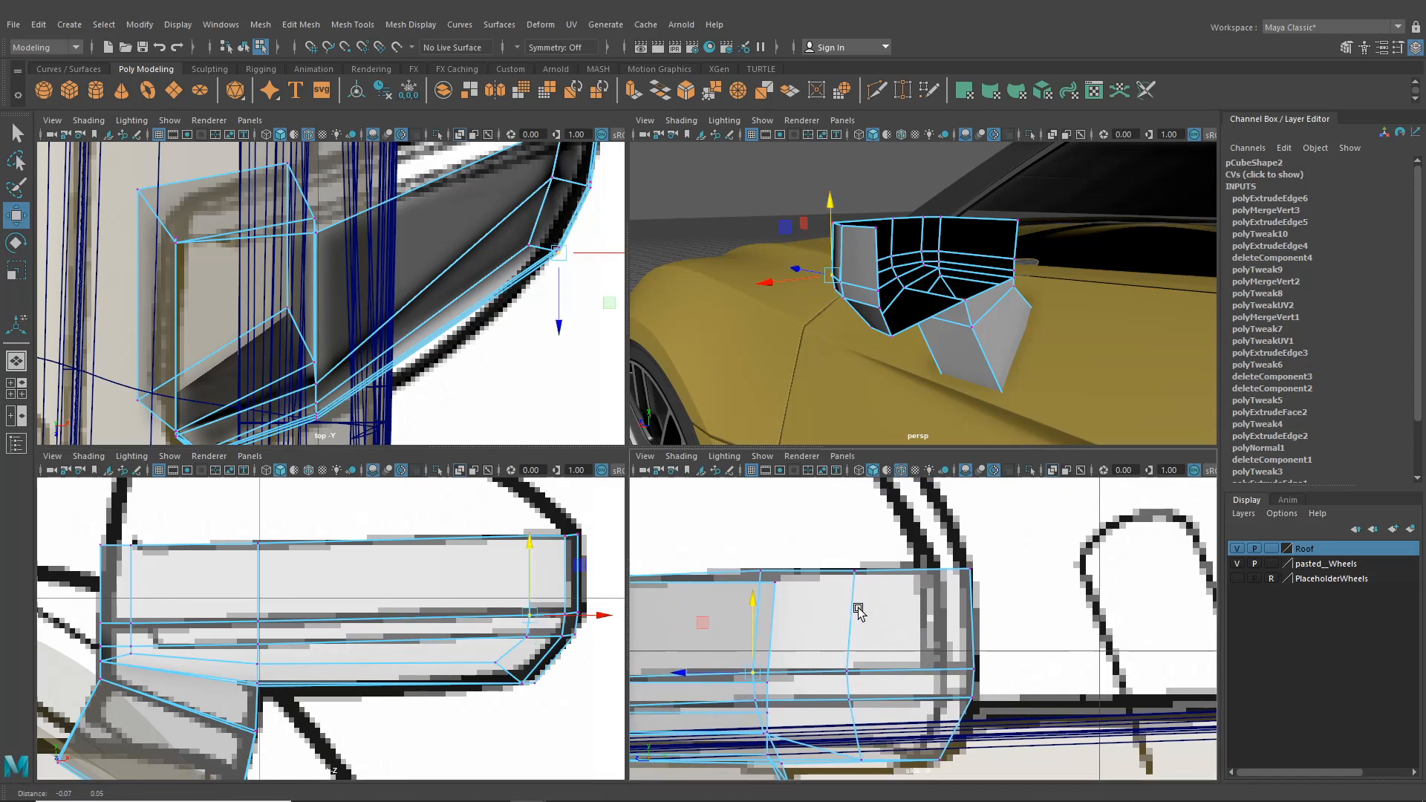
pyautogui.moveTo(874, 393)
pyautogui.keyDown('alt'); pyautogui.mouseDown()
pyautogui.moveTo(887, 367)
pyautogui.moveTo(1090, 375)
pyautogui.moveTo(894, 373)
pyautogui.mouseUp(); pyautogui.keyUp('alt')
pyautogui.scroll(-8, 985, 379)
pyautogui.scroll(8, 957, 350)
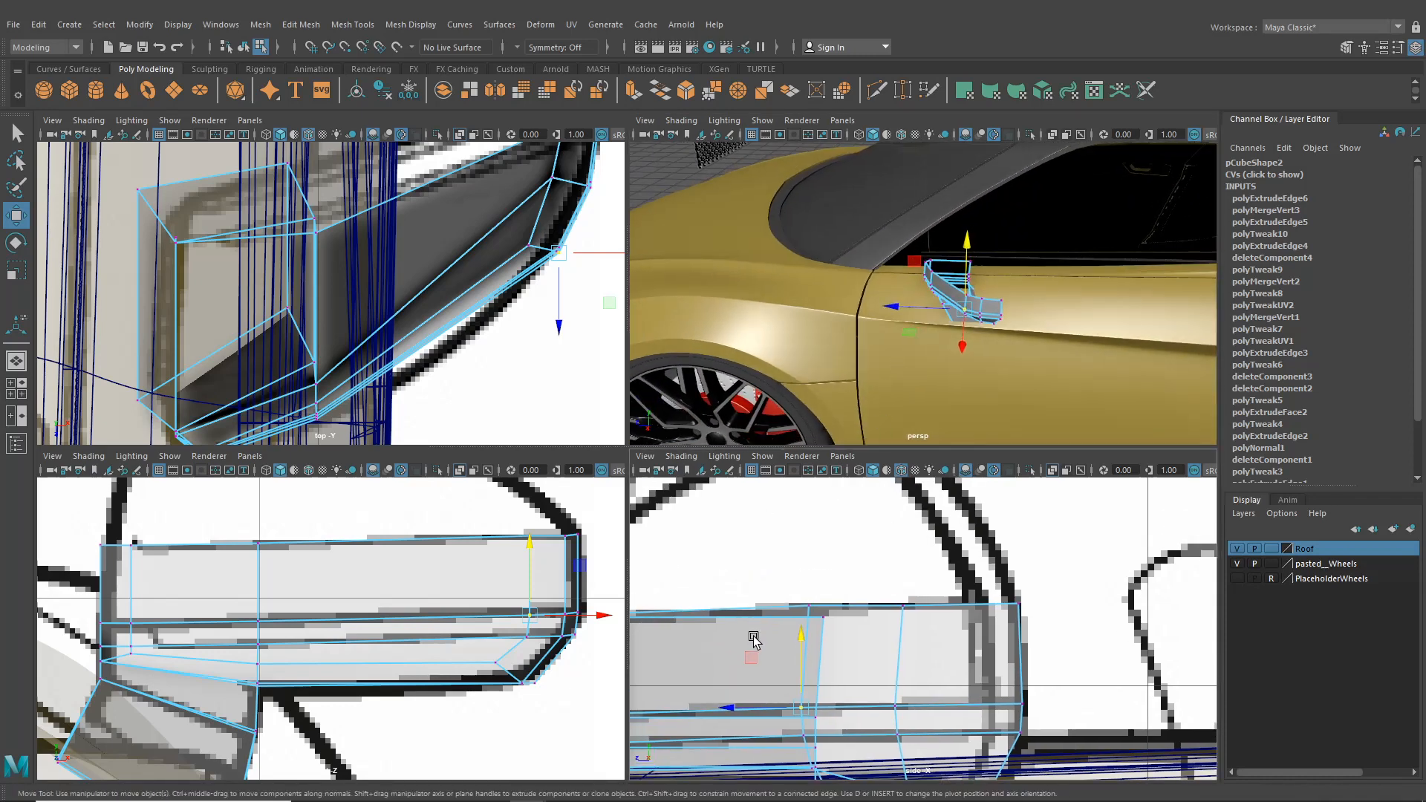
pyautogui.keyDown('alt'); pyautogui.moveTo(754, 636); pyautogui.dragTo(960, 704, button='middle'); pyautogui.keyUp('alt')
pyautogui.moveTo(393, 569); pyautogui.dragTo(391, 338, button='right')
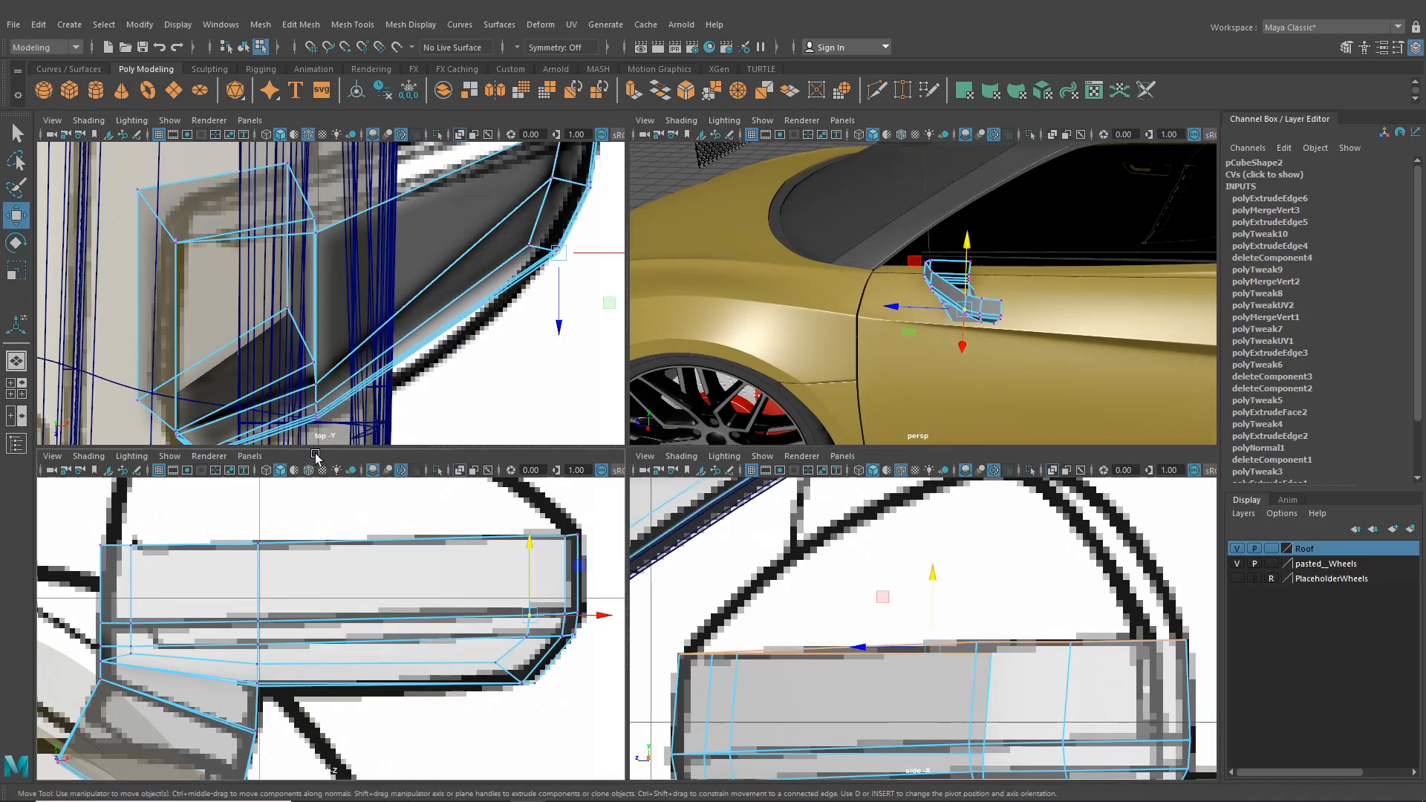
pyautogui.doubleClick(279, 543)
pyautogui.keyDown('alt'); pyautogui.moveTo(248, 594); pyautogui.dragTo(347, 634, button='middle'); pyautogui.keyUp('alt')
pyautogui.keyDown('alt'); pyautogui.moveTo(459, 609); pyautogui.dragTo(440, 675, button='middle'); pyautogui.keyUp('alt')
pyautogui.hotkey('ctrl', 'e')
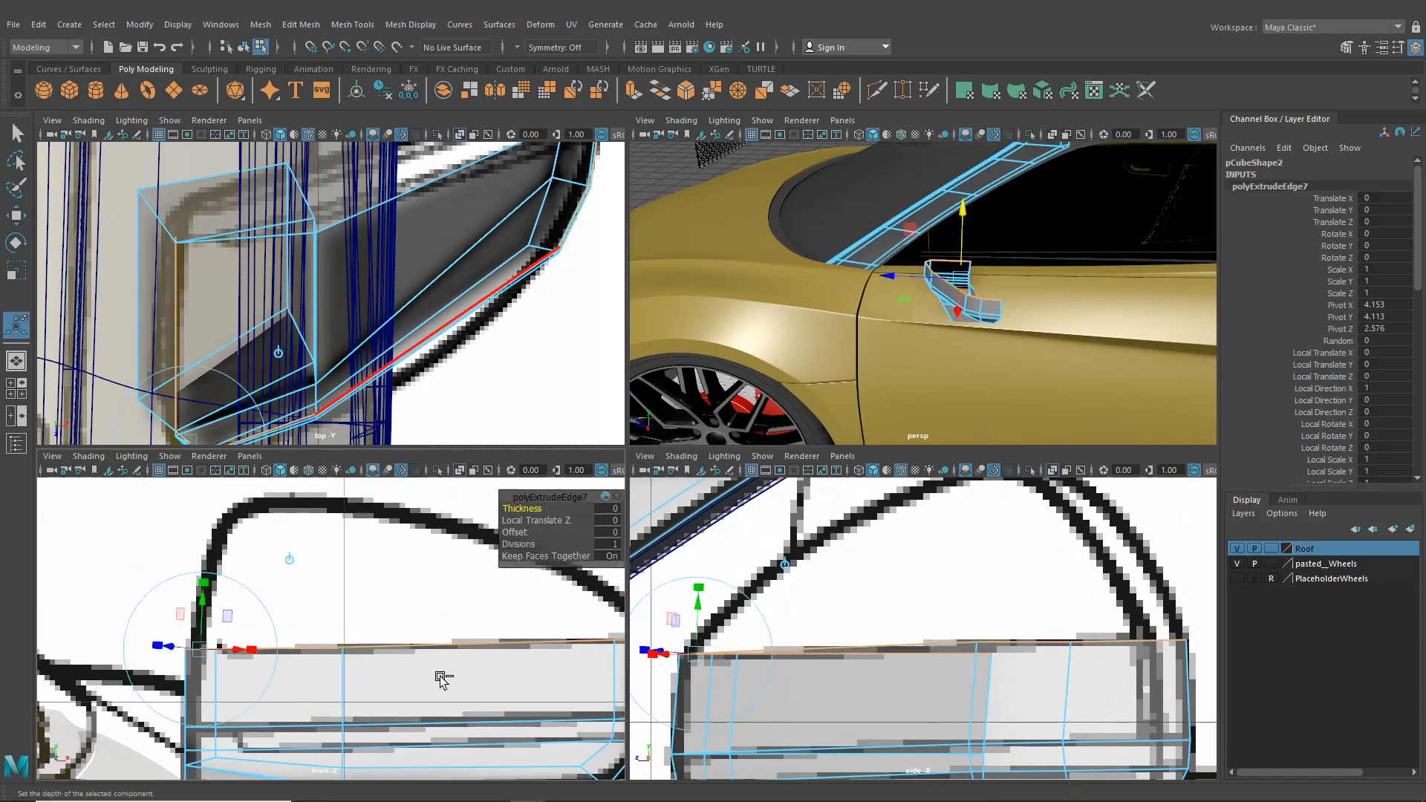
pyautogui.moveTo(418, 605); pyautogui.dragTo(441, 462)
# - Narrow the extruded top edges to a Z scale of 0.331 and shift them by -0.087 in Z
pyautogui.keyDown('alt'); pyautogui.moveTo(904, 552); pyautogui.dragTo(900, 622, button='middle'); pyautogui.keyUp('alt')
pyautogui.moveTo(875, 542); pyautogui.dragTo(955, 541)
pyautogui.keyDown('alt'); pyautogui.moveTo(512, 347); pyautogui.dragTo(500, 389, button='middle'); pyautogui.keyUp('alt')
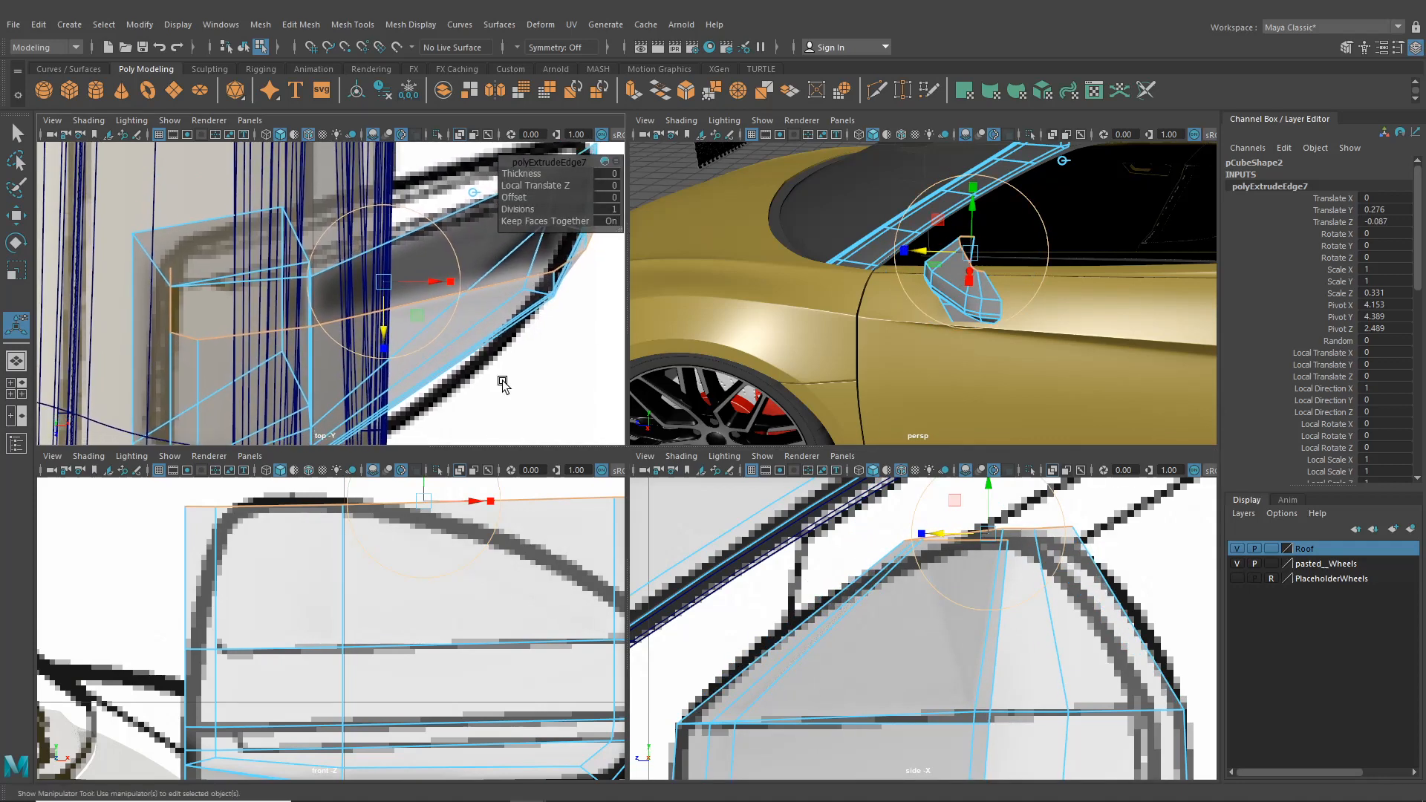
pyautogui.keyDown('alt'); pyautogui.moveTo(318, 523); pyautogui.dragTo(334, 621, button='middle'); pyautogui.keyUp('alt')
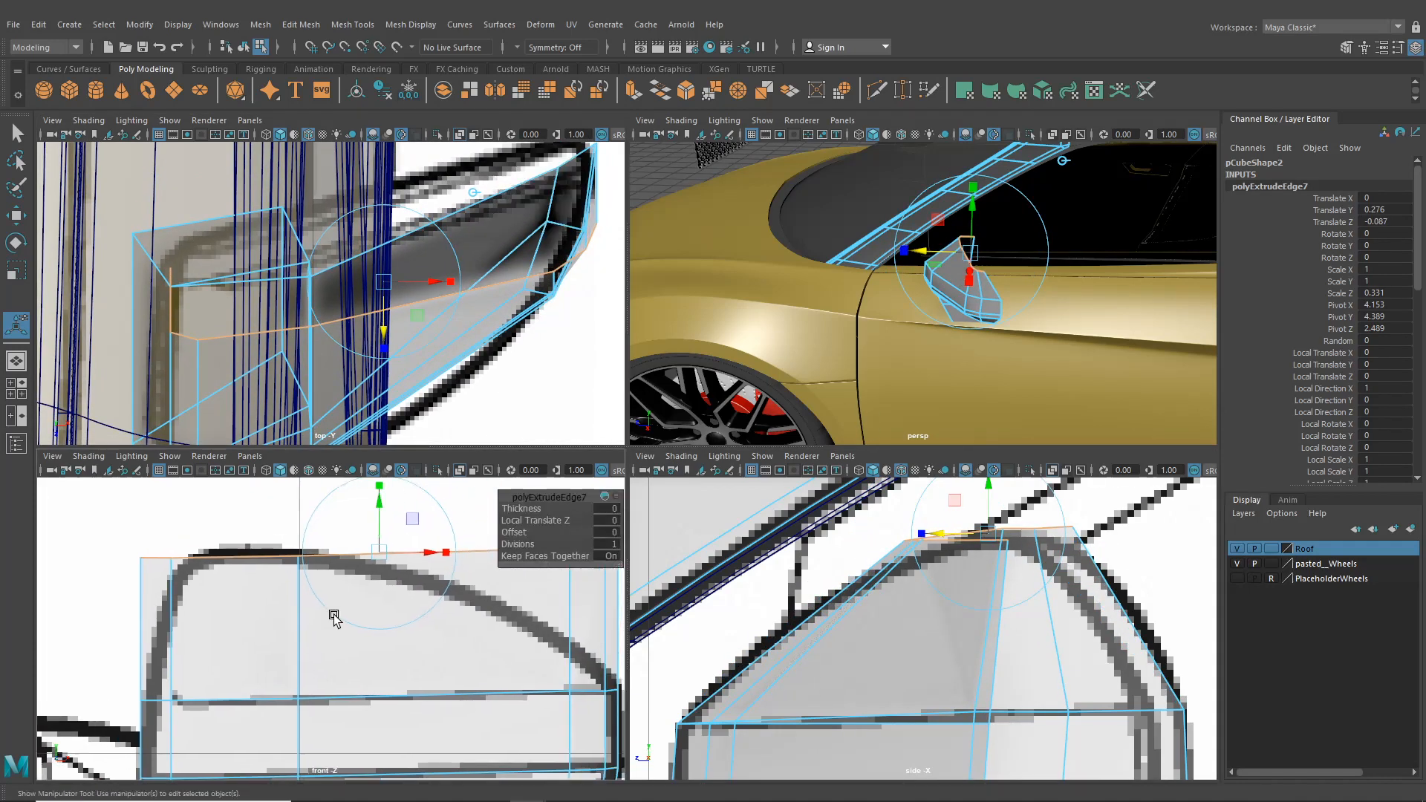
# - Lower the two outermost vertices at the rear of the housing's new top edge toward the blueprint curve in the side view
pyautogui.moveTo(211, 376); pyautogui.dragTo(240, 446, button='right')
pyautogui.scroll(-10, 979, 600)
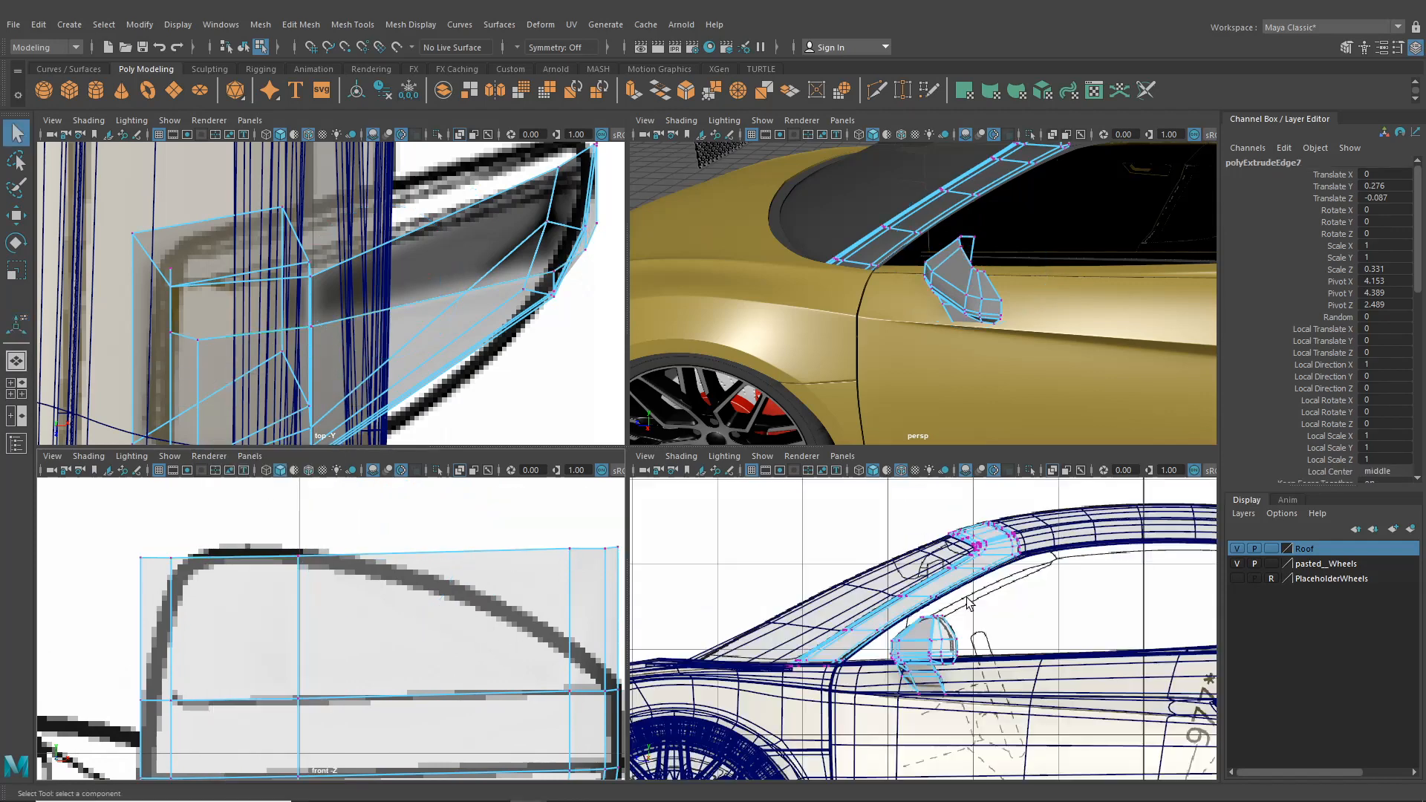
pyautogui.keyDown('alt'); pyautogui.moveTo(962, 633); pyautogui.dragTo(897, 638, button='middle'); pyautogui.keyUp('alt')
pyautogui.scroll(3, 911, 612)
pyautogui.scroll(4, 896, 639)
pyautogui.scroll(-8, 884, 610)
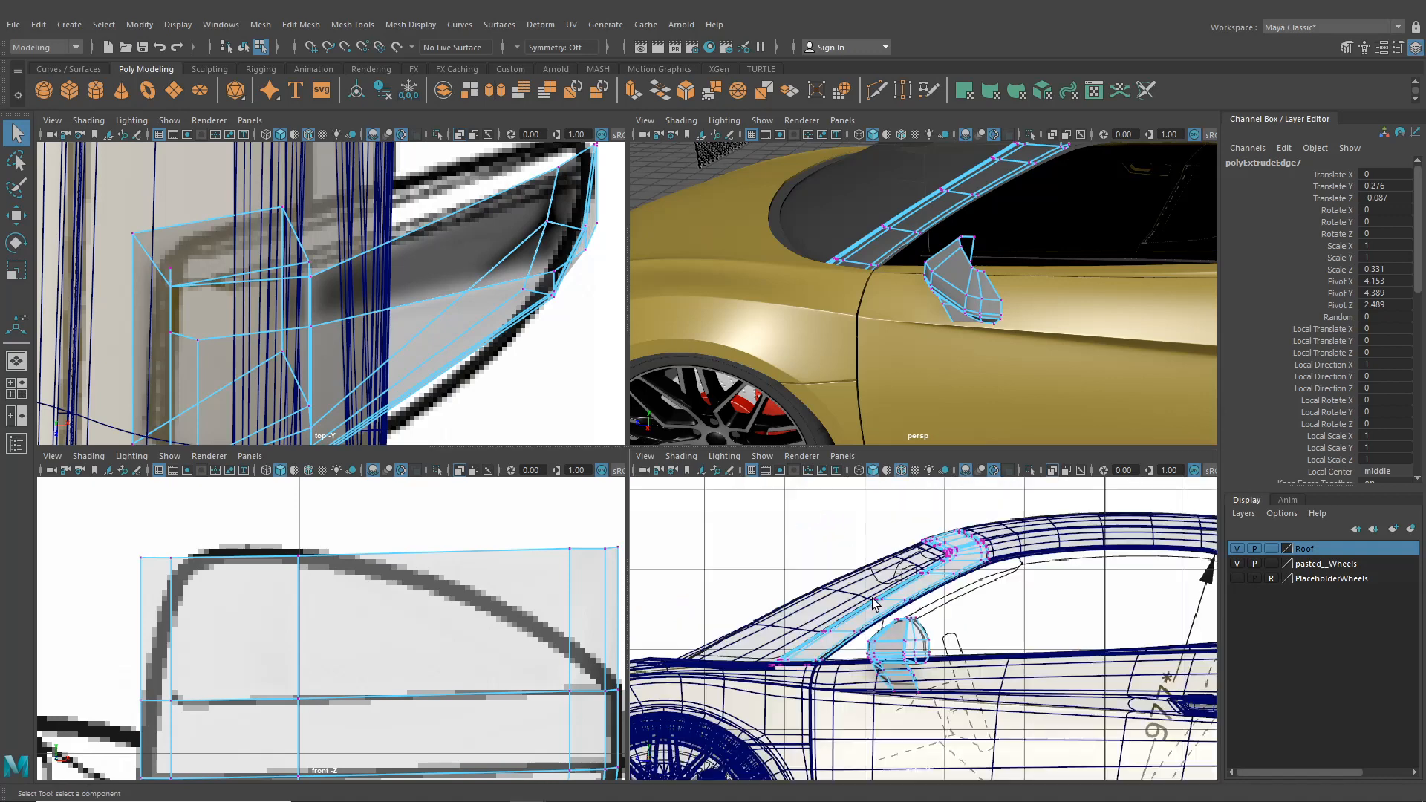
pyautogui.scroll(8, 878, 604)
pyautogui.scroll(-3, 896, 637)
pyautogui.scroll(5, 872, 622)
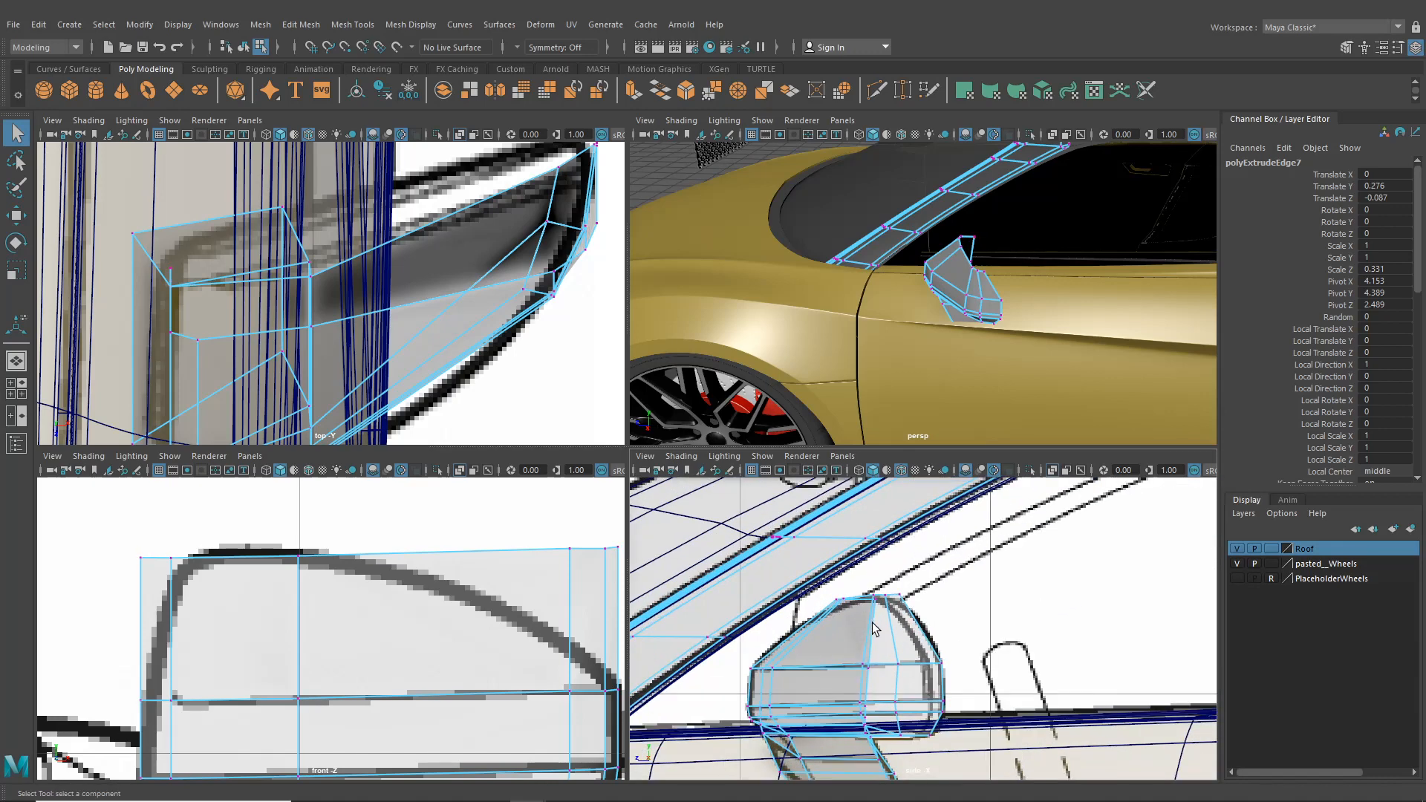
pyautogui.click(911, 558)
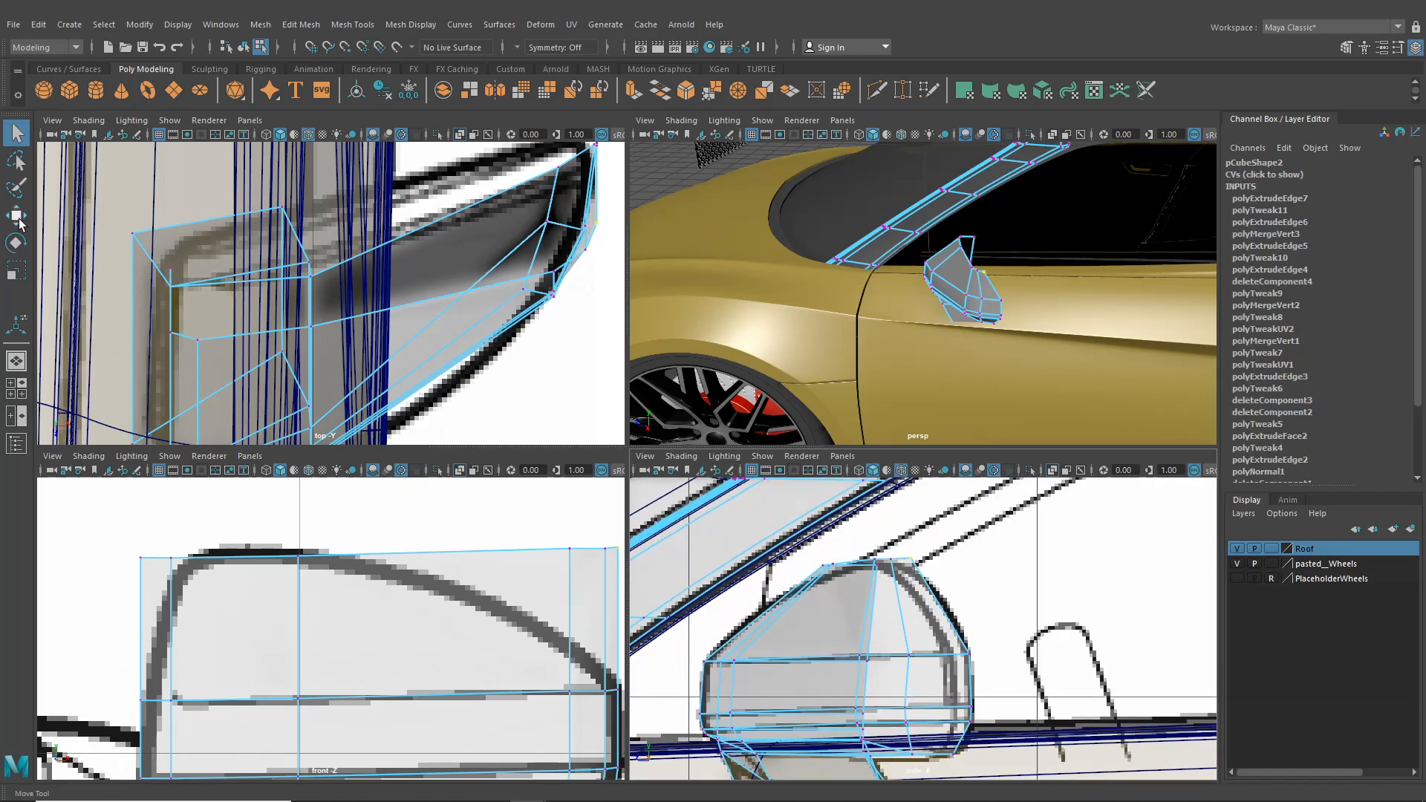
pyautogui.click(18, 219)
pyautogui.scroll(4, 924, 548)
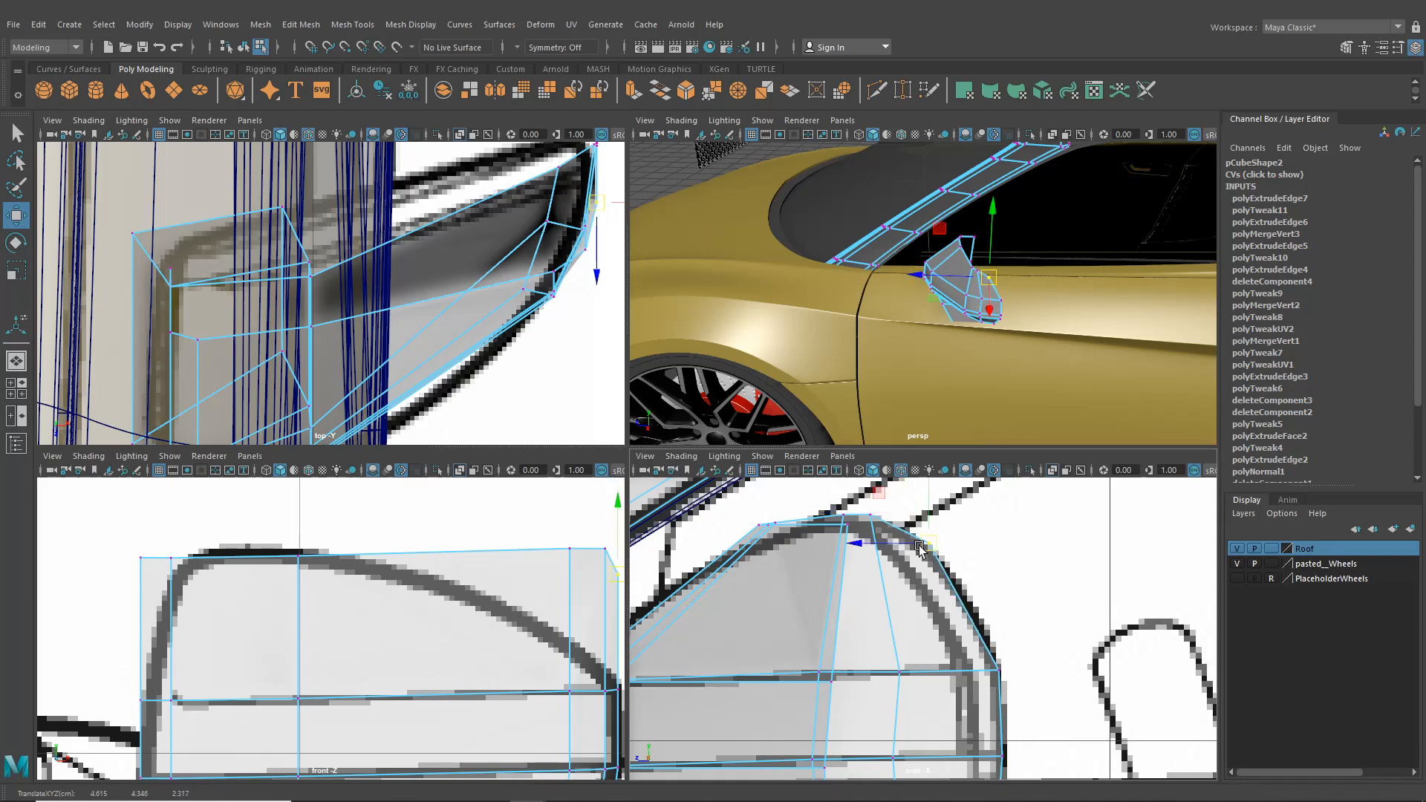
pyautogui.moveTo(919, 548); pyautogui.dragTo(878, 554)
# - Shift the vertices of the housing's rear vertical edge line in depth to straighten it in the side view
pyautogui.keyDown('alt'); pyautogui.moveTo(888, 624); pyautogui.dragTo(878, 590, button='middle'); pyautogui.keyUp('alt')
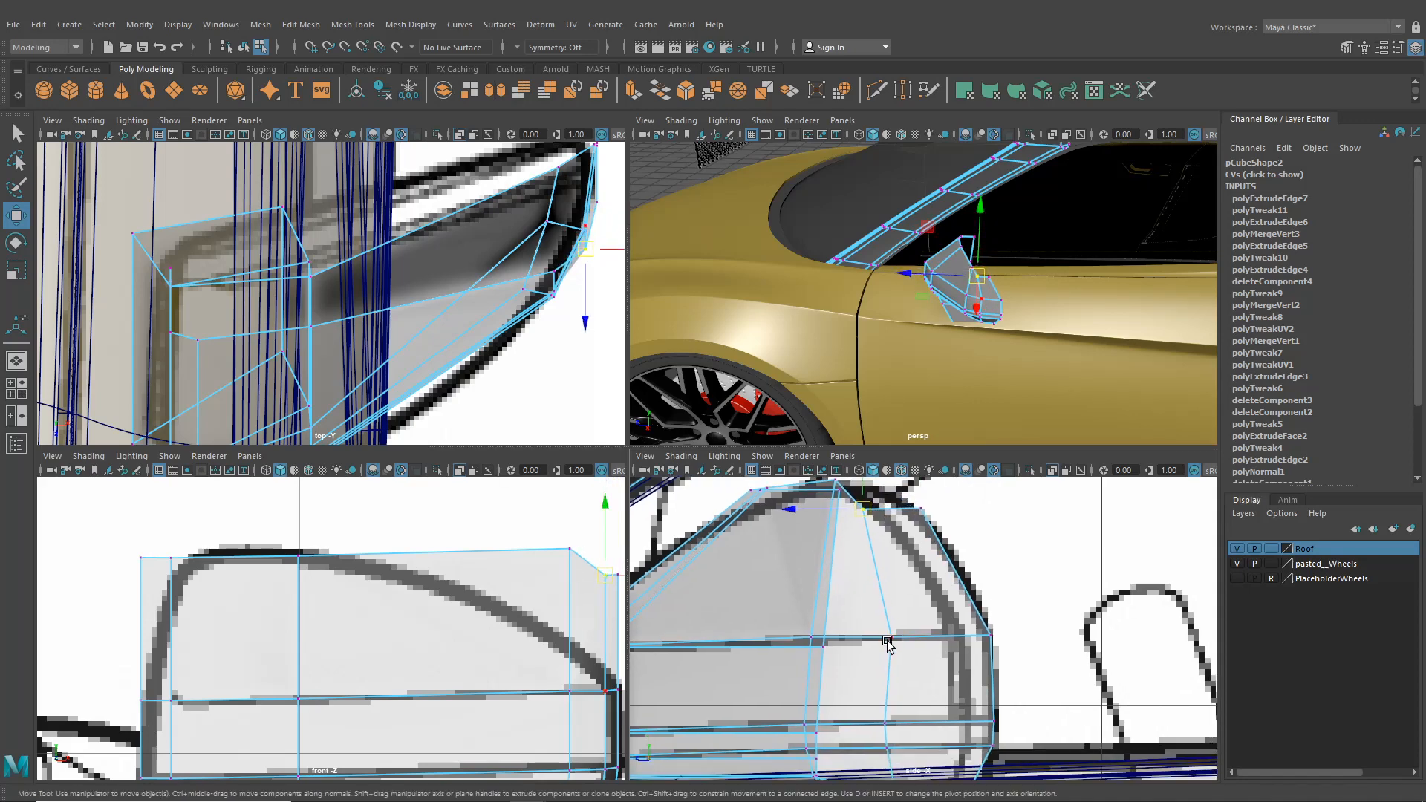
pyautogui.keyDown('alt'); pyautogui.moveTo(889, 718); pyautogui.dragTo(819, 635, button='middle'); pyautogui.keyUp('alt')
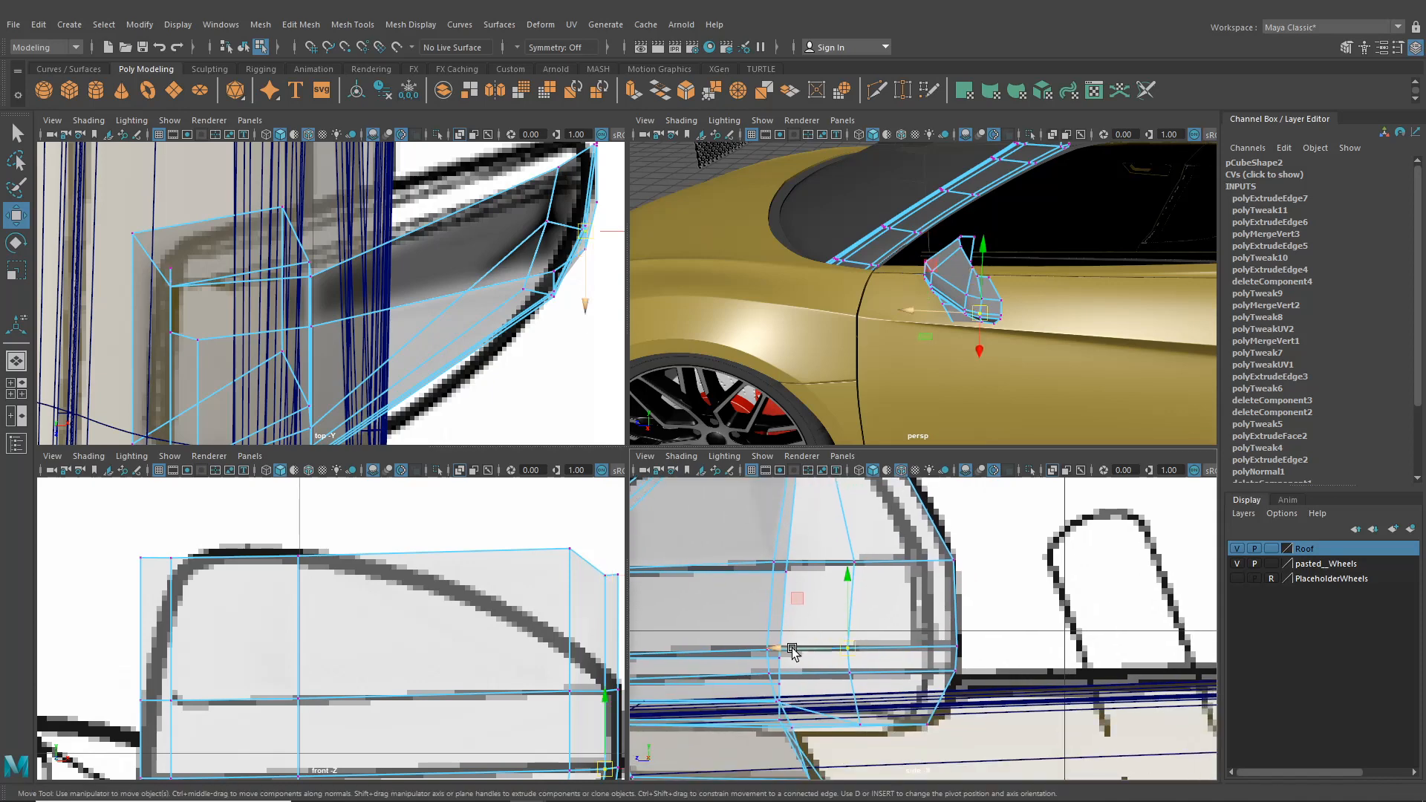
pyautogui.moveTo(792, 651); pyautogui.dragTo(800, 654)
pyautogui.click(855, 673)
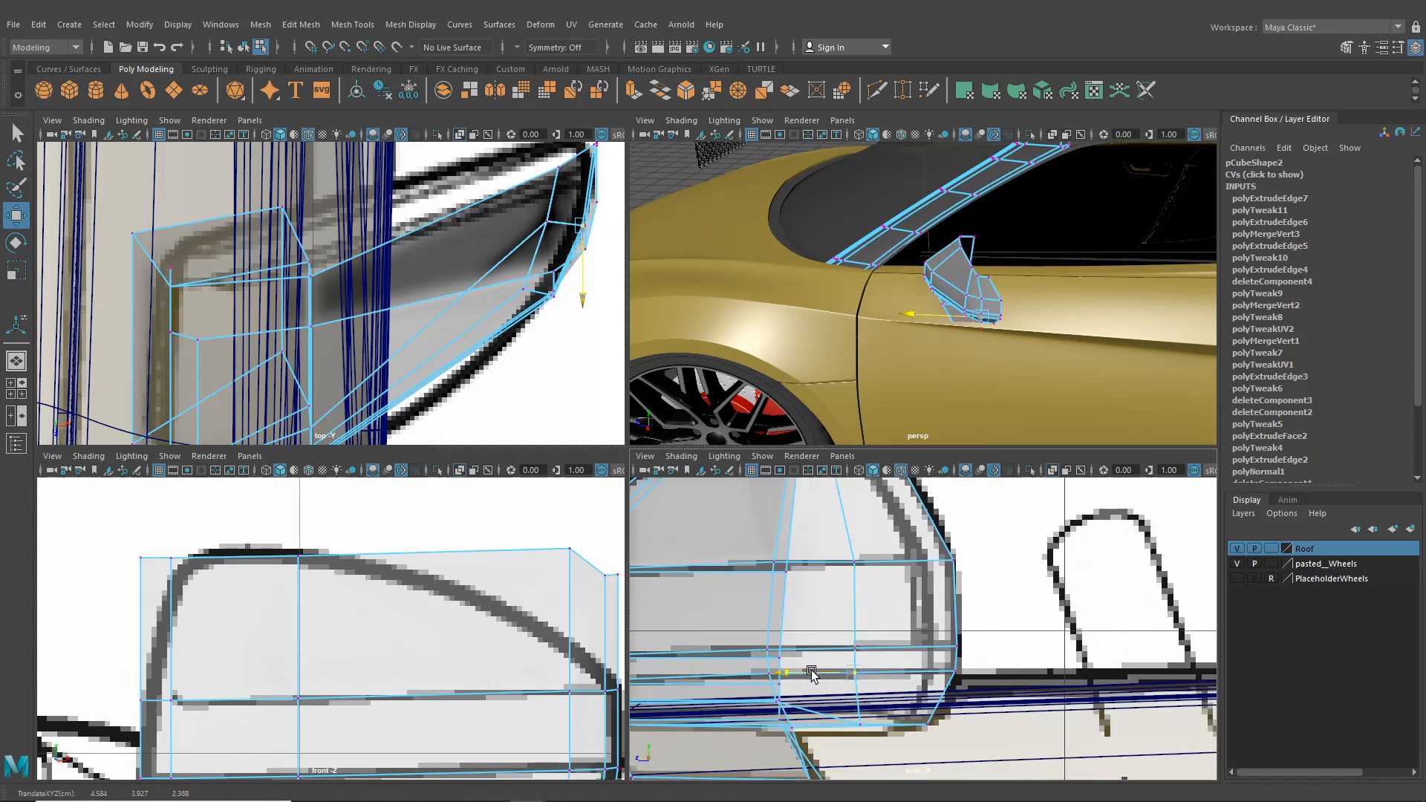
pyautogui.click(855, 562)
# - Reposition the housing's middle top-edge vertices in the side view to follow the blueprint's upper curve
pyautogui.keyDown('alt'); pyautogui.moveTo(834, 523); pyautogui.dragTo(830, 652, button='middle'); pyautogui.keyUp('alt')
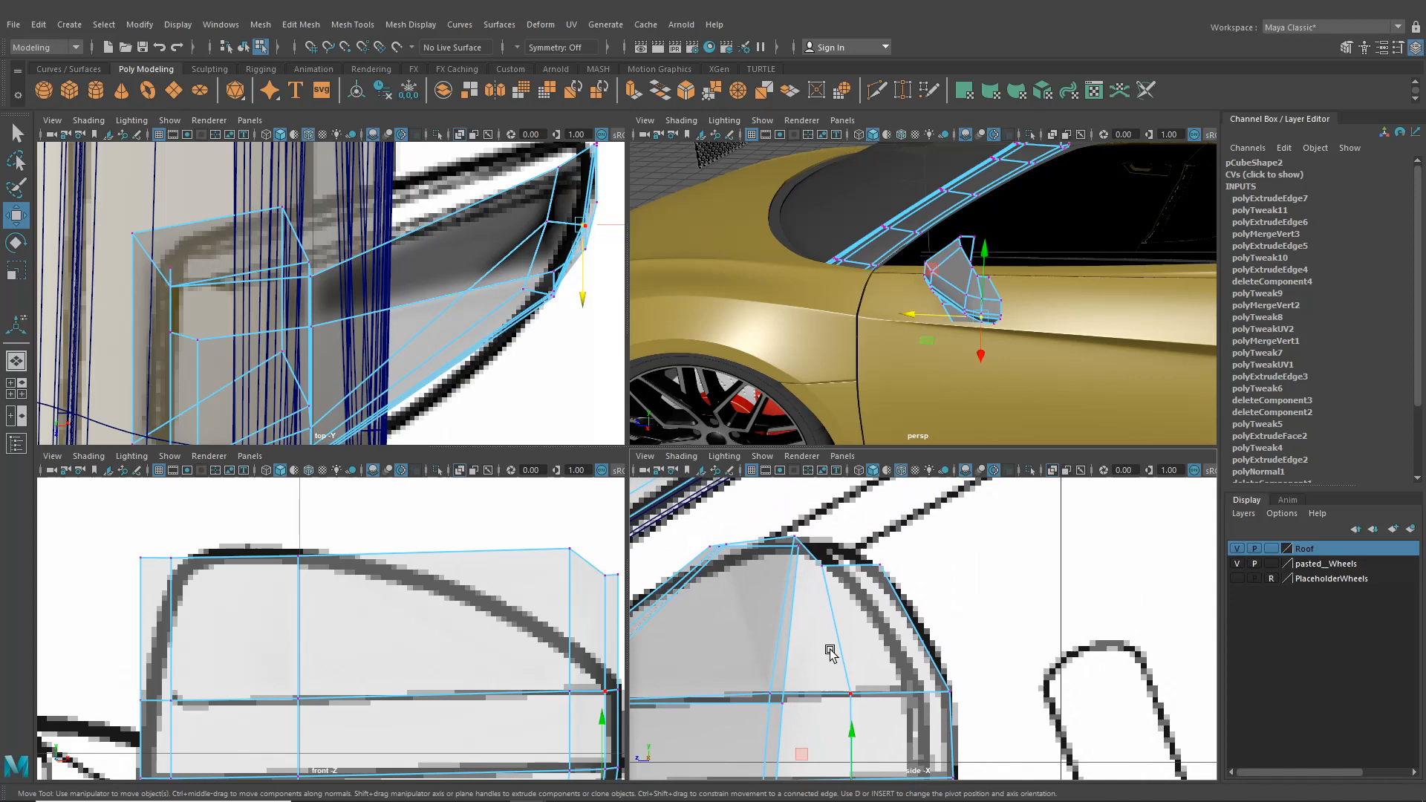
pyautogui.click(821, 568)
pyautogui.moveTo(820, 568)
pyautogui.mouseDown()
pyautogui.moveTo(851, 559)
pyautogui.moveTo(808, 557)
pyautogui.mouseUp()
pyautogui.click(795, 540)
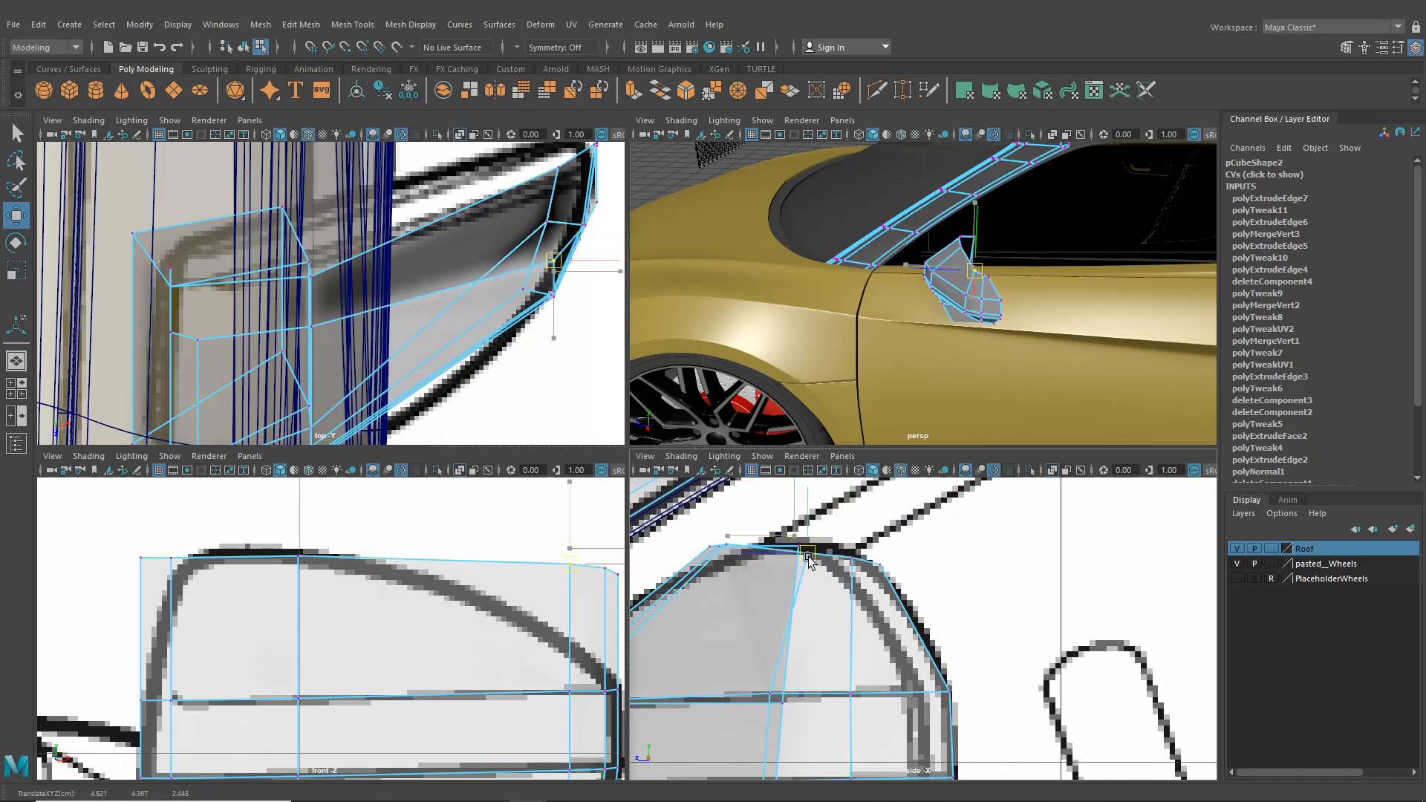
pyautogui.keyDown('alt'); pyautogui.moveTo(765, 566); pyautogui.dragTo(817, 579, button='middle'); pyautogui.keyUp('alt')
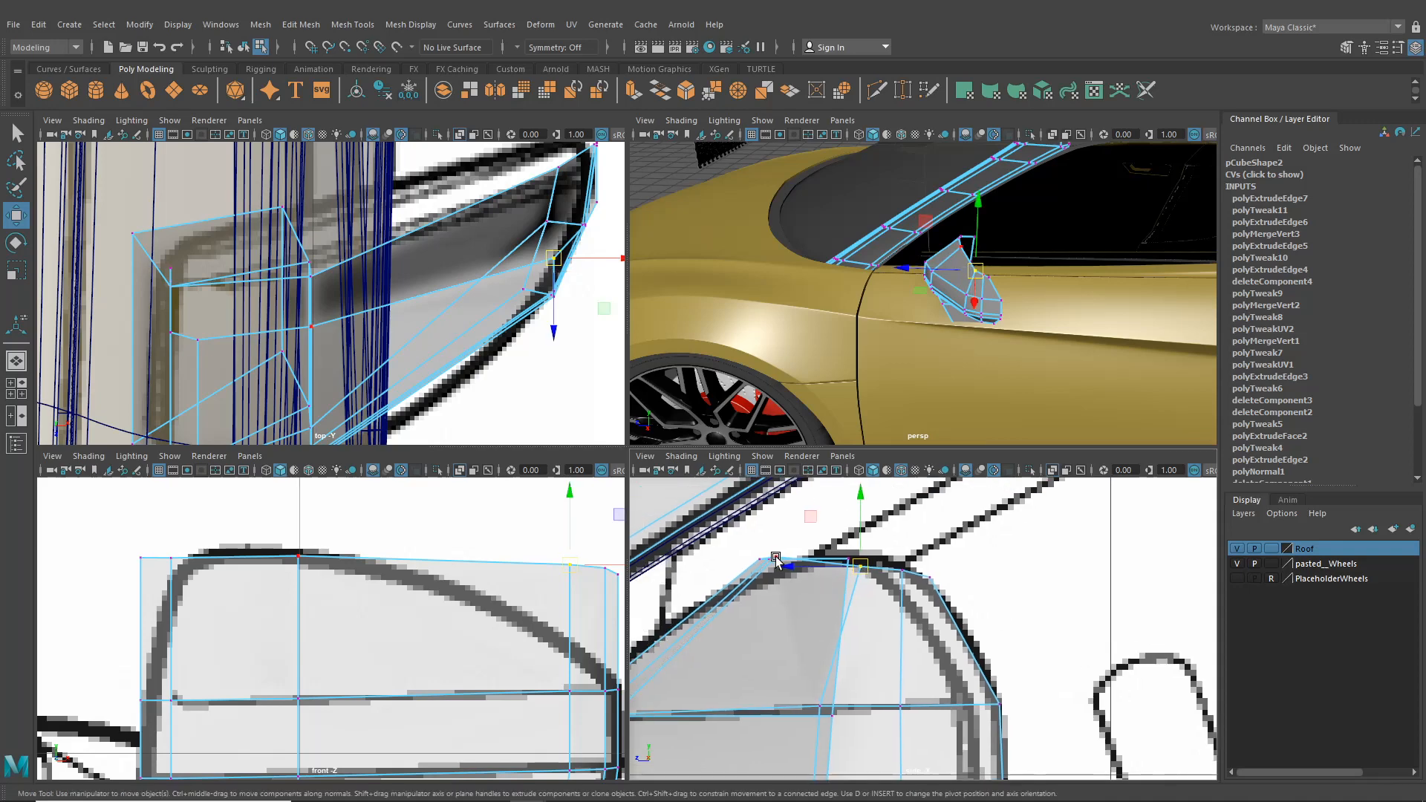
pyautogui.click(775, 558)
pyautogui.moveTo(776, 558); pyautogui.dragTo(810, 566)
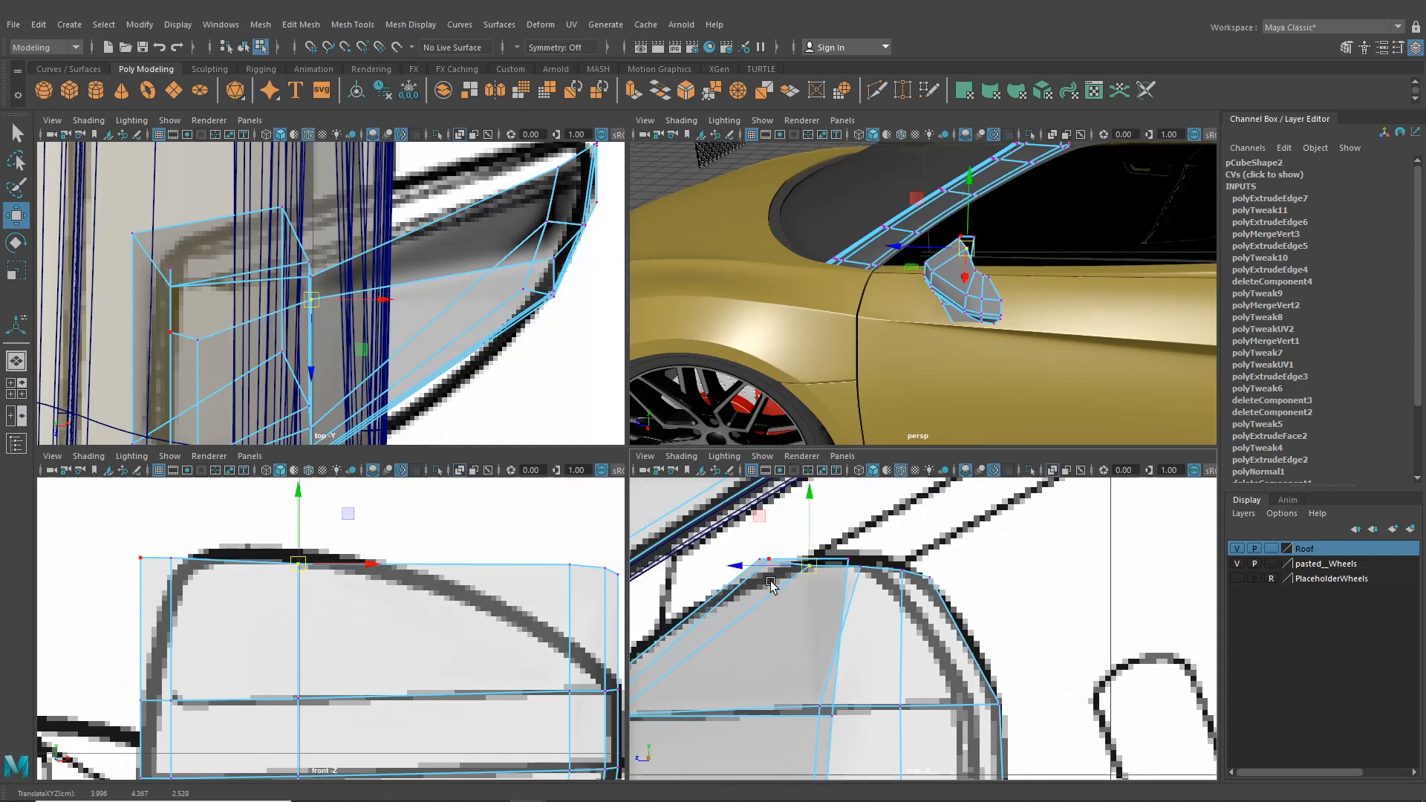
# - Refine the front vertices of the housing's top edge in the enlarged side view, shifting them rearward and down onto the blueprint curve
pyautogui.keyDown('alt'); pyautogui.moveTo(770, 586); pyautogui.dragTo(818, 612, button='middle'); pyautogui.keyUp('alt')
pyautogui.press('space')
pyautogui.keyDown('alt'); pyautogui.moveTo(624, 483); pyautogui.dragTo(740, 542, button='middle'); pyautogui.keyUp('alt')
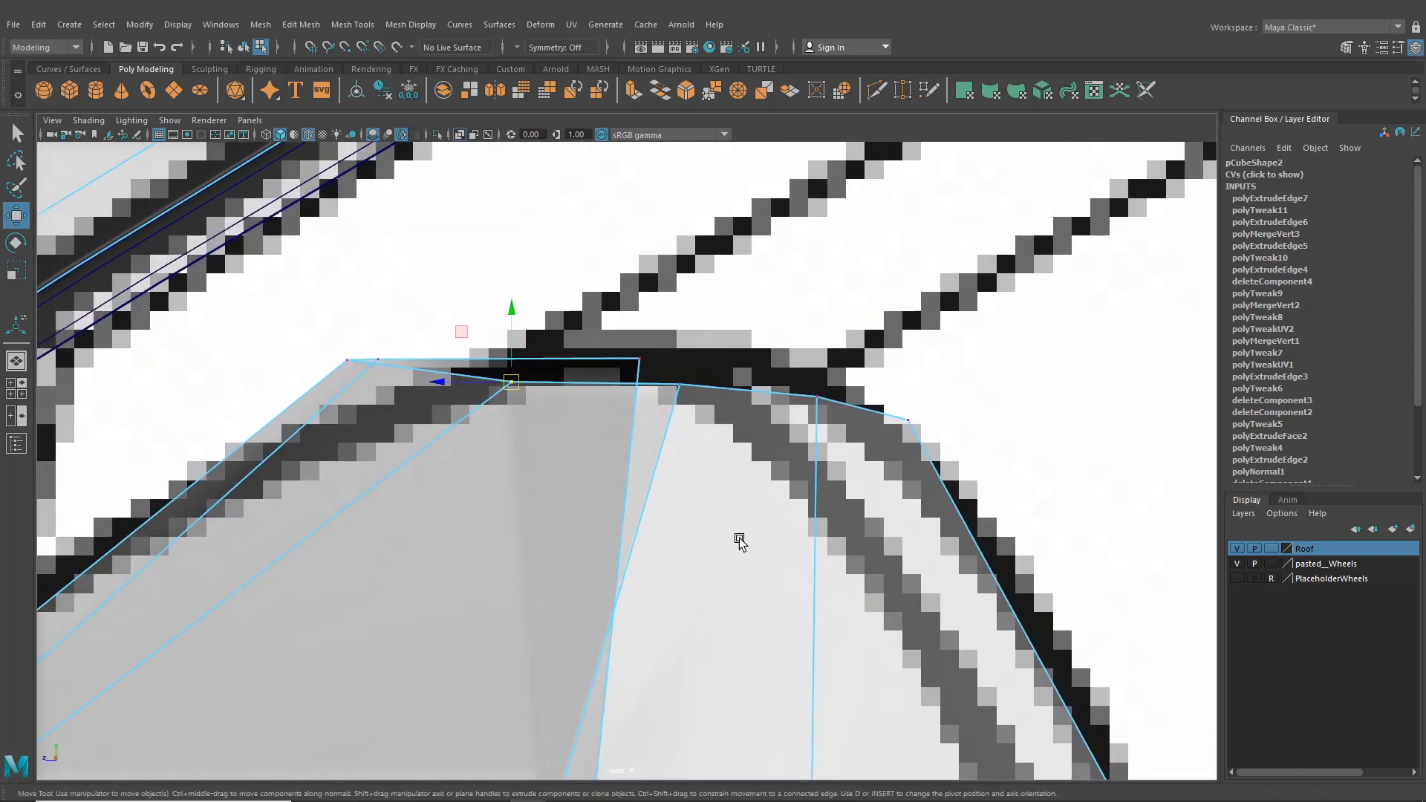
pyautogui.click(682, 388)
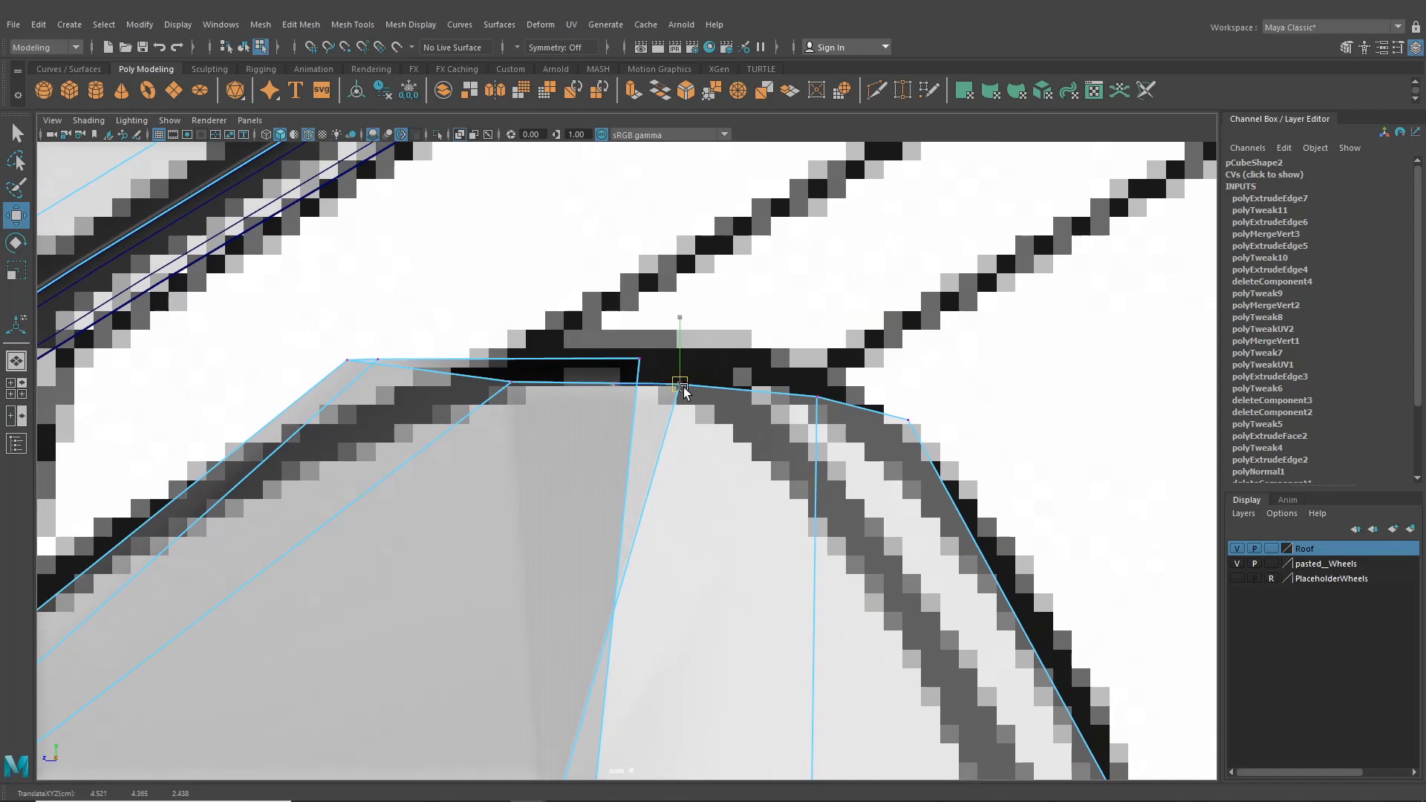
pyautogui.click(379, 364)
pyautogui.moveTo(341, 372); pyautogui.dragTo(561, 386)
pyautogui.click(379, 363)
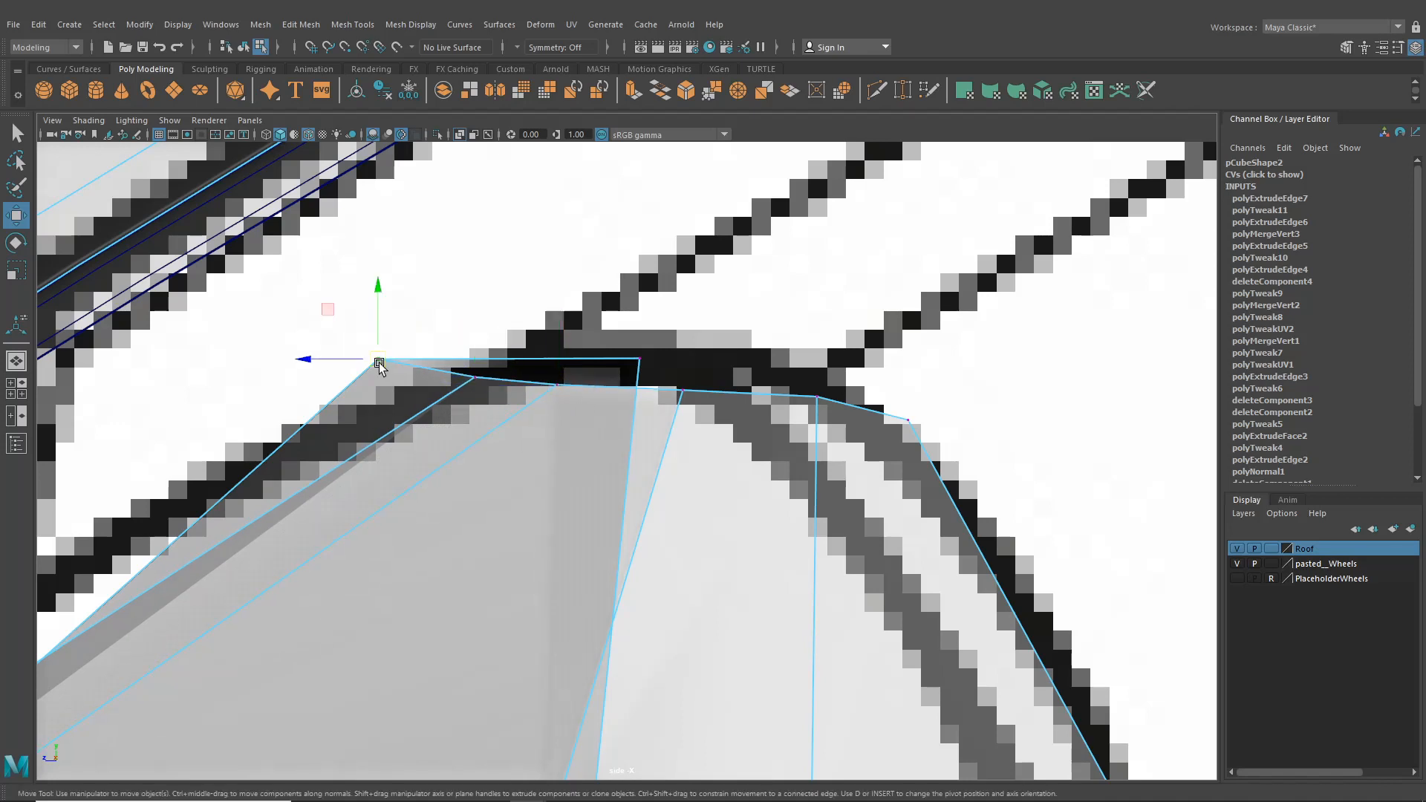
pyautogui.moveTo(379, 365); pyautogui.dragTo(438, 394)
# - Shift the outer top vertices inward onto the blueprint's sloping outline in the front view and bring the inner top corner vertices to its rounded corner
pyautogui.scroll(-5, 153, 407)
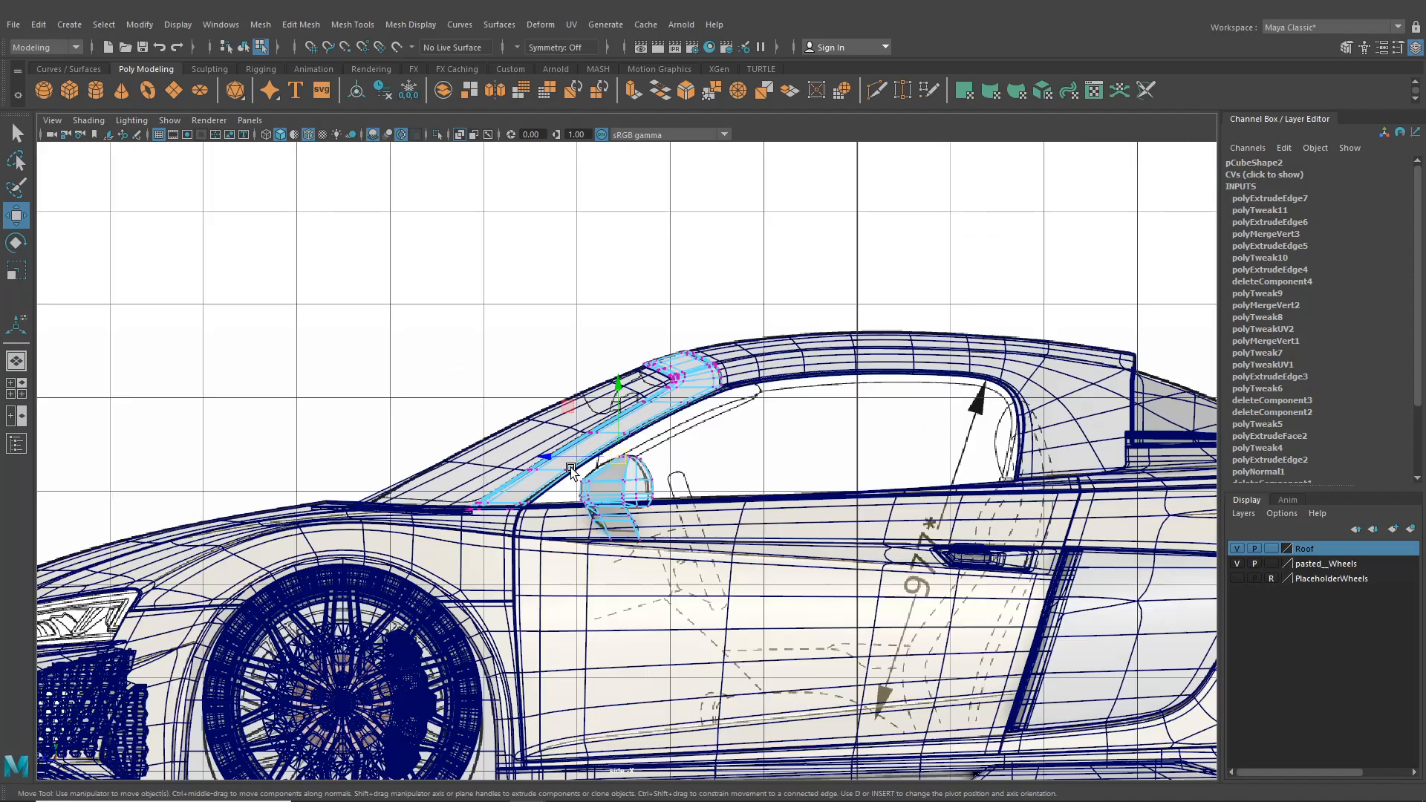
pyautogui.click(18, 362)
pyautogui.keyDown('alt'); pyautogui.moveTo(676, 431); pyautogui.dragTo(743, 446); pyautogui.keyUp('alt')
pyautogui.click(16, 401)
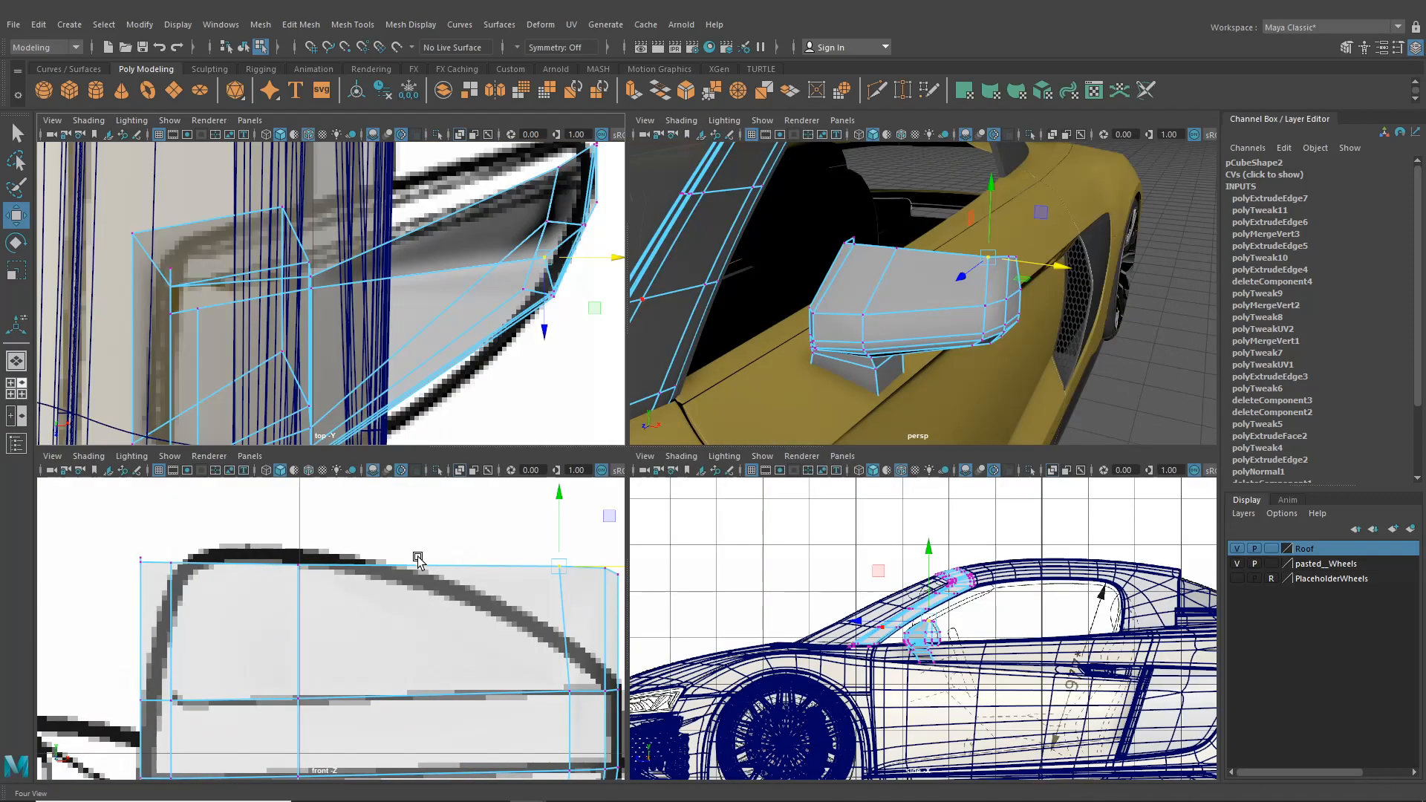
pyautogui.moveTo(569, 552); pyautogui.dragTo(388, 544)
pyautogui.scroll(2, 443, 565)
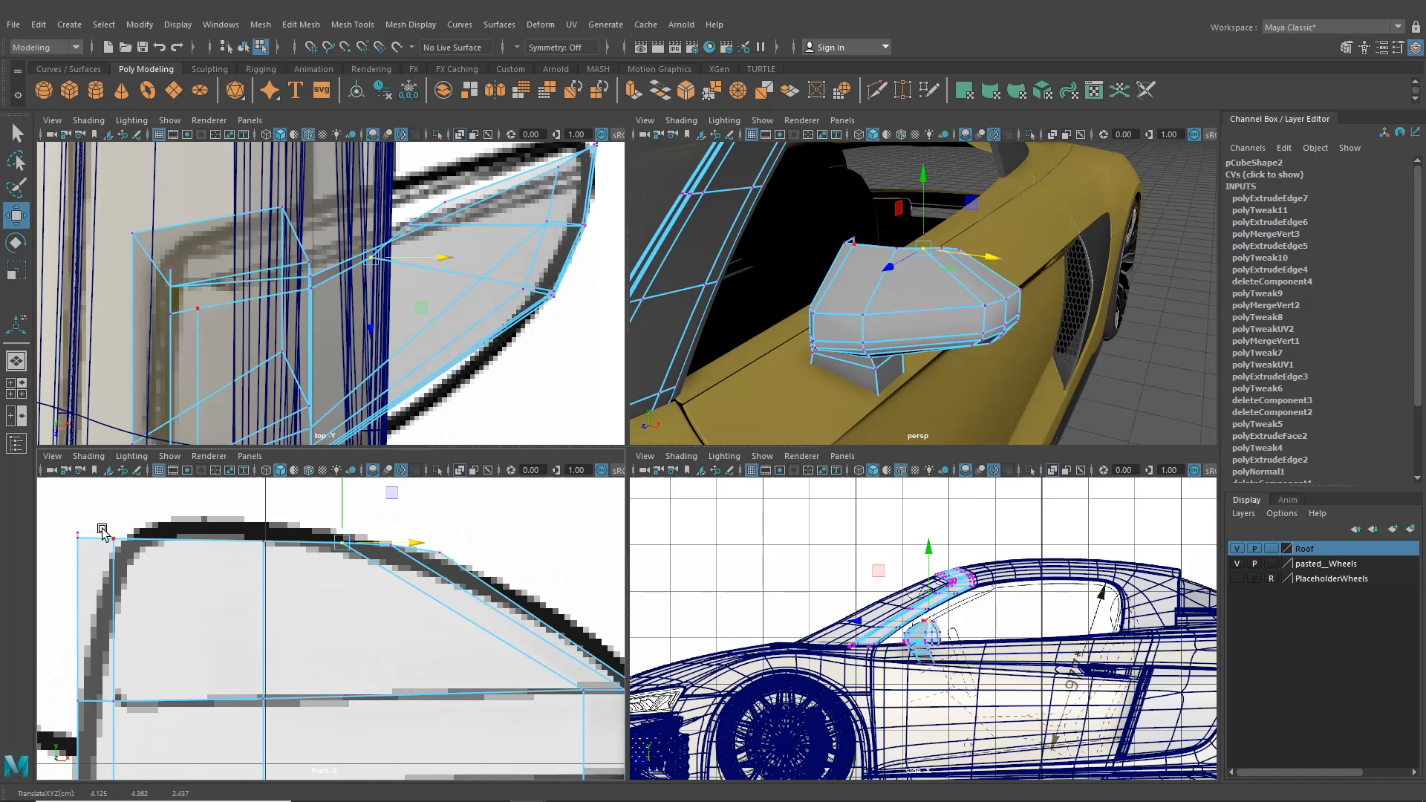
pyautogui.click(113, 540)
pyautogui.moveTo(130, 540); pyautogui.dragTo(186, 549)
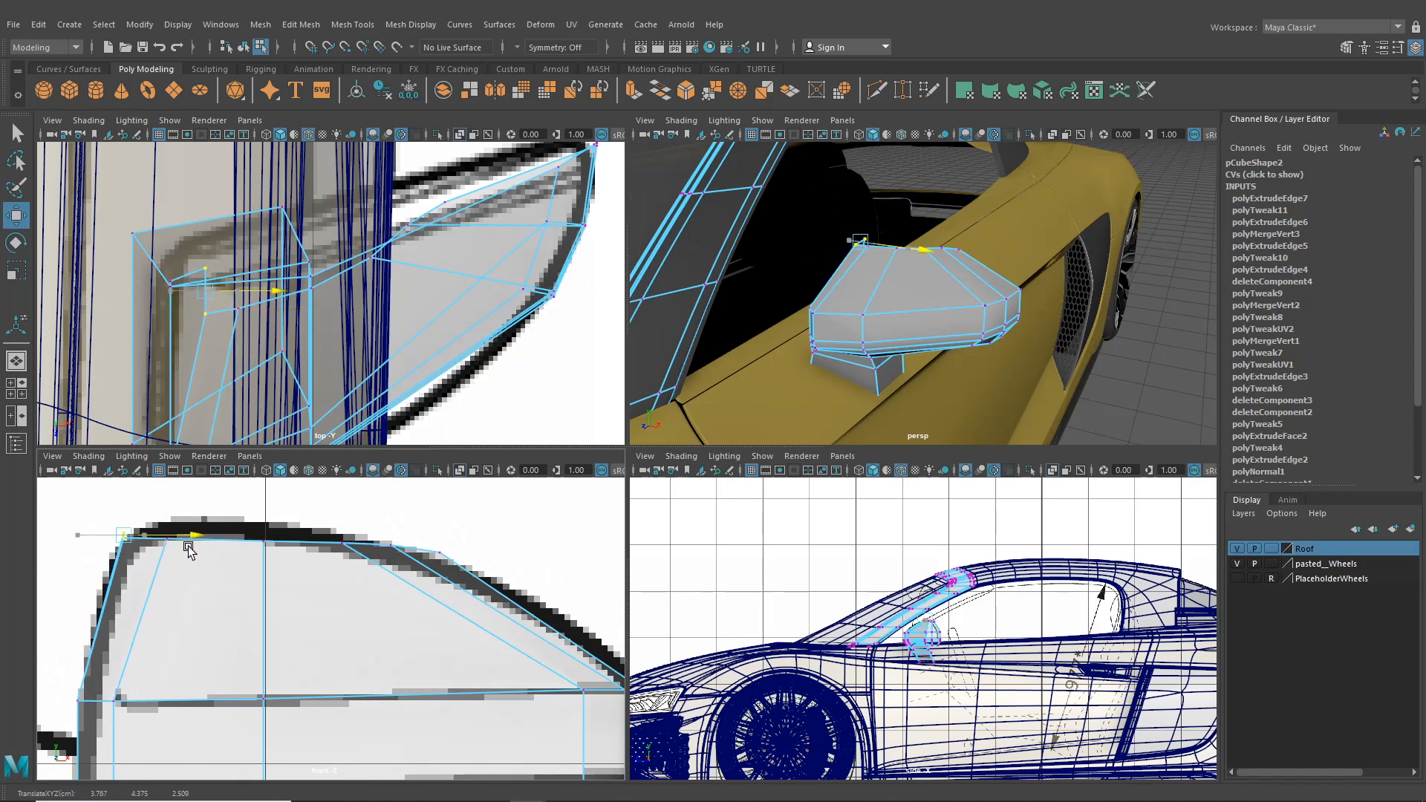
# - Return to object selection and select the whole mirror mesh in the perspective view
pyautogui.keyDown('alt'); pyautogui.moveTo(842, 280); pyautogui.dragTo(958, 186); pyautogui.keyUp('alt')
pyautogui.scroll(5, 923, 335)
pyautogui.click(899, 313)
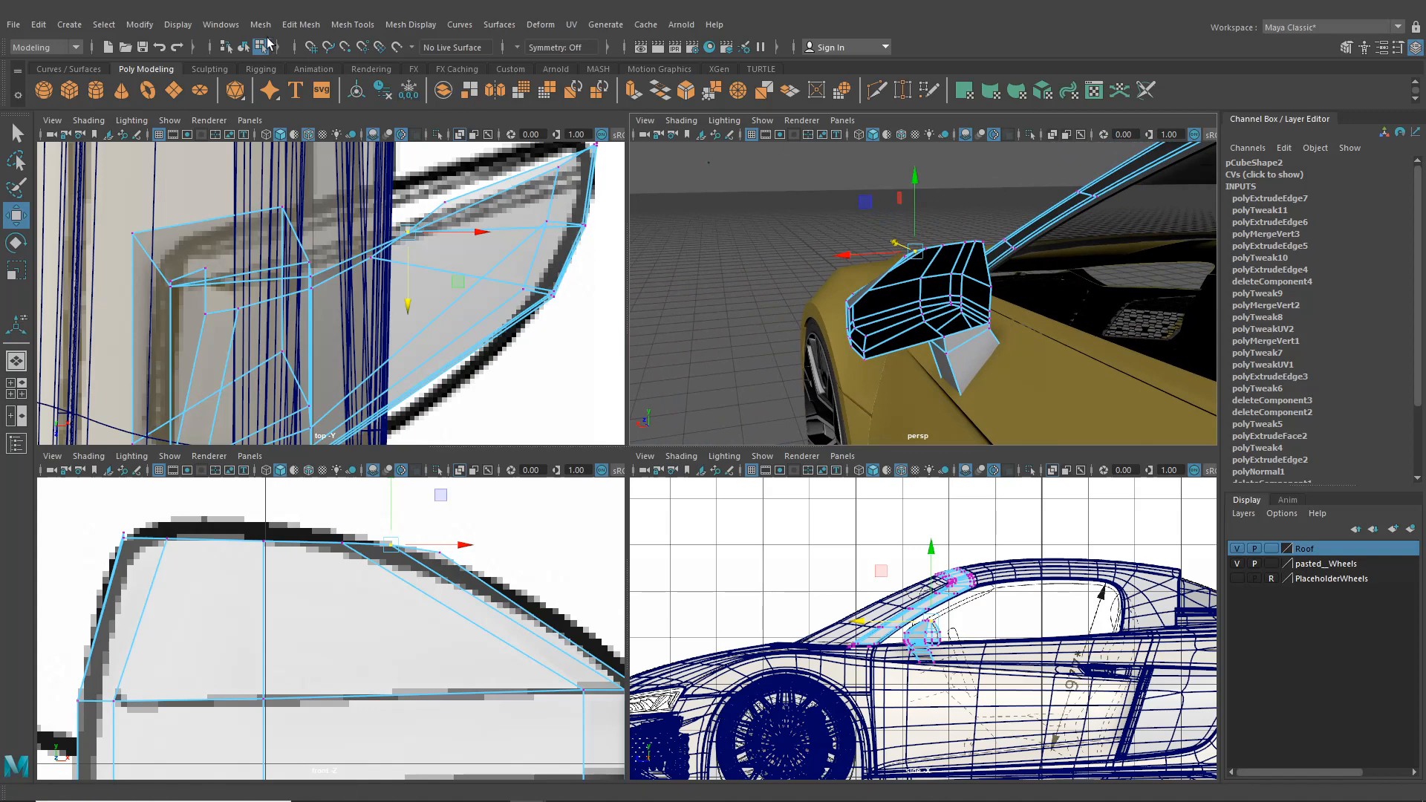
pyautogui.click(243, 46)
pyautogui.keyDown('alt'); pyautogui.moveTo(758, 312); pyautogui.dragTo(899, 318); pyautogui.keyUp('alt')
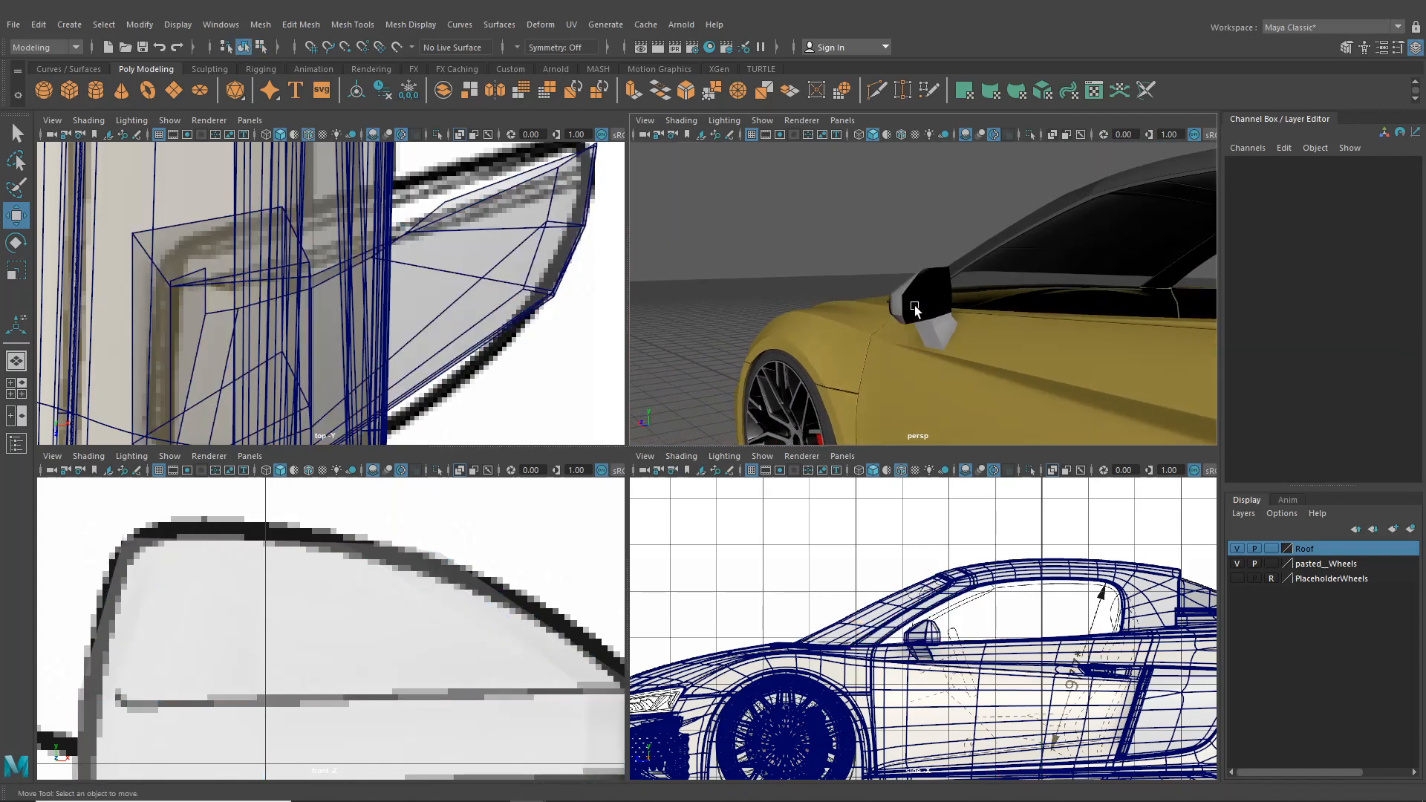
pyautogui.click(900, 292)
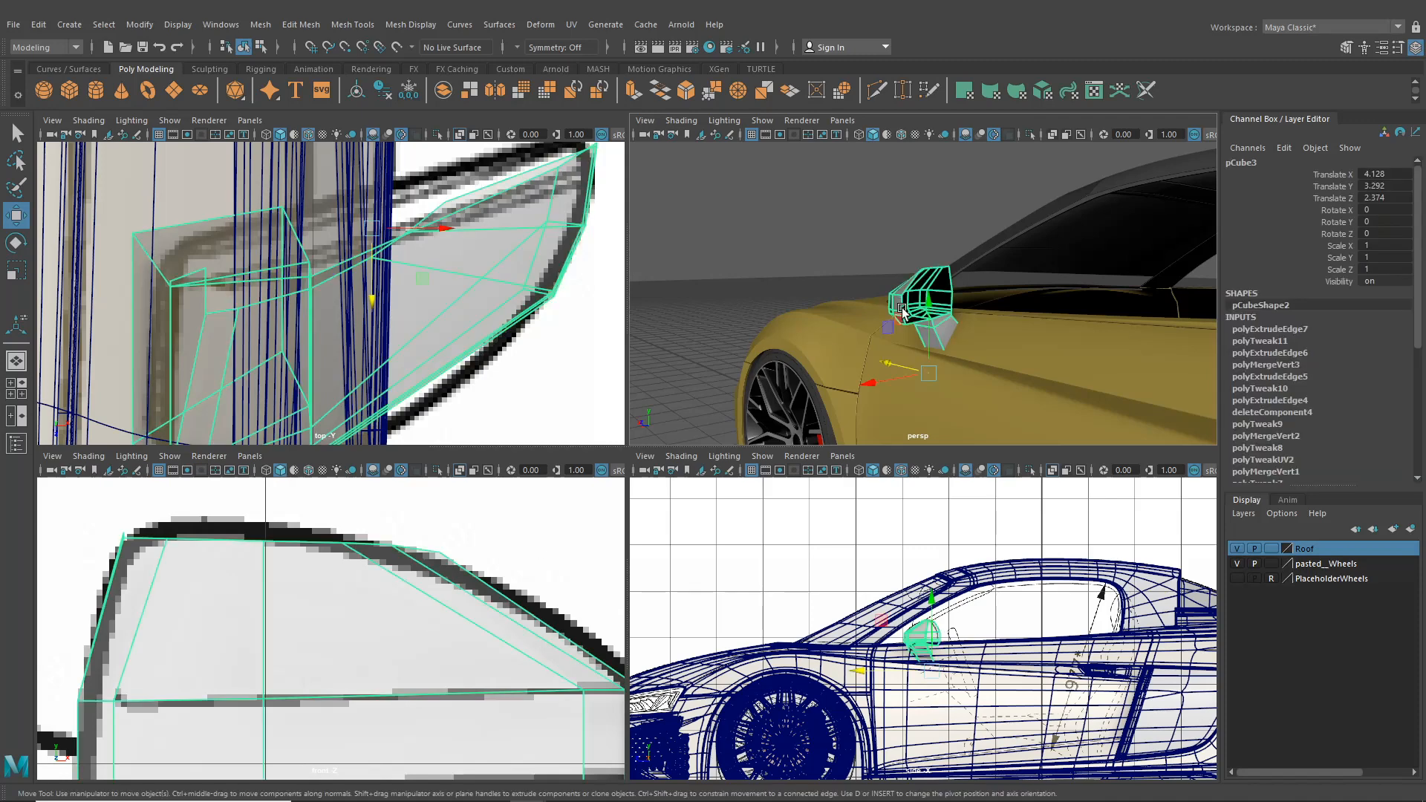
pyautogui.keyDown('alt'); pyautogui.moveTo(900, 292); pyautogui.dragTo(988, 342); pyautogui.keyUp('alt')
# - Set the Insert Edge Loop tool to relative distance from edge and insert one loop across the housing's upper section, about halfway up
pyautogui.click(353, 25)
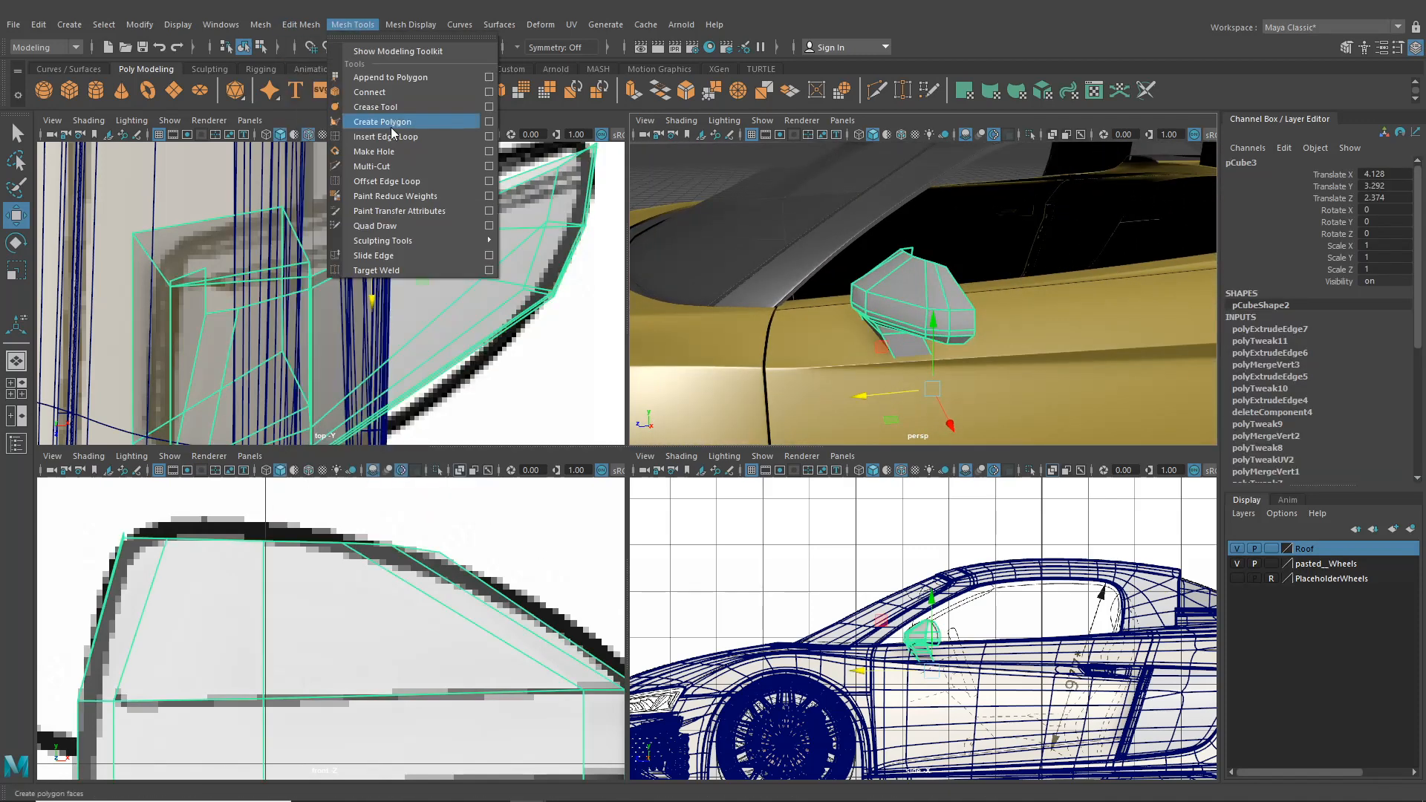
pyautogui.press('Escape')
pyautogui.scroll(5, 911, 374)
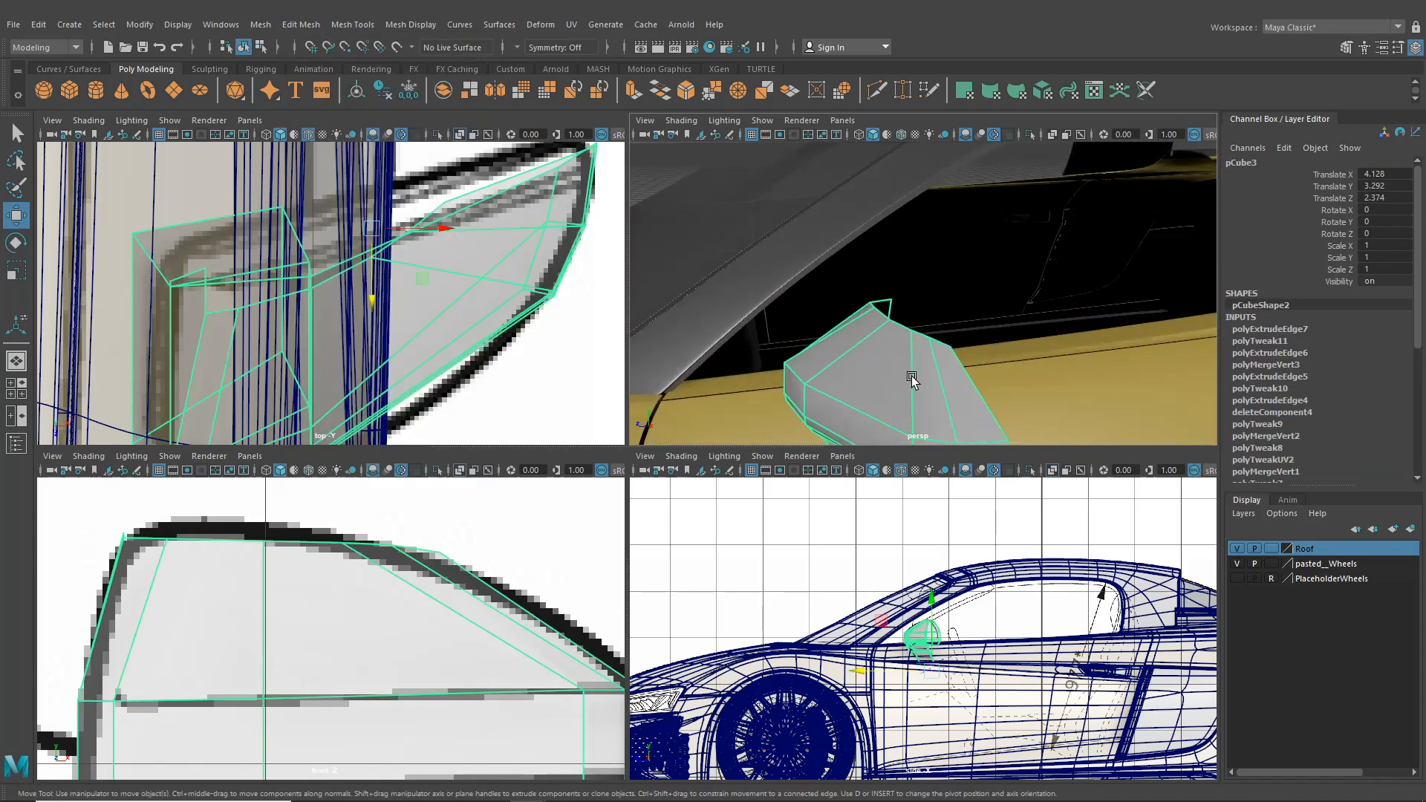
pyautogui.click(354, 25)
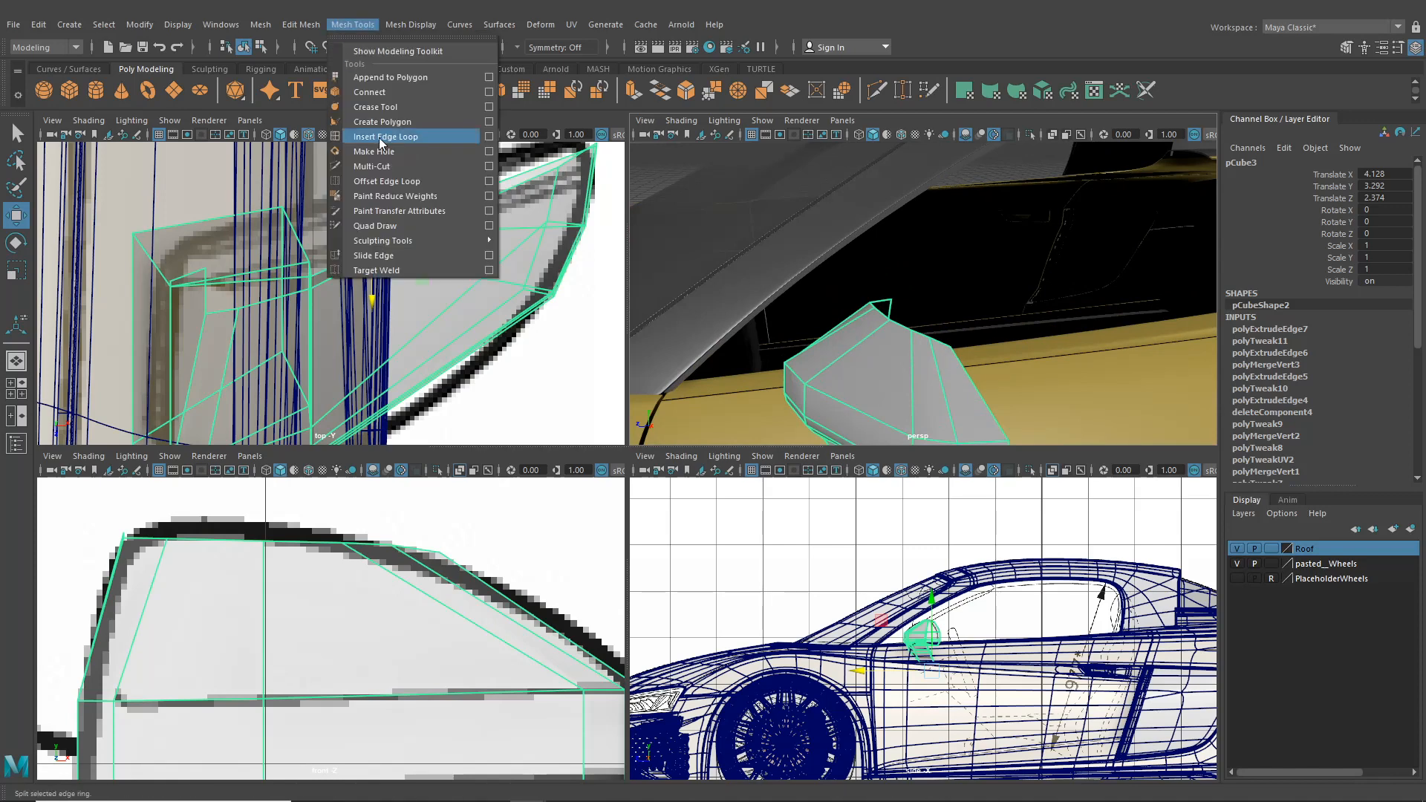
pyautogui.click(378, 137)
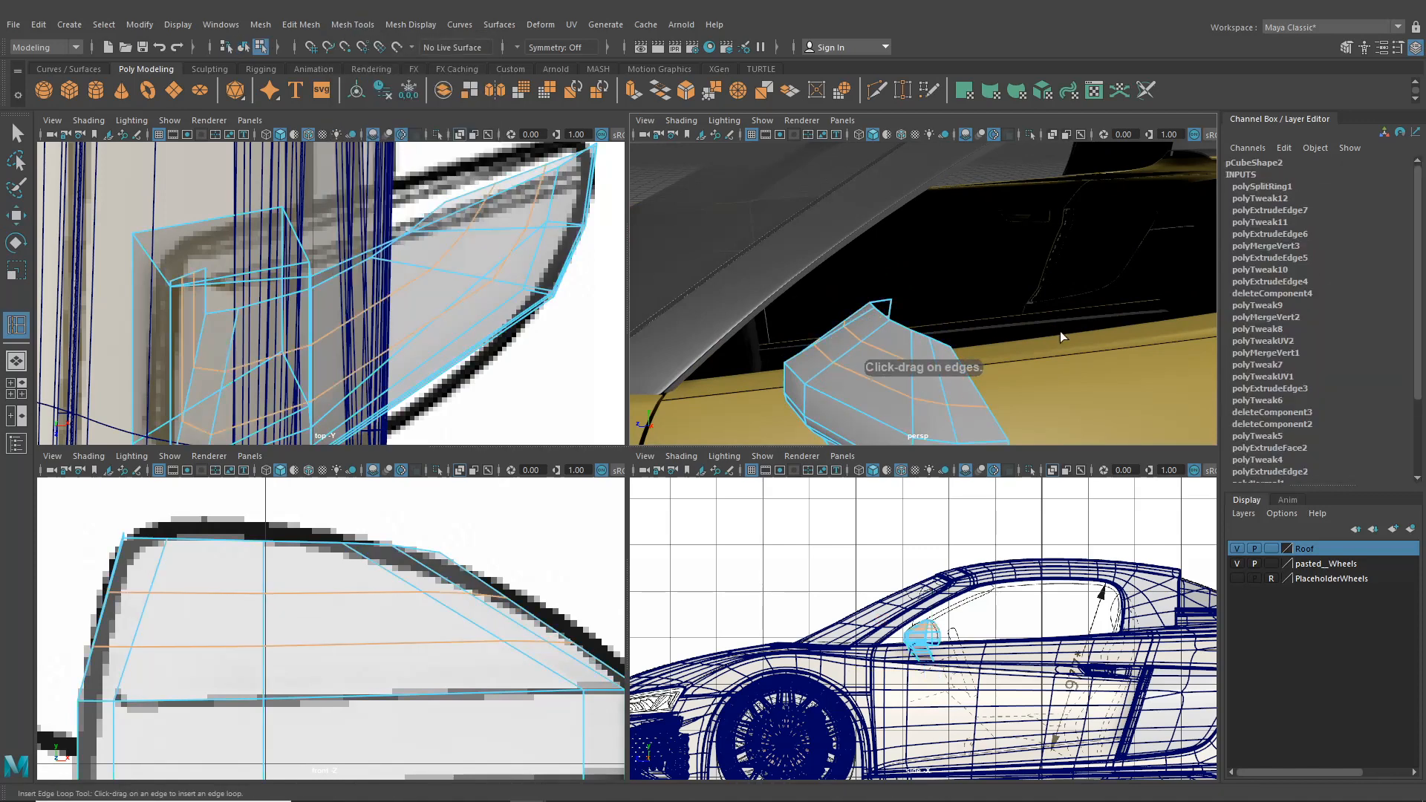
pyautogui.click(1397, 47)
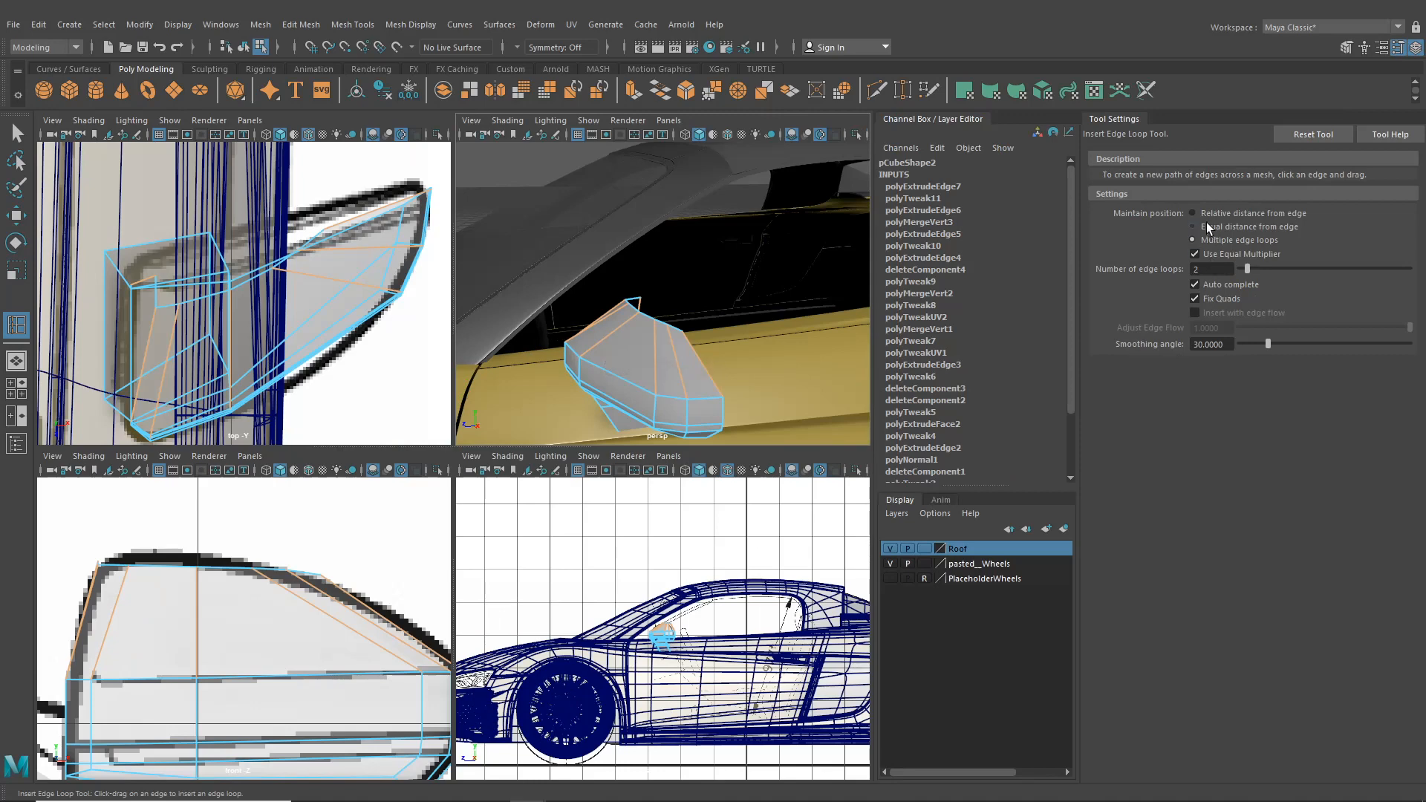
pyautogui.click(1213, 214)
pyautogui.click(1398, 47)
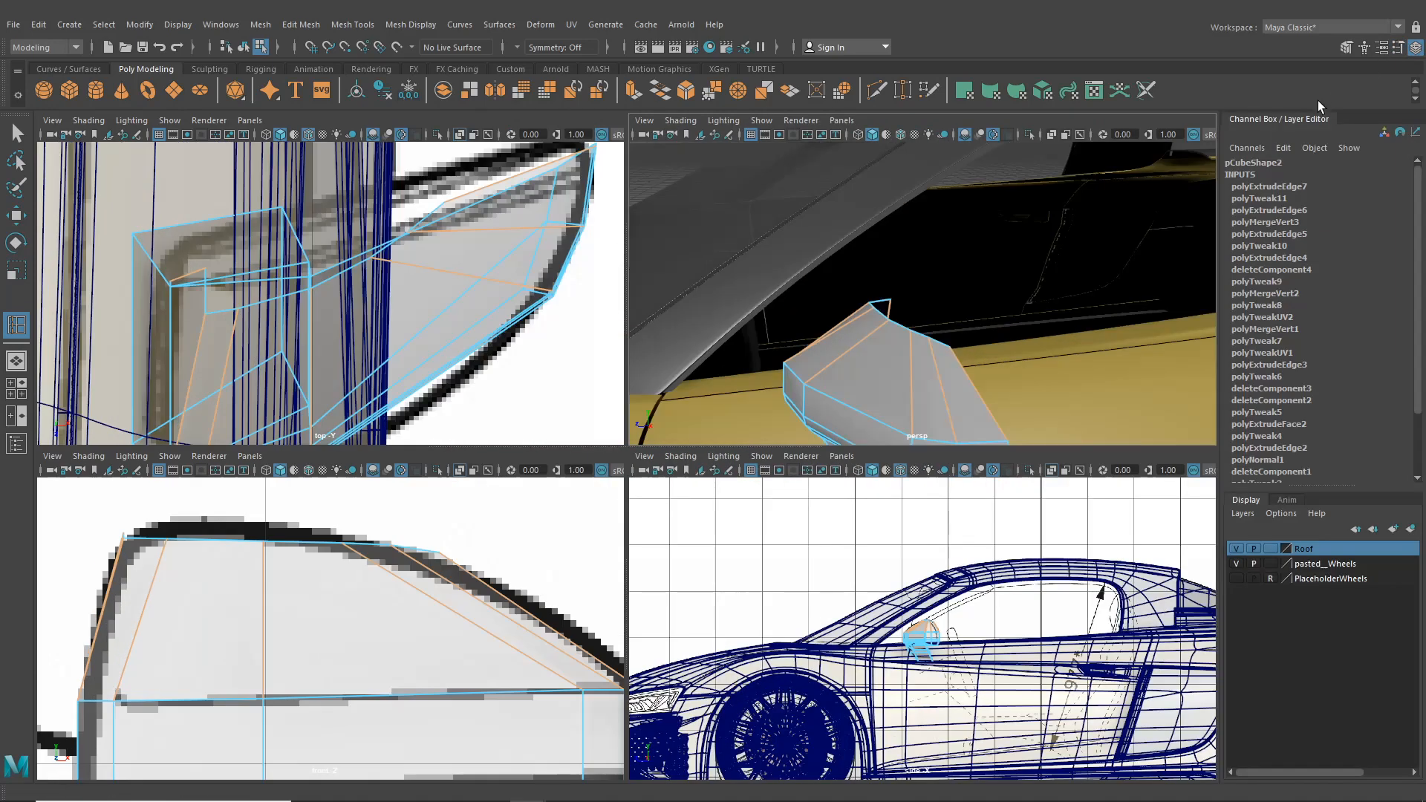
pyautogui.click(1417, 49)
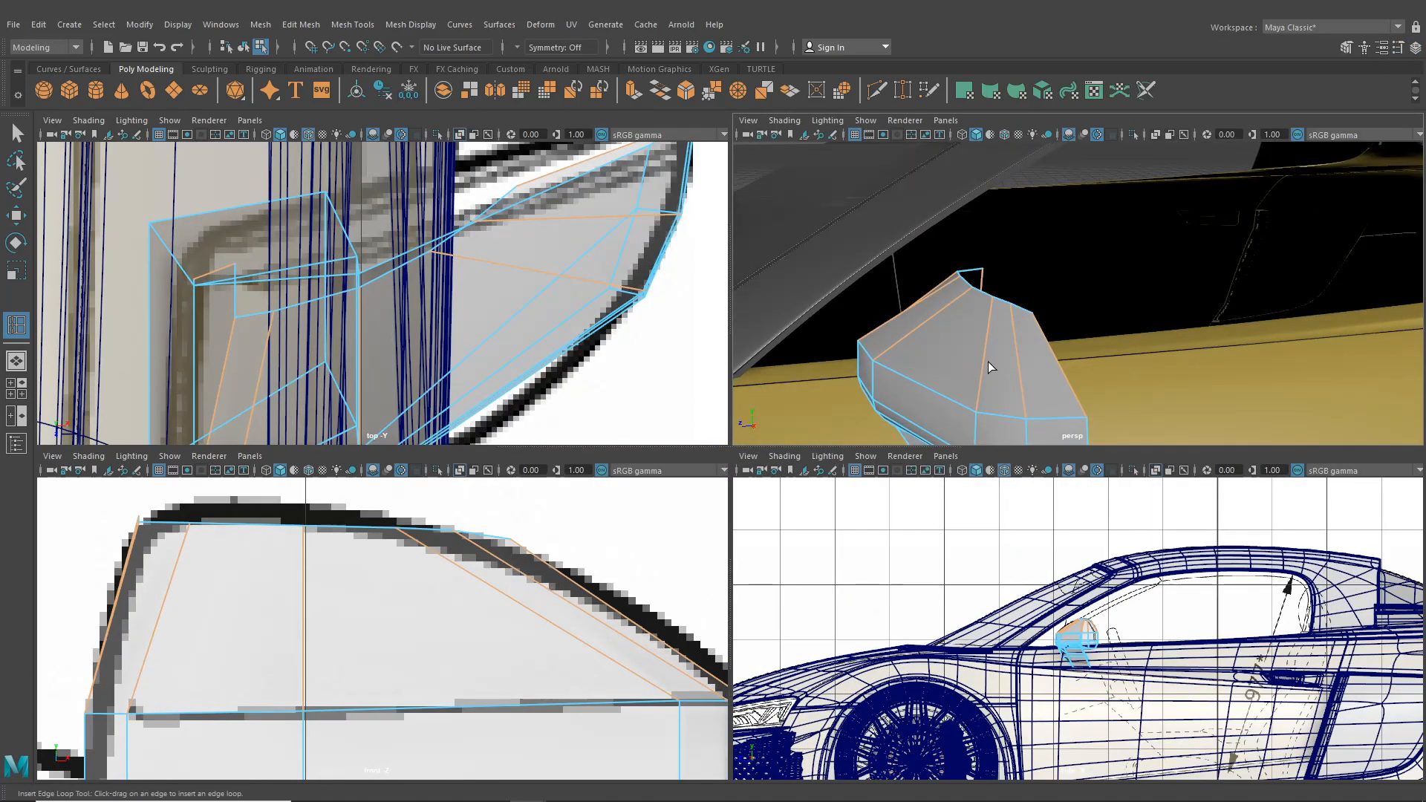
pyautogui.moveTo(984, 359); pyautogui.dragTo(983, 358)
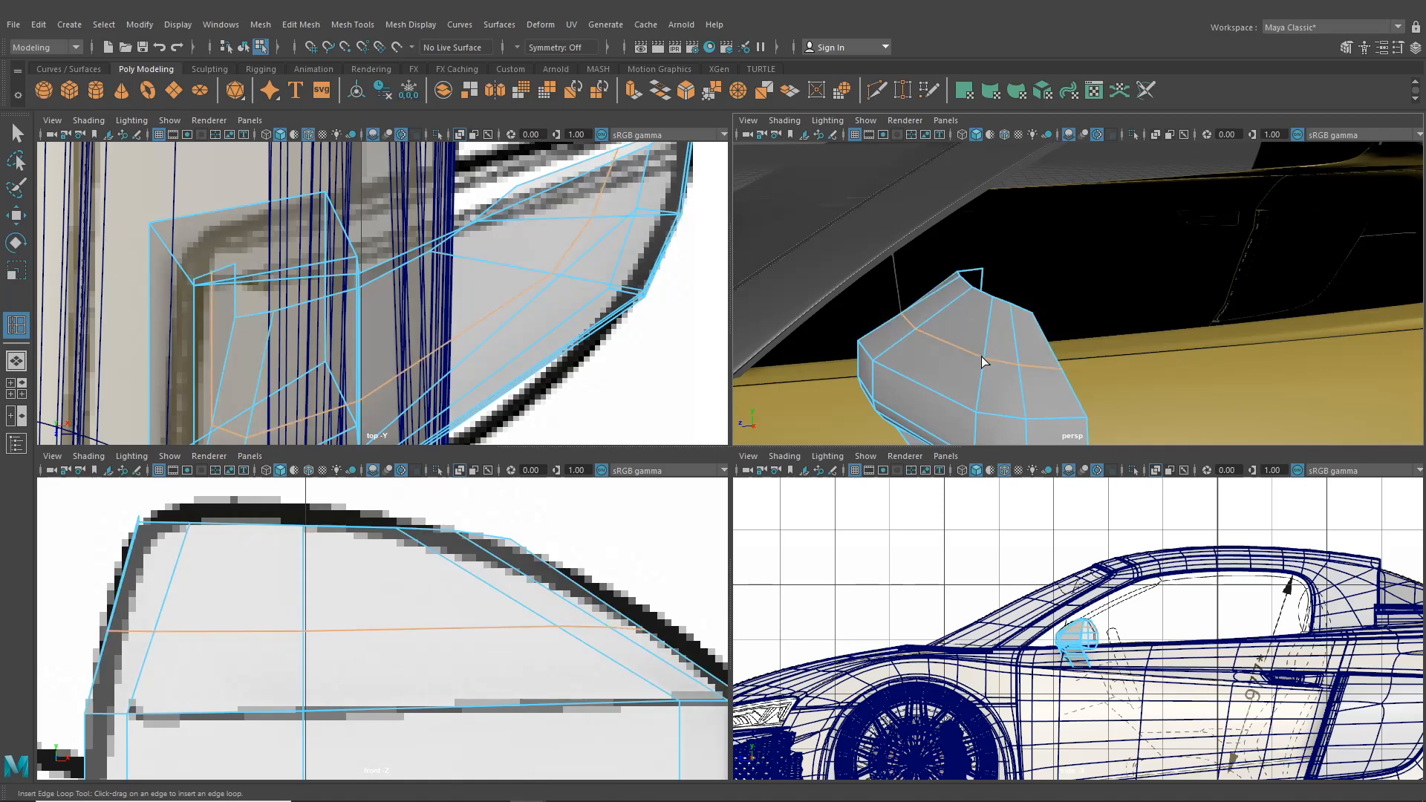
# - Shift the outer vertices of the new edge loop outward in the front view to meet the blueprint outline
pyautogui.click(12, 216)
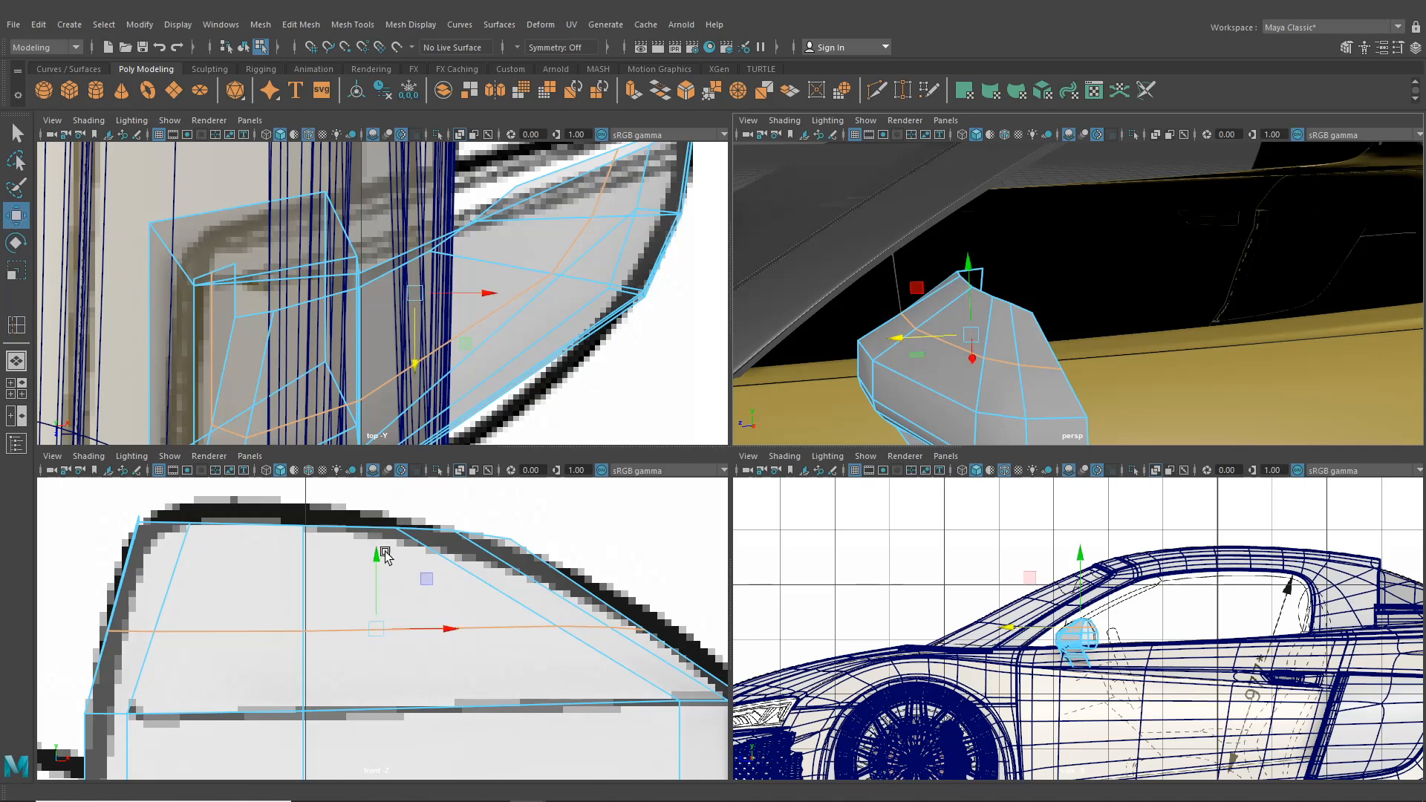
pyautogui.moveTo(381, 551); pyautogui.dragTo(318, 383, button='right')
pyautogui.keyDown('alt'); pyautogui.moveTo(532, 586); pyautogui.dragTo(476, 584, button='middle'); pyautogui.keyUp('alt')
pyautogui.click(502, 624)
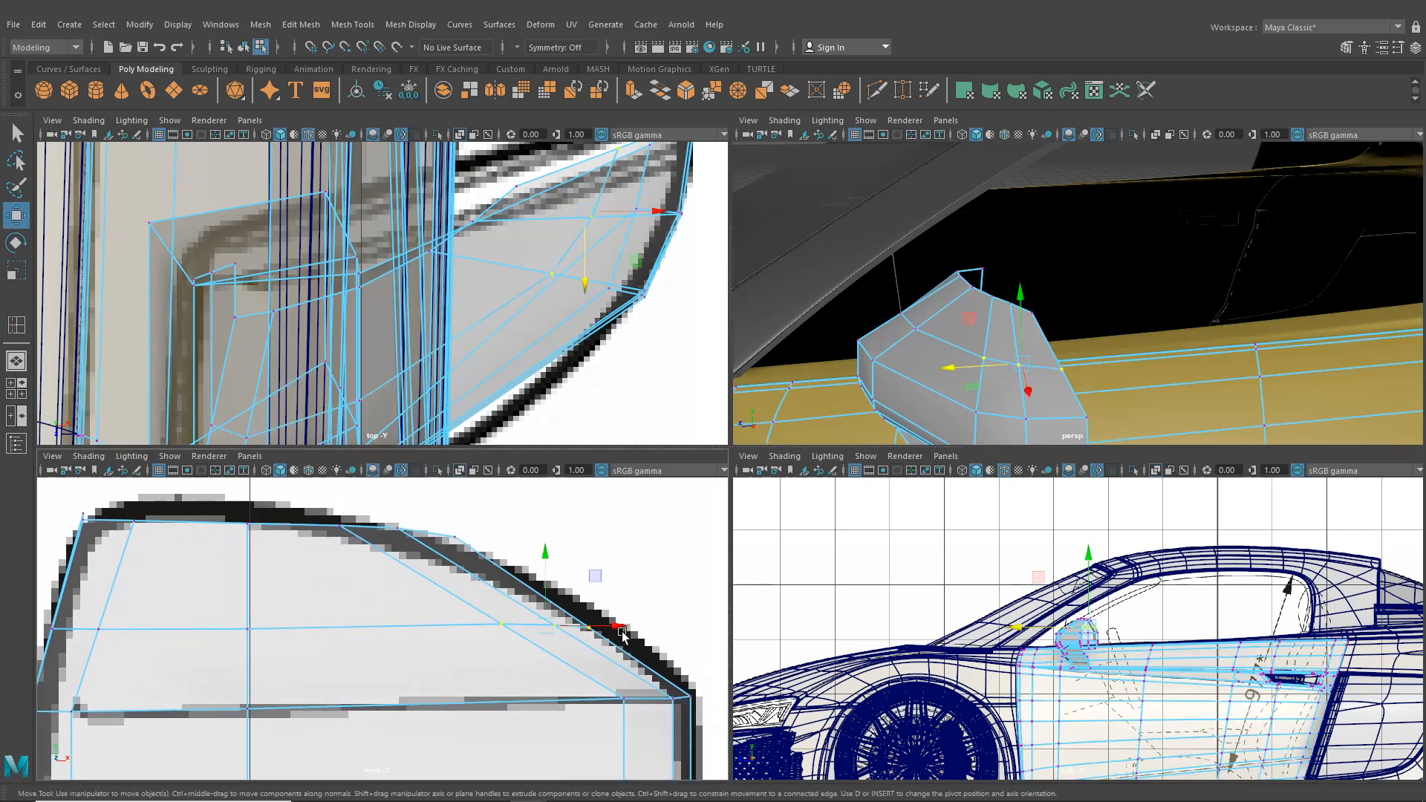
pyautogui.moveTo(529, 624); pyautogui.dragTo(646, 630)
pyautogui.moveTo(647, 629); pyautogui.dragTo(647, 629)
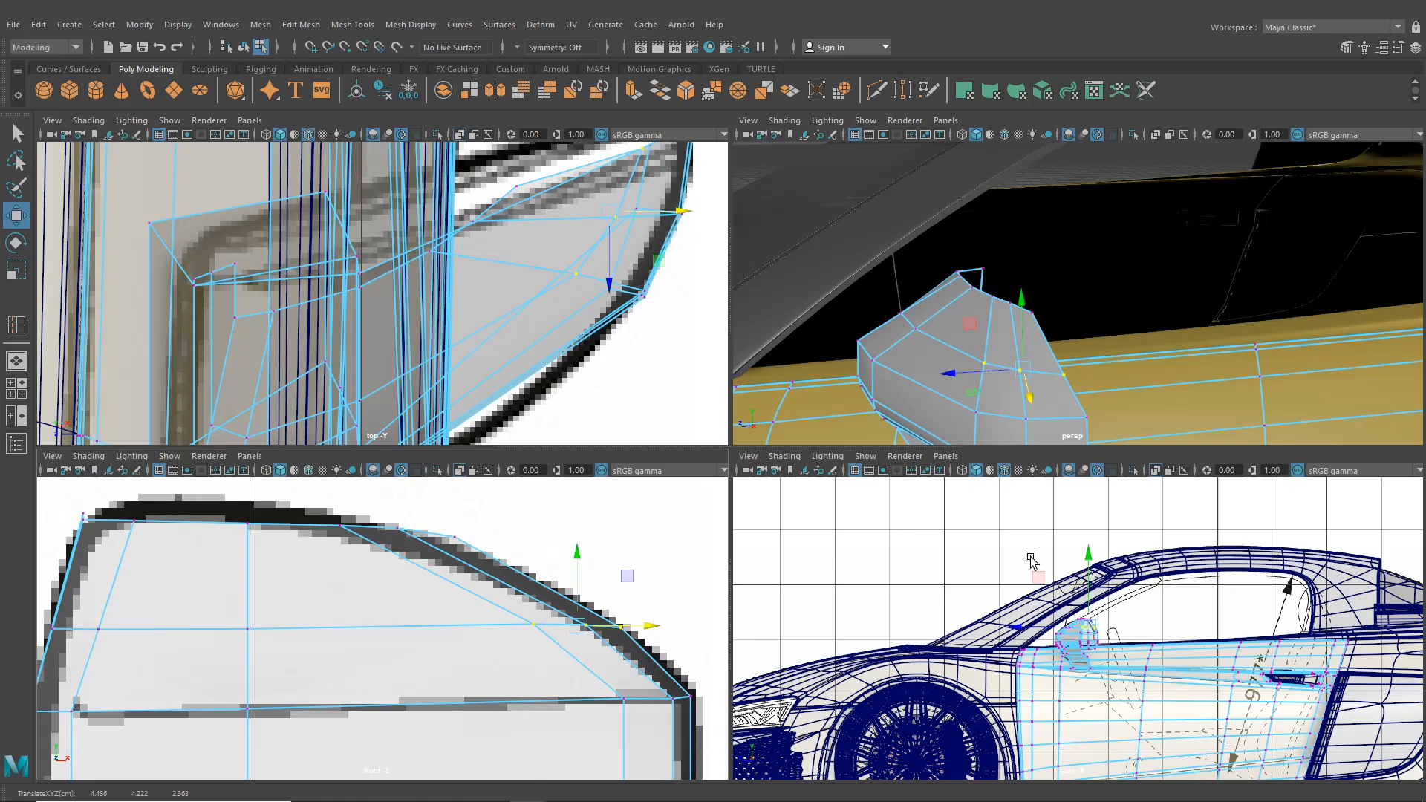
# - Move the front vertices of the new edge loop forward in the side view to meet the blueprint's front curve
pyautogui.press('f')
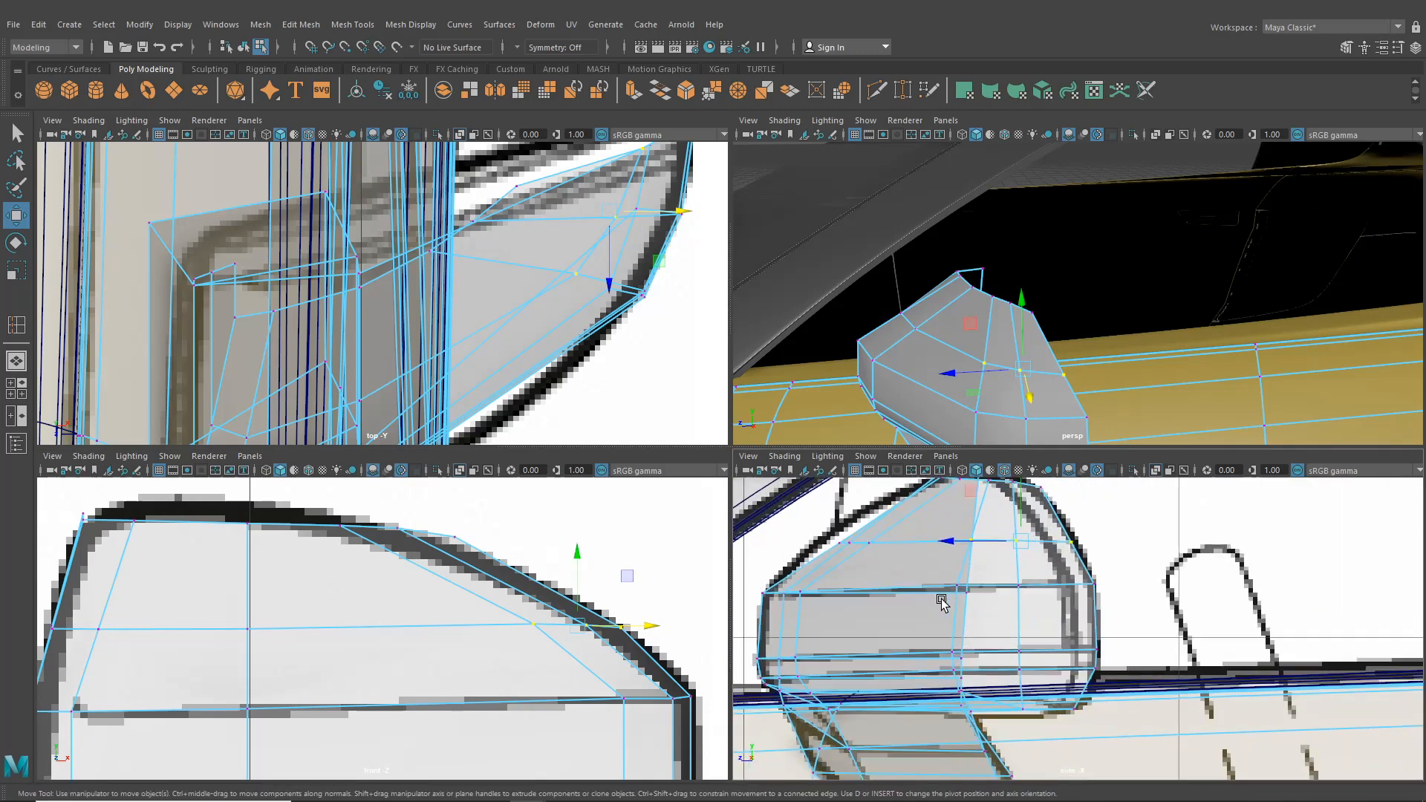
pyautogui.click(829, 538)
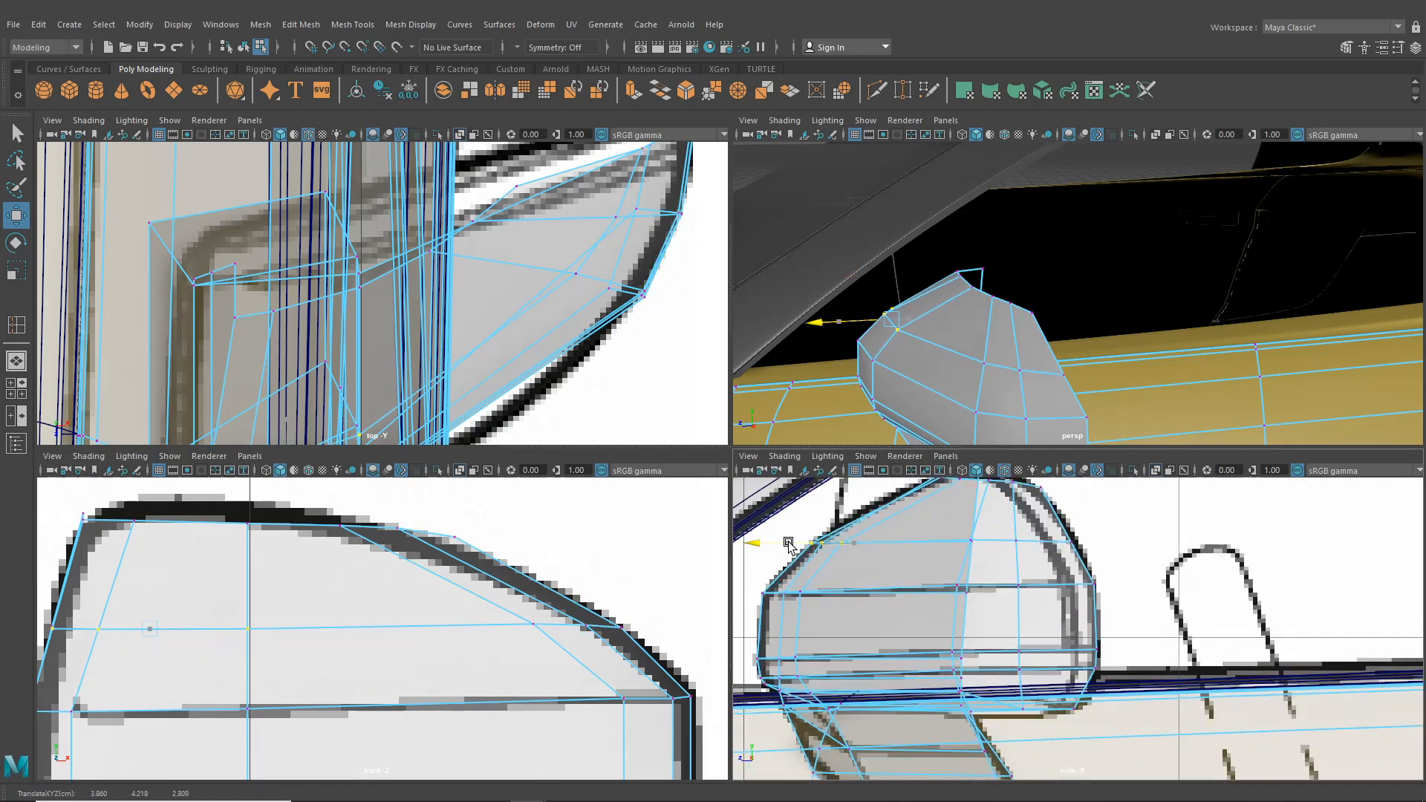
pyautogui.click(846, 549)
pyautogui.moveTo(976, 549); pyautogui.dragTo(901, 540)
pyautogui.click(1025, 539)
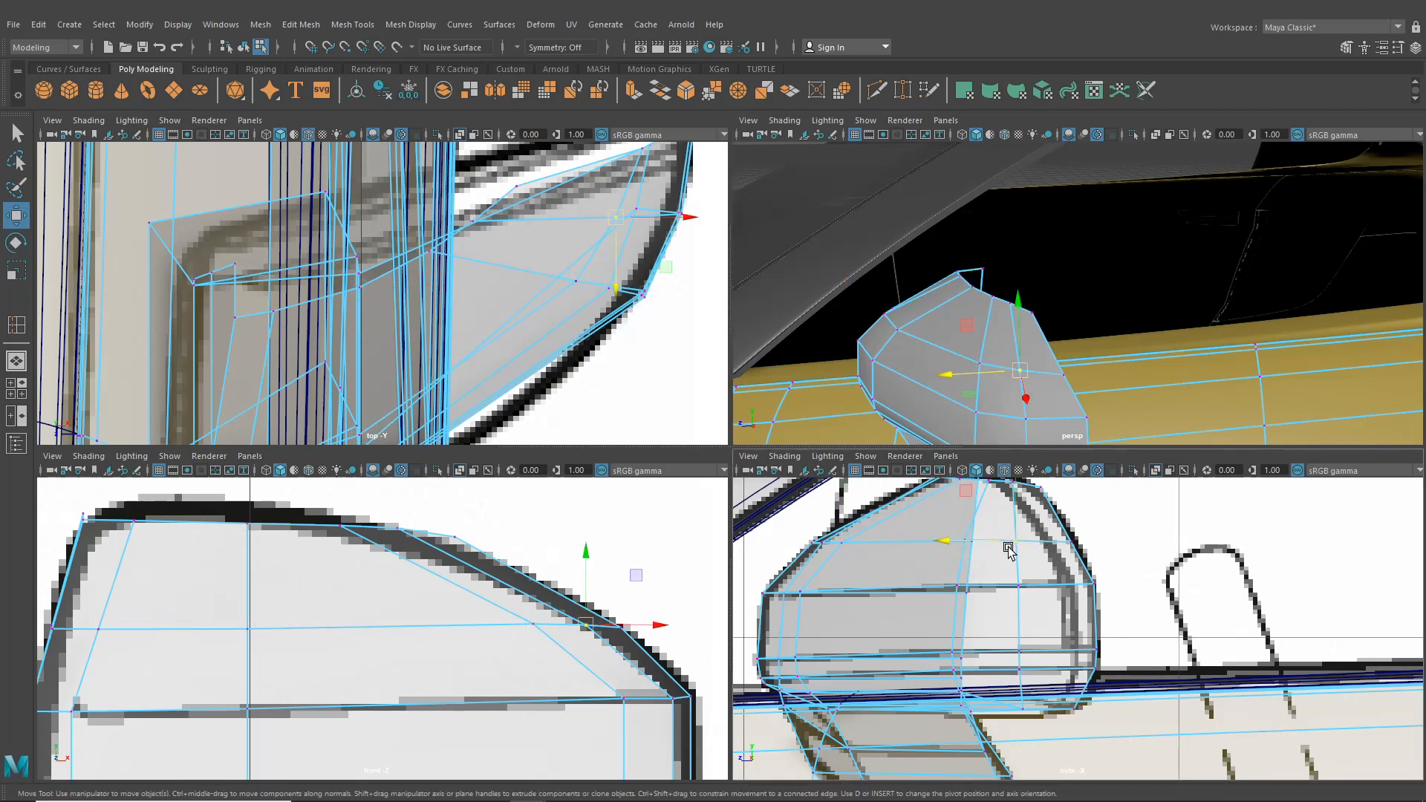
pyautogui.keyDown('alt'); pyautogui.moveTo(1008, 545); pyautogui.dragTo(973, 549, button='middle'); pyautogui.keyUp('alt')
pyautogui.scroll(-4, 983, 371)
# - Remove the door from the selection in object mode and isolate the mirror in the top view
pyautogui.keyDown('alt'); pyautogui.moveTo(983, 371); pyautogui.dragTo(981, 312); pyautogui.keyUp('alt')
pyautogui.keyDown('alt'); pyautogui.moveTo(549, 297); pyautogui.dragTo(601, 380, button='middle'); pyautogui.keyUp('alt')
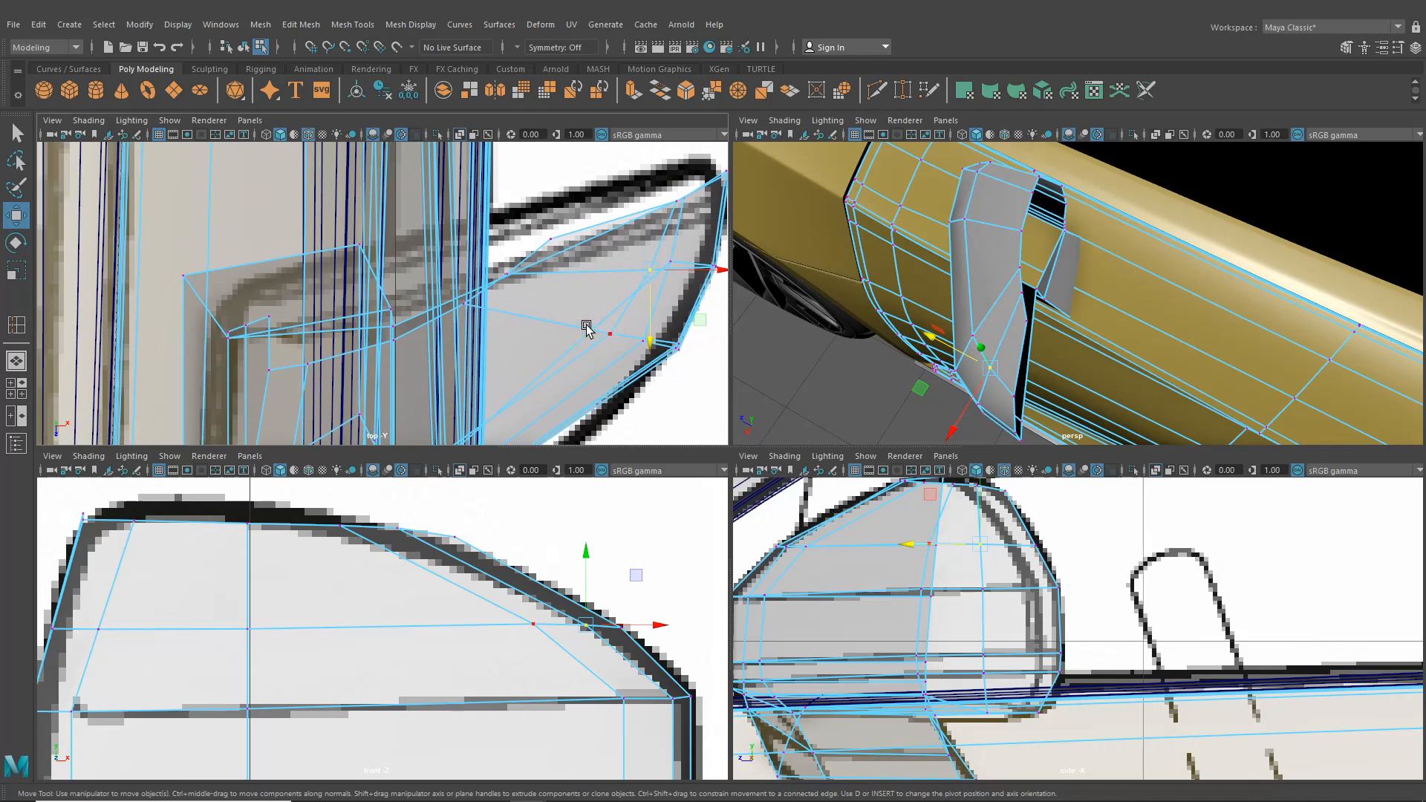
pyautogui.click(548, 241)
pyautogui.scroll(-10, 572, 280)
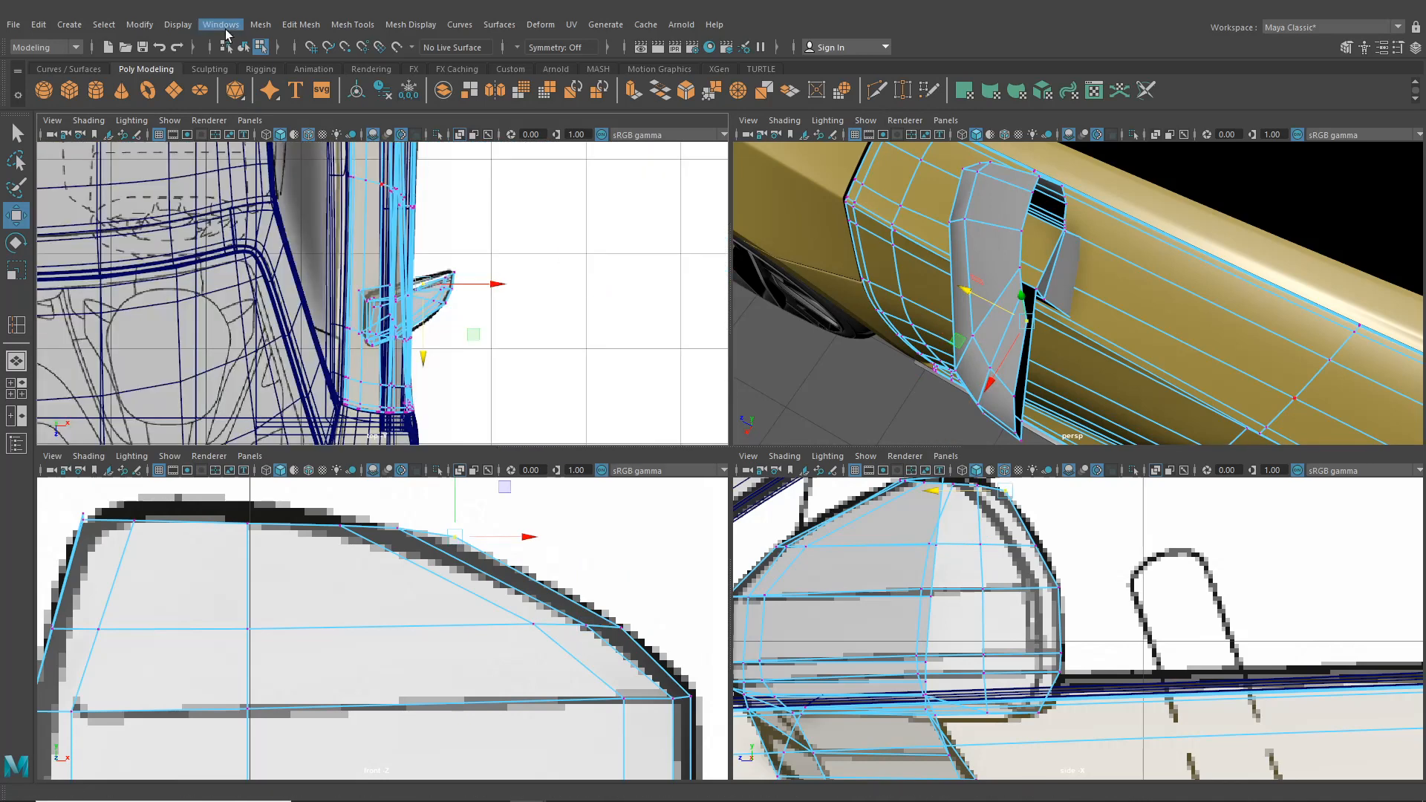
pyautogui.click(243, 48)
pyautogui.scroll(-5, 524, 337)
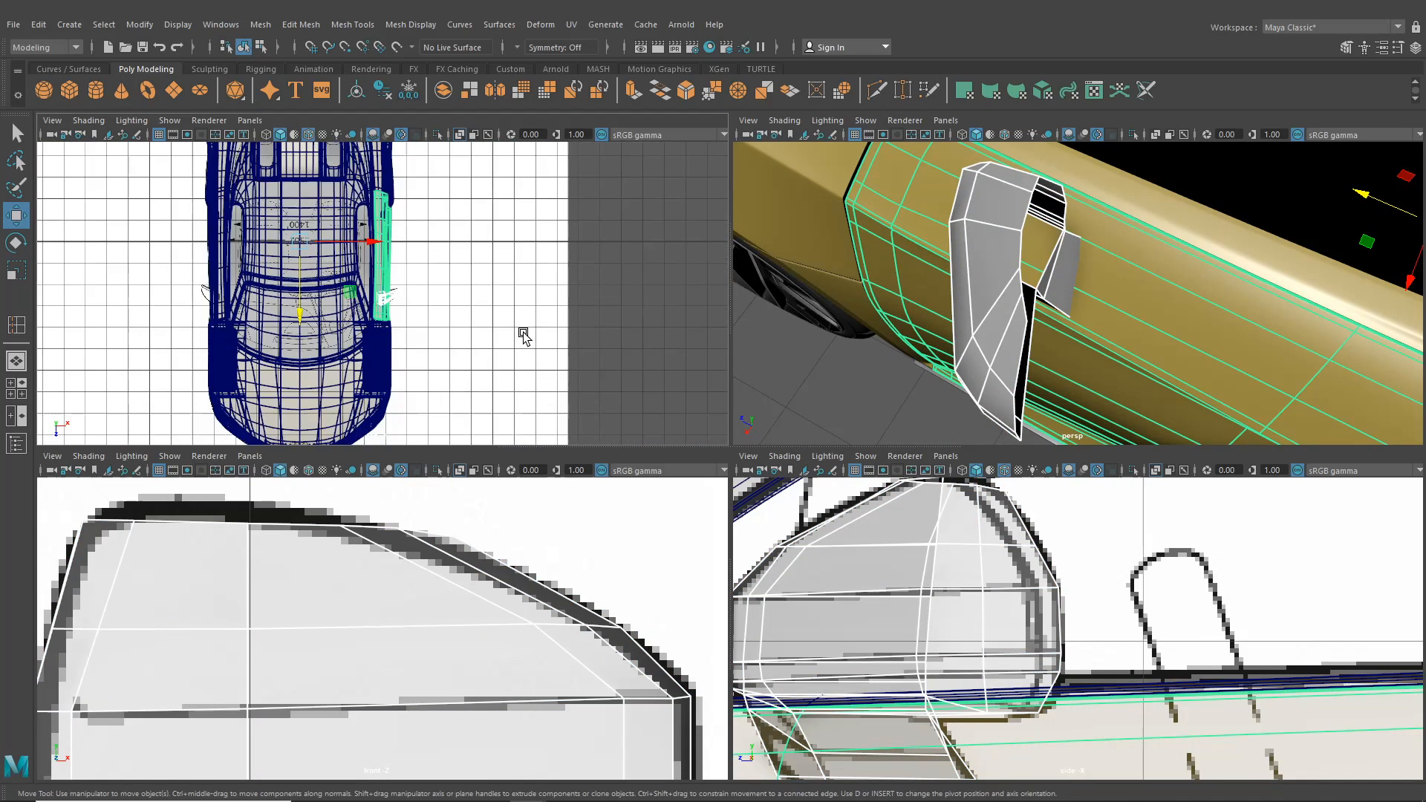
pyautogui.click(410, 298)
pyautogui.click(534, 288)
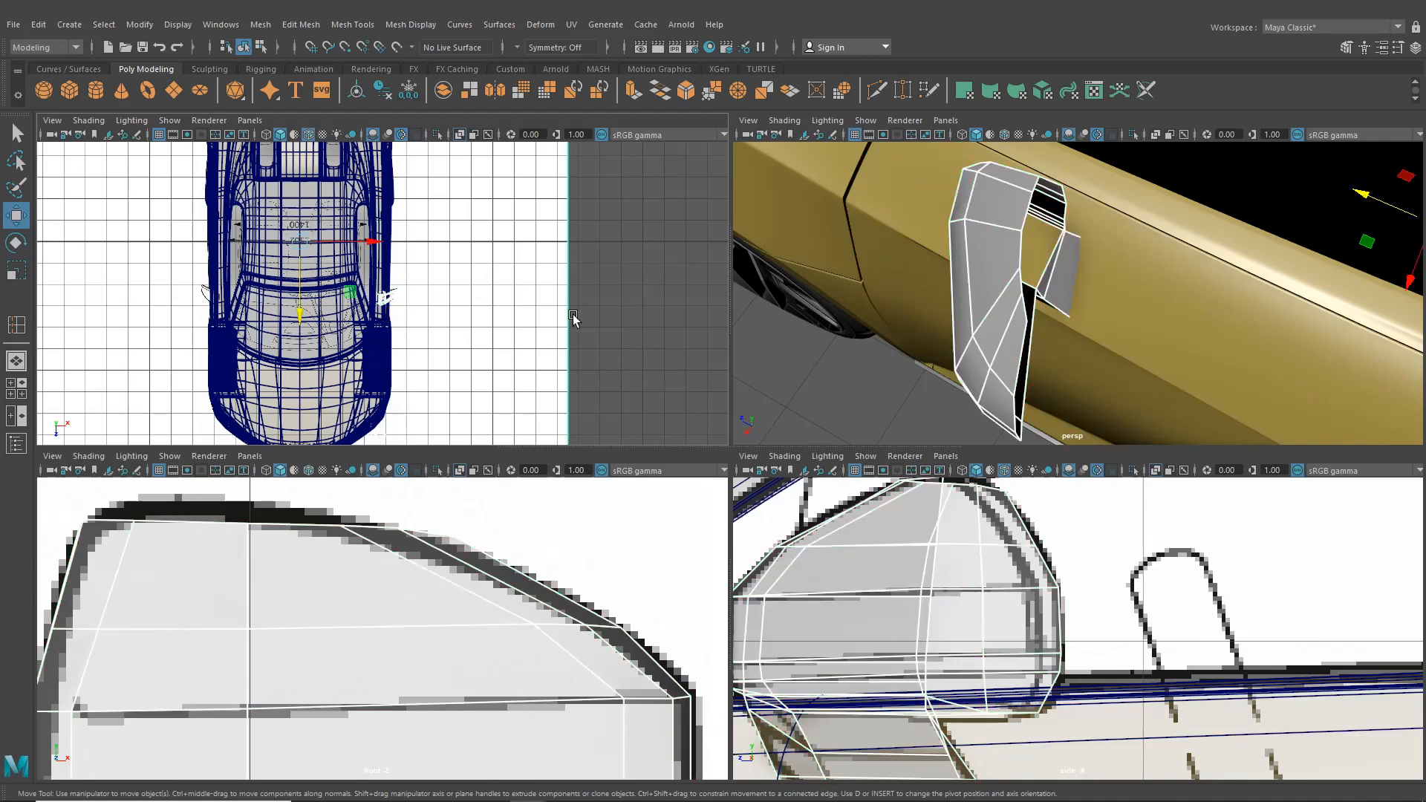
pyautogui.click(439, 136)
pyautogui.scroll(10, 461, 297)
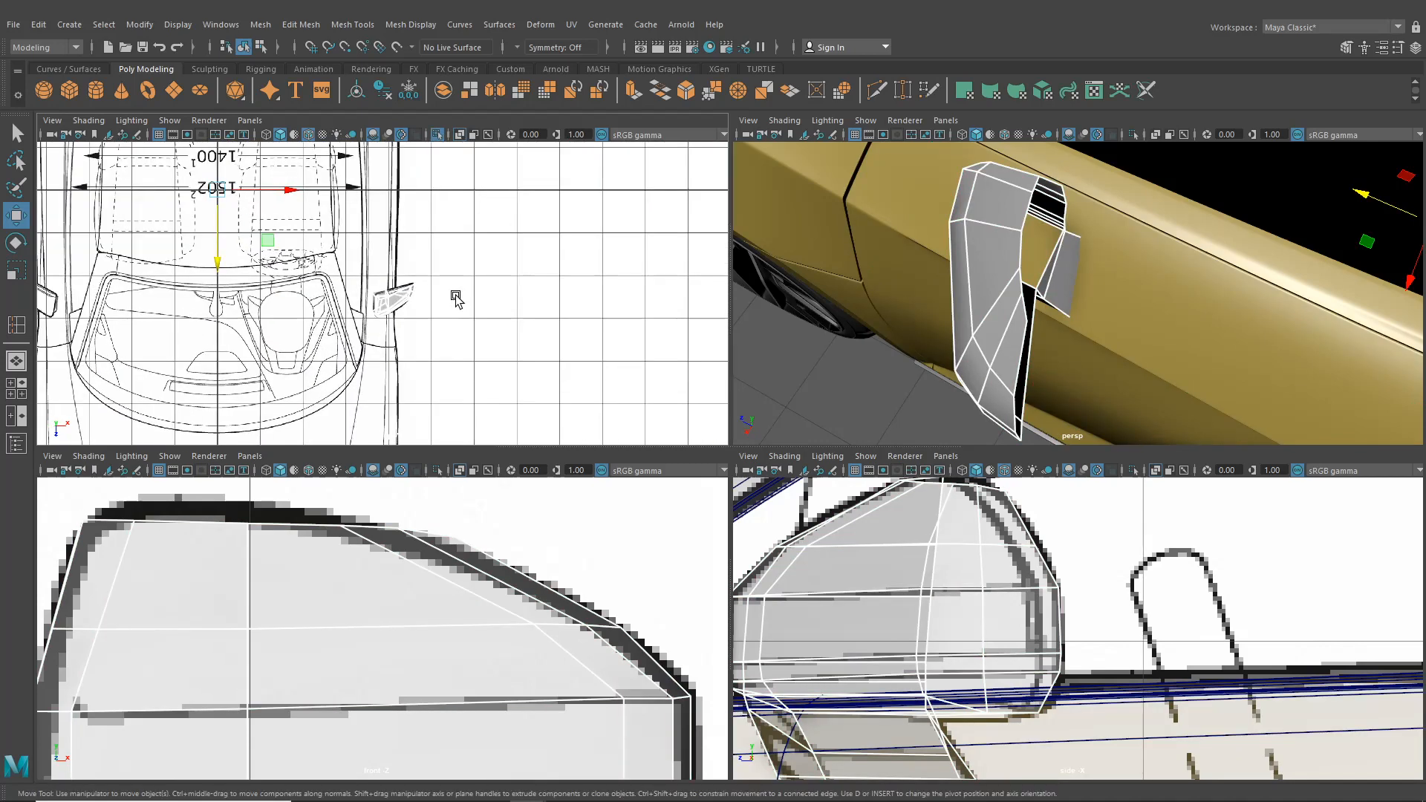
# - Select the isolated mirror in the top view and switch it to vertex editing
pyautogui.click(452, 334)
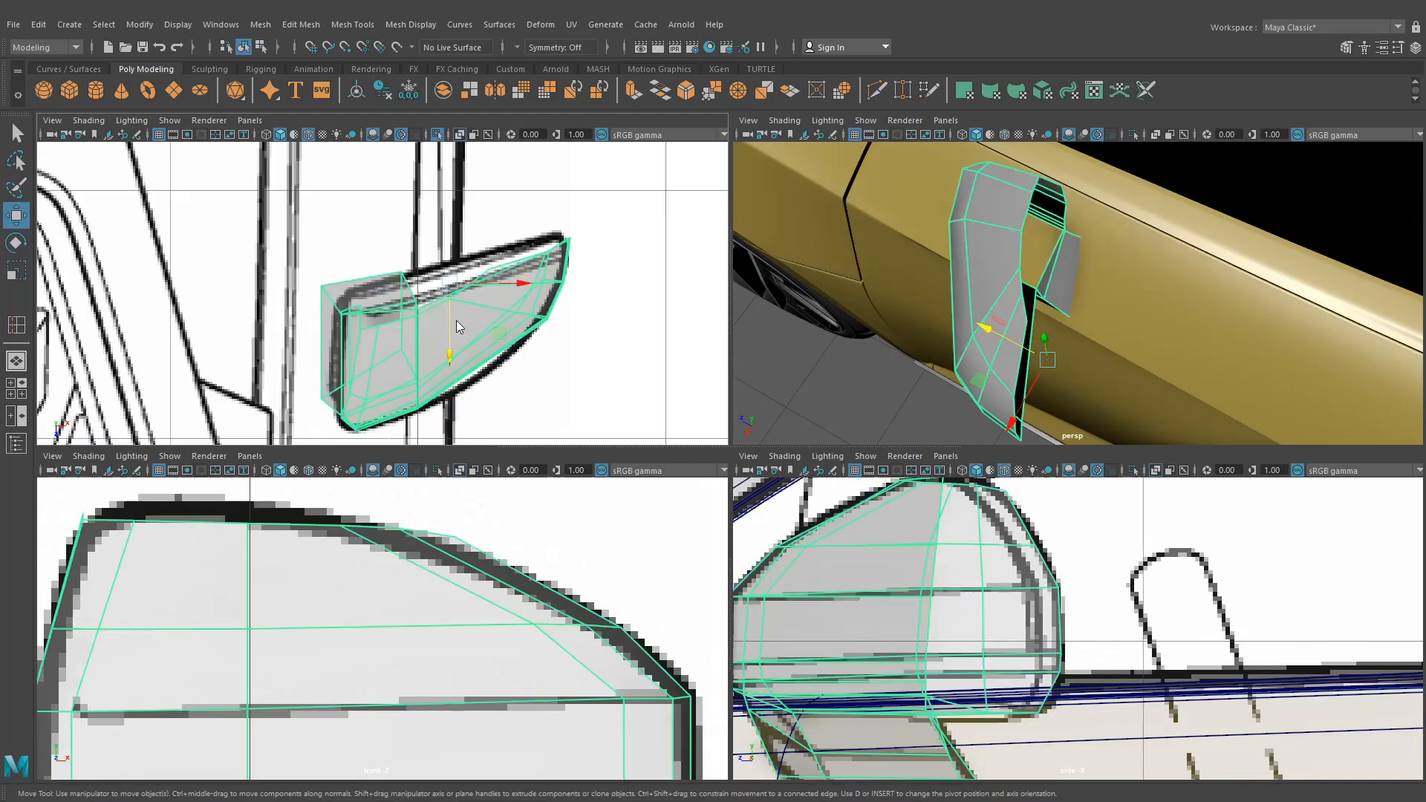
pyautogui.moveTo(455, 320); pyautogui.dragTo(402, 320, button='right')
pyautogui.keyDown('alt'); pyautogui.moveTo(432, 337); pyautogui.dragTo(436, 332, button='middle'); pyautogui.keyUp('alt')
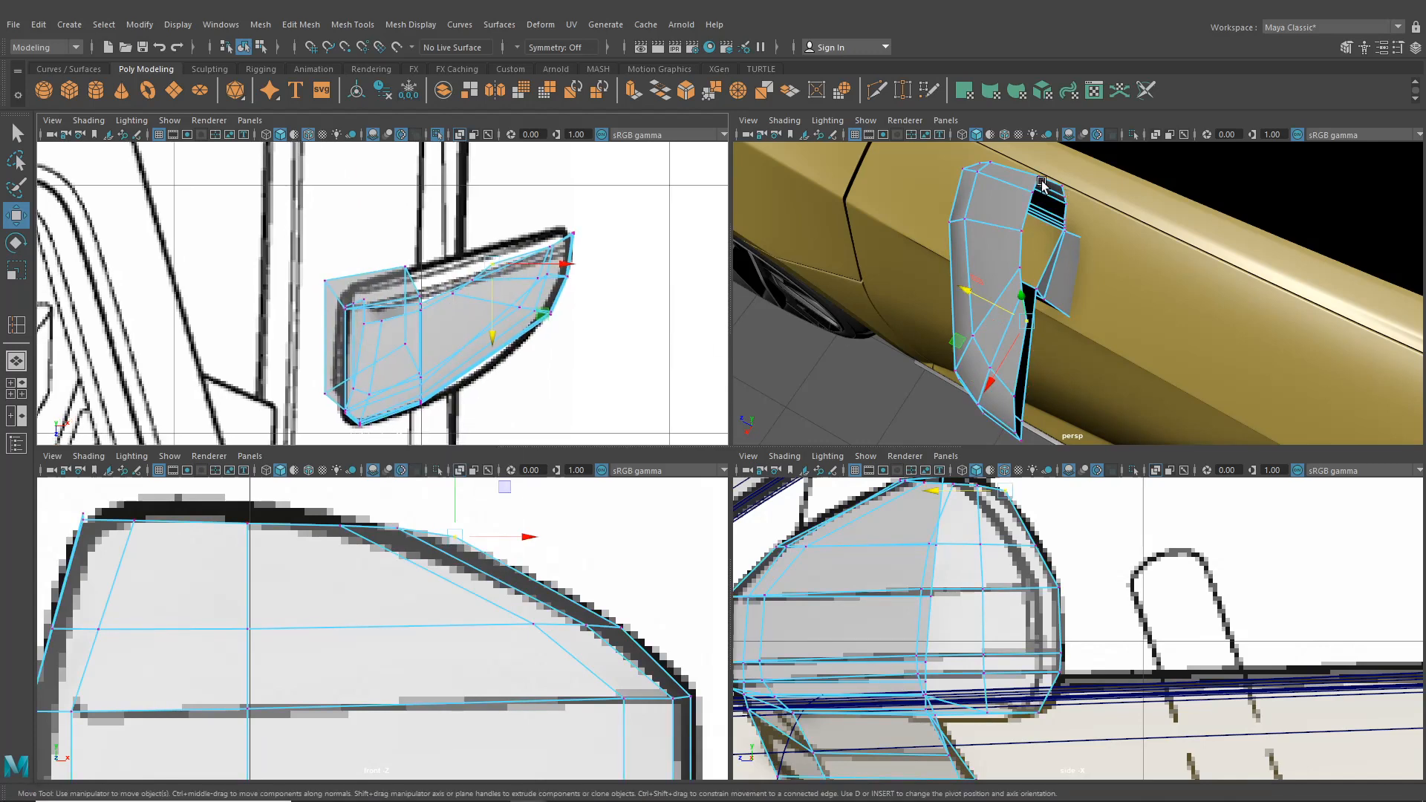
# - Move the two inner vertices of the housing's upper open rim onto the blueprint's glass-side edge in the top view
pyautogui.keyDown('alt'); pyautogui.moveTo(1042, 185); pyautogui.dragTo(1096, 343); pyautogui.keyUp('alt')
pyautogui.keyDown('alt'); pyautogui.moveTo(1201, 364); pyautogui.dragTo(1186, 364); pyautogui.keyUp('alt')
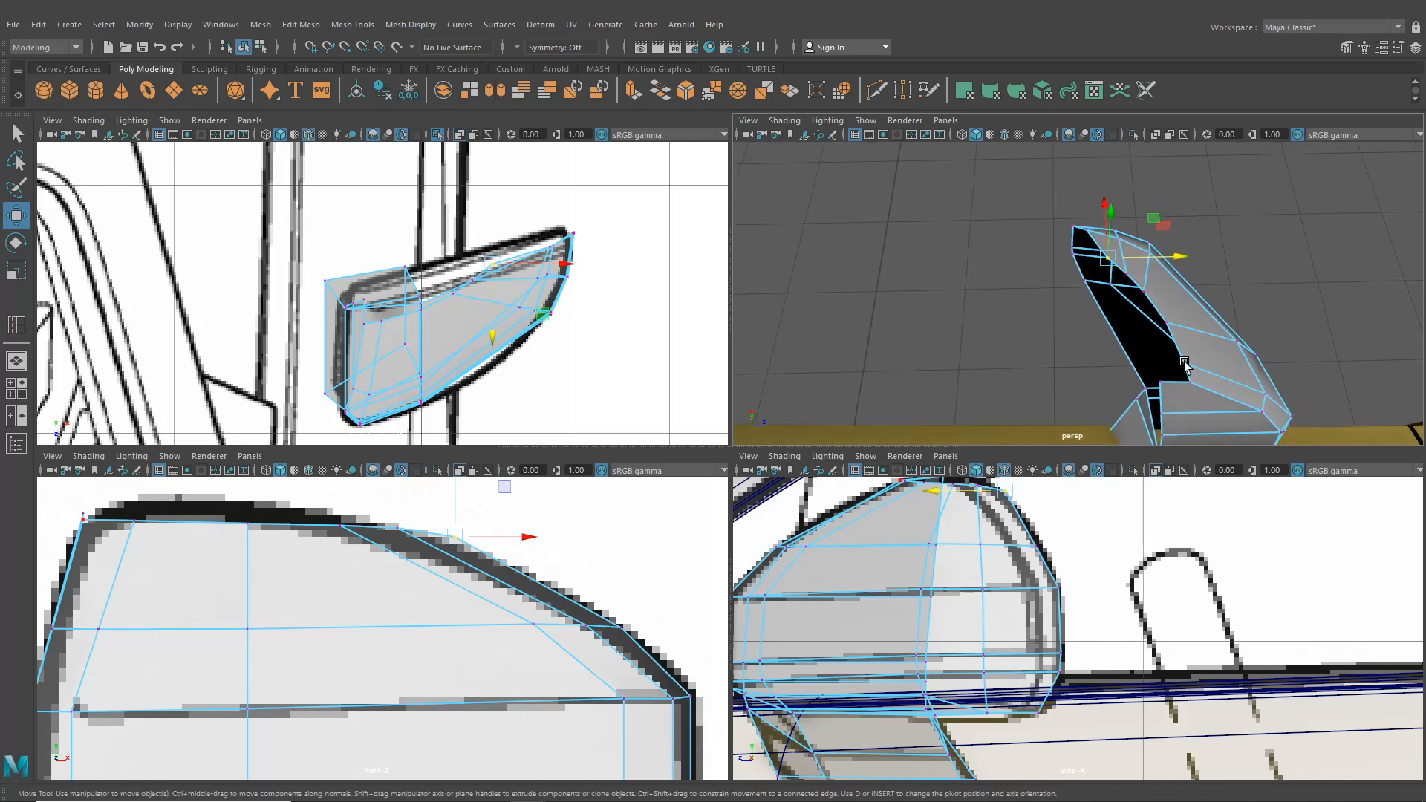
pyautogui.click(1191, 383)
pyautogui.scroll(3, 476, 313)
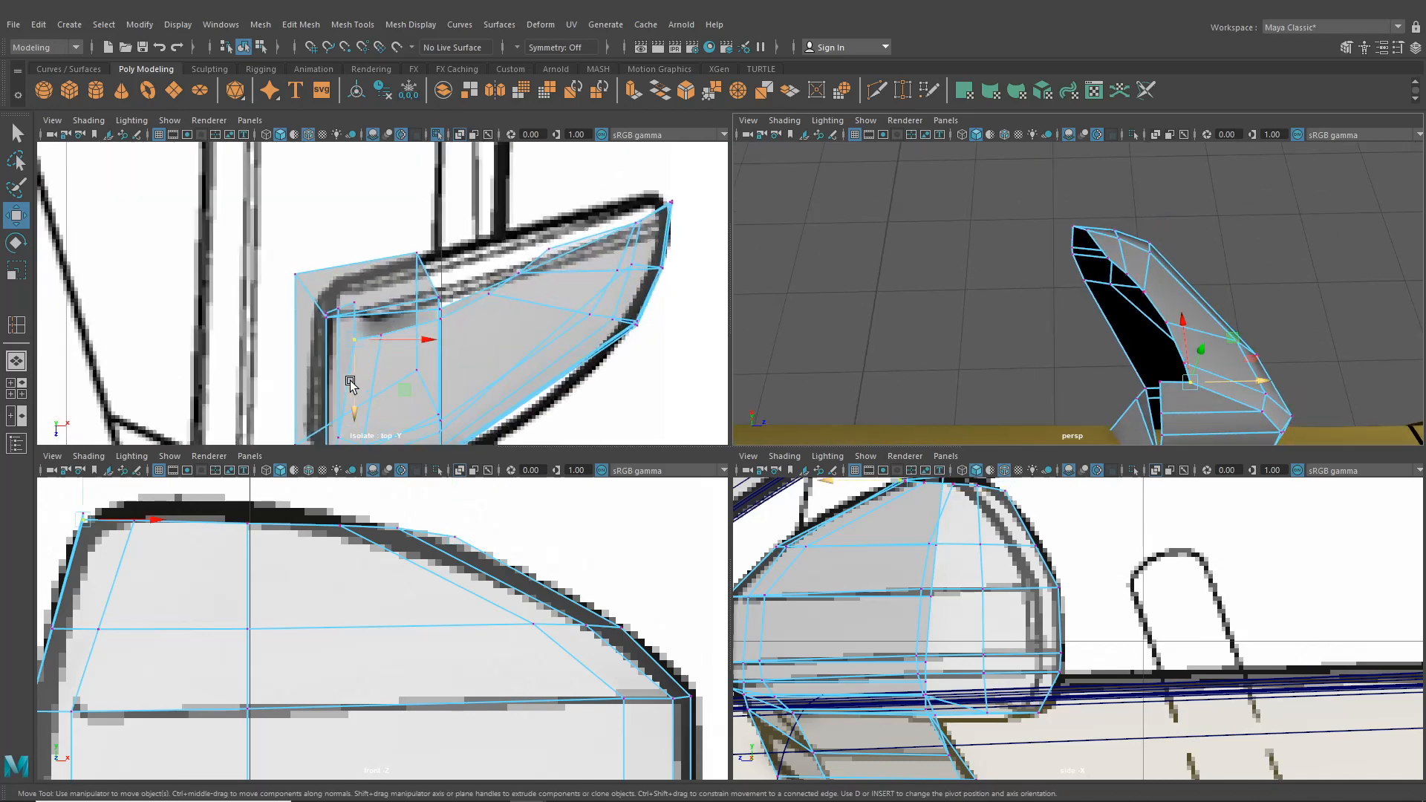
pyautogui.moveTo(358, 391); pyautogui.dragTo(398, 318)
pyautogui.click(382, 337)
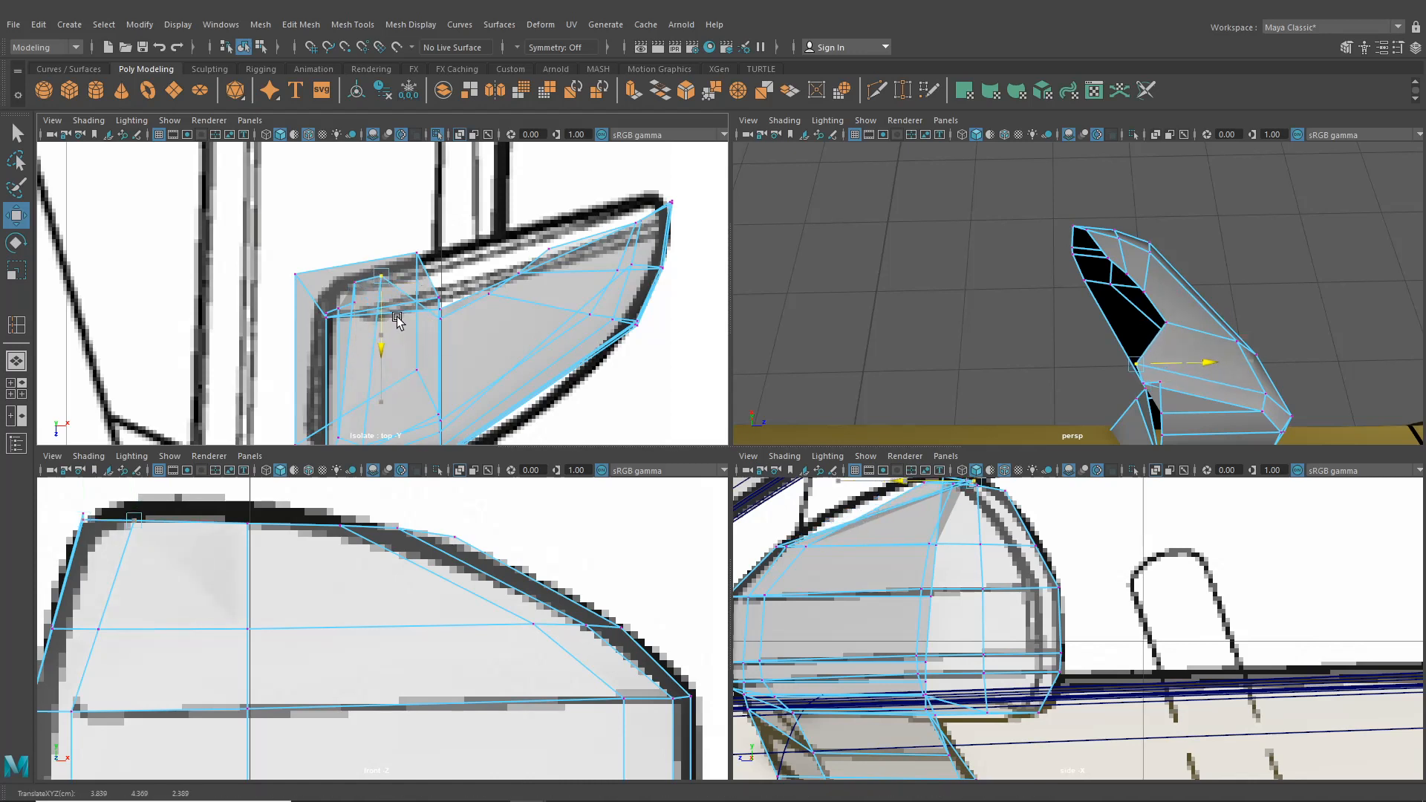
pyautogui.click(1165, 322)
pyautogui.click(1169, 326)
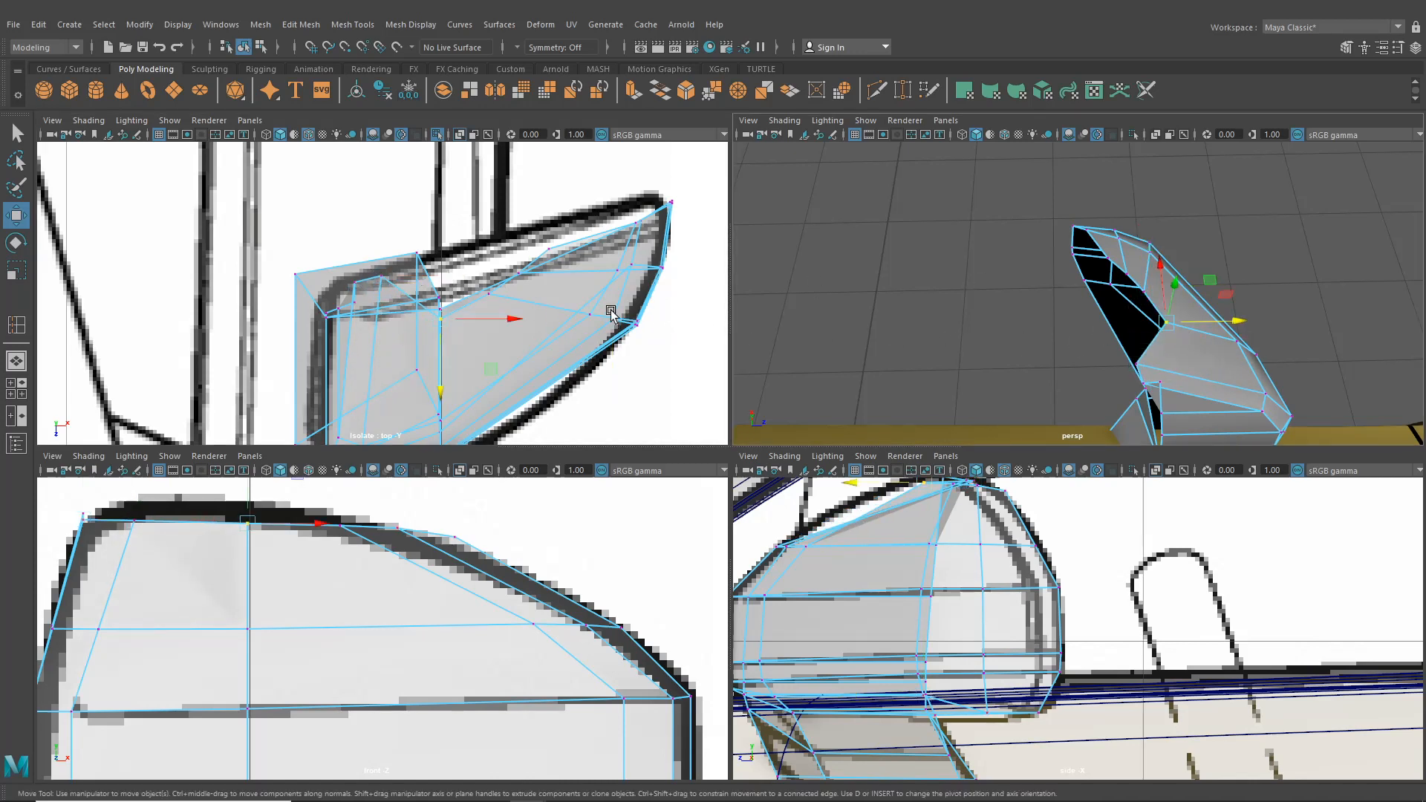
pyautogui.moveTo(446, 382); pyautogui.dragTo(461, 336)
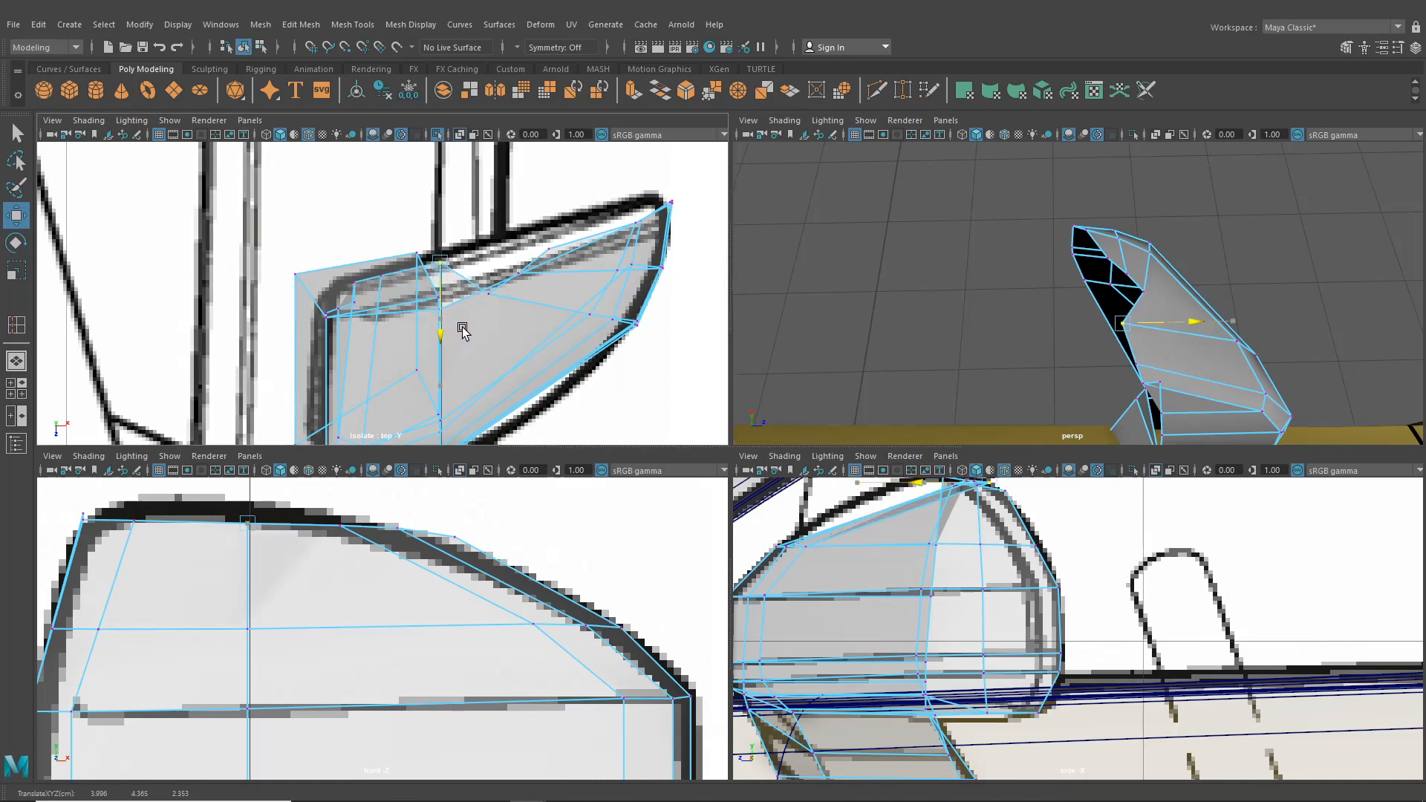
# - Shift the next two vertices along the upper open rim onto the blueprint's glass-side edge in the top view
pyautogui.click(1146, 296)
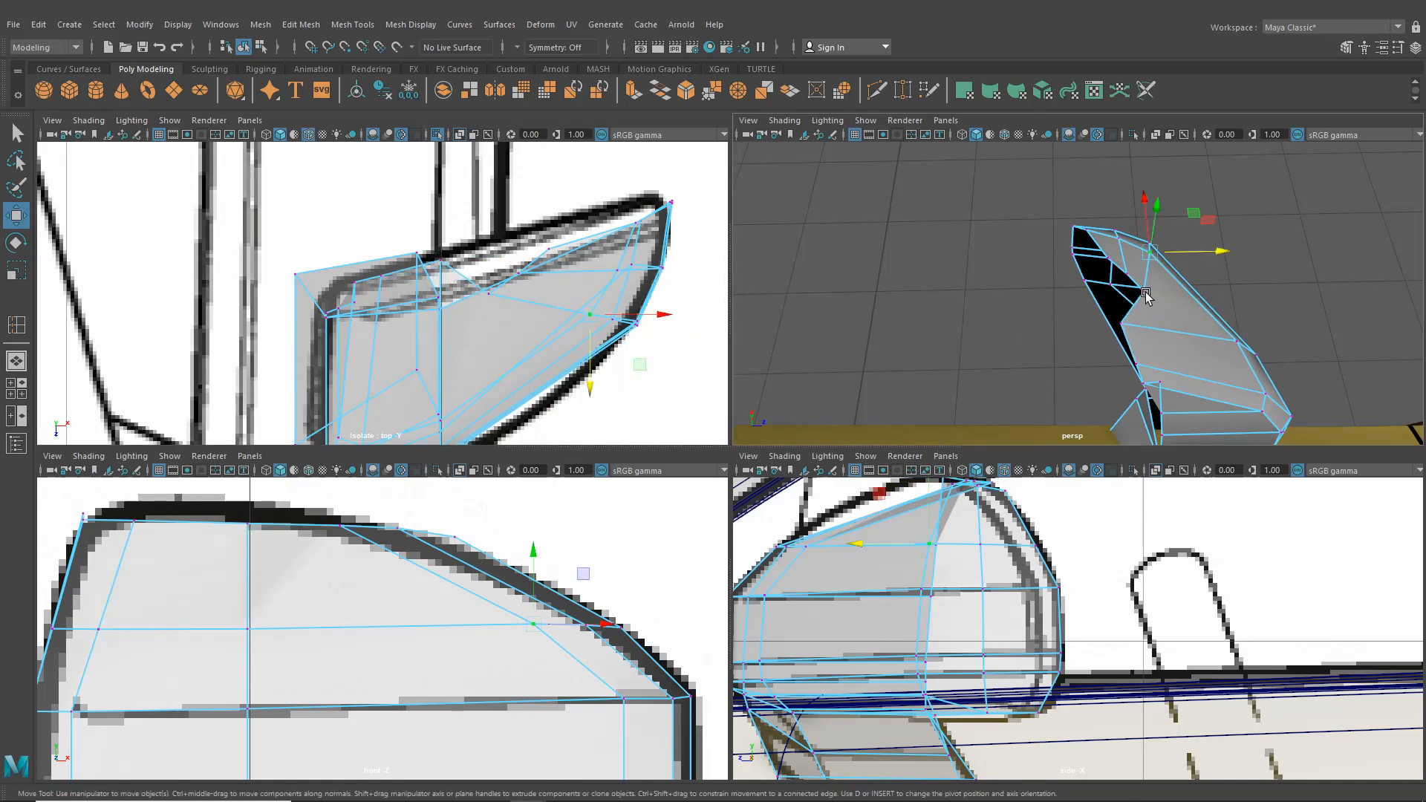
pyautogui.keyDown('alt'); pyautogui.moveTo(941, 276); pyautogui.dragTo(1039, 295); pyautogui.keyUp('alt')
pyautogui.click(1132, 280)
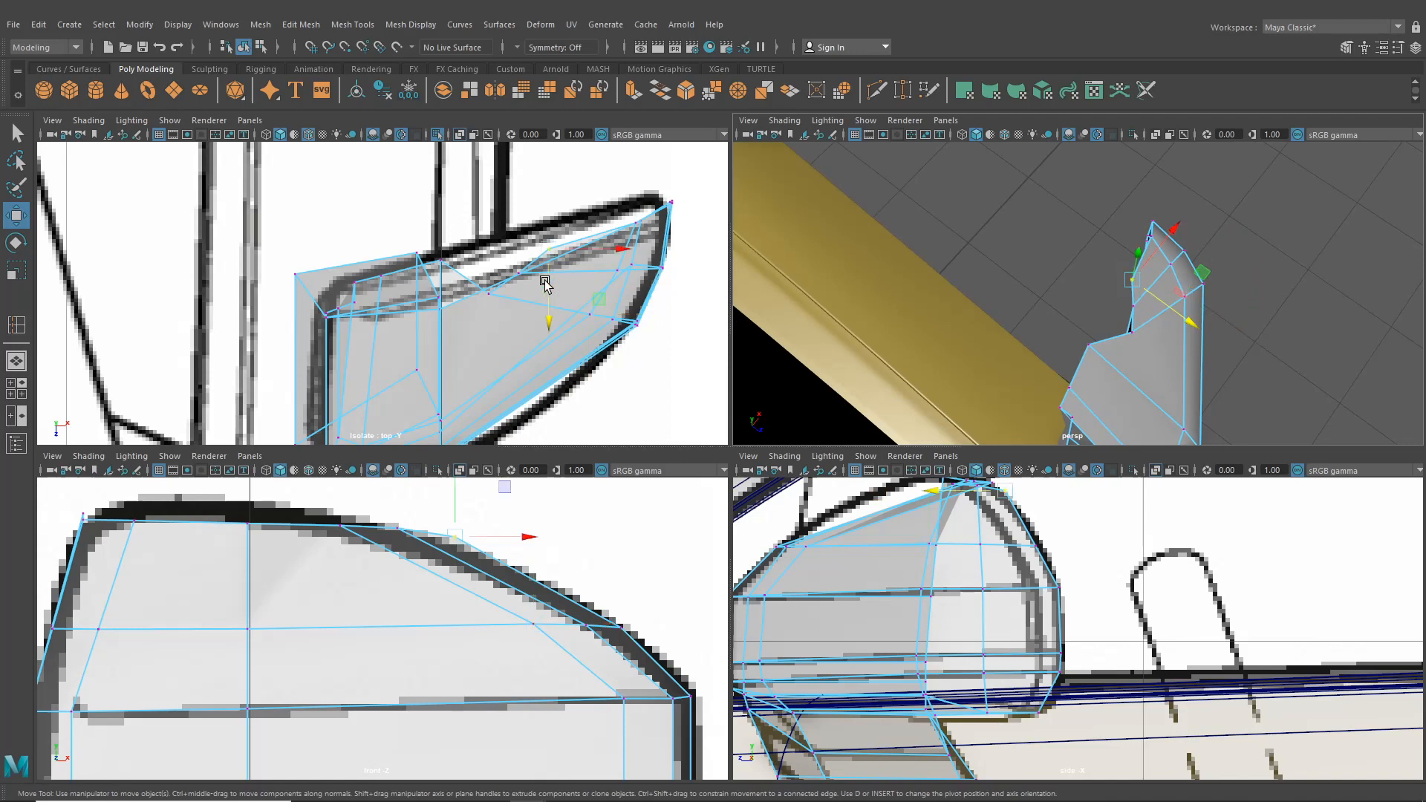
pyautogui.moveTo(549, 261); pyautogui.dragTo(504, 248)
pyautogui.keyDown('alt'); pyautogui.moveTo(902, 306); pyautogui.dragTo(1152, 312); pyautogui.keyUp('alt')
pyautogui.moveTo(532, 286); pyautogui.dragTo(552, 230)
pyautogui.keyDown('alt'); pyautogui.moveTo(566, 268); pyautogui.dragTo(563, 327, button='middle'); pyautogui.keyUp('alt')
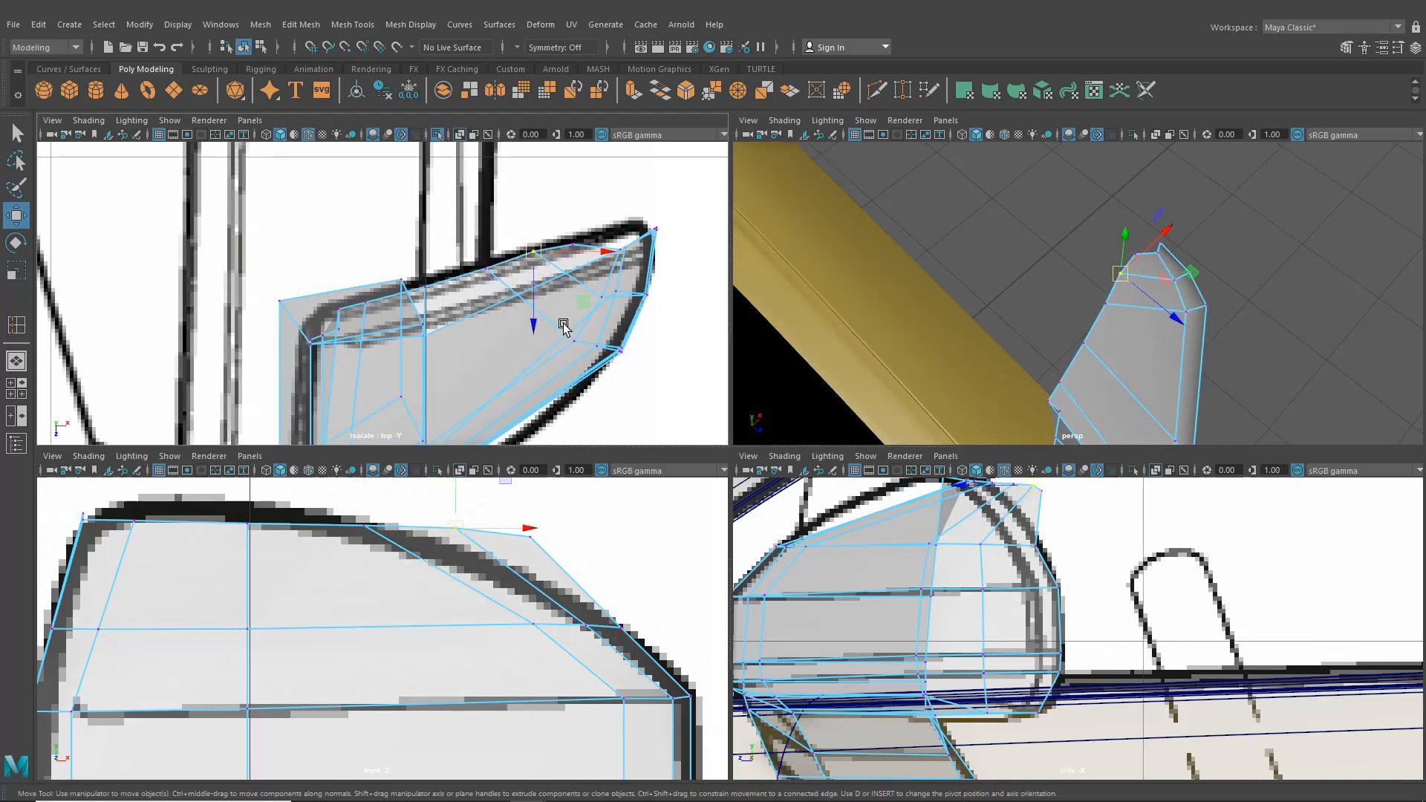
# - Align the outer upper rim vertices with the blueprint's glass-side edge, checking them in the top and side views
pyautogui.keyDown('alt'); pyautogui.moveTo(1018, 317); pyautogui.dragTo(759, 267); pyautogui.keyUp('alt')
pyautogui.keyDown('alt'); pyautogui.moveTo(571, 603); pyautogui.dragTo(528, 565, button='middle'); pyautogui.keyUp('alt')
pyautogui.keyDown('alt'); pyautogui.moveTo(926, 567); pyautogui.dragTo(910, 585, button='middle'); pyautogui.keyUp('alt')
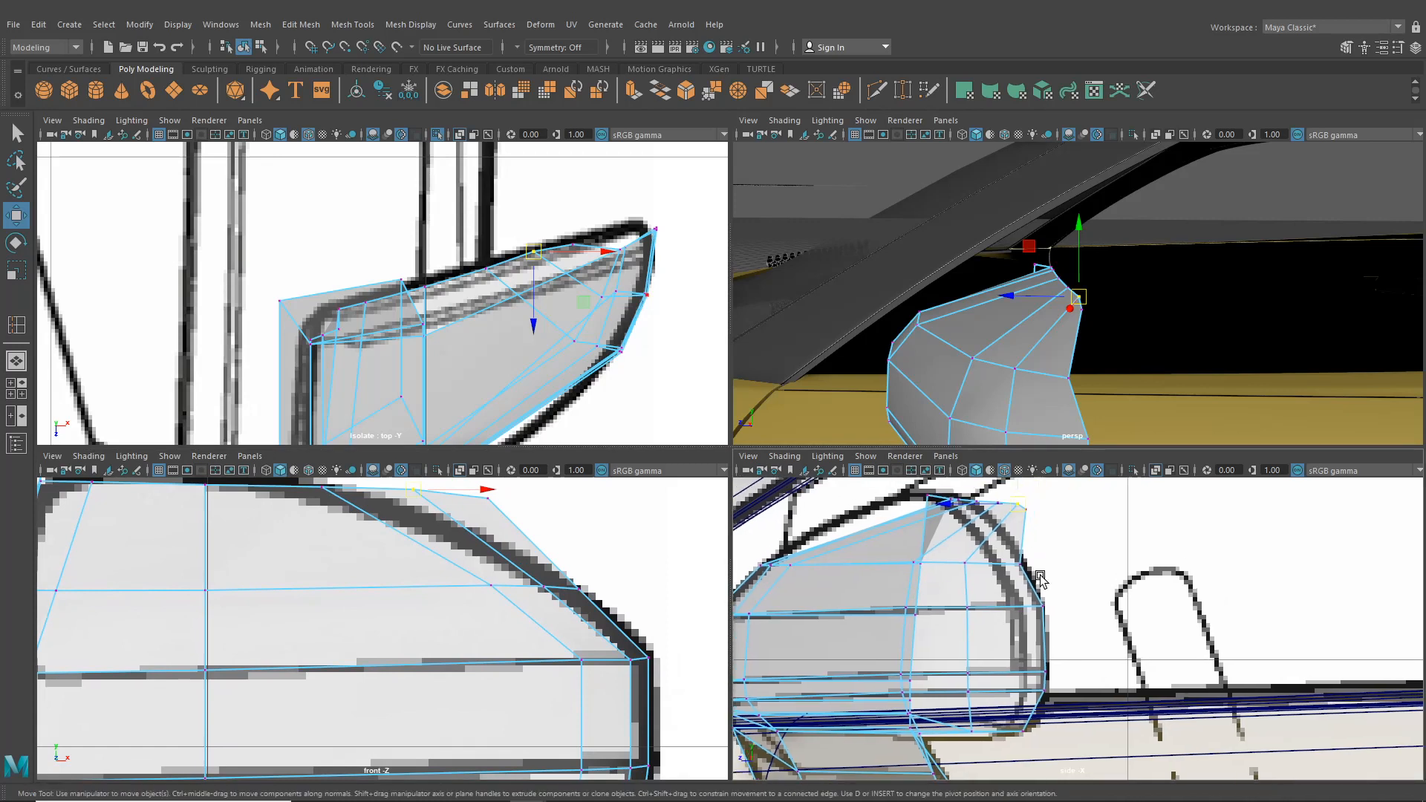
pyautogui.moveTo(1011, 552)
pyautogui.mouseDown()
pyautogui.moveTo(1028, 578)
pyautogui.moveTo(991, 567)
pyautogui.mouseUp()
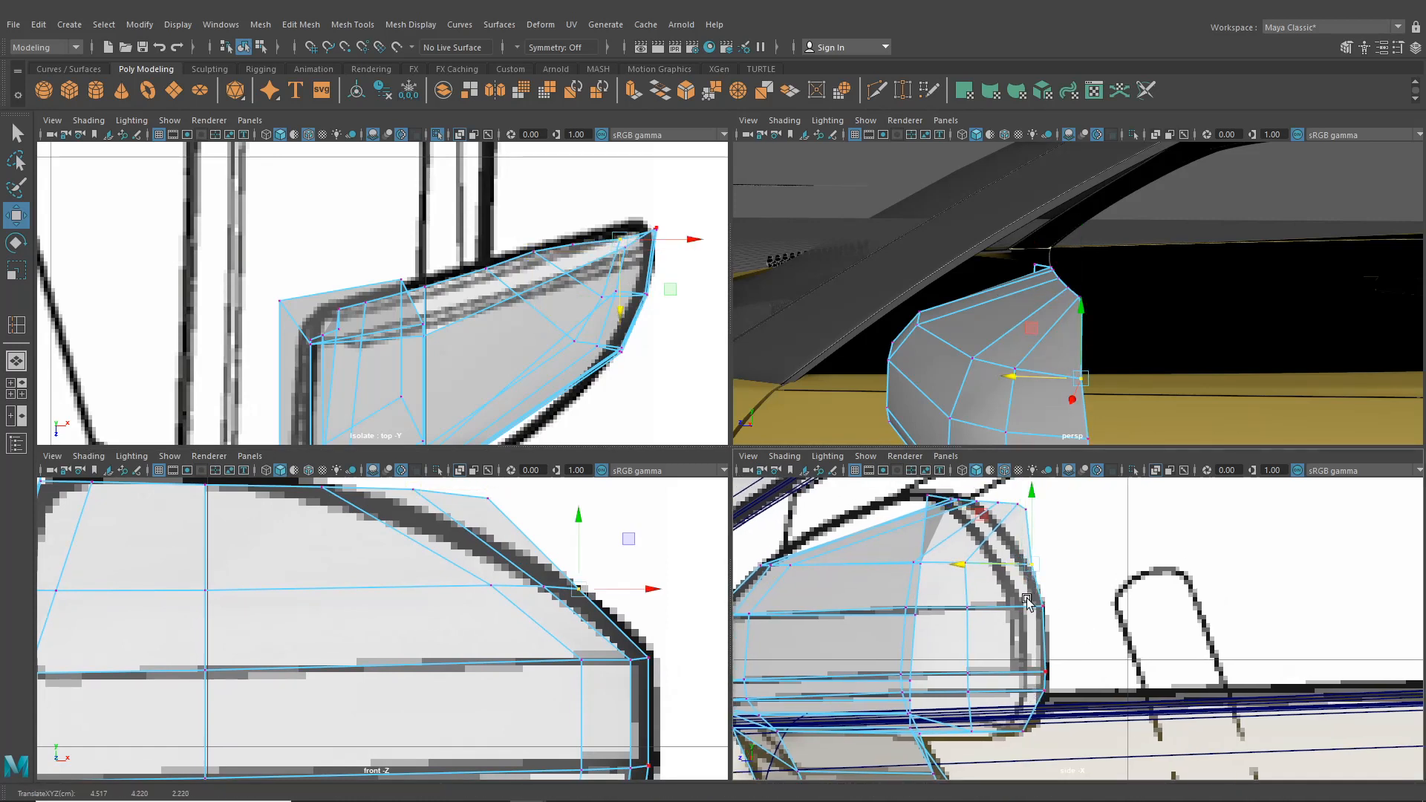
pyautogui.keyDown('alt'); pyautogui.moveTo(599, 486); pyautogui.dragTo(597, 529, button='middle'); pyautogui.keyUp('alt')
pyautogui.keyDown('alt'); pyautogui.moveTo(693, 324); pyautogui.dragTo(681, 344, button='middle'); pyautogui.keyUp('alt')
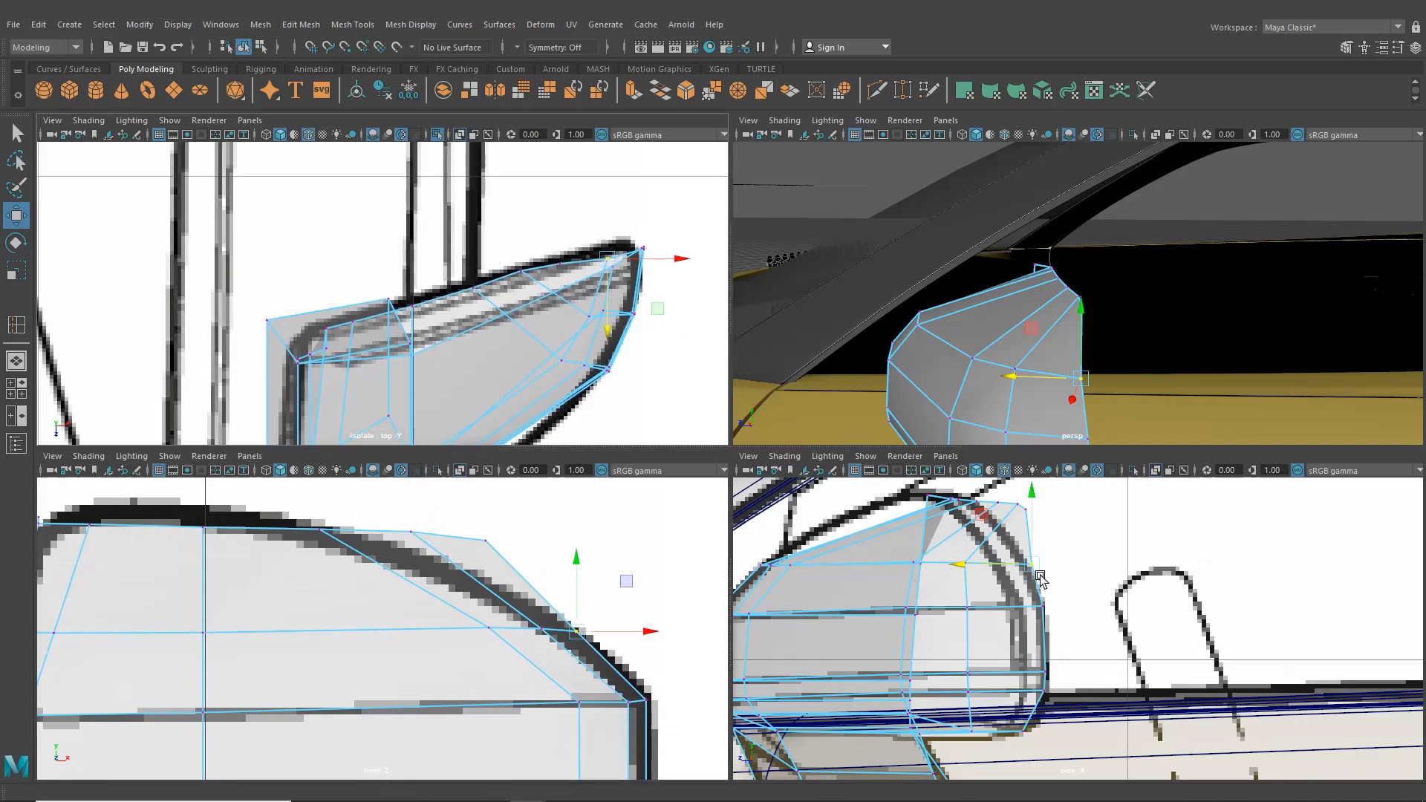
pyautogui.moveTo(653, 262); pyautogui.dragTo(593, 305)
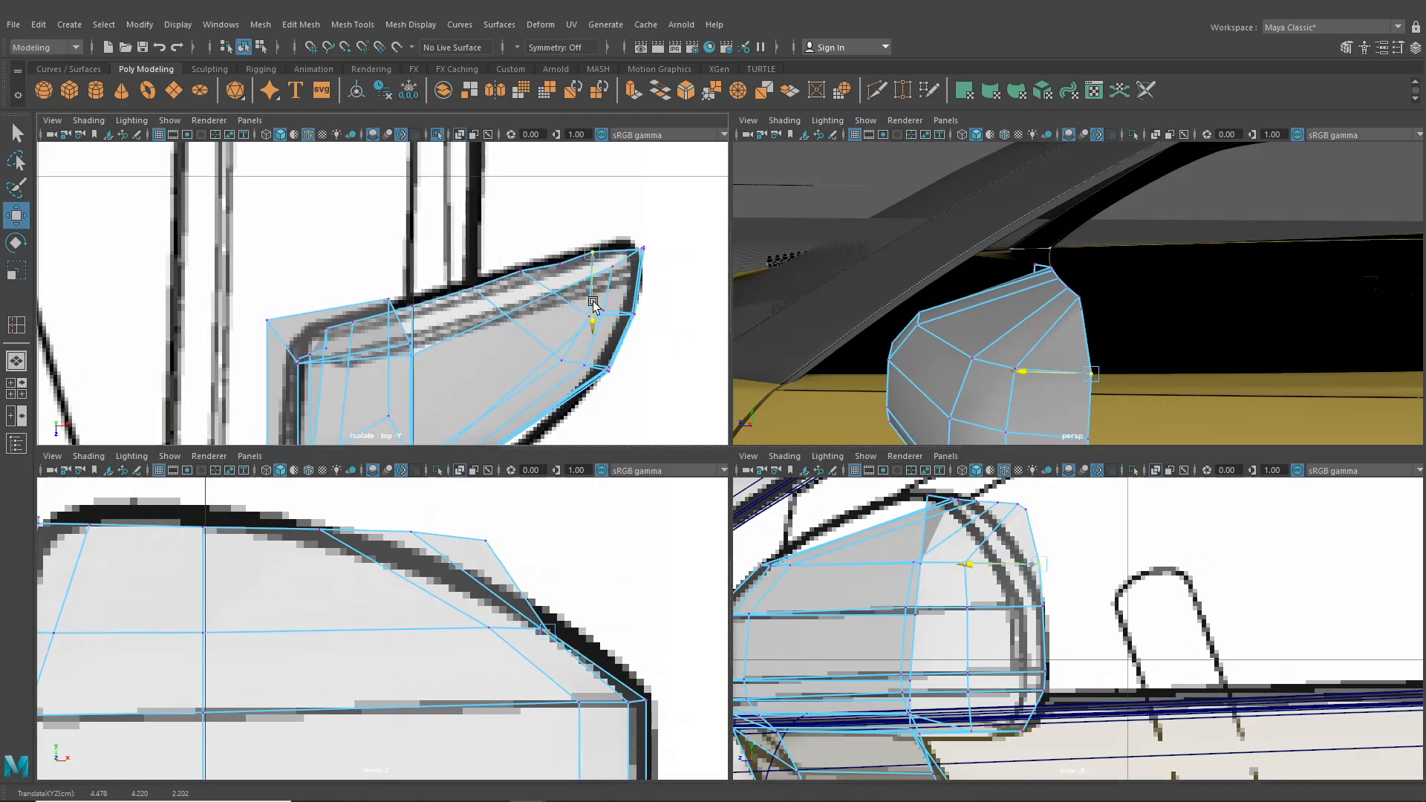
pyautogui.click(563, 297)
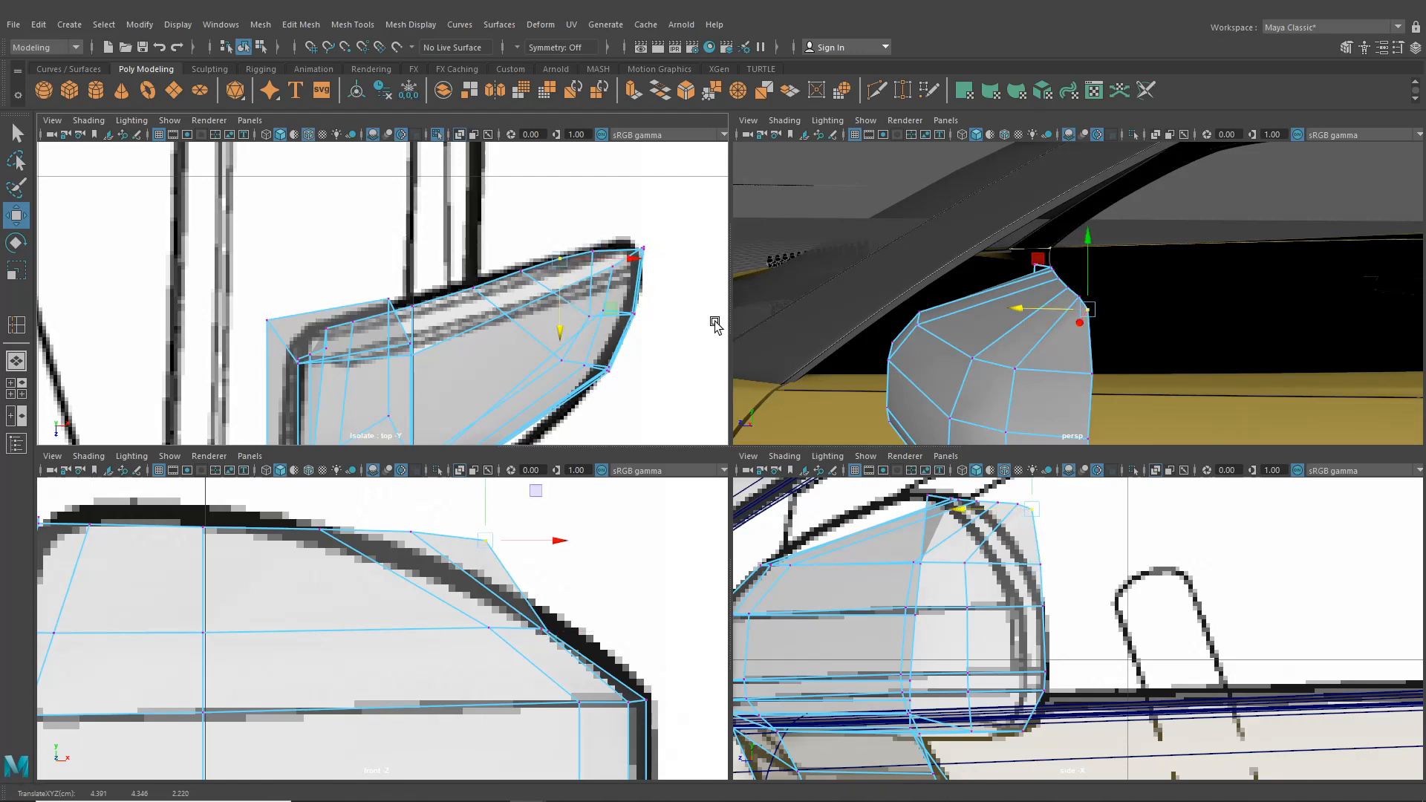
# - Lower the outer upper rim vertices in the front view to follow the blueprint's sloping upper outline
pyautogui.keyDown('alt'); pyautogui.moveTo(975, 511); pyautogui.dragTo(976, 532, button='middle'); pyautogui.keyUp('alt')
pyautogui.moveTo(1032, 502); pyautogui.dragTo(1047, 556)
pyautogui.click(1042, 585)
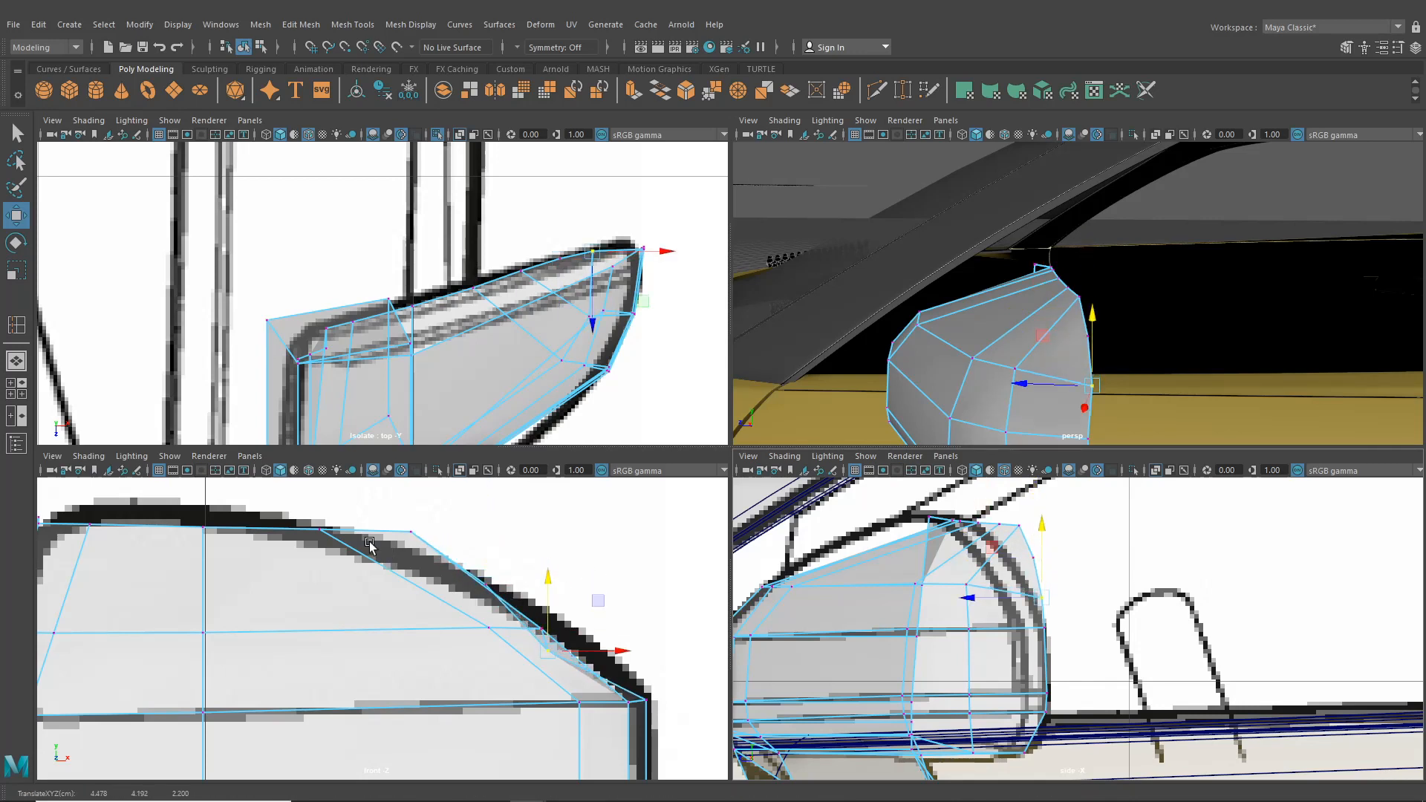
pyautogui.click(411, 532)
pyautogui.moveTo(407, 497); pyautogui.dragTo(485, 554)
pyautogui.hotkey('ctrl', 'z')
pyautogui.click(474, 584)
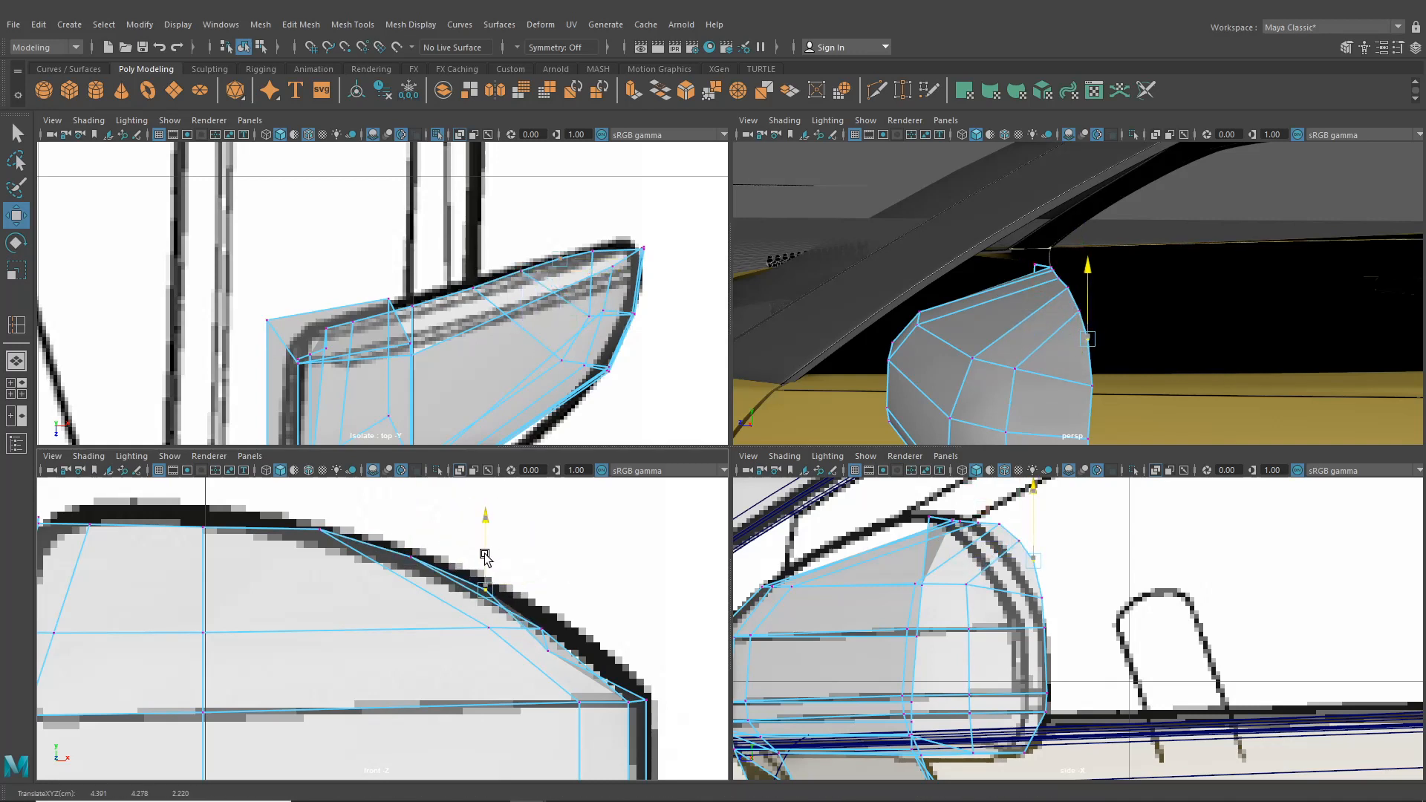
# - Raise the inner upper rim vertices in the front view to meet the blueprint's upper outline
pyautogui.keyDown('alt'); pyautogui.moveTo(239, 501); pyautogui.dragTo(372, 523, button='middle'); pyautogui.keyUp('alt')
pyautogui.click(351, 553)
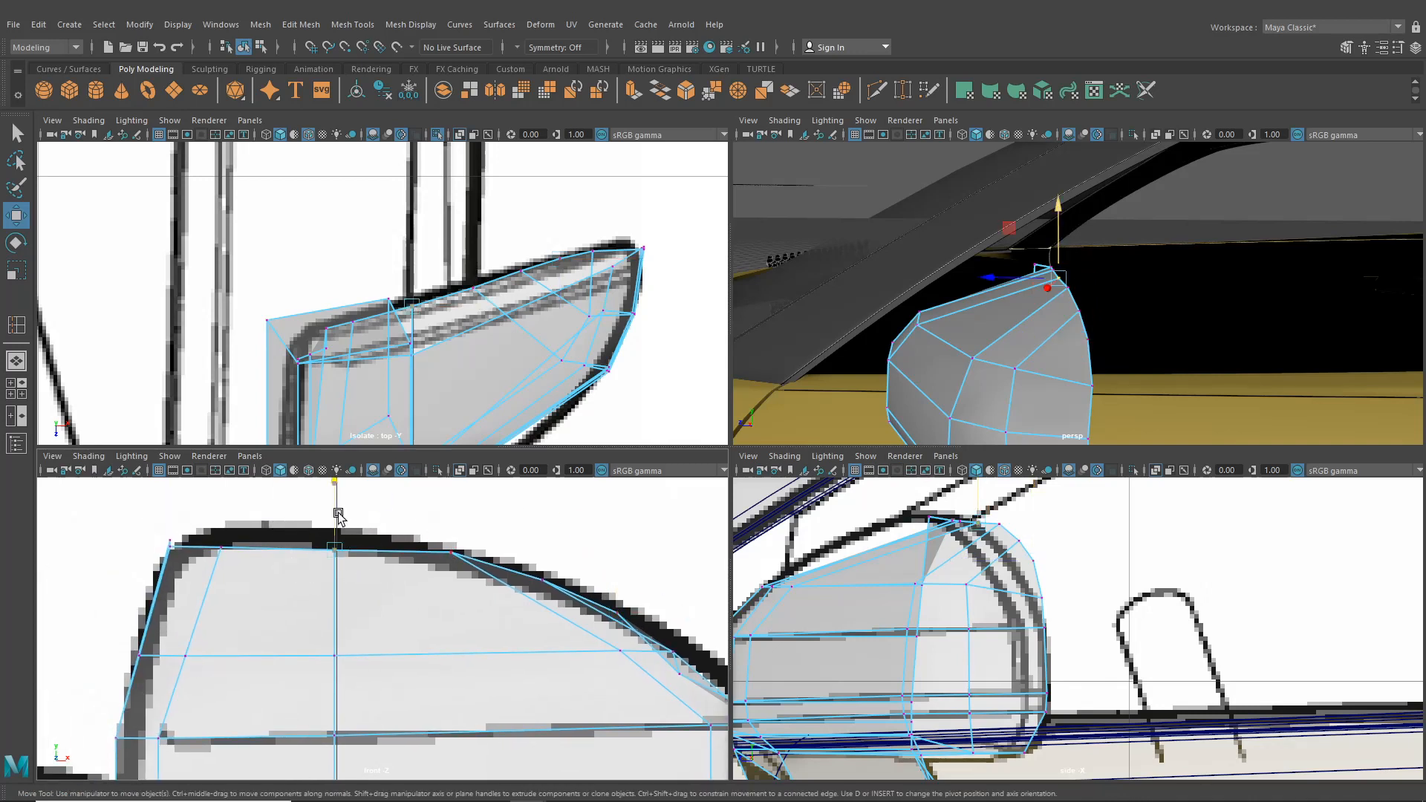
pyautogui.moveTo(335, 516); pyautogui.dragTo(337, 505)
pyautogui.click(220, 547)
pyautogui.moveTo(222, 521); pyautogui.dragTo(223, 510)
pyautogui.click(335, 537)
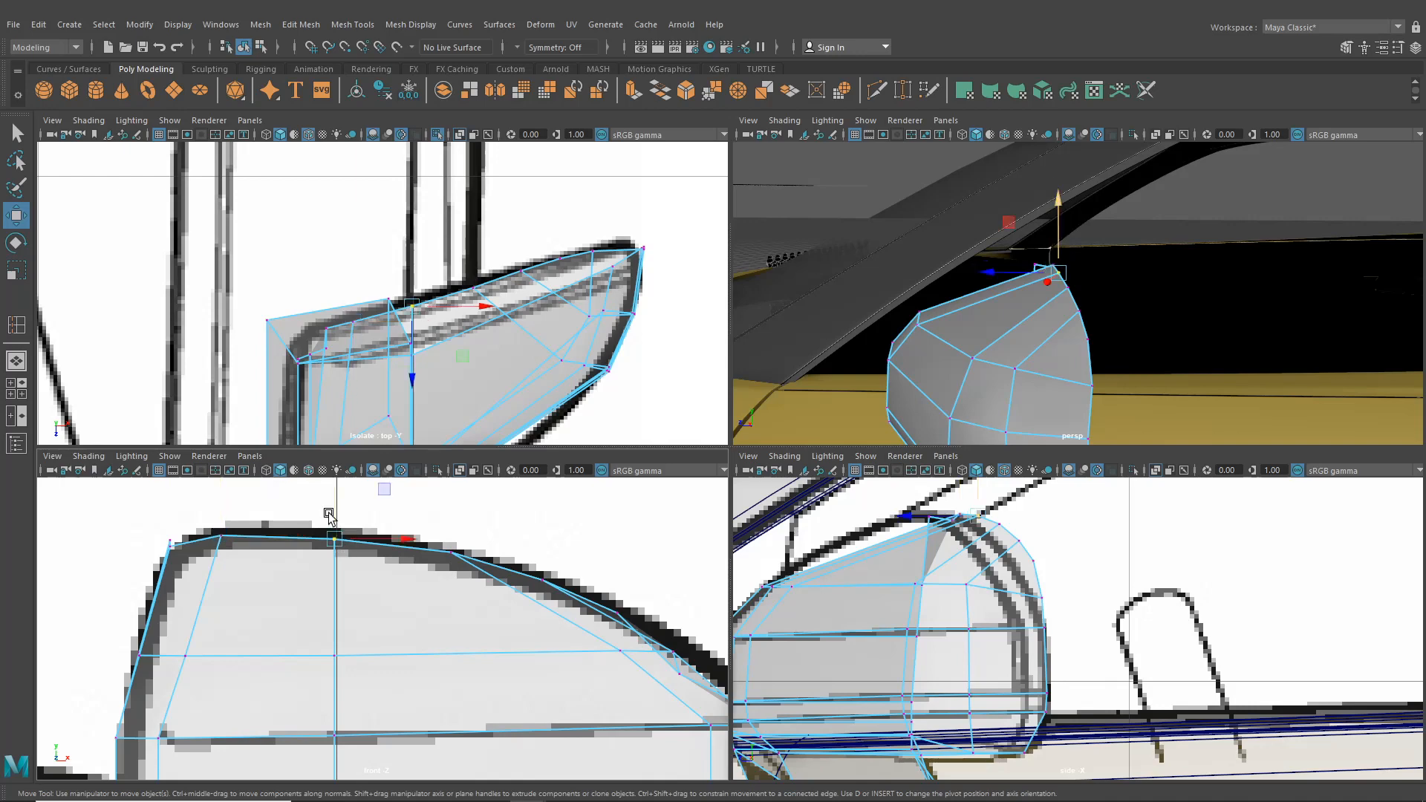
# - Move the vertices at the mirror's outer tip toward the blueprint's glass-side corner in the top view
pyautogui.keyDown('alt'); pyautogui.moveTo(907, 430); pyautogui.dragTo(994, 325); pyautogui.keyUp('alt')
pyautogui.scroll(2, 1091, 299)
pyautogui.click(1104, 331)
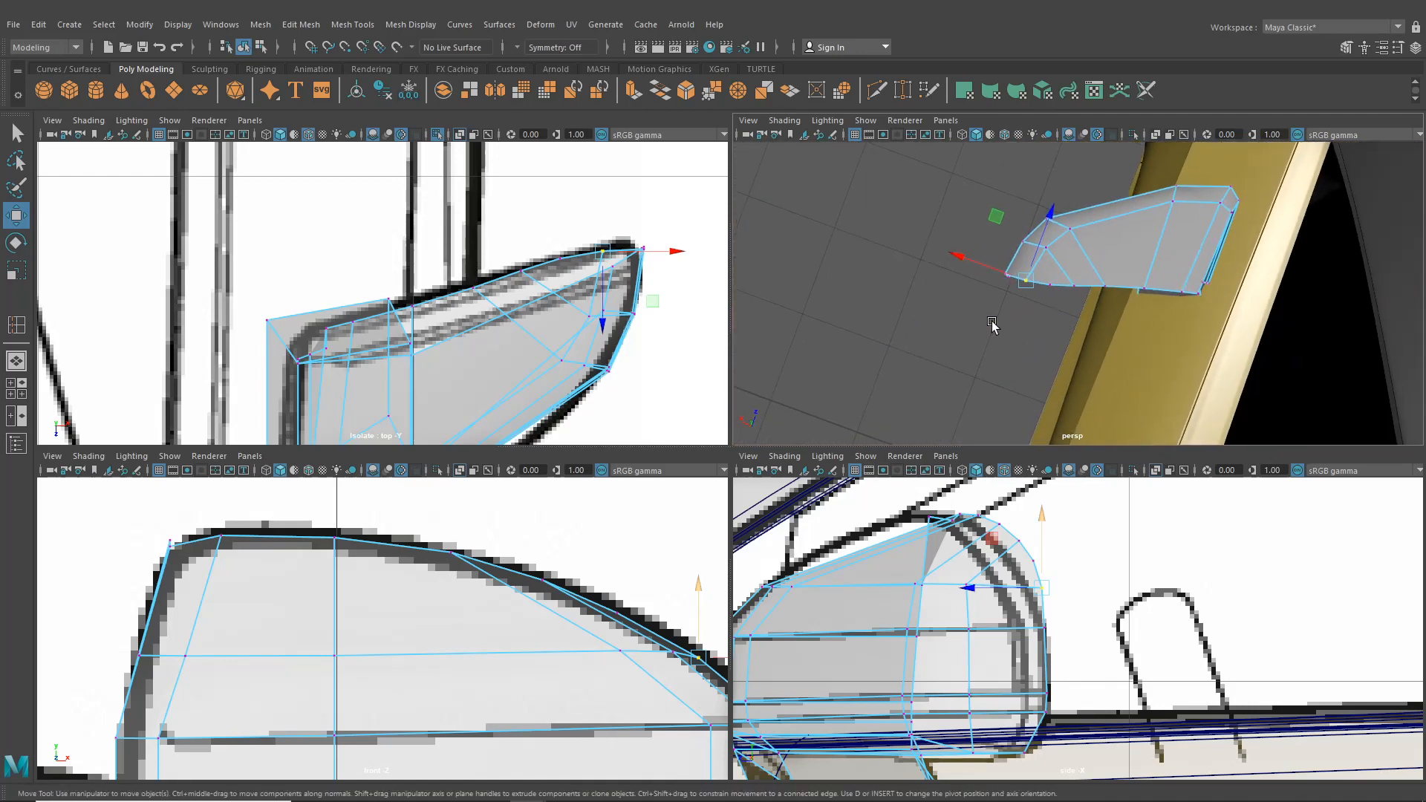
pyautogui.keyDown('alt'); pyautogui.moveTo(462, 338); pyautogui.dragTo(453, 366, button='middle'); pyautogui.keyUp('alt')
pyautogui.keyDown('alt'); pyautogui.moveTo(454, 365); pyautogui.dragTo(713, 275, button='right'); pyautogui.keyUp('alt')
pyautogui.keyDown('alt'); pyautogui.moveTo(713, 275); pyautogui.dragTo(568, 307, button='middle'); pyautogui.keyUp('alt')
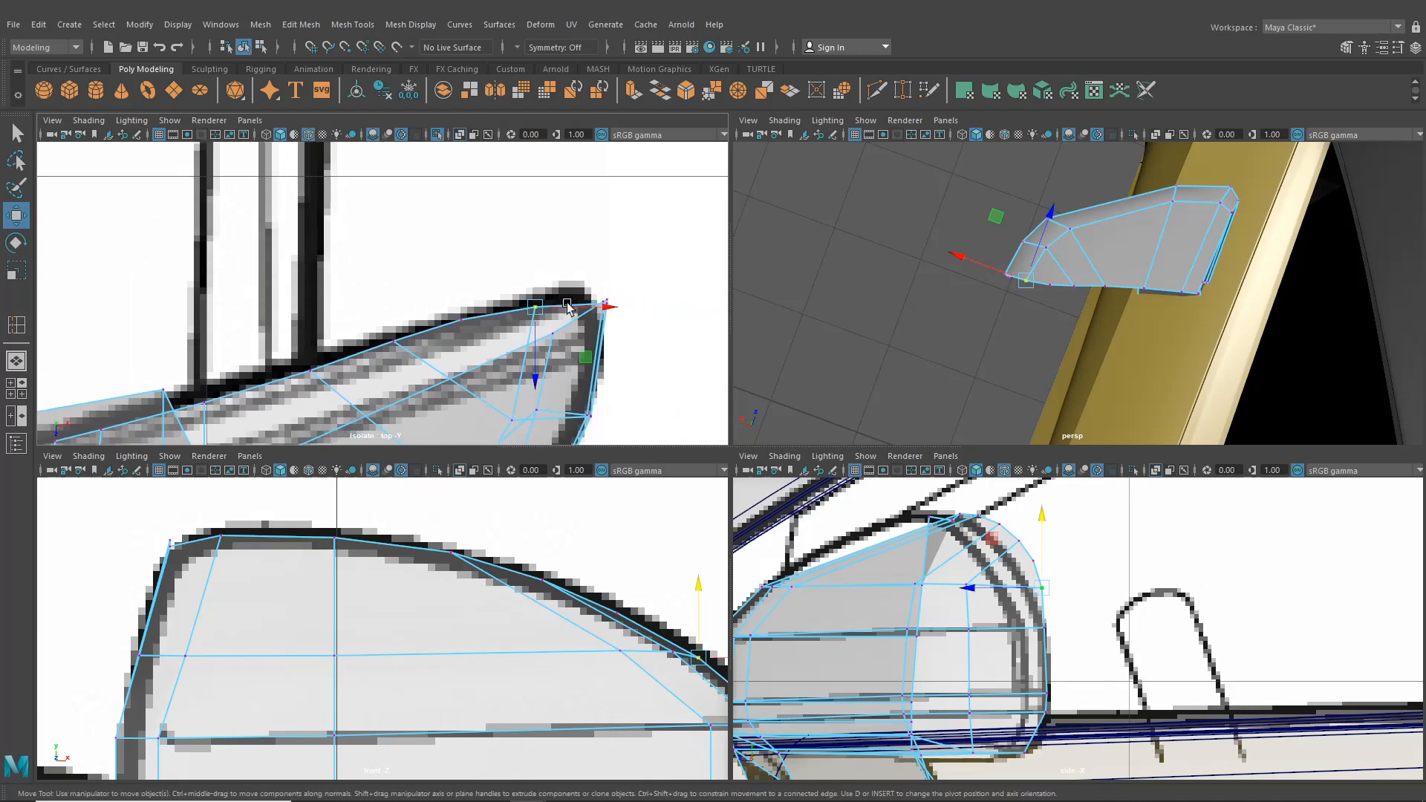
pyautogui.click(606, 304)
pyautogui.moveTo(609, 339); pyautogui.dragTo(609, 320)
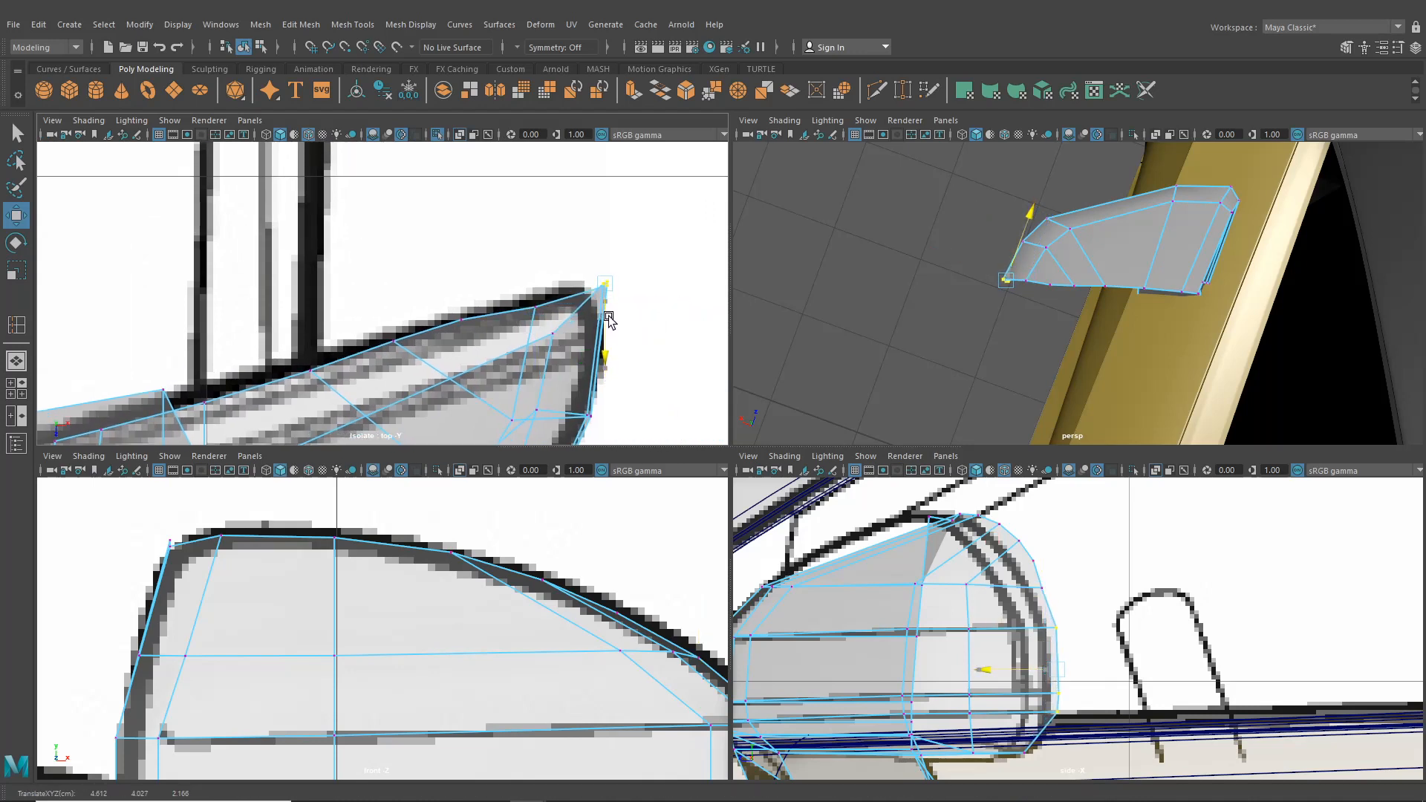
# - Nudge the upper rim vertices in the top view into a straight line along the blueprint's glass-side edge
pyautogui.click(532, 304)
pyautogui.moveTo(461, 329); pyautogui.dragTo(466, 334)
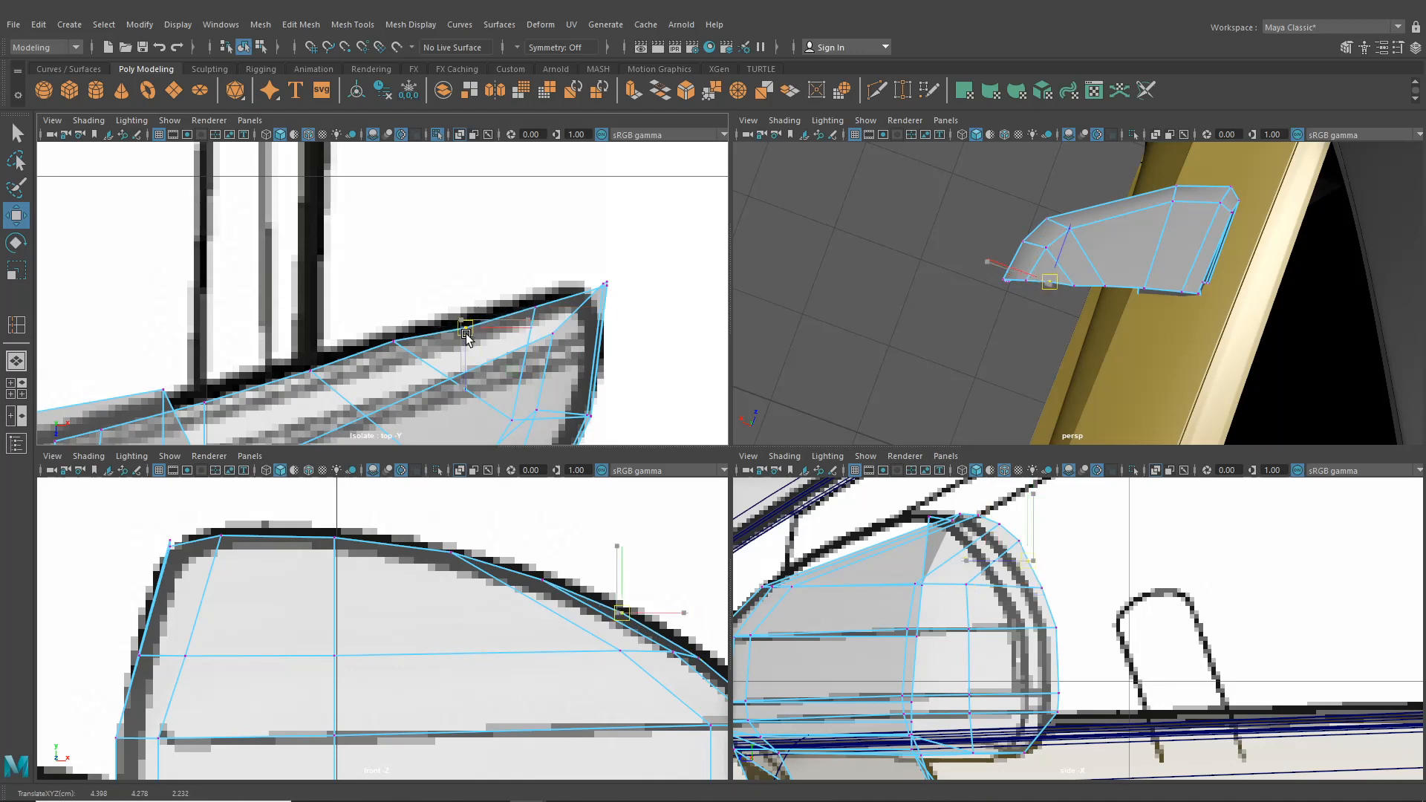
pyautogui.moveTo(368, 326); pyautogui.dragTo(414, 360)
pyautogui.moveTo(394, 345); pyautogui.dragTo(396, 351)
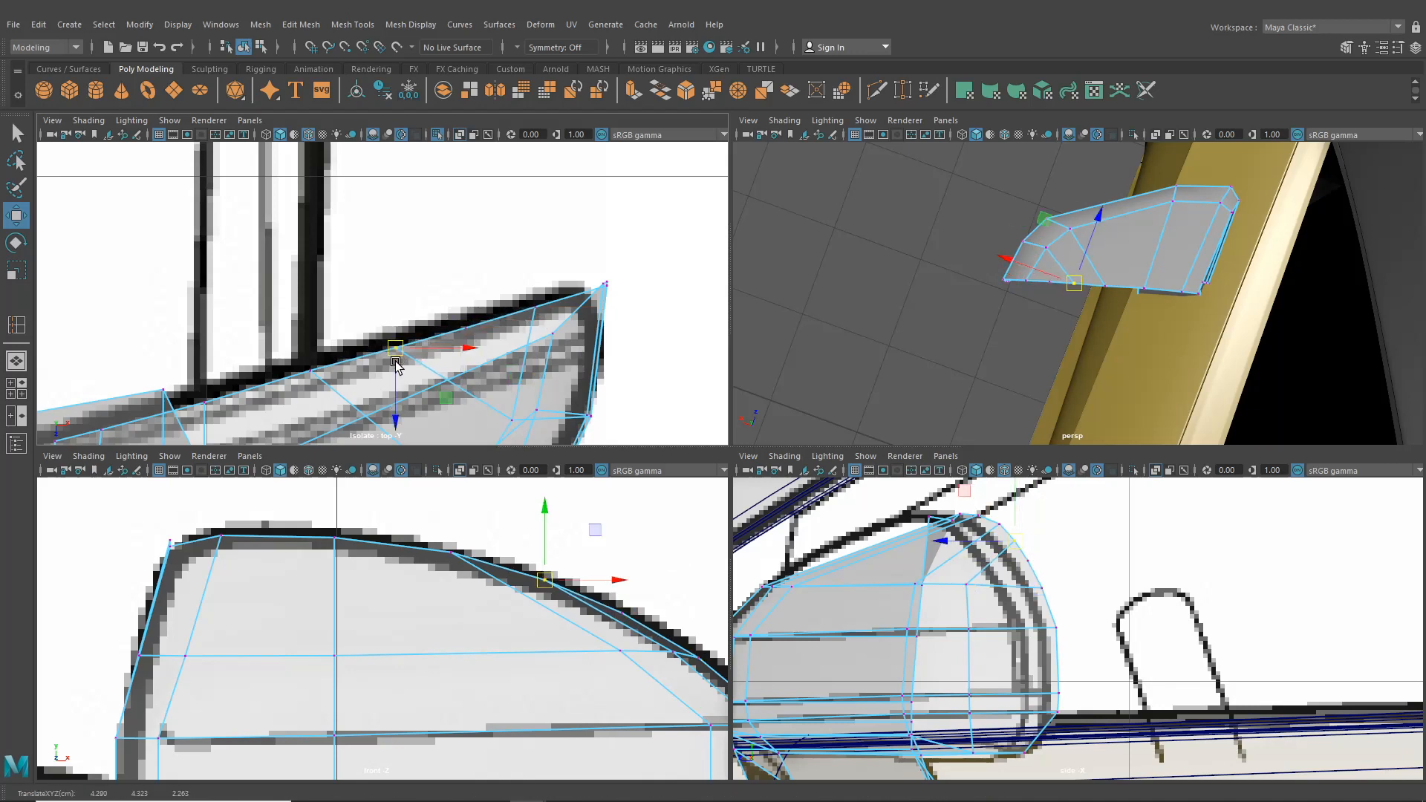
pyautogui.keyDown('alt'); pyautogui.moveTo(396, 364); pyautogui.dragTo(571, 303, button='middle'); pyautogui.keyUp('alt')
pyautogui.click(480, 306)
pyautogui.moveTo(479, 308); pyautogui.dragTo(479, 315)
# - Move the lower outer rim vertex onto the blueprint's glass-side edge in the top view
pyautogui.keyDown('alt'); pyautogui.moveTo(1055, 319); pyautogui.dragTo(1141, 281); pyautogui.keyUp('alt')
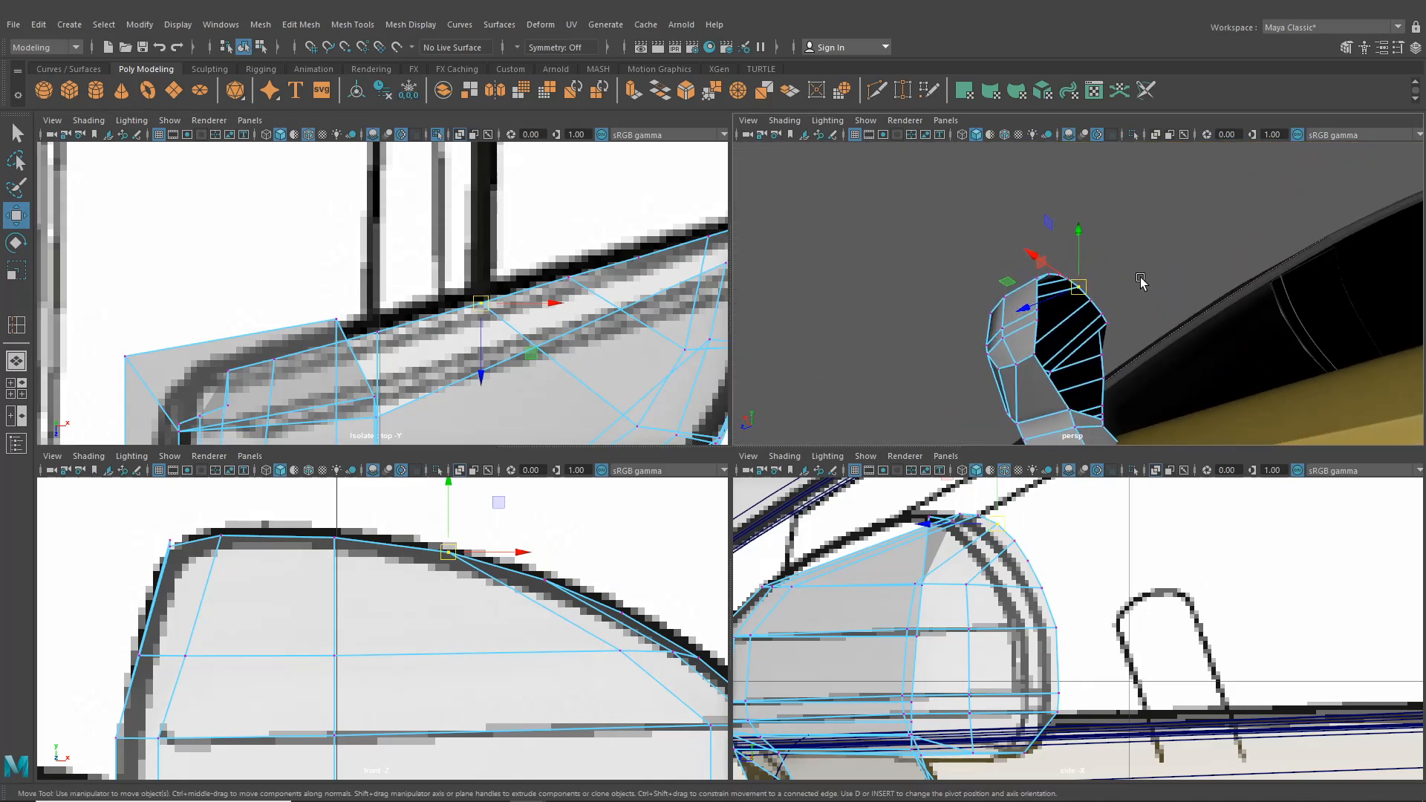
pyautogui.click(1033, 360)
pyautogui.keyDown('alt'); pyautogui.moveTo(542, 365); pyautogui.dragTo(379, 400, button='middle'); pyautogui.keyUp('alt')
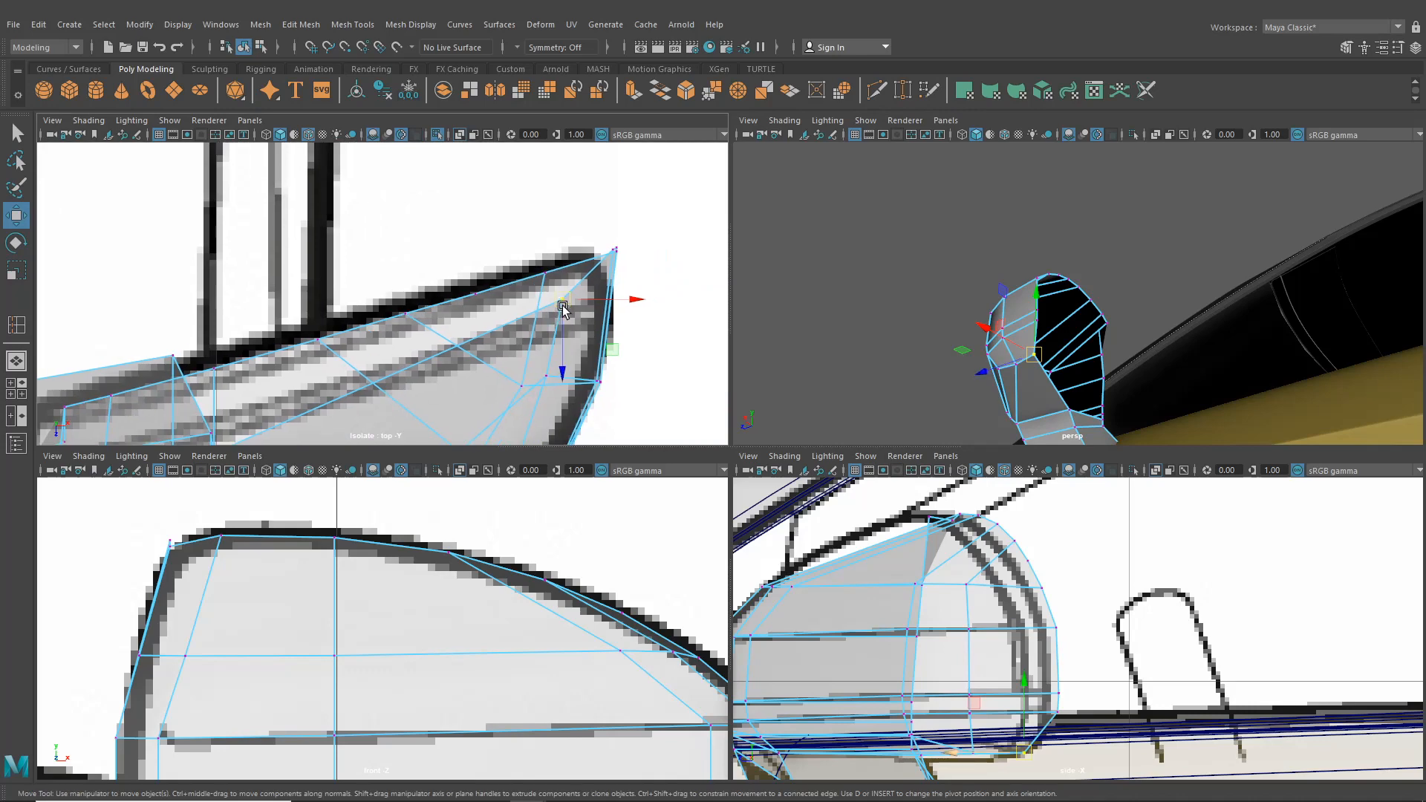
pyautogui.moveTo(562, 300); pyautogui.dragTo(552, 276)
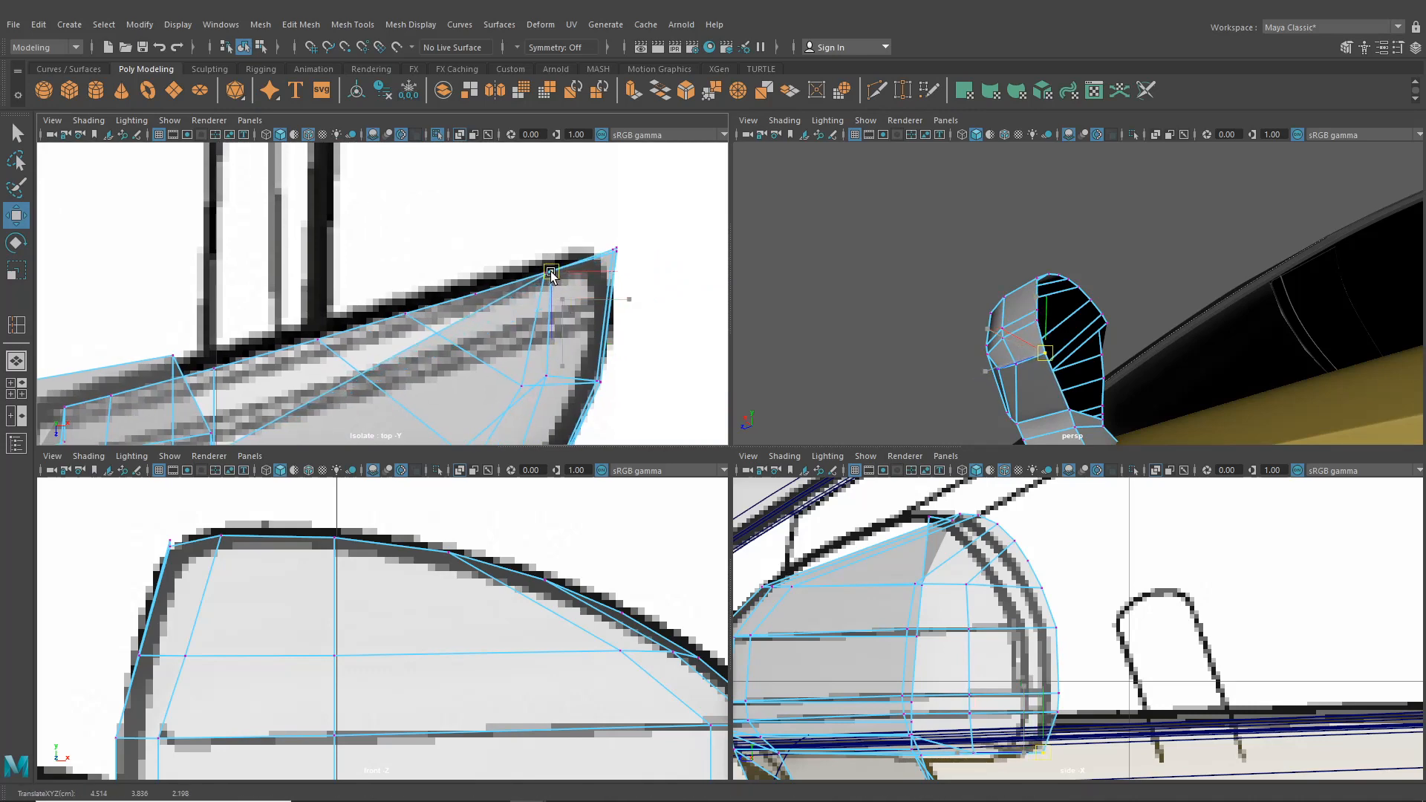
# - Switch to edge editing and extrude the lower border edges of the mirror's open side
pyautogui.keyDown('alt'); pyautogui.moveTo(1068, 381); pyautogui.dragTo(1156, 379); pyautogui.keyUp('alt')
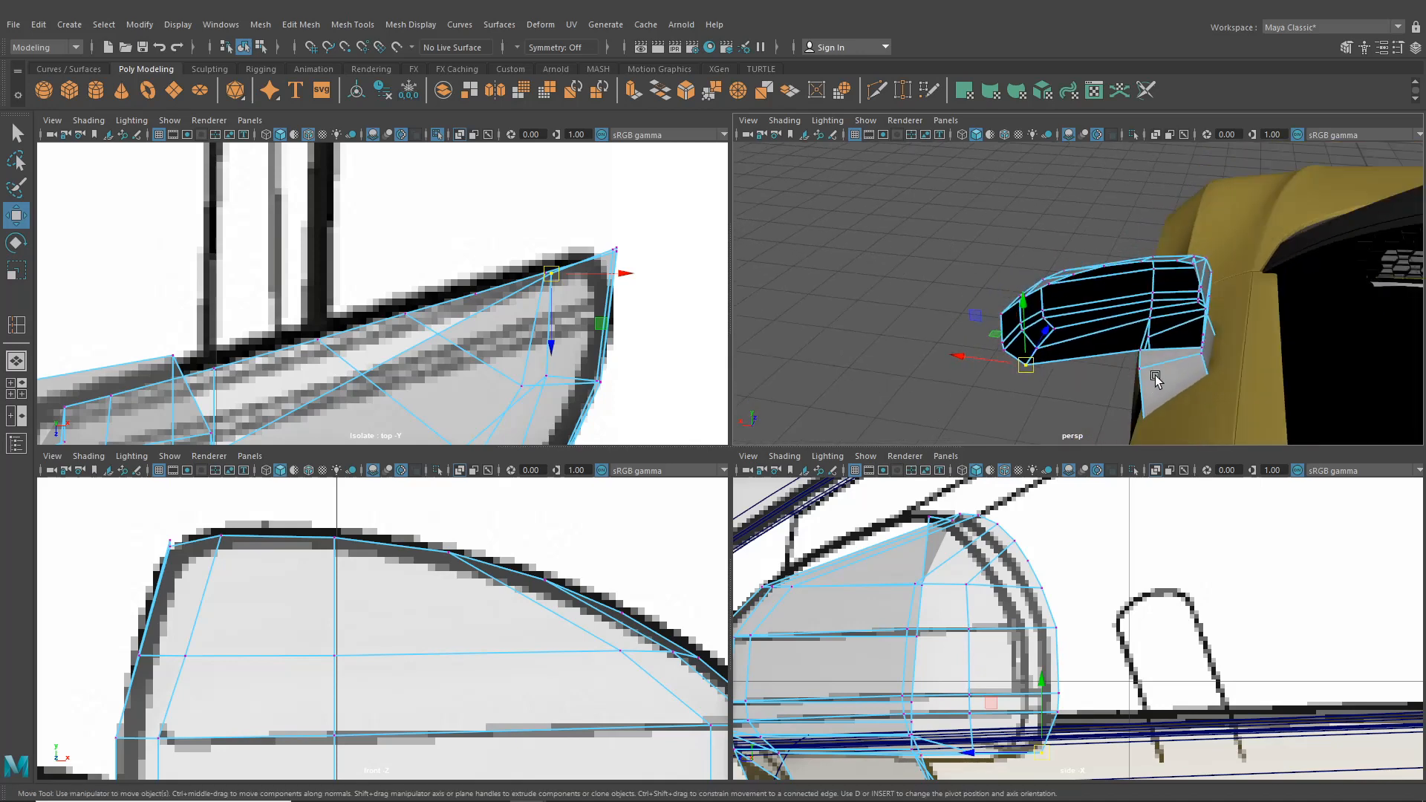
pyautogui.moveTo(1117, 344); pyautogui.dragTo(1114, 290, button='right')
pyautogui.click(1109, 355)
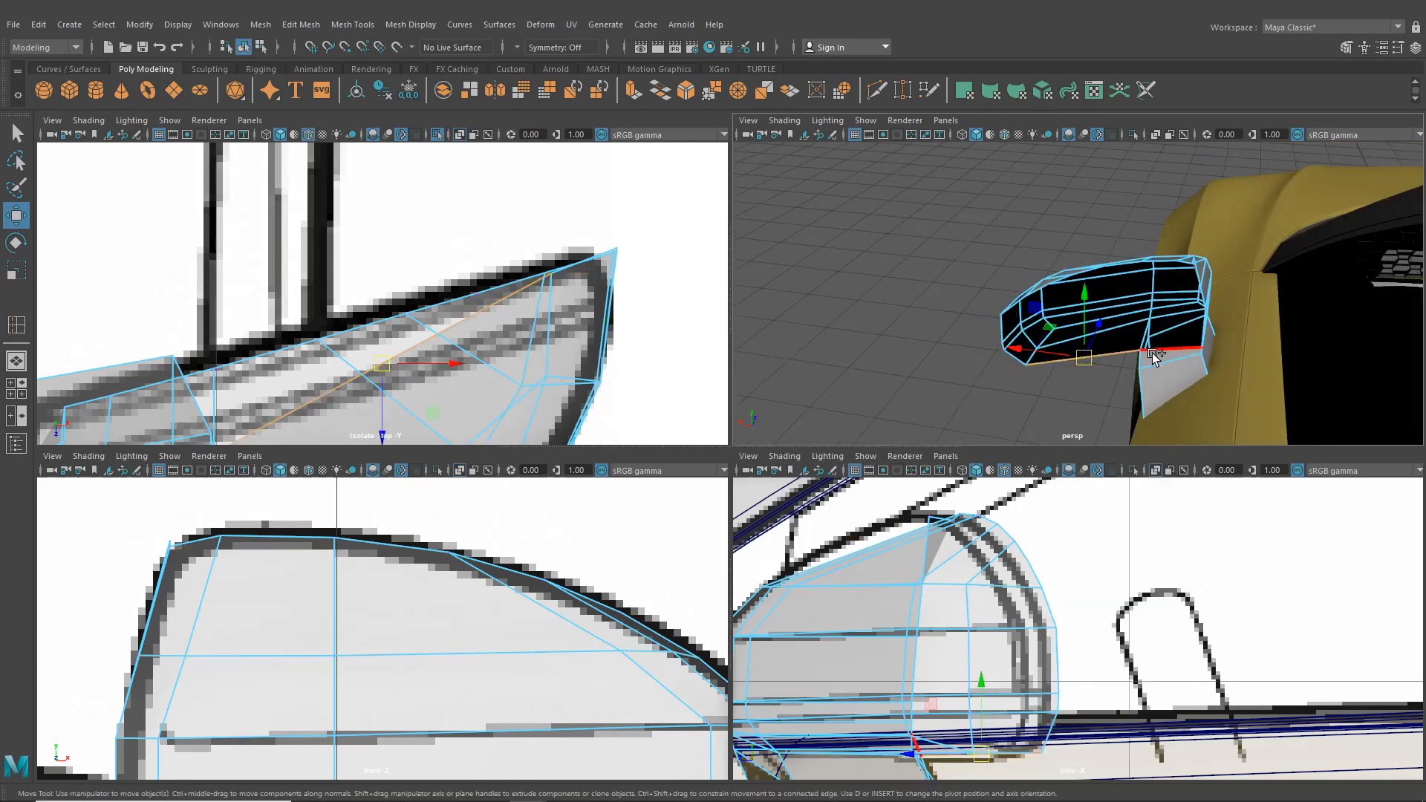
pyautogui.keyDown('alt'); pyautogui.moveTo(1168, 380); pyautogui.dragTo(1081, 390); pyautogui.keyUp('alt')
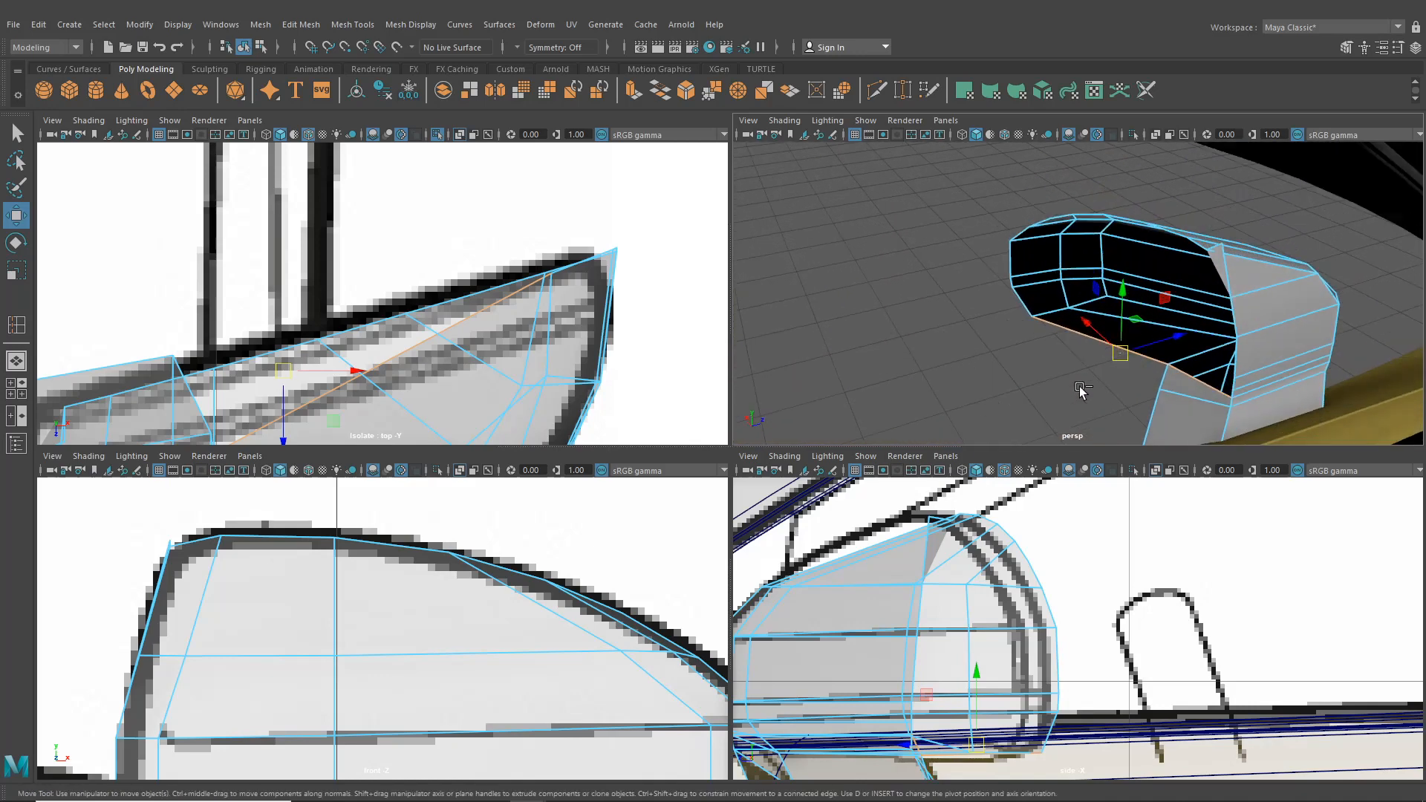
pyautogui.hotkey('ctrl', 'e')
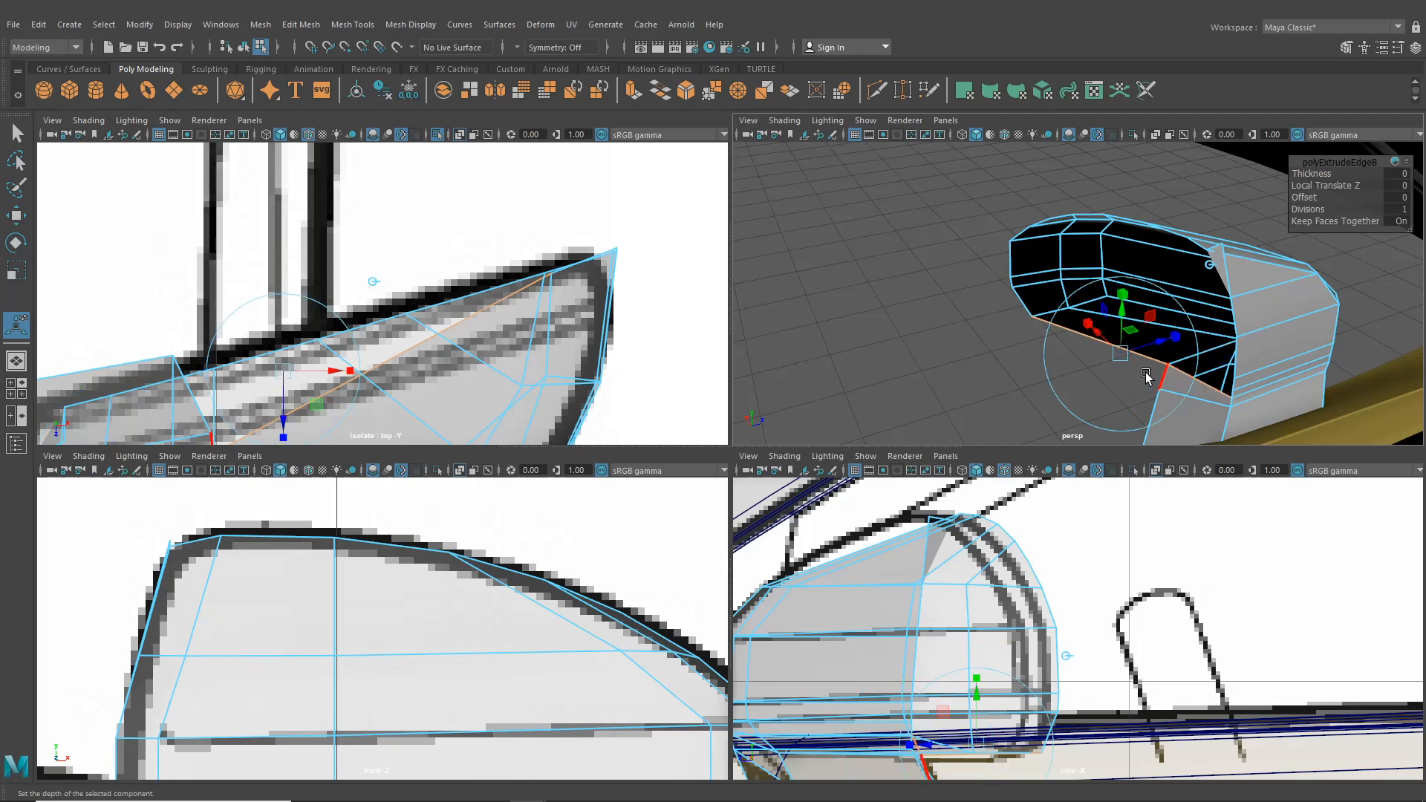
# - Extrude the lower rim edges of the mirror housing inward and weld the strip's loose outer vertex to the adjacent rim corner
pyautogui.moveTo(1158, 345); pyautogui.dragTo(1184, 395)
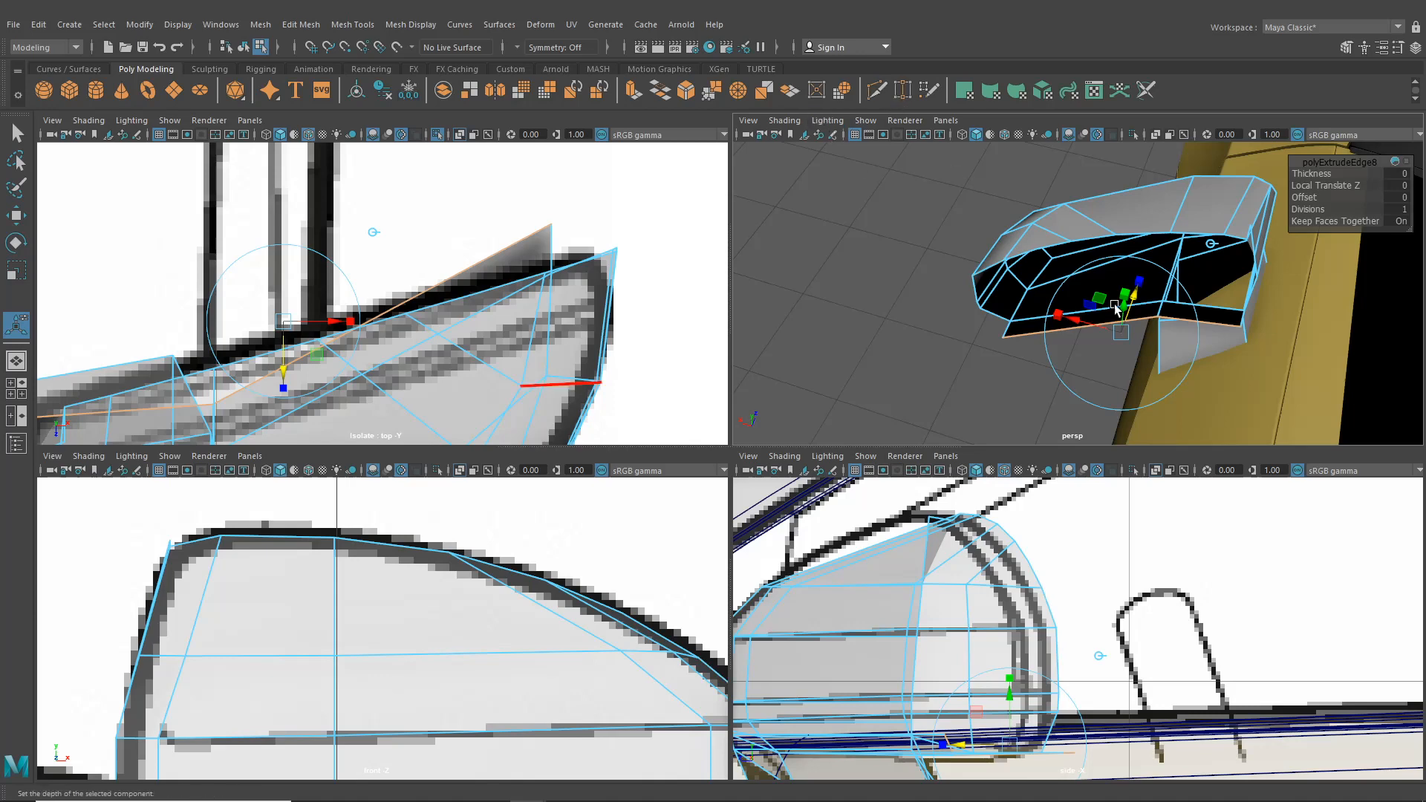
pyautogui.click(903, 90)
pyautogui.scroll(3, 1009, 260)
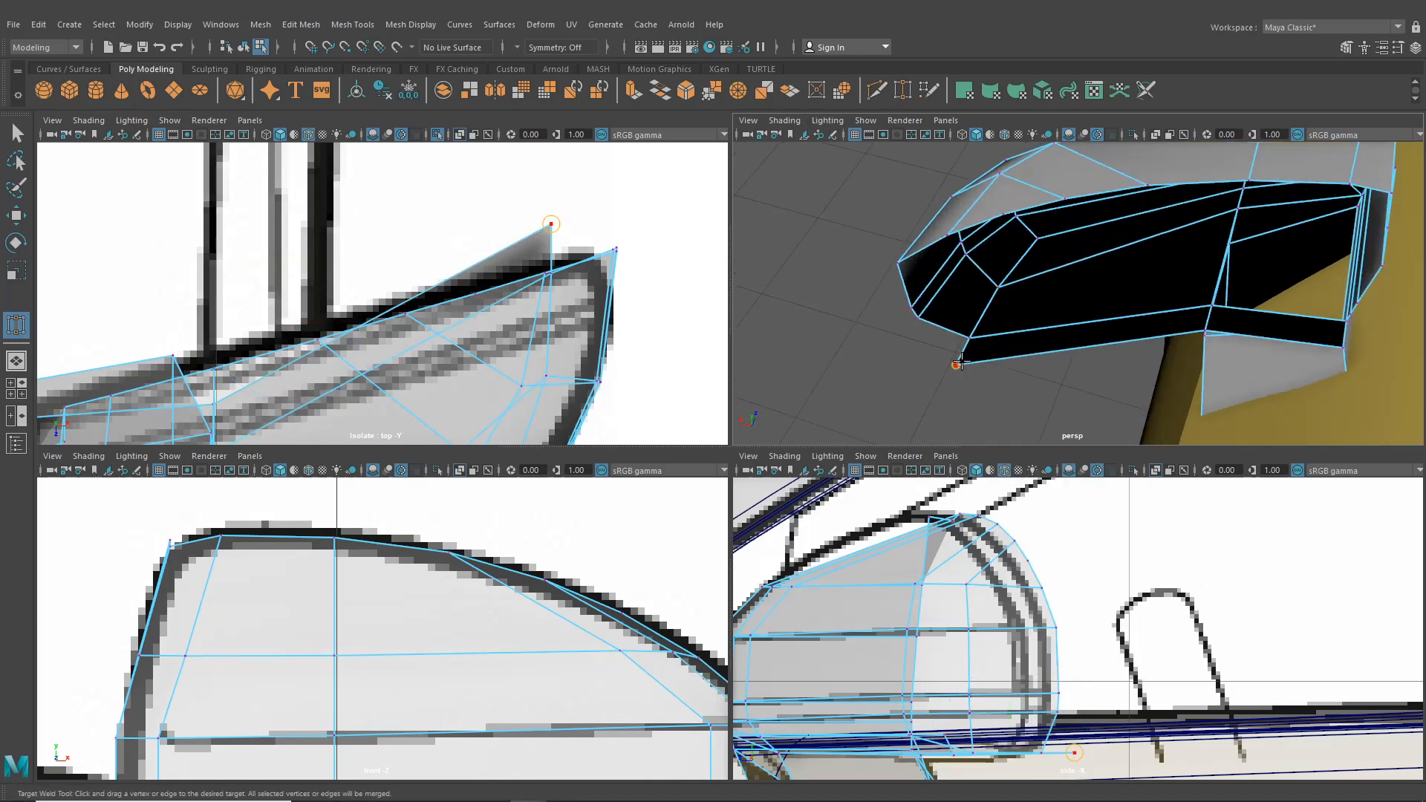
pyautogui.moveTo(971, 336); pyautogui.dragTo(969, 339)
# - Move the extruded strip's middle and inner-end vertices along Z in the top view to even out the lower rim
pyautogui.press('w')
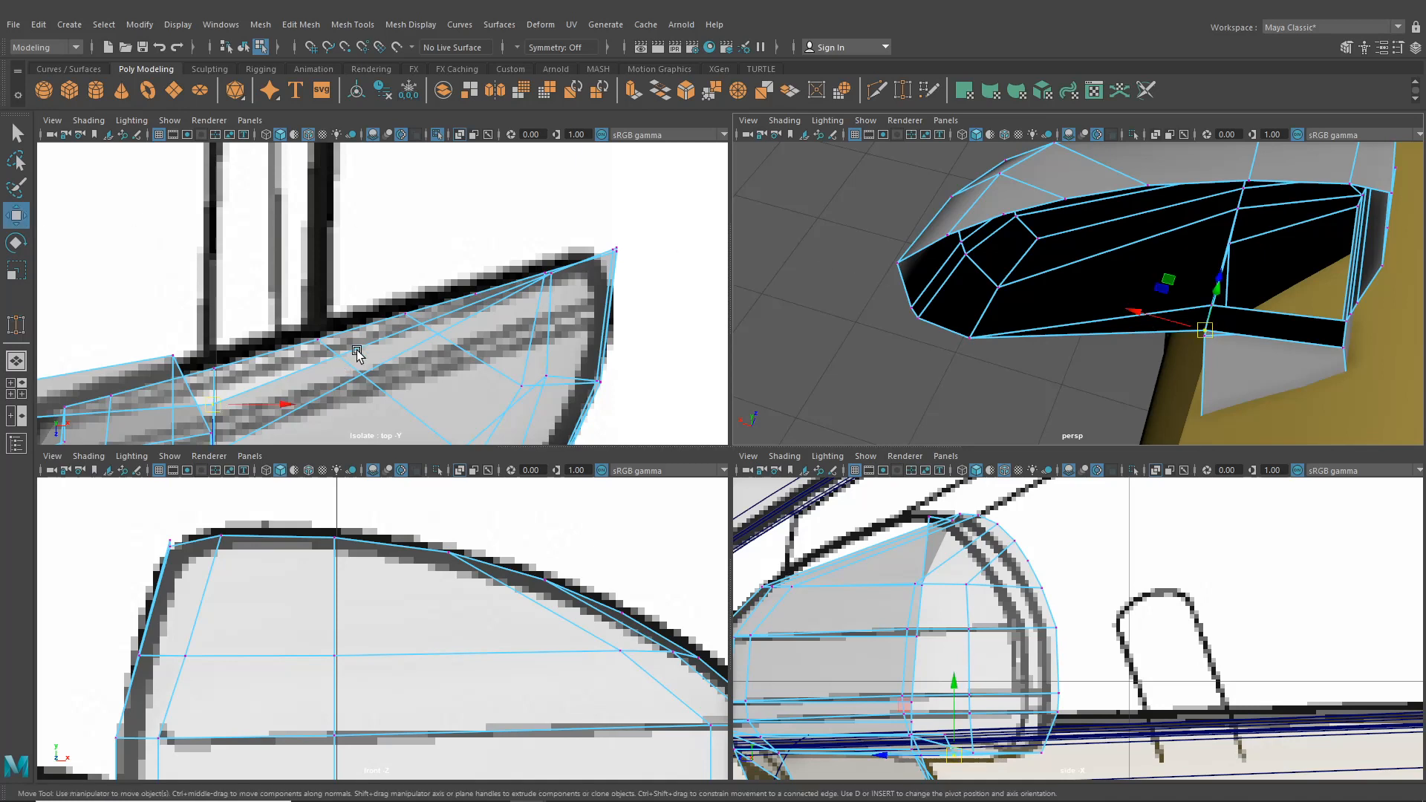
pyautogui.keyDown('alt'); pyautogui.moveTo(357, 354); pyautogui.dragTo(483, 320, button='middle'); pyautogui.keyUp('alt')
pyautogui.moveTo(345, 350); pyautogui.dragTo(347, 369)
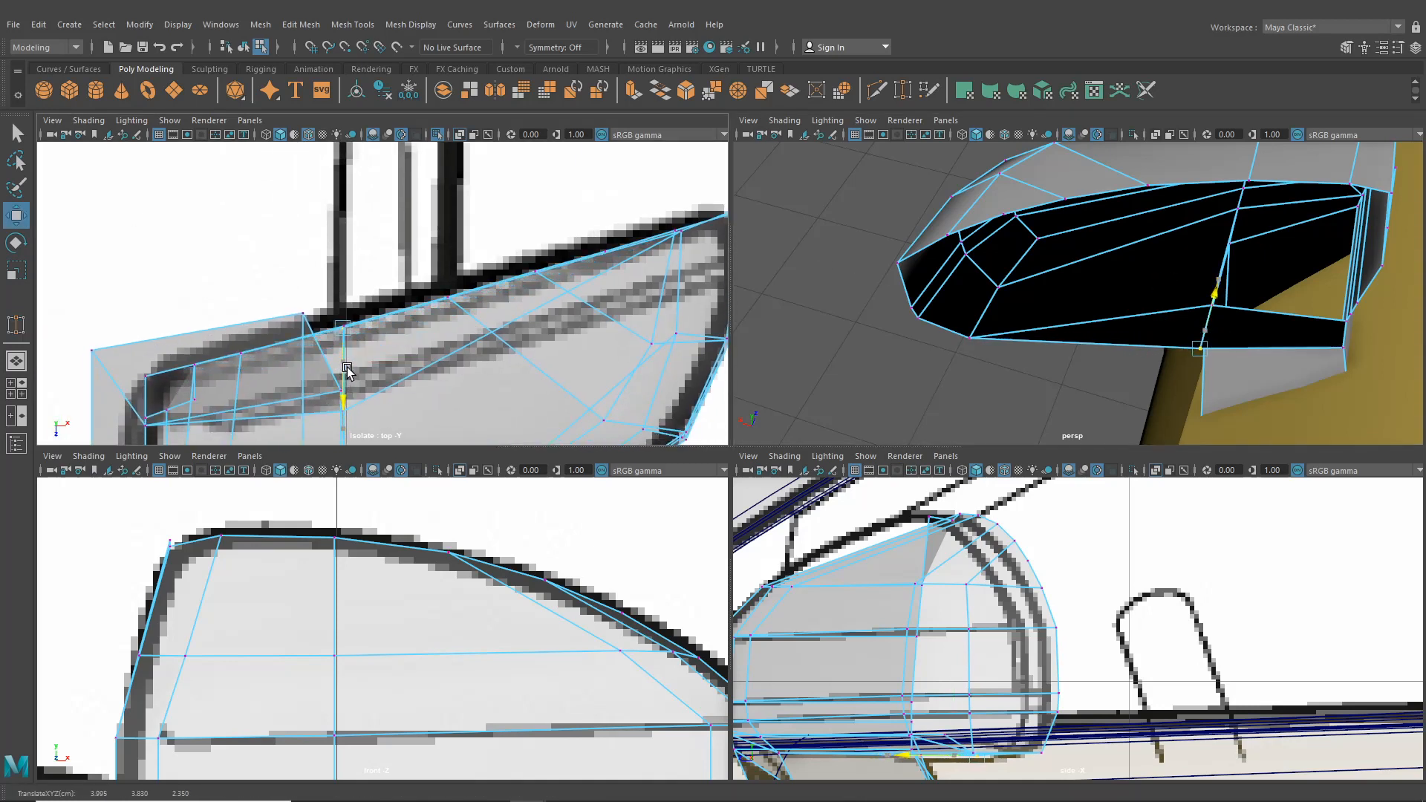
pyautogui.click(1318, 339)
pyautogui.keyDown('alt'); pyautogui.moveTo(1318, 340); pyautogui.dragTo(1173, 324); pyautogui.keyUp('alt')
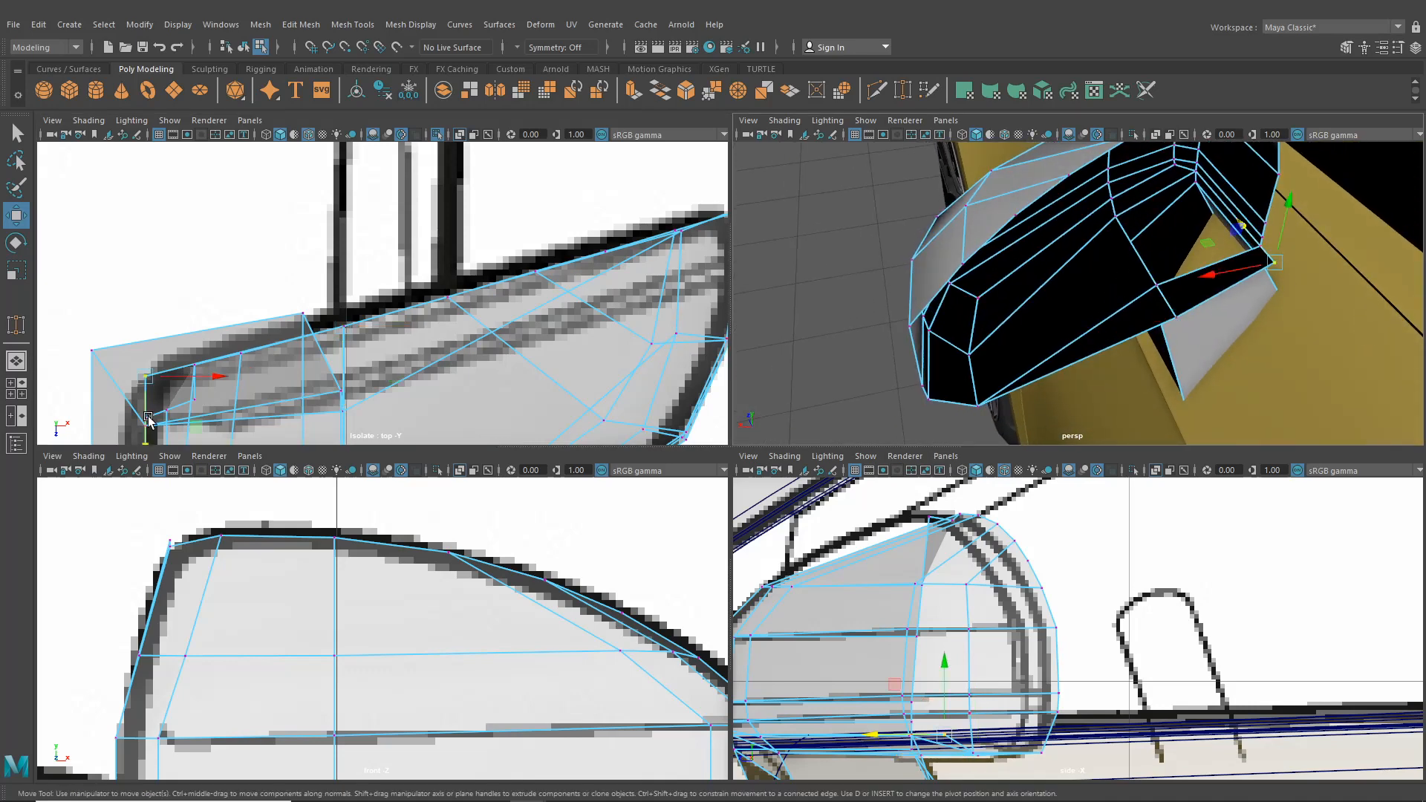
pyautogui.moveTo(148, 420); pyautogui.dragTo(146, 414)
# - Delete the extra diagonal edge on the top surface of the mirror housing
pyautogui.keyDown('alt'); pyautogui.moveTo(1014, 334); pyautogui.dragTo(1102, 344); pyautogui.keyUp('alt')
pyautogui.press('space')
pyautogui.keyDown('alt'); pyautogui.moveTo(996, 349); pyautogui.dragTo(848, 434); pyautogui.keyUp('alt')
pyautogui.moveTo(609, 379); pyautogui.dragTo(609, 338, button='right')
pyautogui.click(651, 487)
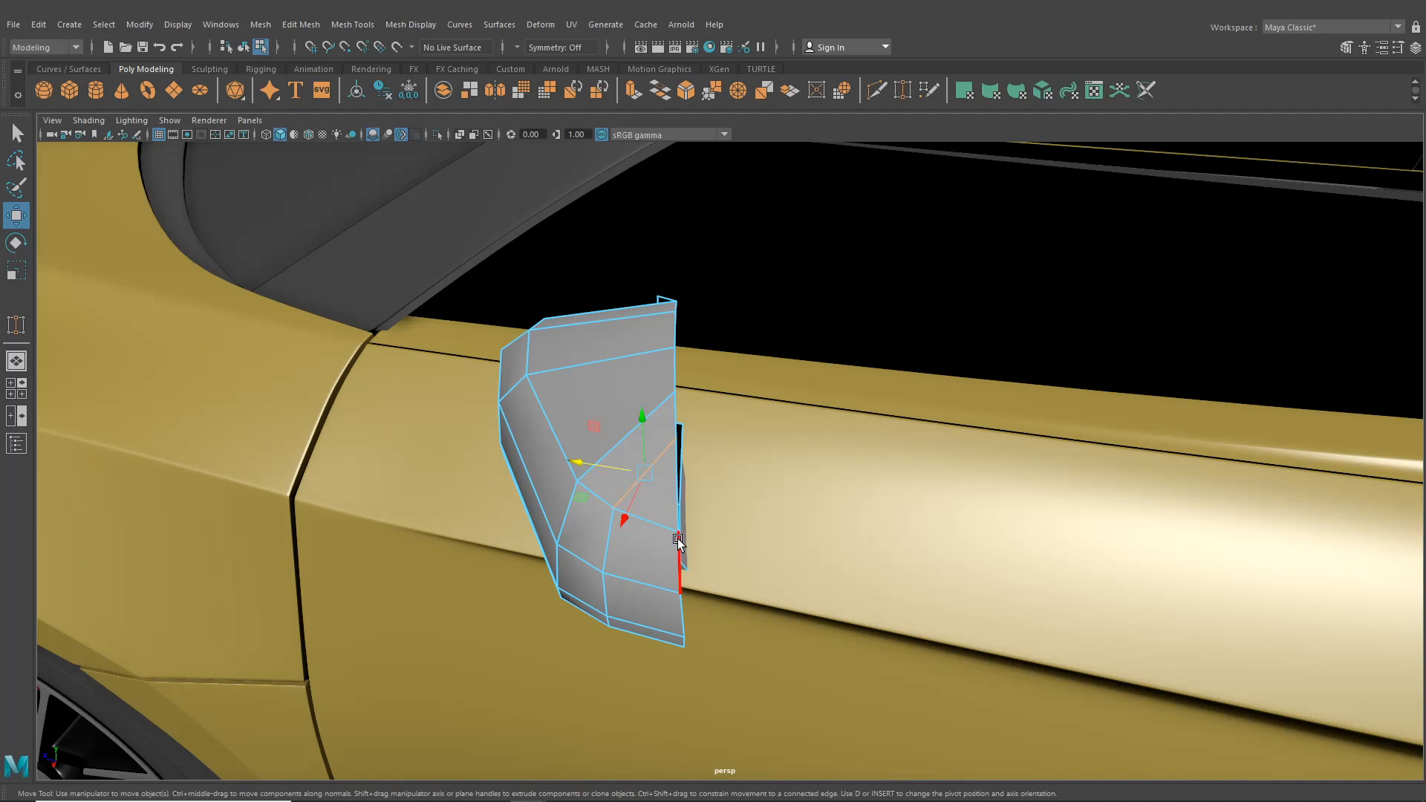
# - Multi-Cut a new edge line from the front vertex across the housing's top surface and over its inner side
pyautogui.keyDown('alt'); pyautogui.moveTo(583, 447); pyautogui.dragTo(595, 442); pyautogui.keyUp('alt')
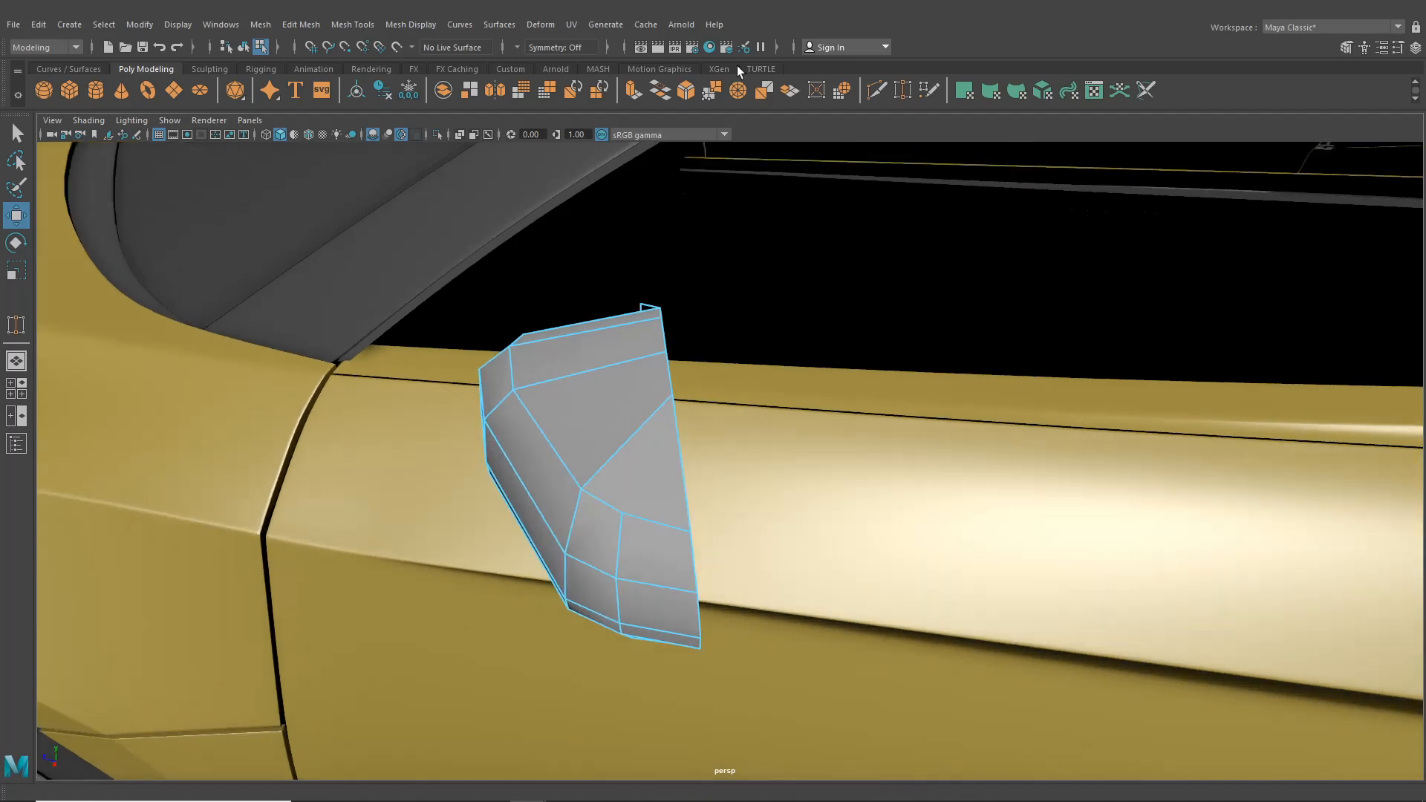
pyautogui.click(875, 92)
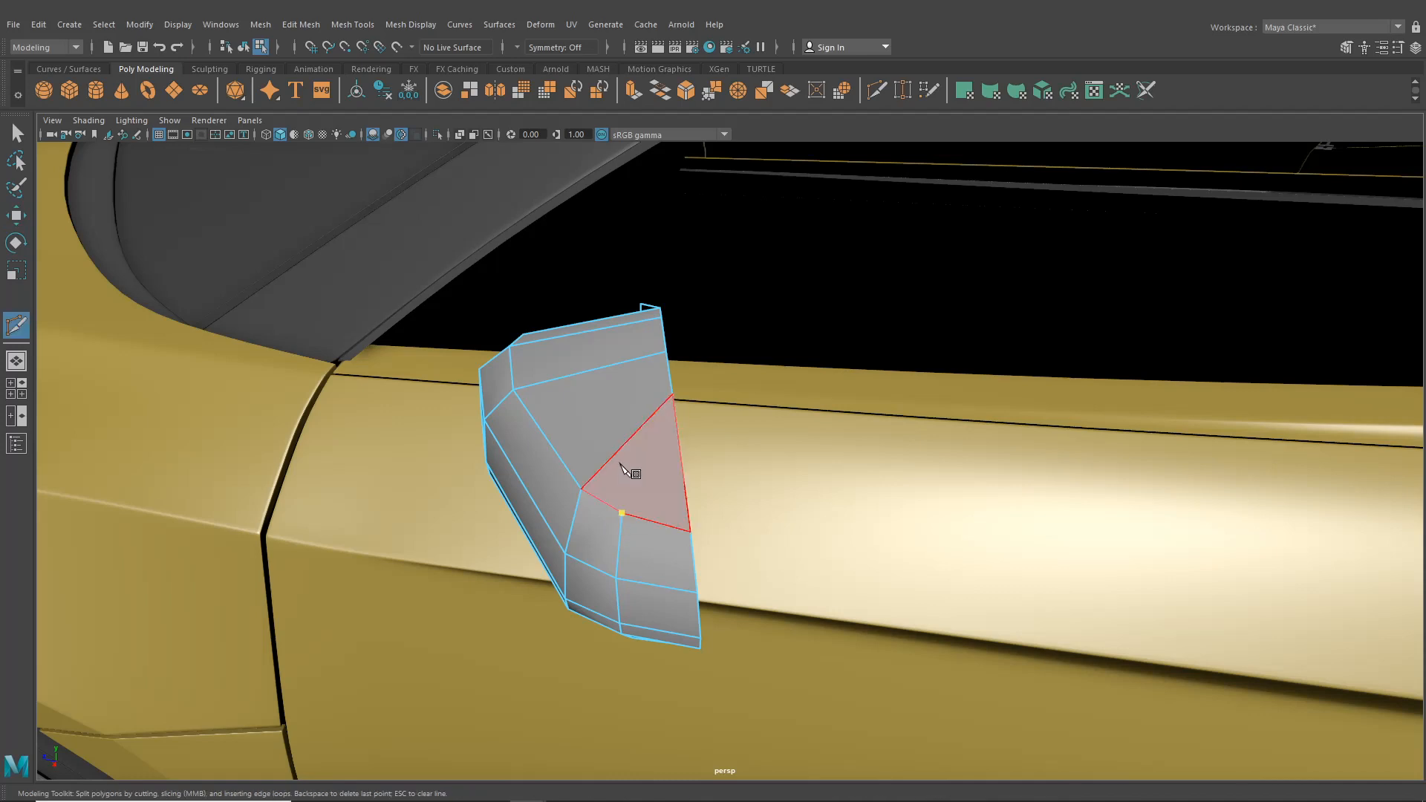
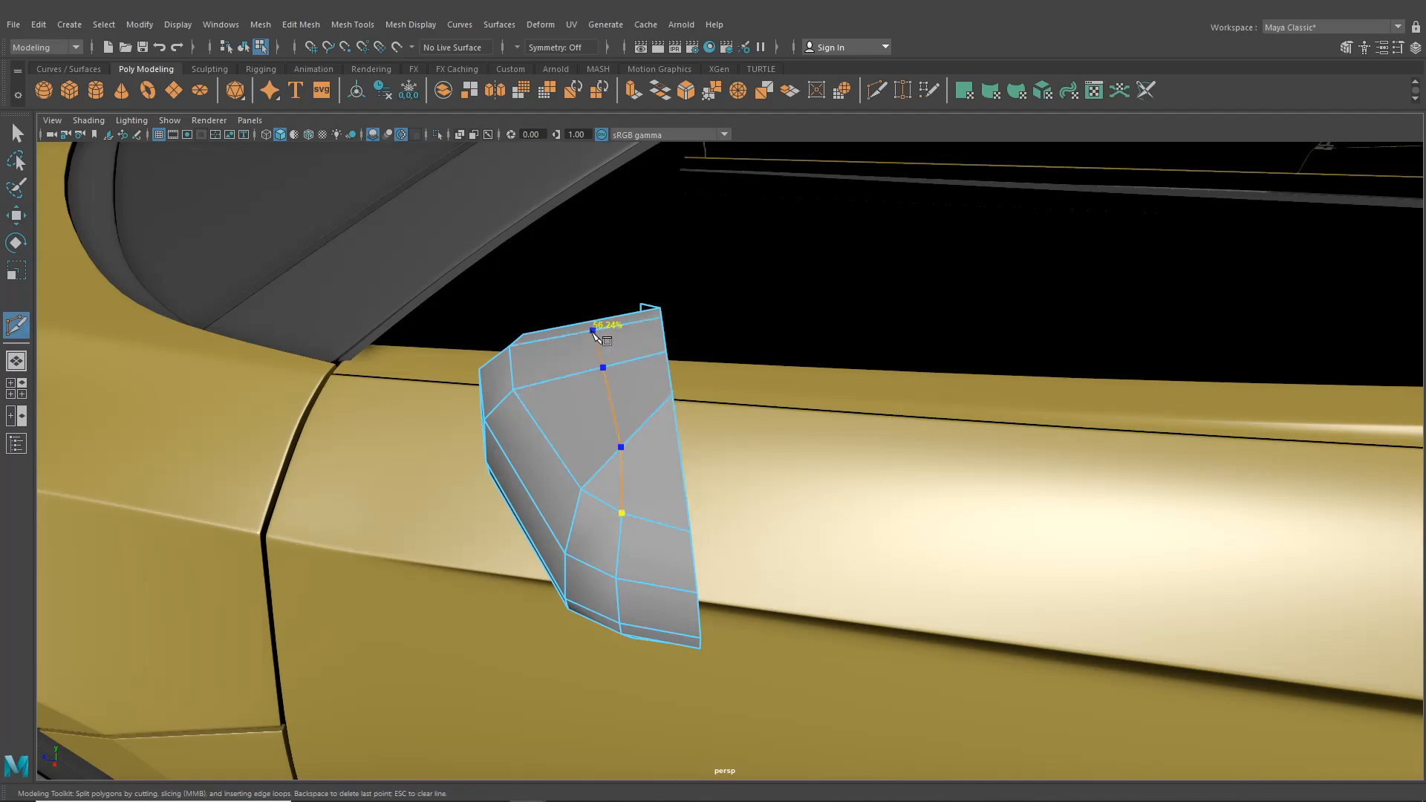
pyautogui.keyDown('alt'); pyautogui.moveTo(597, 330); pyautogui.dragTo(541, 332); pyautogui.keyUp('alt')
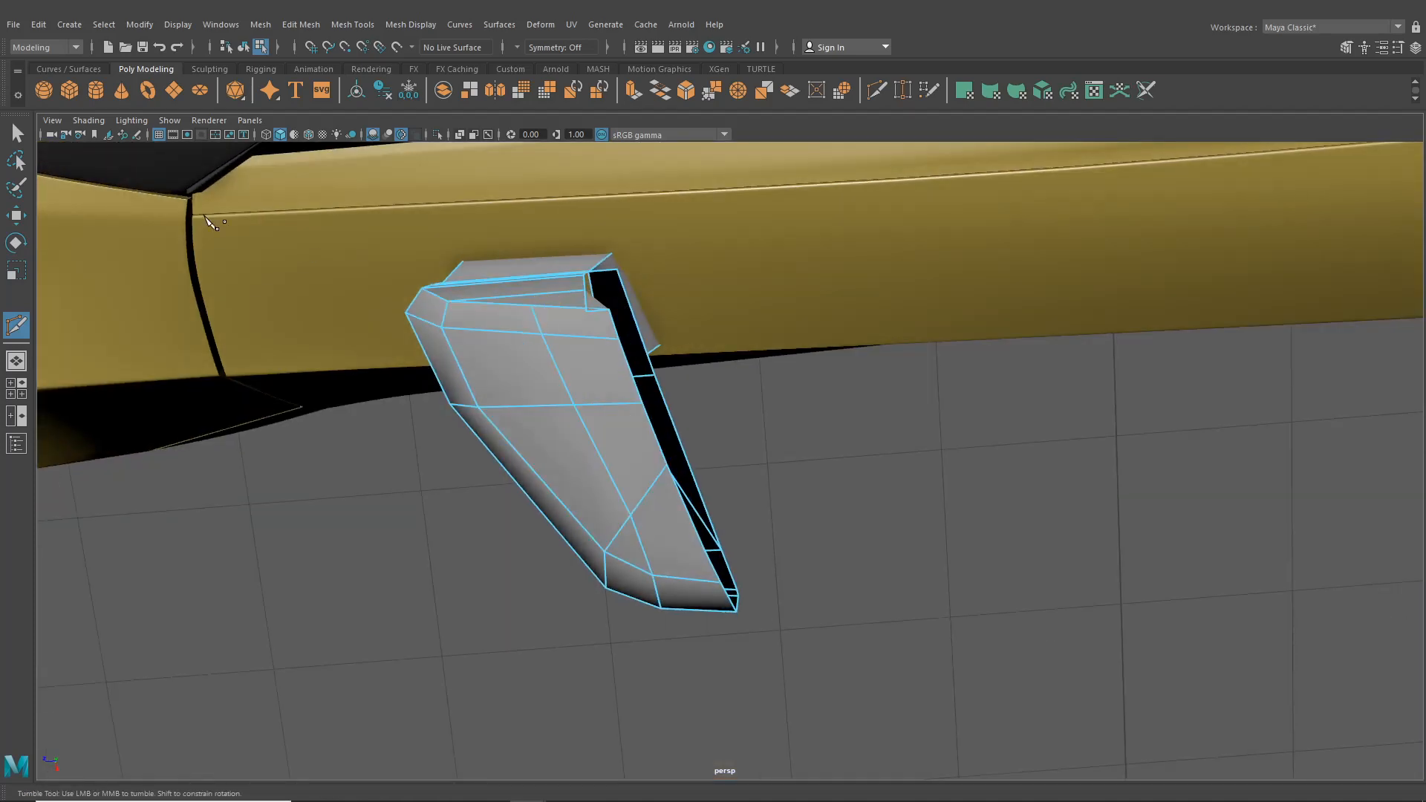
pyautogui.click(15, 134)
# - Insert an edge loop across the wide front band of the mirror housing
pyautogui.keyDown('alt'); pyautogui.moveTo(624, 402); pyautogui.dragTo(780, 442); pyautogui.keyUp('alt')
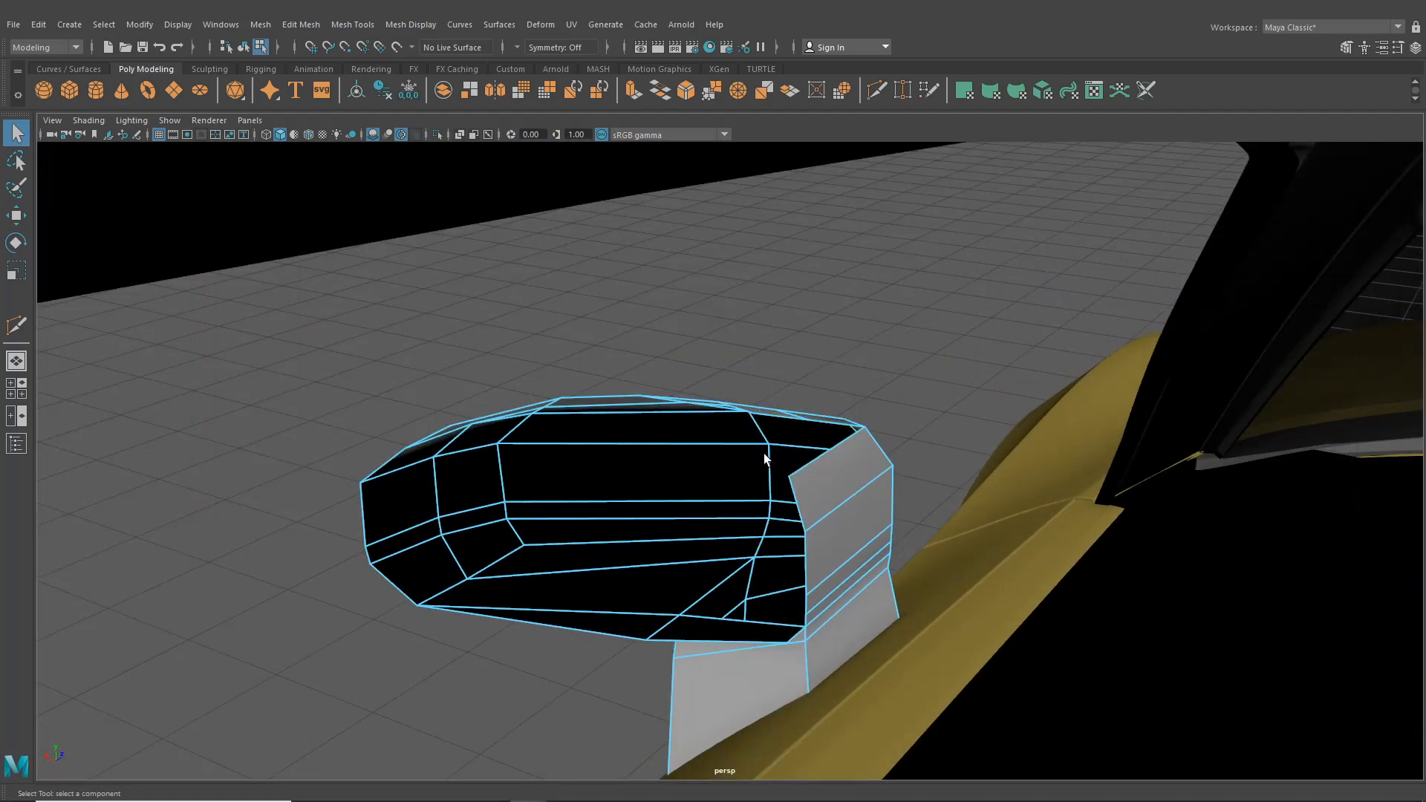
pyautogui.keyDown('alt'); pyautogui.moveTo(771, 461); pyautogui.dragTo(502, 570); pyautogui.keyUp('alt')
pyautogui.scroll(-3, 664, 524)
pyautogui.keyDown('alt'); pyautogui.moveTo(789, 543); pyautogui.dragTo(616, 275); pyautogui.keyUp('alt')
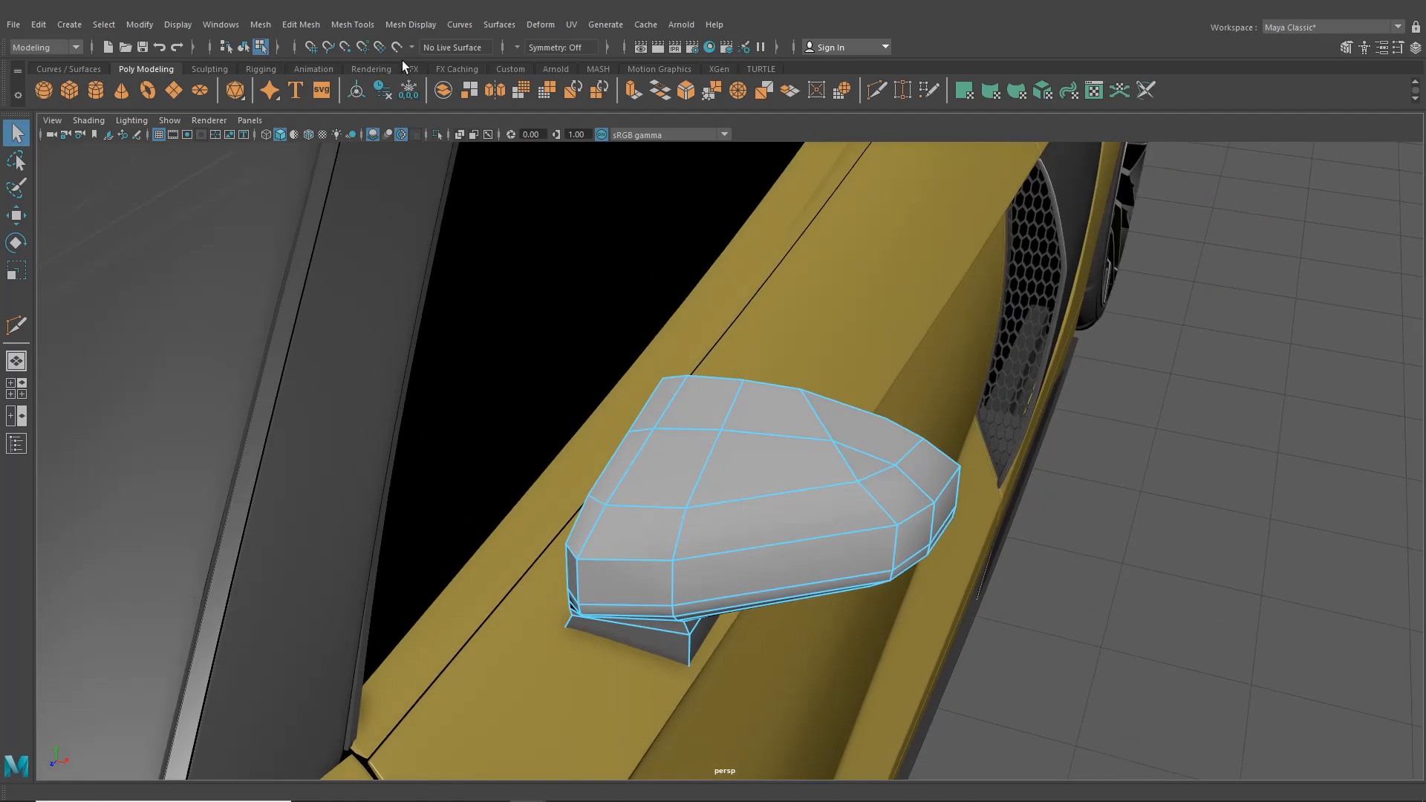
pyautogui.click(878, 89)
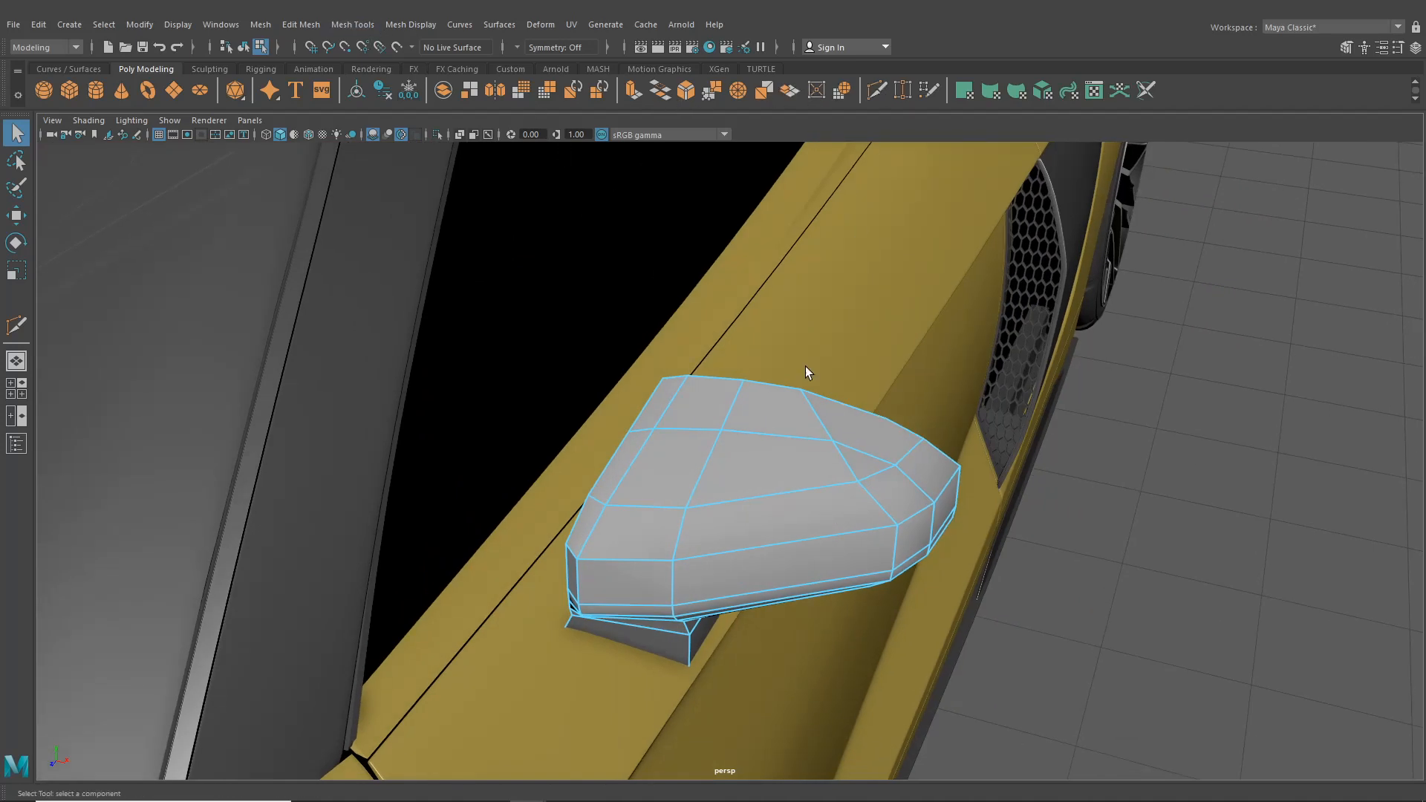
pyautogui.click(795, 491)
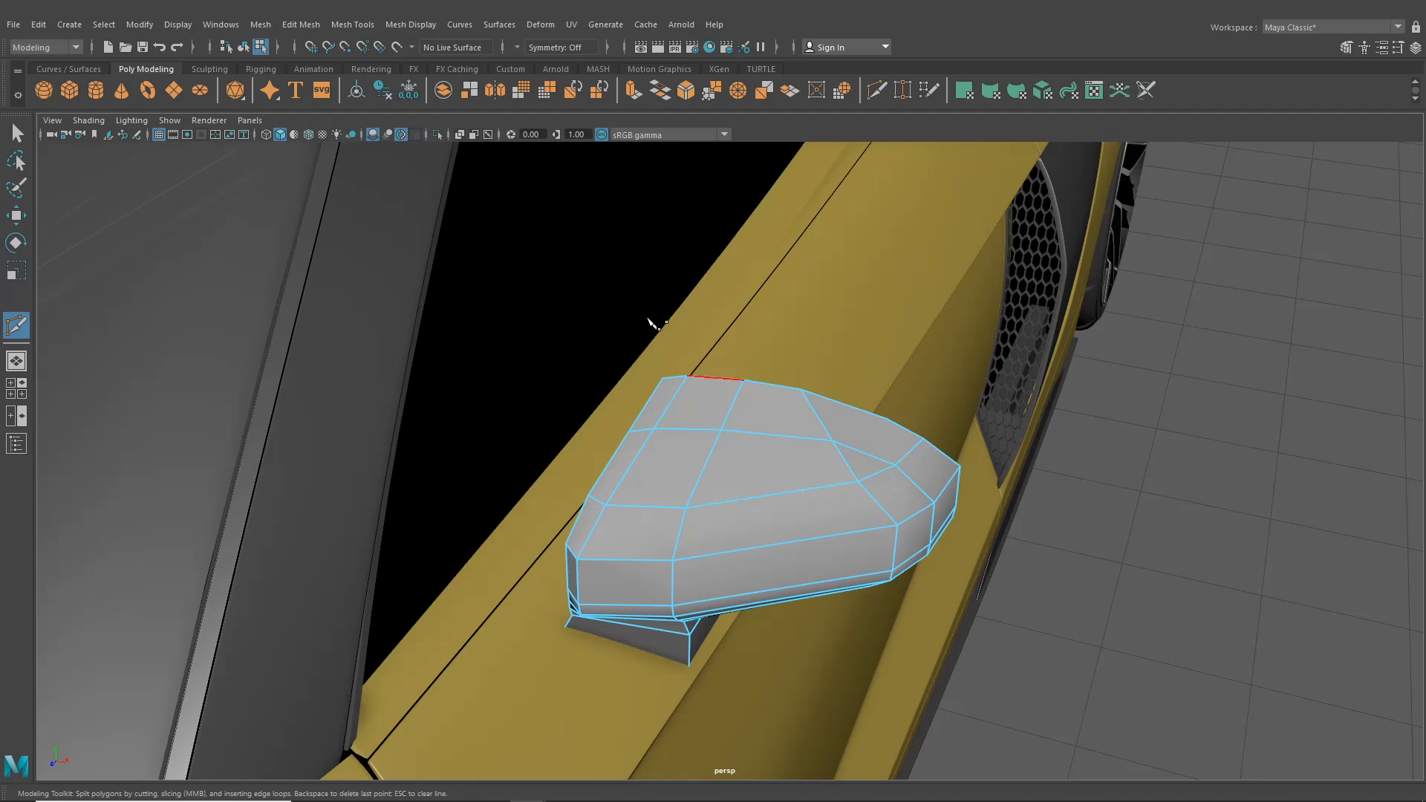
pyautogui.click(352, 24)
pyautogui.click(398, 151)
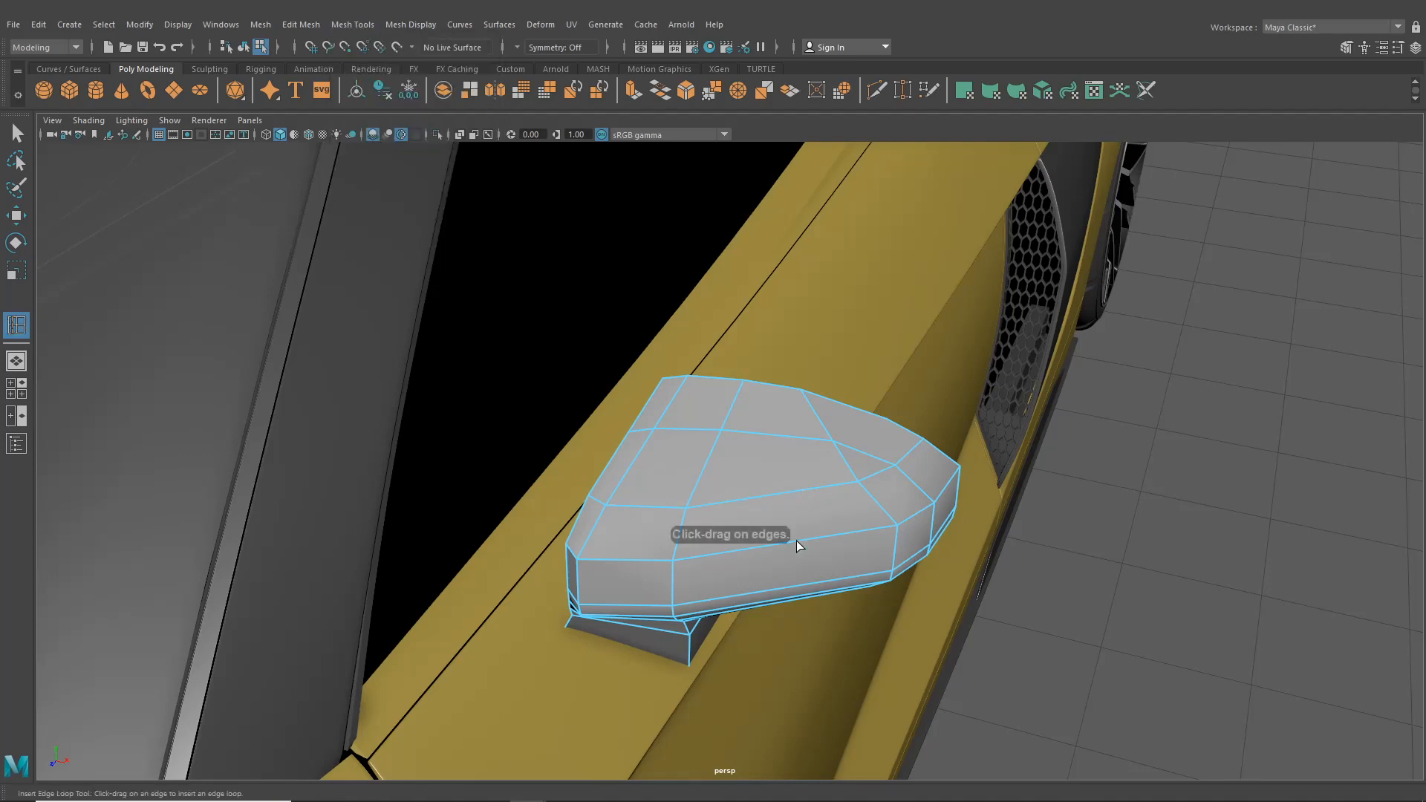
pyautogui.keyDown('alt'); pyautogui.moveTo(780, 545); pyautogui.dragTo(794, 588); pyautogui.keyUp('alt')
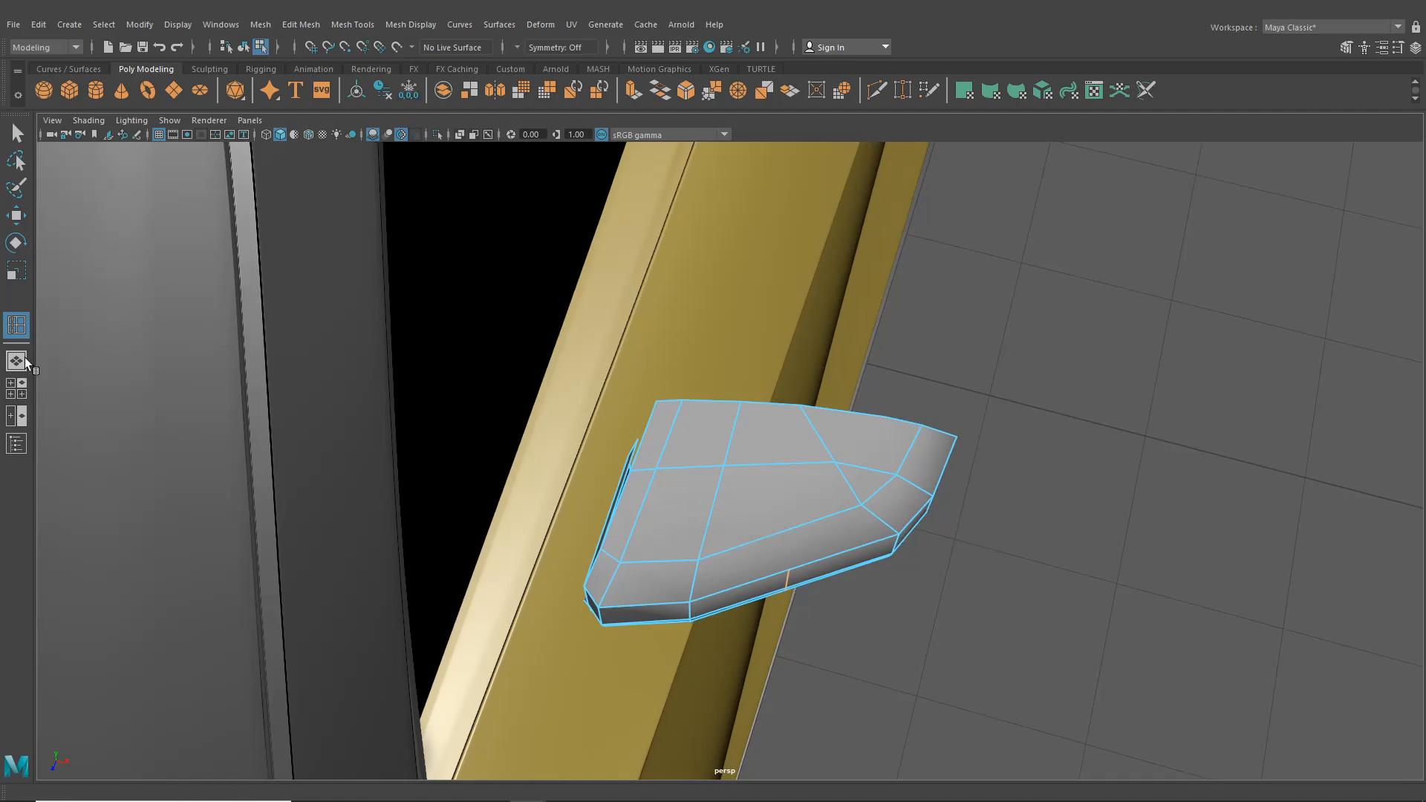
# - Move the new loop's edges outward along Z in the top view to follow the blueprint's front curve
pyautogui.click(18, 388)
pyautogui.press('space')
pyautogui.click(18, 216)
pyautogui.scroll(-10, 703, 522)
pyautogui.keyDown('alt'); pyautogui.moveTo(703, 522); pyautogui.dragTo(599, 440, button='middle'); pyautogui.keyUp('alt')
pyautogui.keyDown('alt'); pyautogui.moveTo(600, 440); pyautogui.dragTo(627, 483, button='right'); pyautogui.keyUp('alt')
pyautogui.keyDown('alt'); pyautogui.moveTo(627, 483); pyautogui.dragTo(812, 617, button='middle'); pyautogui.keyUp('alt')
pyautogui.keyDown('alt'); pyautogui.moveTo(813, 617); pyautogui.dragTo(685, 485, button='right'); pyautogui.keyUp('alt')
pyautogui.keyDown('alt'); pyautogui.moveTo(686, 485); pyautogui.dragTo(625, 422, button='middle'); pyautogui.keyUp('alt')
pyautogui.keyDown('alt'); pyautogui.moveTo(625, 422); pyautogui.dragTo(1029, 617, button='right'); pyautogui.keyUp('alt')
pyautogui.keyDown('alt'); pyautogui.moveTo(676, 449); pyautogui.dragTo(813, 524, button='right'); pyautogui.keyUp('alt')
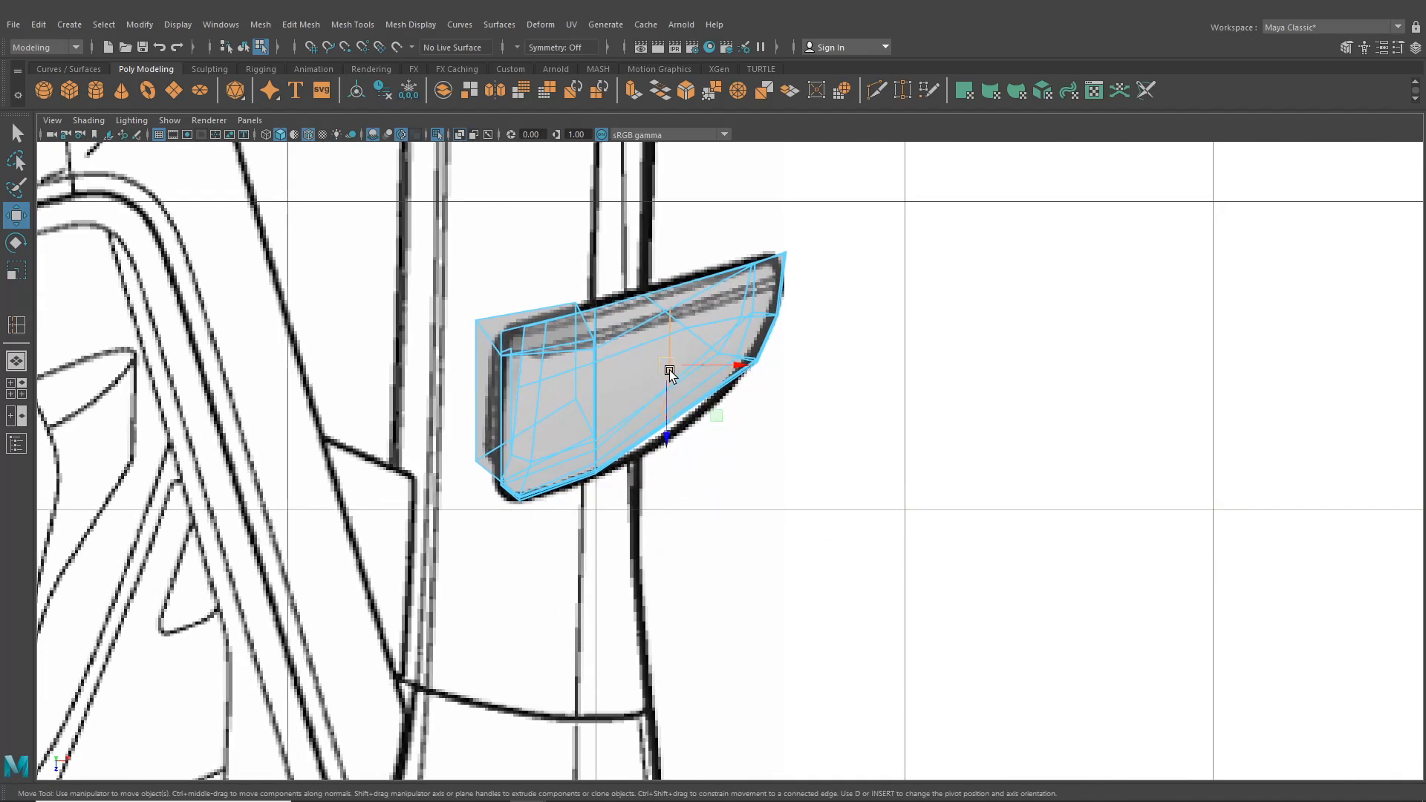
pyautogui.keyDown('ctrl'); pyautogui.click(667, 325); pyautogui.keyUp('ctrl')
pyautogui.scroll(2, 667, 329)
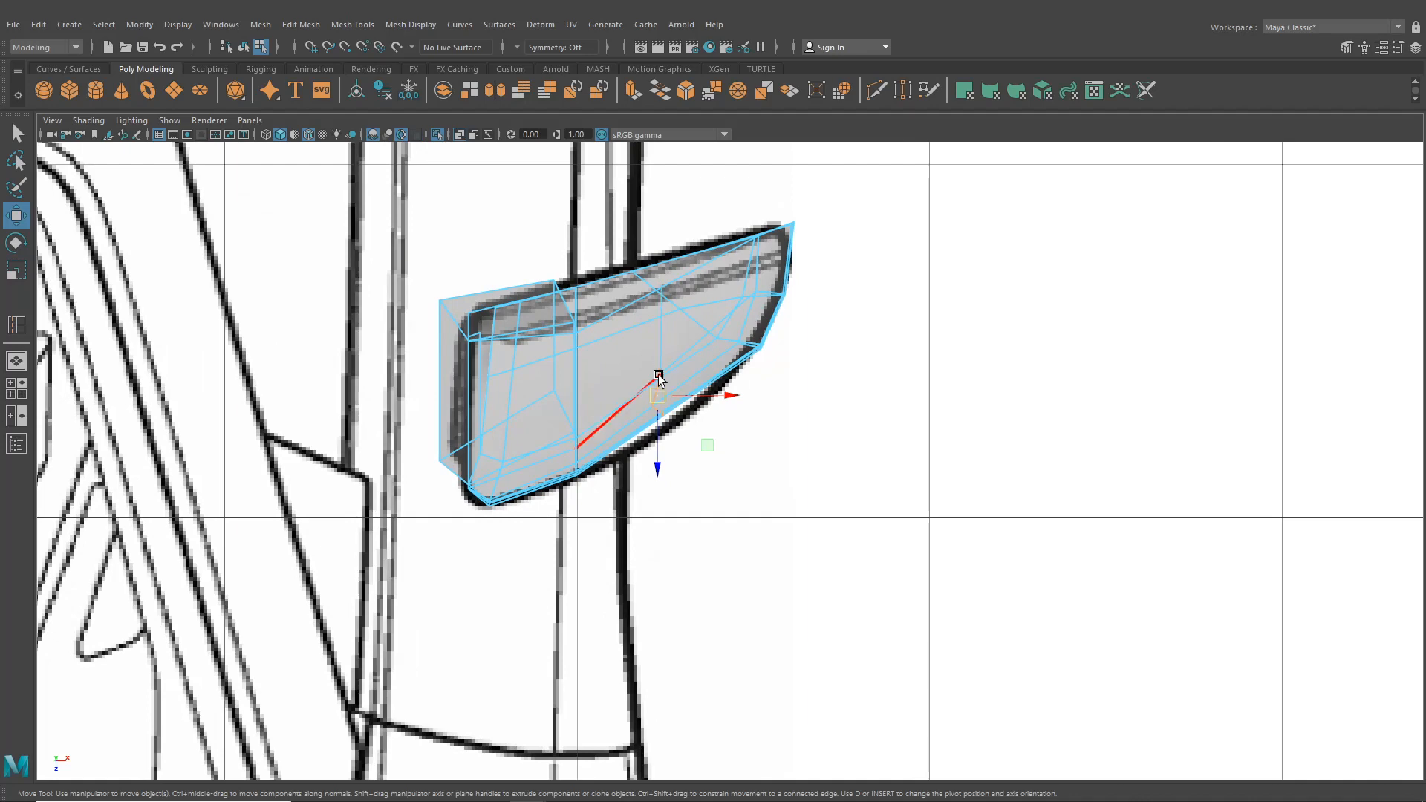
pyautogui.moveTo(660, 402); pyautogui.dragTo(537, 297)
pyautogui.click(17, 361)
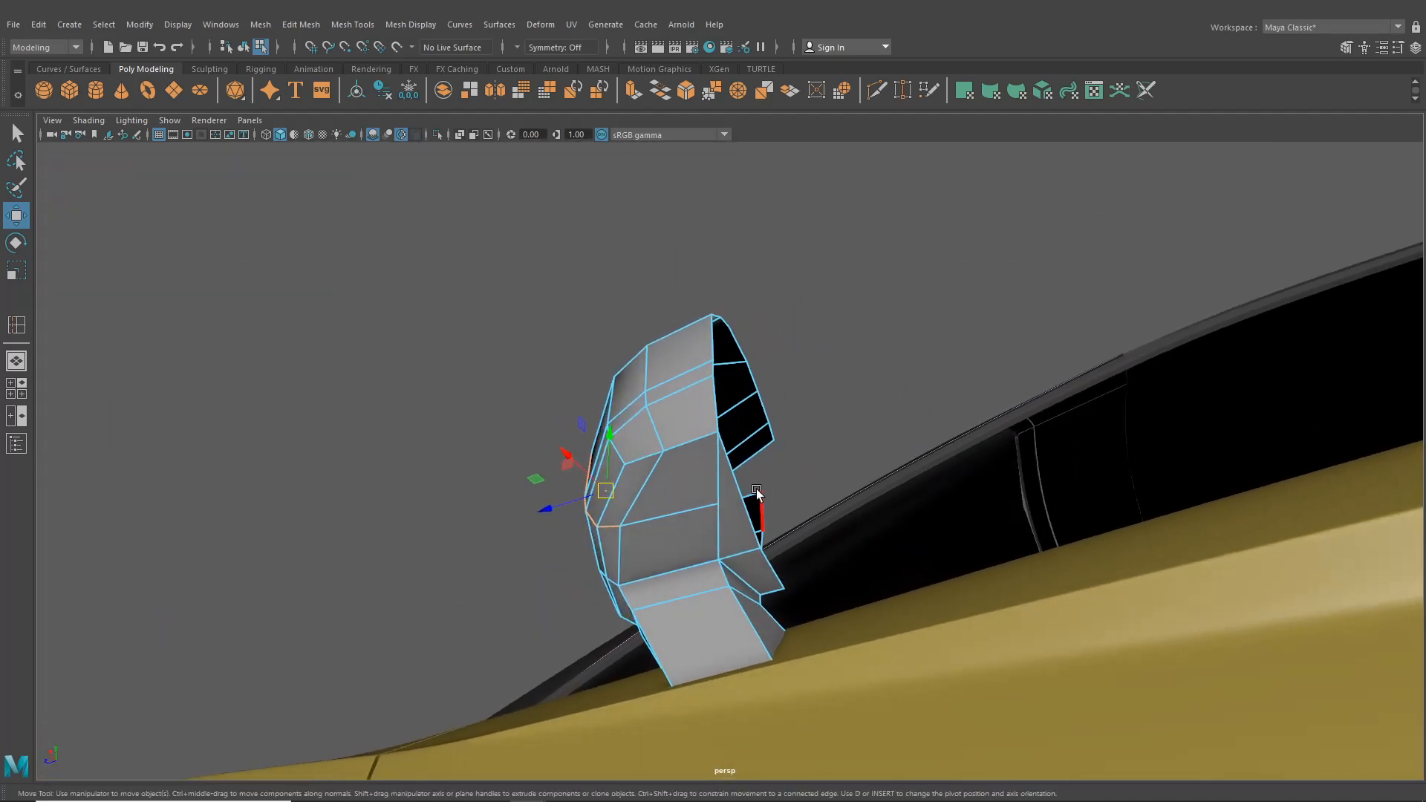
# - Move the new loop's lower front vertex along Z to smooth the housing's bottom contour
pyautogui.keyDown('alt'); pyautogui.moveTo(655, 495); pyautogui.dragTo(663, 513); pyautogui.keyUp('alt')
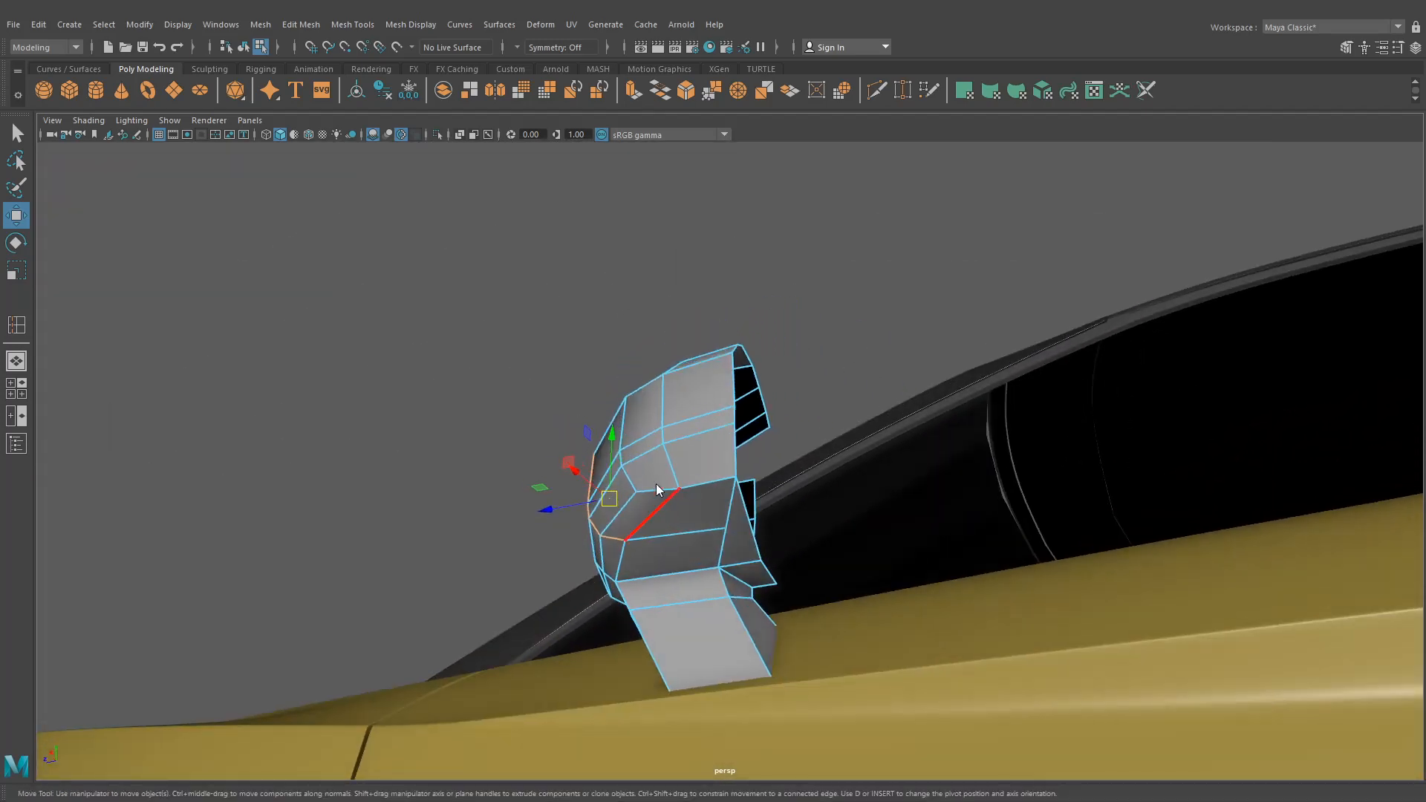
pyautogui.moveTo(662, 390); pyautogui.dragTo(587, 399, button='right')
pyautogui.click(627, 541)
pyautogui.keyDown('alt'); pyautogui.moveTo(626, 542); pyautogui.dragTo(842, 570); pyautogui.keyUp('alt')
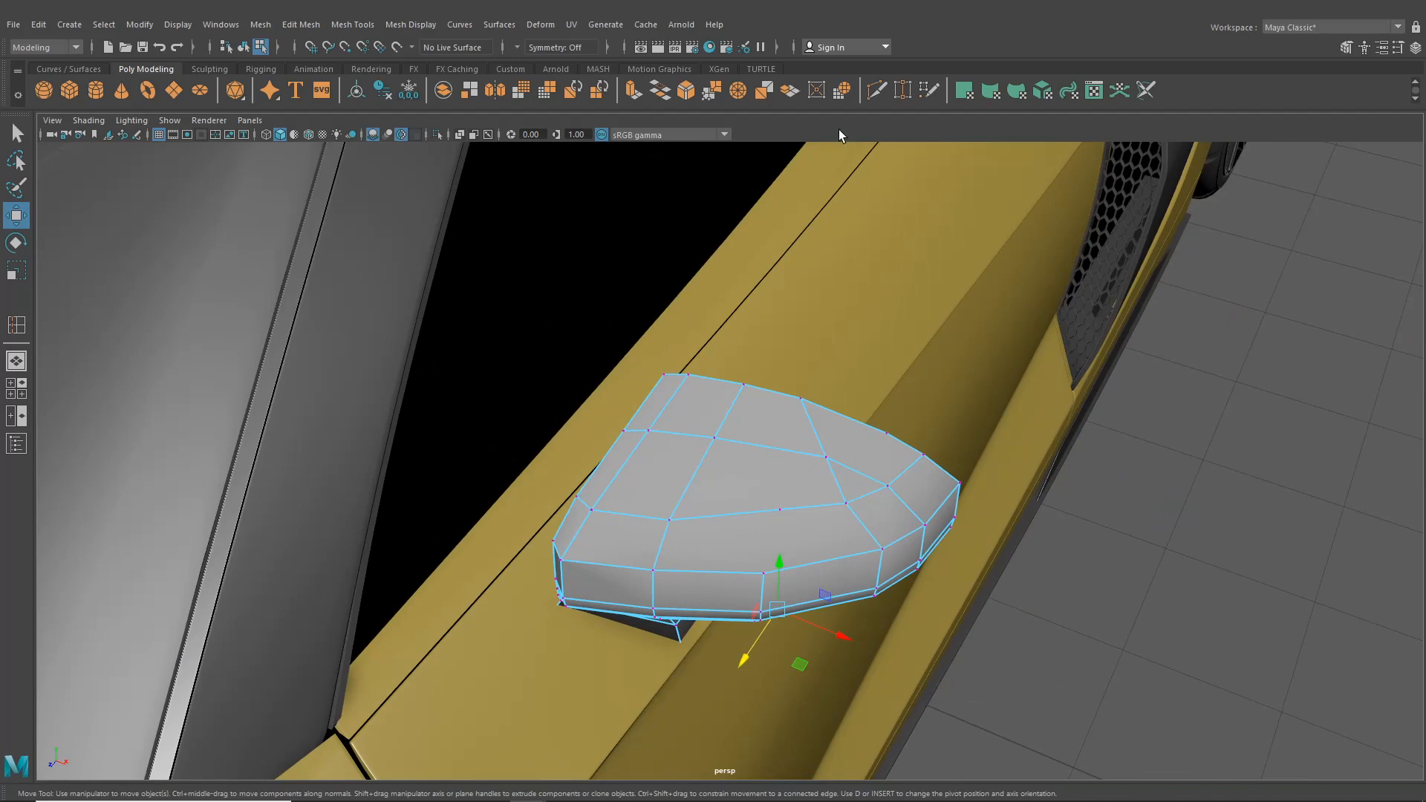
# - Extend the front loop across the top surface to the rear edge with Multi-Cut and delete the old slanted edge beside it
pyautogui.click(879, 92)
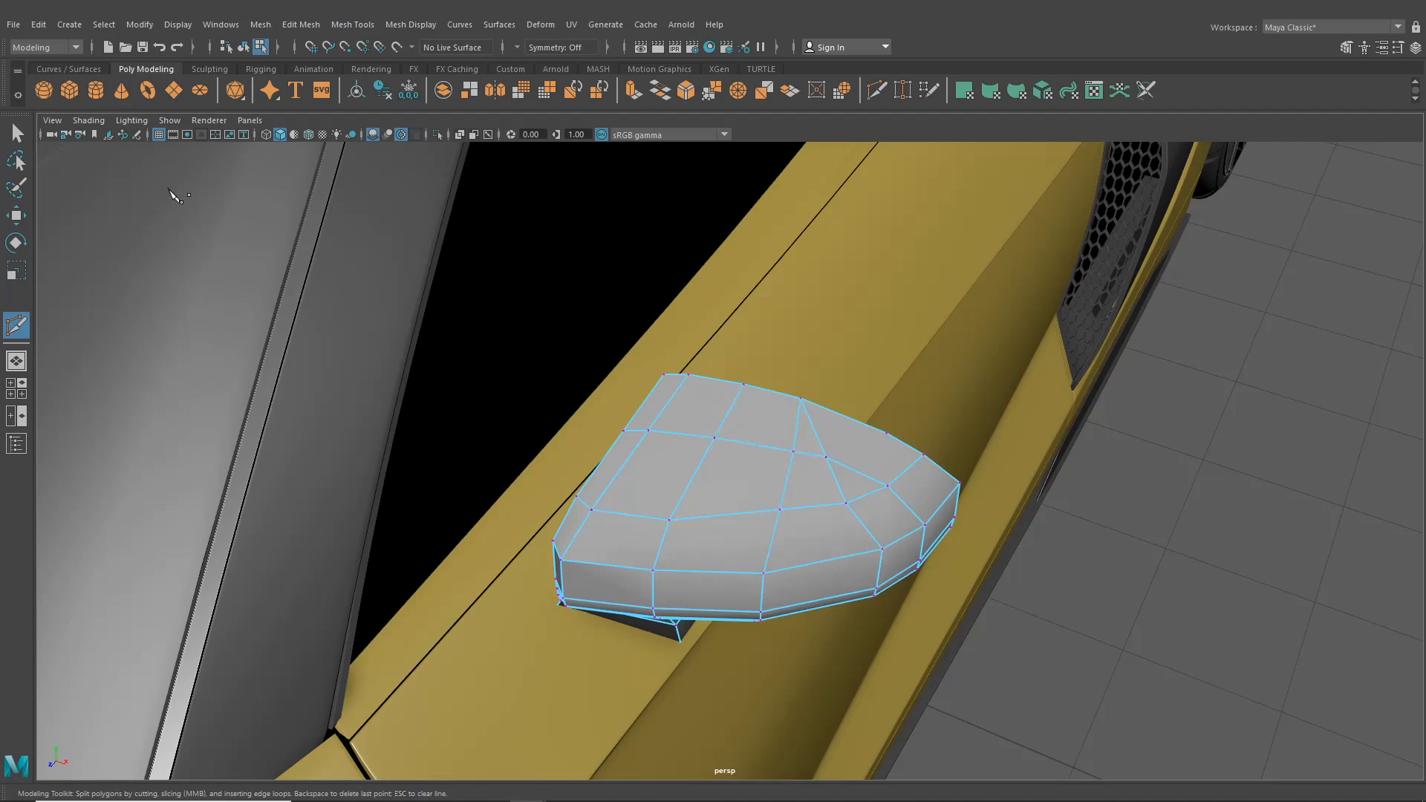
pyautogui.press('q')
pyautogui.keyDown('alt'); pyautogui.moveTo(643, 468); pyautogui.dragTo(854, 452); pyautogui.keyUp('alt')
pyautogui.rightClick(849, 378)
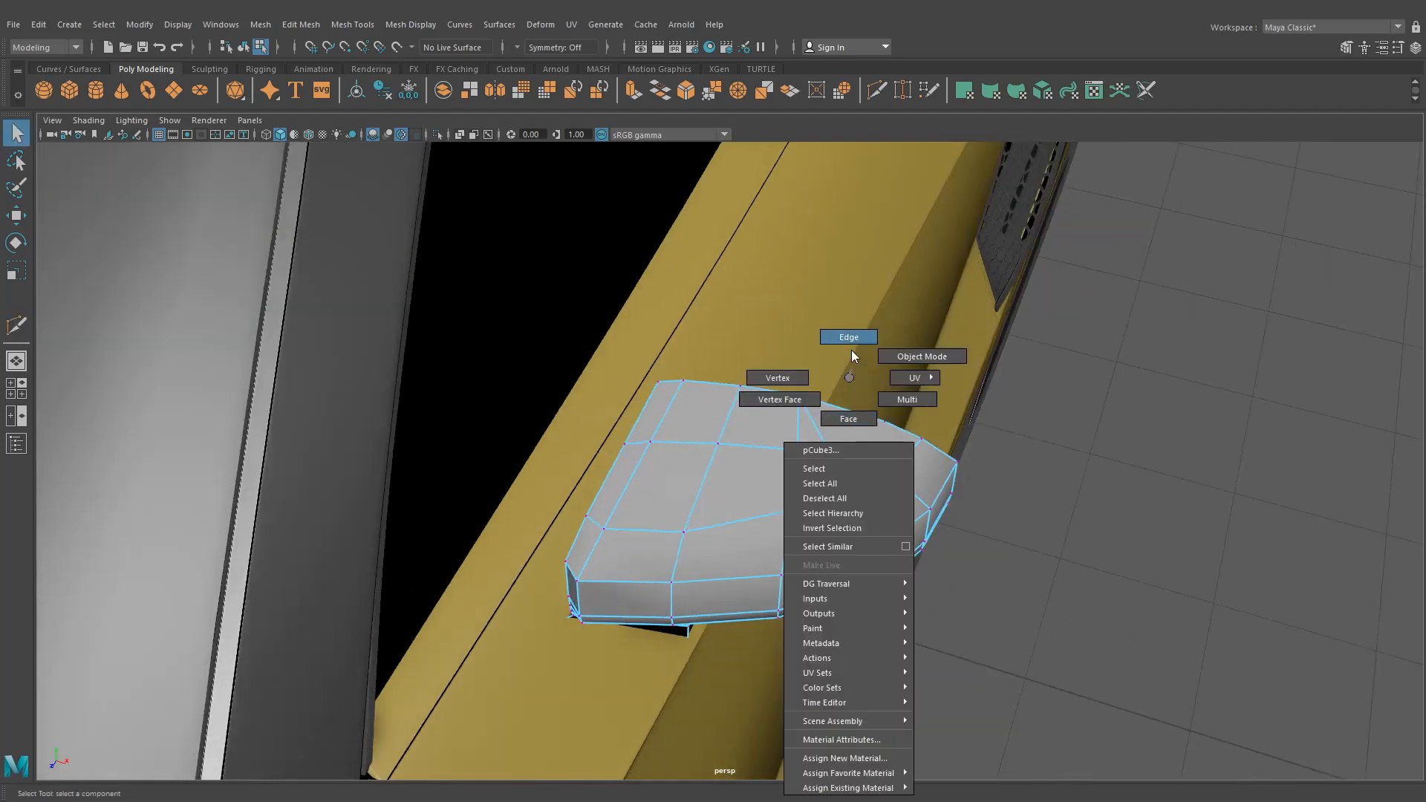
pyautogui.click(851, 355)
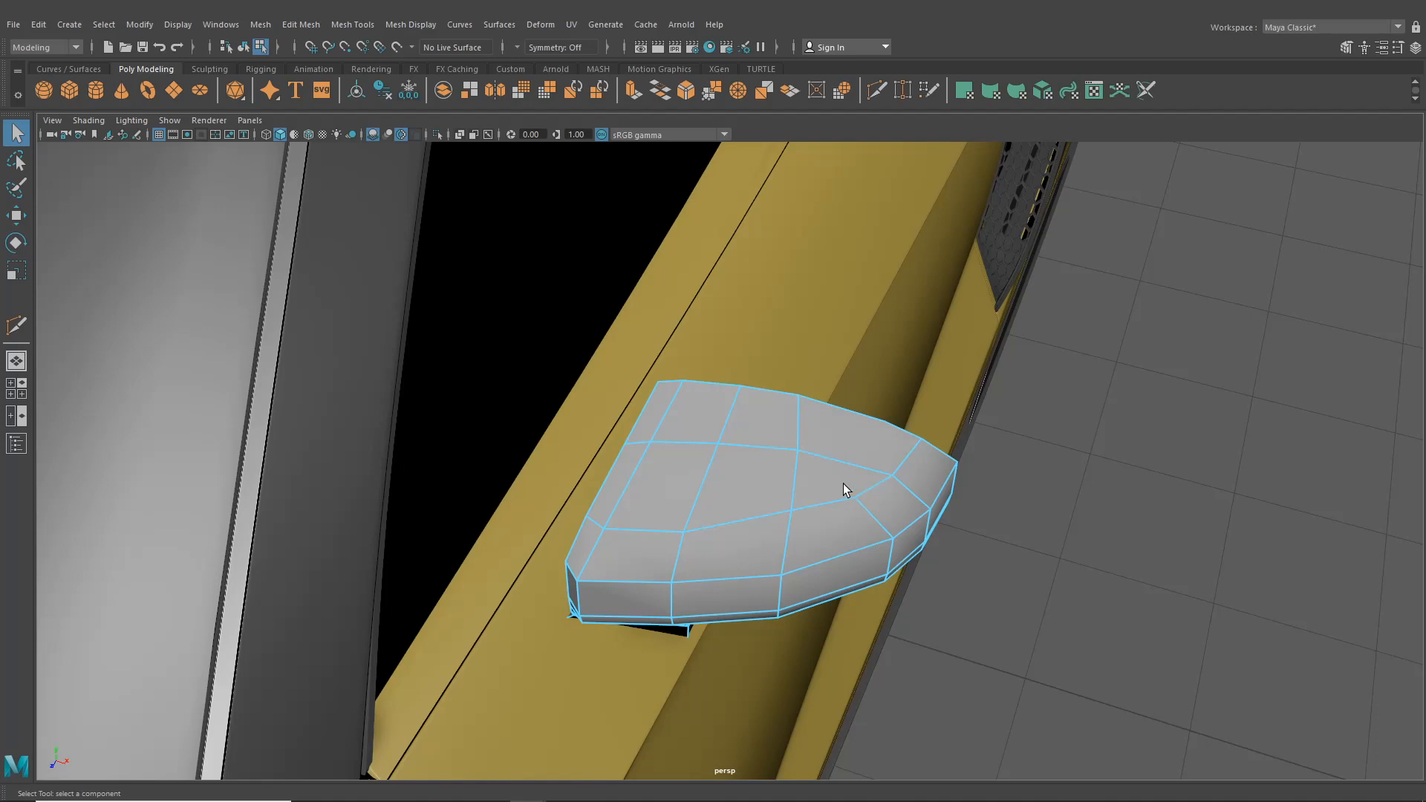
# - Open the Modeling Toolkit and set the vertex transform constraint to Edge Slide
pyautogui.keyDown('alt'); pyautogui.moveTo(844, 483); pyautogui.dragTo(948, 372); pyautogui.keyUp('alt')
pyautogui.click(1347, 48)
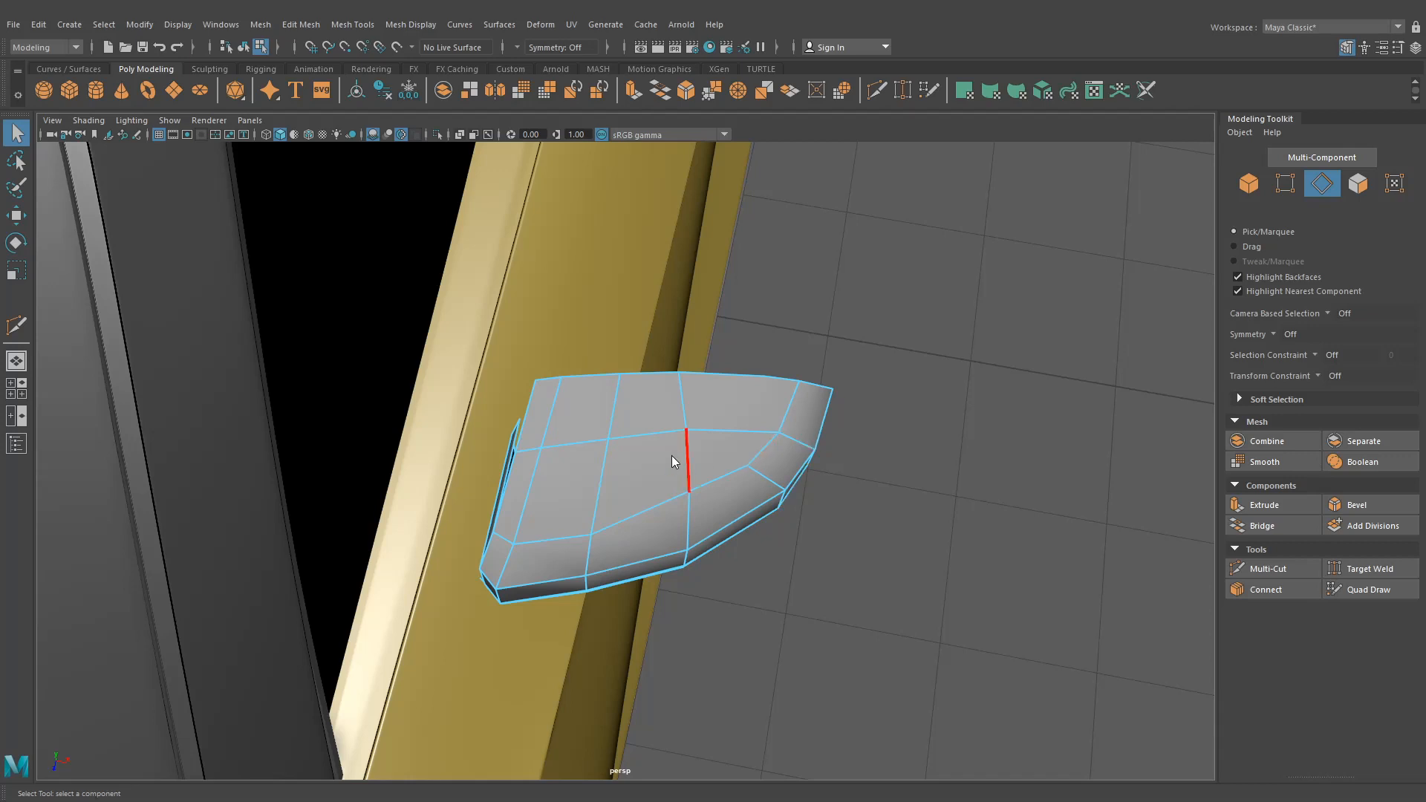
pyautogui.moveTo(676, 382); pyautogui.dragTo(605, 395, button='right')
pyautogui.click(1317, 375)
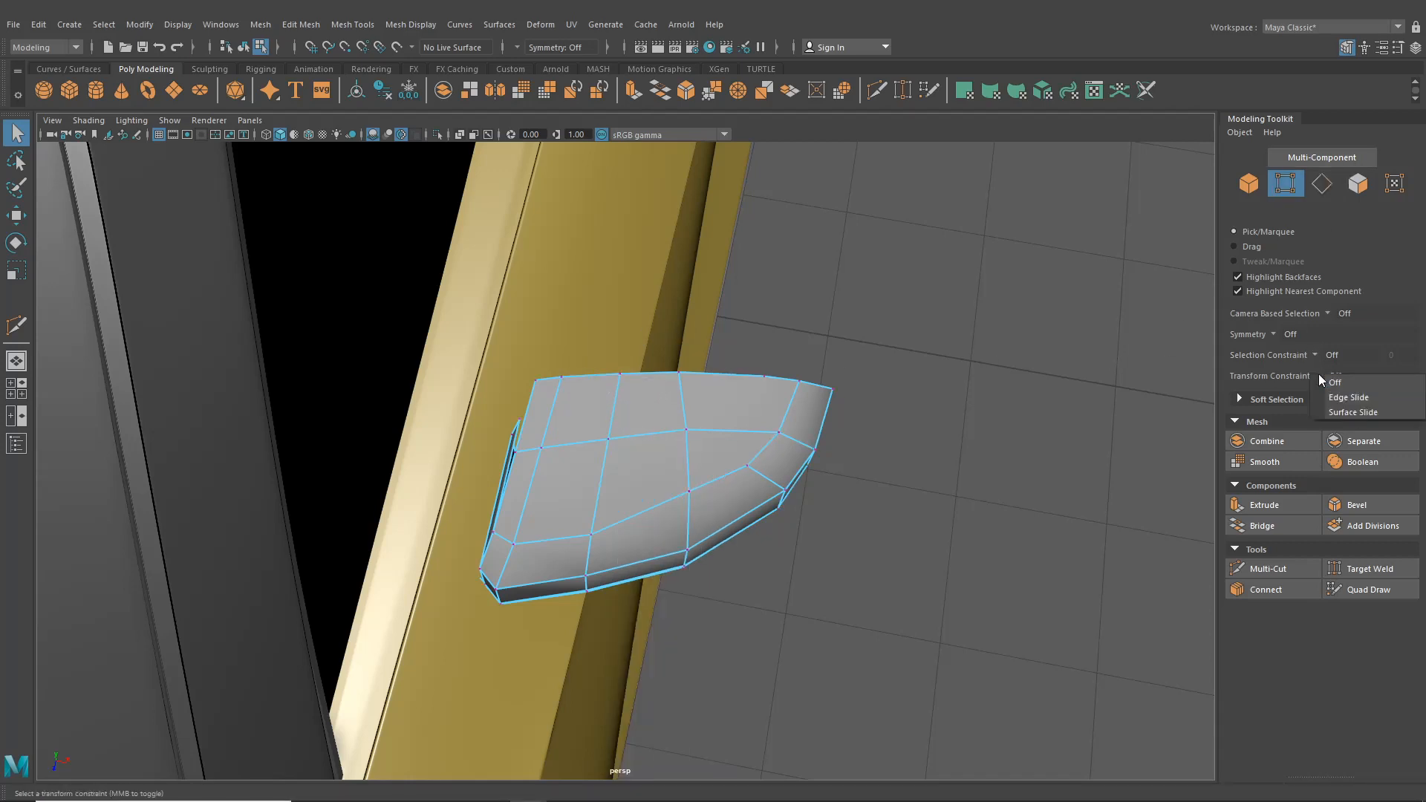
pyautogui.click(1340, 394)
# - Slide the top surface vertices along their edges toward the housing's outer front corner
pyautogui.keyDown('alt'); pyautogui.moveTo(1019, 536); pyautogui.dragTo(698, 541); pyautogui.keyUp('alt')
pyautogui.click(17, 216)
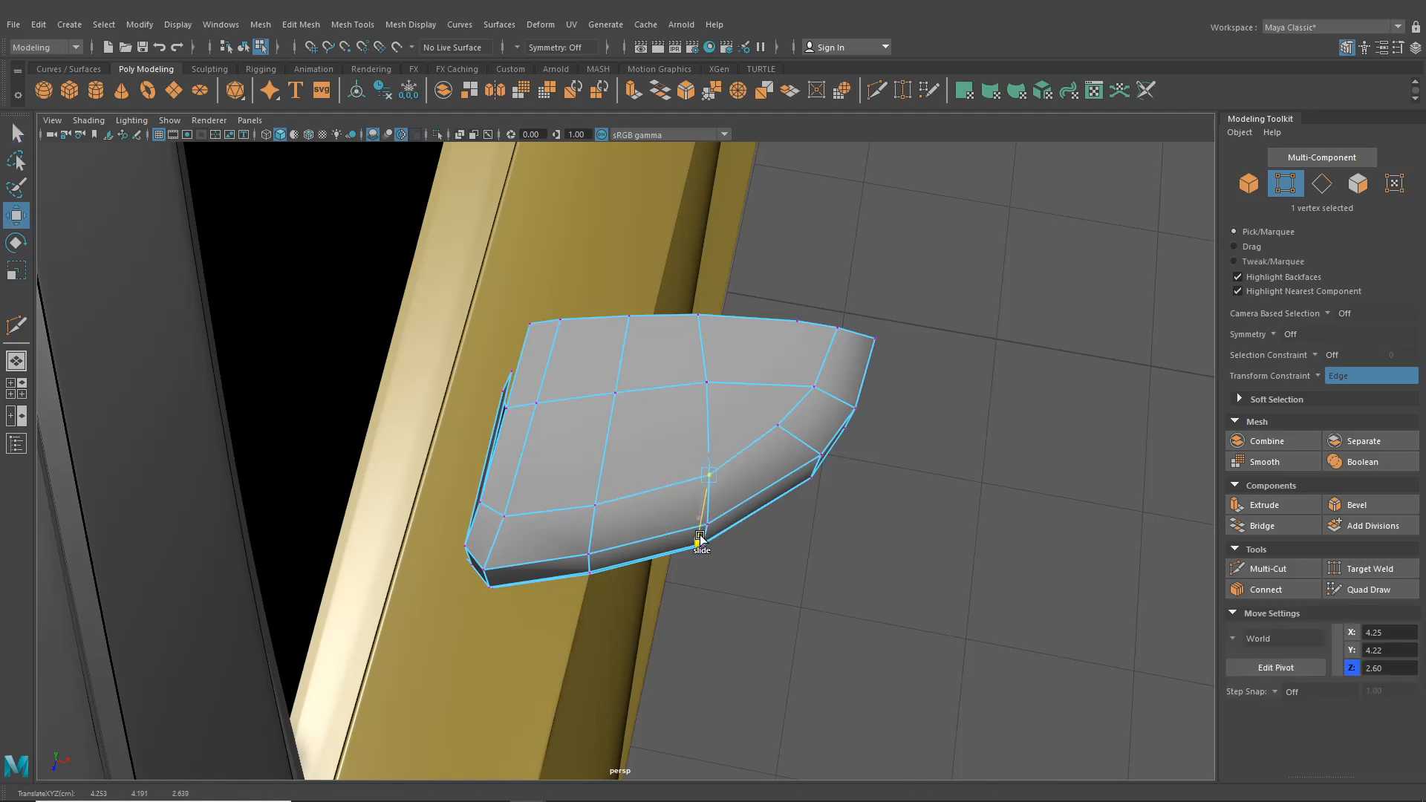
pyautogui.click(773, 429)
pyautogui.moveTo(848, 441); pyautogui.dragTo(857, 444)
pyautogui.click(815, 387)
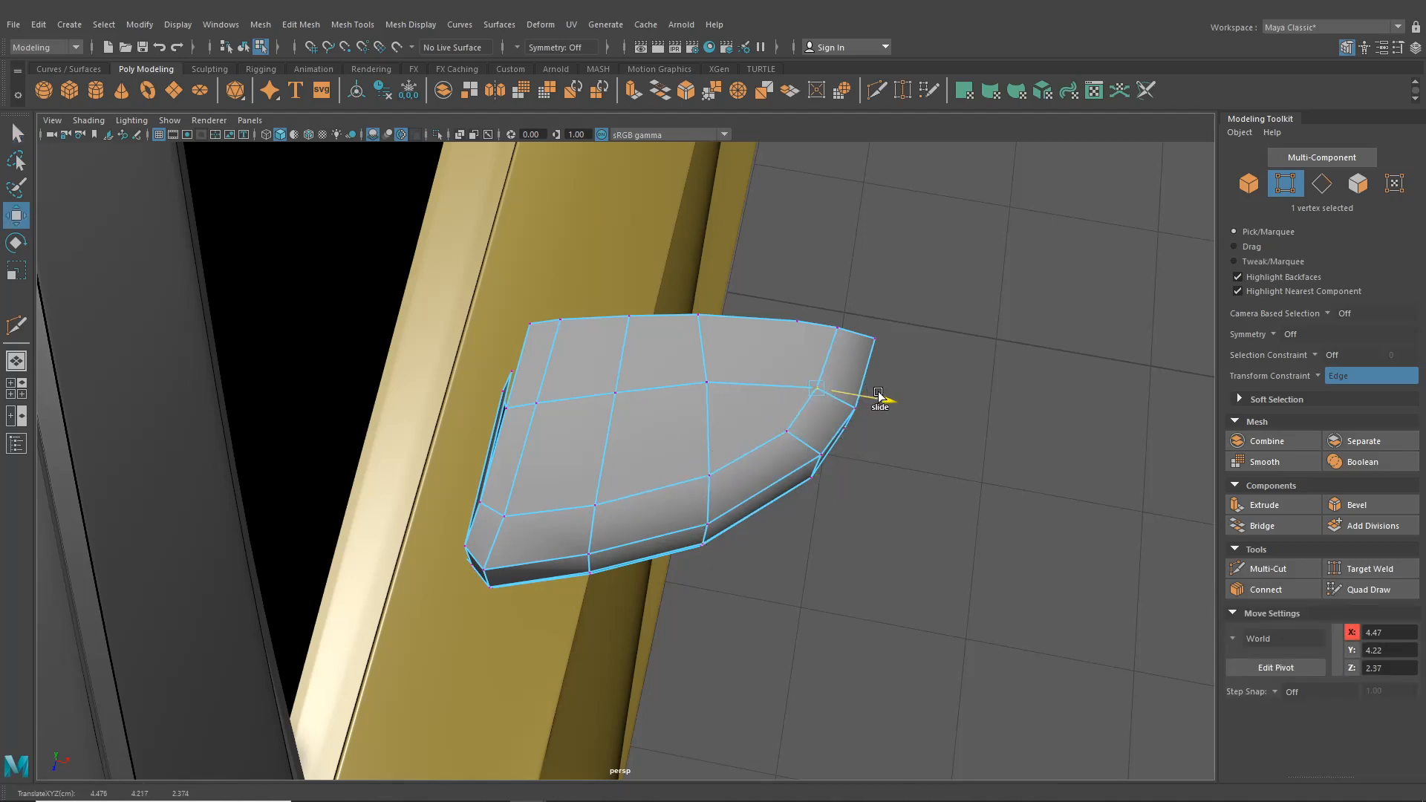
pyautogui.click(795, 434)
# - Slide the vertices of the middle cross line on the top surface along their edges to even out the spacing
pyautogui.keyDown('alt'); pyautogui.moveTo(850, 443); pyautogui.dragTo(614, 534); pyautogui.keyUp('alt')
pyautogui.click(684, 546)
pyautogui.click(684, 440)
pyautogui.moveTo(667, 438); pyautogui.dragTo(648, 433)
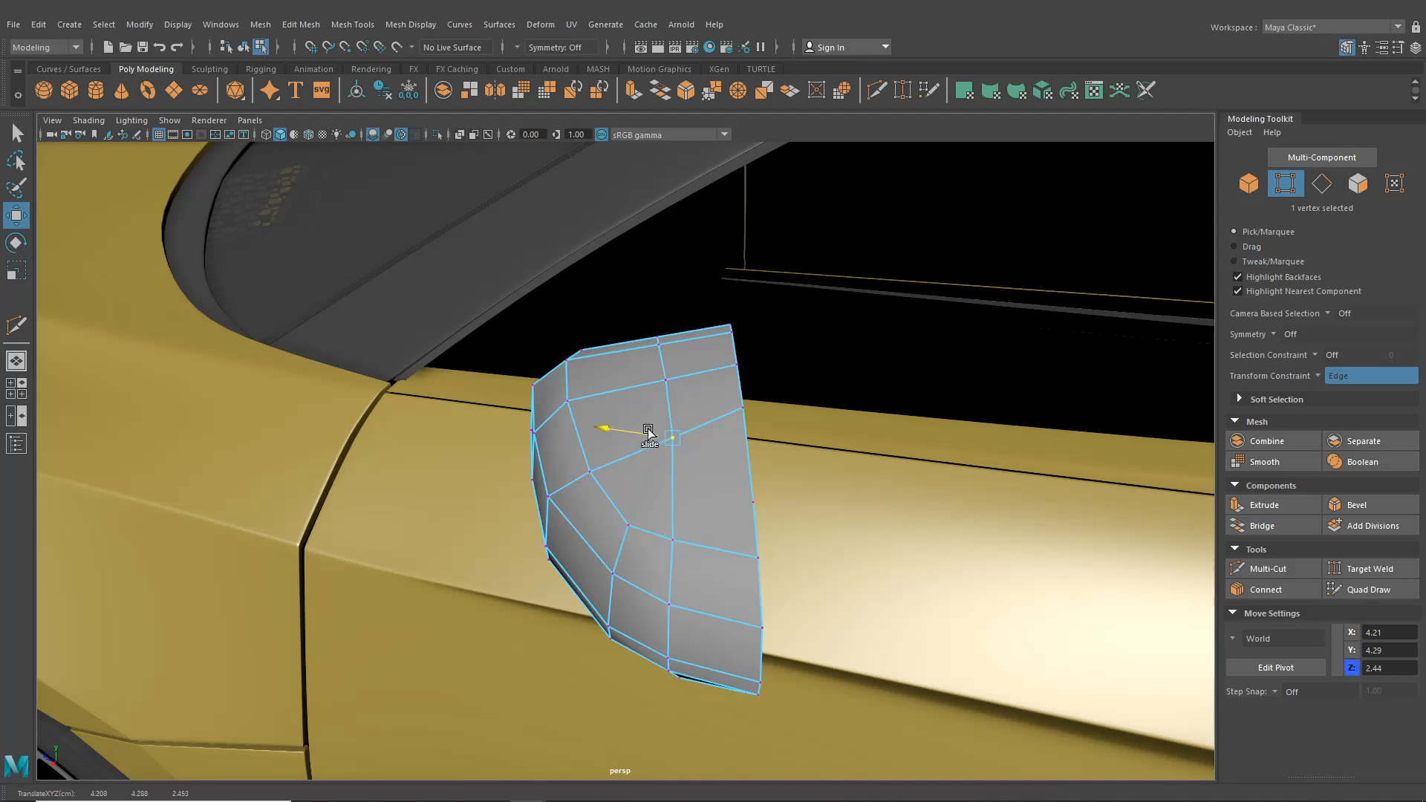
pyautogui.click(666, 381)
pyautogui.moveTo(613, 377); pyautogui.dragTo(778, 450)
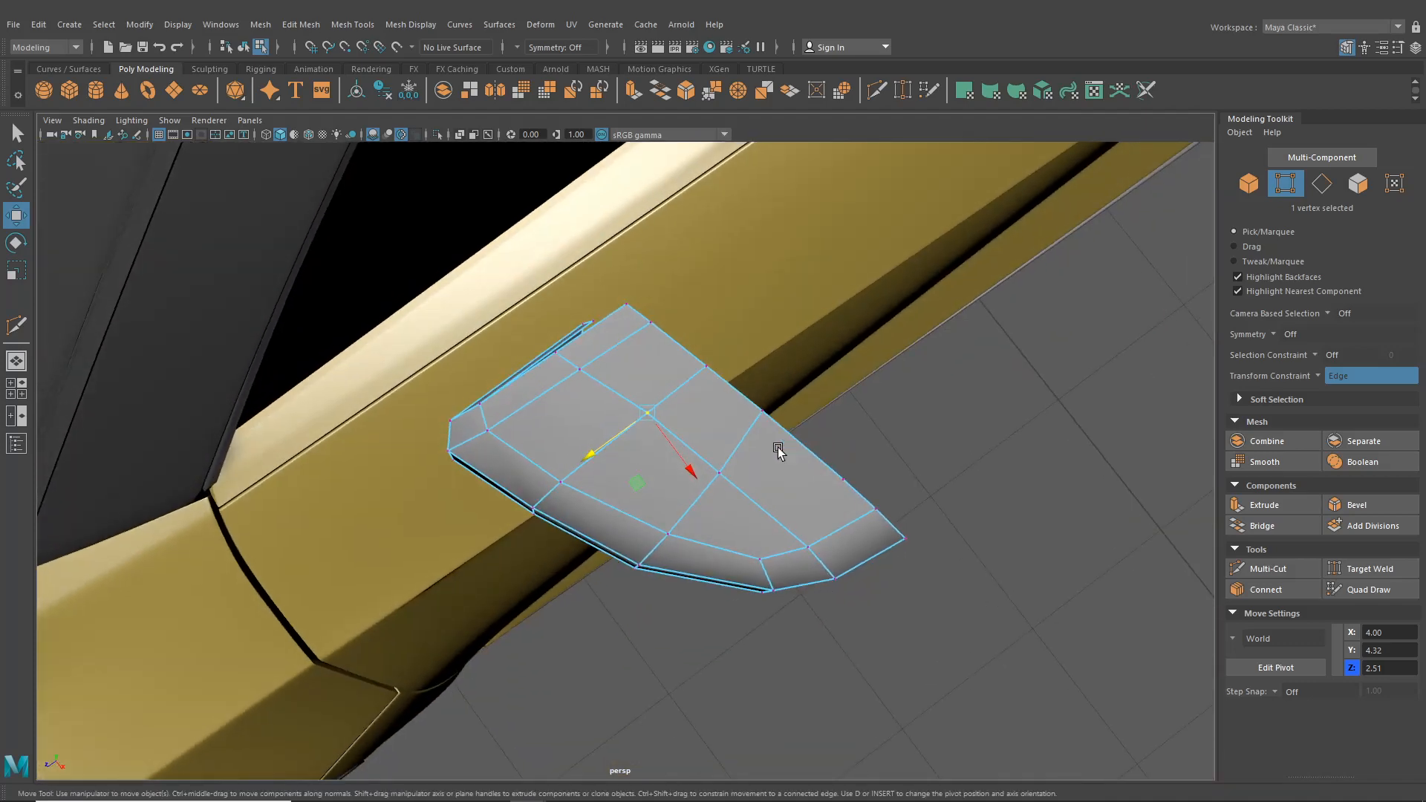
# - Slide the two vertices near the housing's inner side along their edges to align the lengthwise edge line
pyautogui.click(584, 379)
pyautogui.moveTo(551, 401); pyautogui.dragTo(516, 376)
pyautogui.click(551, 360)
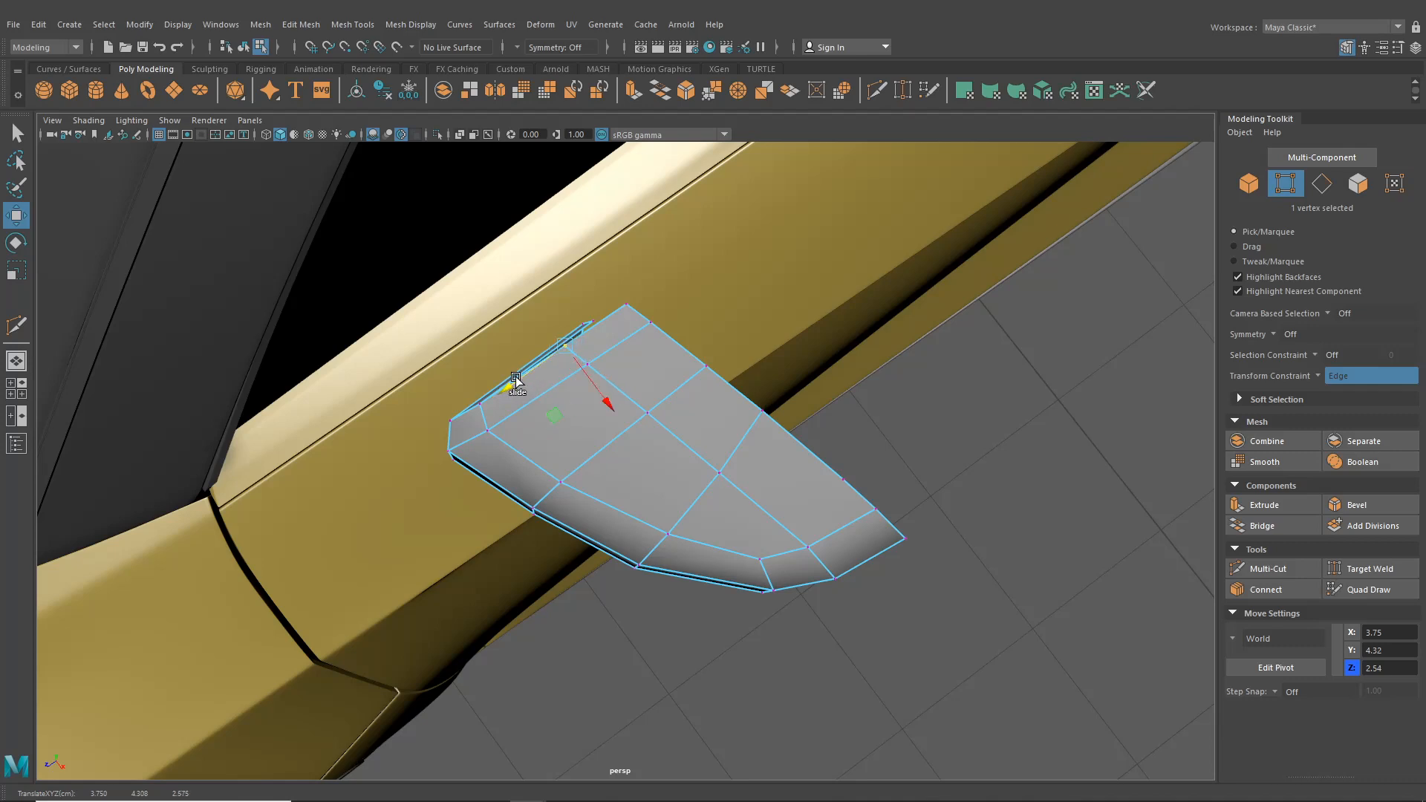
# - Delete the surplus vertex on the top surface's rear edge near the outer tip
pyautogui.keyDown('alt'); pyautogui.moveTo(763, 509); pyautogui.dragTo(821, 378); pyautogui.keyUp('alt')
pyautogui.click(818, 353)
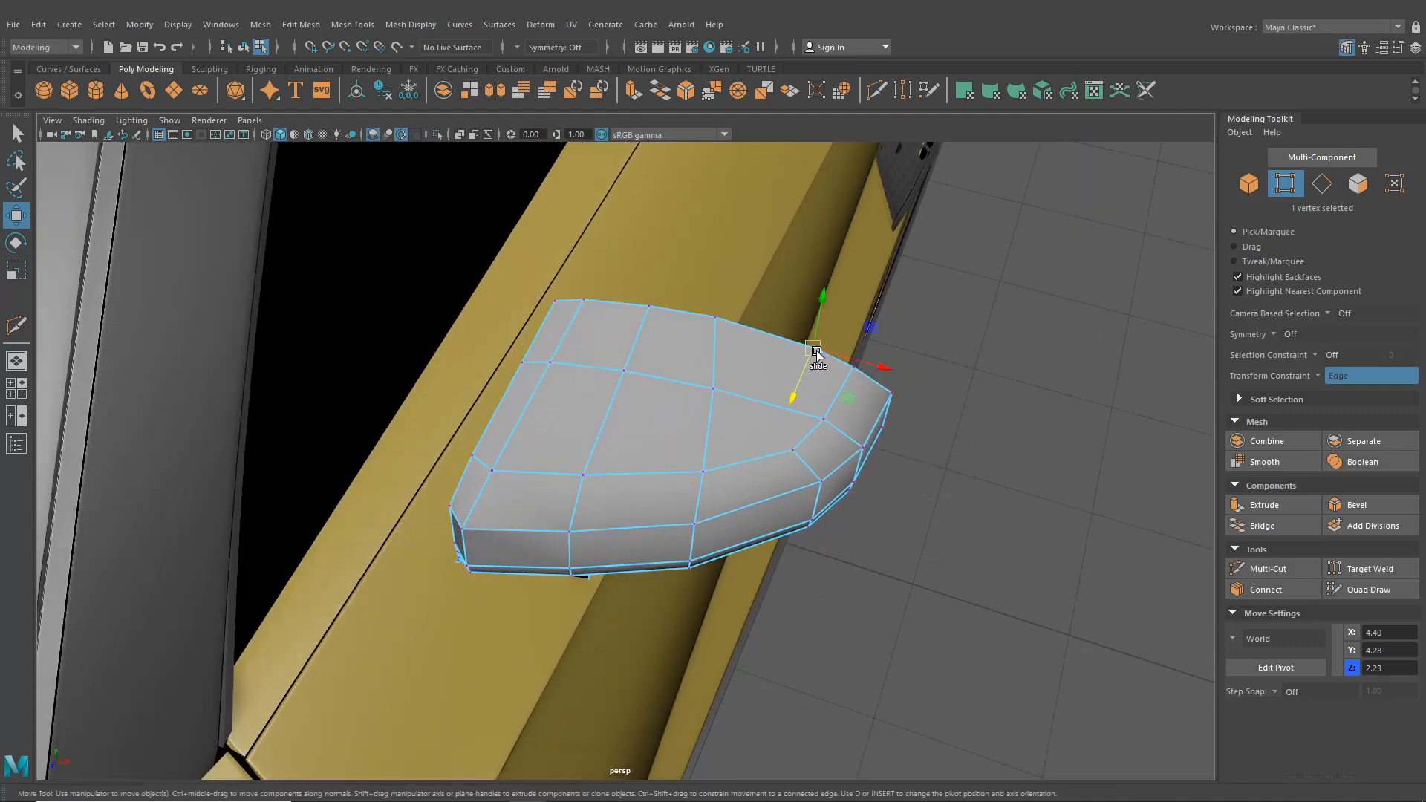
pyautogui.press('Delete')
# - Slide the outer cross line's rear, middle and front vertices along their edges toward the housing's outer tip
pyautogui.click(717, 322)
pyautogui.keyDown('alt'); pyautogui.moveTo(723, 325); pyautogui.dragTo(805, 345); pyautogui.keyUp('alt')
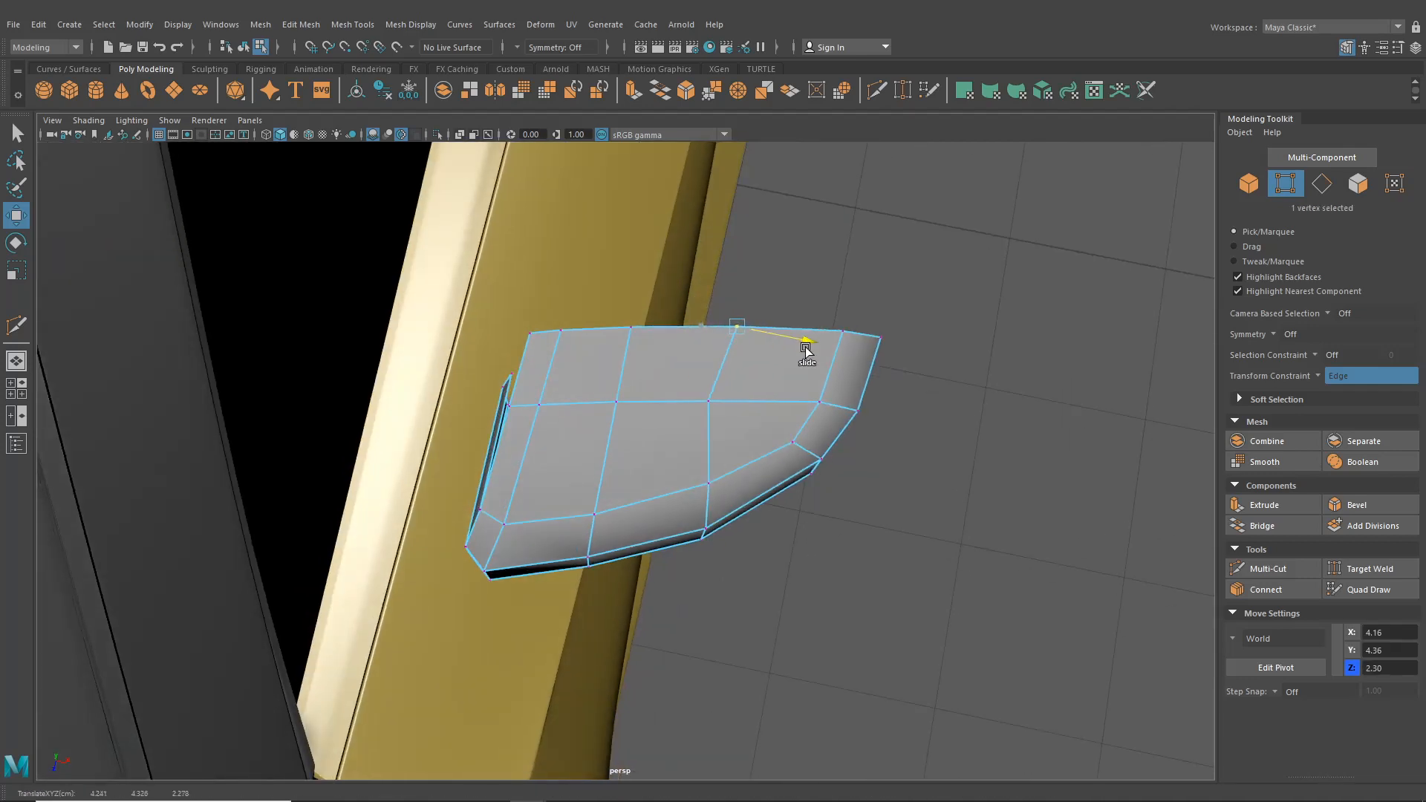
pyautogui.click(699, 402)
pyautogui.moveTo(773, 414); pyautogui.dragTo(800, 420)
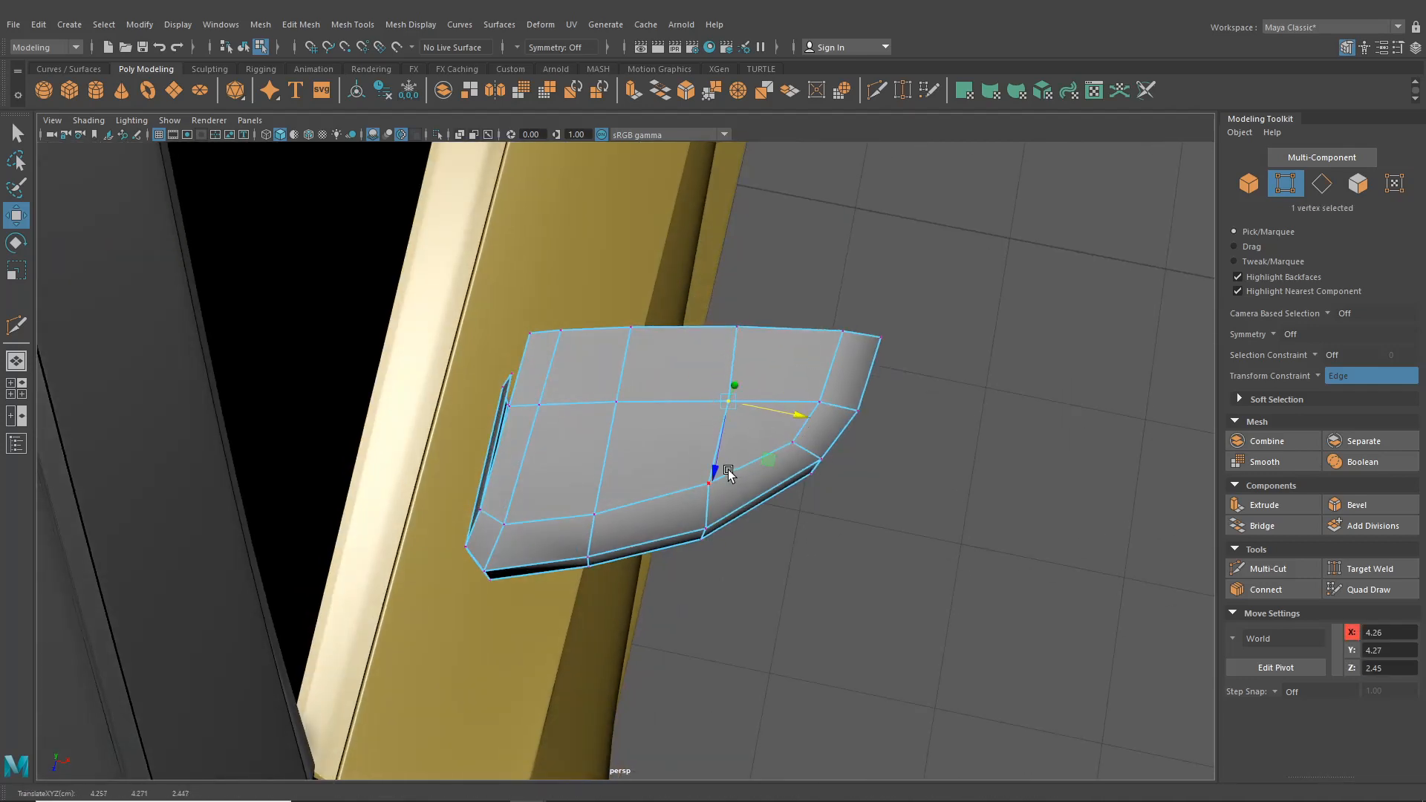
pyautogui.click(708, 483)
pyautogui.moveTo(759, 494); pyautogui.dragTo(724, 353)
pyautogui.scroll(3, 756, 403)
pyautogui.keyDown('alt'); pyautogui.moveTo(812, 417); pyautogui.dragTo(772, 433); pyautogui.keyUp('alt')
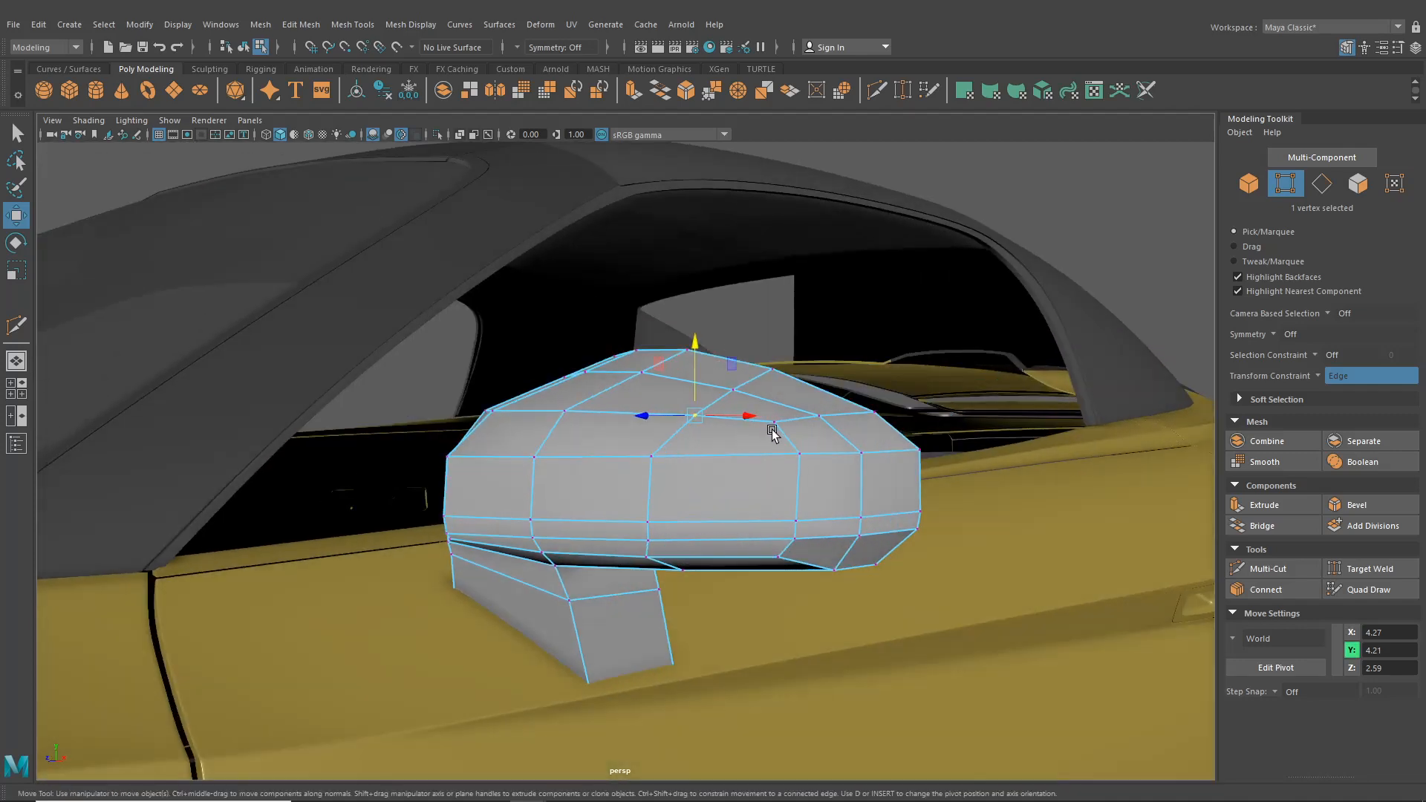
# - Turn off the edge transform constraint and raise two top-surface vertices slightly, one on the lower front line and one on the line above
pyautogui.click(775, 425)
pyautogui.click(1318, 375)
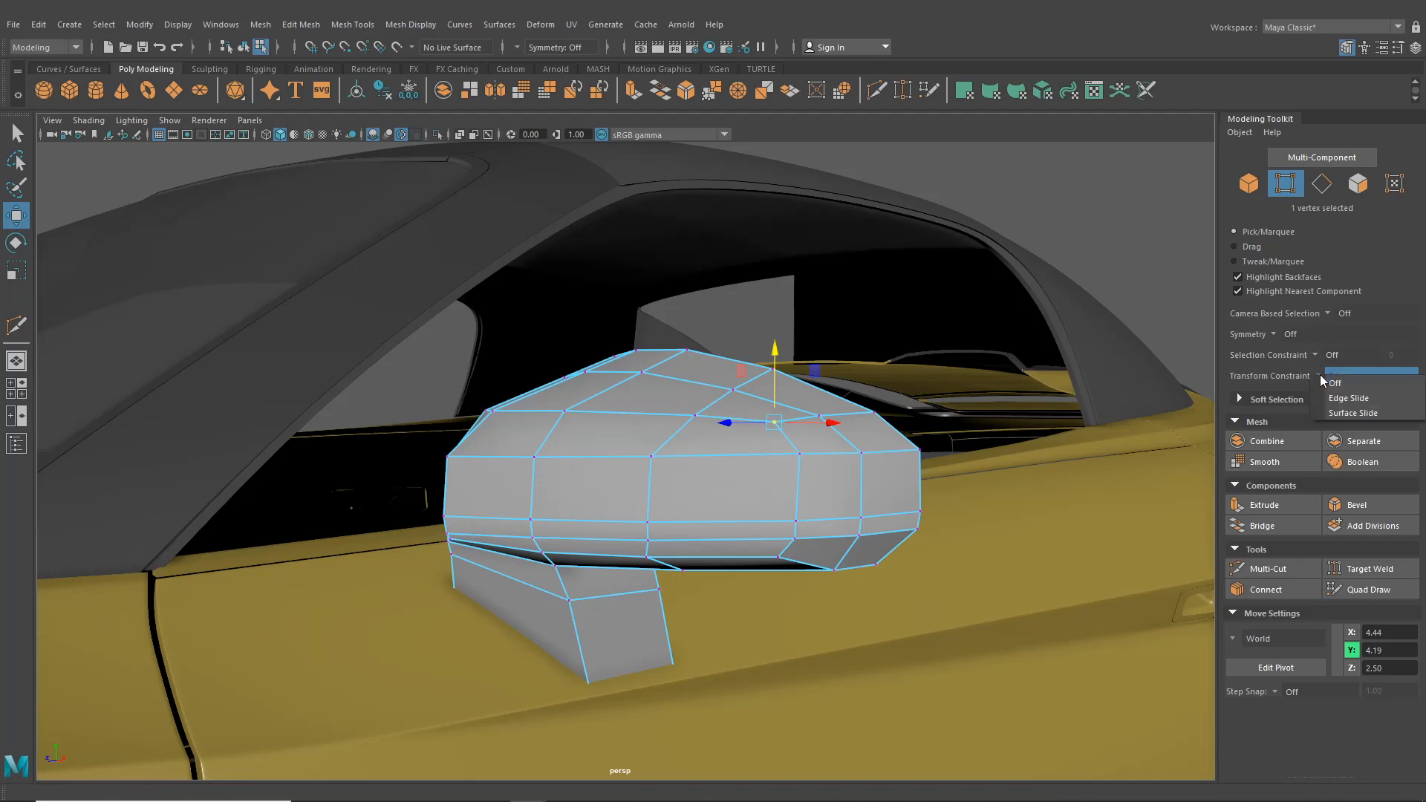
pyautogui.click(1329, 386)
pyautogui.moveTo(771, 369); pyautogui.dragTo(770, 366)
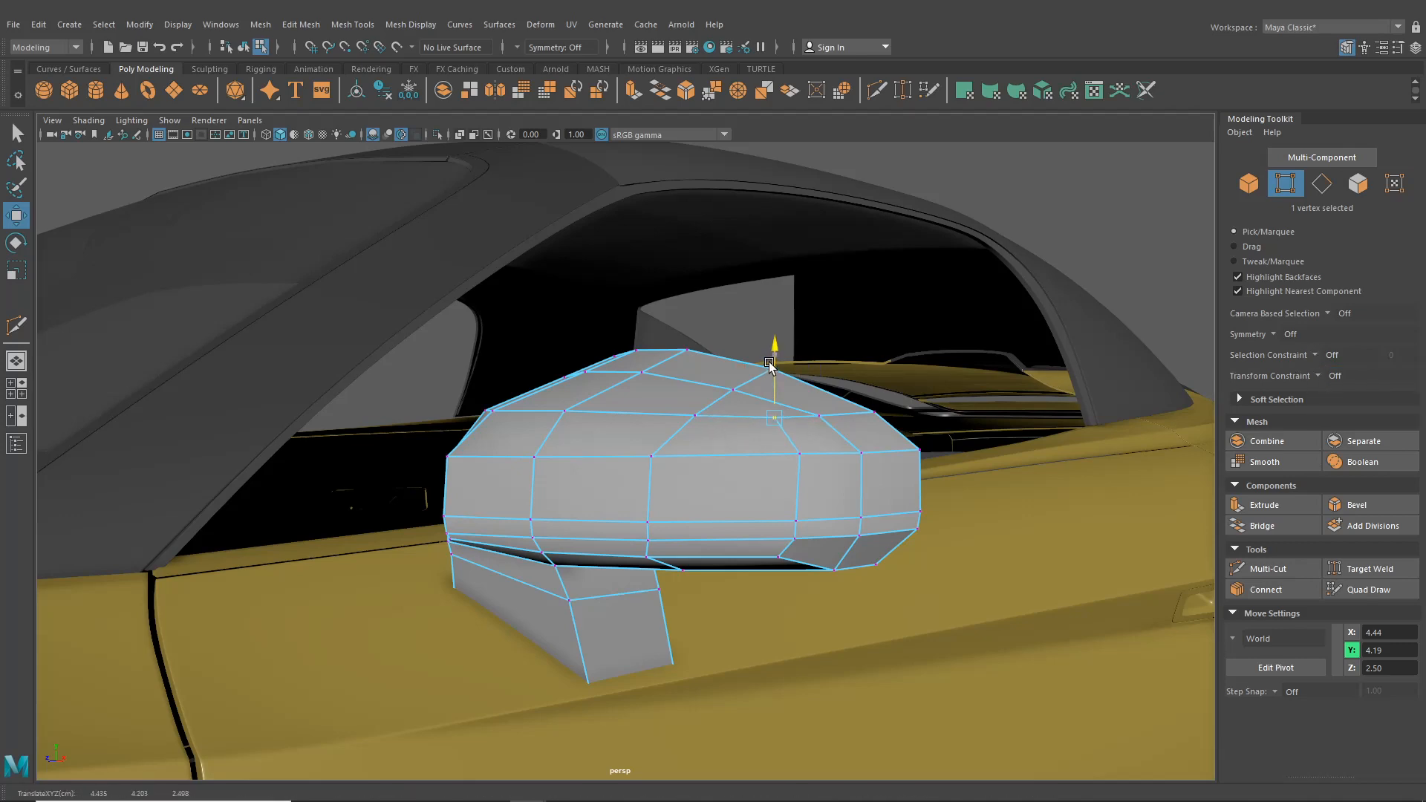
pyautogui.click(735, 387)
pyautogui.moveTo(734, 362); pyautogui.dragTo(734, 359)
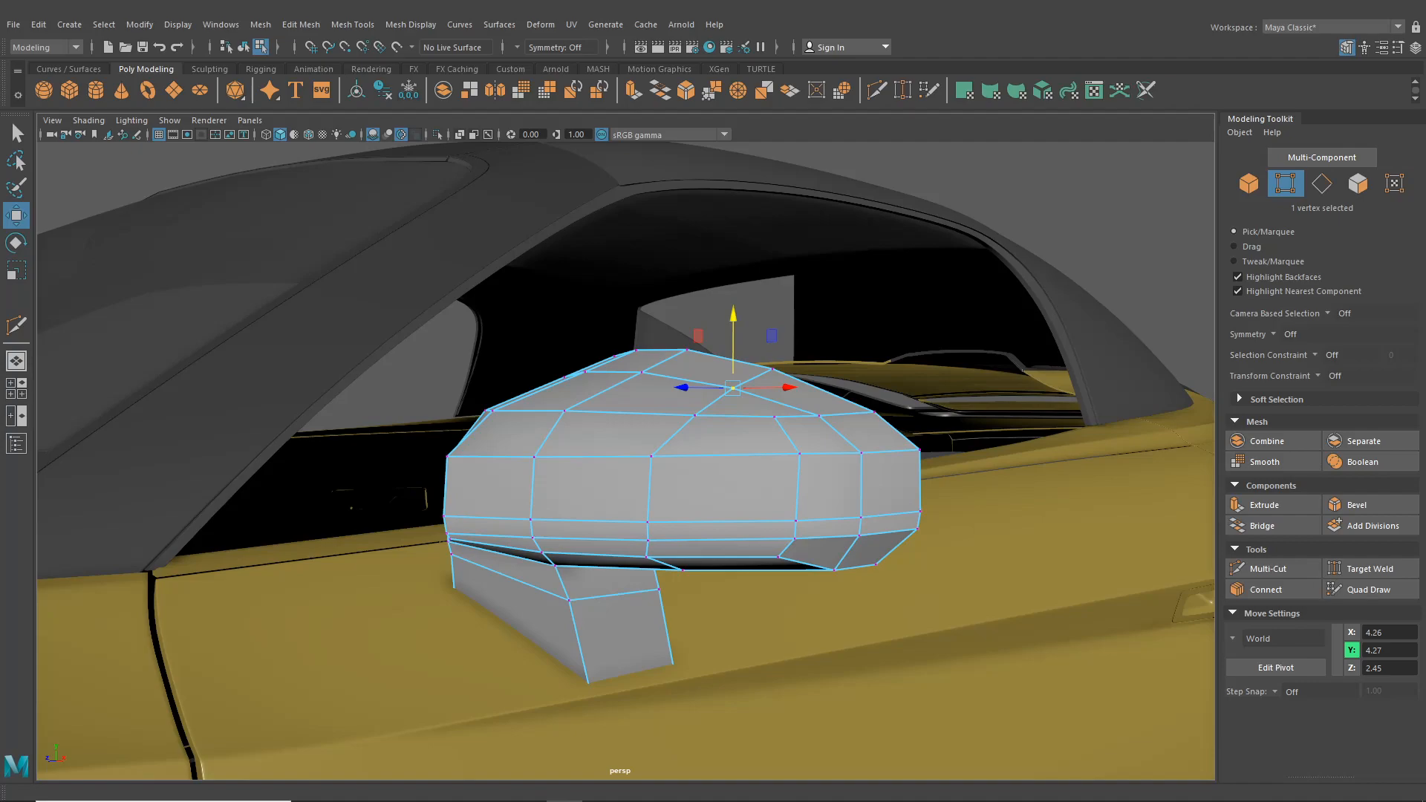
pyautogui.keyDown('alt'); pyautogui.moveTo(790, 398); pyautogui.dragTo(729, 481); pyautogui.keyUp('alt')
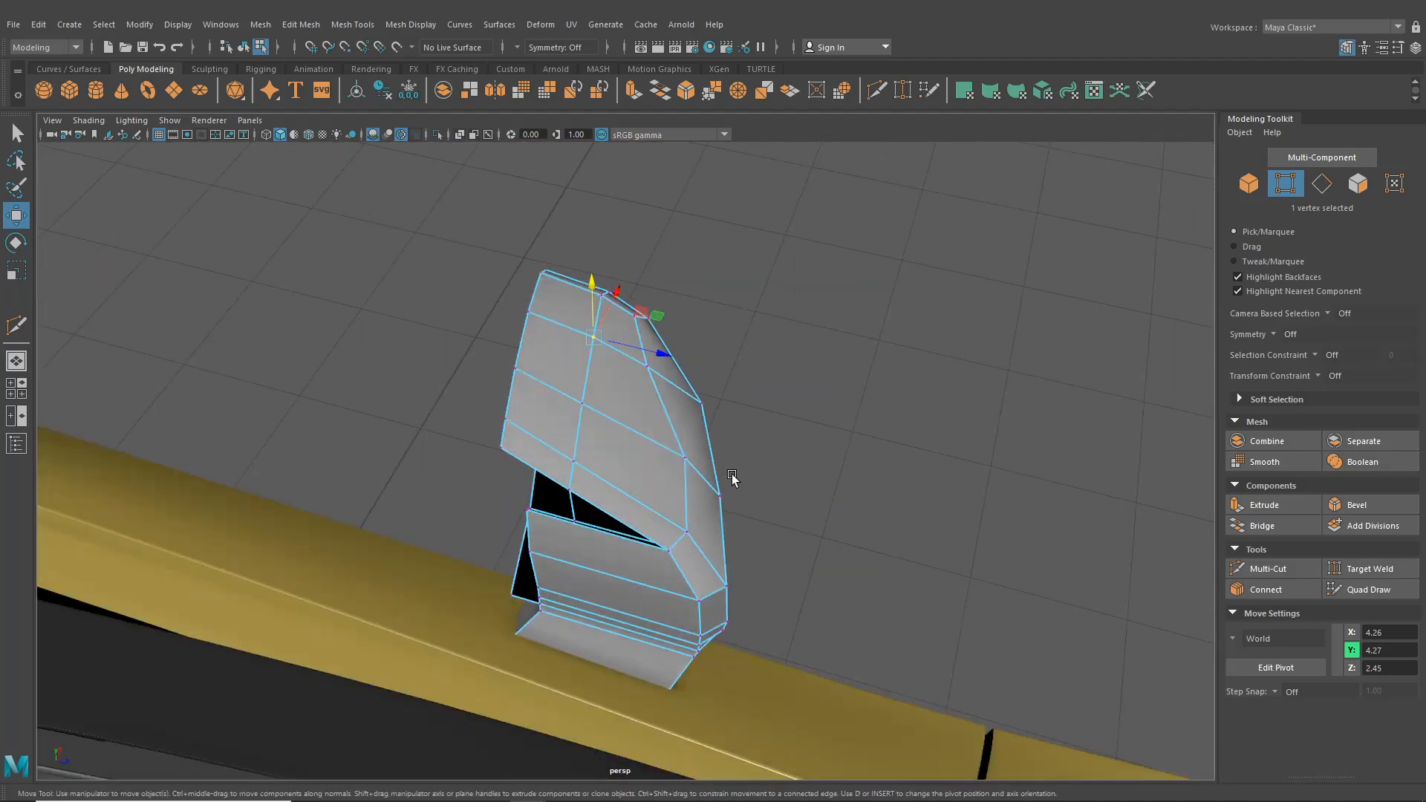
pyautogui.click(352, 24)
pyautogui.click(392, 139)
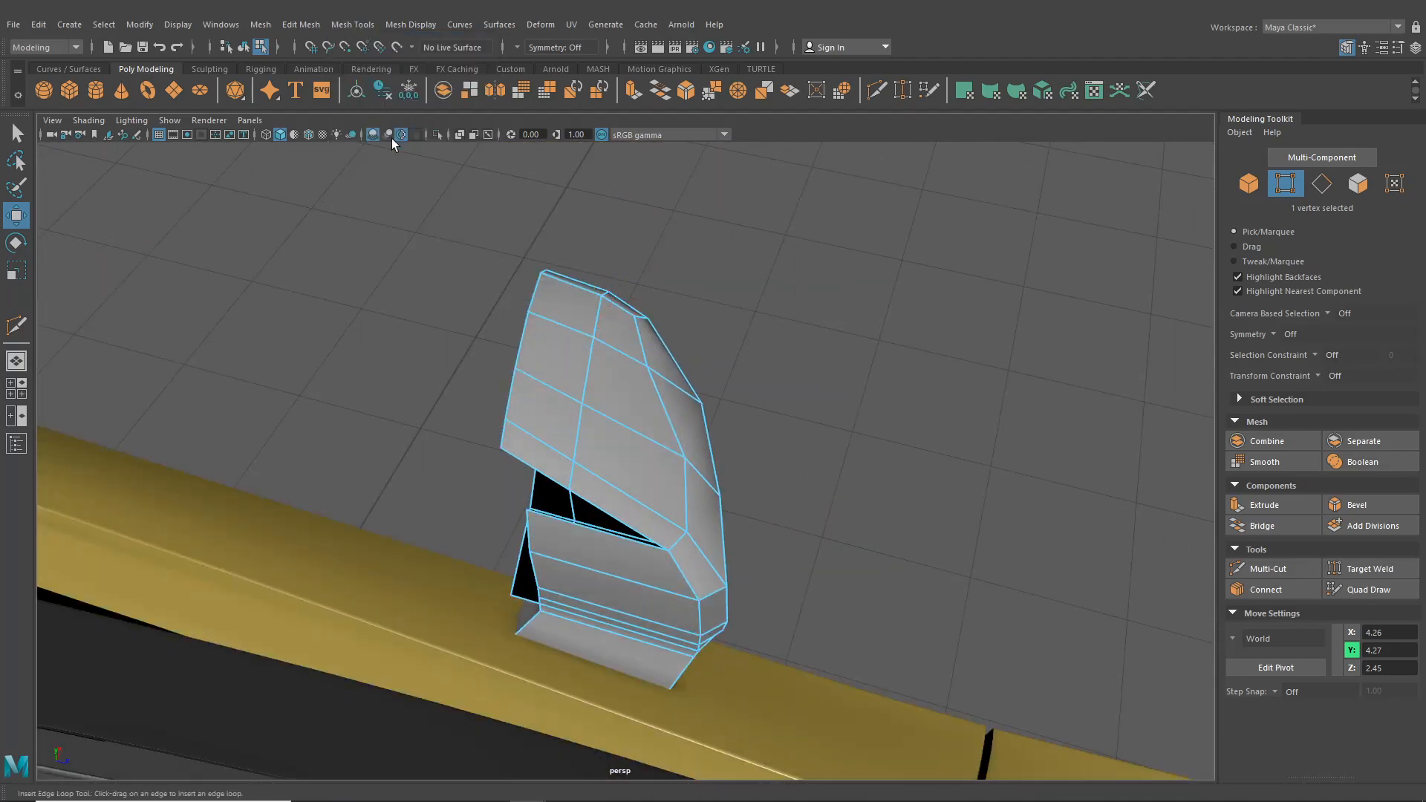
pyautogui.scroll(3, 591, 554)
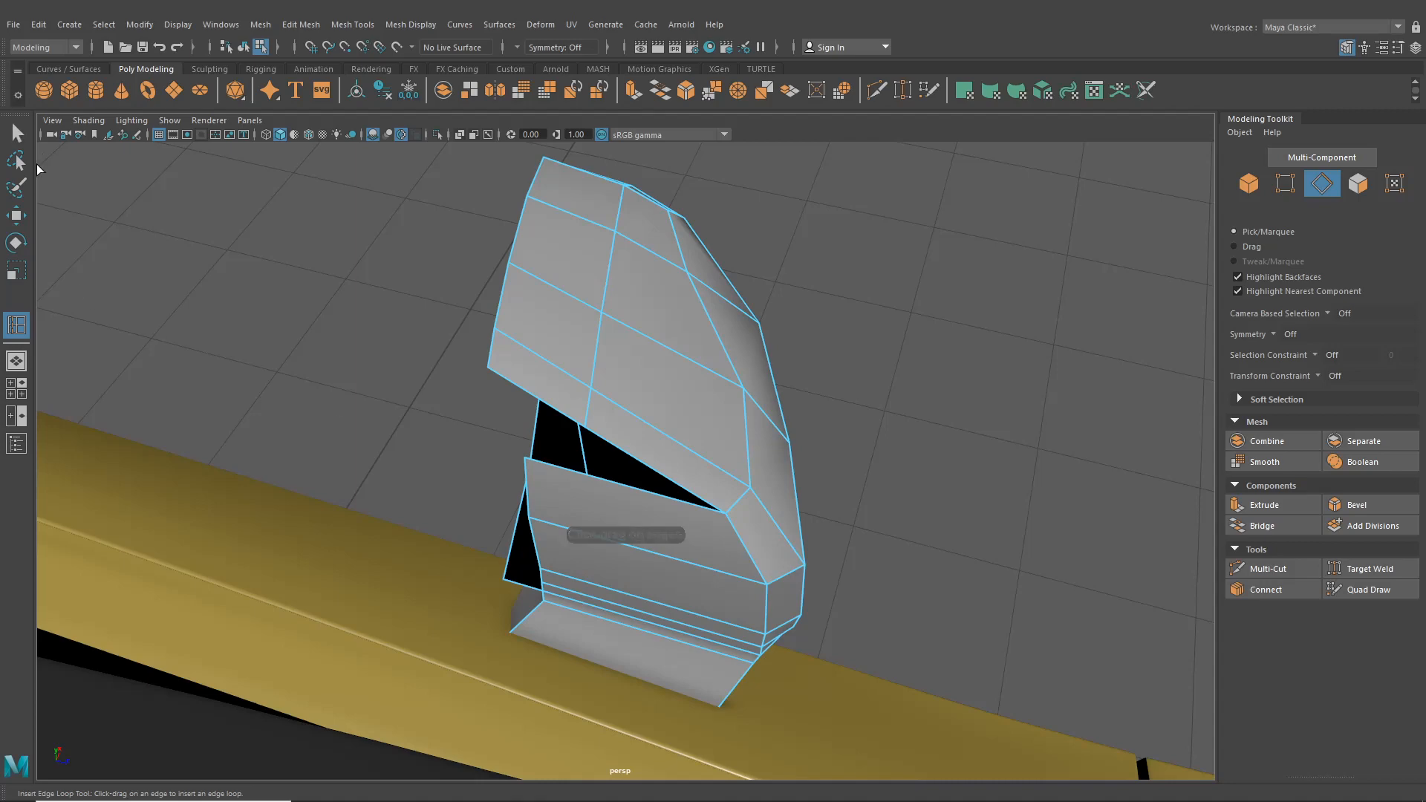
pyautogui.press('w')
# - Move the rear-edge vertices of the housing's inner side panel along Z to straighten that edge
pyautogui.keyDown('alt'); pyautogui.moveTo(373, 408); pyautogui.dragTo(442, 425); pyautogui.keyUp('alt')
pyautogui.moveTo(683, 525); pyautogui.dragTo(599, 484, button='right')
pyautogui.keyDown('alt'); pyautogui.moveTo(599, 484); pyautogui.dragTo(581, 542); pyautogui.keyUp('alt')
pyautogui.click(568, 615)
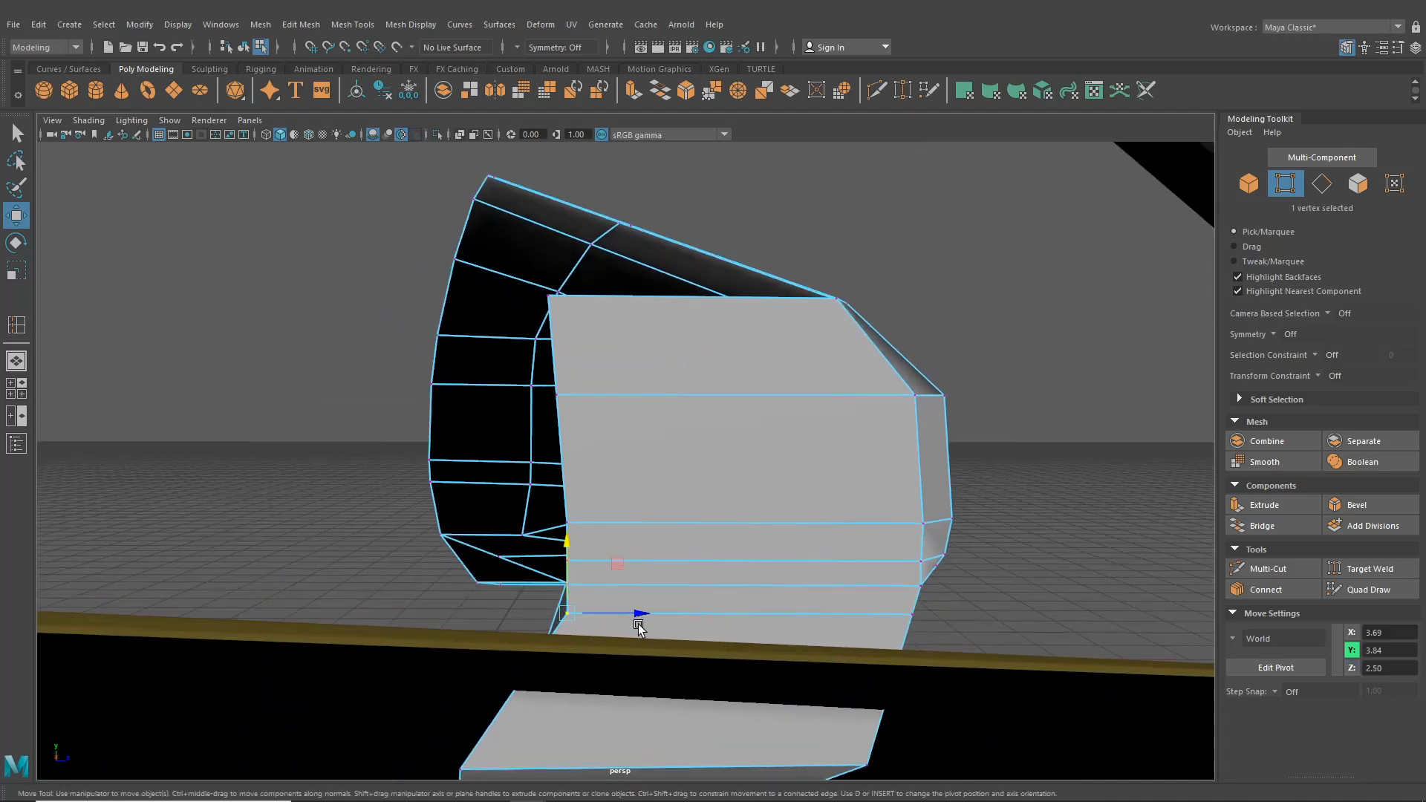
pyautogui.moveTo(633, 615); pyautogui.dragTo(630, 614)
pyautogui.moveTo(583, 557); pyautogui.dragTo(626, 558)
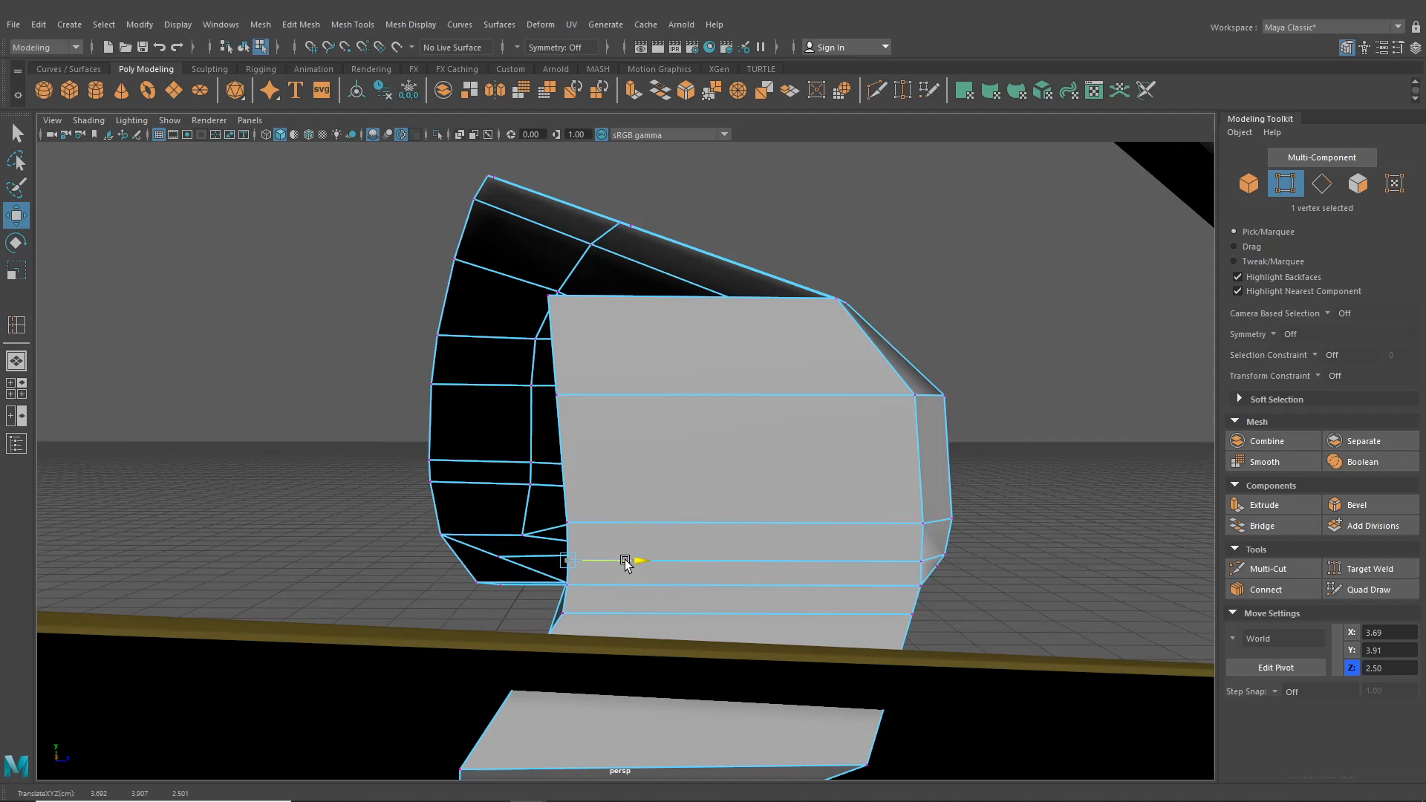
pyautogui.moveTo(627, 520); pyautogui.dragTo(633, 526)
pyautogui.moveTo(582, 399); pyautogui.dragTo(579, 474)
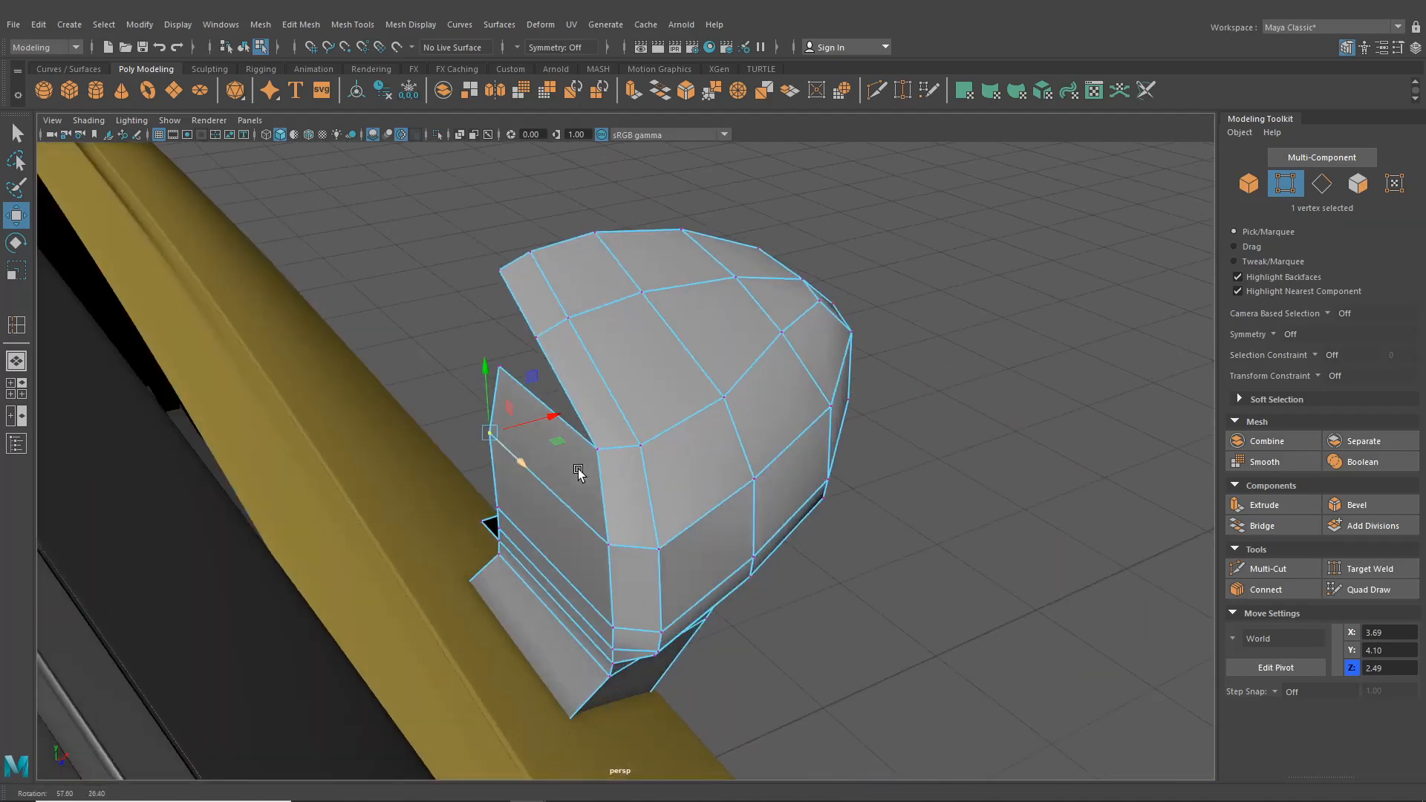
# - Weld the inner side panel's upper rear corner vertex to the cross line's end vertex on the top shell's lower edge
pyautogui.keyDown('alt'); pyautogui.moveTo(579, 474); pyautogui.dragTo(684, 535, button='right'); pyautogui.keyUp('alt')
pyautogui.keyDown('alt'); pyautogui.moveTo(684, 535); pyautogui.dragTo(528, 396); pyautogui.keyUp('alt')
pyautogui.keyDown('alt'); pyautogui.moveTo(508, 338); pyautogui.dragTo(421, 445); pyautogui.keyUp('alt')
pyautogui.click(904, 91)
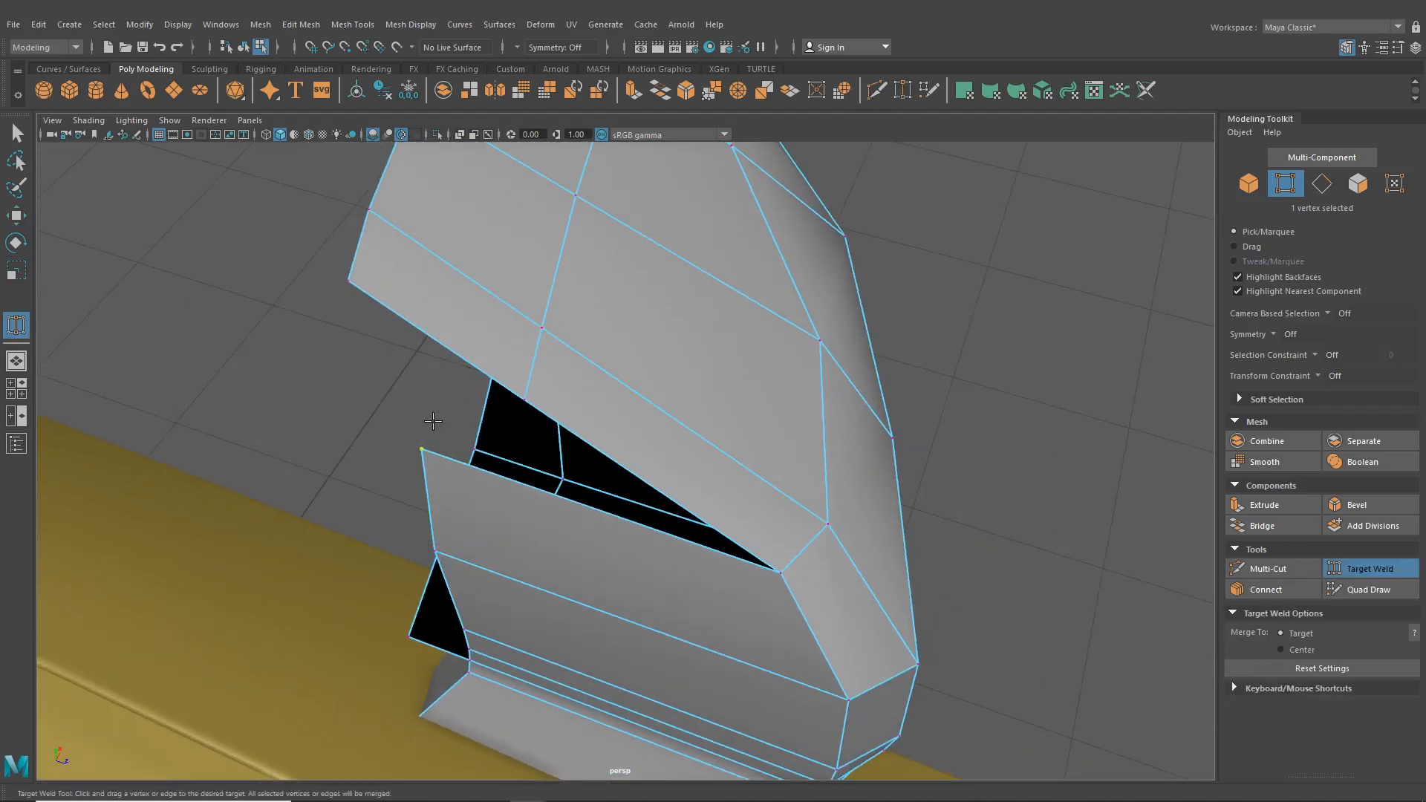
pyautogui.moveTo(535, 401); pyautogui.dragTo(526, 401)
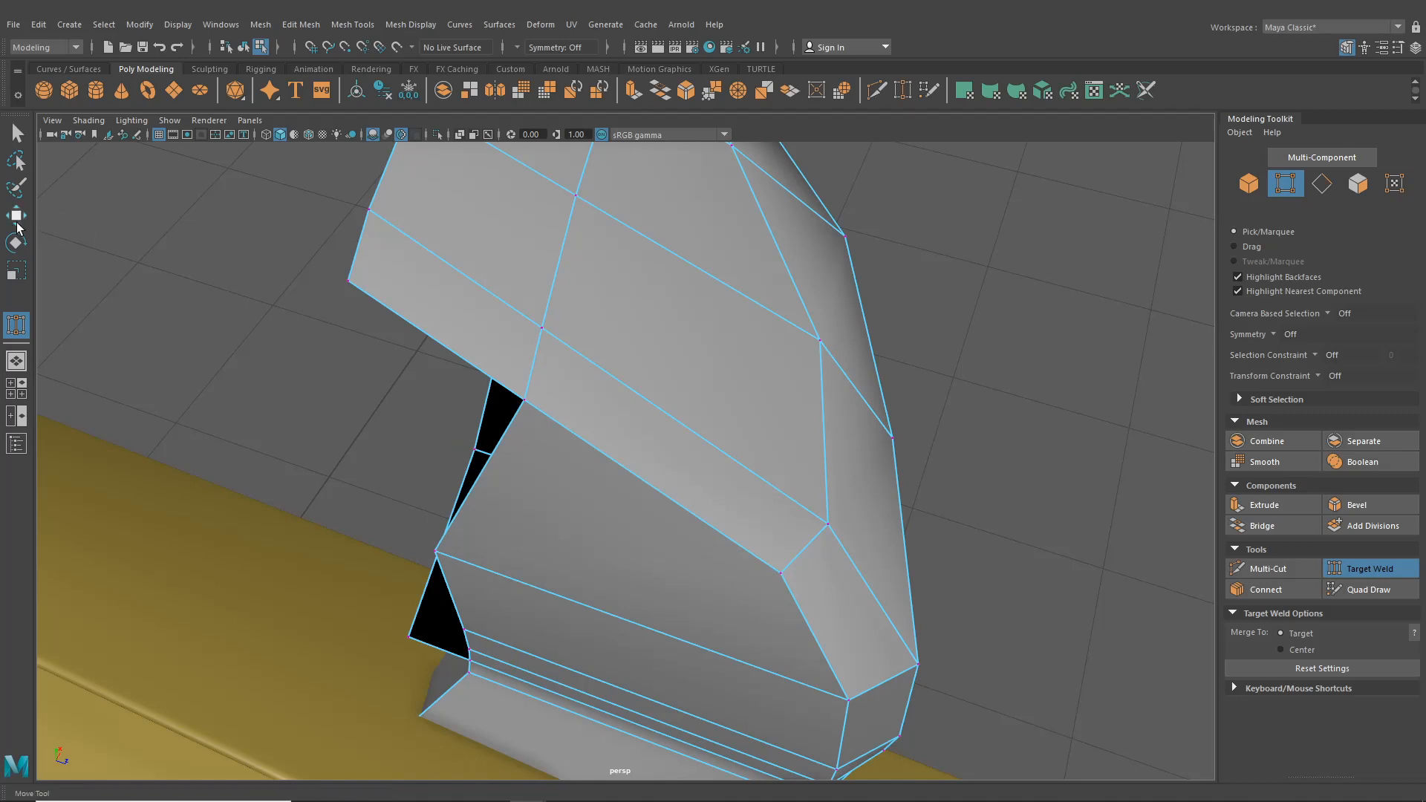
pyautogui.press('w')
# - Shift the side panel's two rear-edge vertices below the welded corner along Z to smooth the edge's slope
pyautogui.keyDown('alt'); pyautogui.moveTo(416, 445); pyautogui.dragTo(573, 580); pyautogui.keyUp('alt')
pyautogui.click(471, 569)
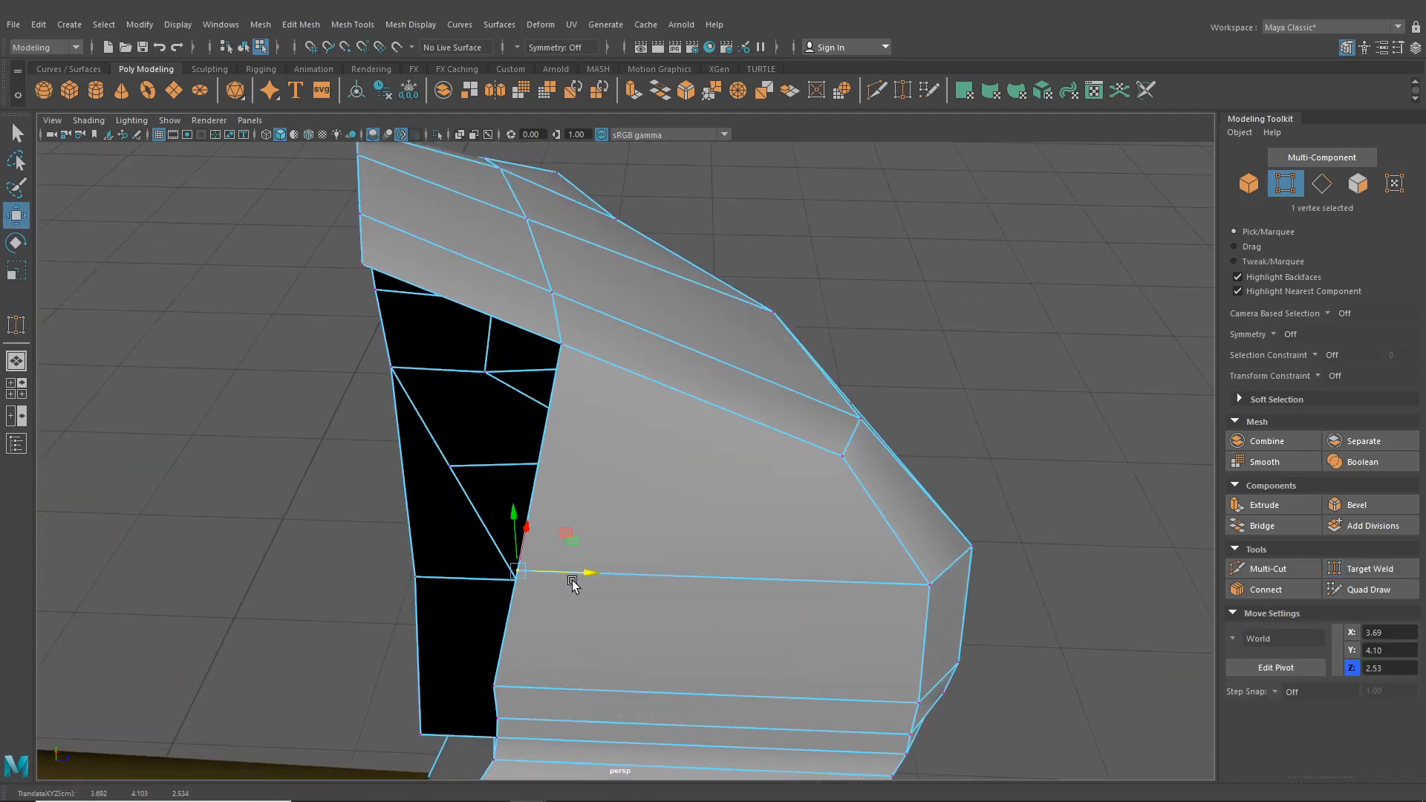
pyautogui.click(494, 687)
pyautogui.moveTo(554, 684); pyautogui.dragTo(562, 692)
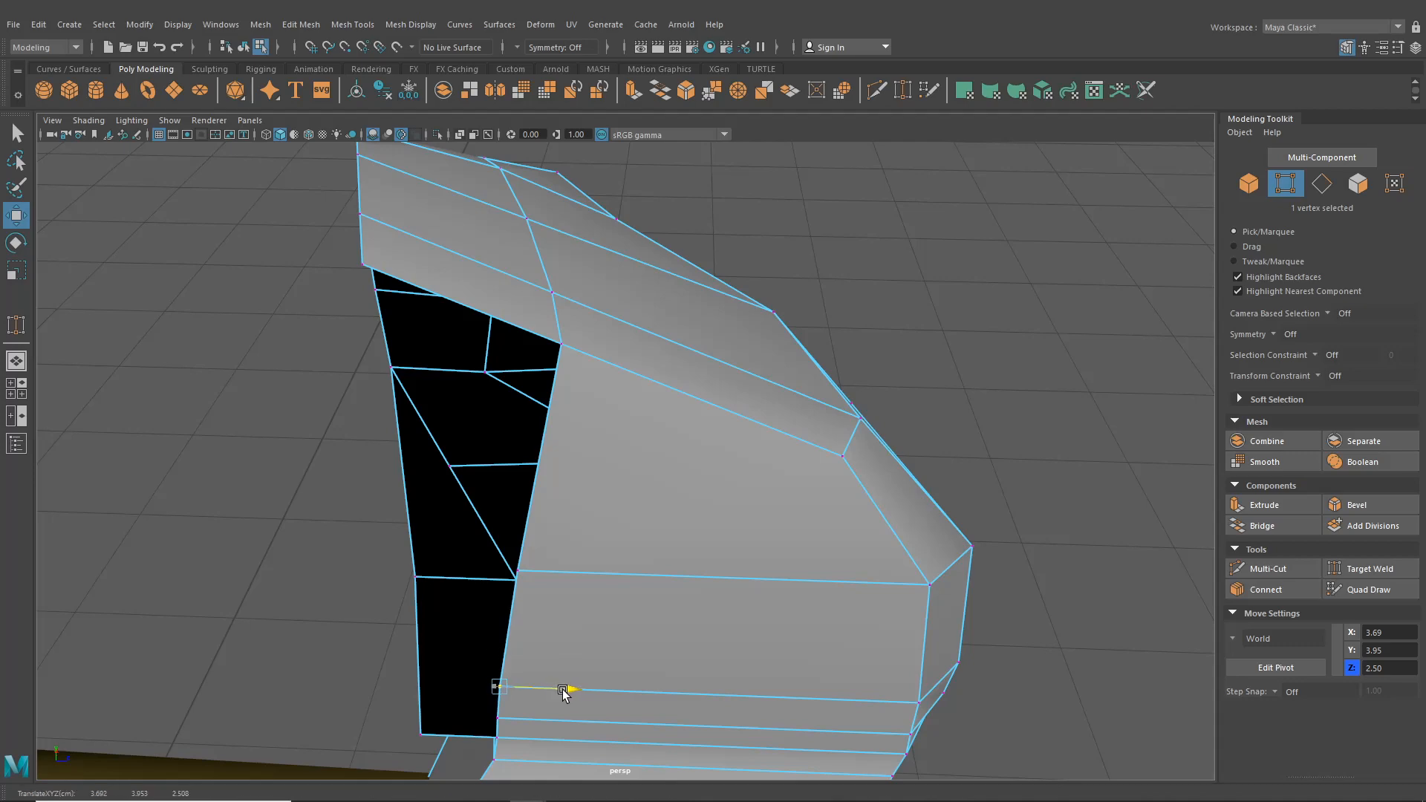
# - Extrude the side panel's four rear border edges toward the mirror opening to add a new strip of faces
pyautogui.keyDown('alt'); pyautogui.moveTo(605, 573); pyautogui.dragTo(592, 468); pyautogui.keyUp('alt')
pyautogui.moveTo(594, 370); pyautogui.dragTo(567, 364, button='right')
pyautogui.click(524, 640)
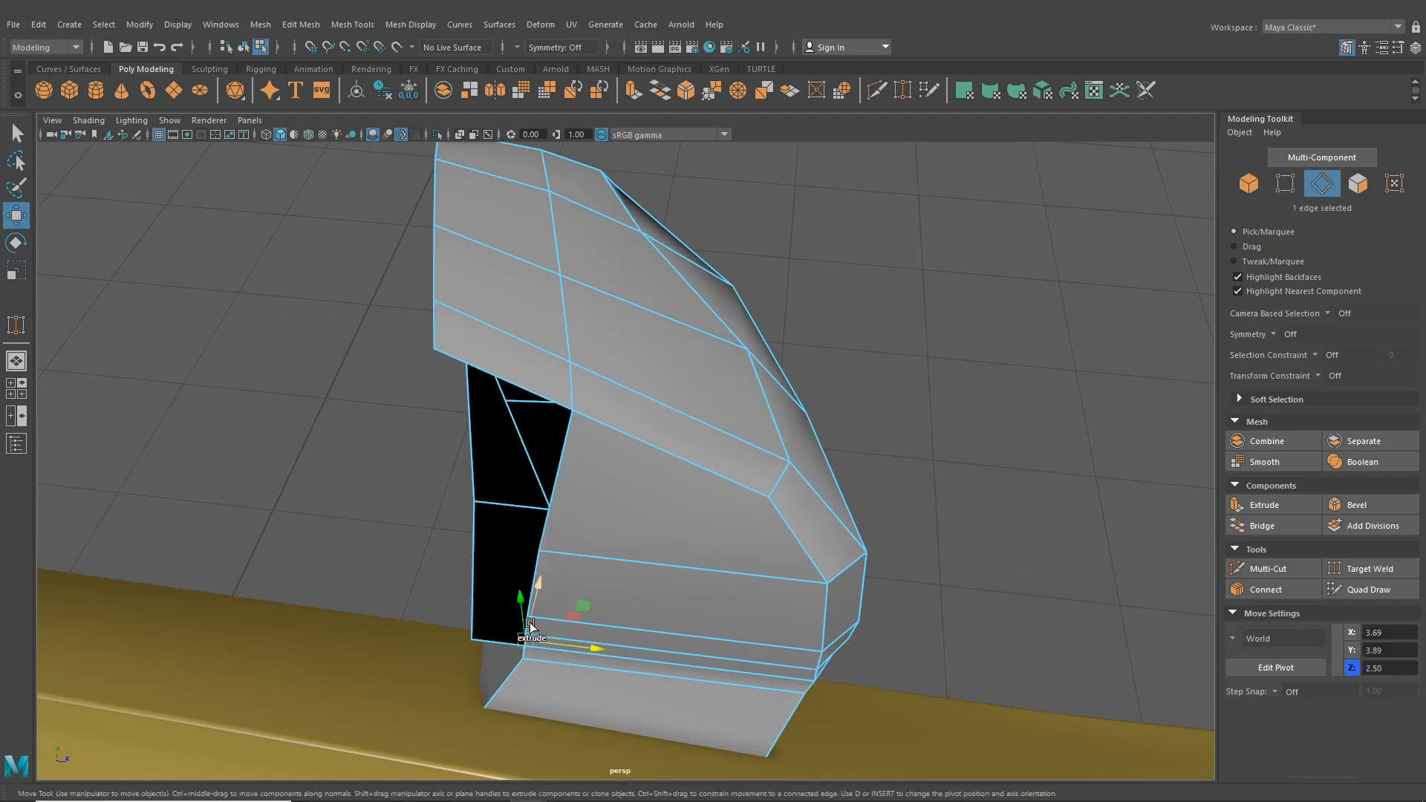
pyautogui.click(16, 134)
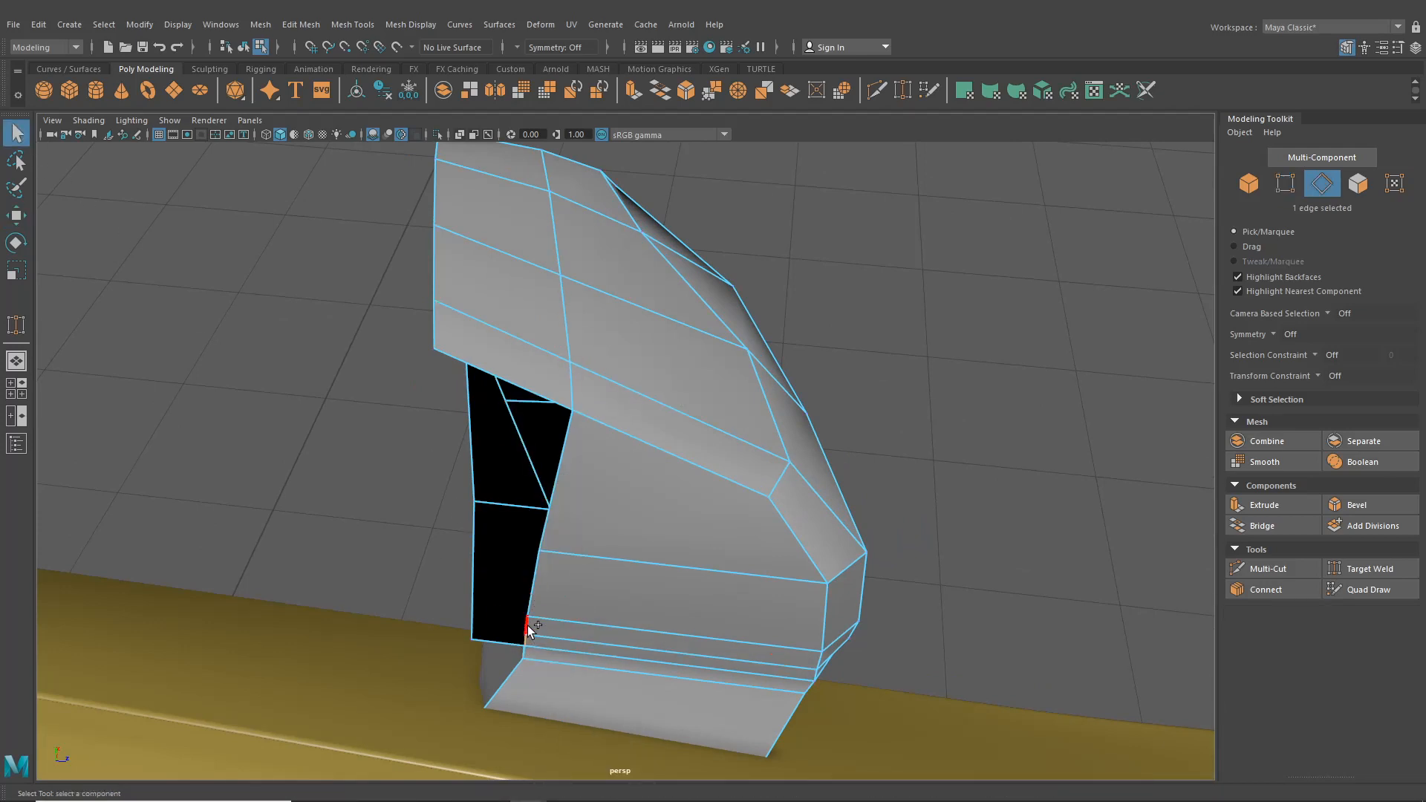
pyautogui.hotkey('ctrl', 'e')
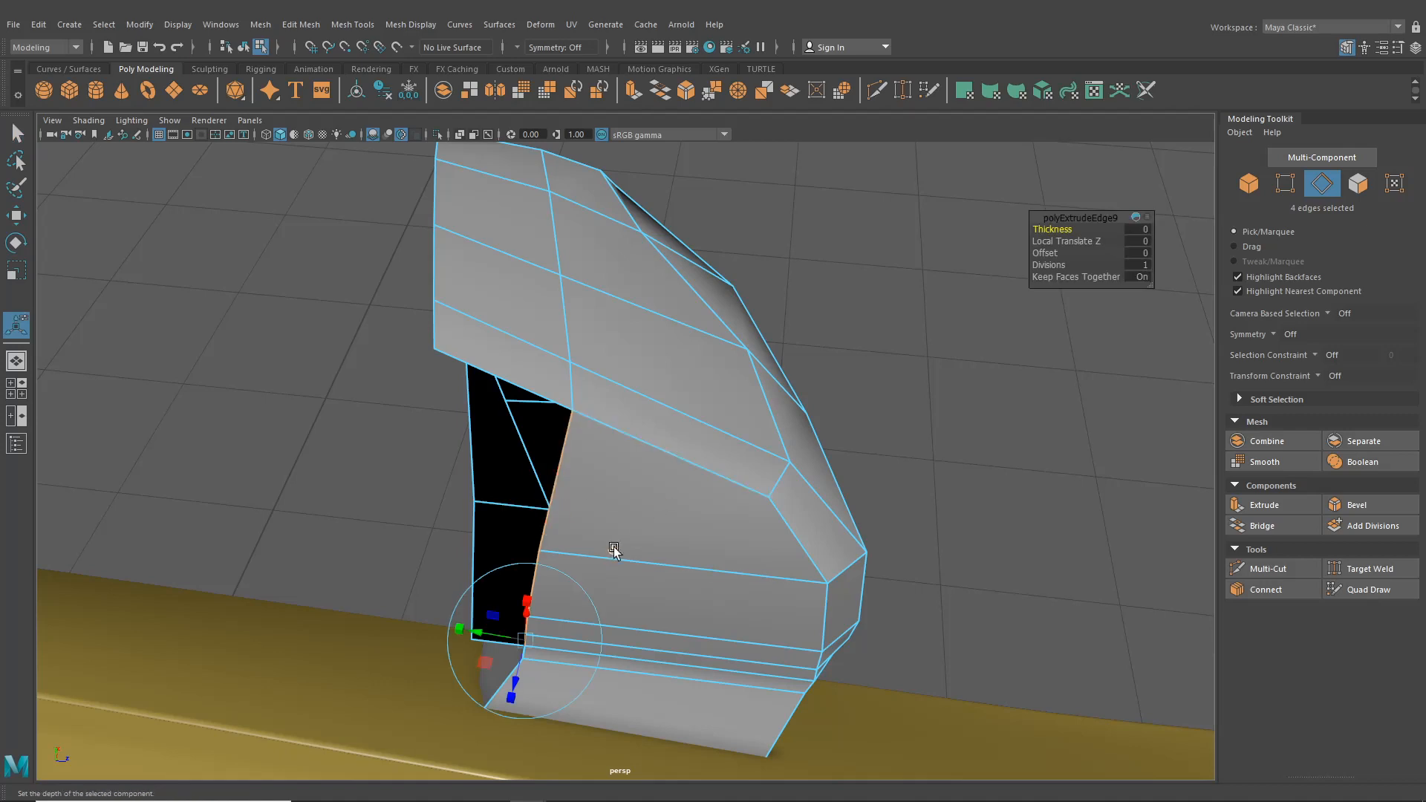
pyautogui.moveTo(604, 548); pyautogui.dragTo(814, 582)
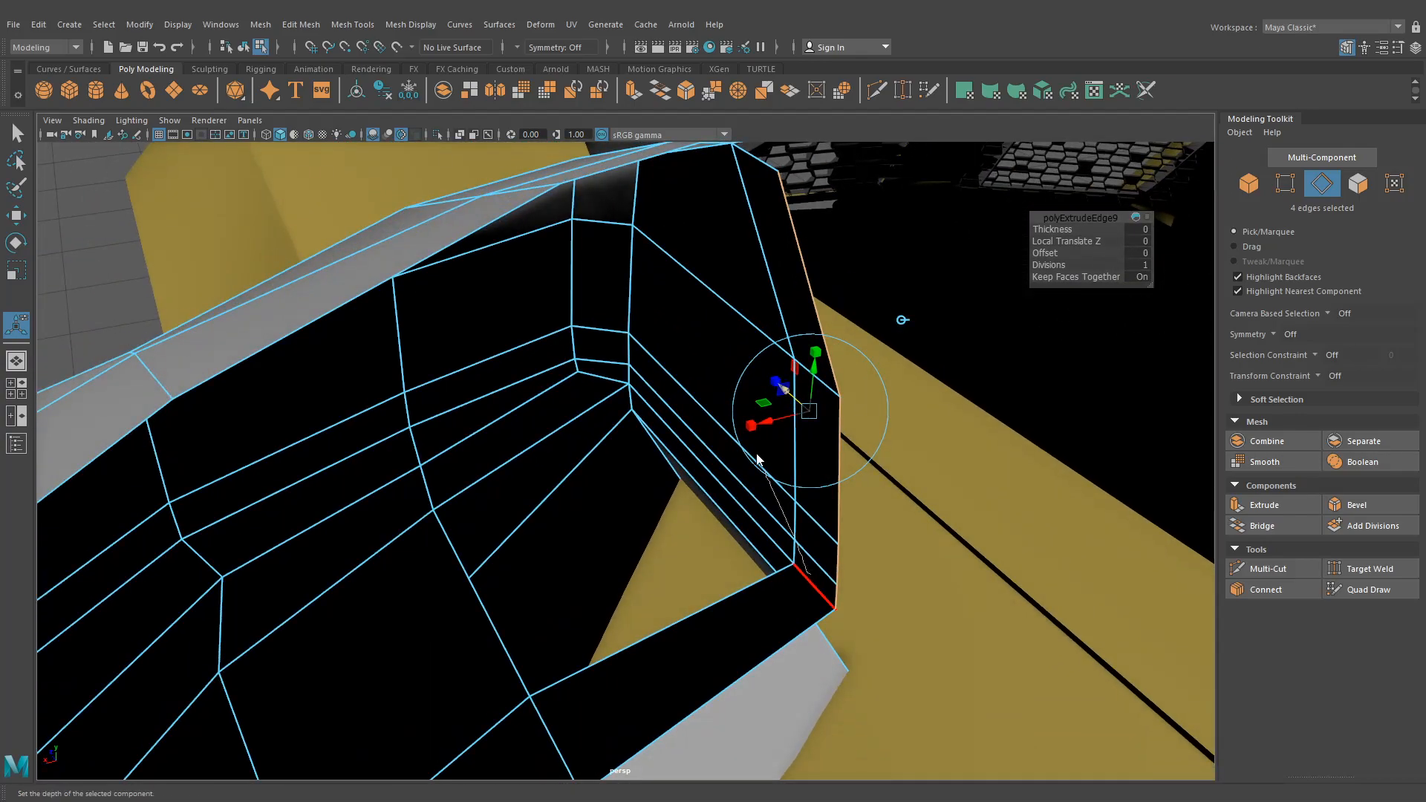
# - Merge the new strip's lower corner vertex with the adjacent vertex of the housing's bottom shell
pyautogui.moveTo(799, 380); pyautogui.dragTo(743, 377, button='right')
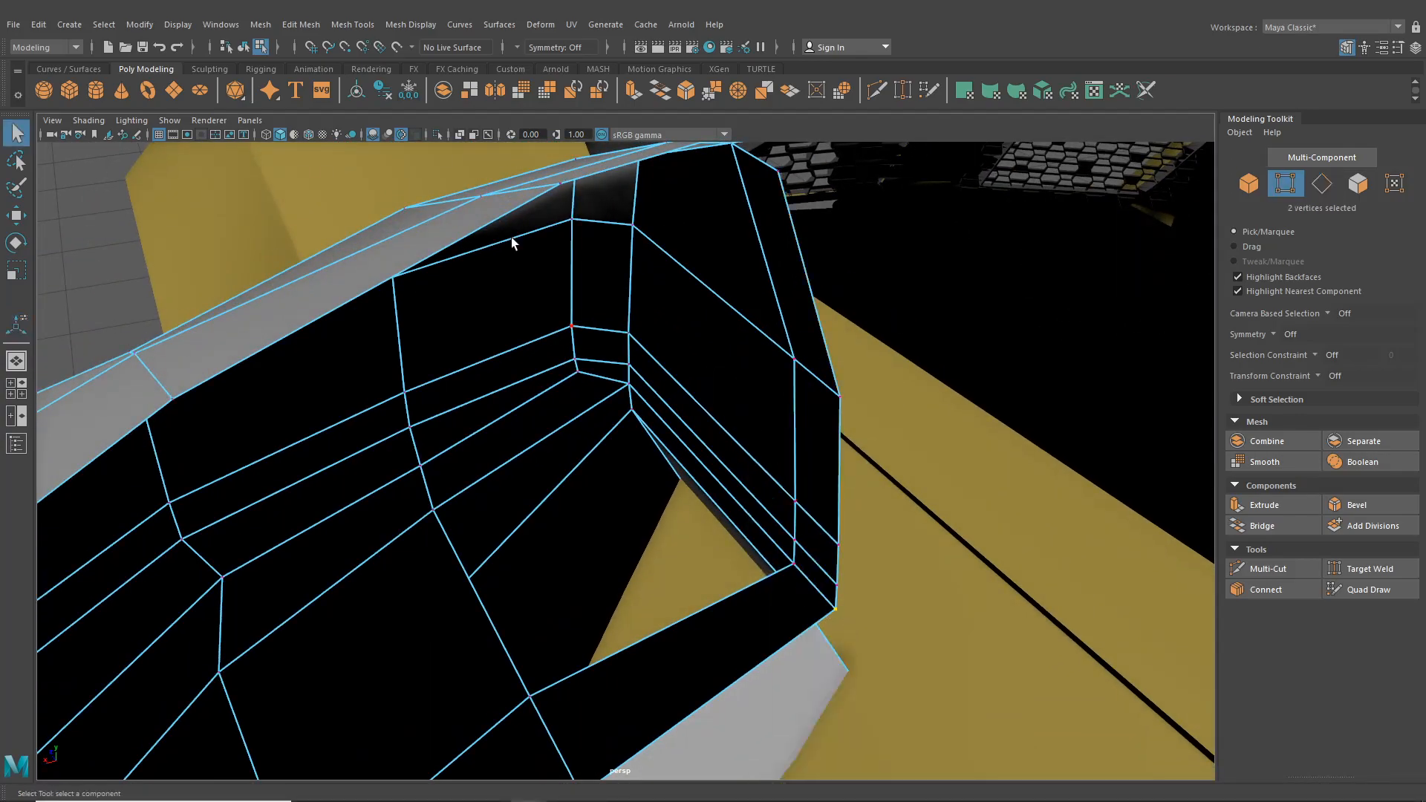
pyautogui.click(301, 24)
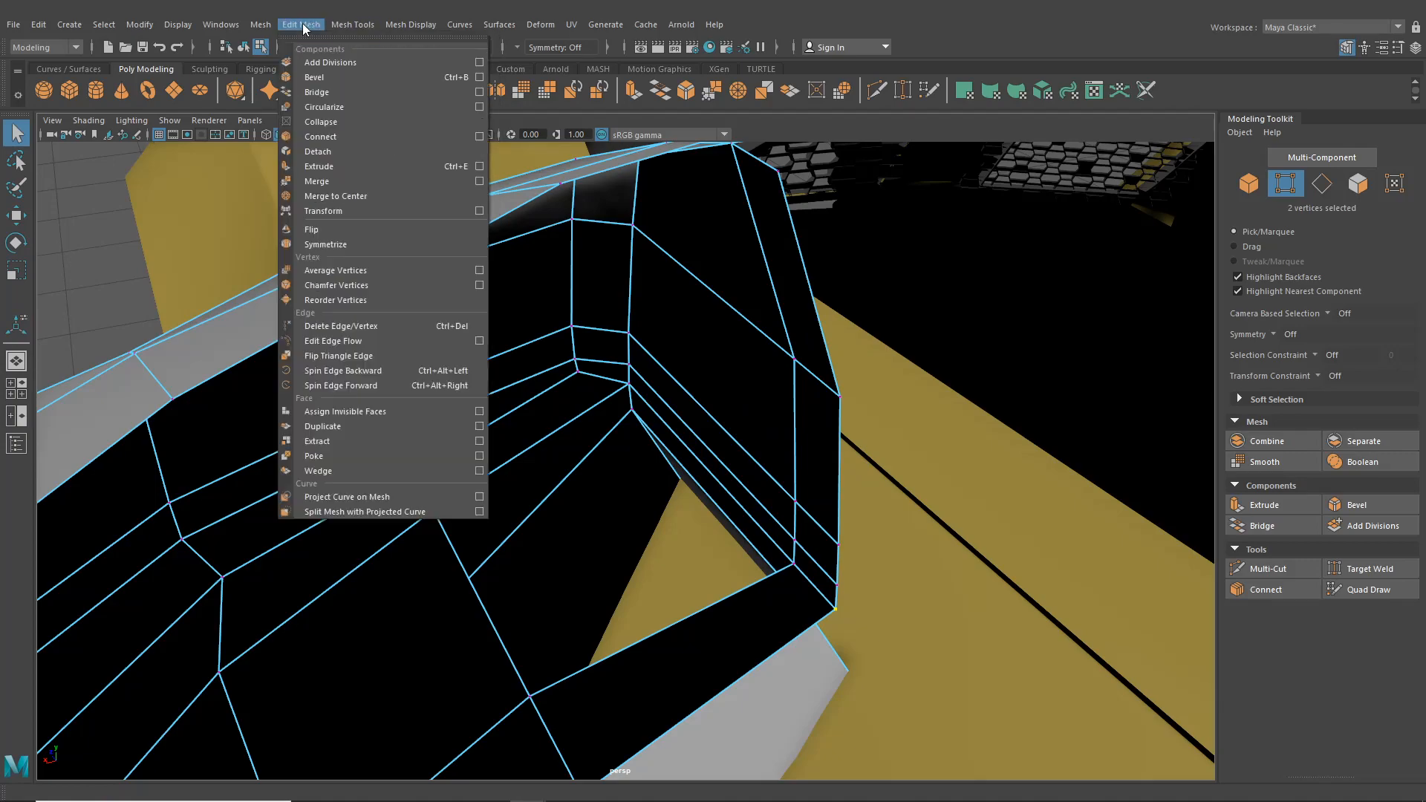
pyautogui.click(331, 187)
# - Move two vertices on the strip's outer edge along Z to line it up with the housing's opening
pyautogui.keyDown('alt'); pyautogui.moveTo(795, 500); pyautogui.dragTo(715, 503); pyautogui.keyUp('alt')
pyautogui.click(558, 551)
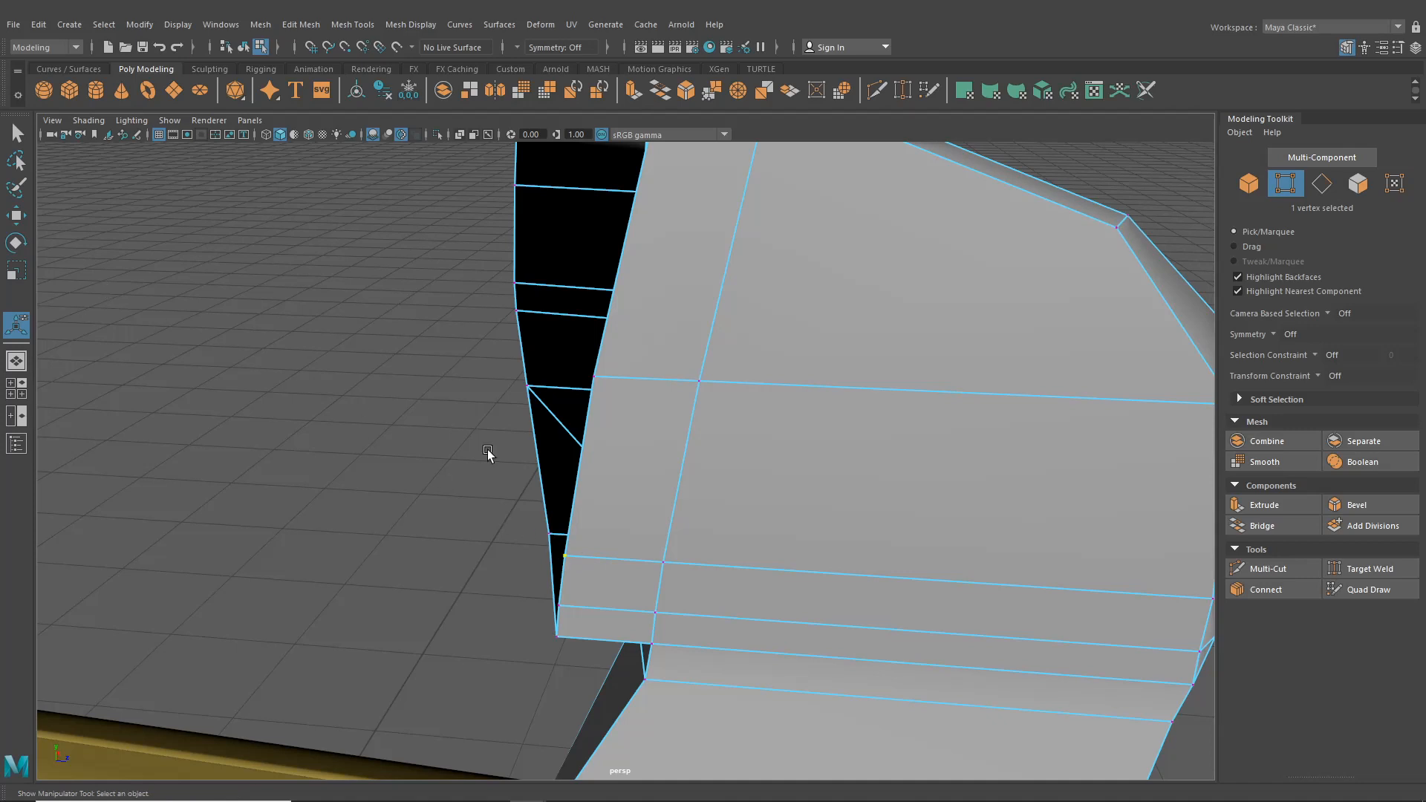
pyautogui.click(15, 221)
pyautogui.moveTo(621, 565); pyautogui.dragTo(617, 563)
pyautogui.click(602, 382)
pyautogui.moveTo(659, 380)
pyautogui.mouseDown()
pyautogui.moveTo(633, 379)
pyautogui.moveTo(644, 446)
pyautogui.moveTo(647, 369)
pyautogui.mouseUp()
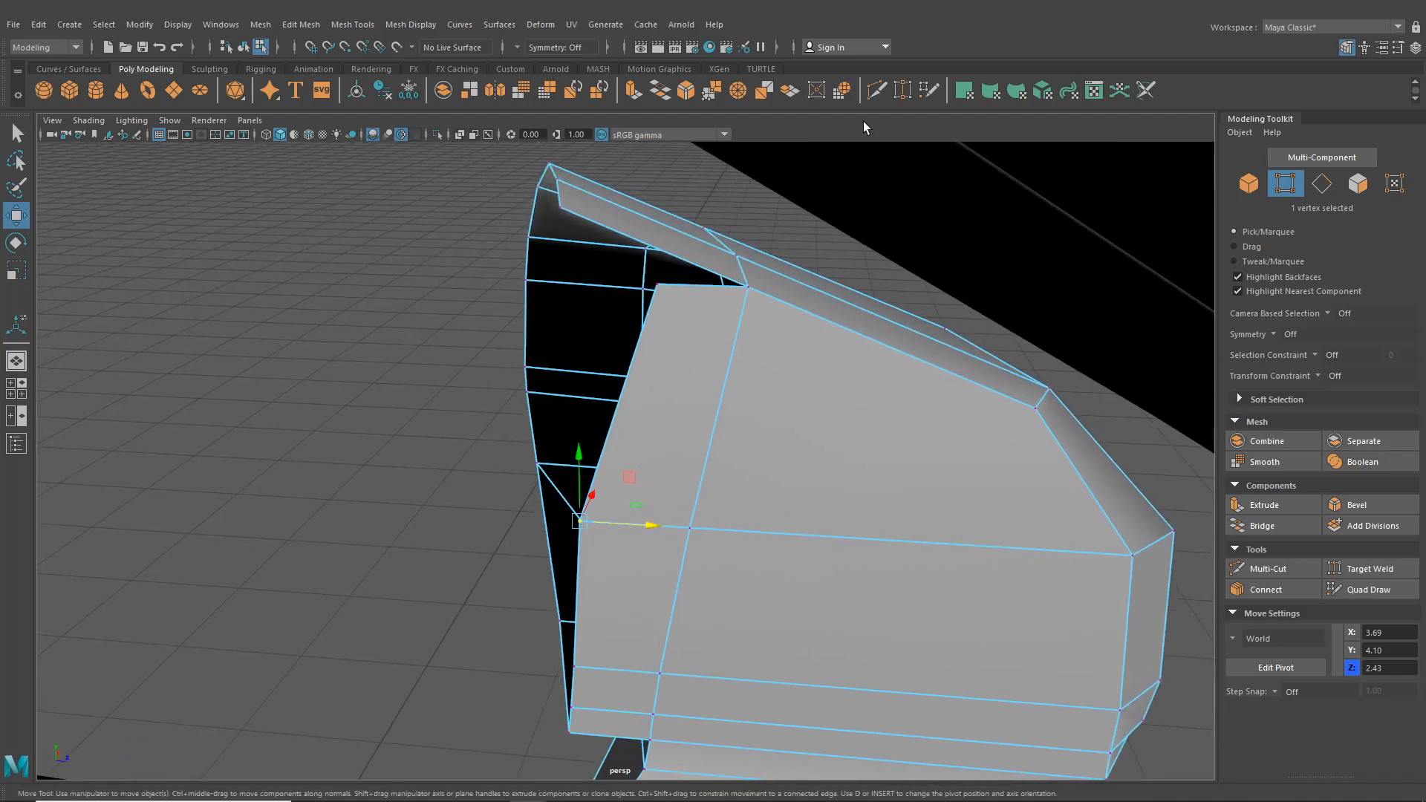
# - Weld the strip's top outer vertex to the top shell's lower rear corner, undoing the weld made with the wrong vertex
pyautogui.click(903, 91)
pyautogui.moveTo(604, 233); pyautogui.dragTo(559, 209)
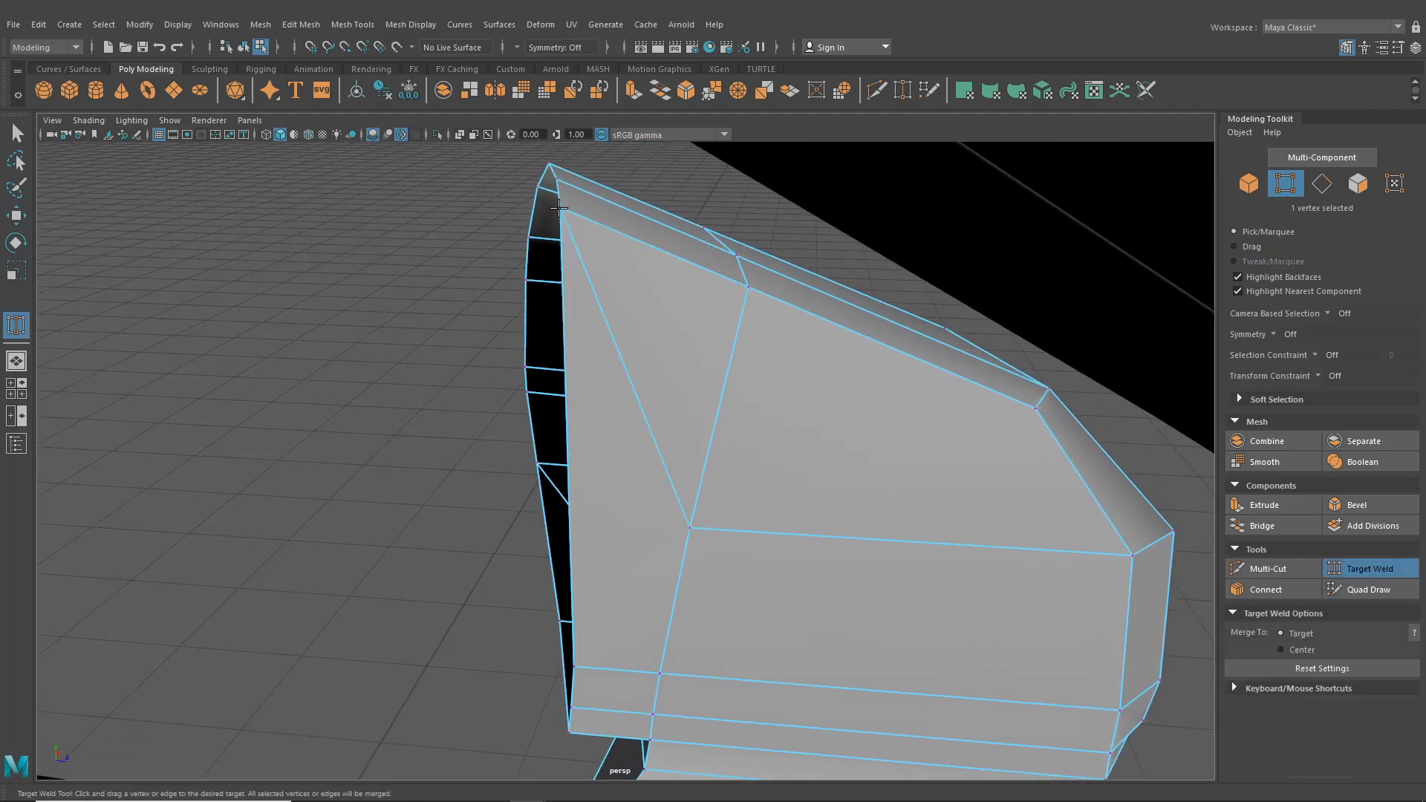
pyautogui.hotkey('ctrl', 'z')
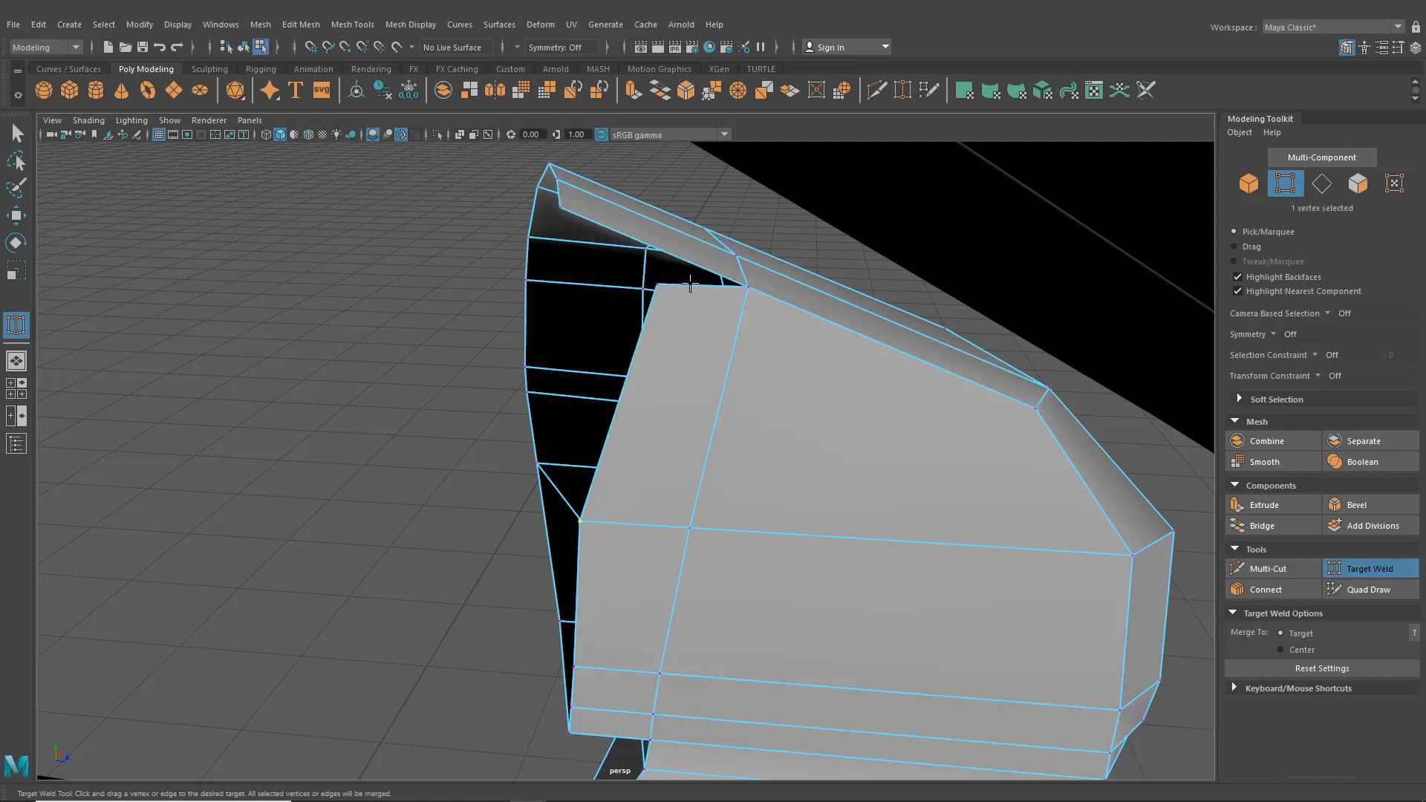
pyautogui.moveTo(568, 229); pyautogui.dragTo(545, 214)
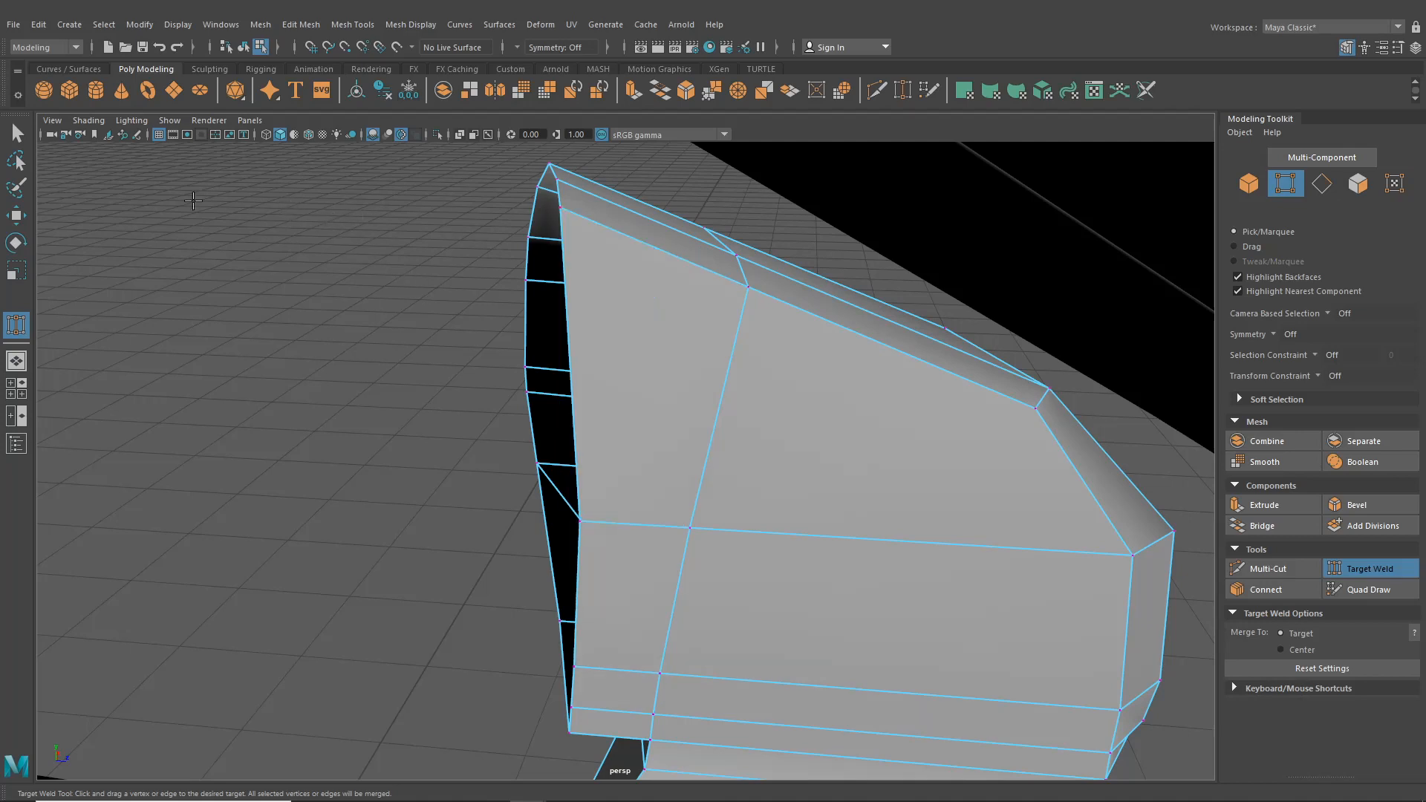
# - Fine-tune the strip's outer-edge vertices along Z so the opening's inner side curves evenly
pyautogui.press('w')
pyautogui.moveTo(643, 525); pyautogui.dragTo(631, 524)
pyautogui.keyDown('alt'); pyautogui.moveTo(633, 535); pyautogui.dragTo(682, 438, button='middle'); pyautogui.keyUp('alt')
pyautogui.click(633, 556)
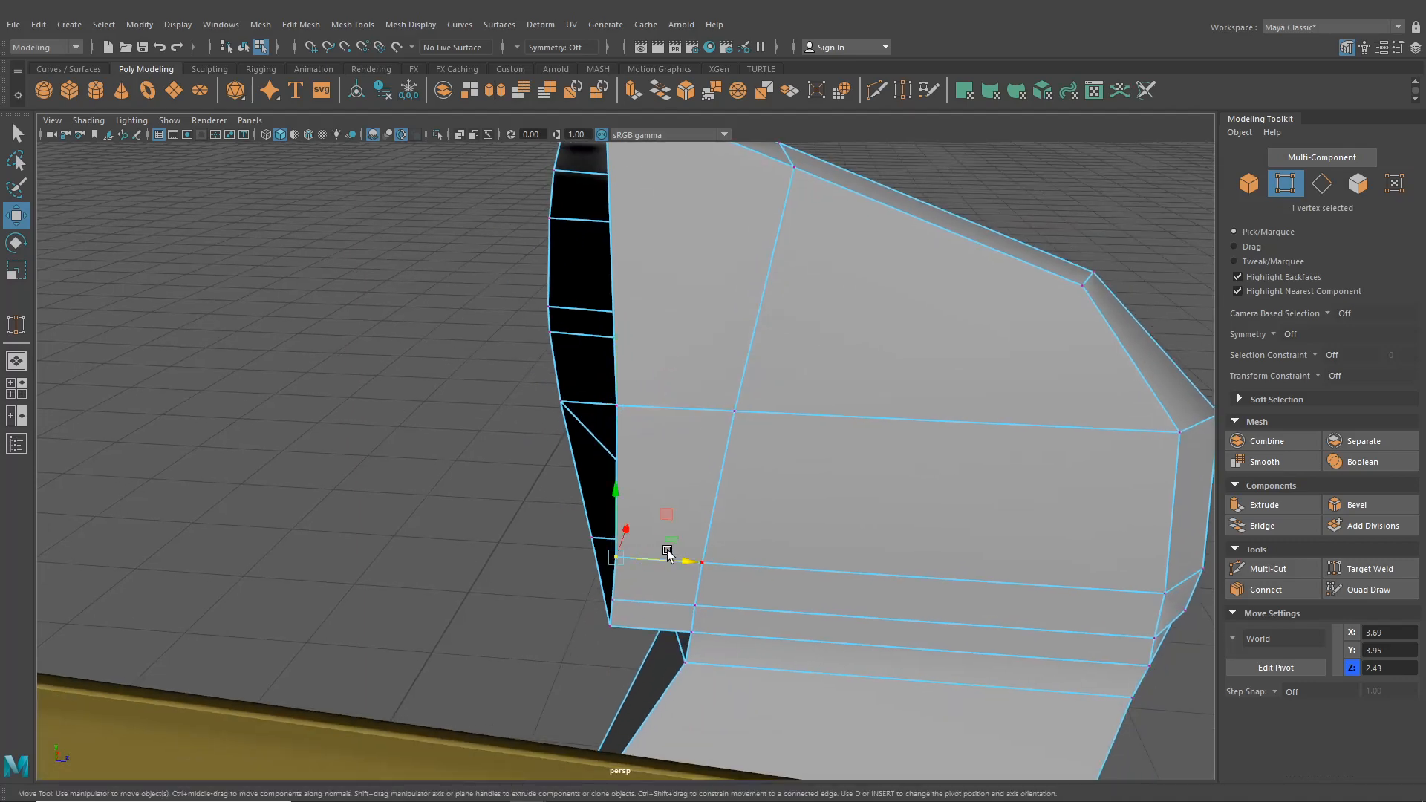
# - Return to object mode, deselect the mirror and examine its overall shape against the car body
pyautogui.keyDown('alt'); pyautogui.moveTo(633, 556); pyautogui.dragTo(865, 466); pyautogui.keyUp('alt')
pyautogui.click(246, 47)
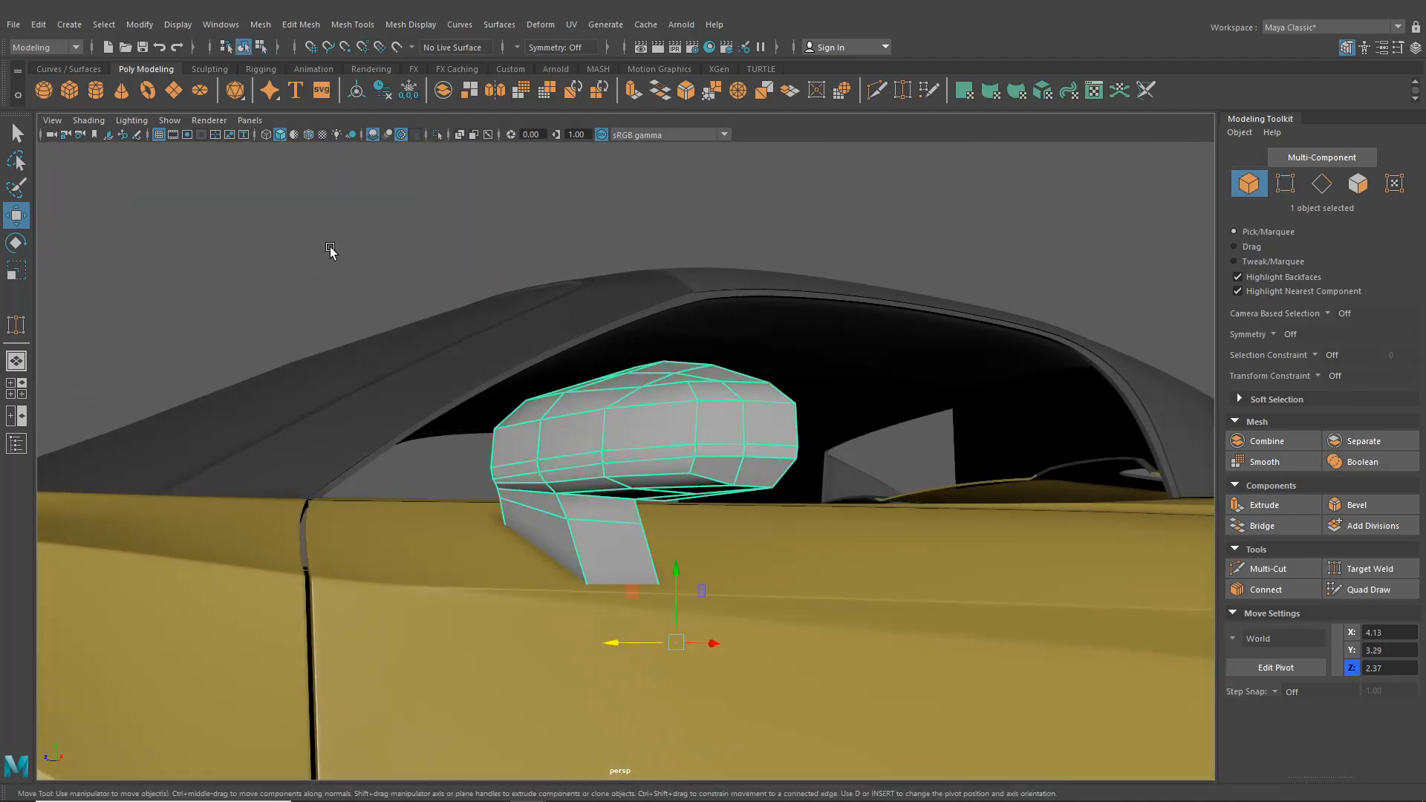
pyautogui.click(331, 252)
pyautogui.scroll(5, 495, 373)
pyautogui.keyDown('alt'); pyautogui.moveTo(495, 373); pyautogui.dragTo(404, 375); pyautogui.keyUp('alt')
# - Extrude the border edge loop around the mirror opening and scale it inward to form a narrow rim
pyautogui.click(644, 412)
pyautogui.rightClick(412, 309)
pyautogui.moveTo(431, 347); pyautogui.dragTo(431, 308, button='right')
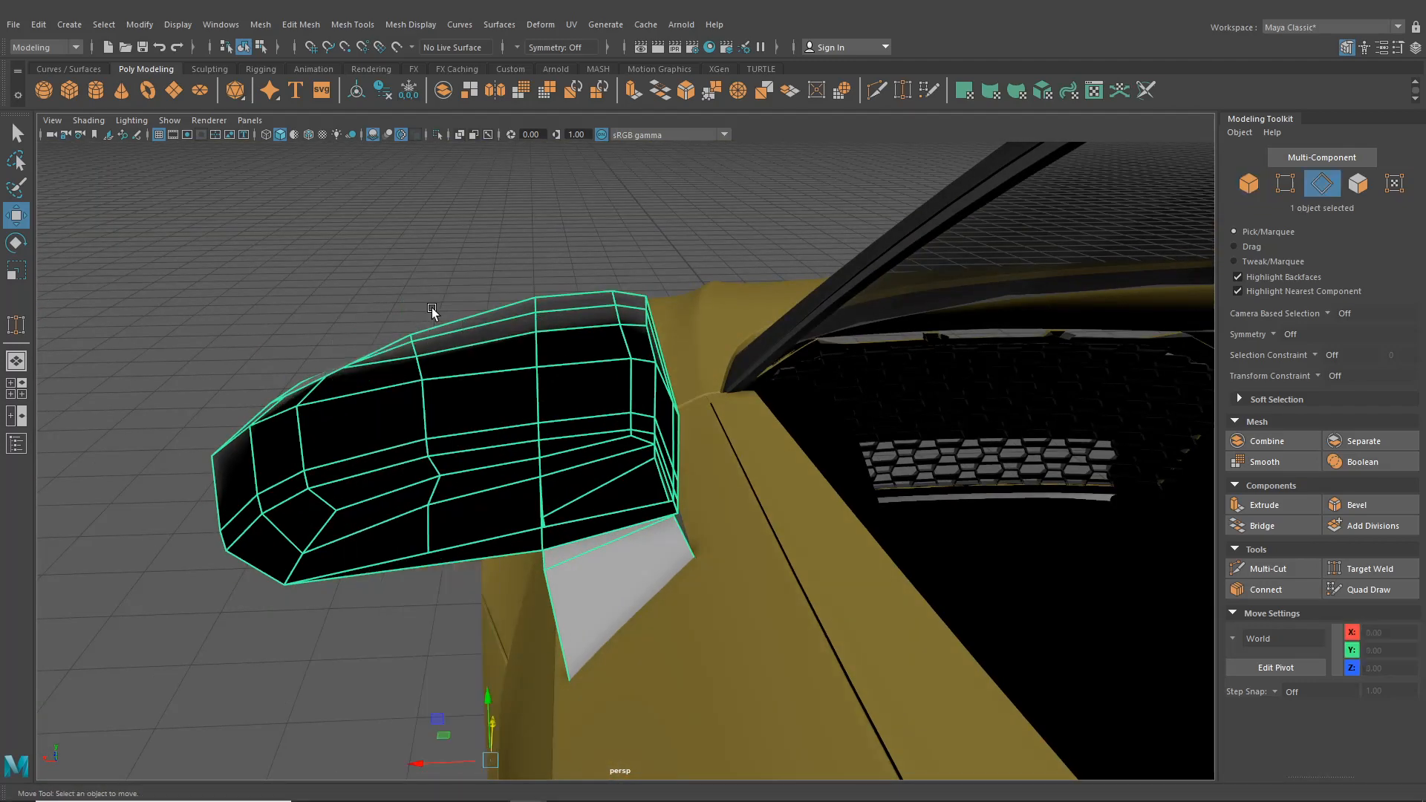
pyautogui.keyDown('alt'); pyautogui.moveTo(454, 312); pyautogui.dragTo(529, 386); pyautogui.keyUp('alt')
pyautogui.doubleClick(551, 340)
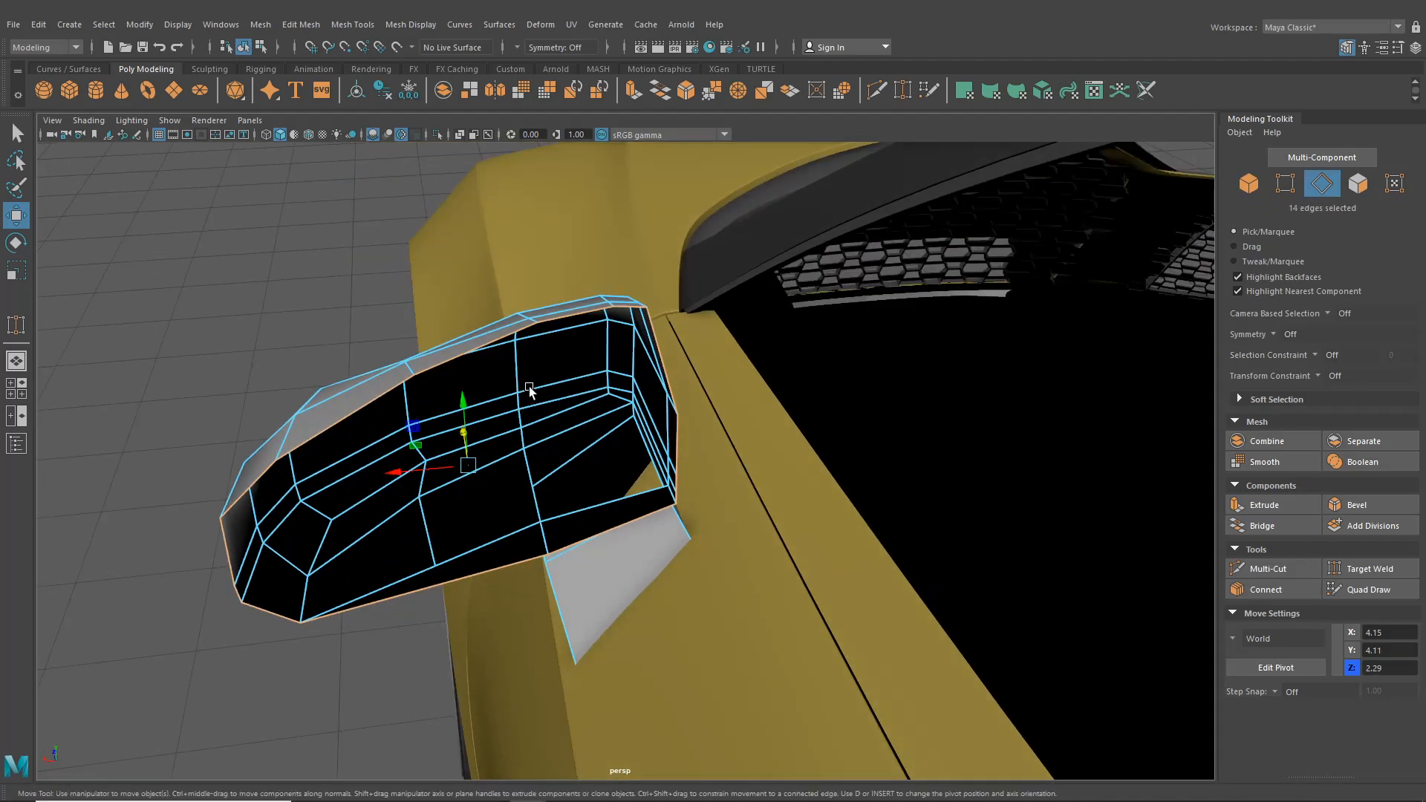
pyautogui.hotkey('ctrl', 'e')
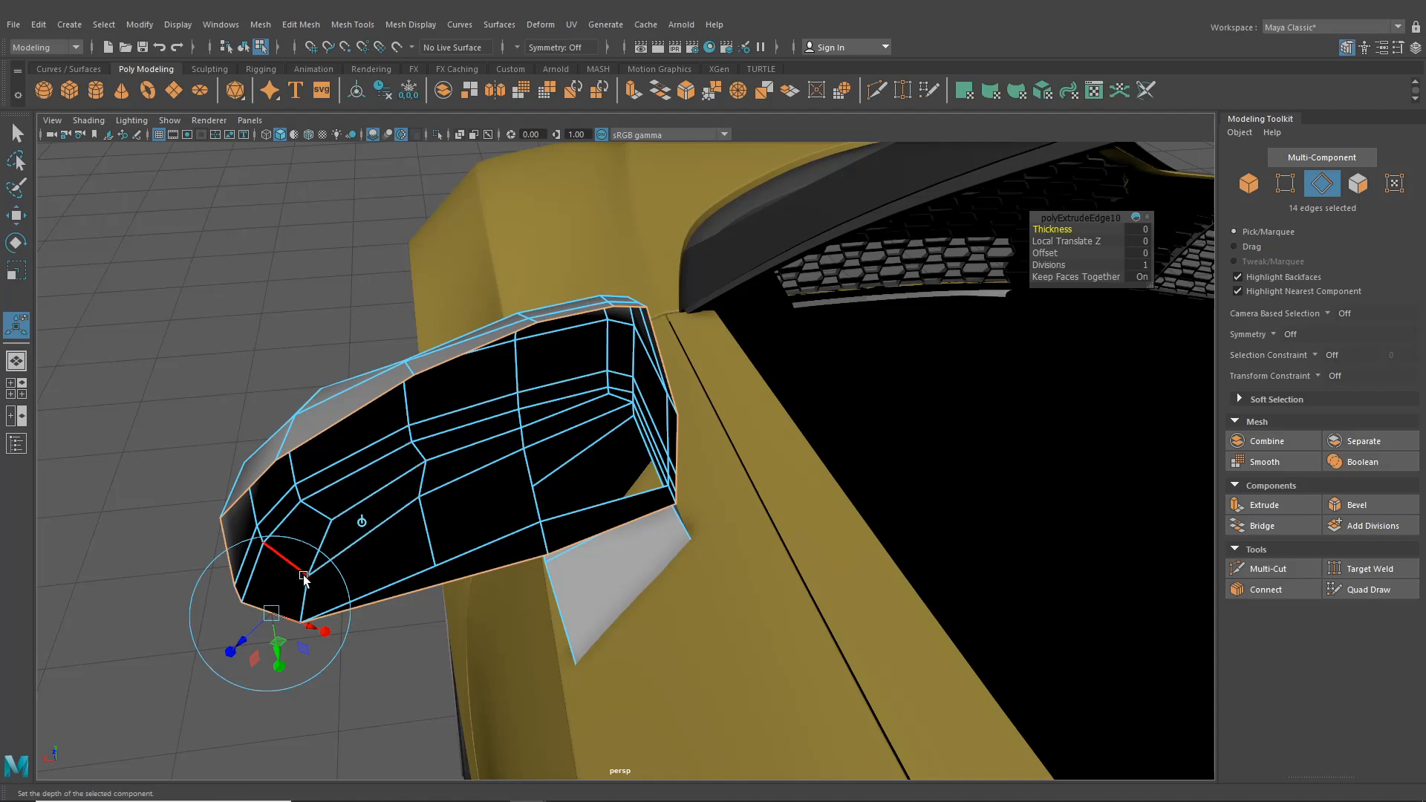
pyautogui.click(362, 521)
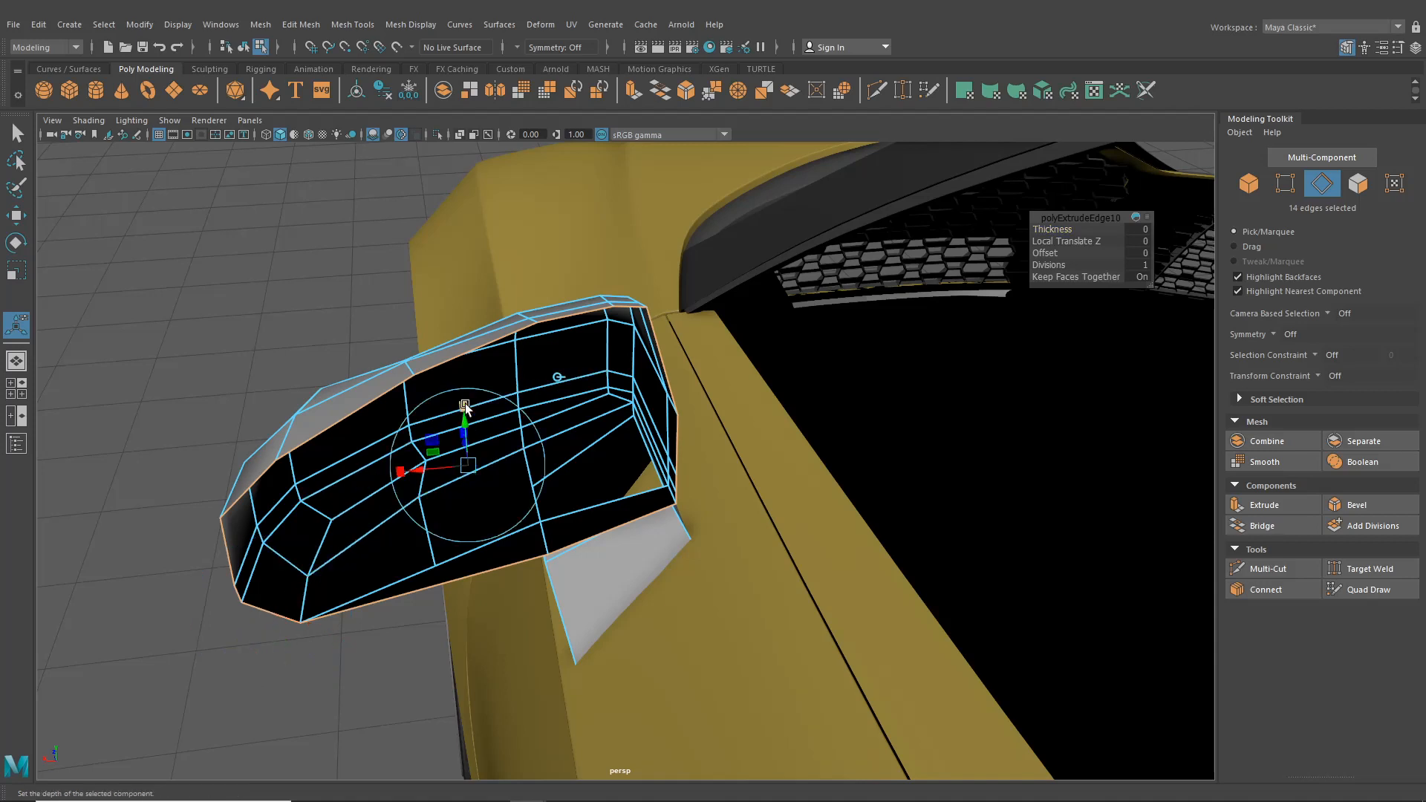
pyautogui.moveTo(469, 479); pyautogui.dragTo(456, 448)
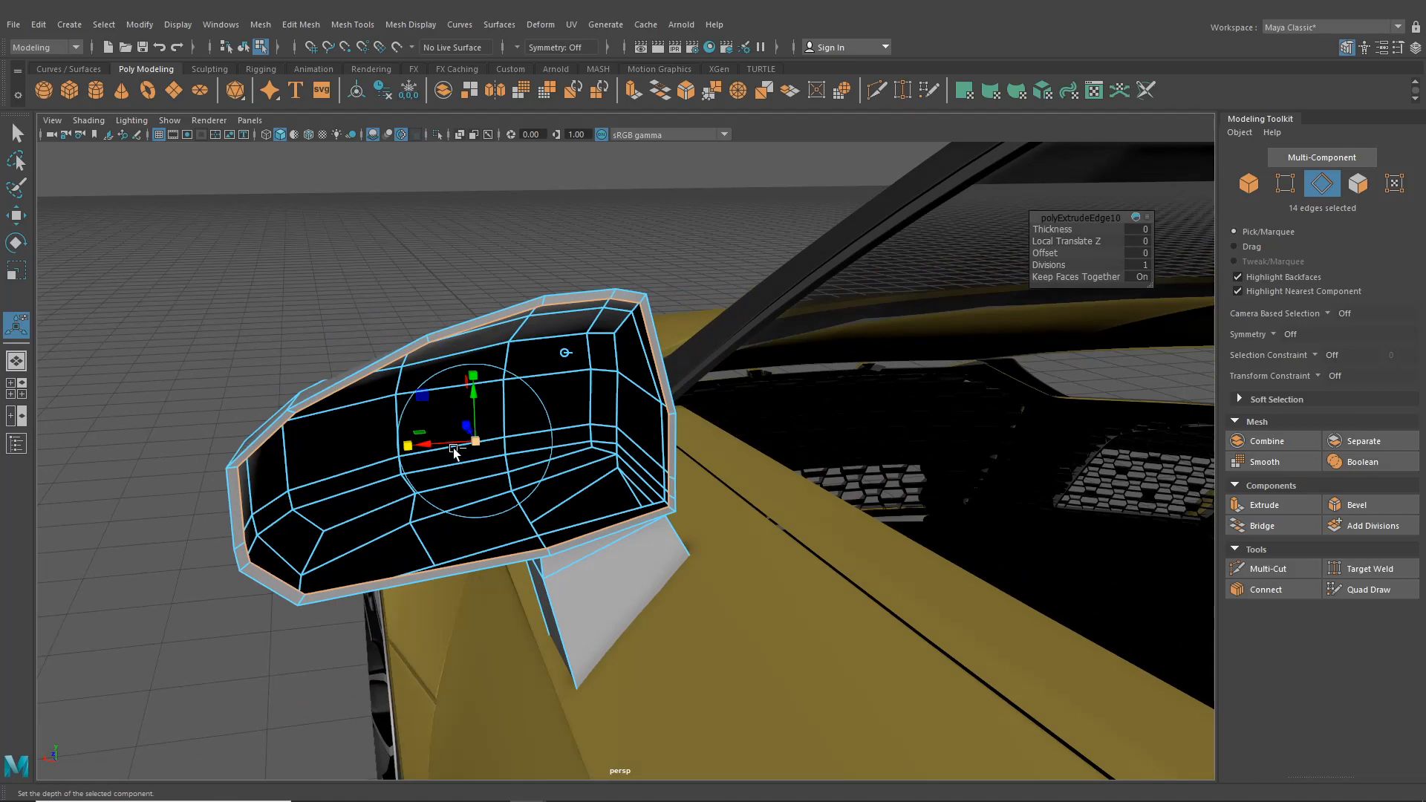
# - Extrude the rim's inner border loop again, pushing it back into the housing and adjusting its scale
pyautogui.hotkey('ctrl', 'e')
pyautogui.keyDown('alt'); pyautogui.moveTo(368, 492); pyautogui.dragTo(471, 344); pyautogui.keyUp('alt')
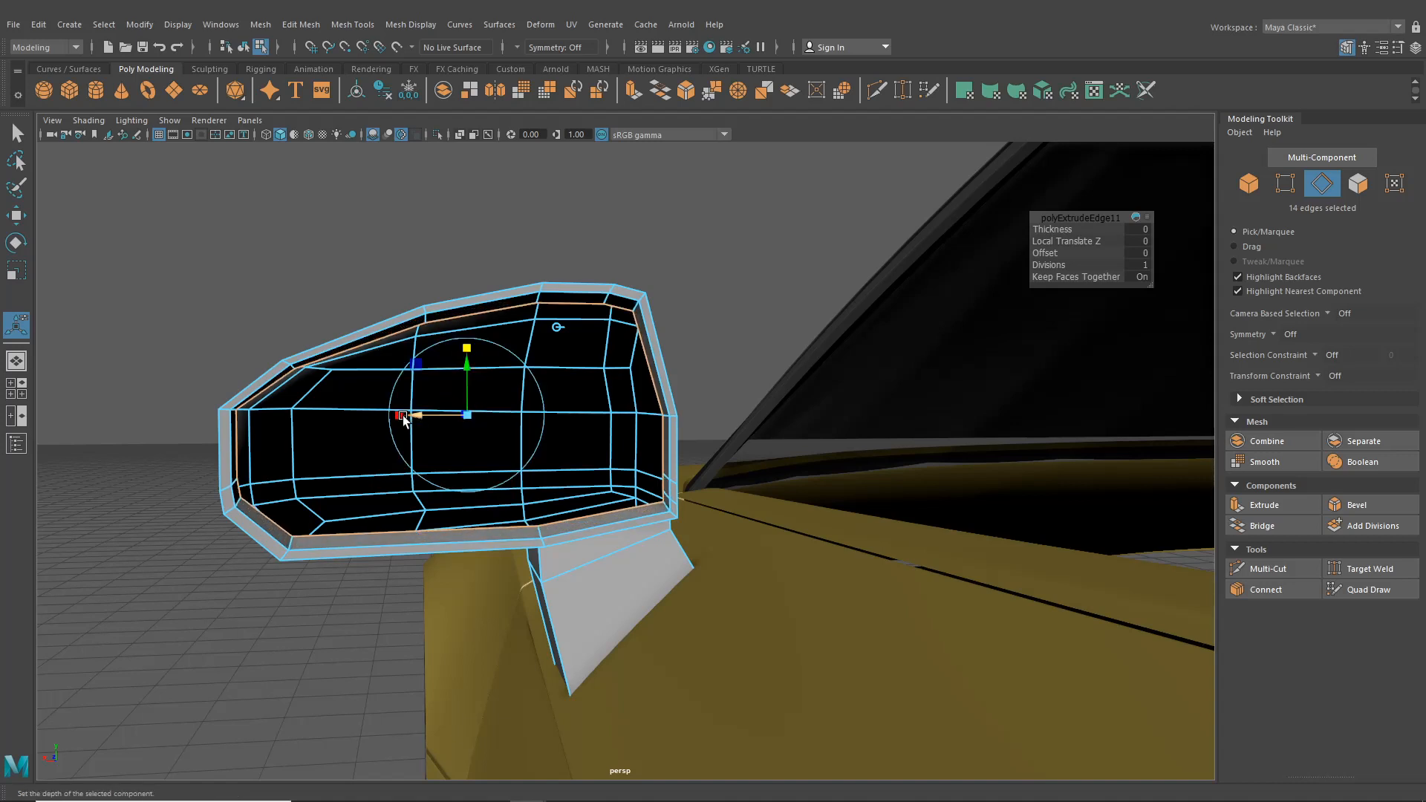
pyautogui.moveTo(402, 418); pyautogui.dragTo(481, 471)
# - Fill the hole inside the recessed border loop to create the mirror glass face
pyautogui.click(262, 26)
pyautogui.moveTo(294, 26)
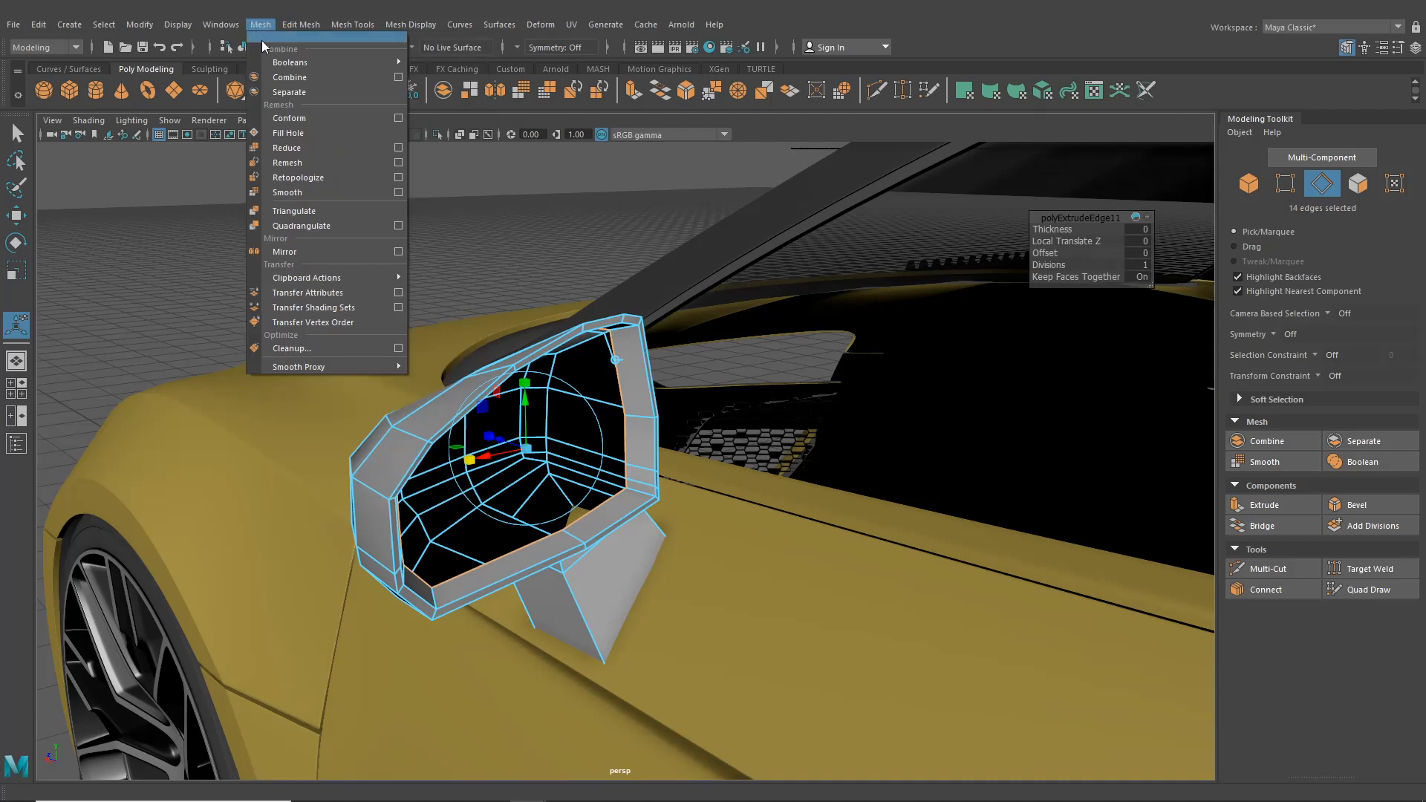
pyautogui.click(301, 136)
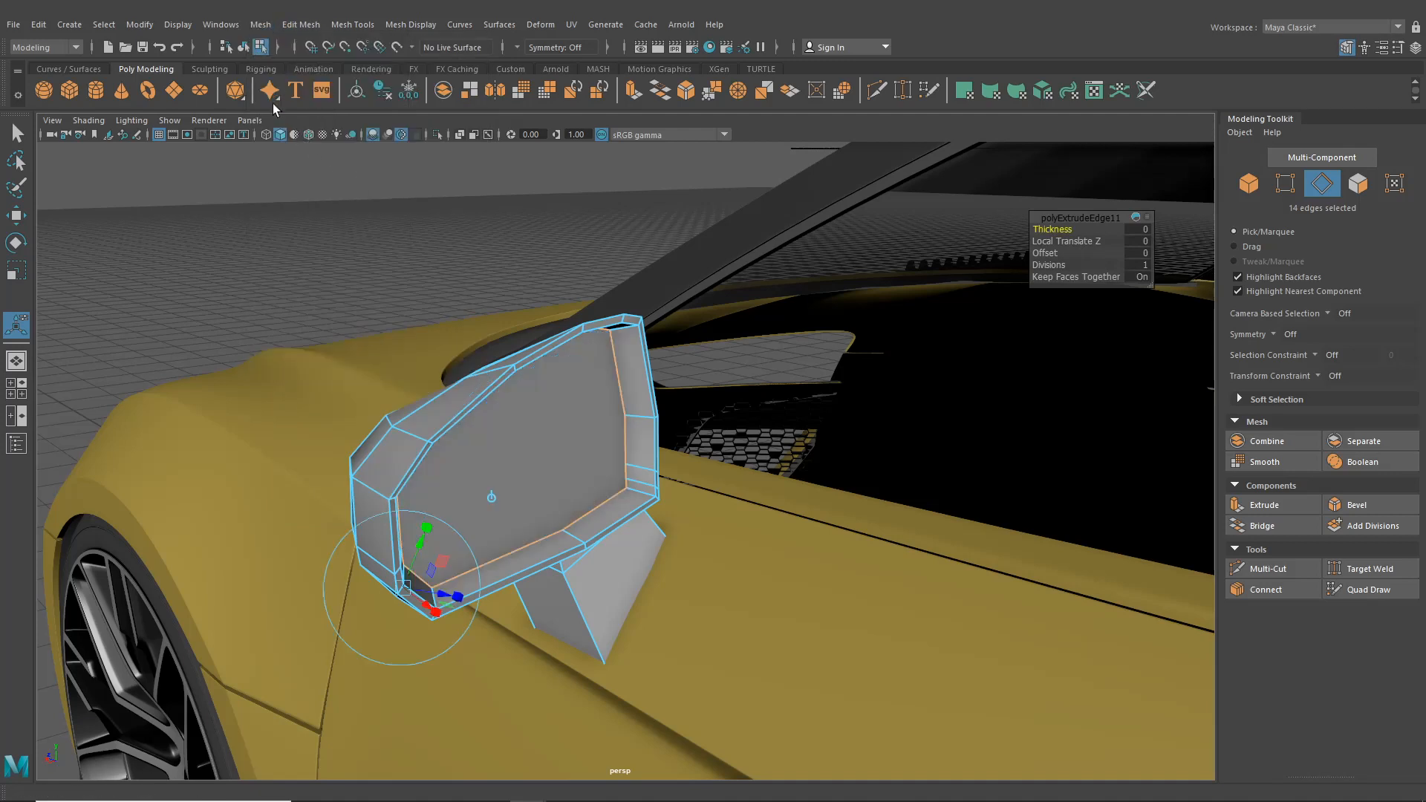
# - Select the mirror's glass face, extract it into a separate piece and return to object mode
pyautogui.click(242, 49)
pyautogui.click(245, 255)
pyautogui.moveTo(526, 447); pyautogui.dragTo(529, 422, button='right')
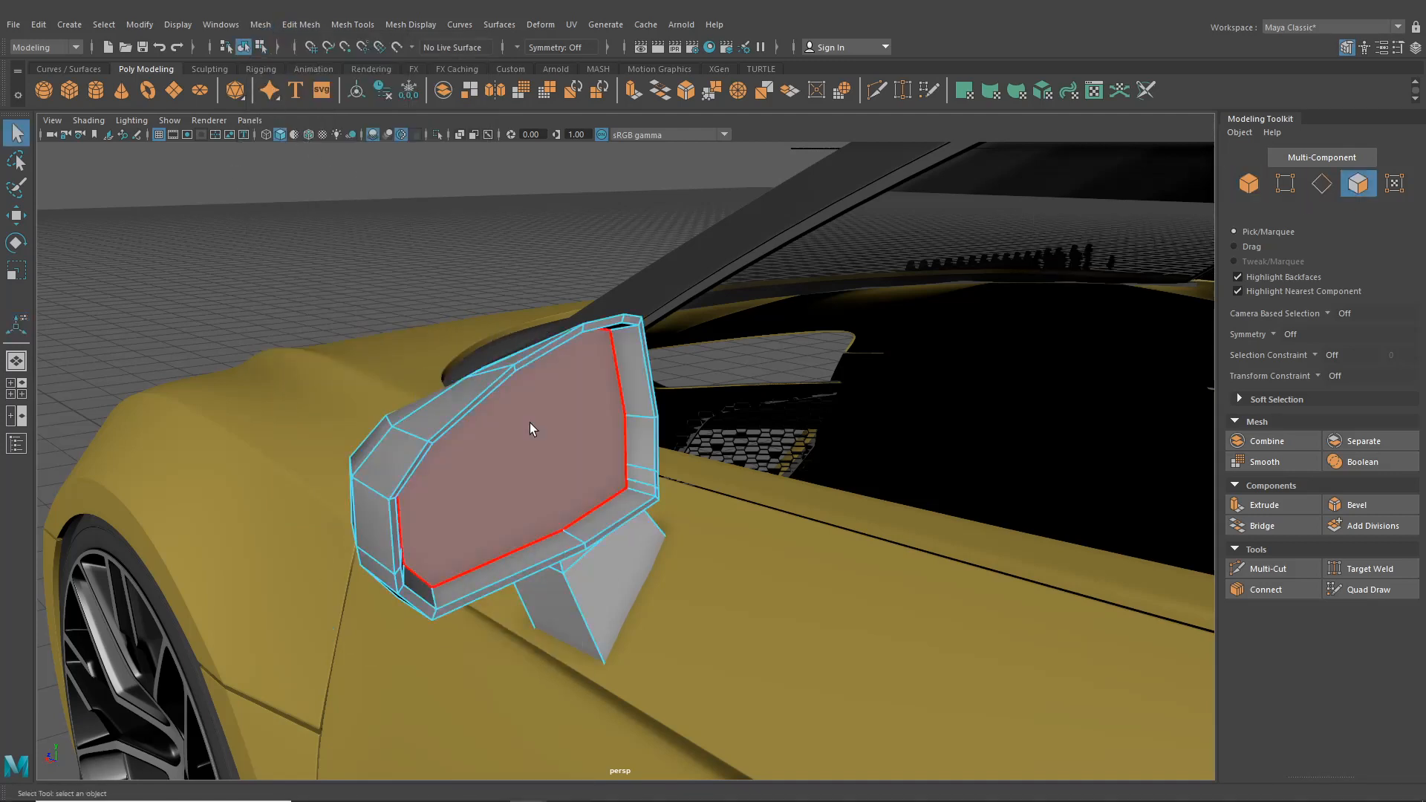
pyautogui.click(529, 422)
pyautogui.click(261, 24)
pyautogui.moveTo(301, 25)
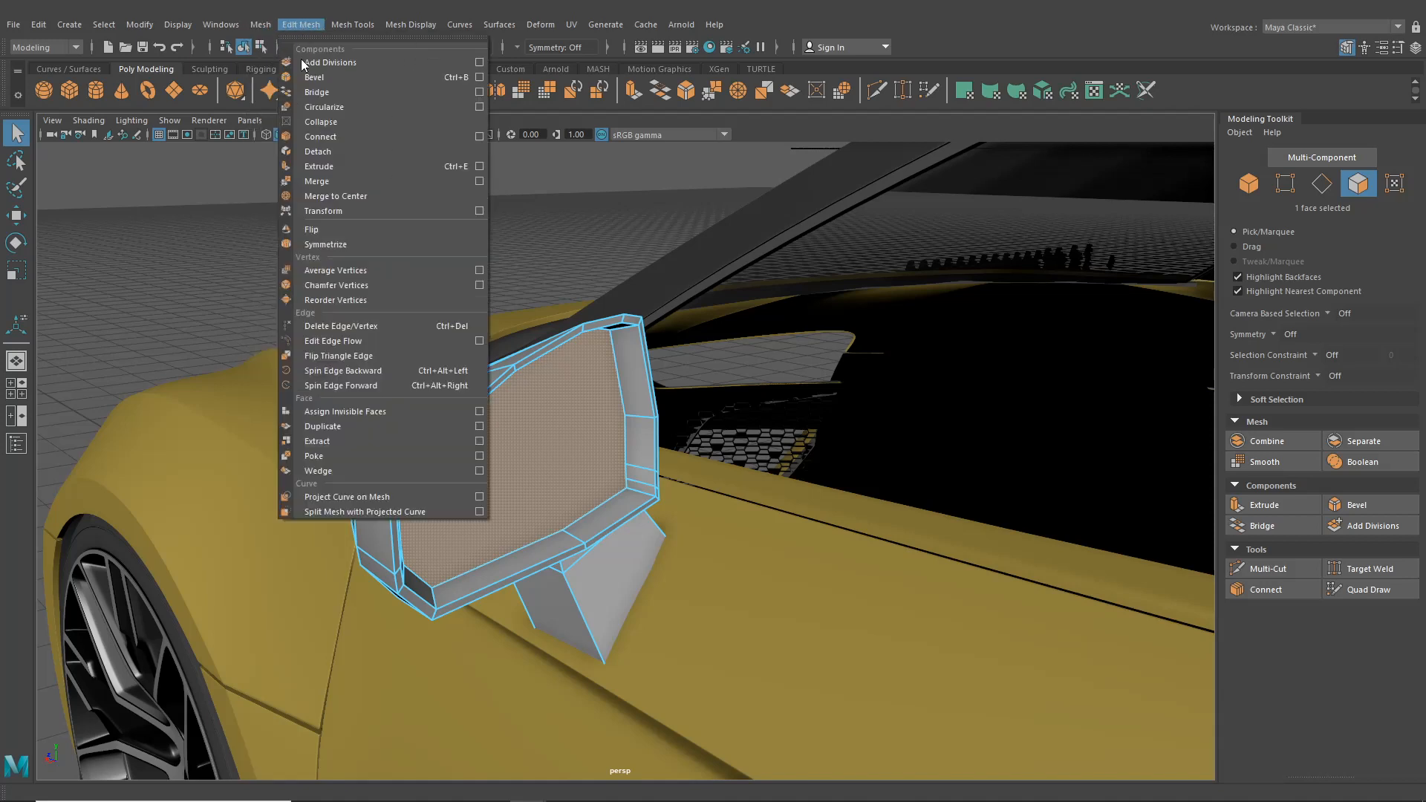
pyautogui.click(346, 437)
pyautogui.click(244, 47)
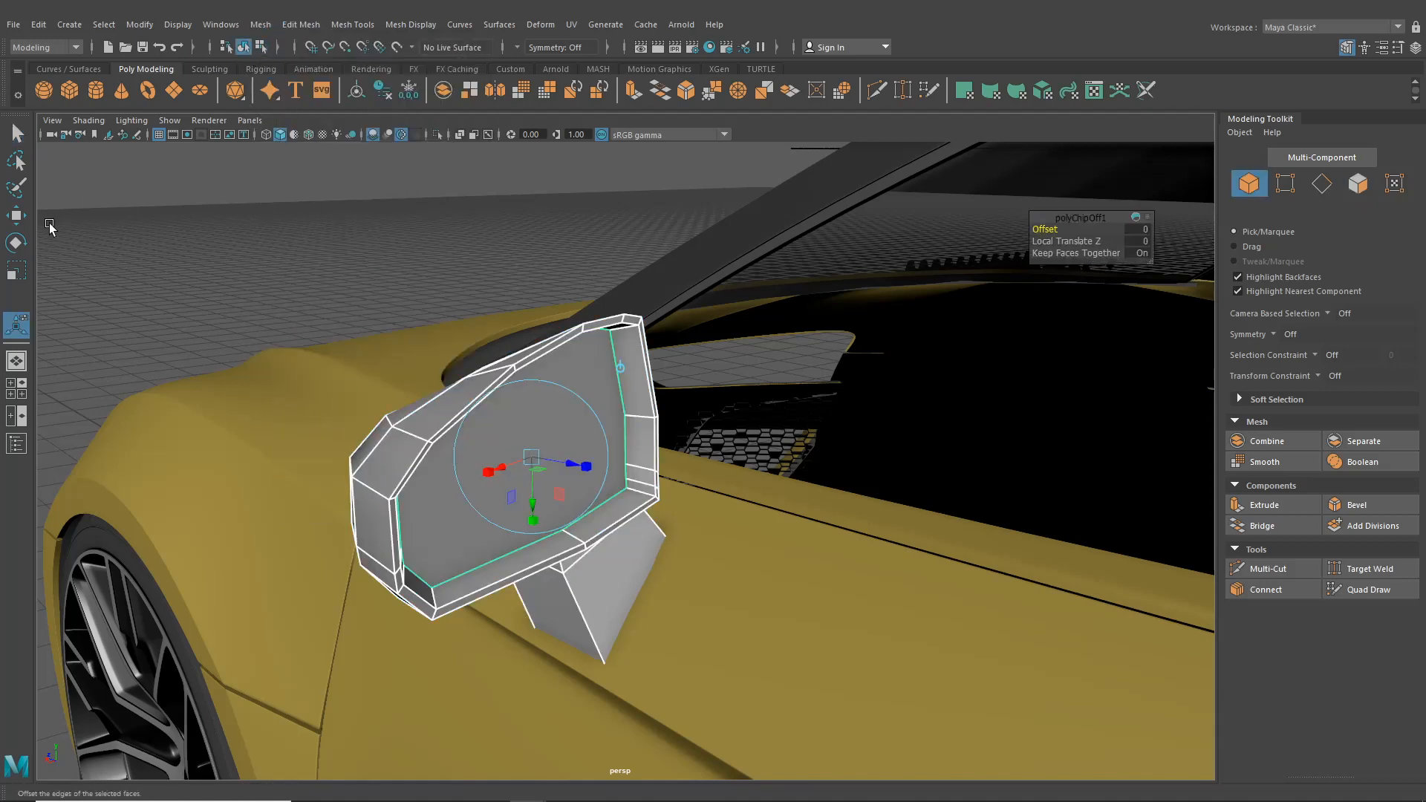
# - Select the extracted mirror glass and center its pivot
pyautogui.click(15, 217)
pyautogui.click(463, 446)
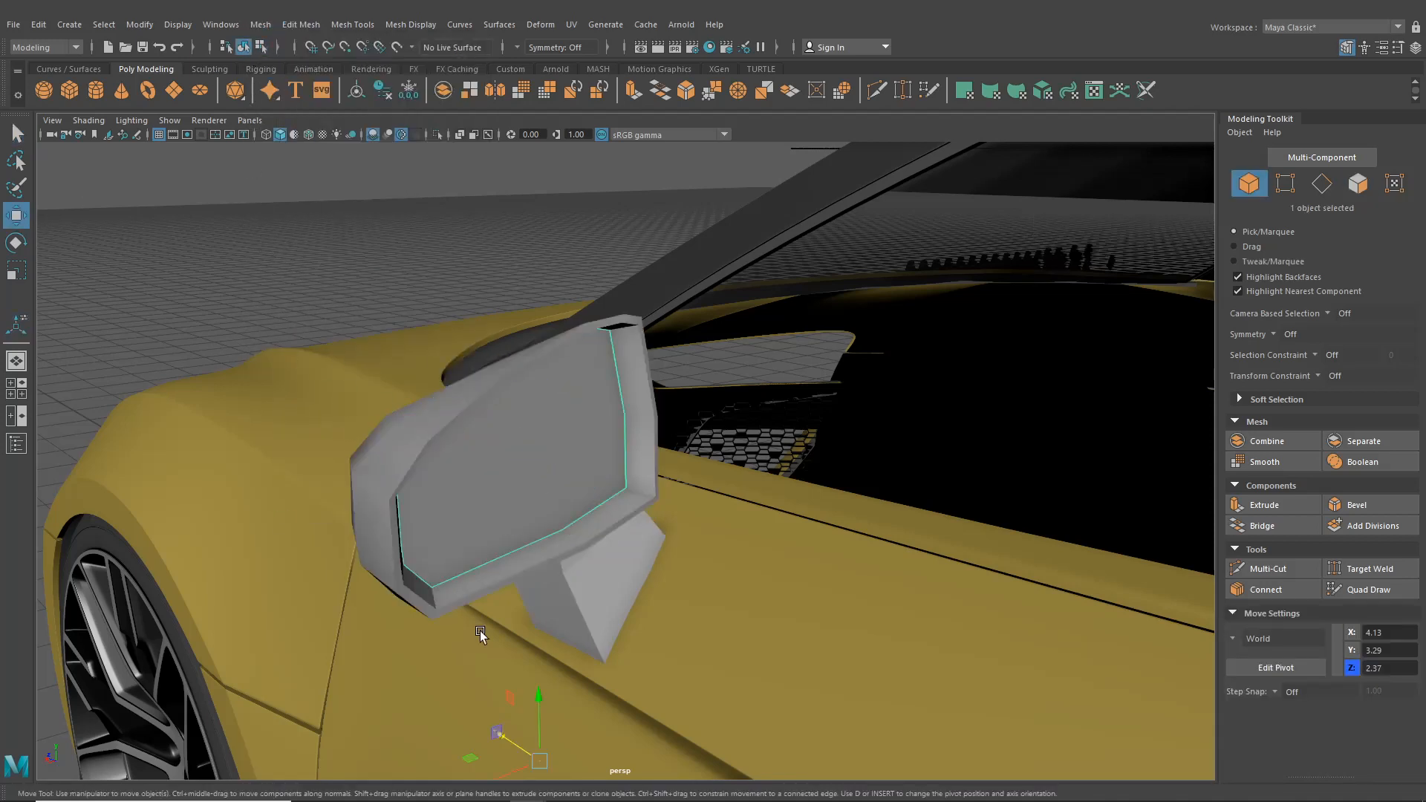
pyautogui.click(139, 25)
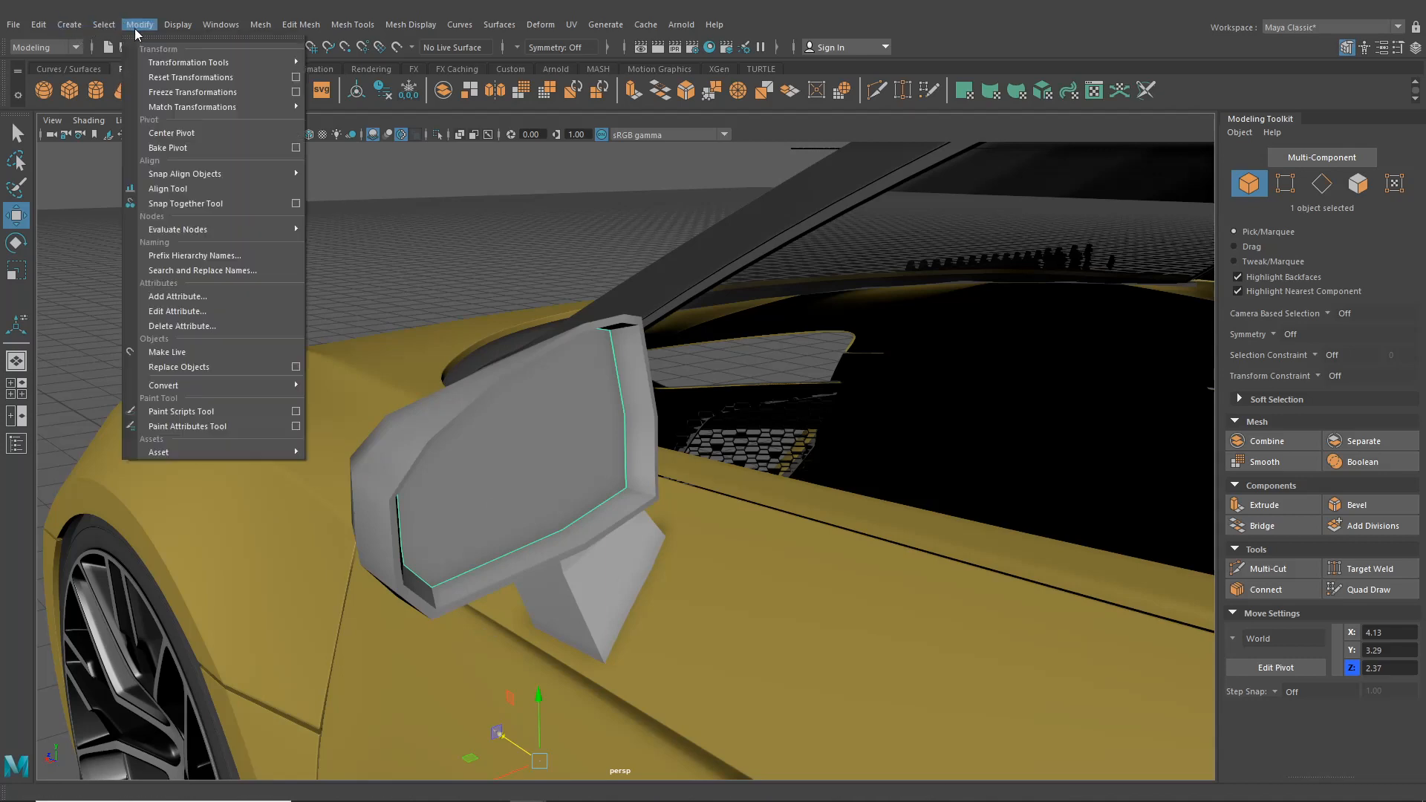
pyautogui.click(159, 147)
# - Scale the mirror glass up to about 1.02, reposition it within the housing rim and deselect it
pyautogui.moveTo(486, 438); pyautogui.dragTo(536, 452)
pyautogui.click(16, 269)
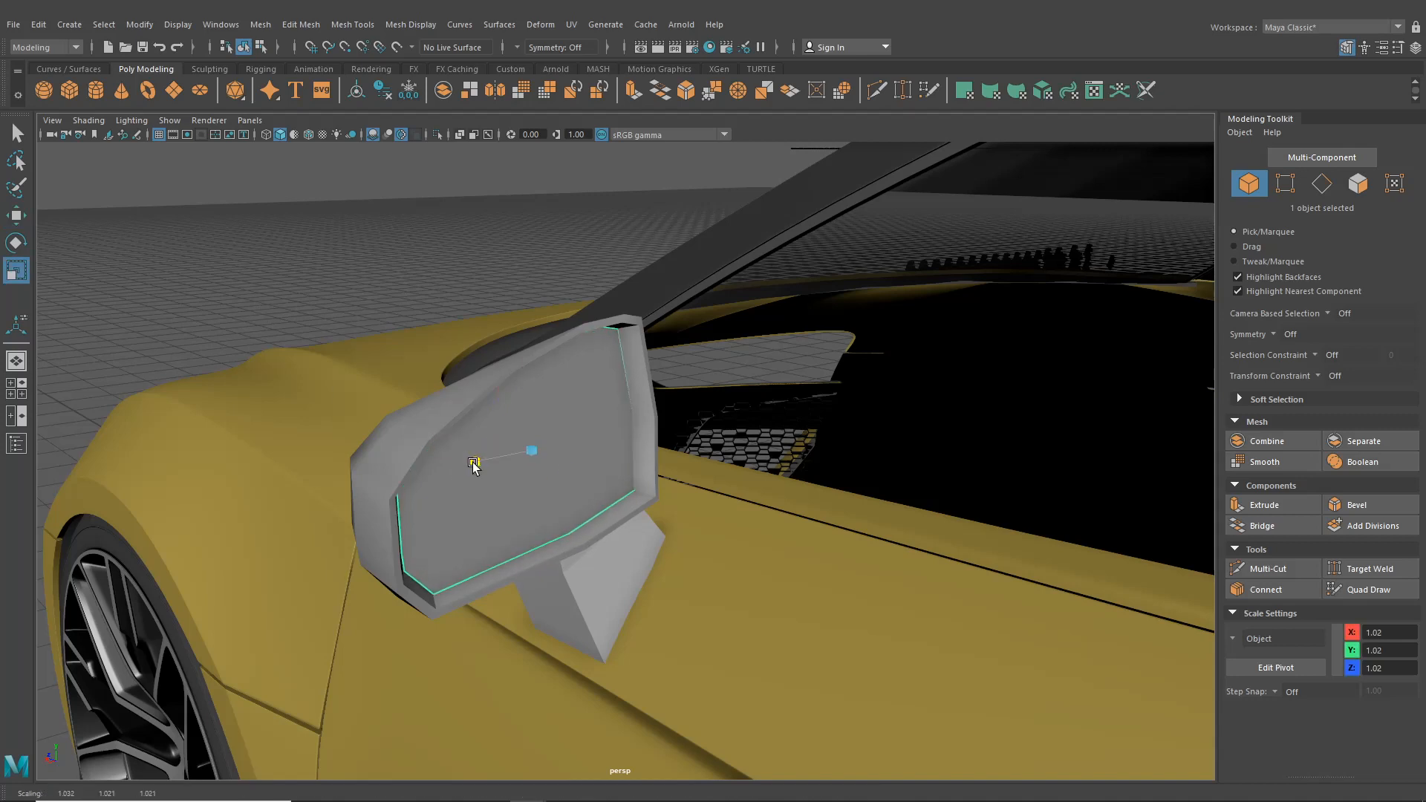
pyautogui.keyDown('alt'); pyautogui.moveTo(475, 469); pyautogui.dragTo(422, 428); pyautogui.keyUp('alt')
pyautogui.press('w')
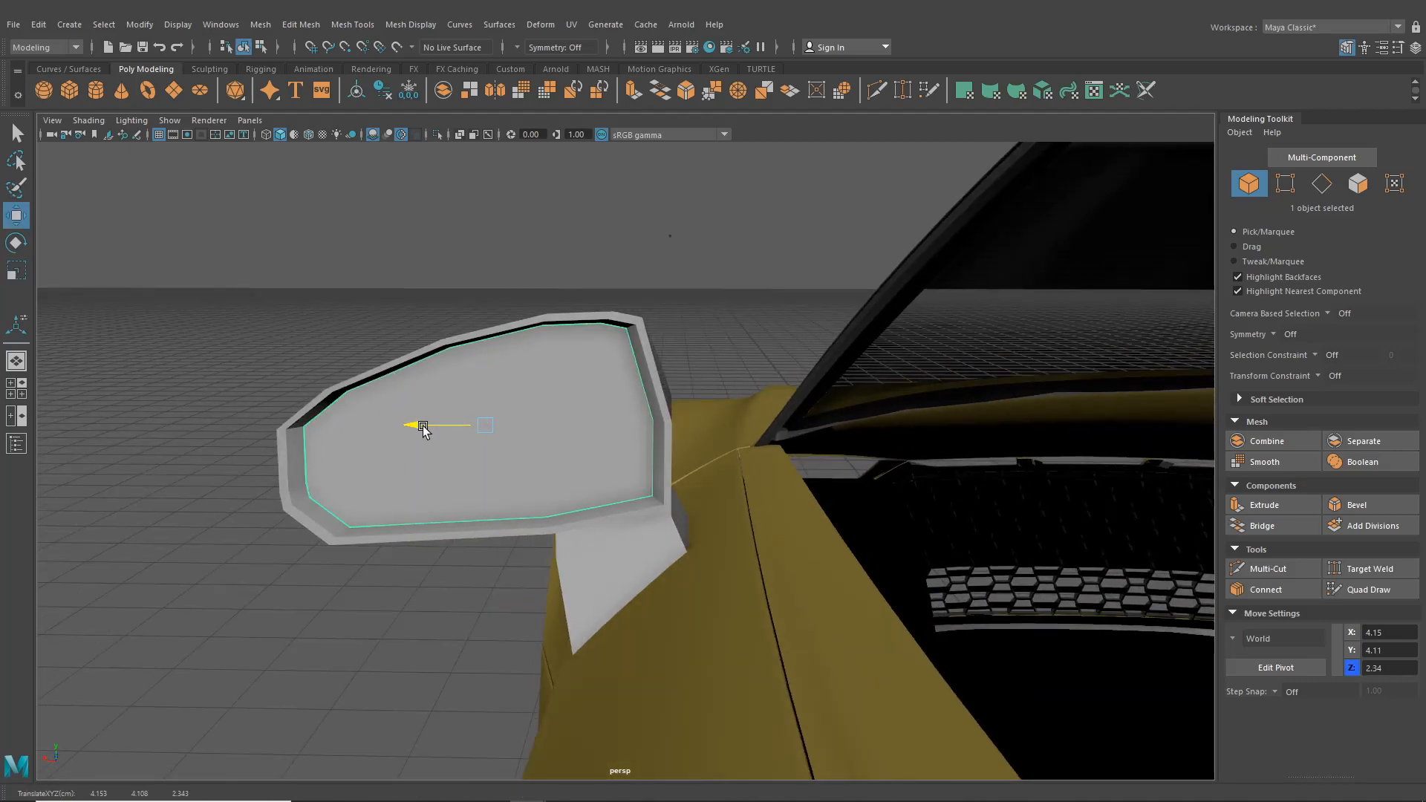
pyautogui.scroll(-2, 416, 421)
pyautogui.click(378, 406)
# - In vertex mode, shift the vertex near the inner end of the housing's upper surface slightly along Z
pyautogui.scroll(-3, 372, 404)
pyautogui.keyDown('alt'); pyautogui.moveTo(373, 404); pyautogui.dragTo(498, 374); pyautogui.keyUp('alt')
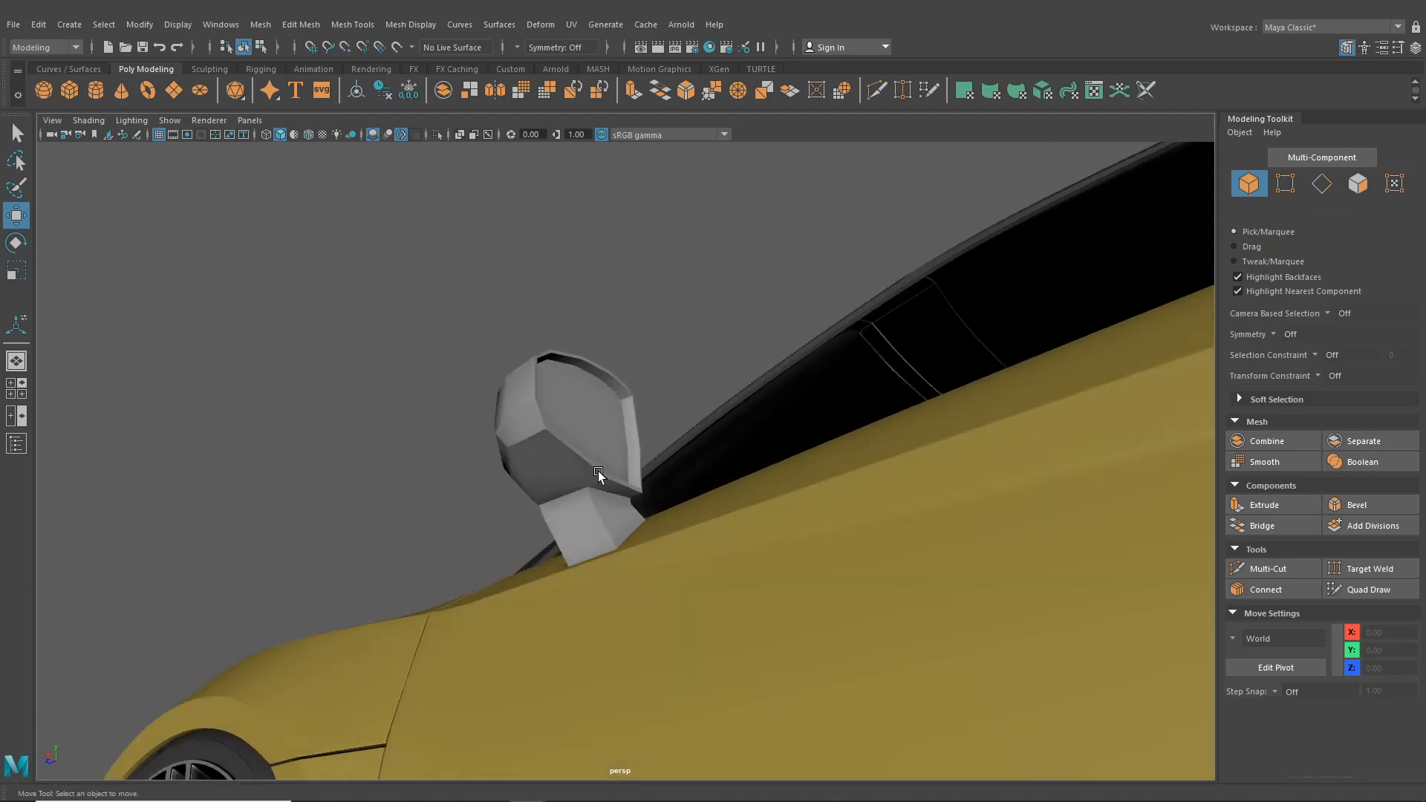
pyautogui.keyDown('alt'); pyautogui.moveTo(599, 471); pyautogui.dragTo(675, 503); pyautogui.keyUp('alt')
pyautogui.click(685, 446)
pyautogui.moveTo(687, 377); pyautogui.dragTo(628, 381, button='right')
pyautogui.keyDown('alt'); pyautogui.moveTo(658, 487); pyautogui.dragTo(705, 553); pyautogui.keyUp('alt')
pyautogui.click(635, 559)
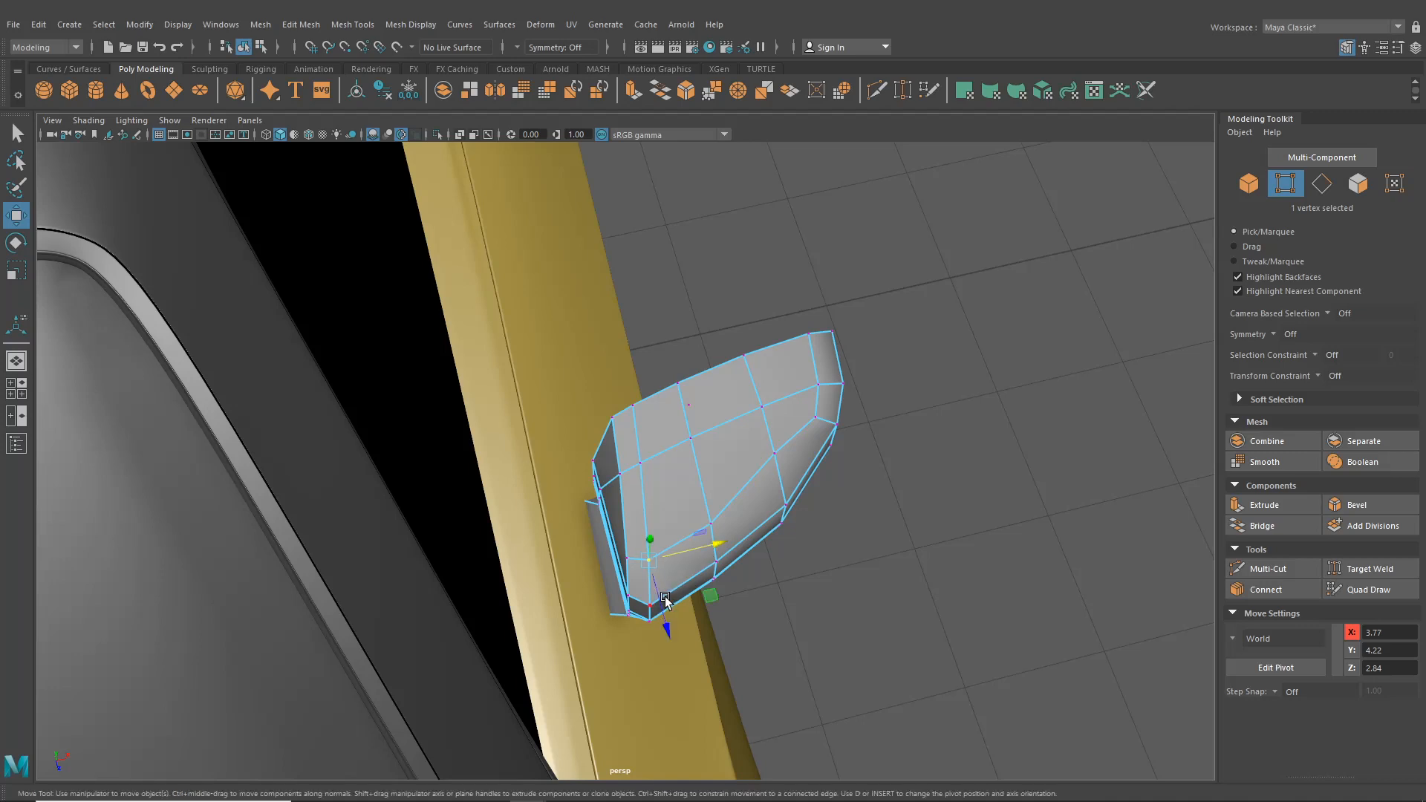
pyautogui.moveTo(667, 602); pyautogui.dragTo(662, 607)
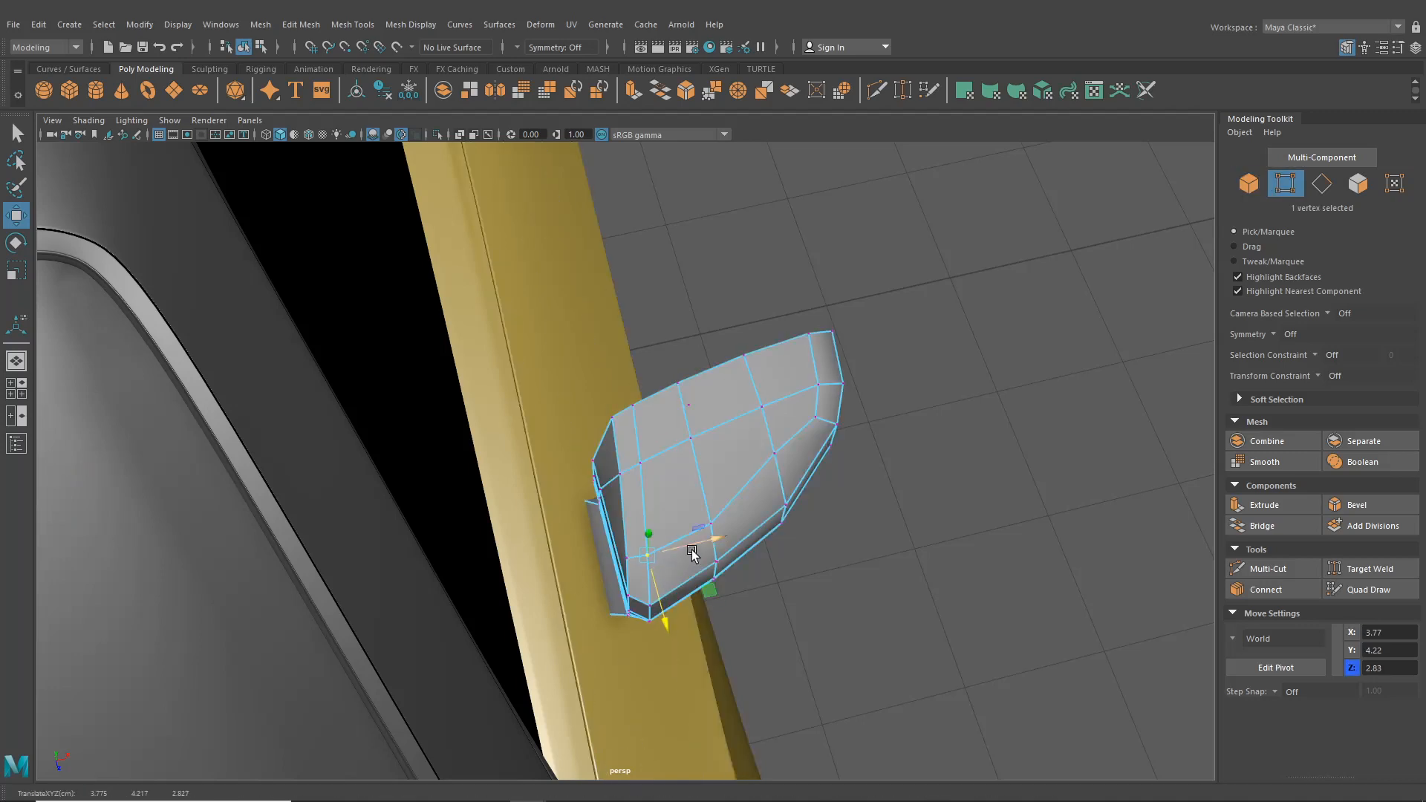
# - Adjust the next two vertices outward along the housing's upper surface in Z and return to object mode
pyautogui.click(710, 520)
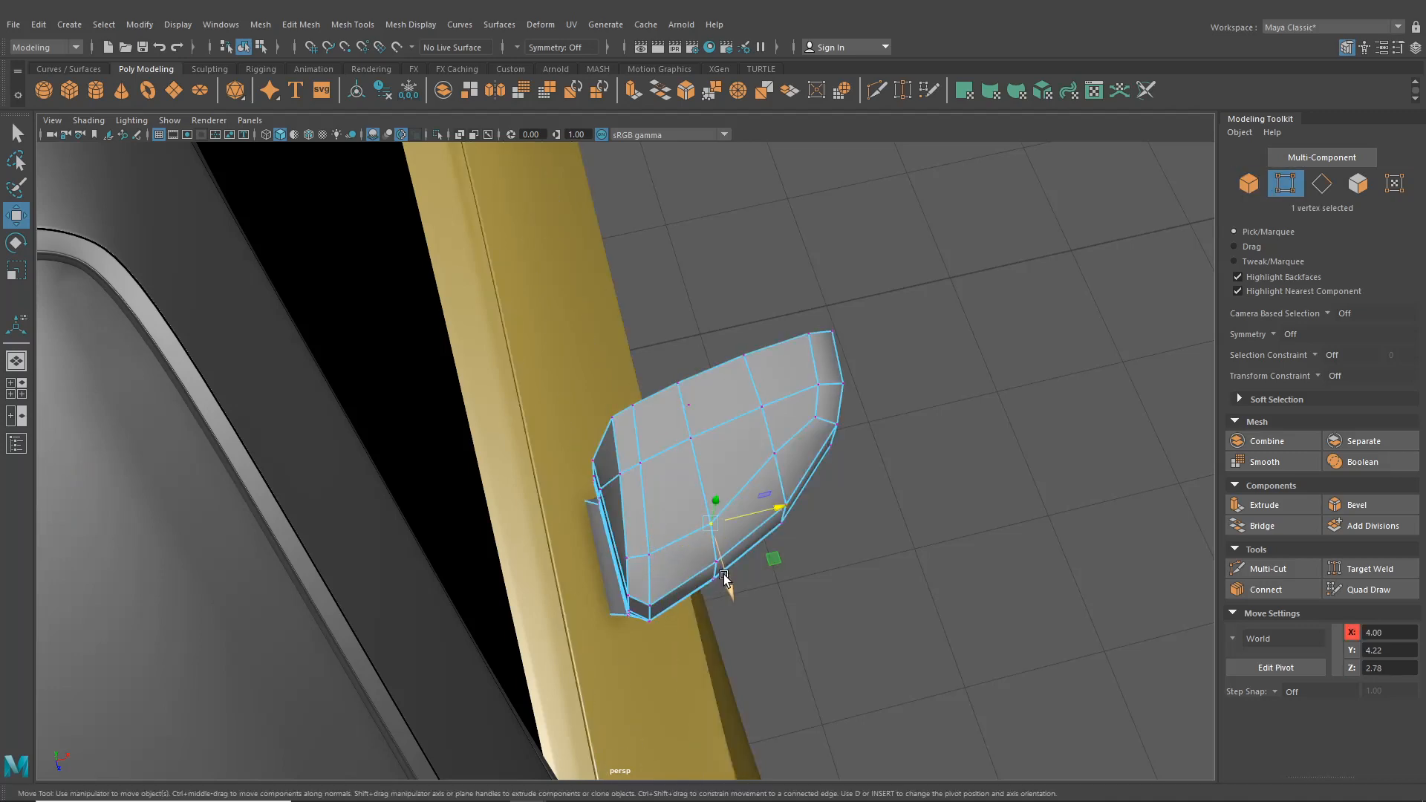
pyautogui.moveTo(724, 576); pyautogui.dragTo(723, 572)
pyautogui.click(777, 456)
pyautogui.moveTo(796, 503); pyautogui.dragTo(395, 191)
pyautogui.scroll(-2, 792, 508)
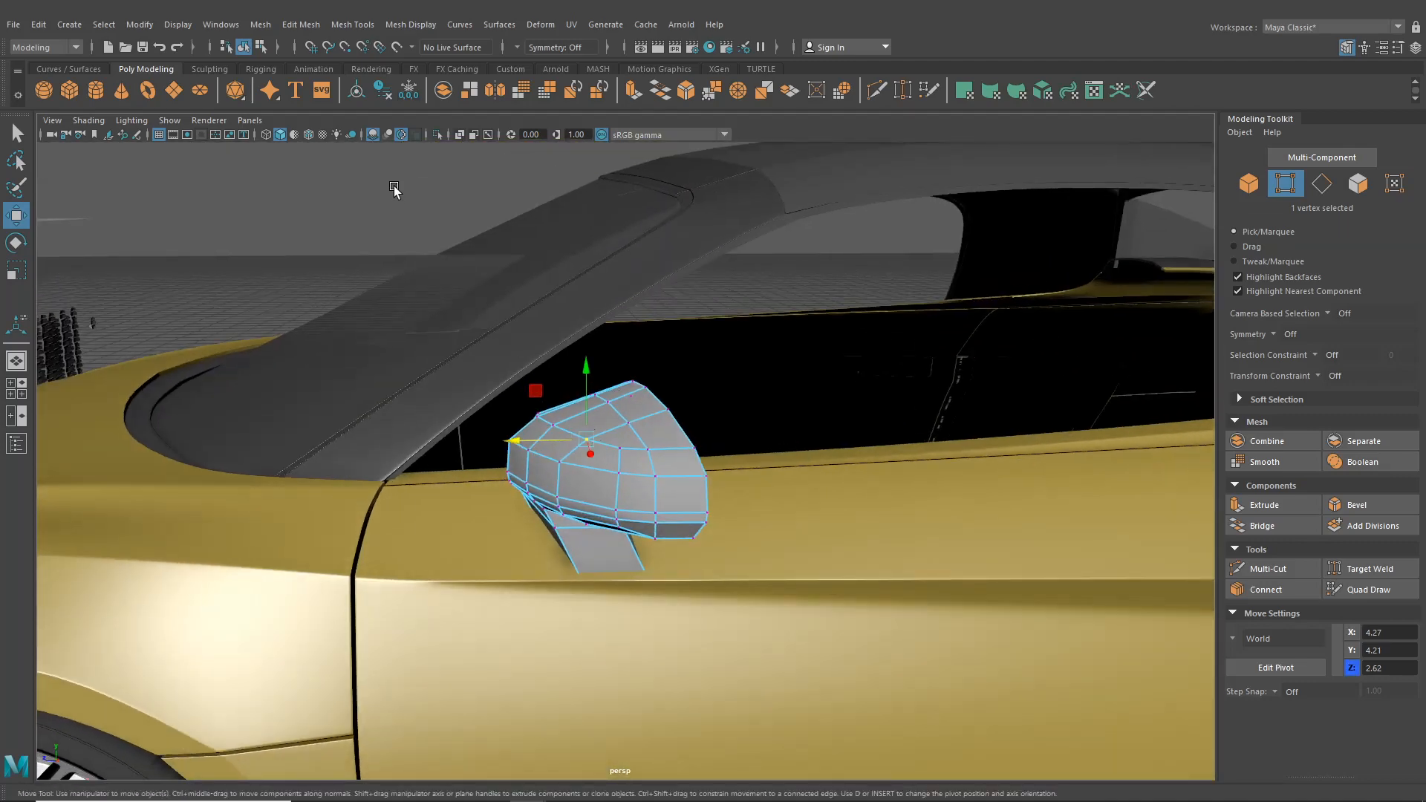
pyautogui.keyDown('alt'); pyautogui.moveTo(512, 399); pyautogui.dragTo(305, 64); pyautogui.keyUp('alt')
pyautogui.click(243, 47)
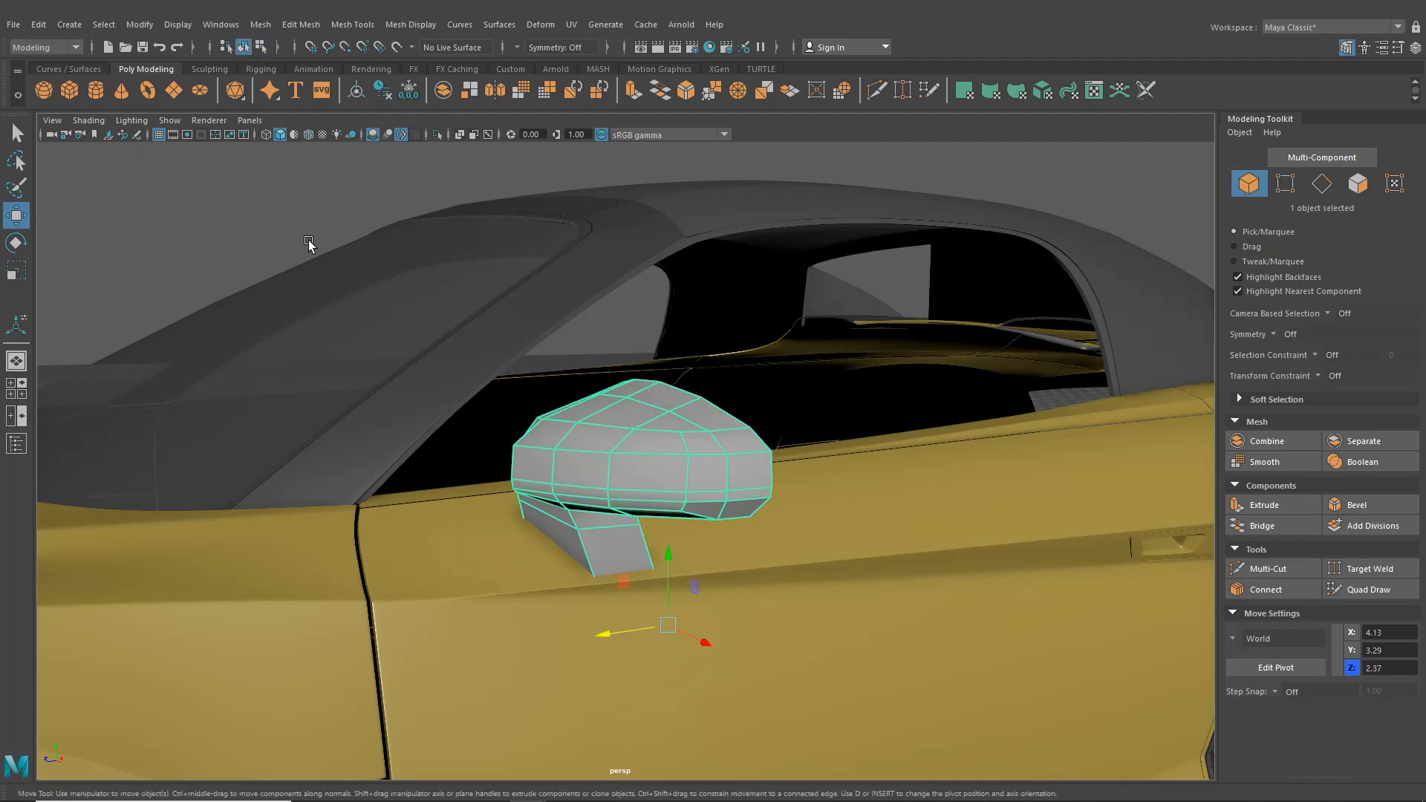
# - In the front view, insert a vertical edge loop through the mirror near its inner side and return to the perspective view
pyautogui.keyDown('alt'); pyautogui.moveTo(309, 242); pyautogui.dragTo(426, 402); pyautogui.keyUp('alt')
pyautogui.click(18, 394)
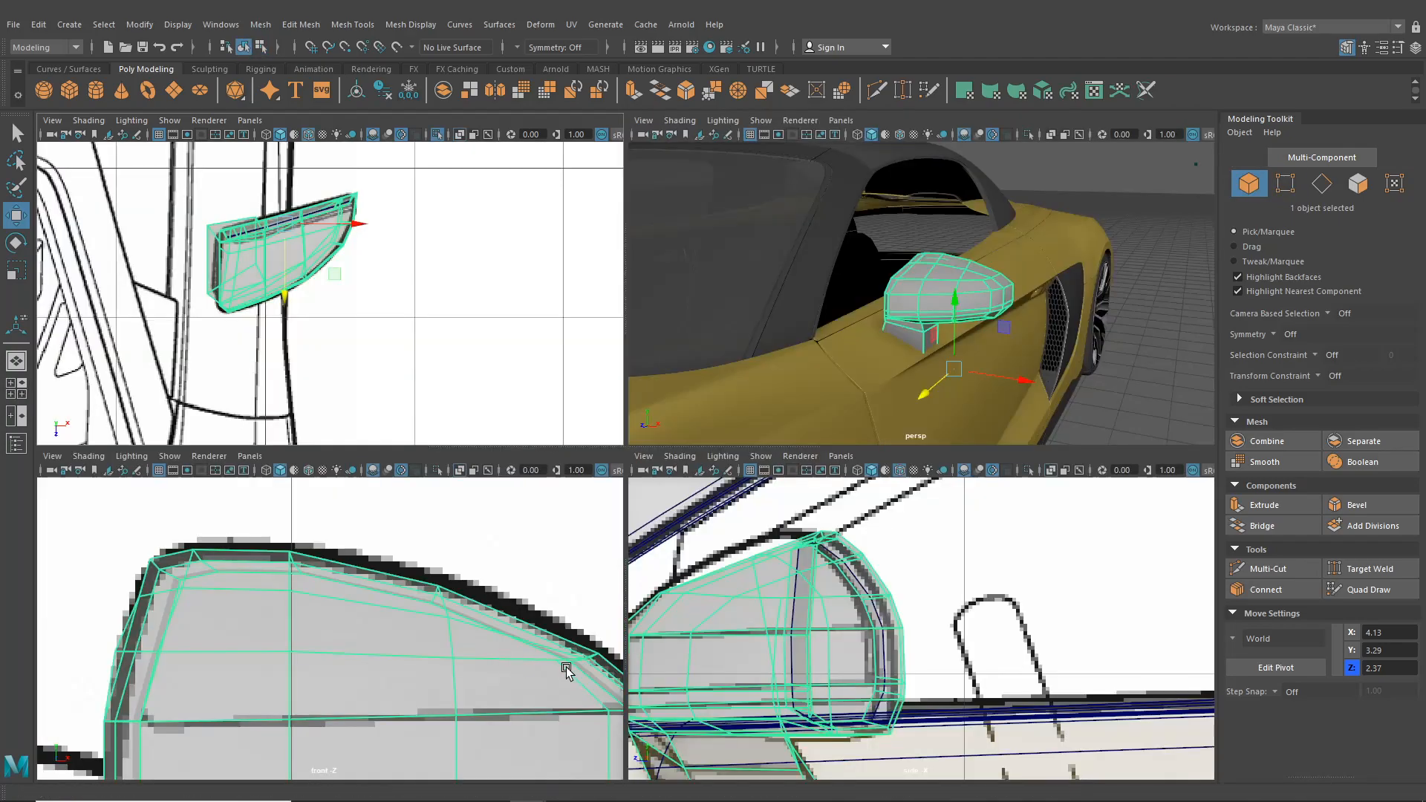
pyautogui.press('space')
pyautogui.scroll(-8, 524, 668)
pyautogui.keyDown('alt'); pyautogui.moveTo(527, 621); pyautogui.dragTo(543, 567, button='middle'); pyautogui.keyUp('alt')
pyautogui.scroll(4, 590, 459)
pyautogui.scroll(5, 590, 458)
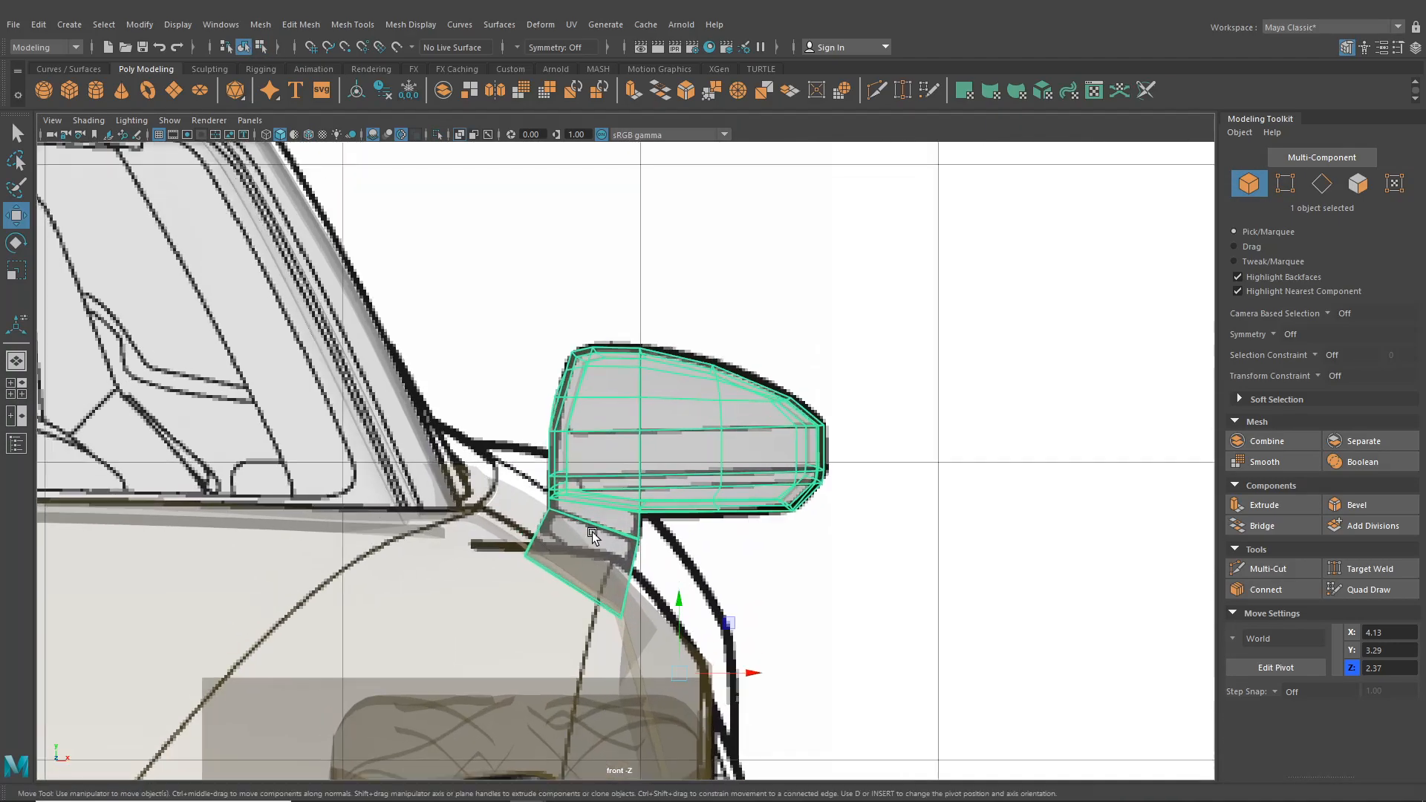
pyautogui.scroll(2, 554, 533)
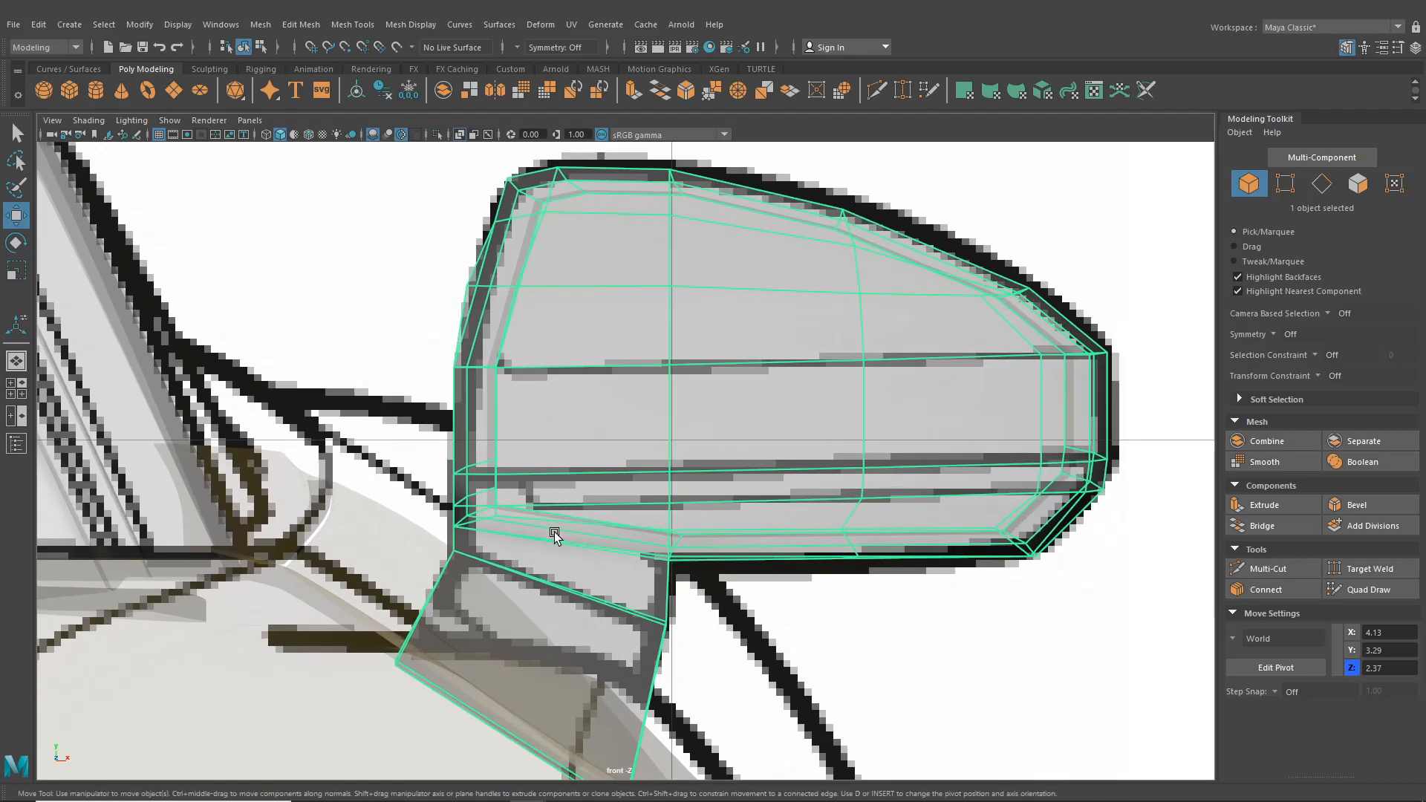
pyautogui.click(301, 24)
pyautogui.click(375, 136)
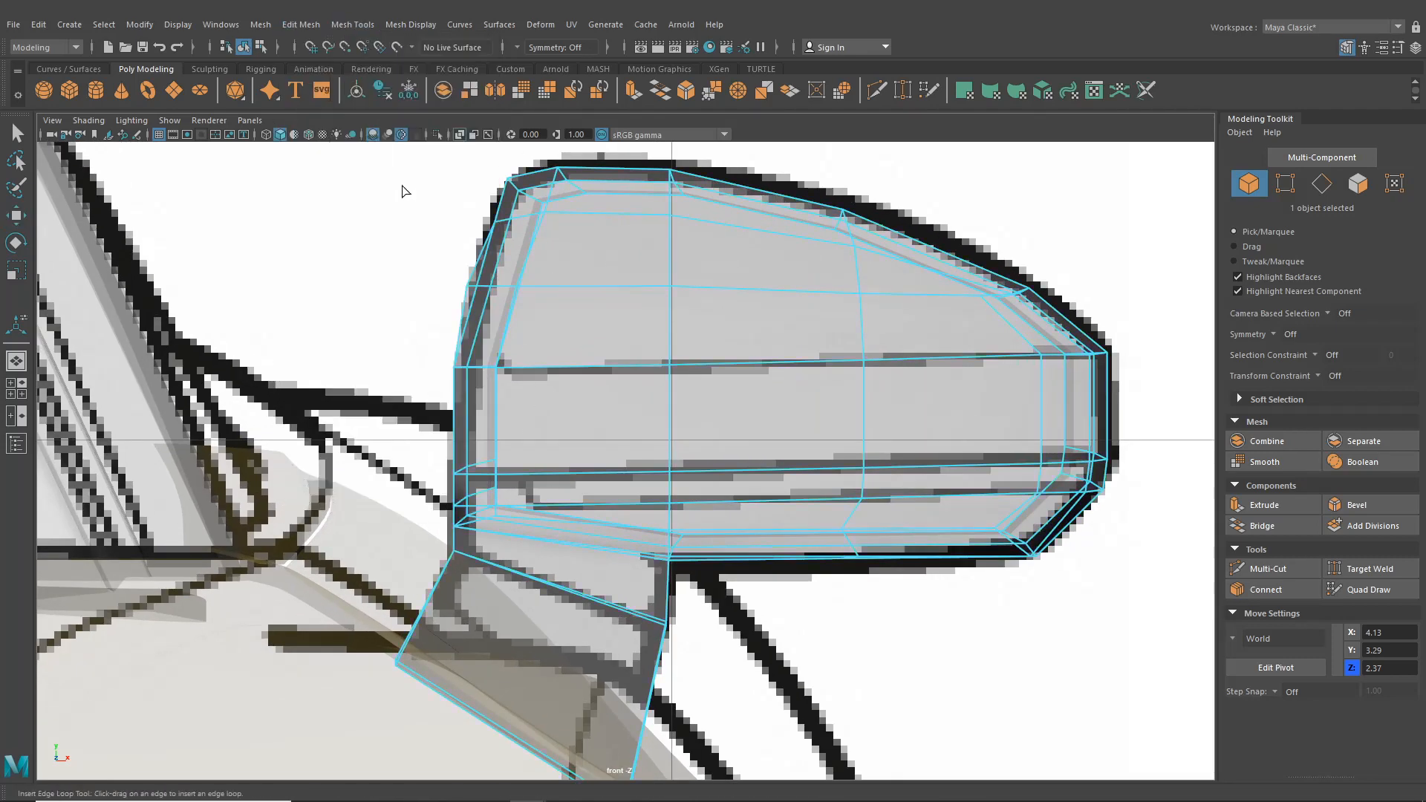
pyautogui.scroll(1, 506, 496)
pyautogui.moveTo(508, 475); pyautogui.dragTo(534, 493)
pyautogui.scroll(-10, 510, 476)
pyautogui.click(17, 361)
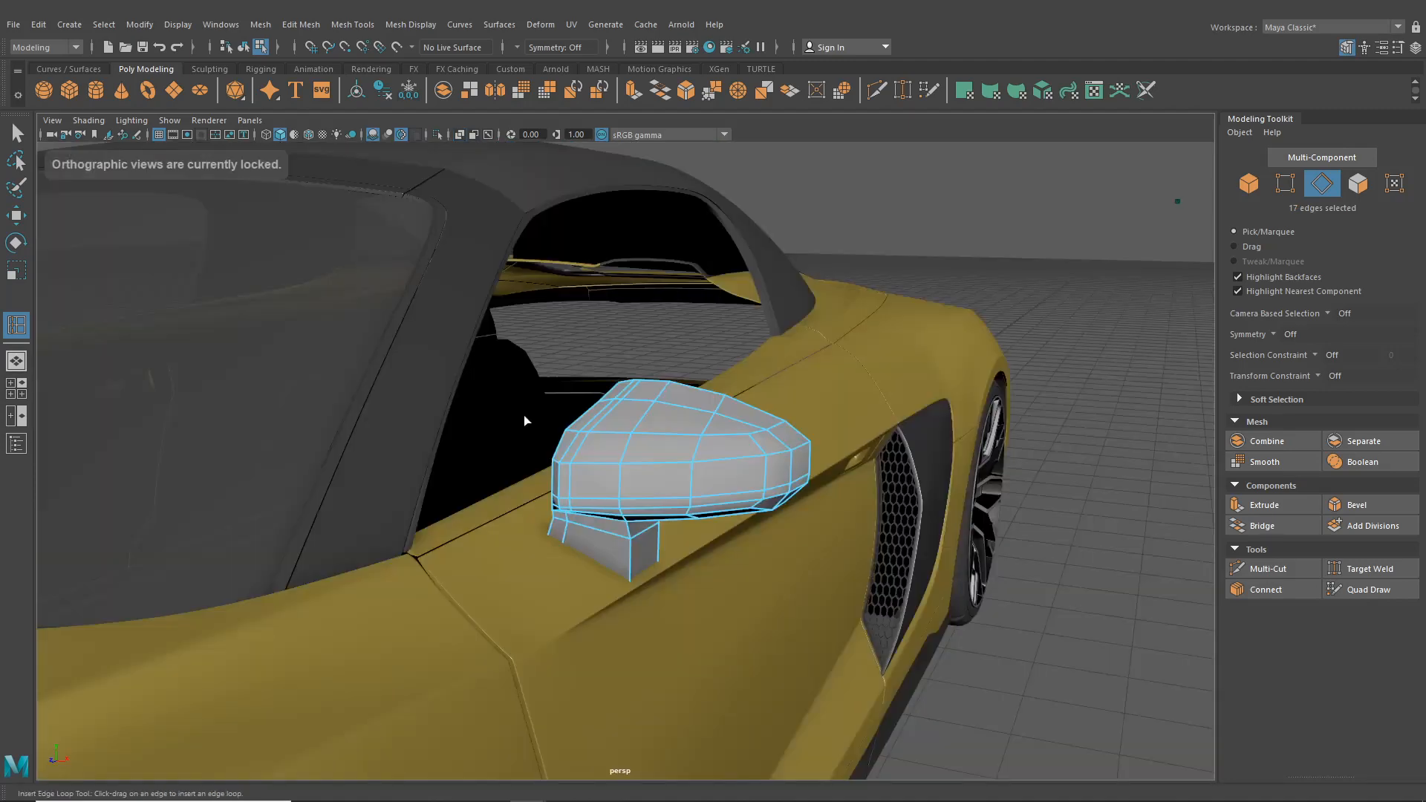
# - Nudge the vertex at the housing's upper inner corner along X and return to object mode
pyautogui.keyDown('alt'); pyautogui.moveTo(525, 414); pyautogui.dragTo(427, 564); pyautogui.keyUp('alt')
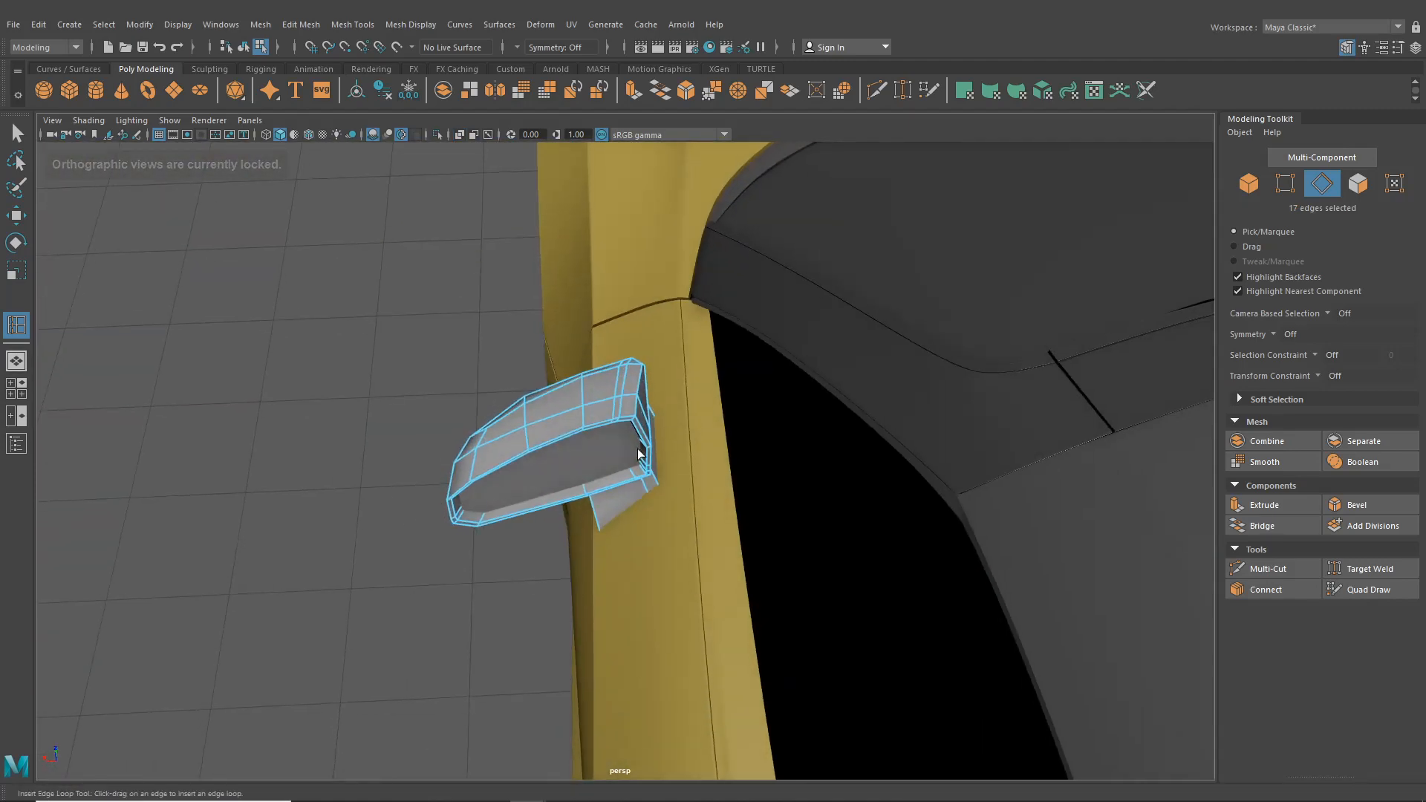
pyautogui.scroll(4, 520, 475)
pyautogui.keyDown('alt'); pyautogui.moveTo(566, 438); pyautogui.dragTo(578, 372); pyautogui.keyUp('alt')
pyautogui.click(15, 217)
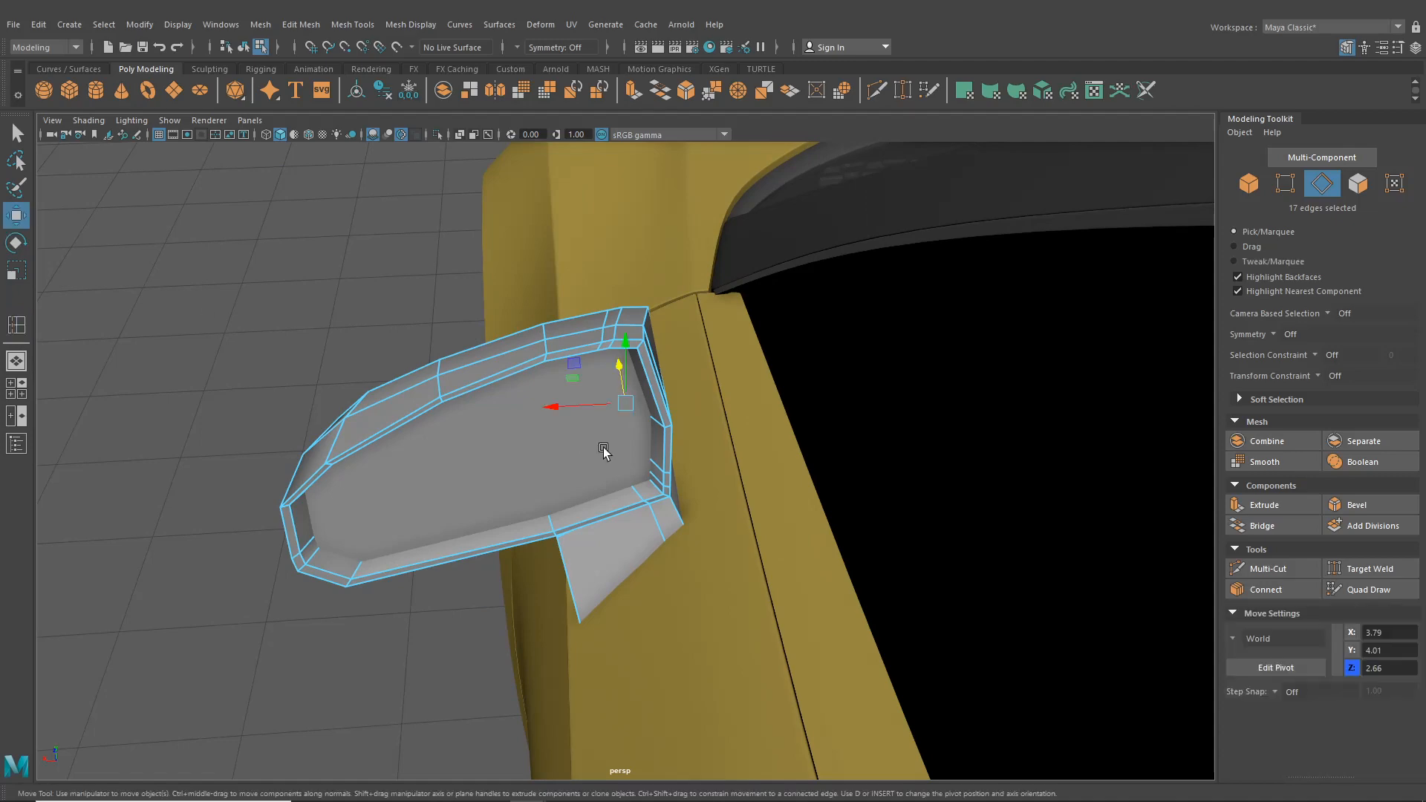
pyautogui.keyDown('alt'); pyautogui.moveTo(602, 446); pyautogui.dragTo(595, 408); pyautogui.keyUp('alt')
pyautogui.moveTo(608, 378); pyautogui.dragTo(609, 358, button='right')
pyautogui.click(608, 360)
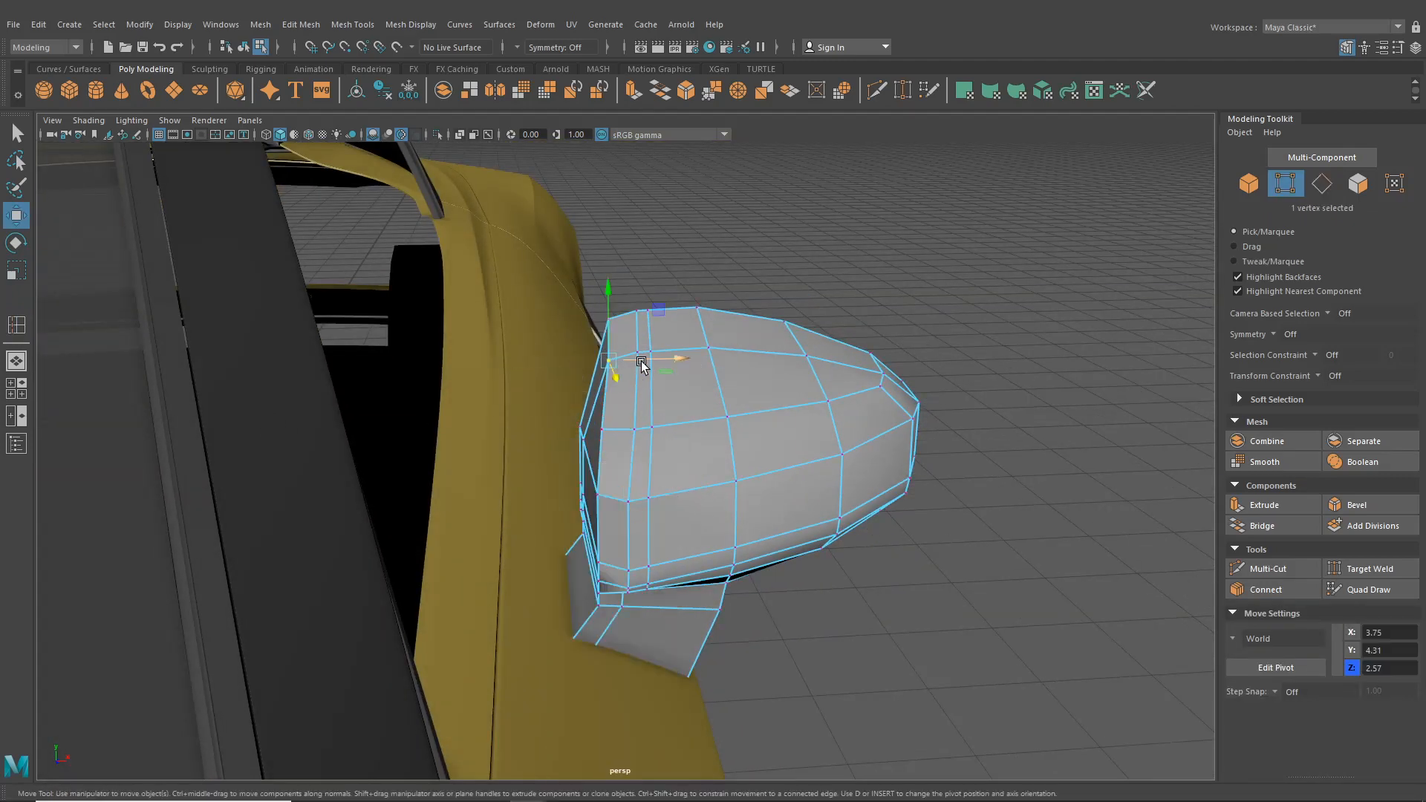
pyautogui.moveTo(660, 451)
pyautogui.keyDown('alt'); pyautogui.mouseDown()
pyautogui.moveTo(647, 414)
pyautogui.moveTo(634, 417)
pyautogui.moveTo(605, 490)
pyautogui.moveTo(705, 513)
pyautogui.moveTo(637, 436)
pyautogui.mouseUp(); pyautogui.keyUp('alt')
pyautogui.moveTo(641, 378); pyautogui.dragTo(643, 423, button='right')
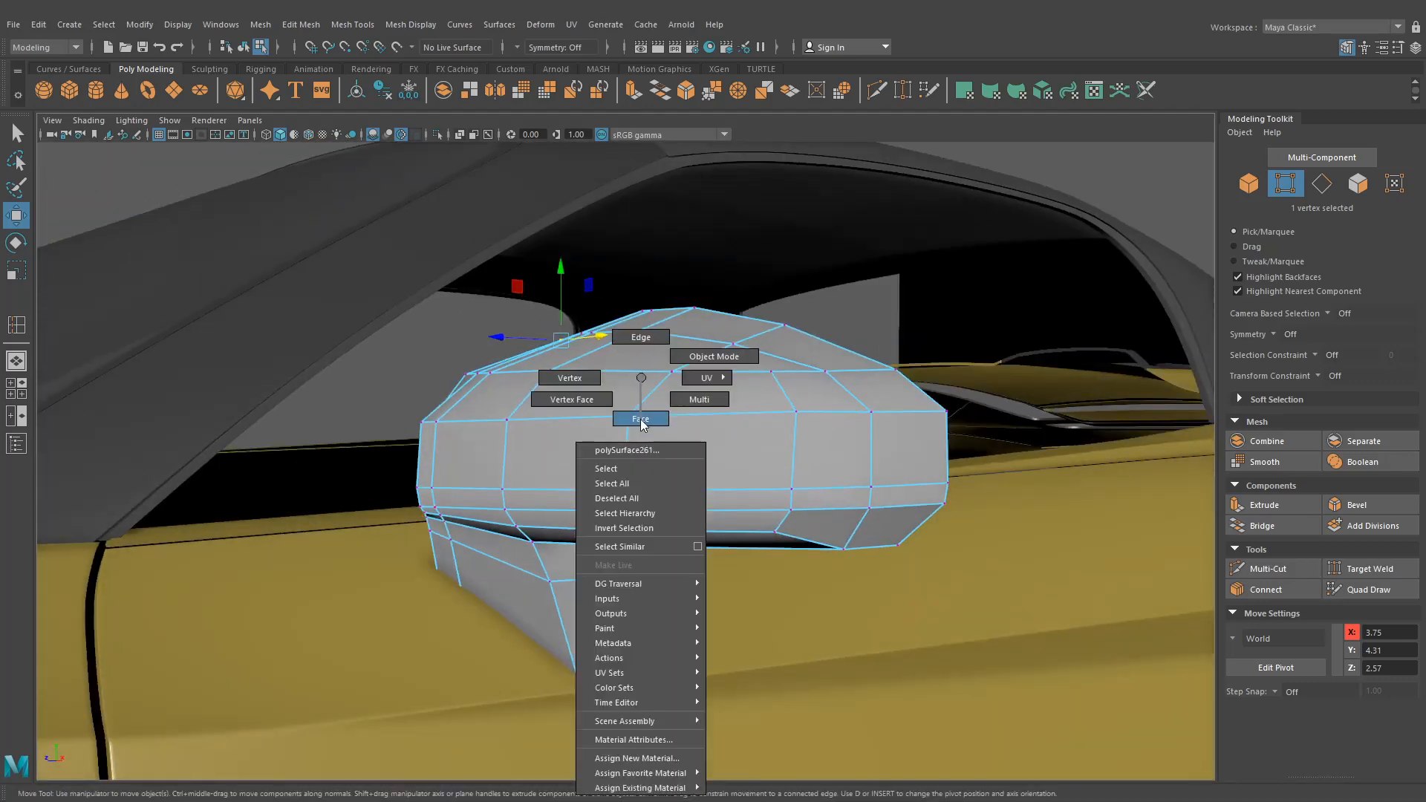
pyautogui.moveTo(681, 374); pyautogui.dragTo(673, 360, button='right')
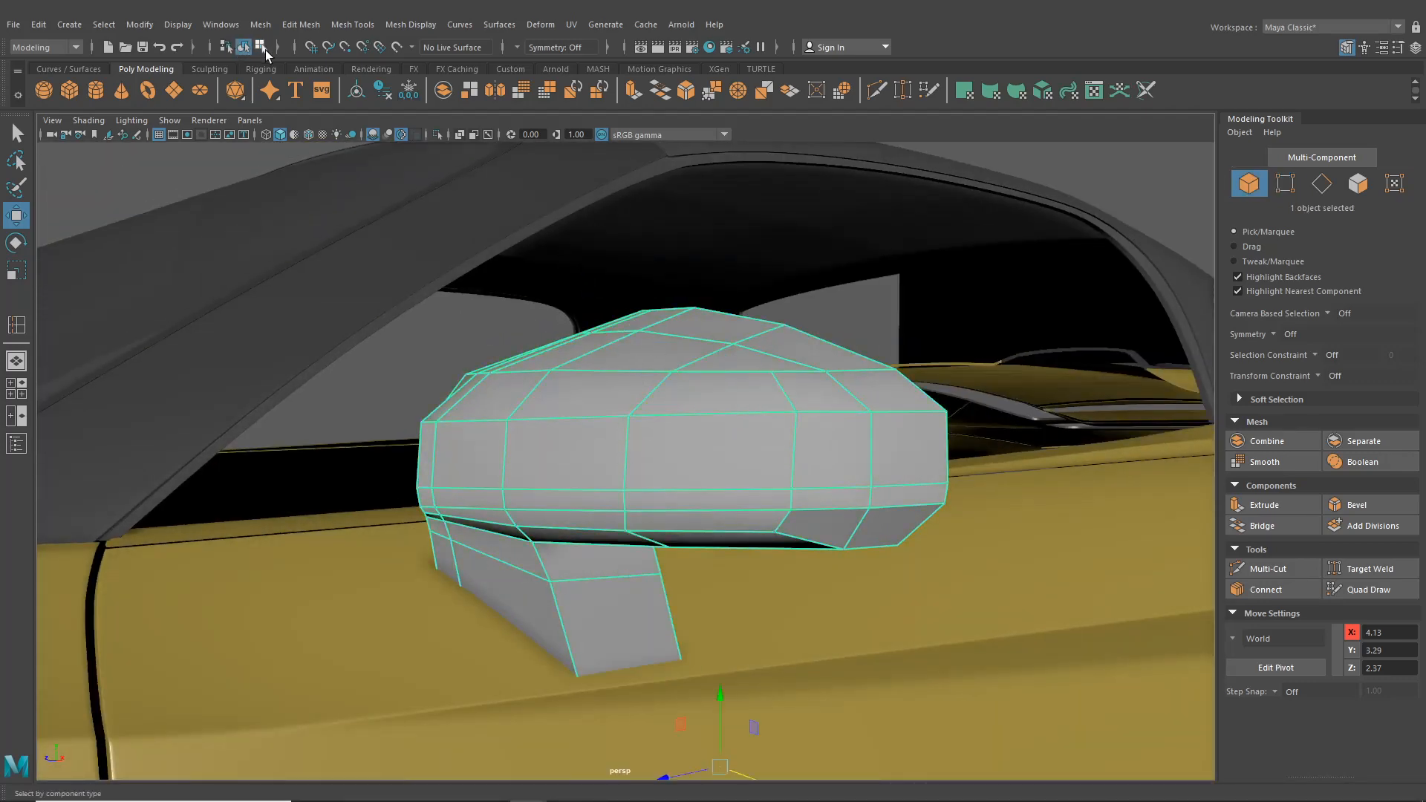
# - Preview the mirror smoothed and examine its shape against the car
pyautogui.press('3')
pyautogui.scroll(-5, 704, 496)
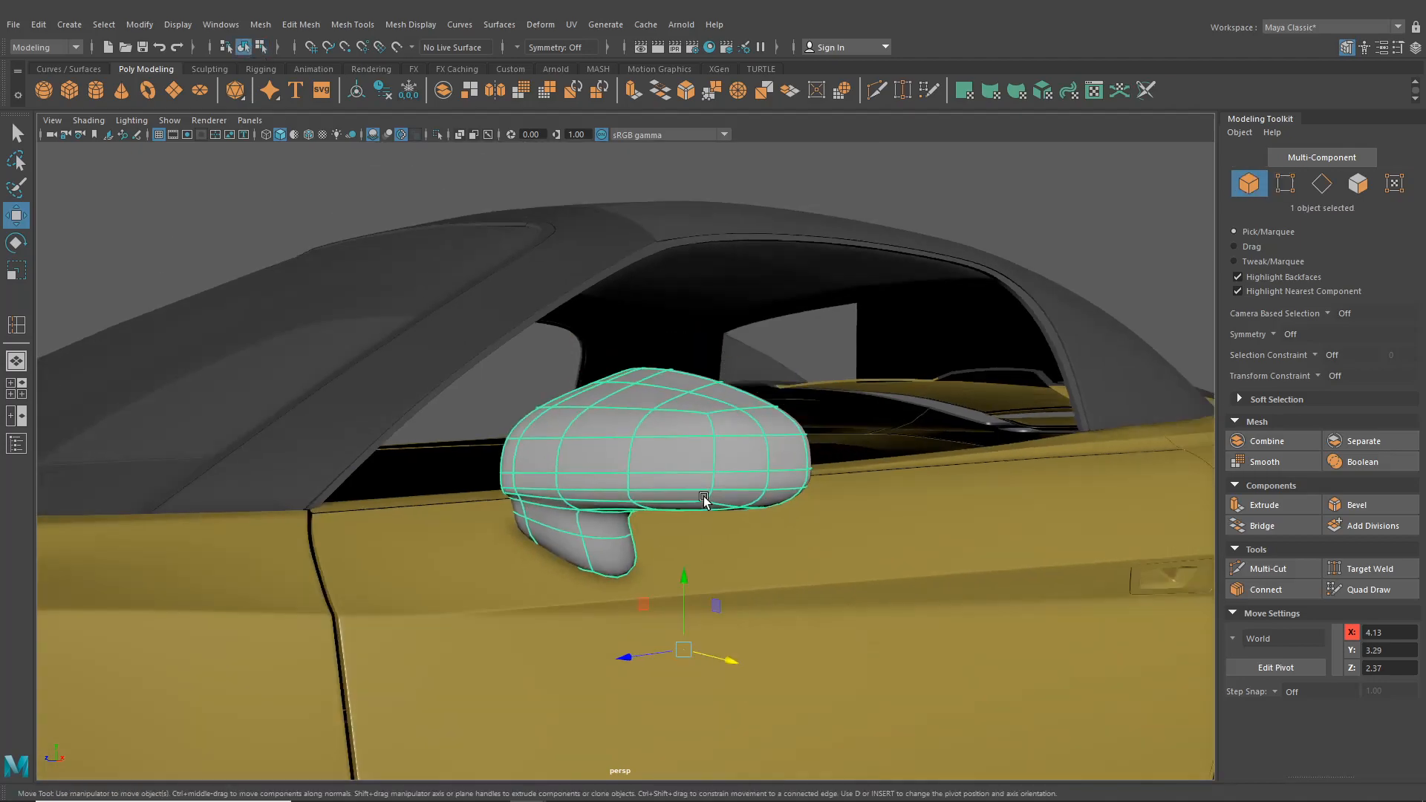
pyautogui.click(335, 225)
pyautogui.keyDown('alt'); pyautogui.moveTo(566, 372); pyautogui.dragTo(672, 460); pyautogui.keyUp('alt')
pyautogui.click(677, 459)
# - Insert an edge loop around the mirror stem just below its existing horizontal edge loop
pyautogui.scroll(5, 677, 459)
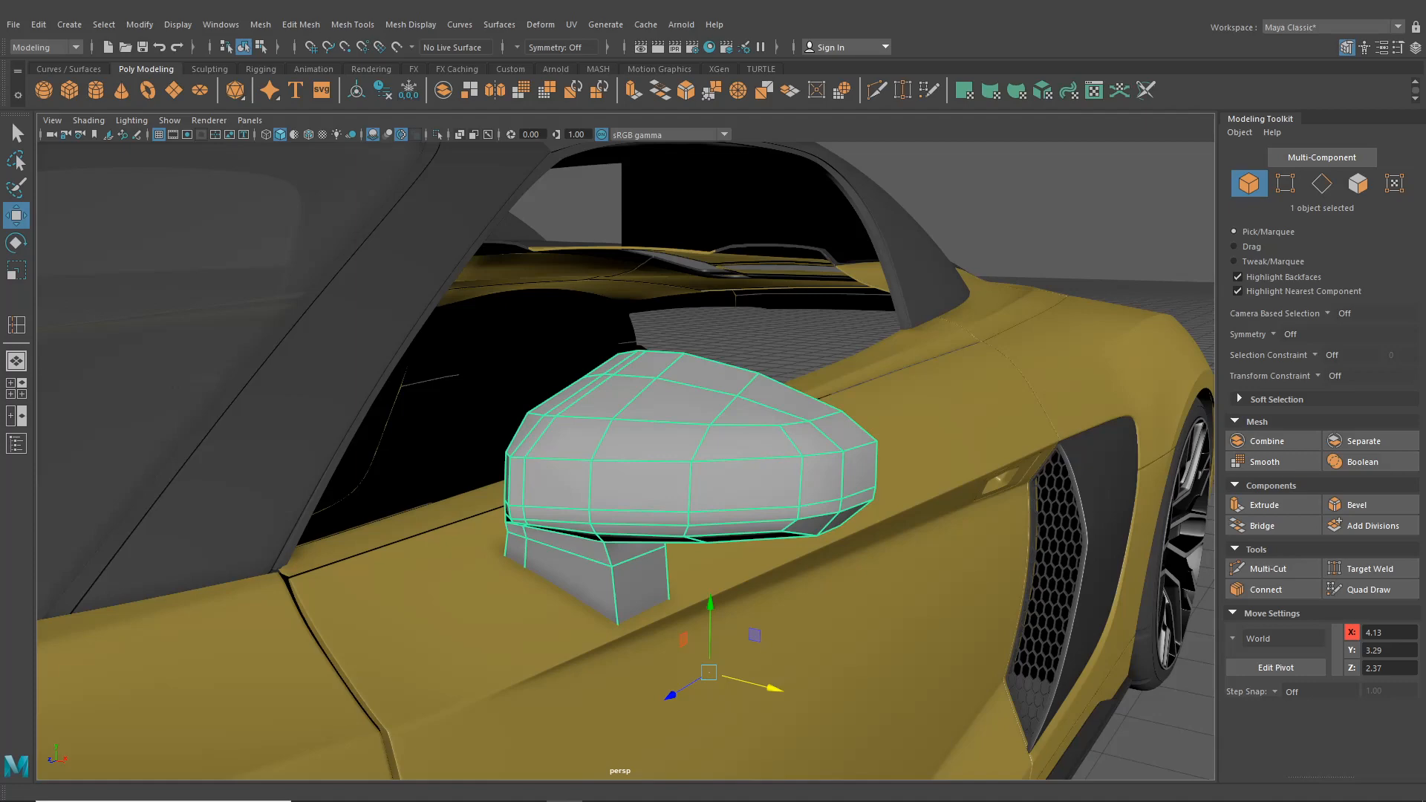
pyautogui.keyDown('alt'); pyautogui.moveTo(741, 424); pyautogui.dragTo(830, 422); pyautogui.keyUp('alt')
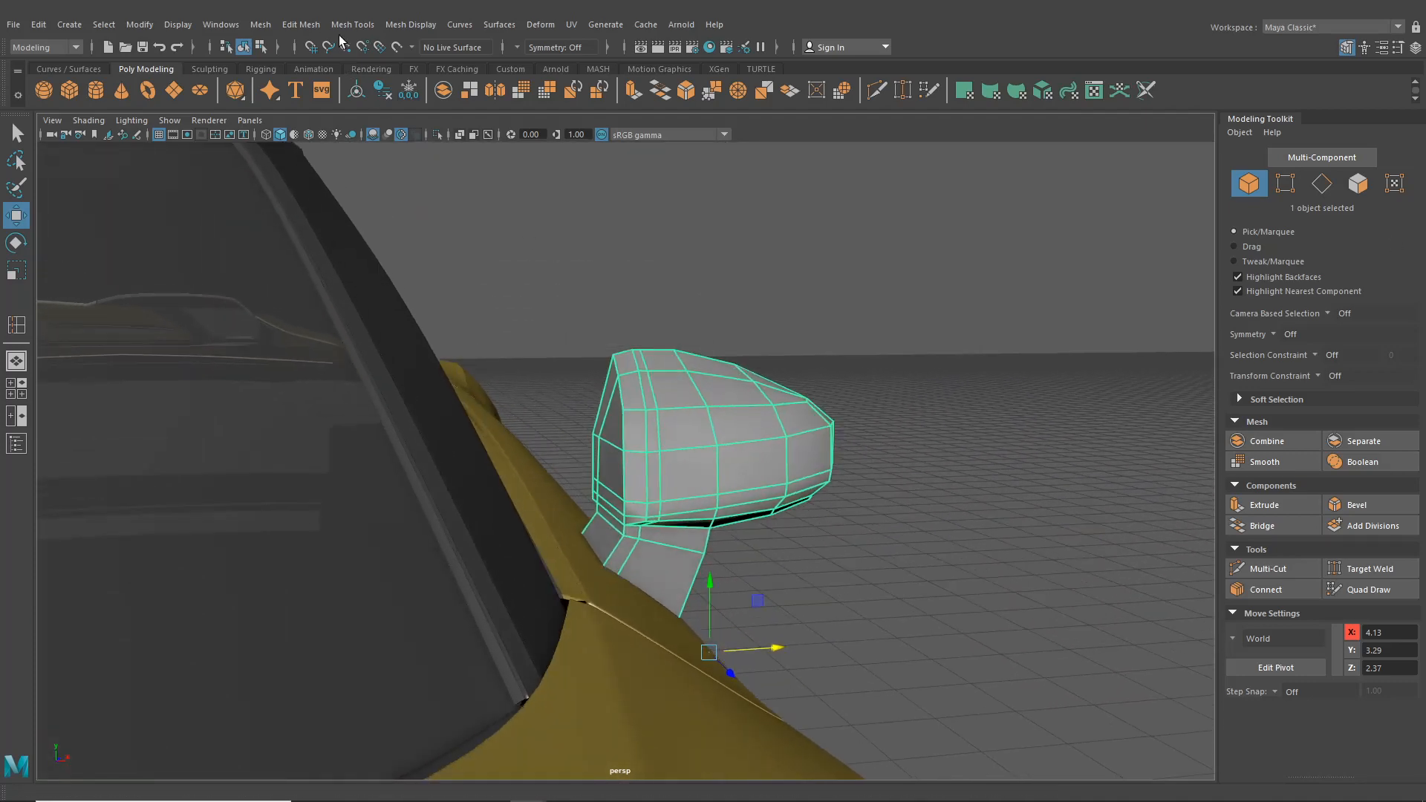
pyautogui.click(352, 24)
pyautogui.click(398, 129)
pyautogui.scroll(5, 653, 371)
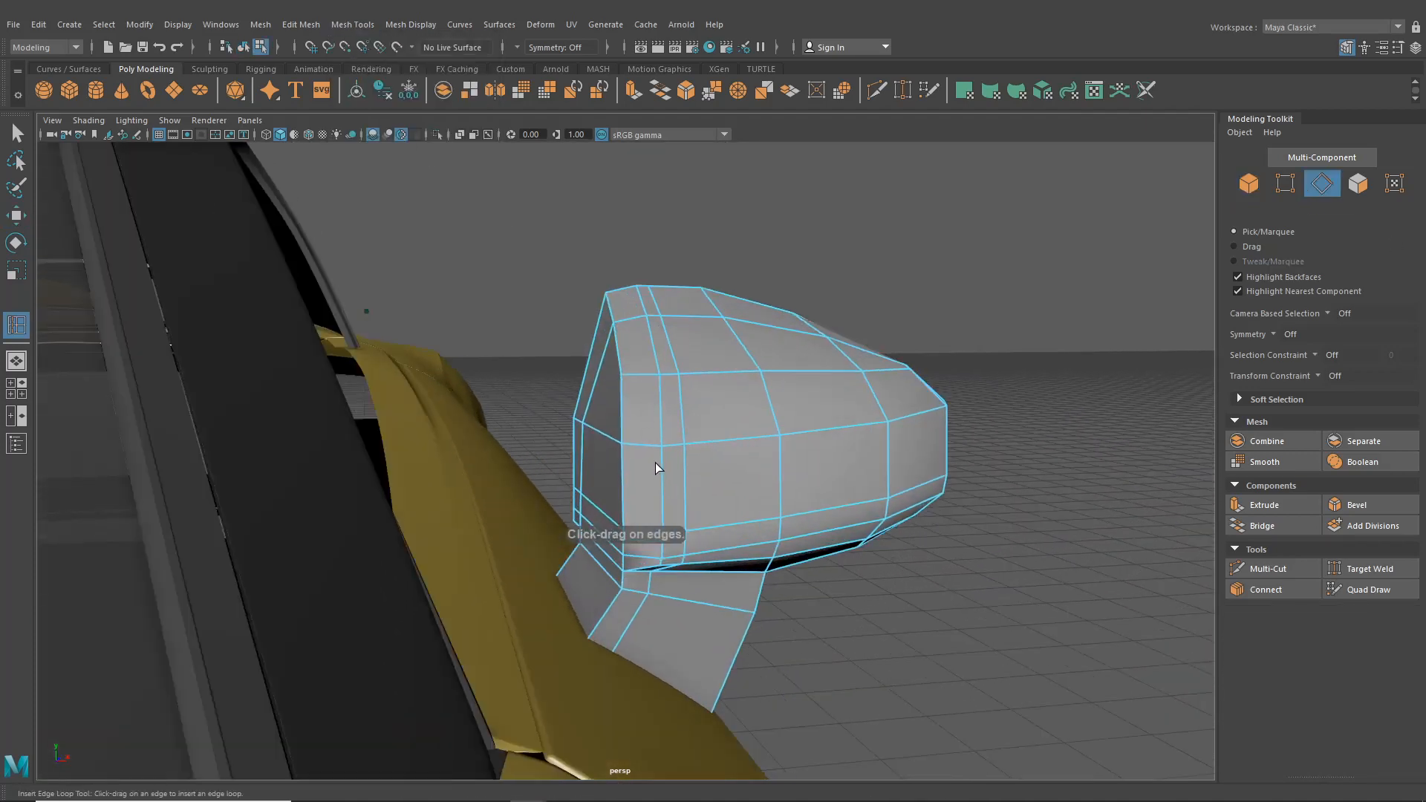
pyautogui.keyDown('alt'); pyautogui.moveTo(655, 462); pyautogui.dragTo(594, 533); pyautogui.keyUp('alt')
pyautogui.scroll(3, 618, 595)
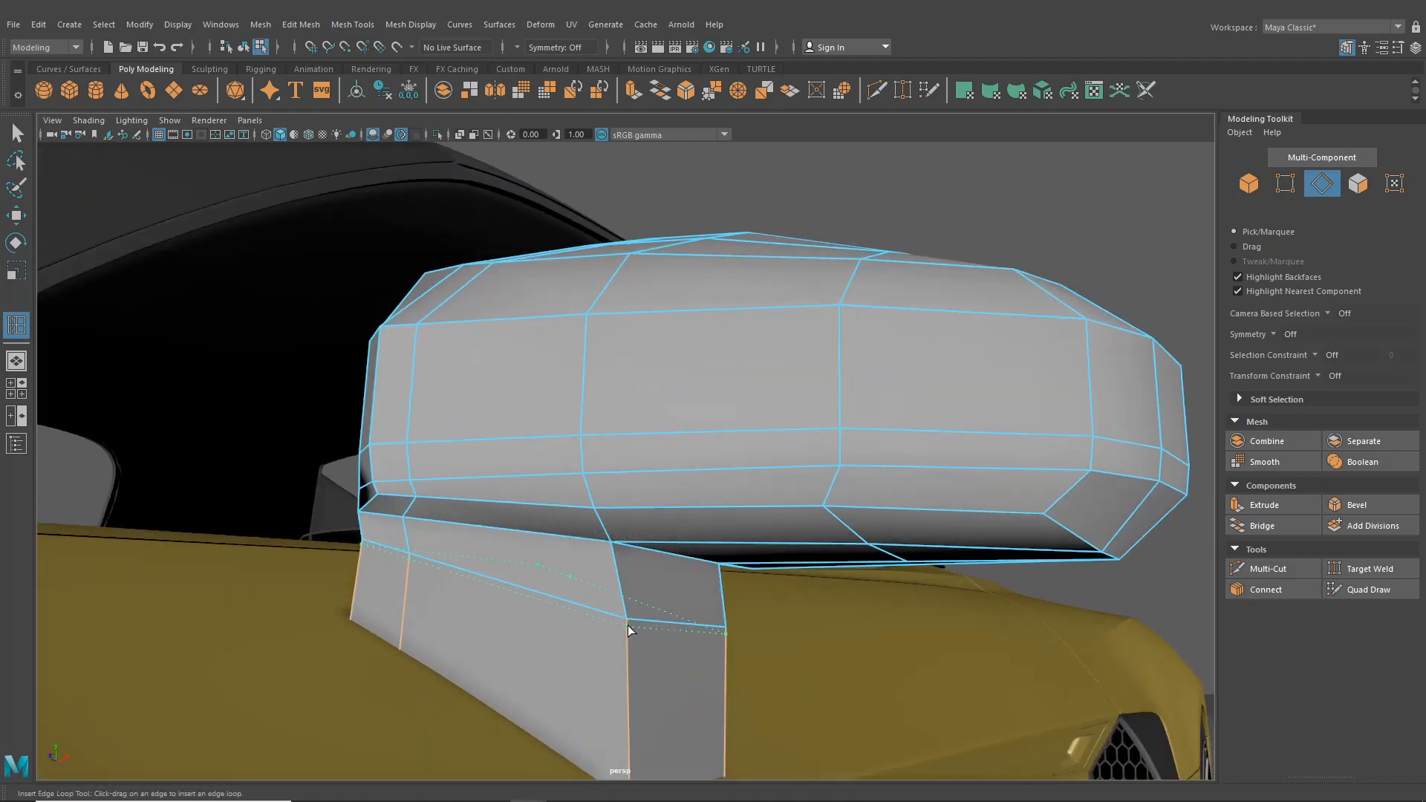
# - Delete the narrow band of six faces around the stem to form a gap and check it in smooth preview
pyautogui.click(9, 135)
pyautogui.moveTo(529, 376); pyautogui.dragTo(531, 420, button='right')
pyautogui.click(631, 622)
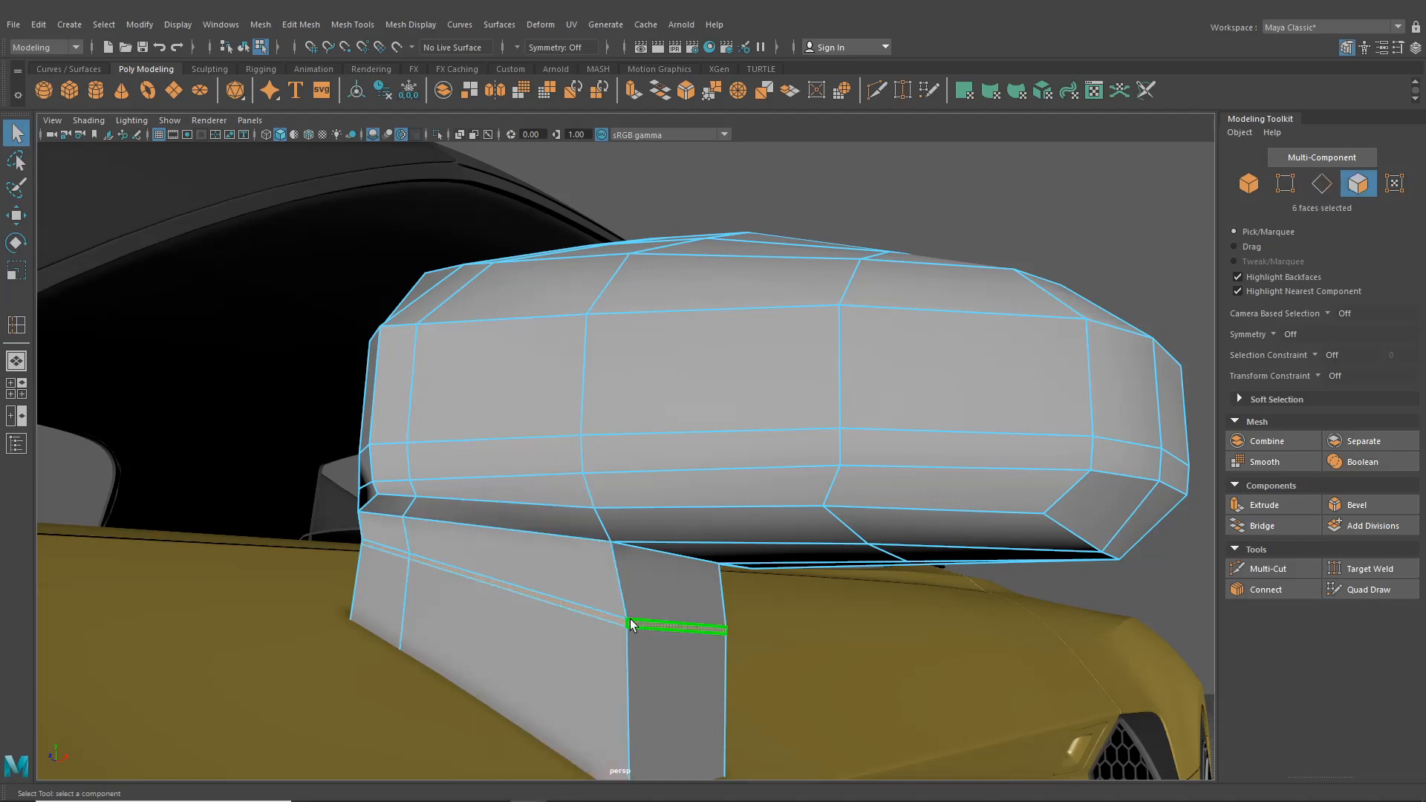
pyautogui.press('Delete')
pyautogui.click(243, 47)
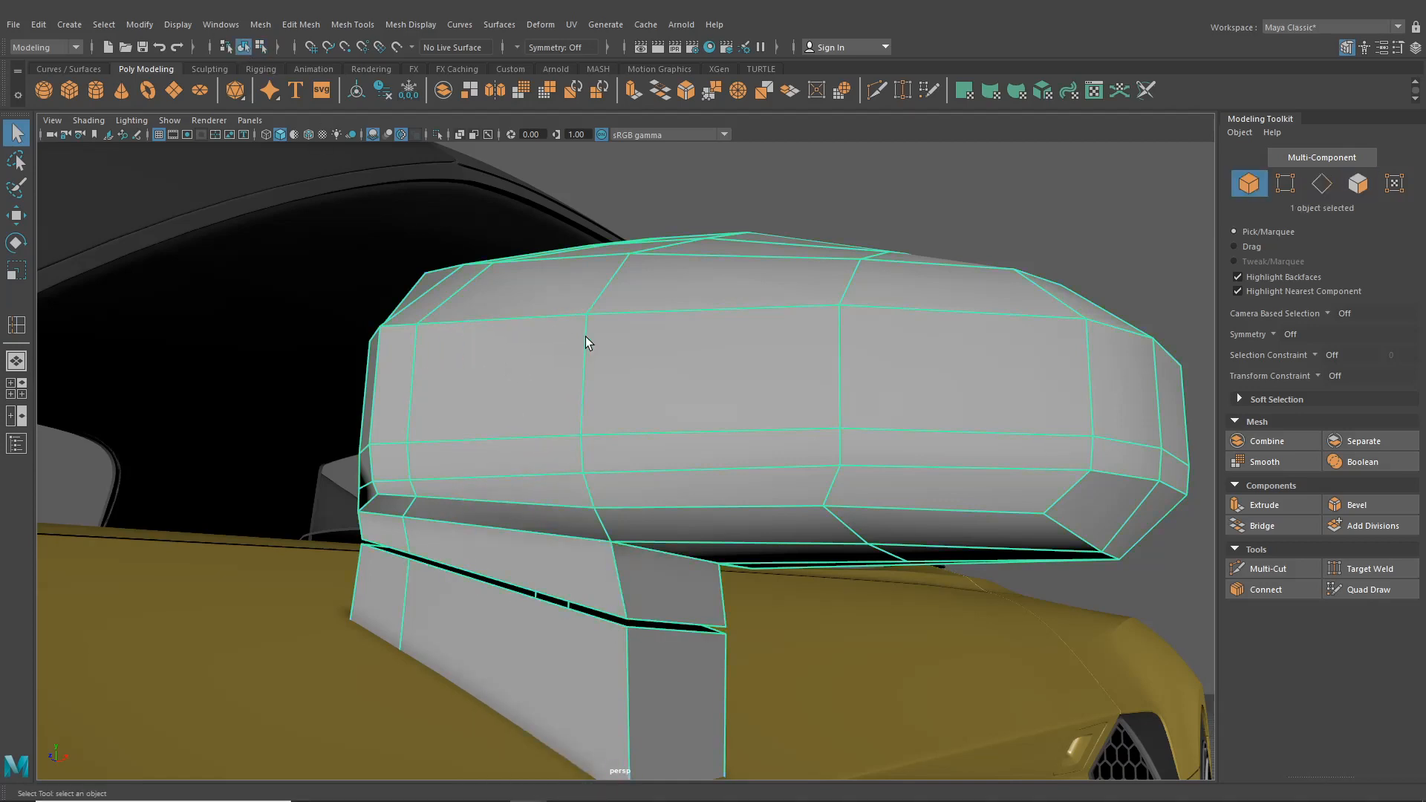
pyautogui.press('3')
pyautogui.keyDown('alt'); pyautogui.moveTo(581, 349); pyautogui.dragTo(793, 392); pyautogui.keyUp('alt')
pyautogui.press('1')
# - Insert an edge loop around the top of the stem's upper section, close to the housing, and preview the smoothing
pyautogui.click(353, 25)
pyautogui.click(385, 136)
pyautogui.scroll(3, 656, 556)
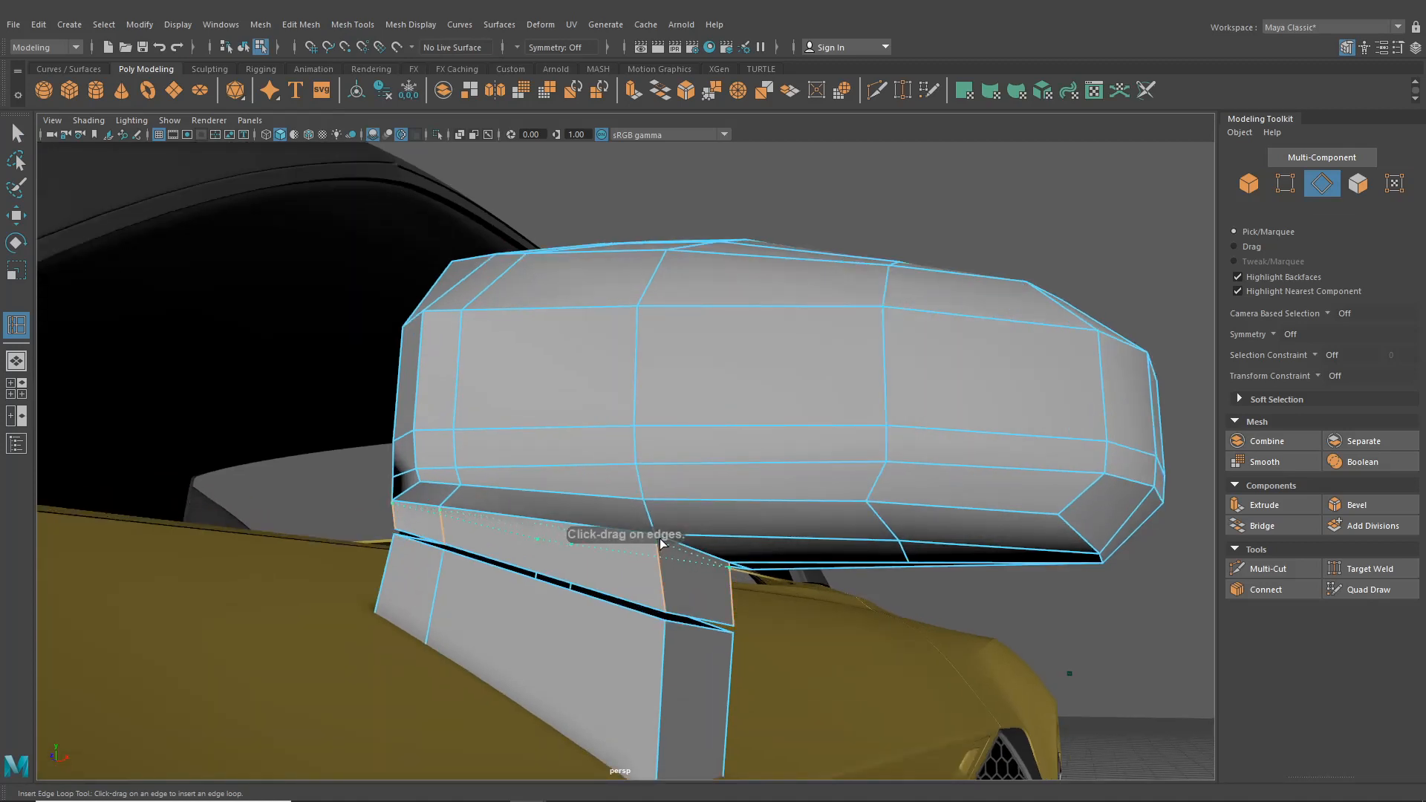
pyautogui.press('3')
pyautogui.press('q')
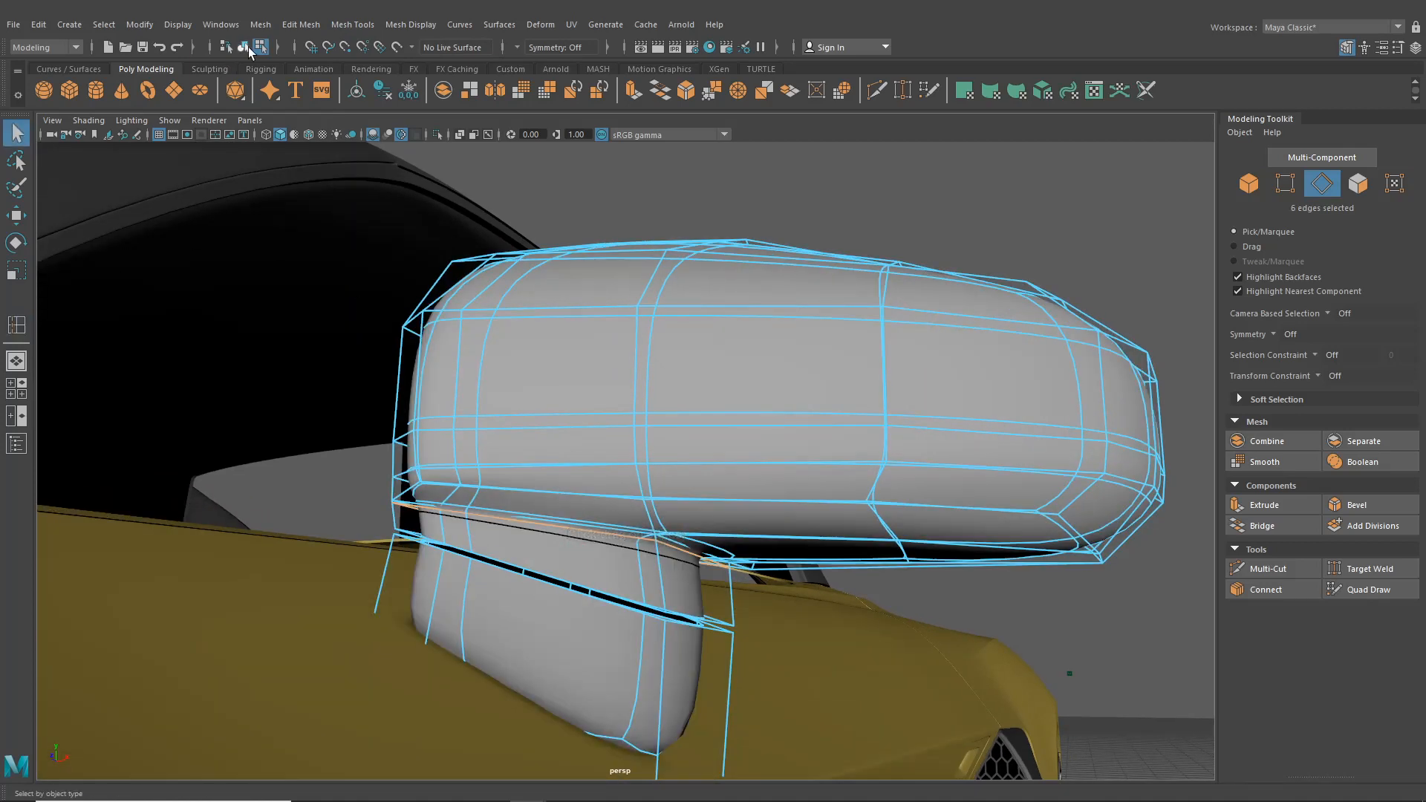
pyautogui.press('3')
pyautogui.press('1')
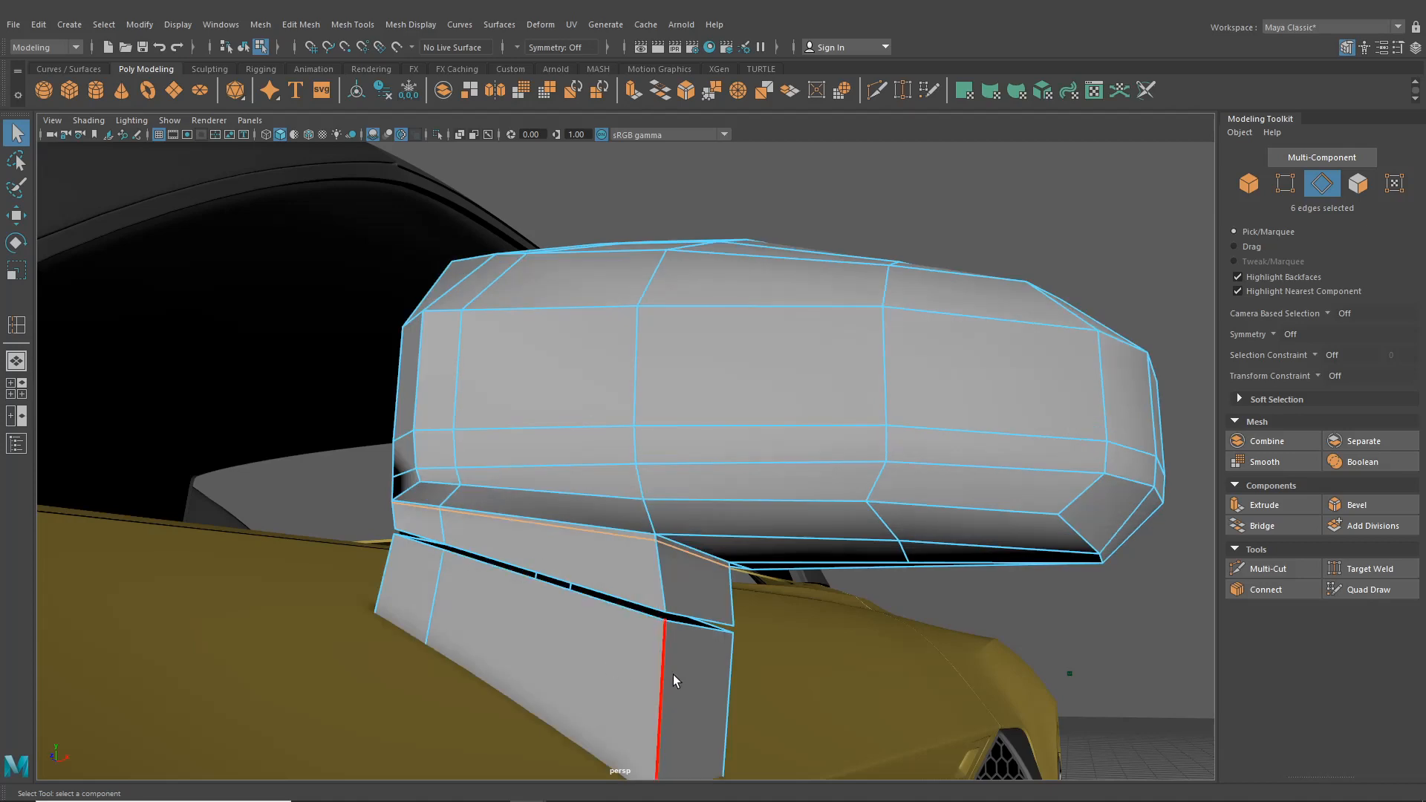
# - Insert an edge loop near the base of the stem's lower section and return to object mode
pyautogui.keyDown('alt'); pyautogui.moveTo(511, 510); pyautogui.dragTo(186, 395); pyautogui.keyUp('alt')
pyautogui.press('y')
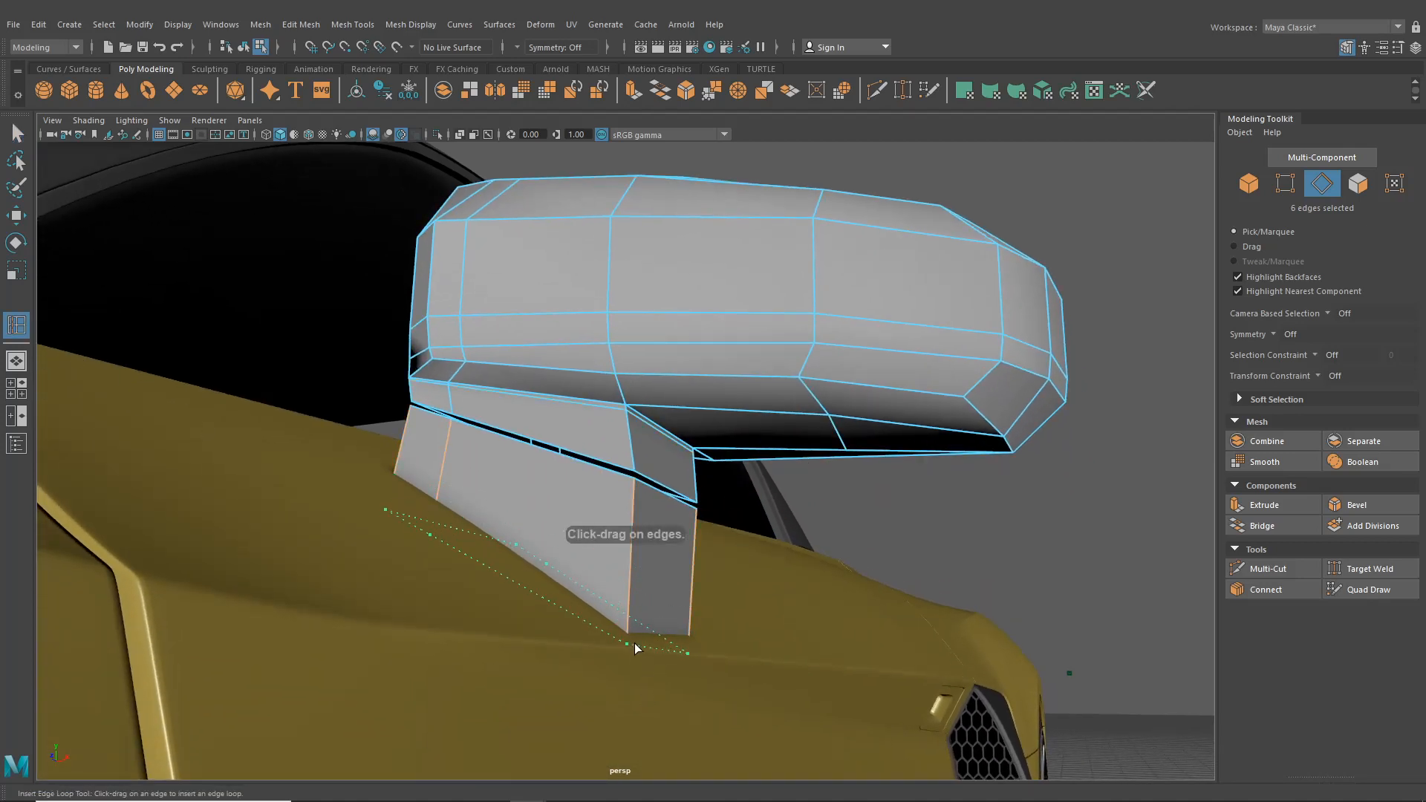
pyautogui.press('q')
pyautogui.click(243, 48)
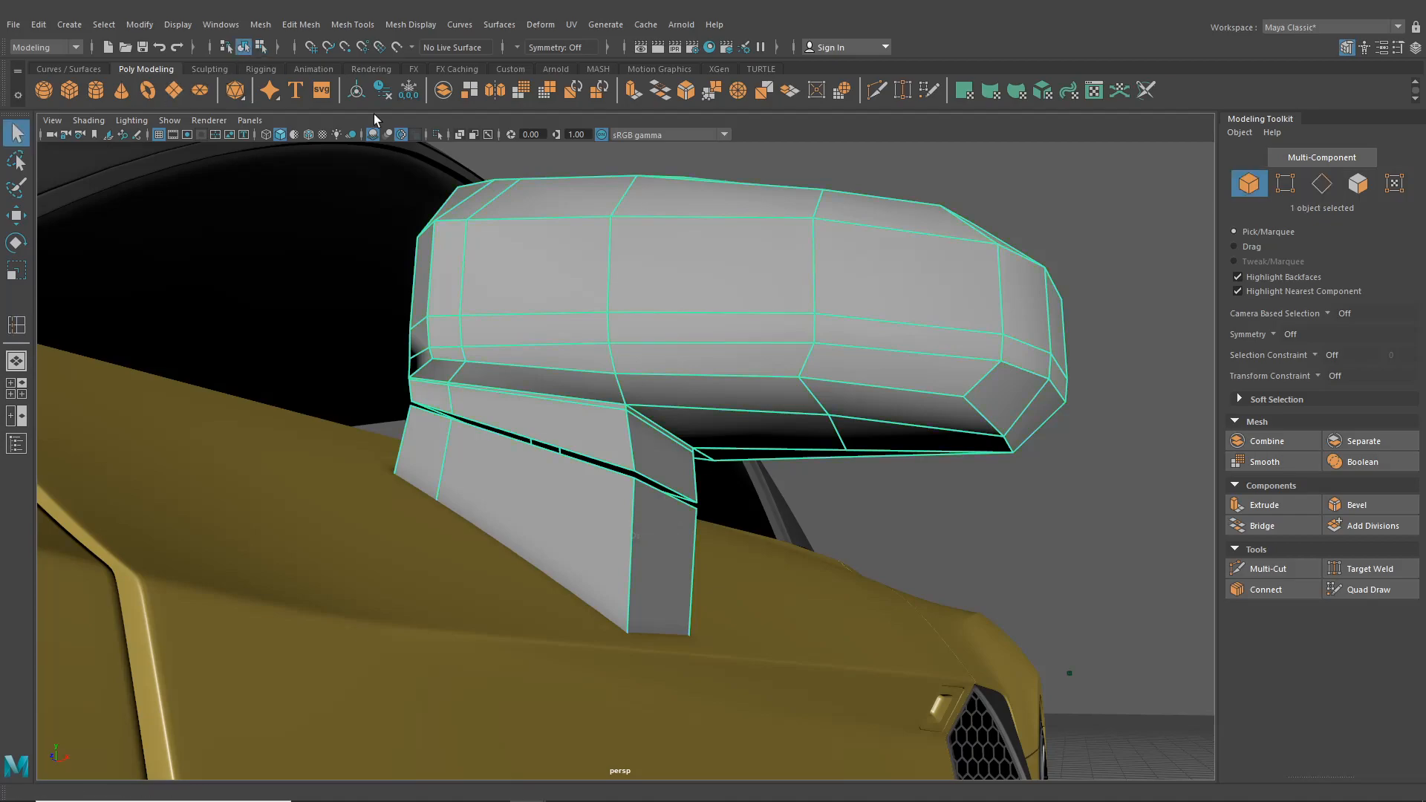
# - Check the smoothed mirror and insert edge loops along the stem's corner on both sections, continuing onto the underside of the housing
pyautogui.press('3')
pyautogui.click(1036, 492)
pyautogui.keyDown('alt'); pyautogui.moveTo(1036, 492); pyautogui.dragTo(599, 484); pyautogui.keyUp('alt')
pyautogui.click(578, 505)
pyautogui.press('1')
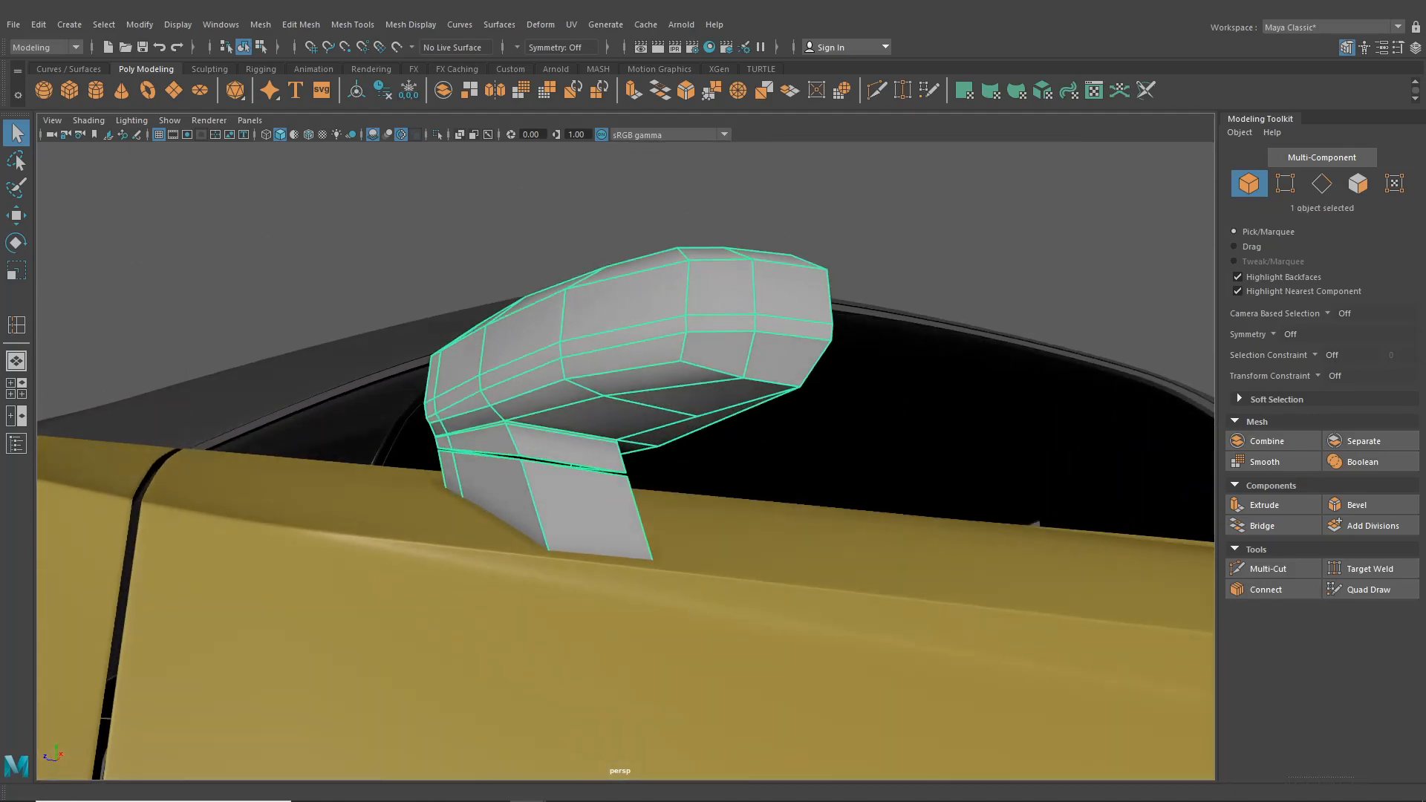
pyautogui.click(350, 25)
pyautogui.click(376, 139)
pyautogui.scroll(3, 615, 367)
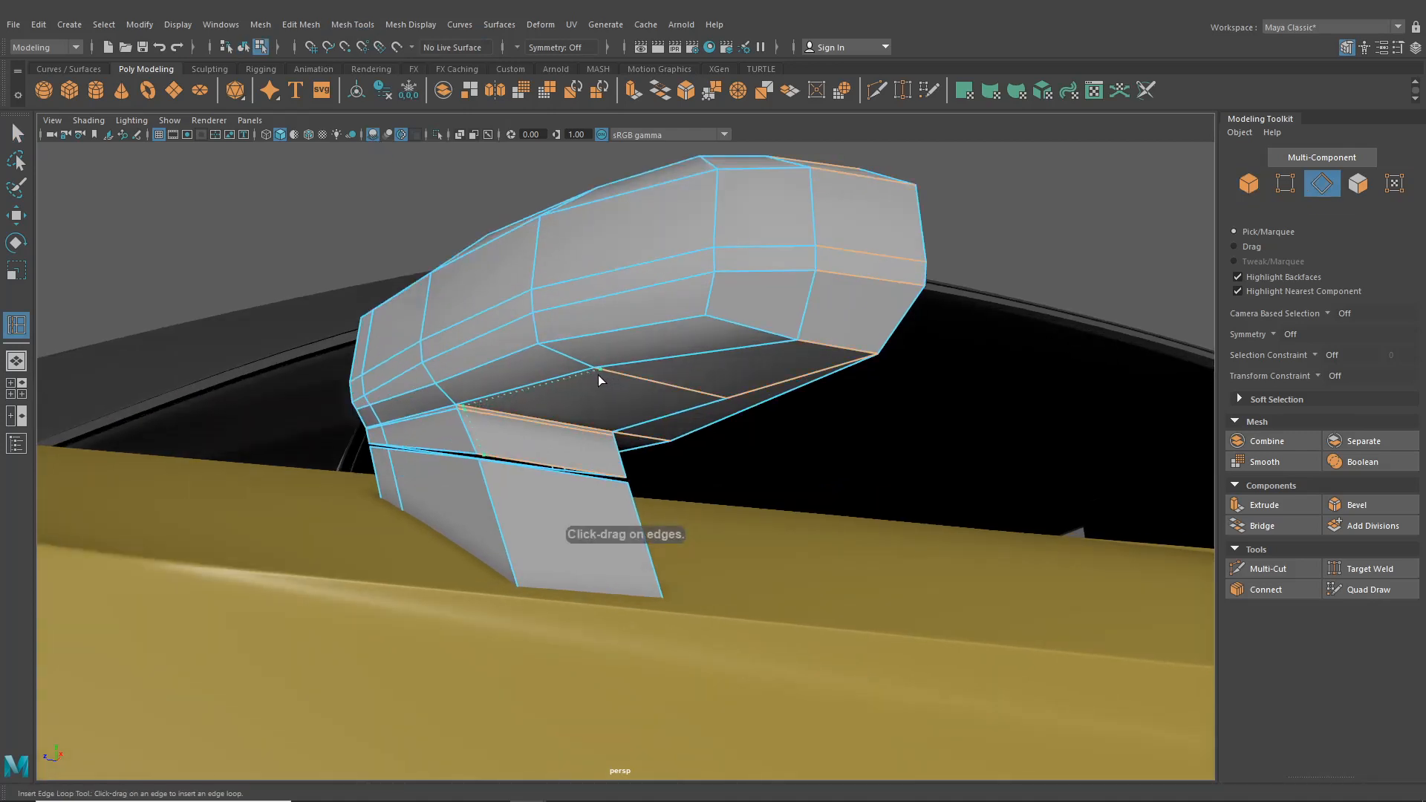
pyautogui.click(599, 376)
pyautogui.keyDown('alt'); pyautogui.moveTo(599, 376); pyautogui.dragTo(580, 366); pyautogui.keyUp('alt')
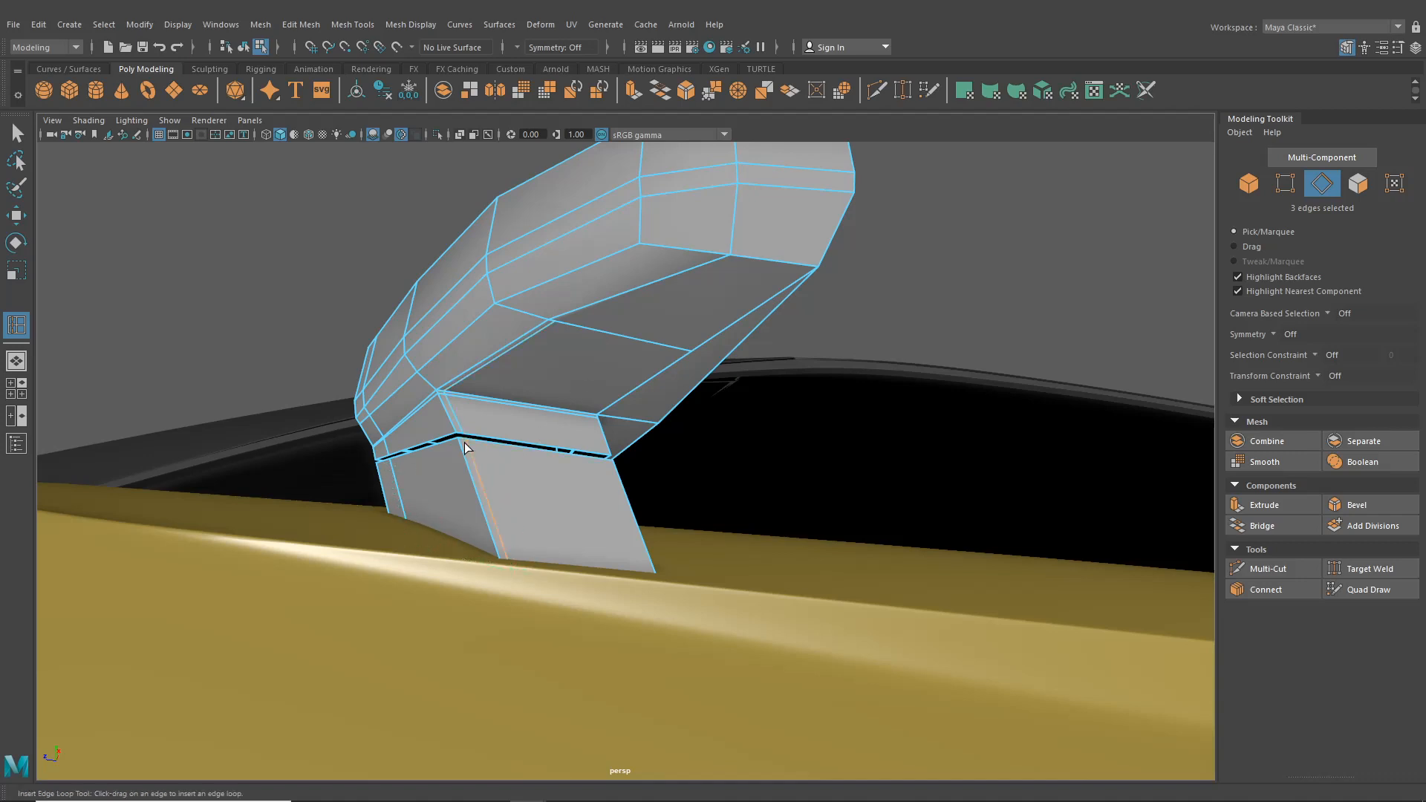
# - Cut an edge across the housing's underside from the new loop's end to the lower corner vertex and return to object mode
pyautogui.click(874, 87)
pyautogui.click(556, 321)
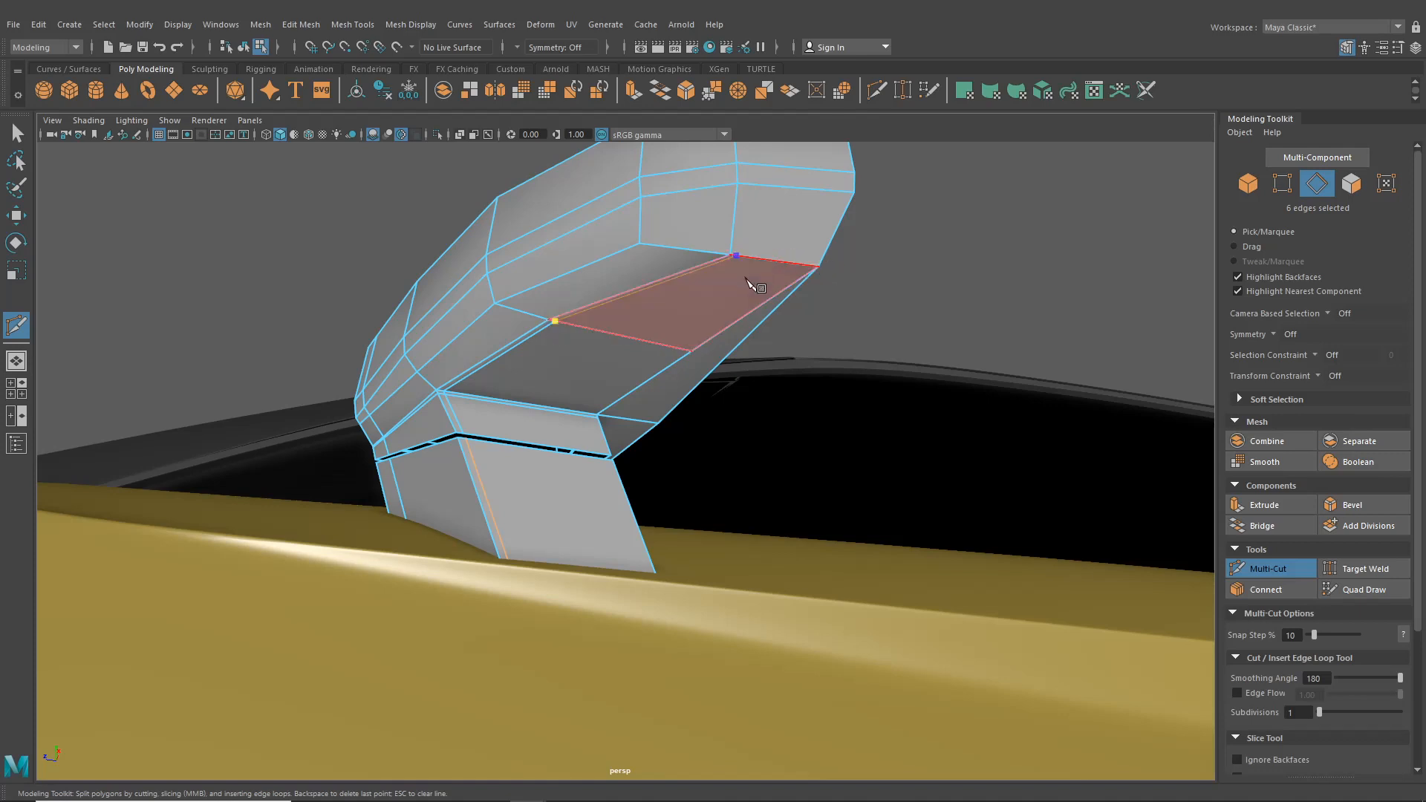
pyautogui.moveTo(756, 286)
pyautogui.keyDown('alt'); pyautogui.mouseDown()
pyautogui.moveTo(751, 319)
pyautogui.moveTo(746, 289)
pyautogui.mouseUp(); pyautogui.keyUp('alt')
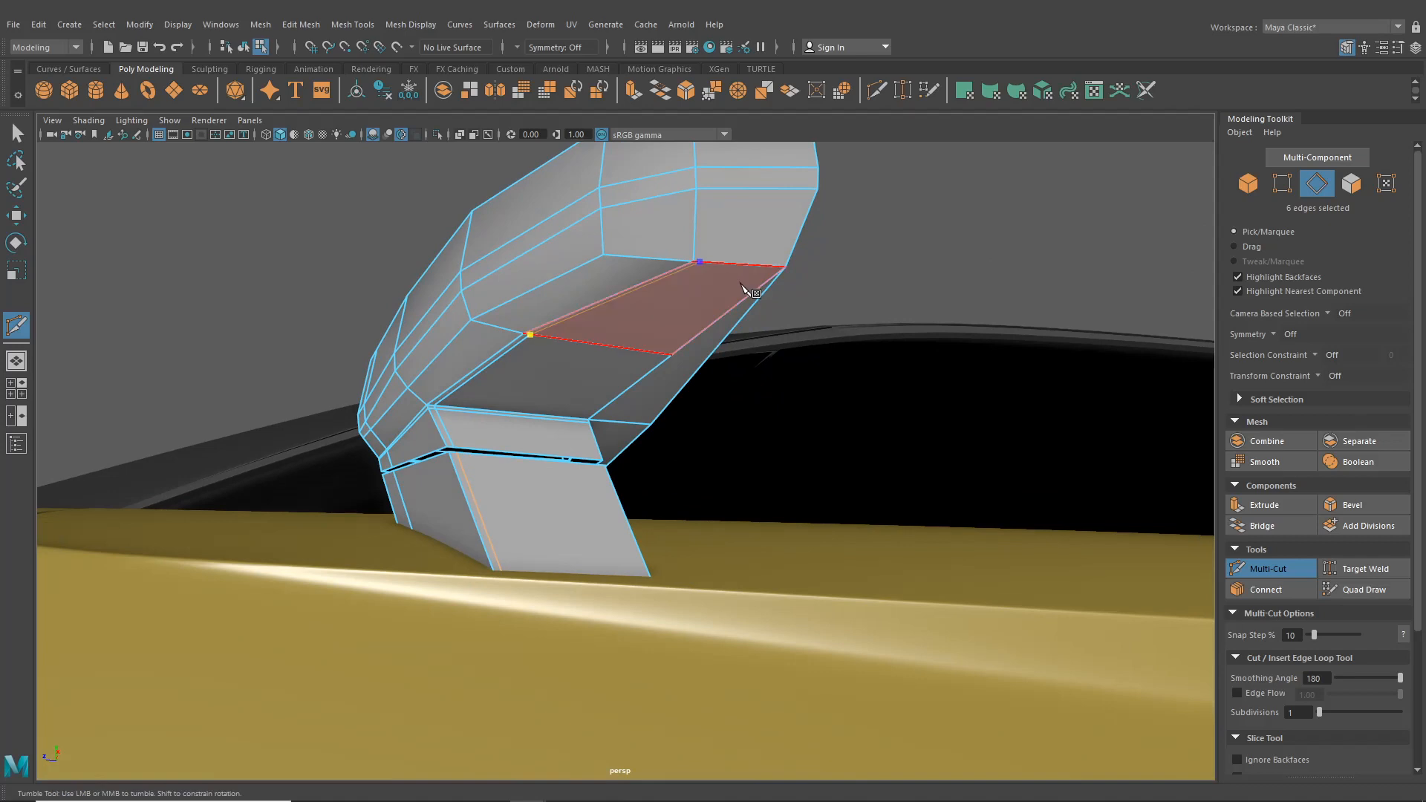
pyautogui.click(693, 263)
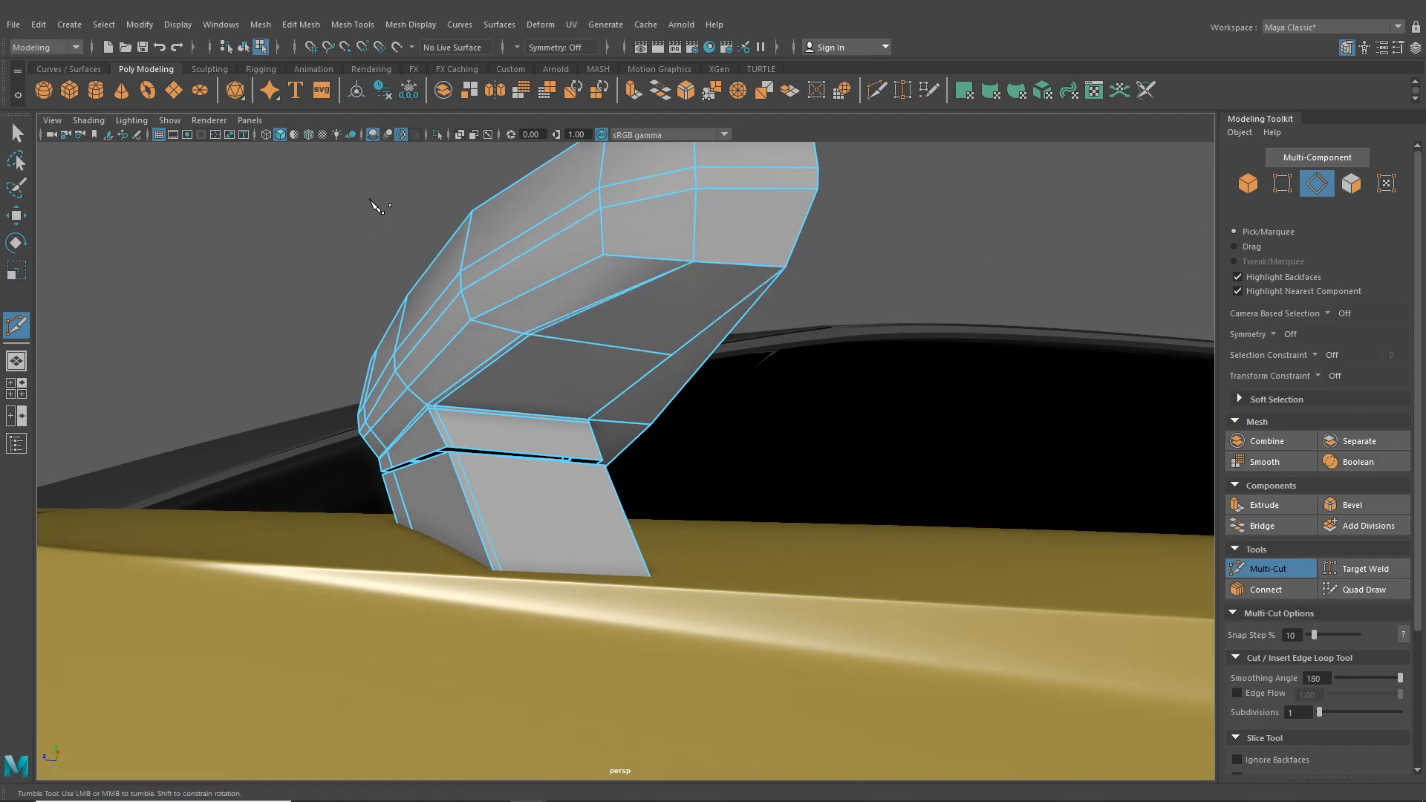
pyautogui.click(17, 134)
pyautogui.click(244, 47)
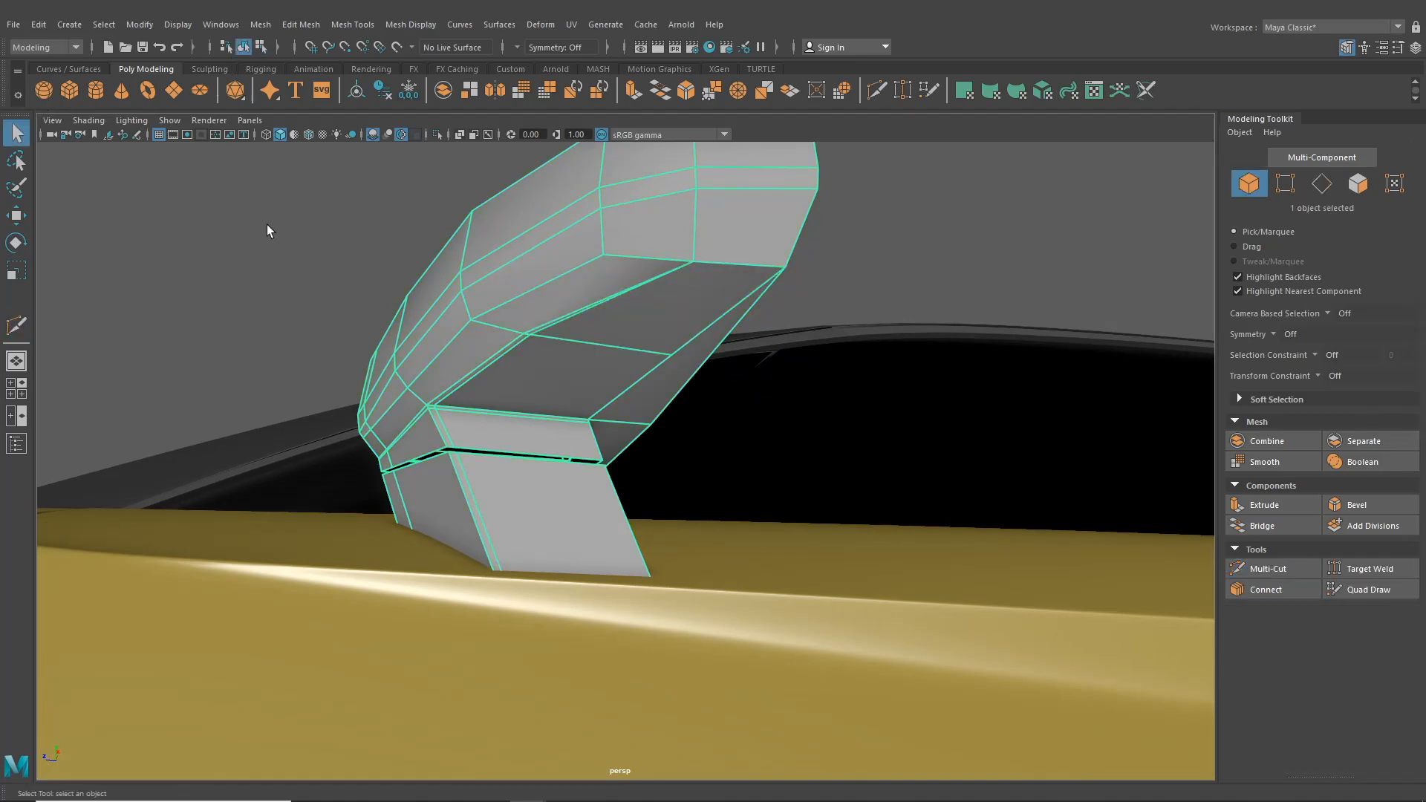
# - Examine the smoothed housing and stem from several sides, ending on the housing's inner side facing the car
pyautogui.press('3')
pyautogui.click(264, 230)
pyautogui.keyDown('alt'); pyautogui.moveTo(264, 230); pyautogui.dragTo(494, 320); pyautogui.keyUp('alt')
pyautogui.keyDown('alt'); pyautogui.moveTo(536, 334); pyautogui.dragTo(608, 389); pyautogui.keyUp('alt')
pyautogui.click(608, 389)
pyautogui.scroll(5, 603, 391)
pyautogui.keyDown('alt'); pyautogui.moveTo(510, 450); pyautogui.dragTo(669, 490); pyautogui.keyUp('alt')
pyautogui.scroll(2, 634, 551)
pyautogui.moveTo(634, 551)
pyautogui.keyDown('alt'); pyautogui.mouseDown()
pyautogui.moveTo(465, 519)
pyautogui.moveTo(605, 551)
pyautogui.moveTo(611, 567)
pyautogui.mouseUp(); pyautogui.keyUp('alt')
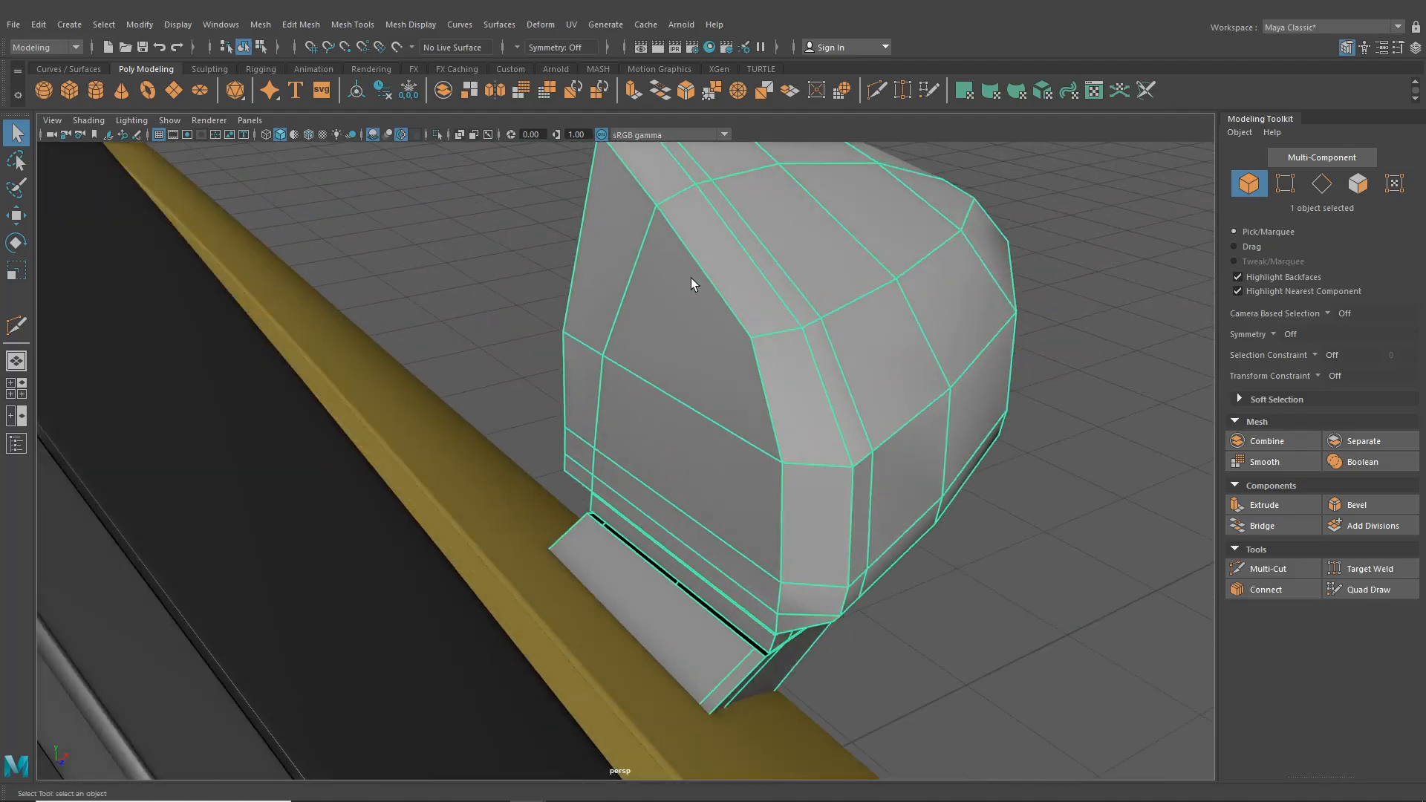
# - Cut a diagonal edge across the housing's inner side face from the angled corner vertex to the mid-row vertex opposite
pyautogui.keyDown('alt'); pyautogui.moveTo(691, 278); pyautogui.dragTo(676, 328); pyautogui.keyUp('alt')
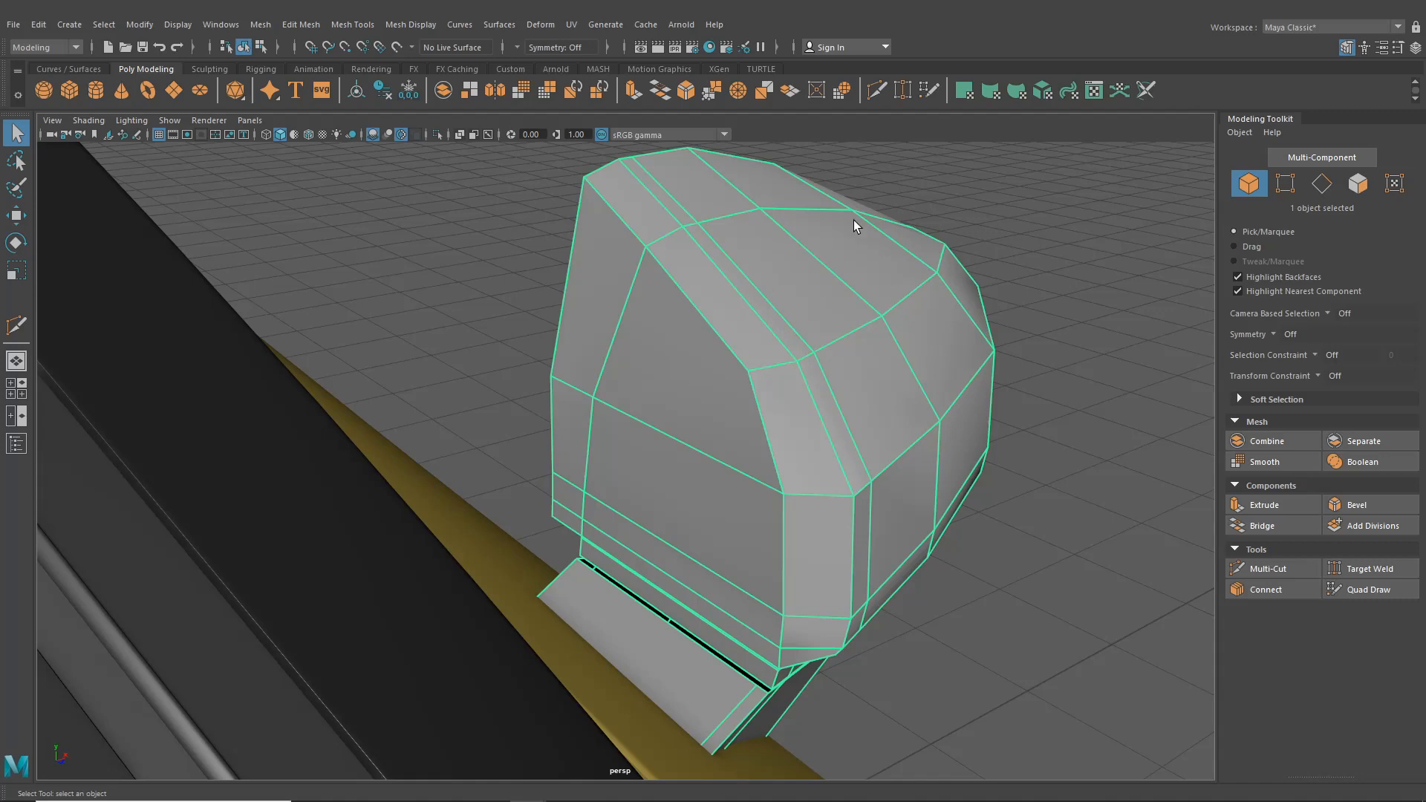
pyautogui.click(881, 90)
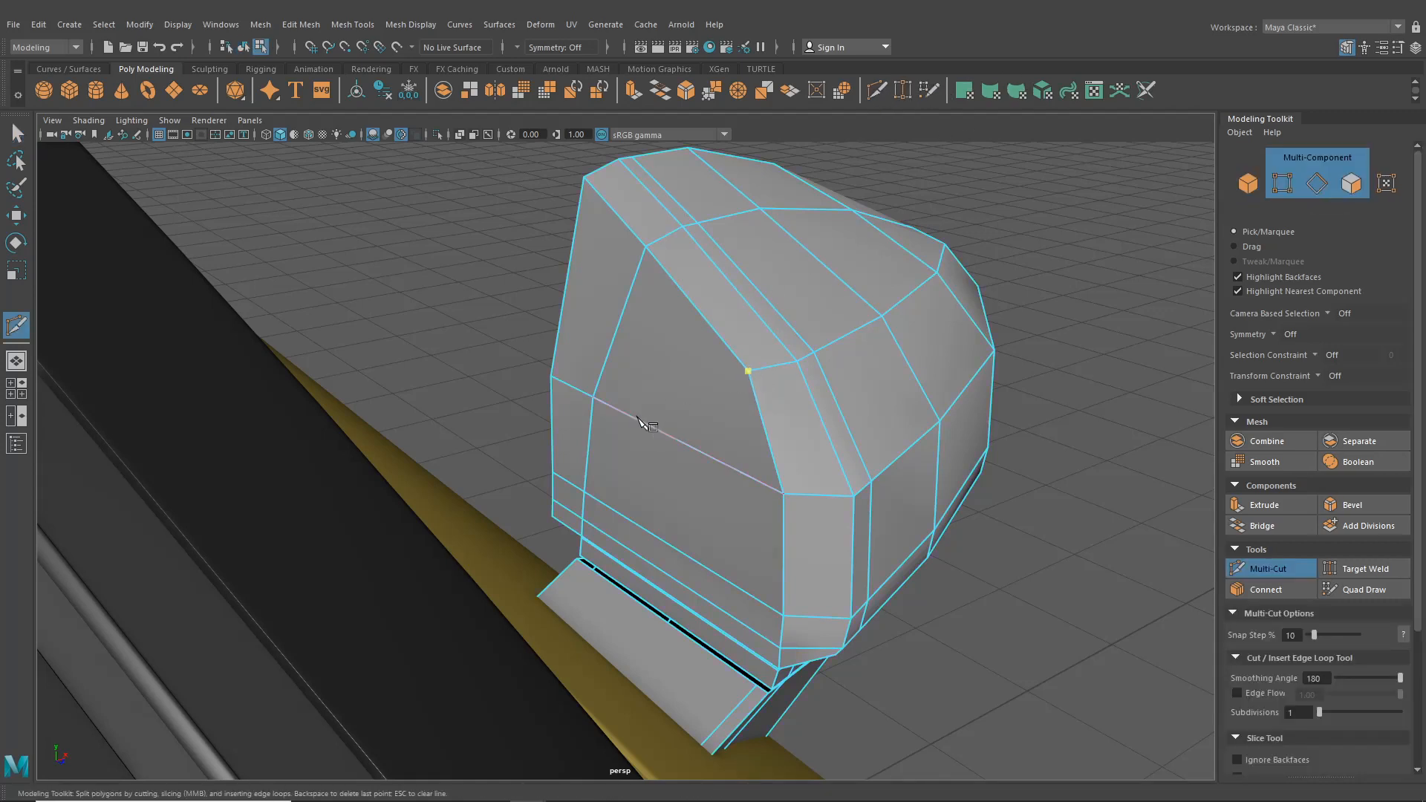
pyautogui.click(16, 134)
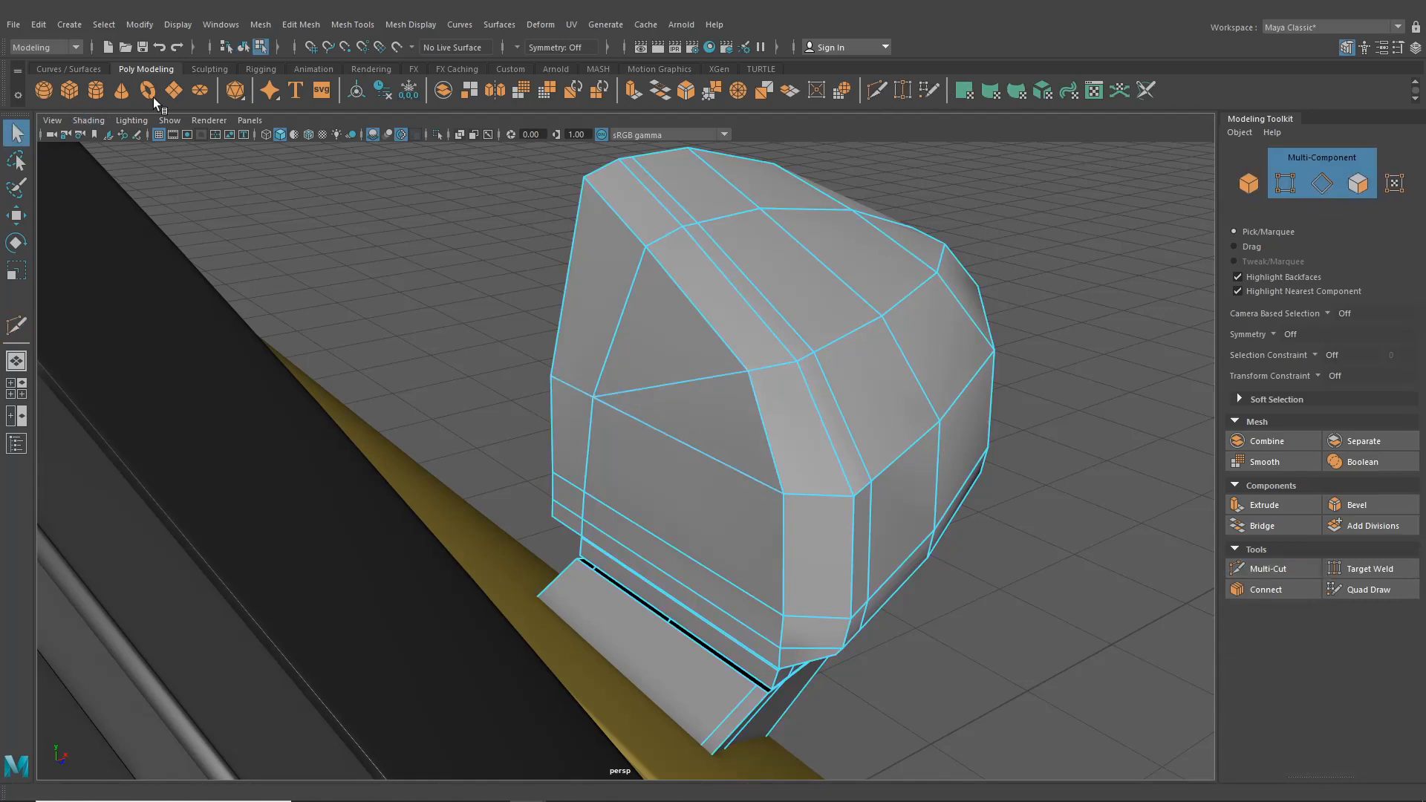
# - Insert a vertical edge loop on the housing's inner side, close to its lower corner edge
pyautogui.click(354, 25)
pyautogui.click(399, 138)
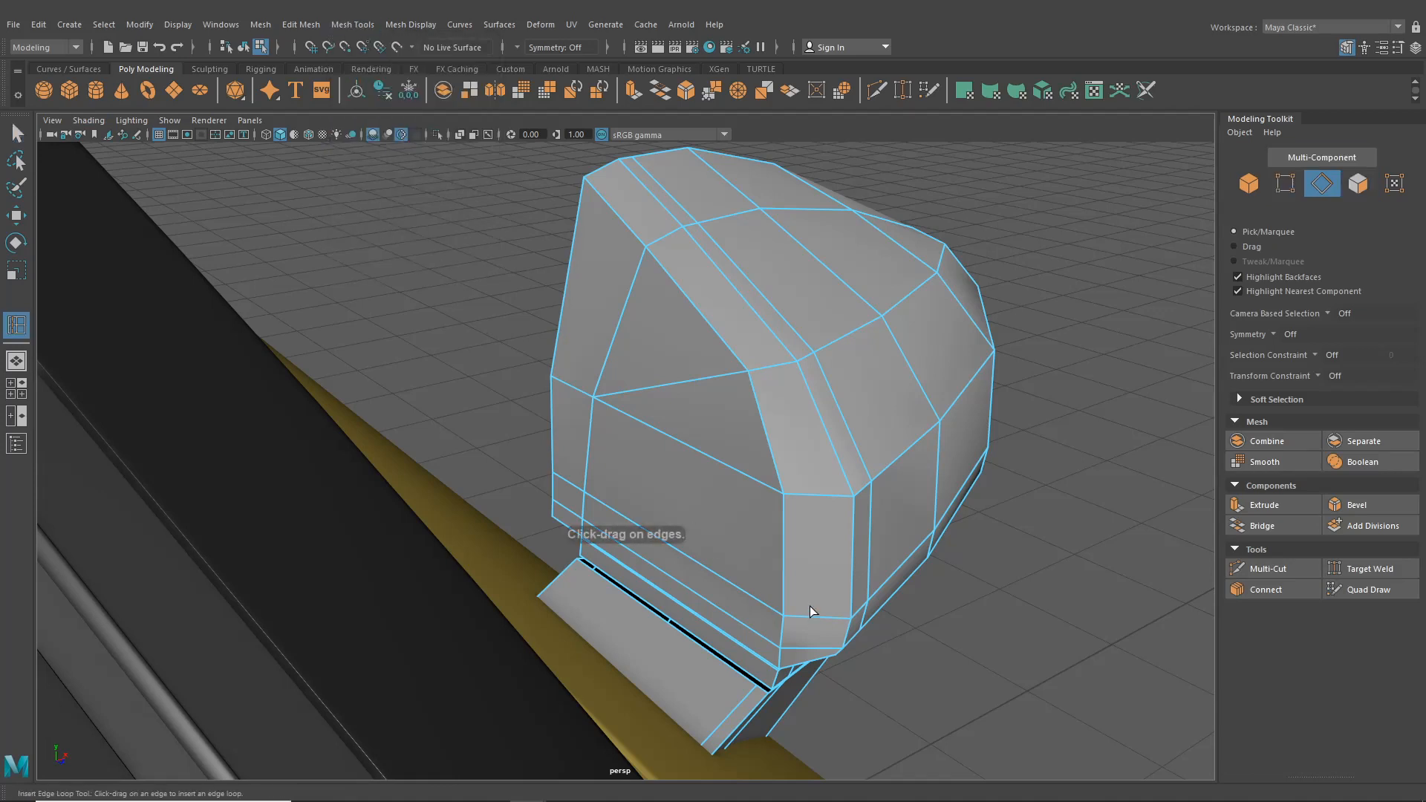
pyautogui.click(769, 606)
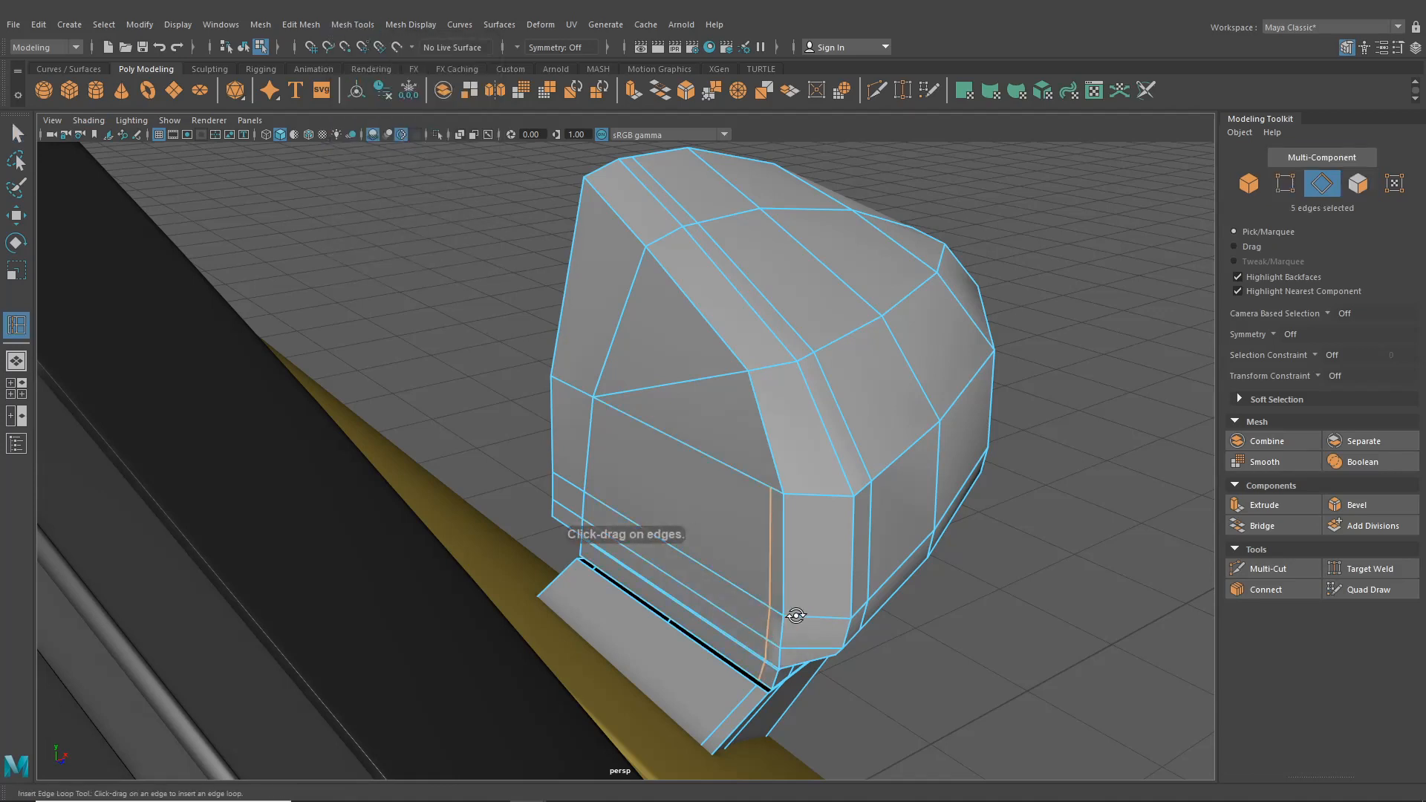
pyautogui.keyDown('alt'); pyautogui.moveTo(769, 607); pyautogui.dragTo(1, 186); pyautogui.keyUp('alt')
# - Move the two vertices at the housing's lower inner corner slightly outward along Z to about 2.91
pyautogui.click(16, 215)
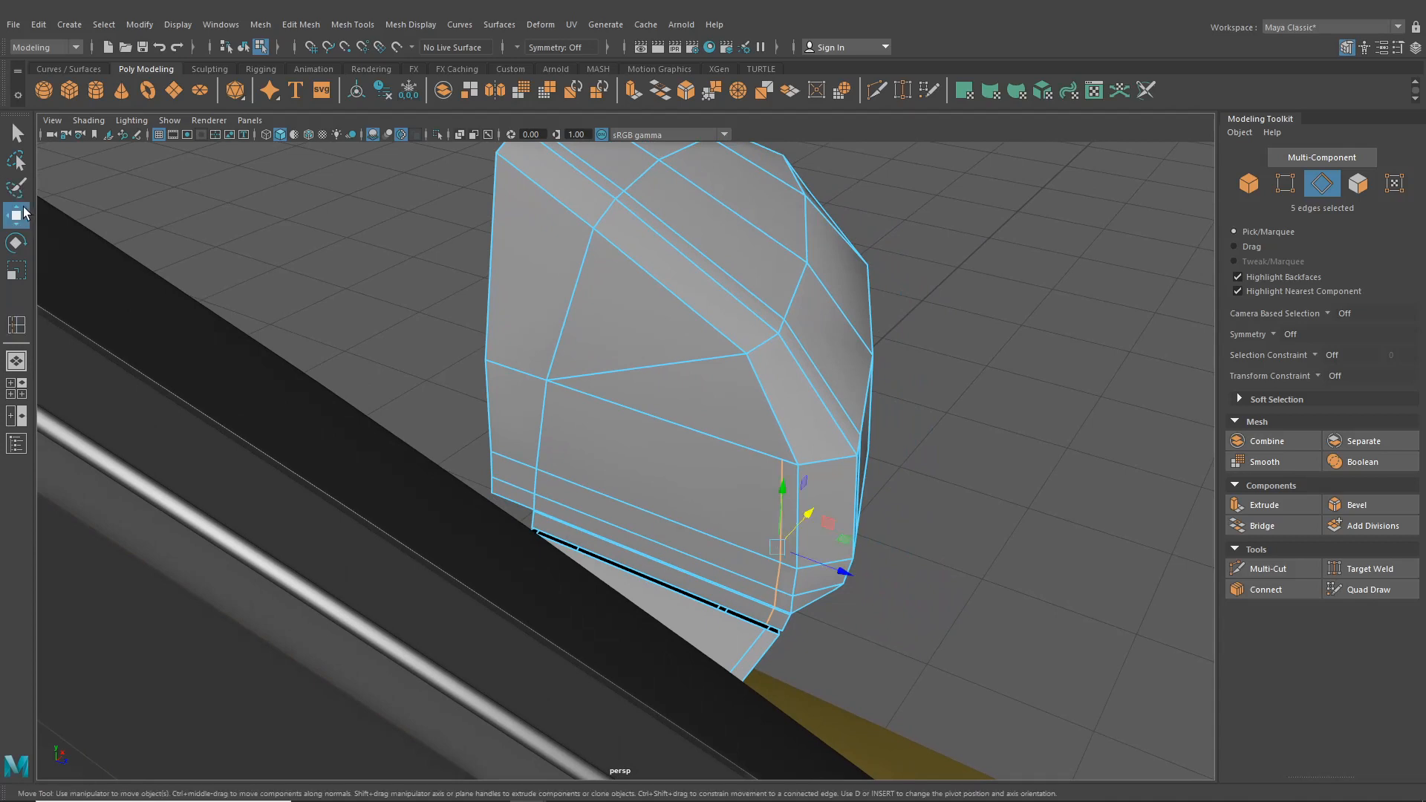
pyautogui.moveTo(617, 307); pyautogui.dragTo(550, 308, button='right')
pyautogui.keyDown('alt'); pyautogui.moveTo(746, 369); pyautogui.dragTo(698, 379); pyautogui.keyUp('alt')
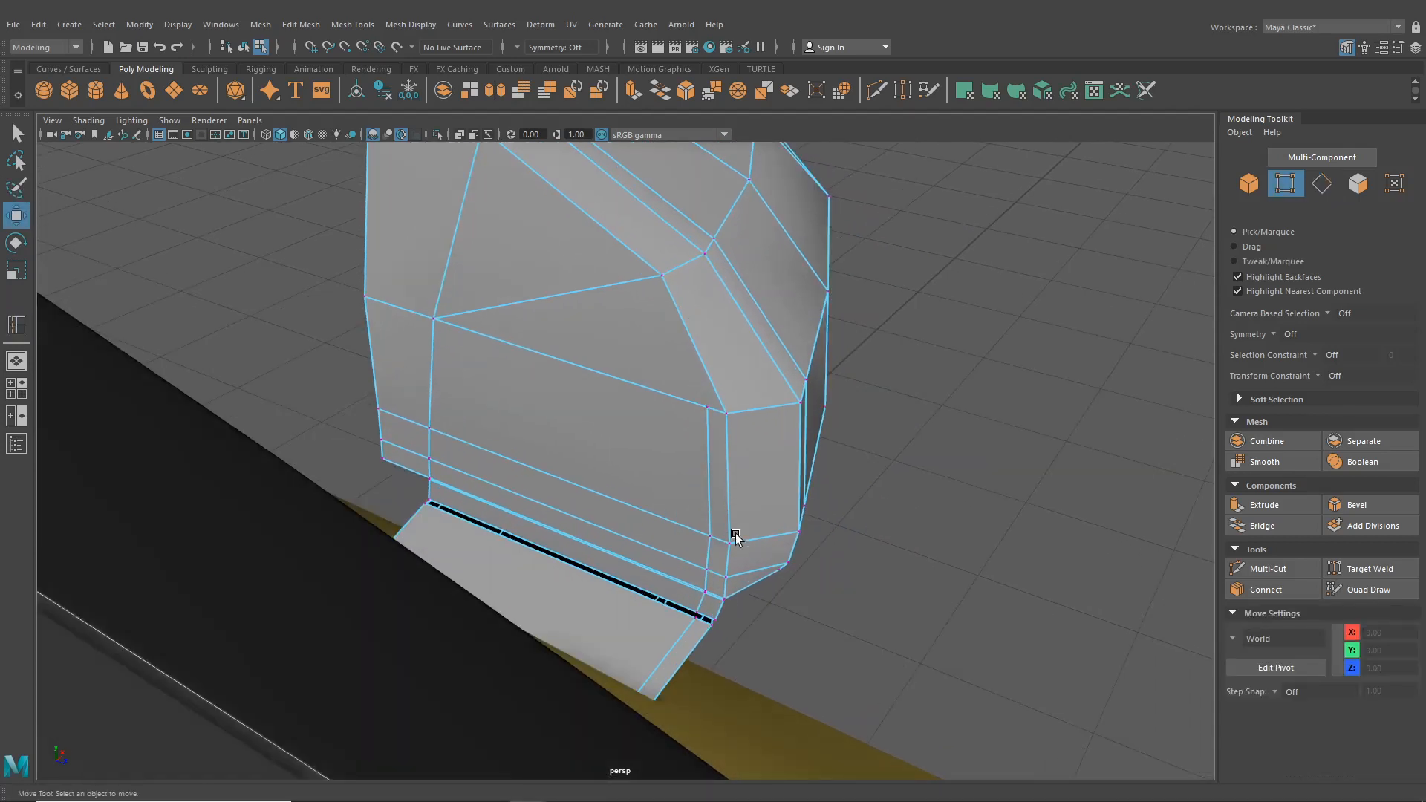
pyautogui.click(705, 567)
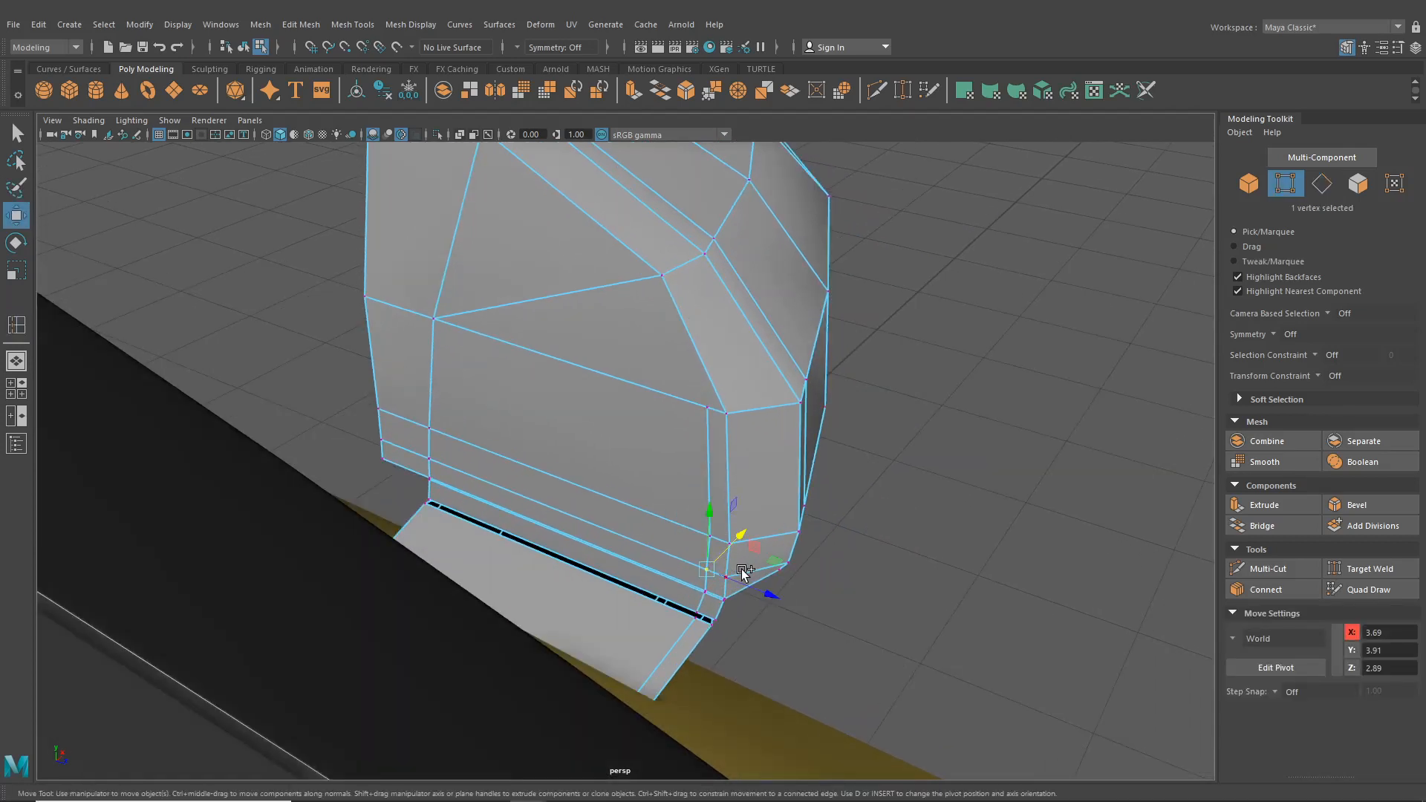
pyautogui.keyDown('shift'); pyautogui.click(741, 570); pyautogui.keyUp('shift')
pyautogui.moveTo(785, 599); pyautogui.dragTo(788, 600)
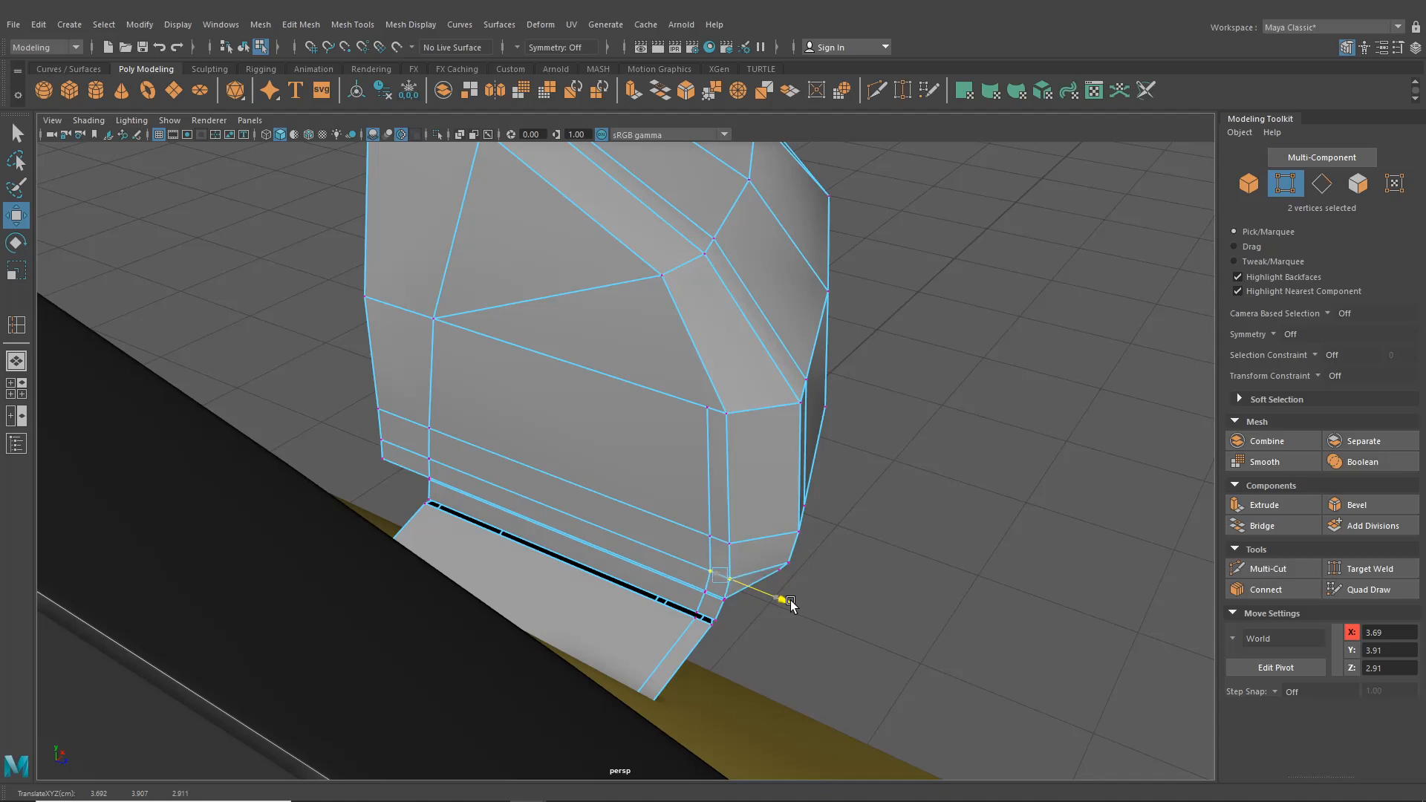
pyautogui.keyDown('alt'); pyautogui.moveTo(750, 428); pyautogui.dragTo(745, 476, button='middle'); pyautogui.keyUp('alt')
pyautogui.keyDown('alt'); pyautogui.moveTo(596, 267); pyautogui.dragTo(595, 287, button='middle'); pyautogui.keyUp('alt')
# - Insert an edge loop along the inner side's slanted edge and cut an edge connecting it to the vertical loop
pyautogui.click(417, 28)
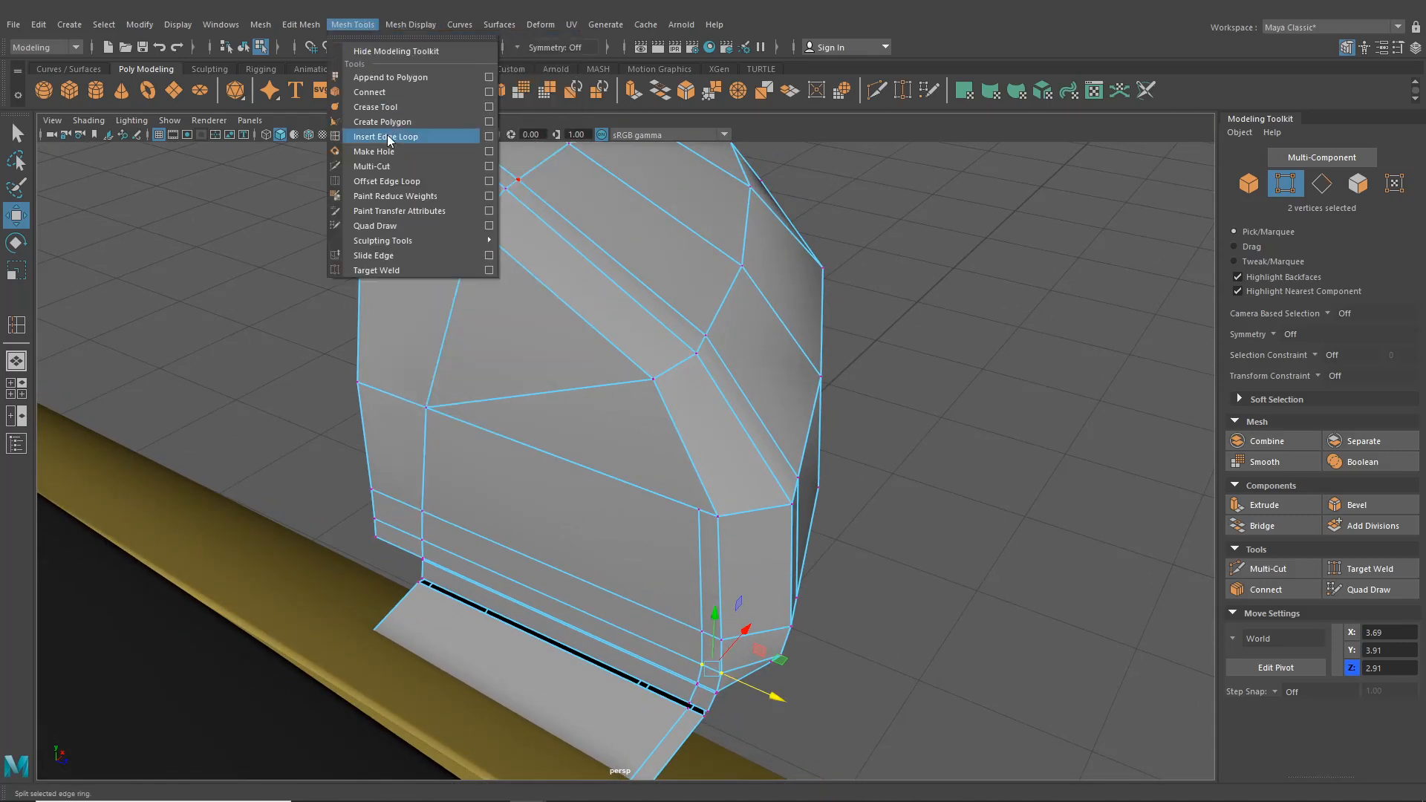
pyautogui.click(401, 134)
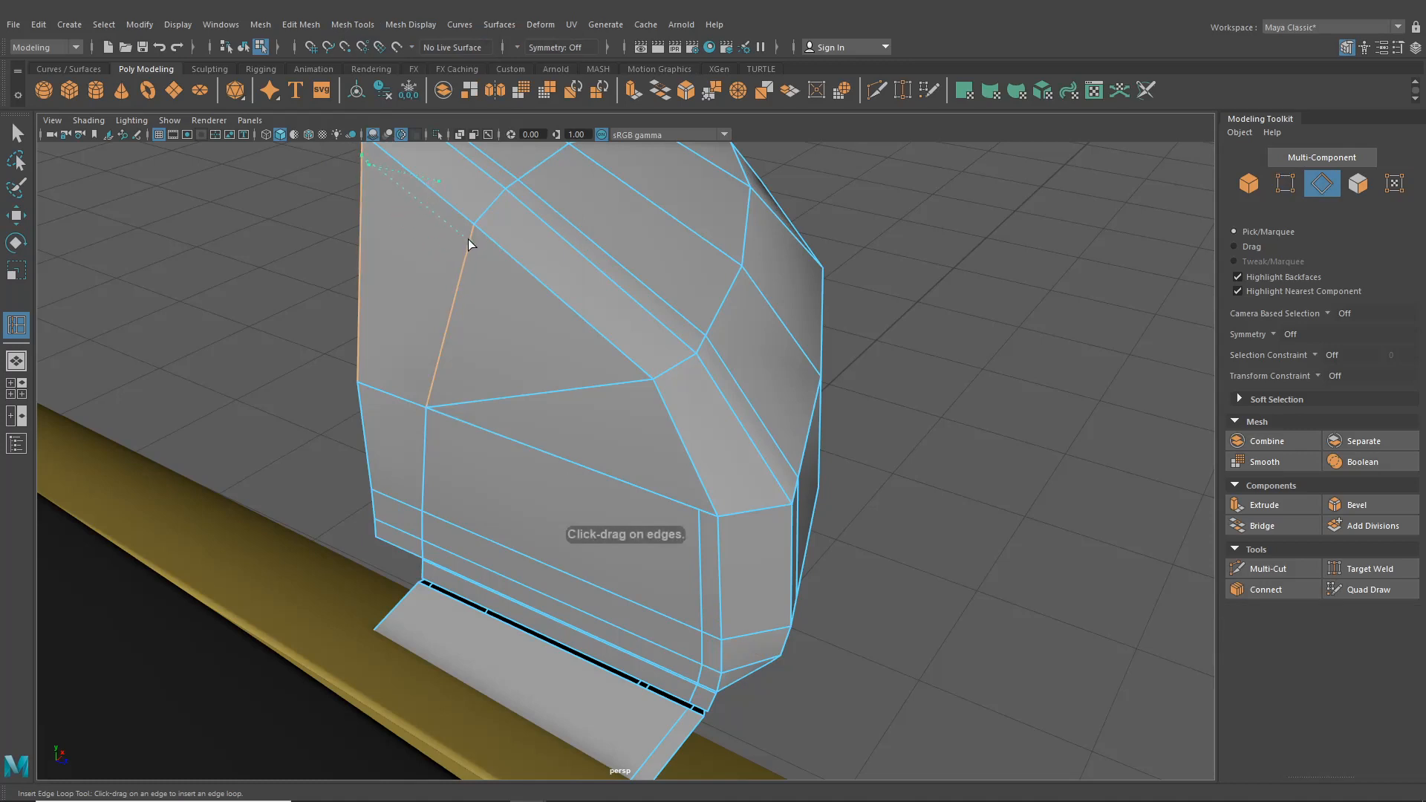
pyautogui.click(876, 92)
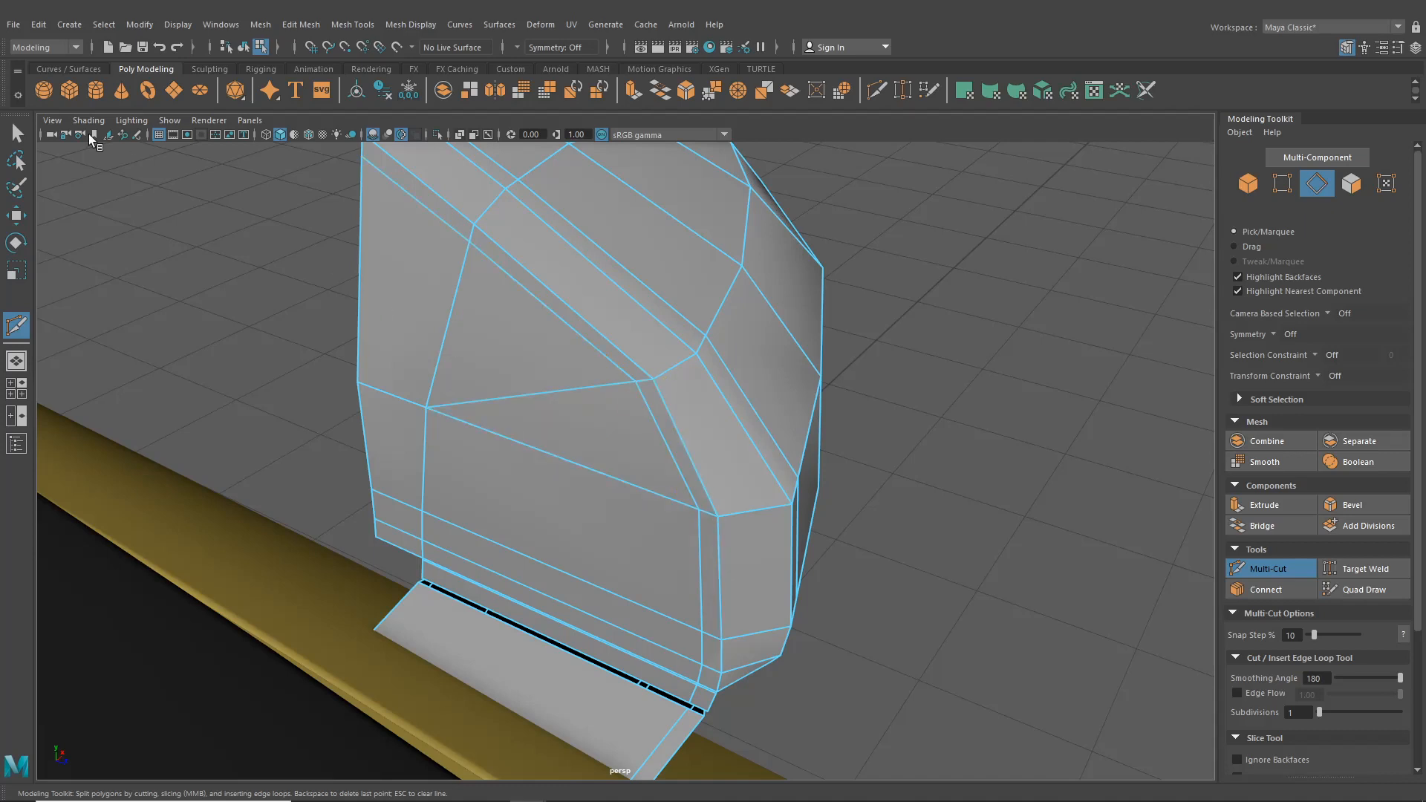
# - Delete the diagonal edge on the housing's inner side and return to object mode
pyautogui.press('q')
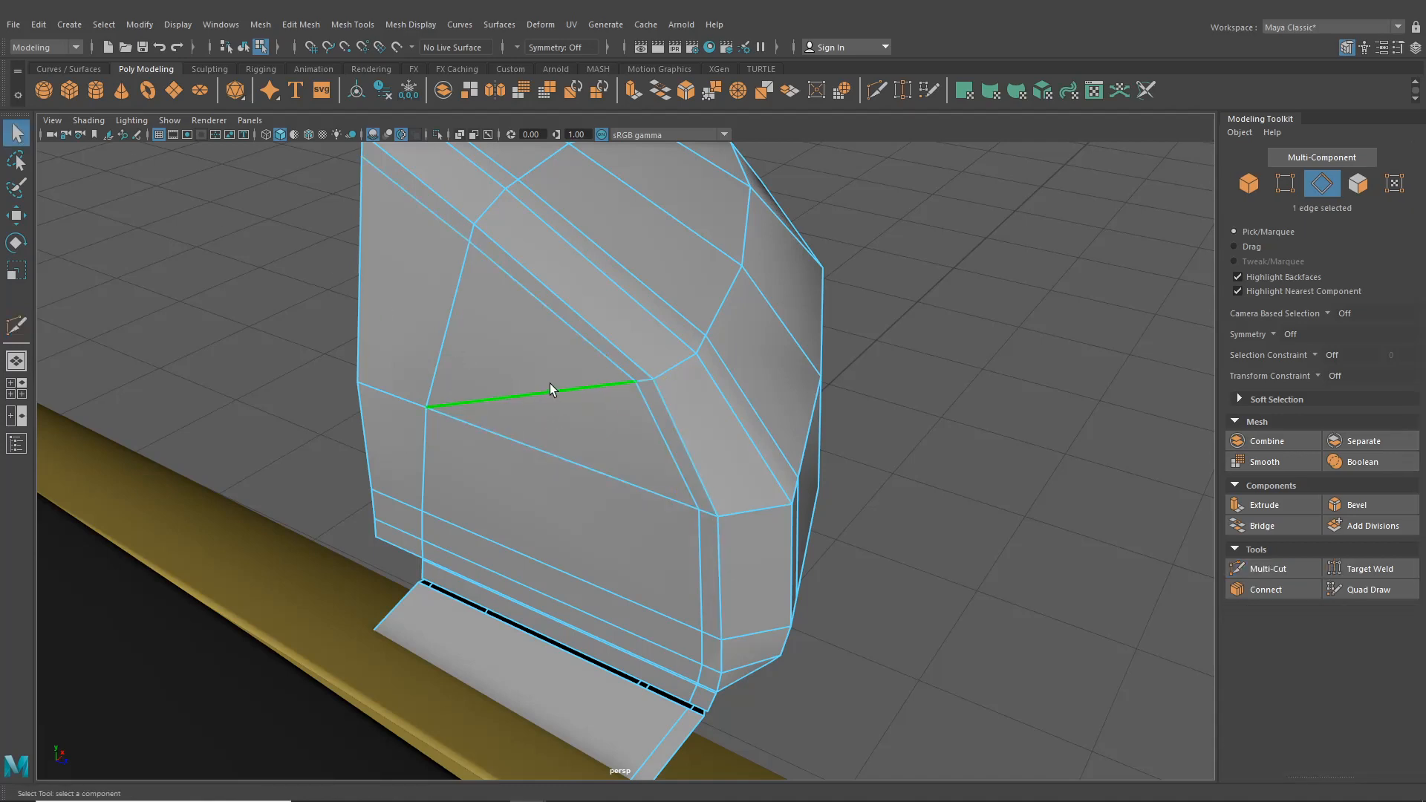
pyautogui.press('Delete')
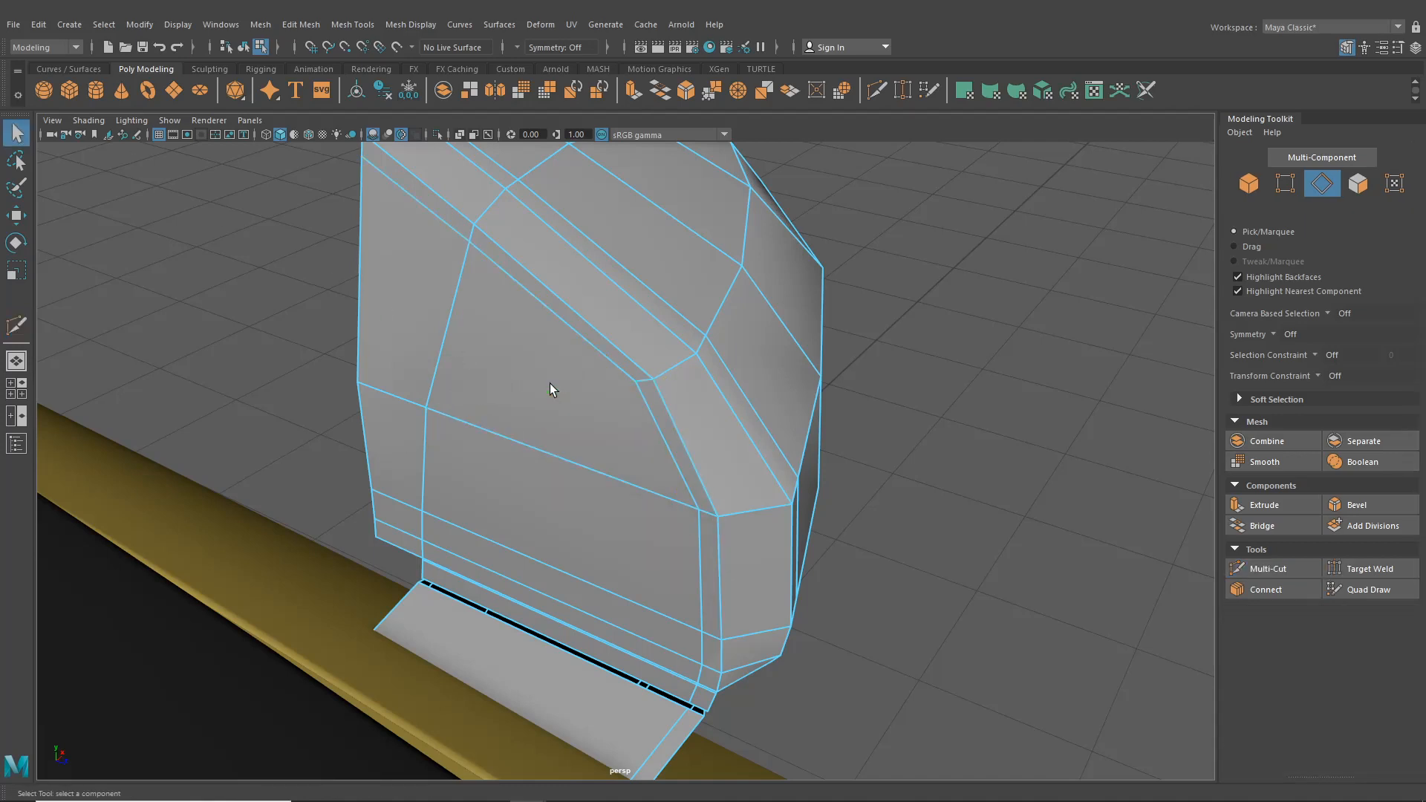
pyautogui.click(242, 49)
# - Examine the smoothed mirror and the edge flow around the housing and stem from several angles
pyautogui.press('3')
pyautogui.click(983, 431)
pyautogui.keyDown('alt'); pyautogui.moveTo(984, 431); pyautogui.dragTo(1015, 440); pyautogui.keyUp('alt')
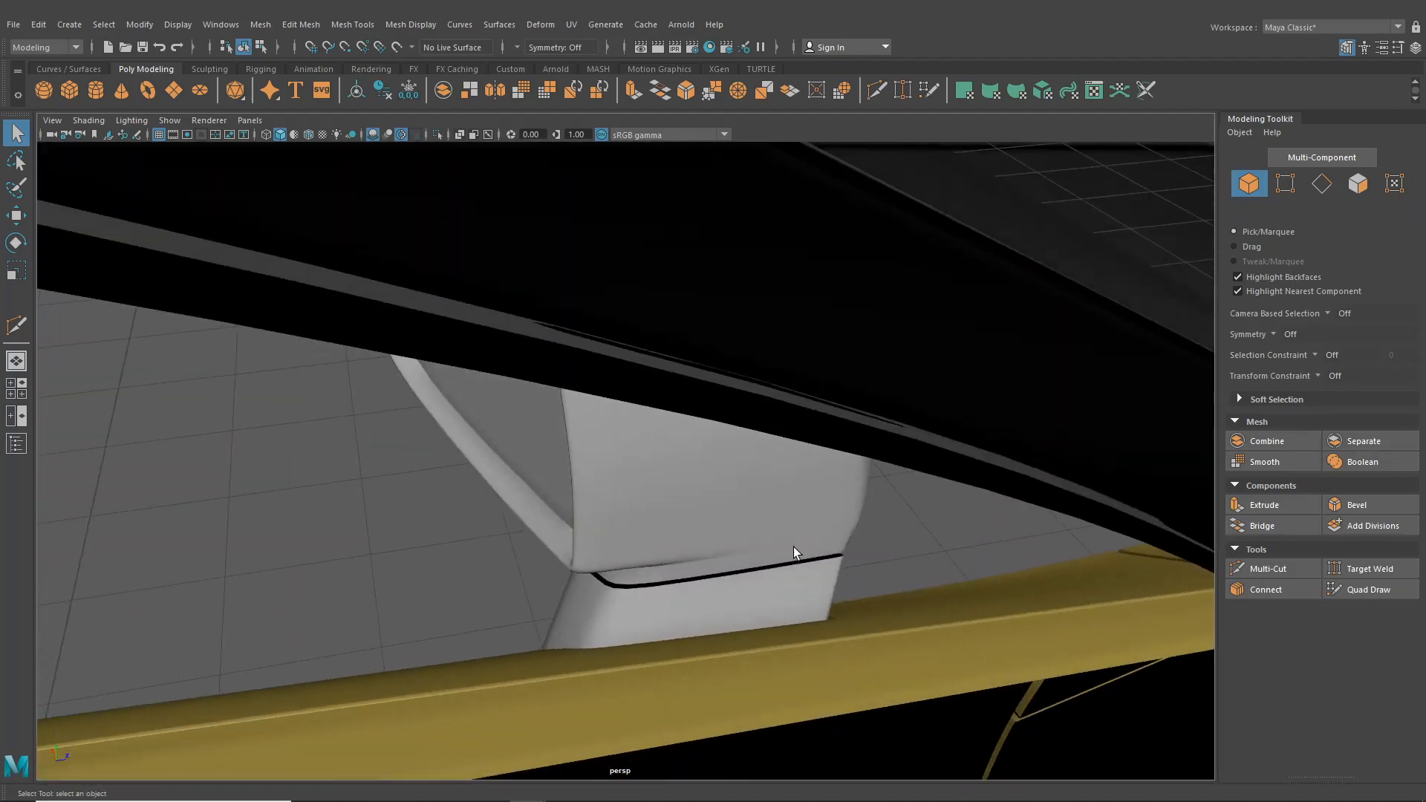
pyautogui.click(720, 563)
pyautogui.keyDown('alt'); pyautogui.moveTo(764, 560); pyautogui.dragTo(569, 520); pyautogui.keyUp('alt')
pyautogui.keyDown('alt'); pyautogui.moveTo(570, 519); pyautogui.dragTo(663, 544, button='middle'); pyautogui.keyUp('alt')
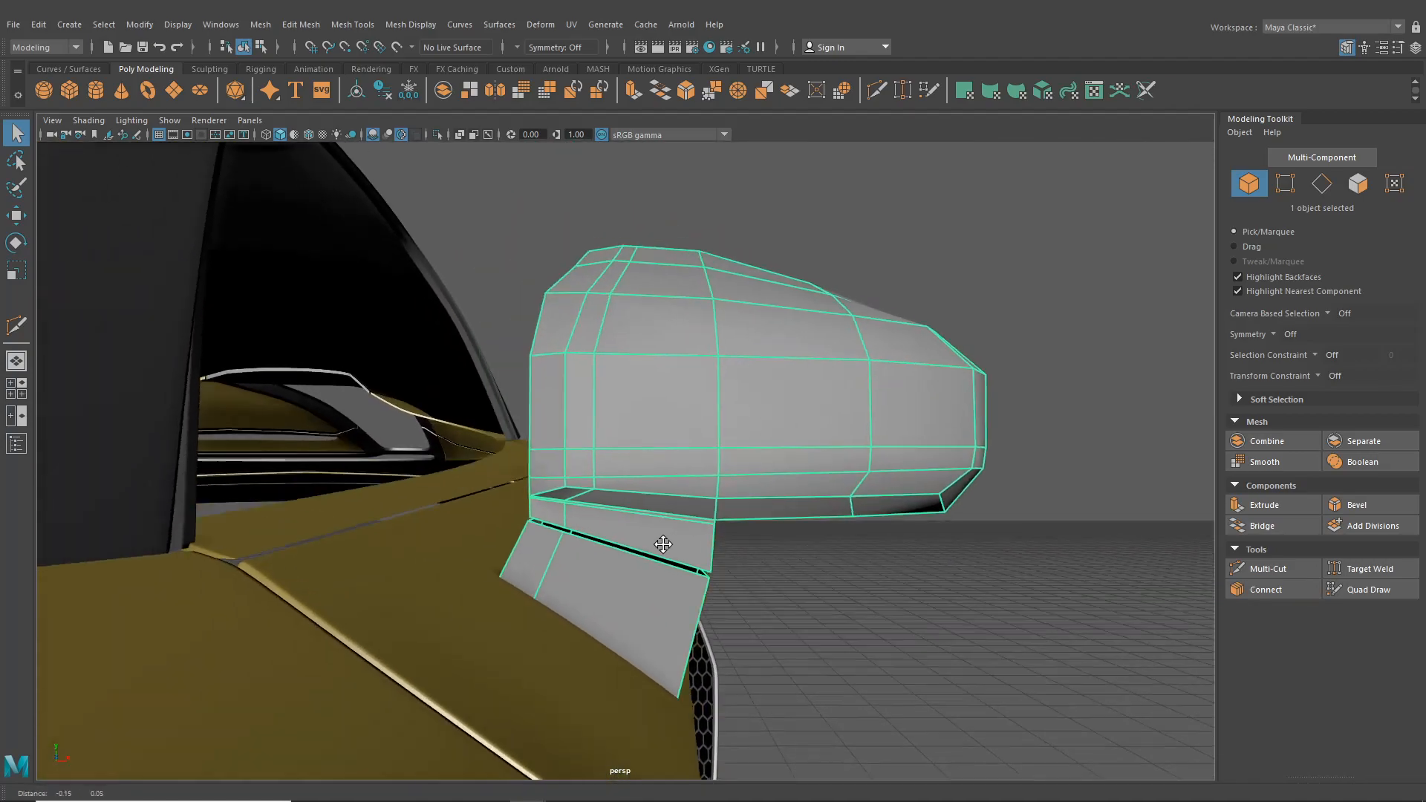
pyautogui.keyDown('alt'); pyautogui.moveTo(663, 544); pyautogui.dragTo(685, 600); pyautogui.keyUp('alt')
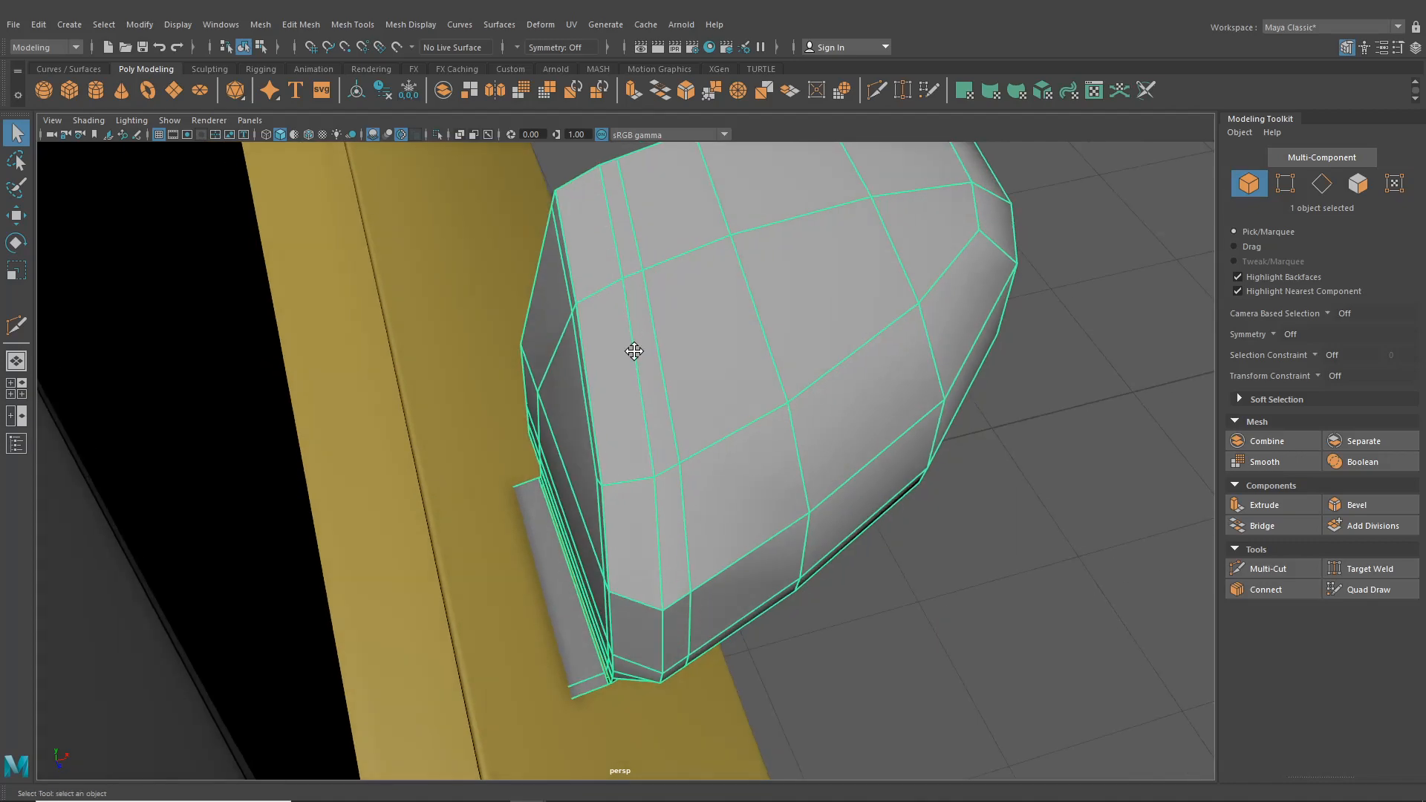
pyautogui.moveTo(633, 351)
pyautogui.keyDown('alt'); pyautogui.mouseDown()
pyautogui.moveTo(742, 408)
pyautogui.moveTo(916, 386)
pyautogui.moveTo(603, 308)
pyautogui.moveTo(620, 328)
pyautogui.mouseUp(); pyautogui.keyUp('alt')
# - Delete the part of the surplus edge loop that runs across the housing's top to the glass opening on the car side
pyautogui.moveTo(619, 328); pyautogui.dragTo(617, 284, button='right')
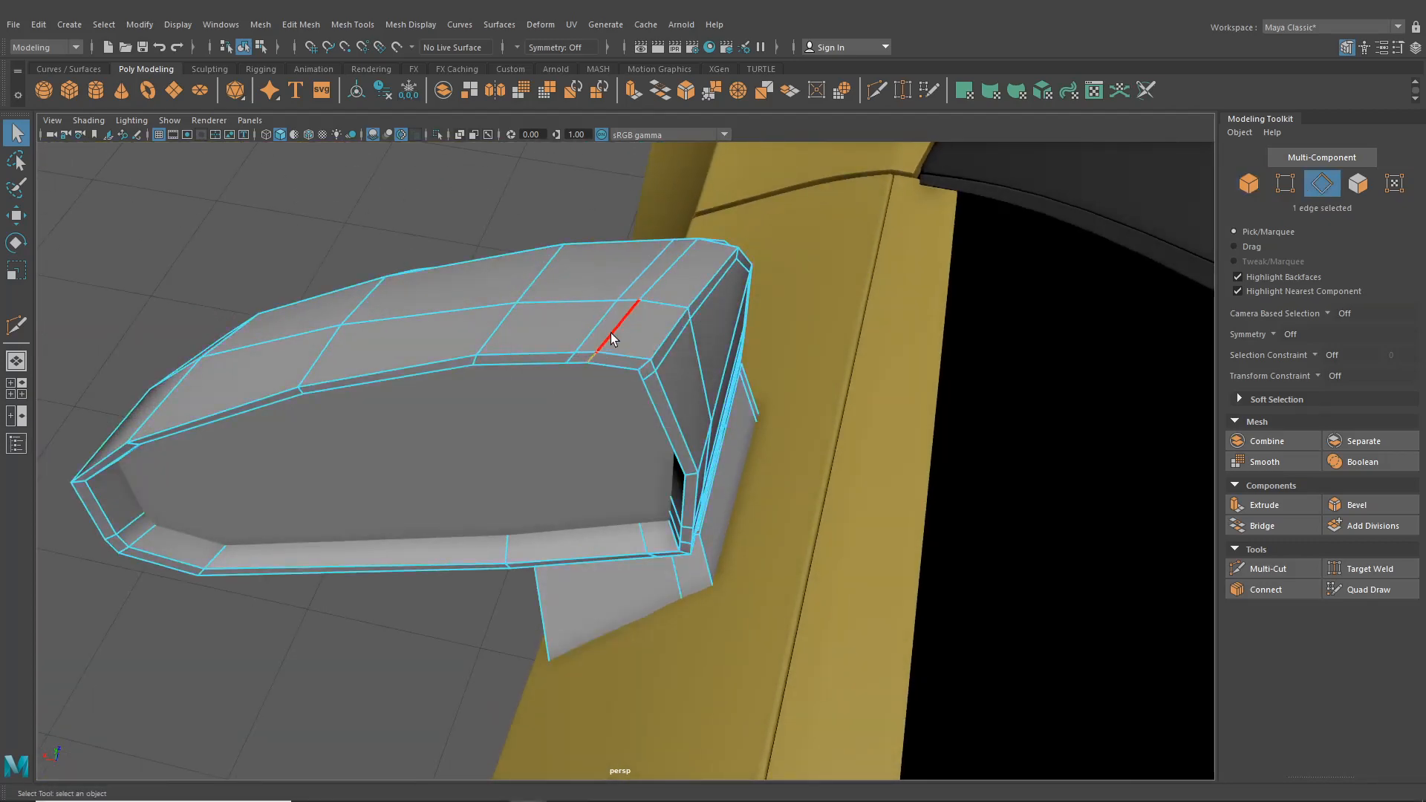
pyautogui.click(611, 334)
pyautogui.keyDown('alt'); pyautogui.moveTo(613, 333); pyautogui.dragTo(688, 333); pyautogui.keyUp('alt')
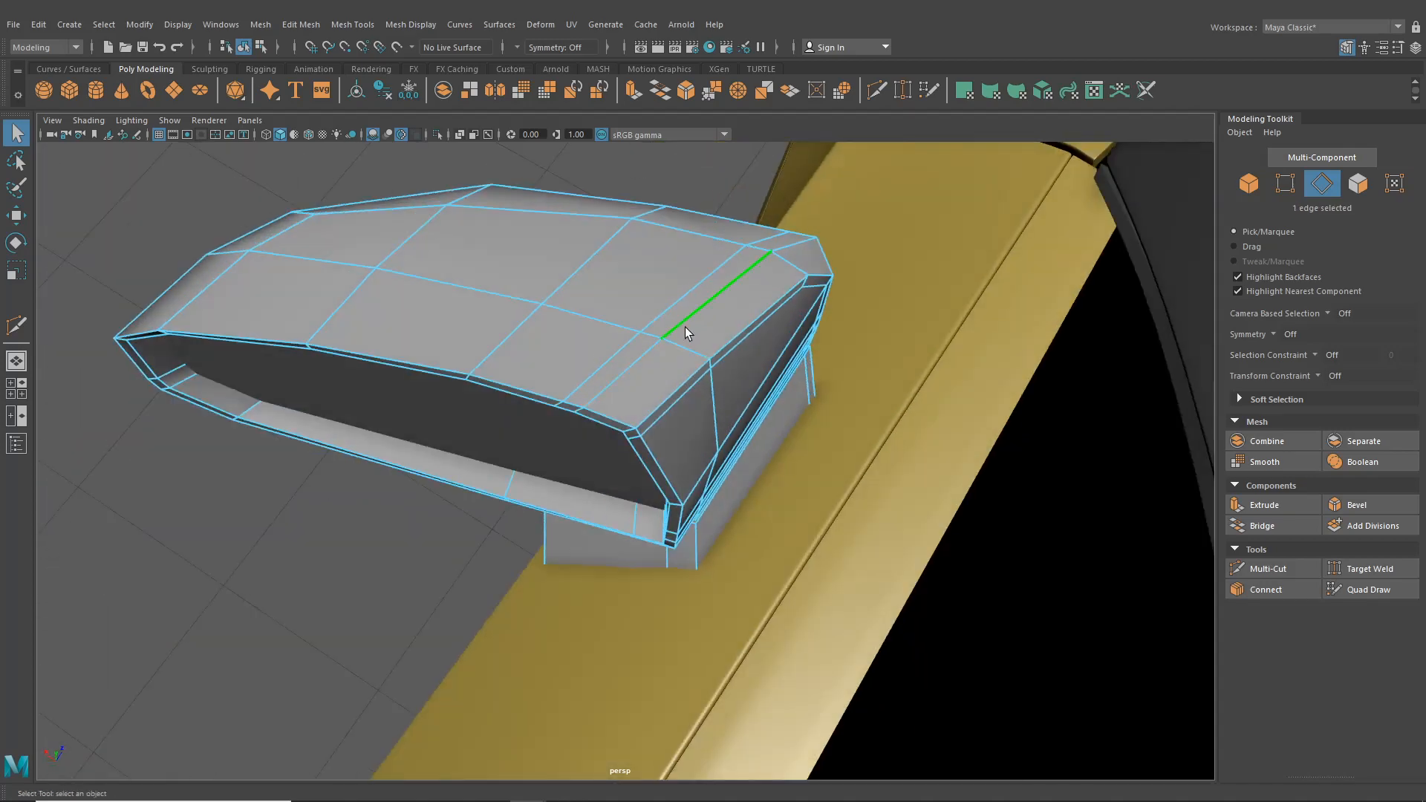
pyautogui.doubleClick(639, 355)
pyautogui.keyDown('ctrl'); pyautogui.click(644, 359); pyautogui.keyUp('ctrl')
pyautogui.keyDown('alt'); pyautogui.moveTo(643, 360); pyautogui.dragTo(563, 376); pyautogui.keyUp('alt')
pyautogui.keyDown('alt'); pyautogui.moveTo(638, 321); pyautogui.dragTo(655, 350); pyautogui.keyUp('alt')
# - Merge the surplus loop's remaining vertices into the housing's car-side corner vertices with Target Weld
pyautogui.click(903, 91)
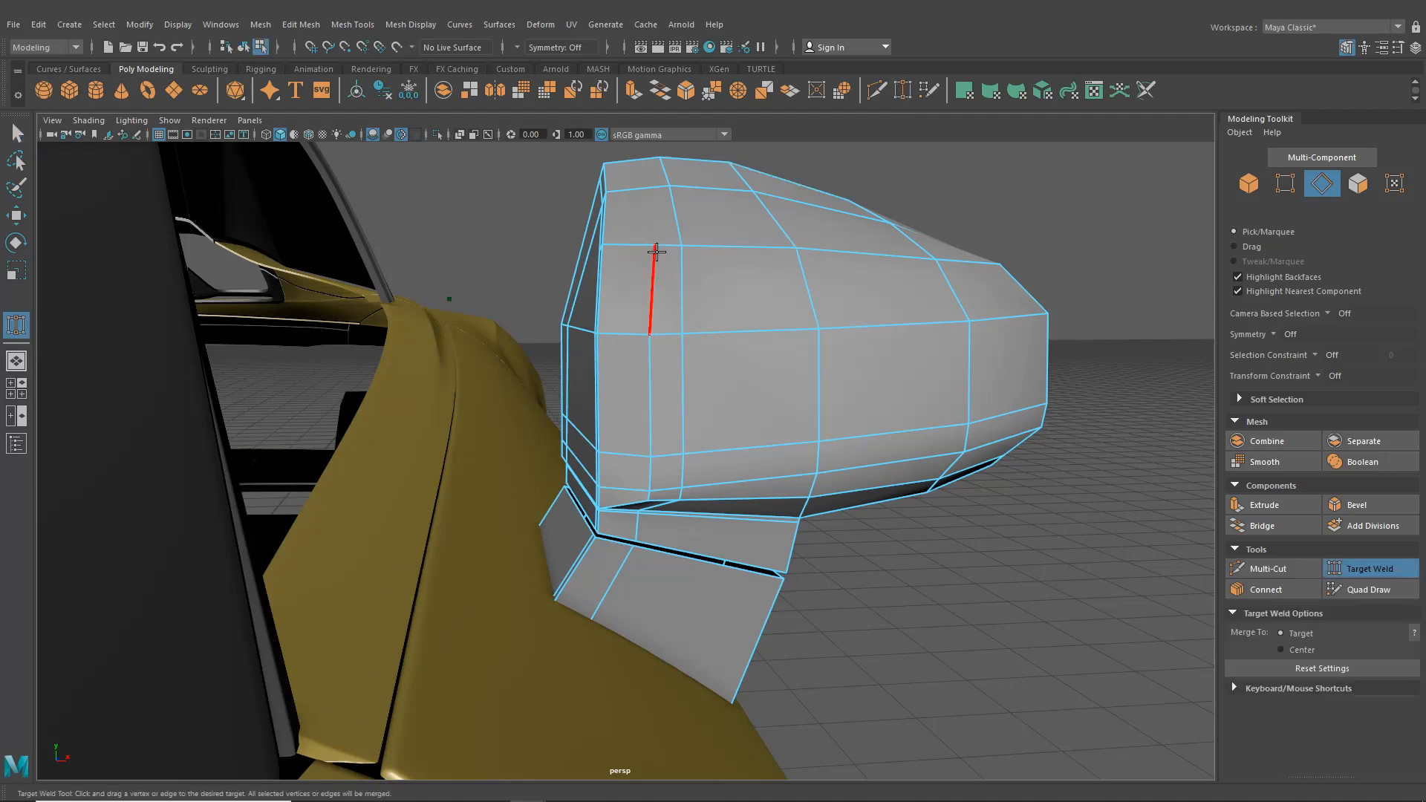
pyautogui.moveTo(653, 255); pyautogui.dragTo(627, 252, button='right')
pyautogui.keyDown('alt'); pyautogui.moveTo(627, 252); pyautogui.dragTo(674, 301); pyautogui.keyUp('alt')
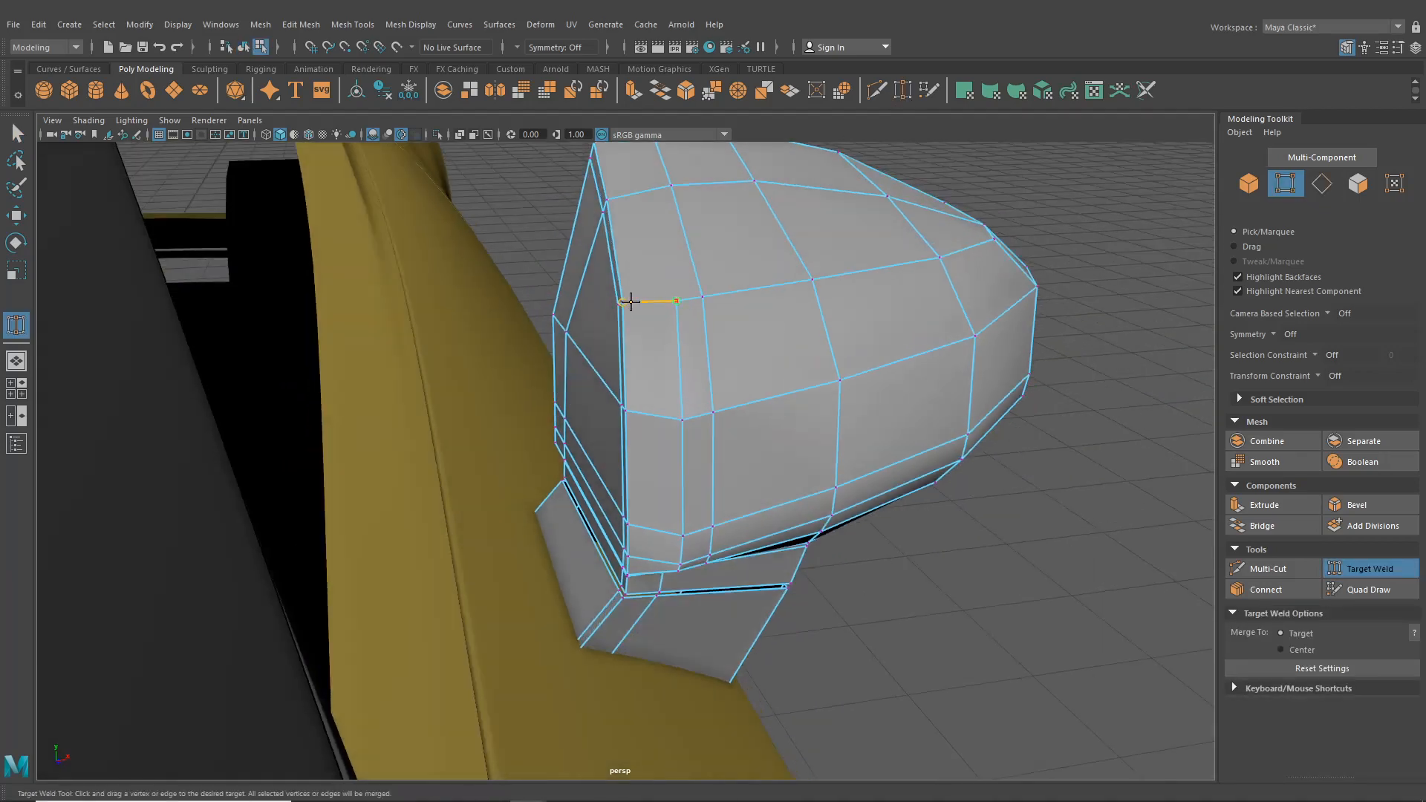
pyautogui.keyDown('alt'); pyautogui.moveTo(644, 423); pyautogui.dragTo(617, 458); pyautogui.keyUp('alt')
pyautogui.moveTo(617, 459)
pyautogui.keyDown('alt'); pyautogui.mouseDown()
pyautogui.moveTo(646, 472)
pyautogui.moveTo(595, 451)
pyautogui.moveTo(597, 471)
pyautogui.mouseUp(); pyautogui.keyUp('alt')
pyautogui.keyDown('alt'); pyautogui.moveTo(597, 472); pyautogui.dragTo(779, 606, button='right'); pyautogui.keyUp('alt')
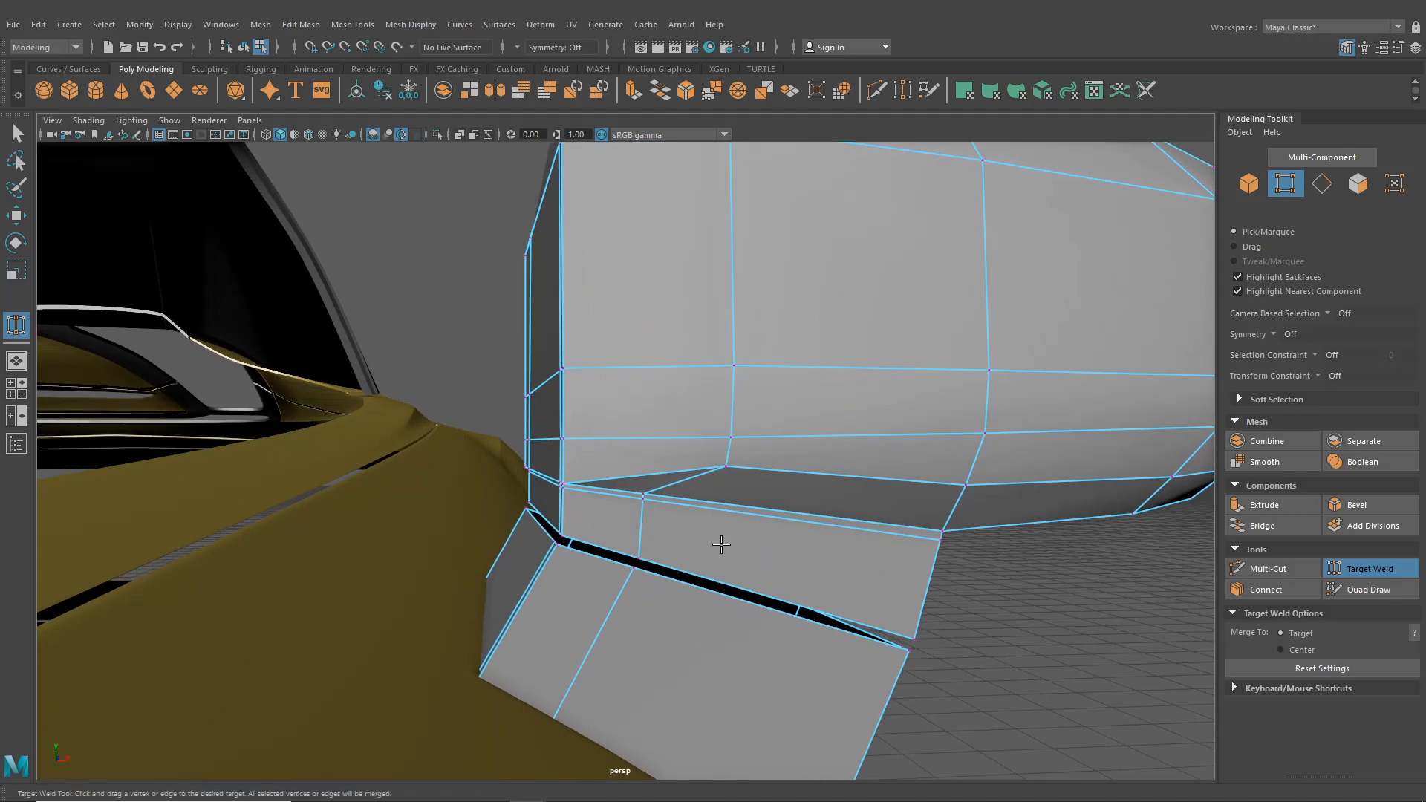
# - Move the housing's bottom-edge vertex above the stem vertically to about Y 3.88
pyautogui.keyDown('alt'); pyautogui.moveTo(719, 544); pyautogui.dragTo(607, 386); pyautogui.keyUp('alt')
pyautogui.press('w')
pyautogui.click(609, 419)
pyautogui.moveTo(645, 408)
pyautogui.keyDown('alt'); pyautogui.mouseDown()
pyautogui.moveTo(695, 449)
pyautogui.moveTo(646, 478)
pyautogui.moveTo(629, 415)
pyautogui.mouseUp(); pyautogui.keyUp('alt')
pyautogui.click(782, 497)
pyautogui.click(628, 475)
pyautogui.click(624, 452)
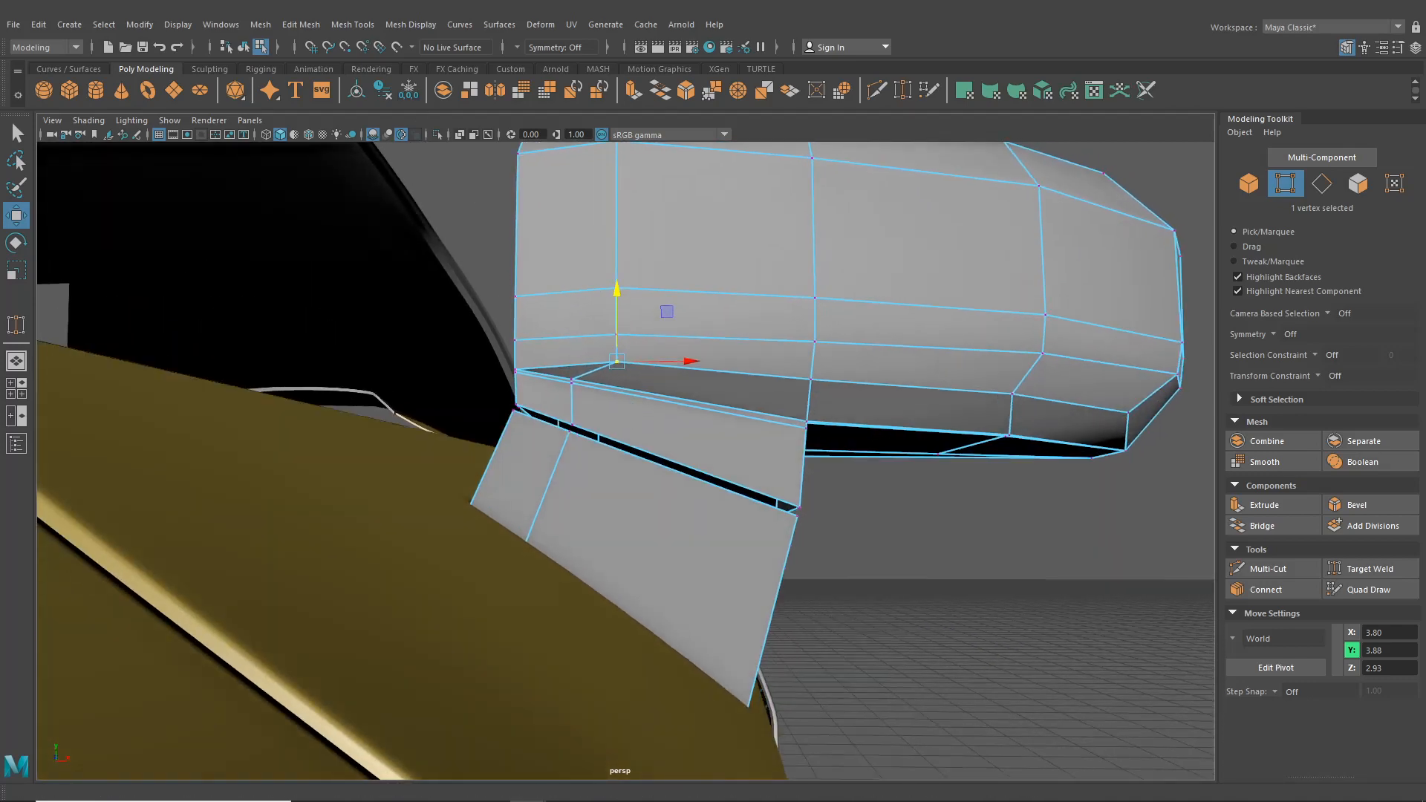
# - Insert a new edge loop around the lower stem, slightly farther from the car side, and delete the old loop beside it
pyautogui.click(364, 24)
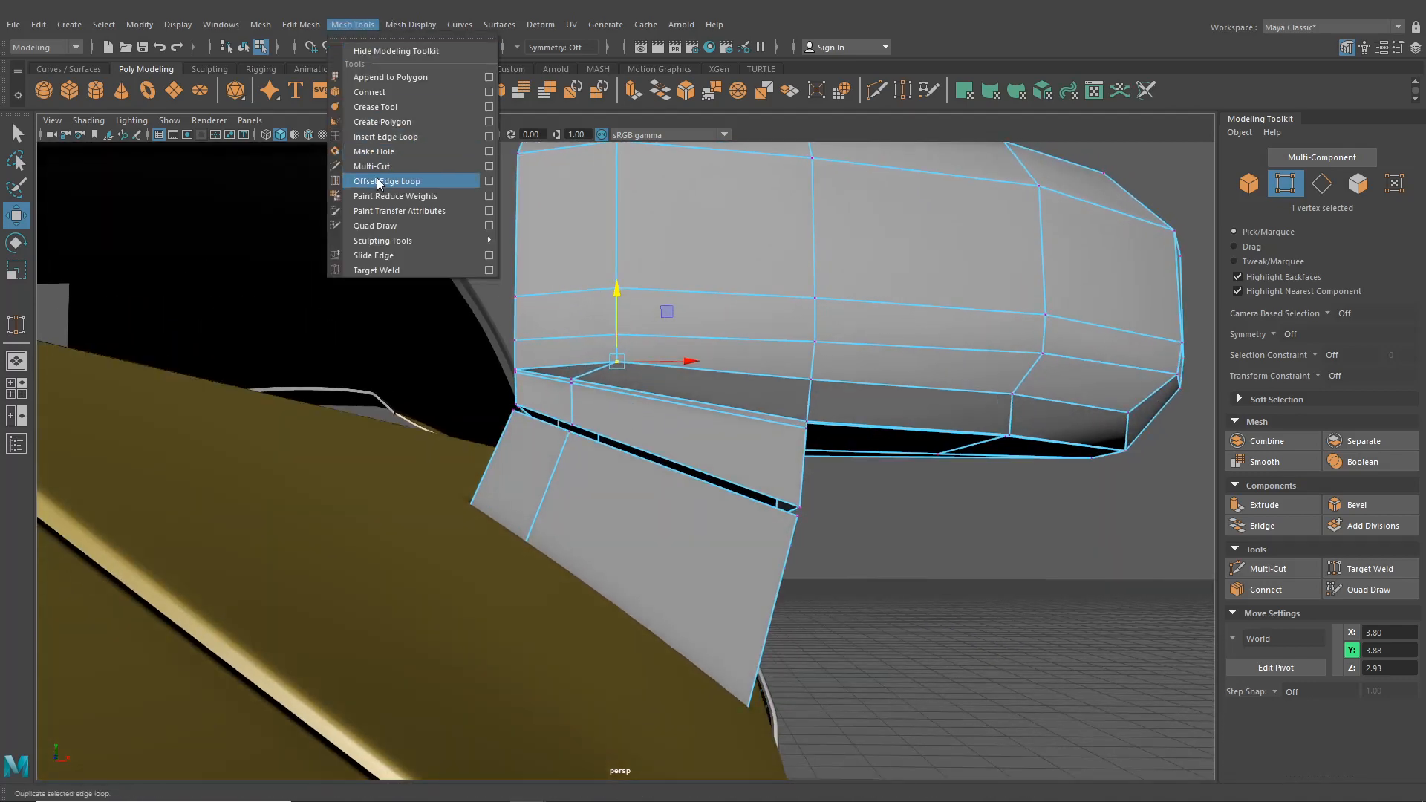
pyautogui.click(386, 137)
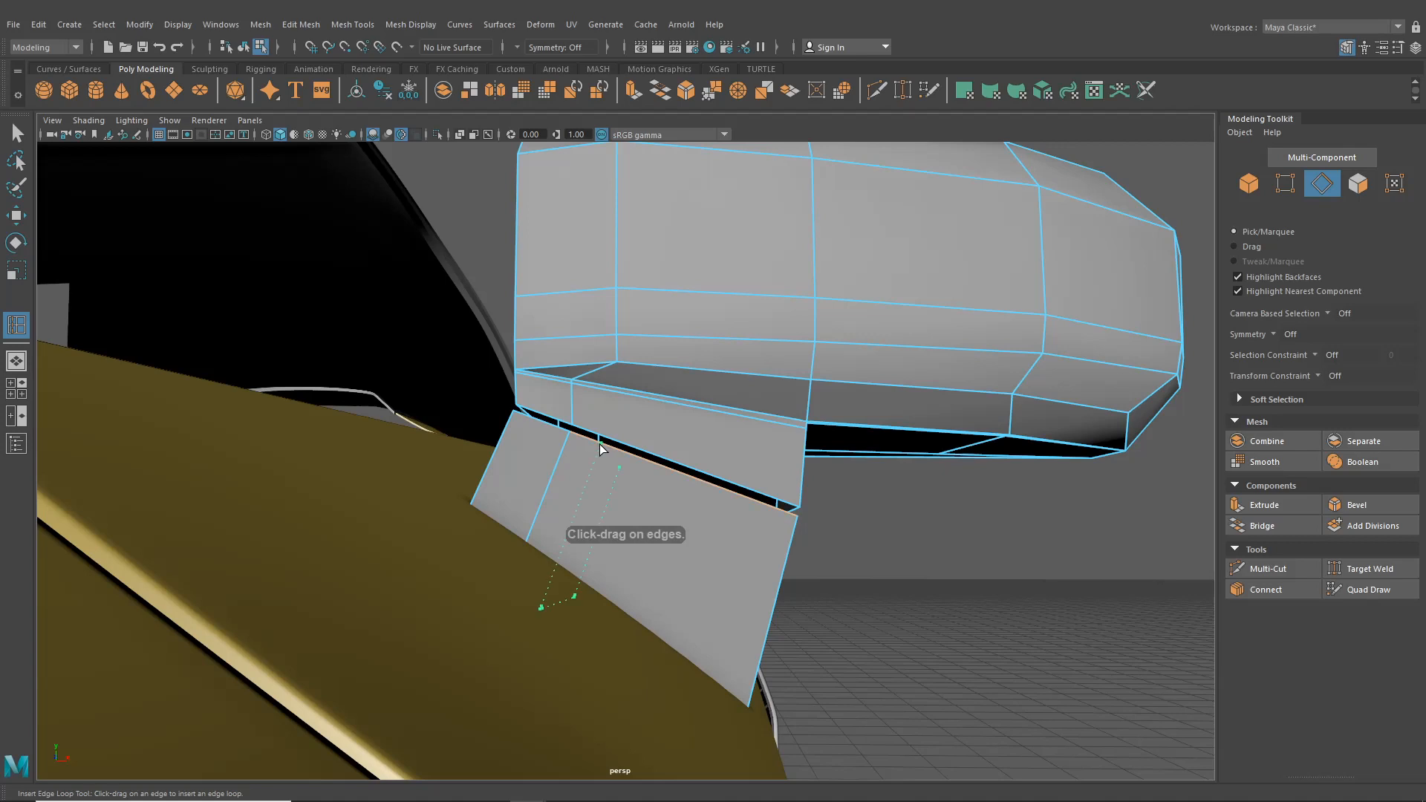
pyautogui.keyDown('alt'); pyautogui.moveTo(608, 461); pyautogui.dragTo(430, 427); pyautogui.keyUp('alt')
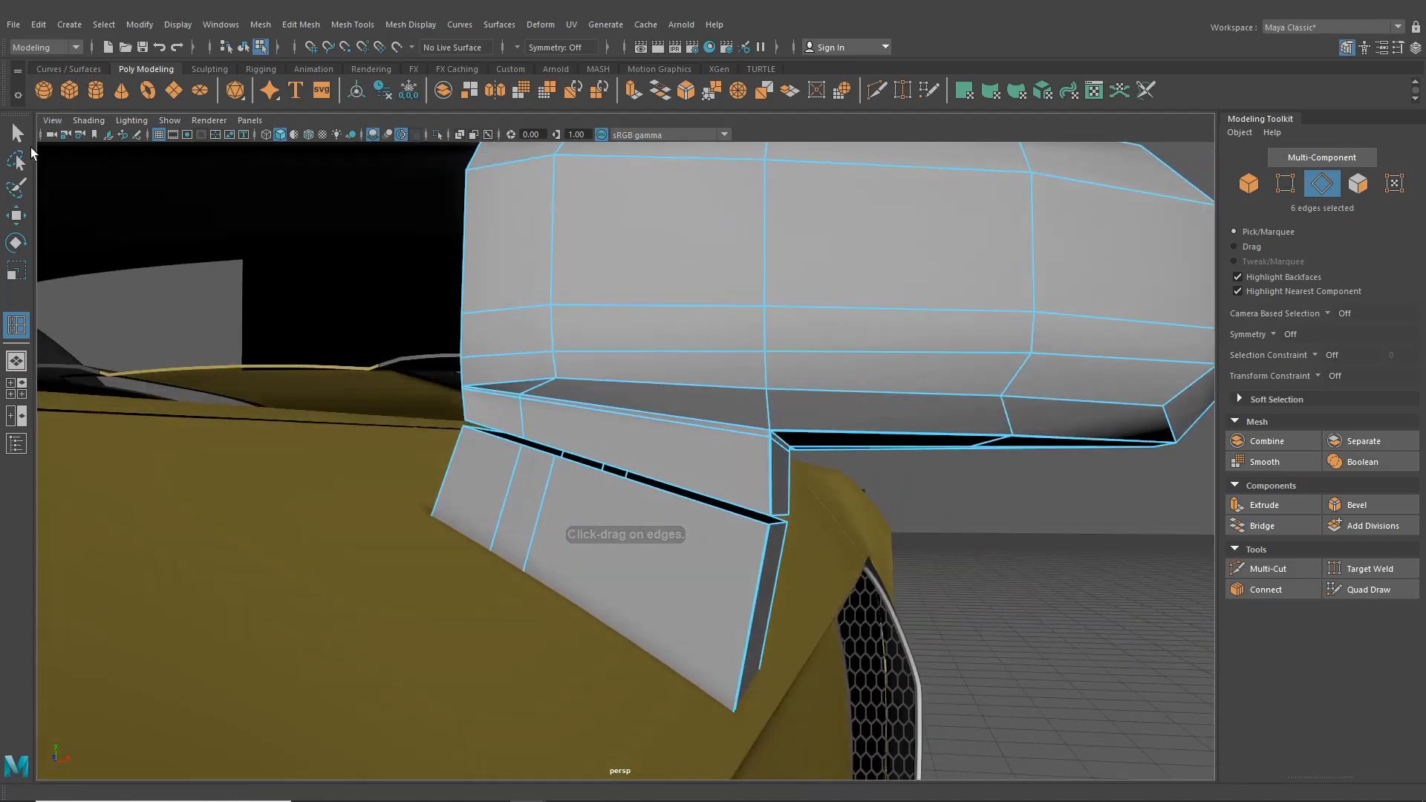
pyautogui.press('q')
pyautogui.click(514, 472)
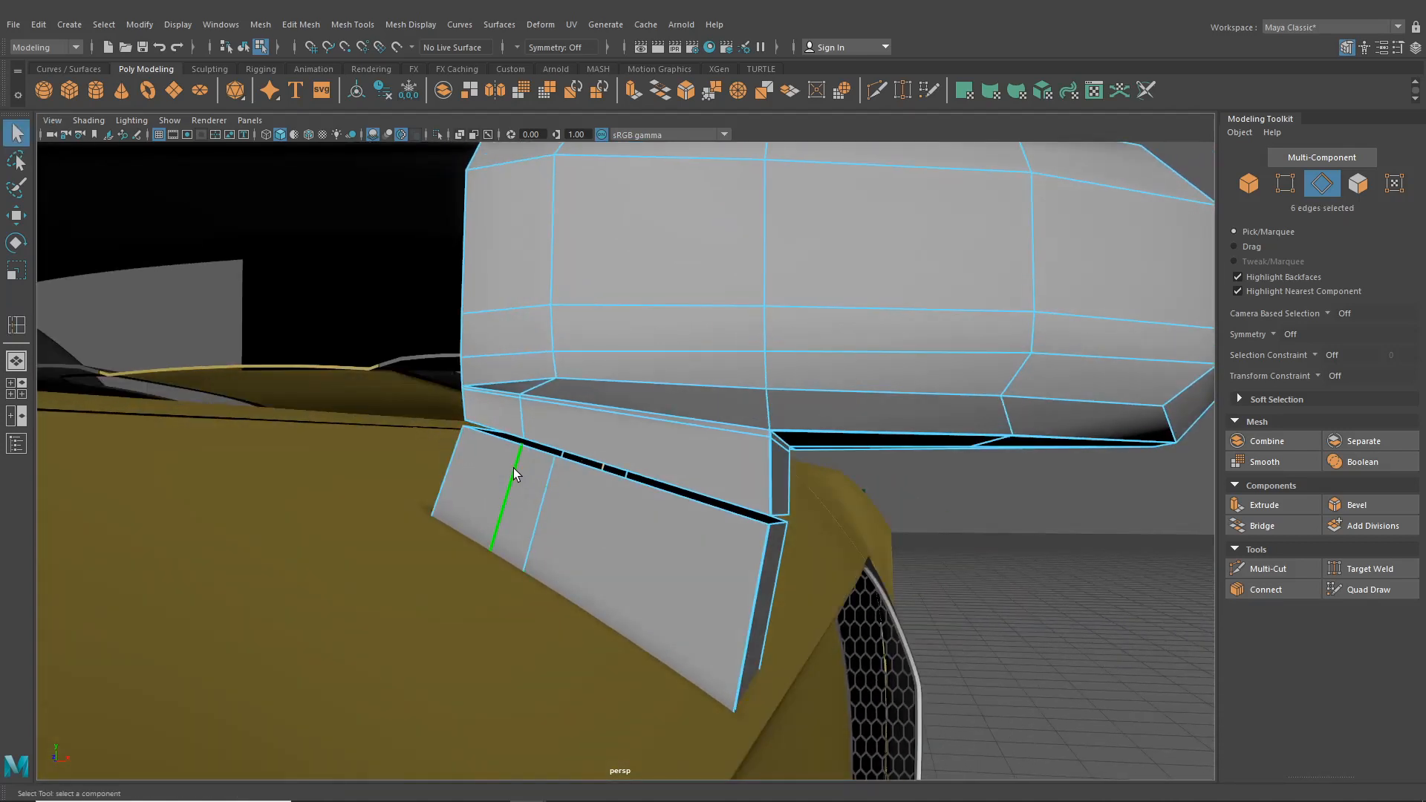
pyautogui.keyDown('alt'); pyautogui.moveTo(514, 468); pyautogui.dragTo(563, 385); pyautogui.keyUp('alt')
# - Delete the vertical edge on the upper stem together with its continuation to the housing's bottom-edge vertex
pyautogui.click(552, 394)
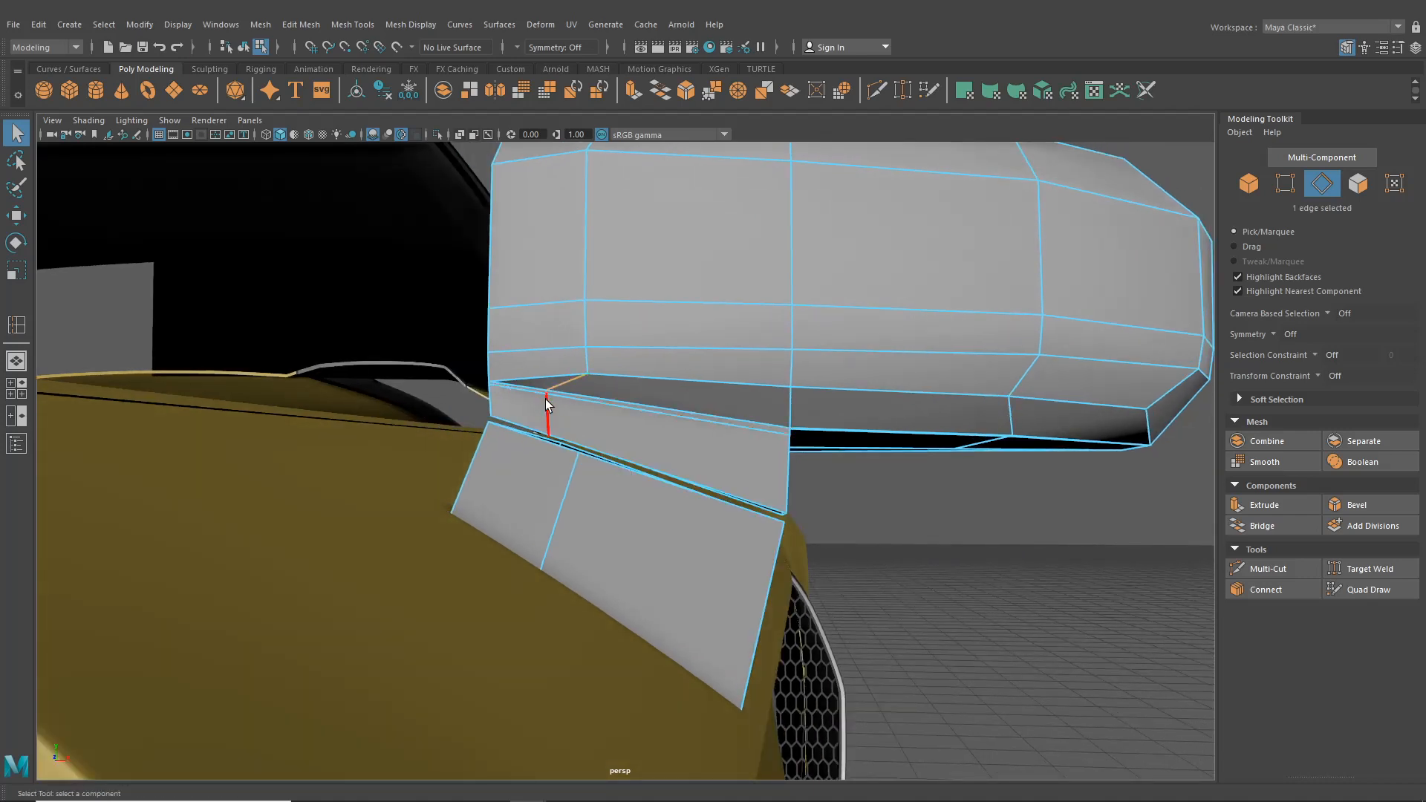
pyautogui.keyDown('shift'); pyautogui.click(546, 395); pyautogui.keyUp('shift')
pyautogui.keyDown('shift'); pyautogui.doubleClick(546, 397); pyautogui.keyUp('shift')
pyautogui.hotkey('ctrl', 'Delete')
pyautogui.keyDown('alt'); pyautogui.moveTo(574, 409); pyautogui.dragTo(595, 368, button='right'); pyautogui.keyUp('alt')
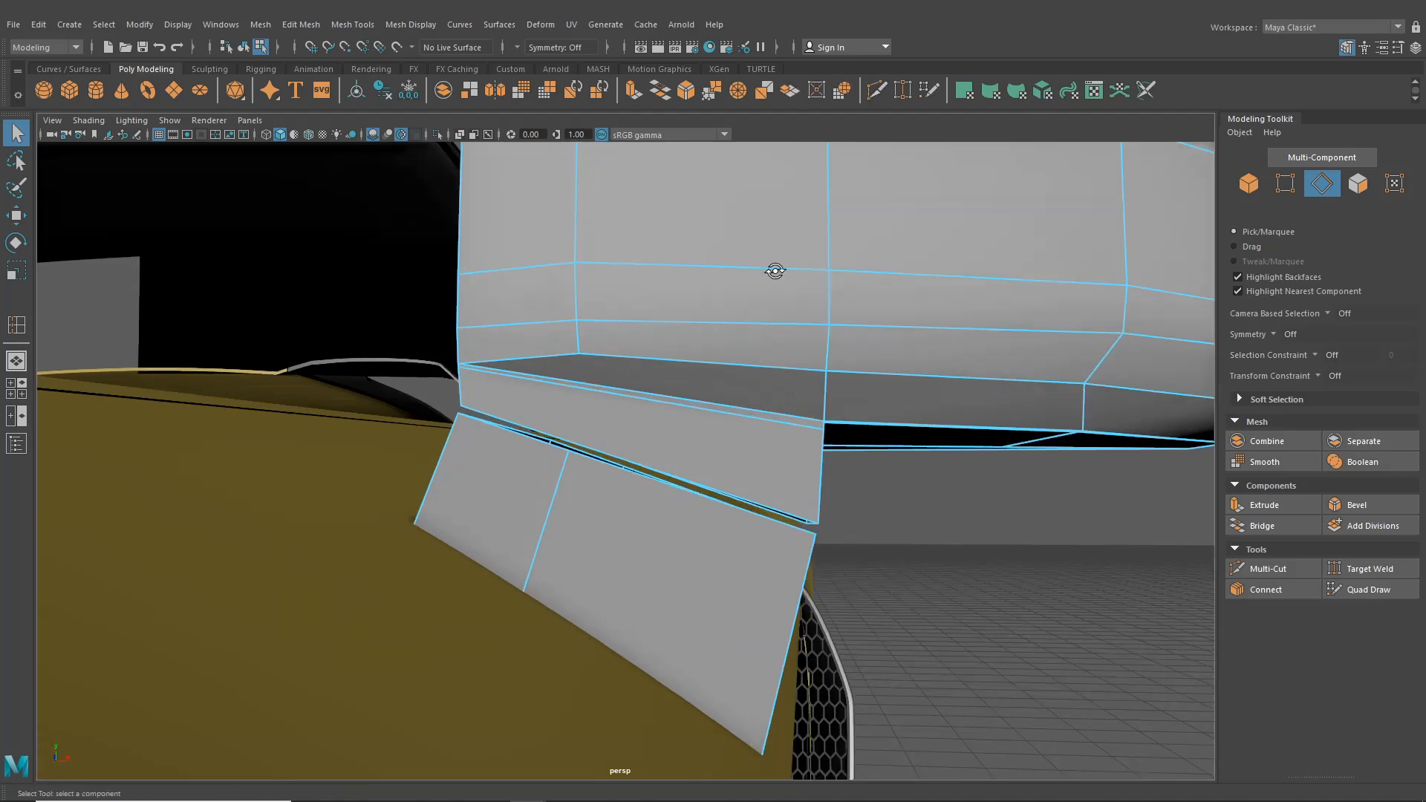
# - Delete the remaining edge loop on the lower stem's front face and return to object selection
pyautogui.keyDown('alt'); pyautogui.moveTo(774, 270); pyautogui.dragTo(728, 307); pyautogui.keyUp('alt')
pyautogui.doubleClick(532, 448)
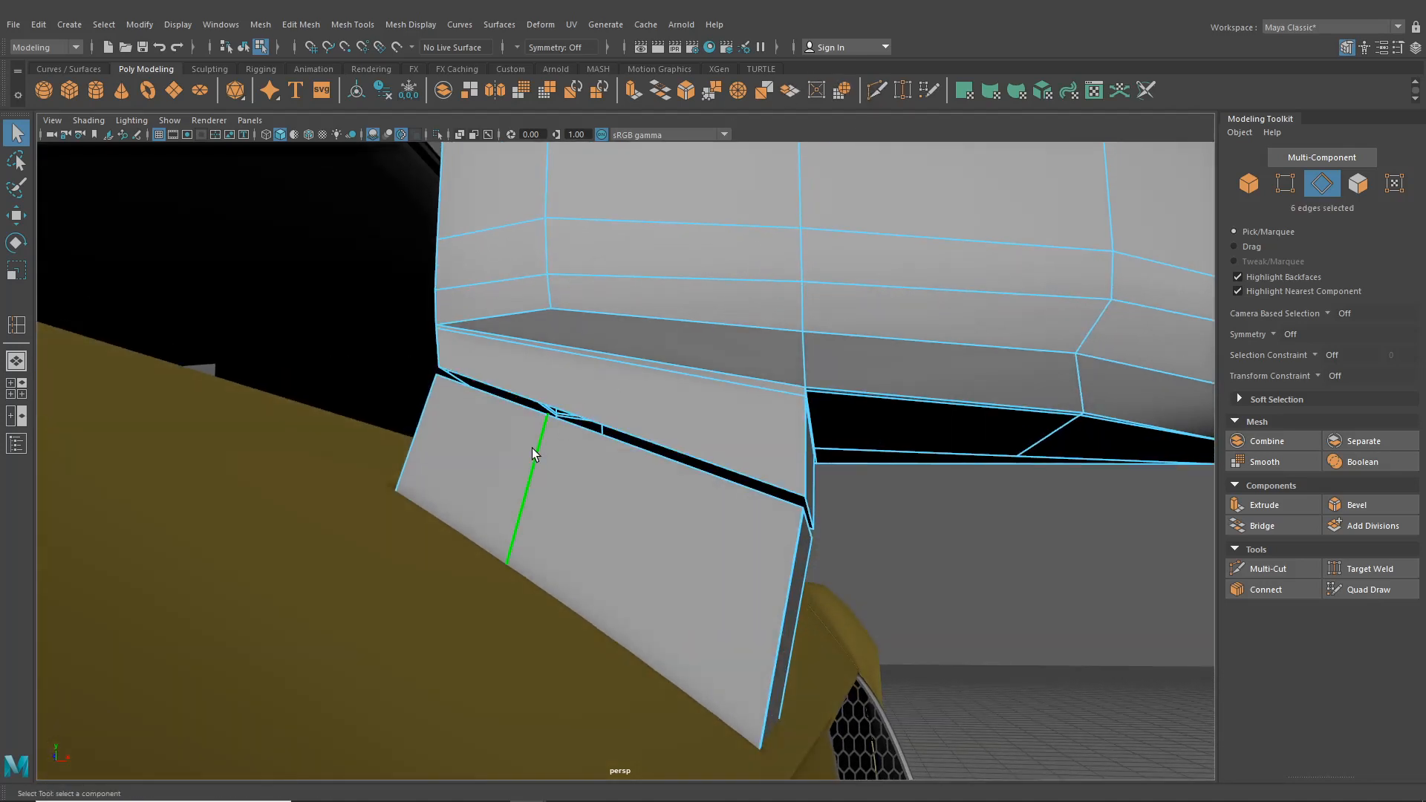
pyautogui.keyDown('alt'); pyautogui.moveTo(532, 449); pyautogui.dragTo(236, 106); pyautogui.keyUp('alt')
pyautogui.click(244, 48)
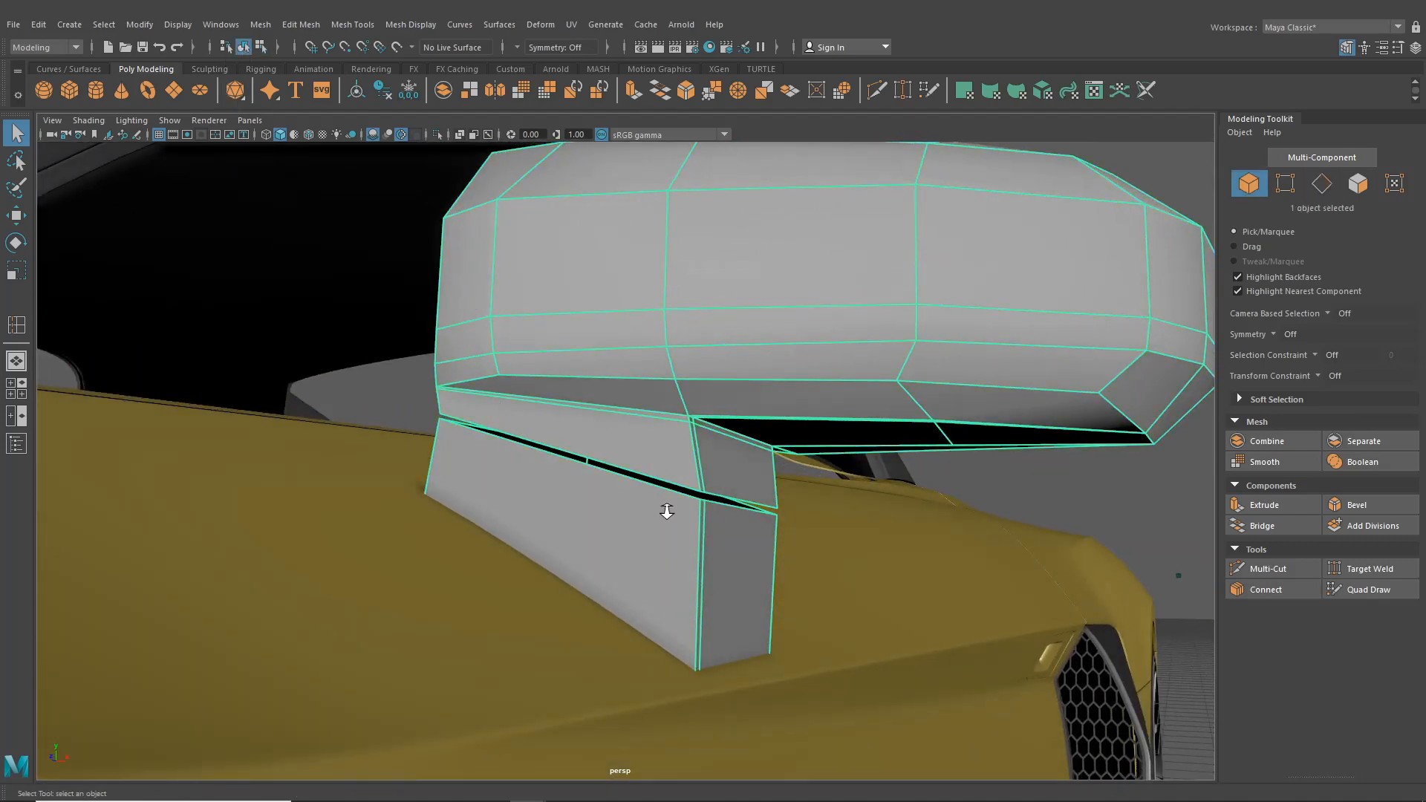
# - Preview the mirror smoothed and examine the housing and stem from the front and the glass side
pyautogui.scroll(-3, 667, 511)
pyautogui.press('3')
pyautogui.click(1038, 228)
pyautogui.keyDown('alt'); pyautogui.moveTo(1038, 228); pyautogui.dragTo(817, 409); pyautogui.keyUp('alt')
pyautogui.keyDown('alt'); pyautogui.moveTo(676, 396); pyautogui.dragTo(844, 454); pyautogui.keyUp('alt')
pyautogui.click(645, 454)
pyautogui.keyDown('alt'); pyautogui.moveTo(645, 453); pyautogui.dragTo(739, 476); pyautogui.keyUp('alt')
# - Insert an edge loop around the lower stem, about a third of the way across its front face from the car side
pyautogui.click(372, 25)
pyautogui.moveTo(415, 27)
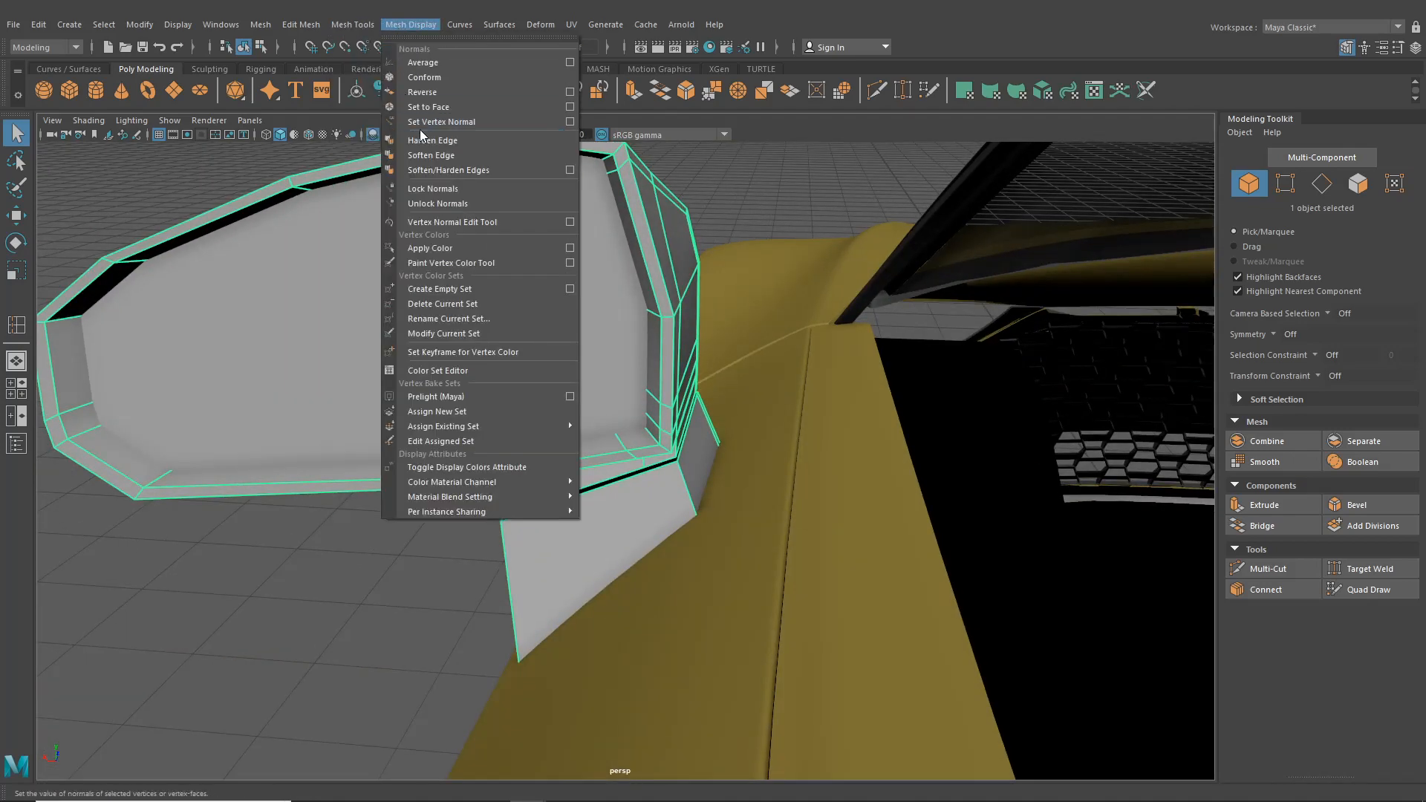
pyautogui.moveTo(358, 27)
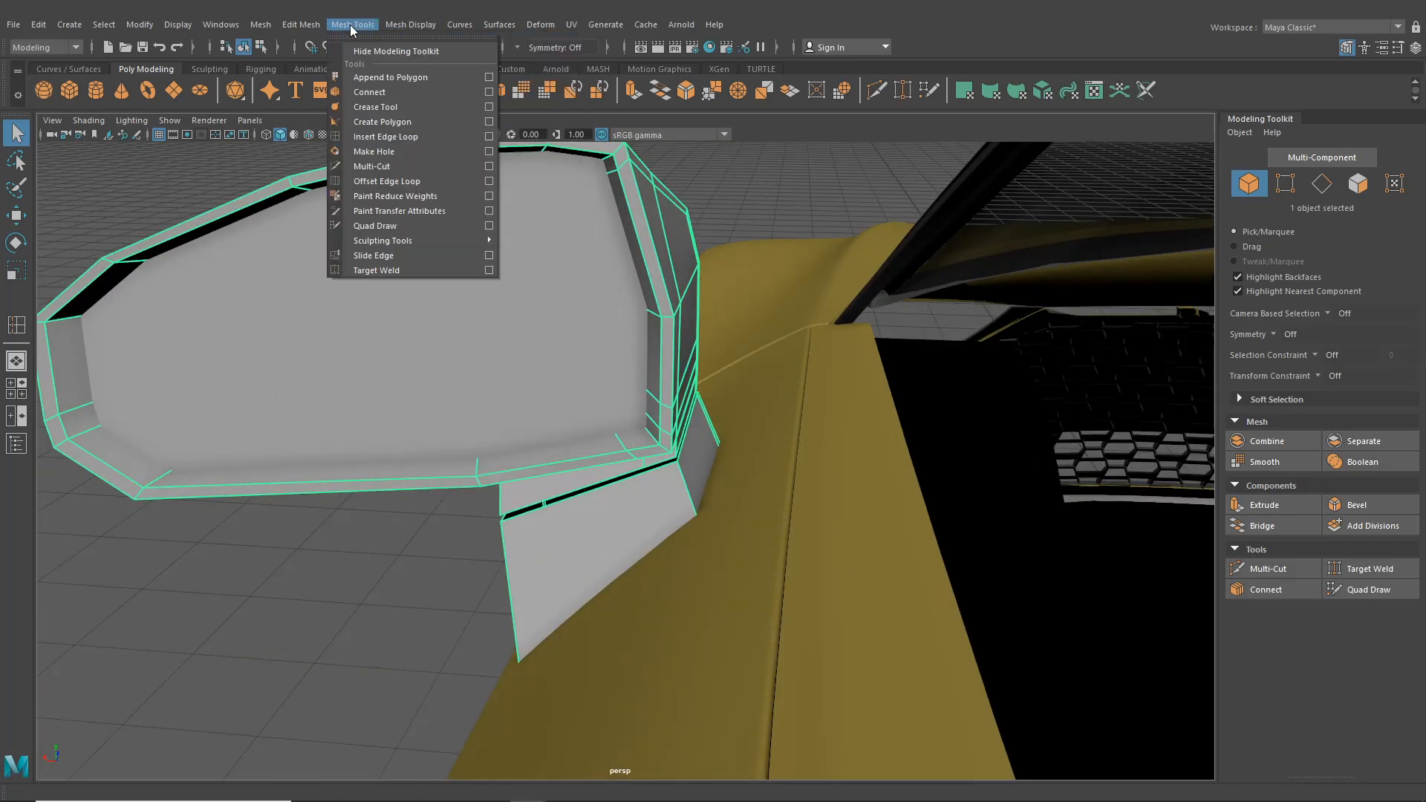
pyautogui.click(389, 137)
pyautogui.keyDown('alt'); pyautogui.moveTo(645, 532); pyautogui.dragTo(480, 492); pyautogui.keyUp('alt')
pyautogui.click(664, 461)
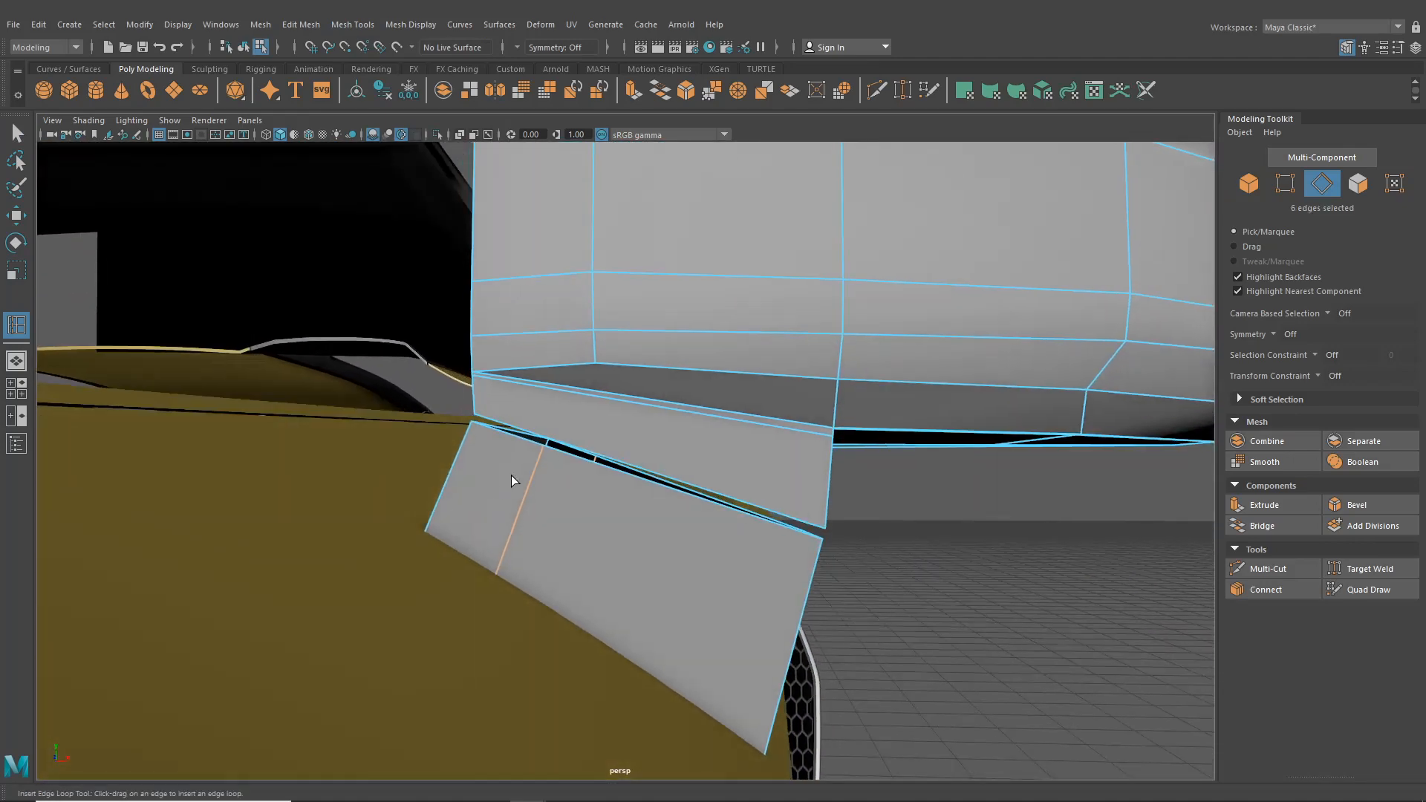
pyautogui.click(577, 385)
pyautogui.click(869, 90)
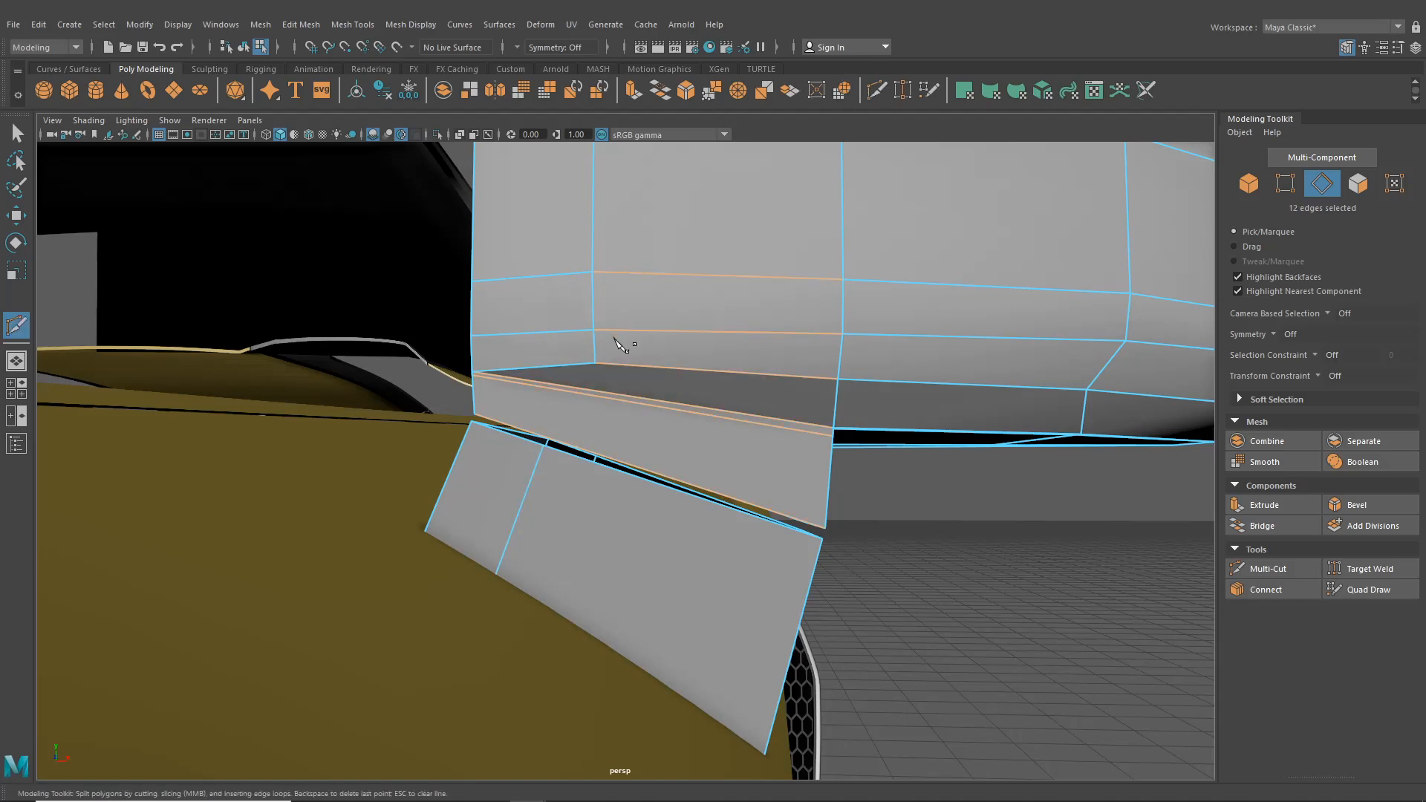
pyautogui.scroll(3, 624, 341)
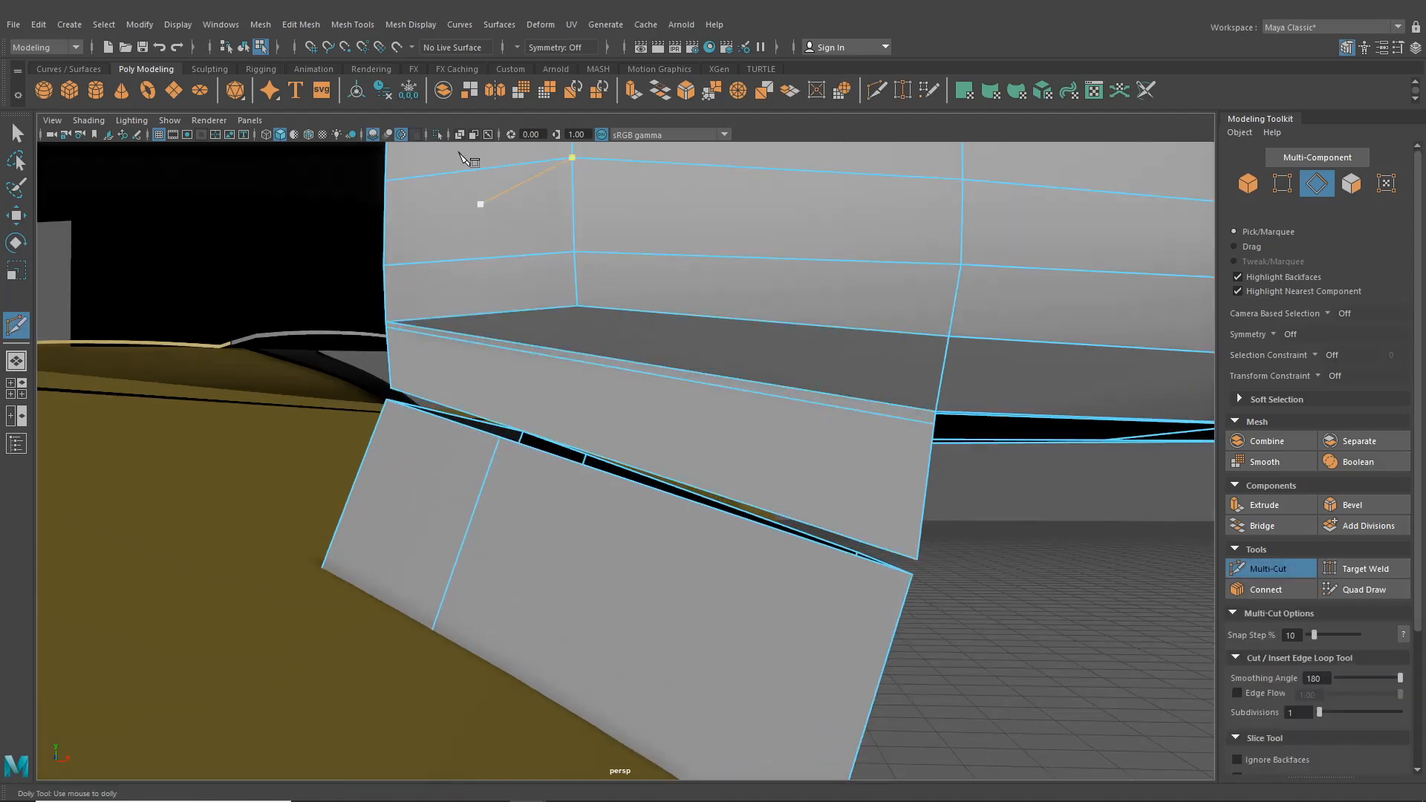
# - Insert a vertical edge across the upper stem's front face, in line with the lower stem's loop
pyautogui.click(352, 24)
pyautogui.click(394, 119)
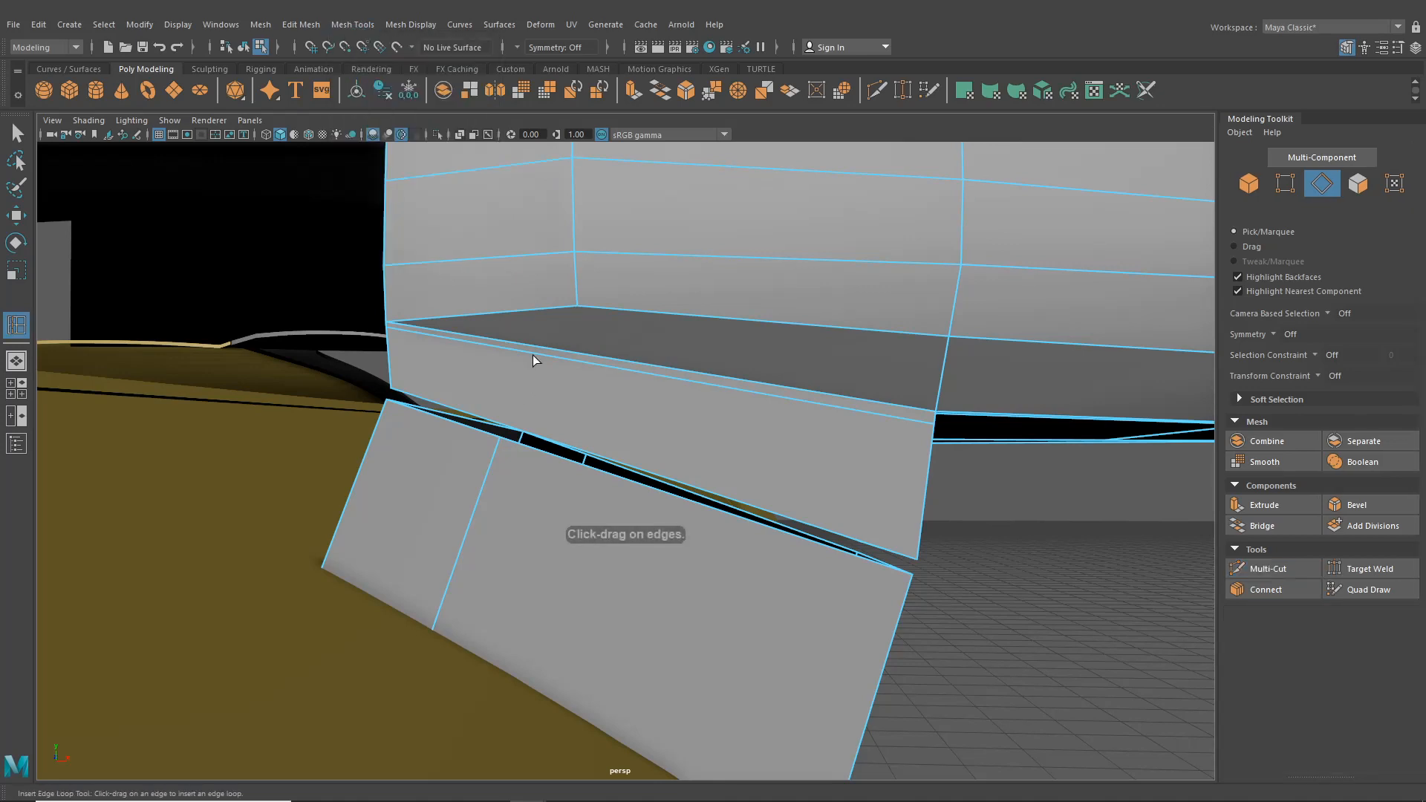
pyautogui.click(497, 342)
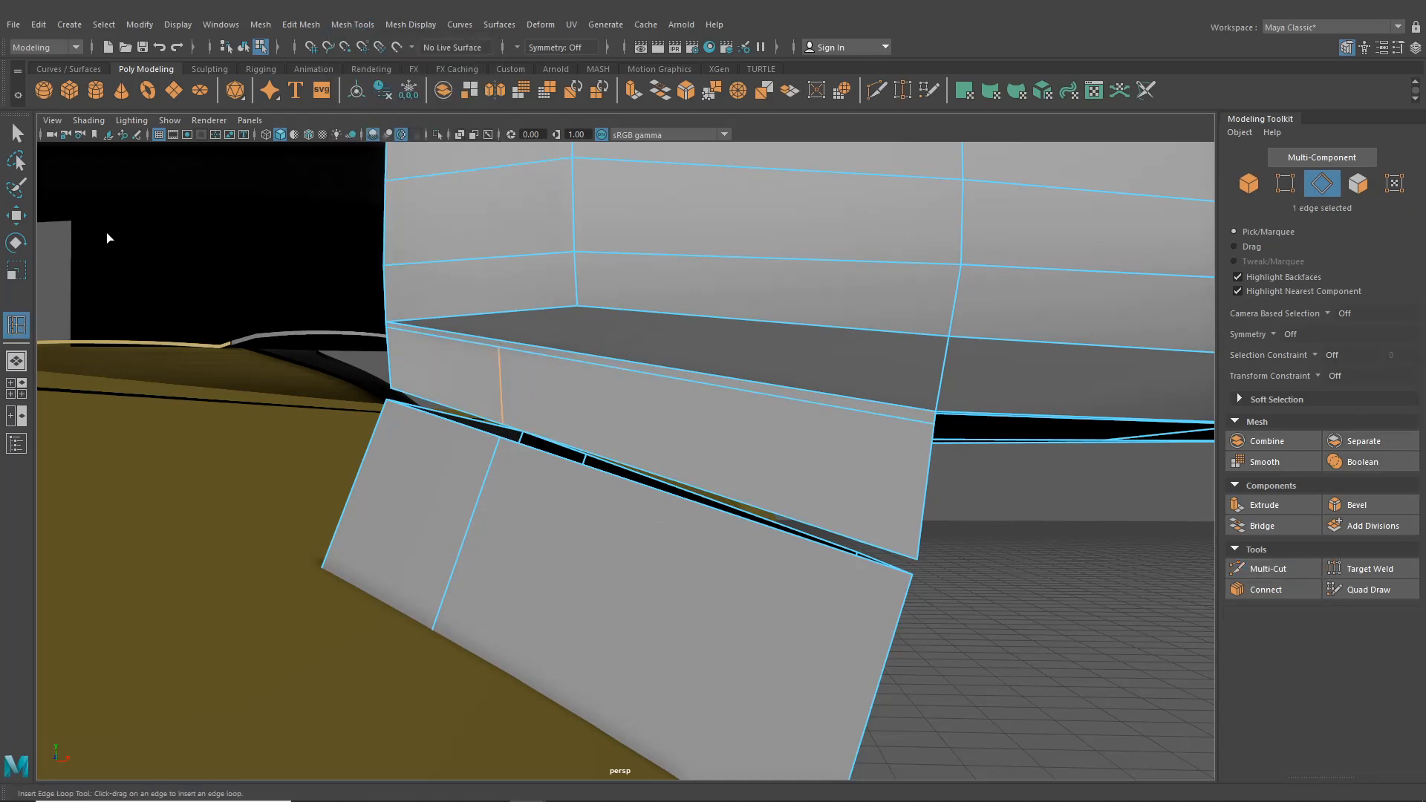
# - Slide the new edge's top vertex along the stem's upper edge, away from the car side, using the Edge Slide constraint
pyautogui.click(14, 220)
pyautogui.click(1318, 379)
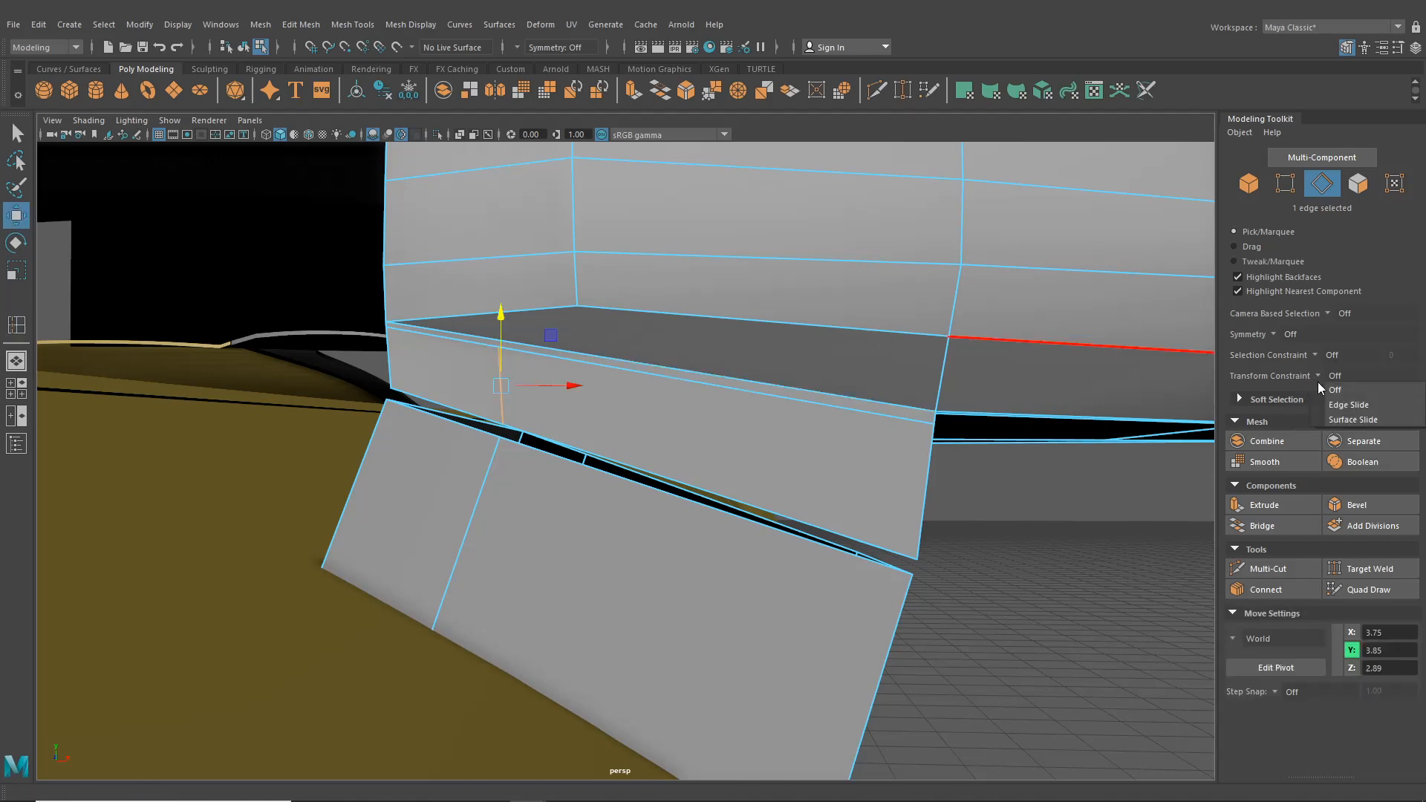
pyautogui.click(1349, 404)
pyautogui.moveTo(553, 372); pyautogui.dragTo(494, 364, button='right')
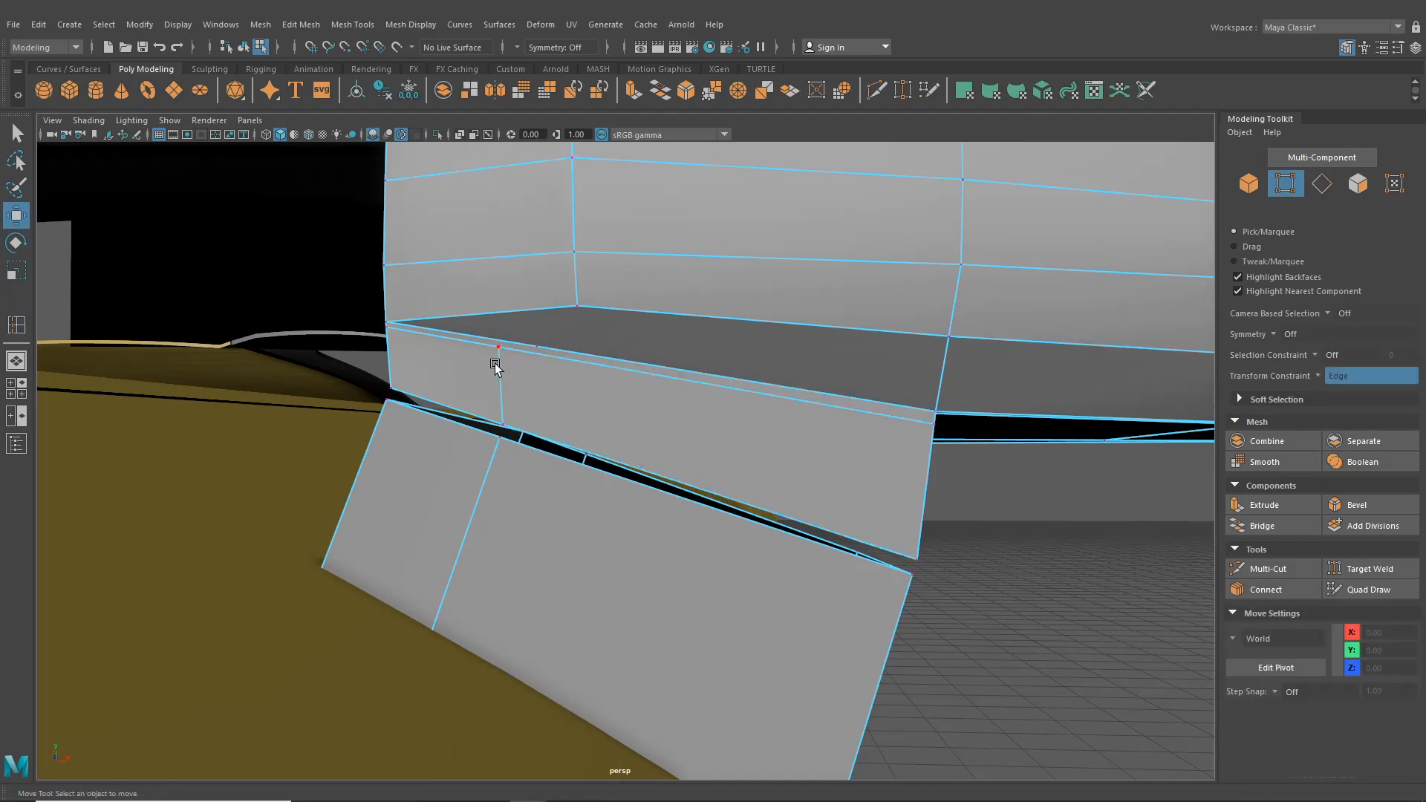
pyautogui.click(498, 347)
pyautogui.moveTo(564, 354); pyautogui.dragTo(592, 359)
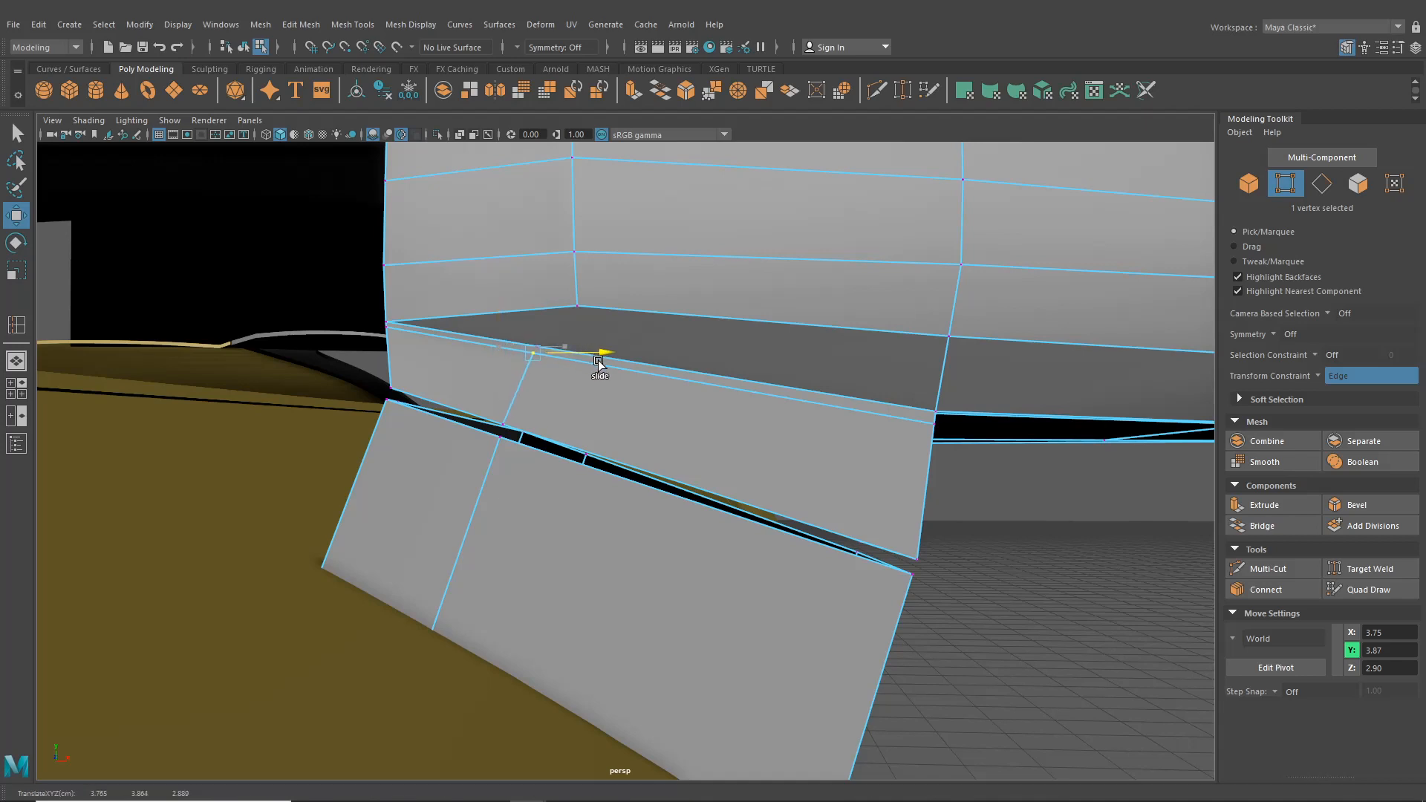
# - Connect the slid stem vertex to the housing's bottom-edge vertex above it with Multi-Cut and return to object selection
pyautogui.keyDown('shift'); pyautogui.moveTo(758, 181); pyautogui.dragTo(713, 245, button='right'); pyautogui.keyUp('shift')
pyautogui.scroll(2, 503, 356)
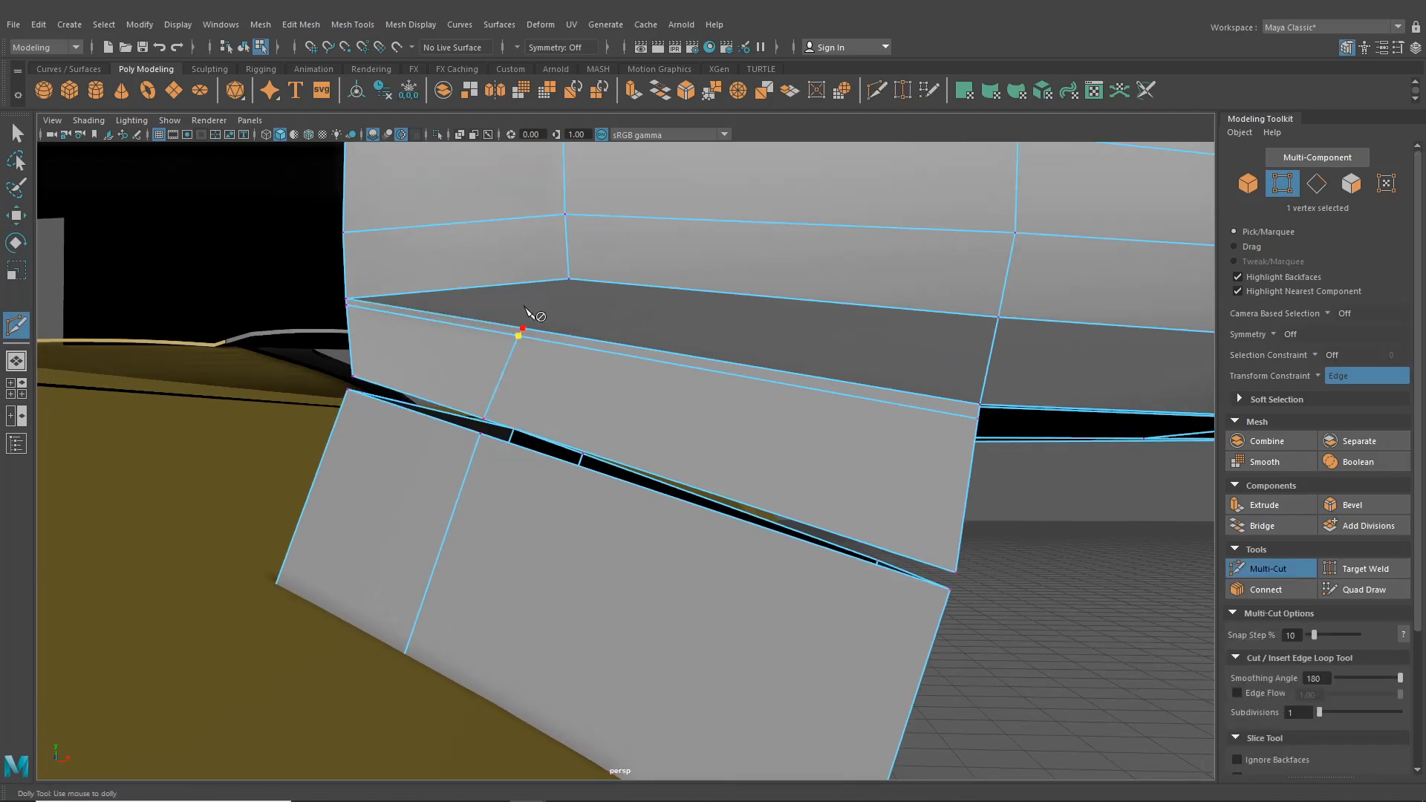
pyautogui.press('Return')
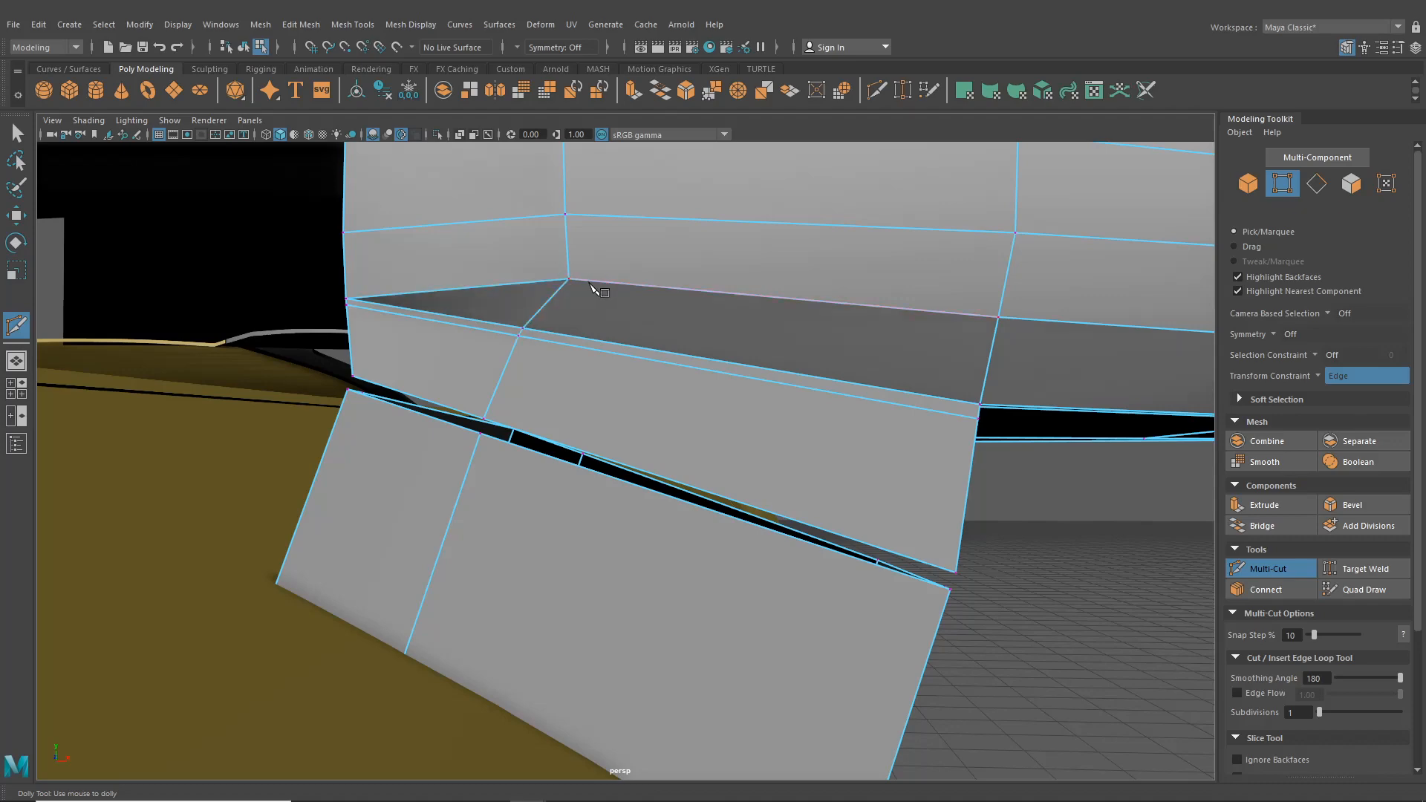
pyautogui.scroll(-2, 589, 290)
pyautogui.click(16, 135)
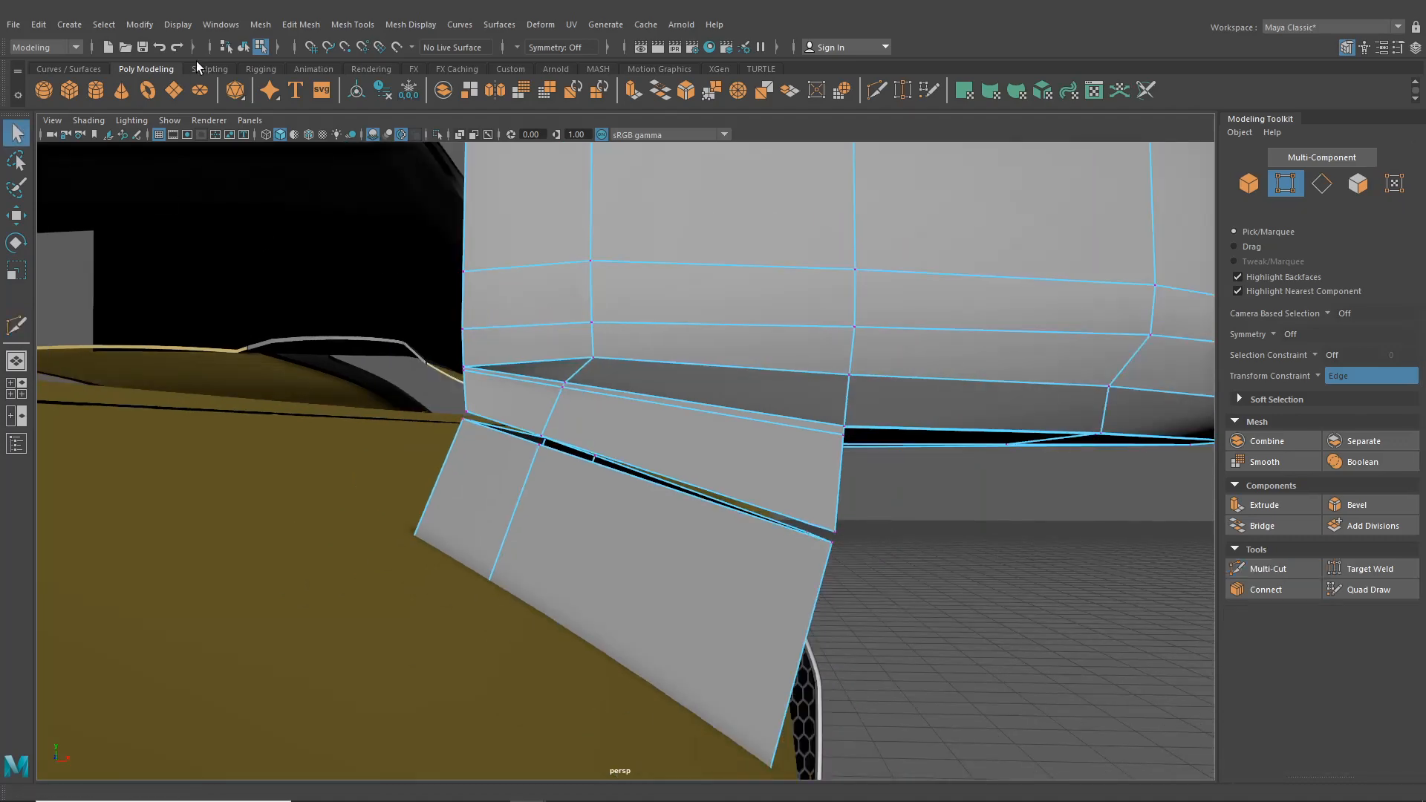
pyautogui.click(242, 45)
# - Examine the stem and housing underside from several angles, comparing the smoothed preview with the unsmoothed mesh
pyautogui.scroll(-2, 587, 370)
pyautogui.keyDown('alt'); pyautogui.moveTo(587, 370); pyautogui.dragTo(634, 388); pyautogui.keyUp('alt')
pyautogui.scroll(2, 626, 372)
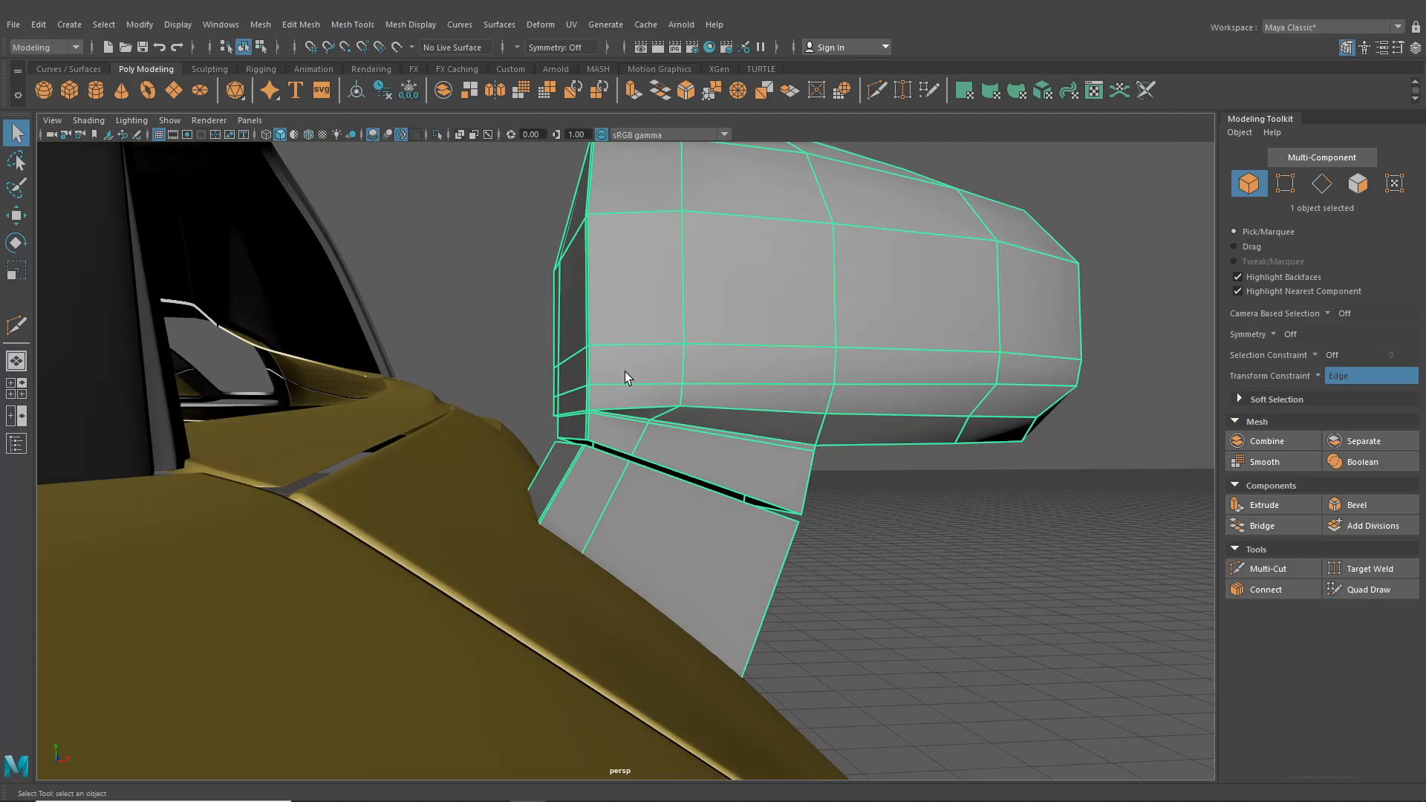
pyautogui.click(931, 549)
pyautogui.keyDown('alt'); pyautogui.moveTo(931, 549); pyautogui.dragTo(644, 493); pyautogui.keyUp('alt')
pyautogui.click(710, 453)
pyautogui.press('3')
pyautogui.click(943, 552)
pyautogui.click(606, 510)
pyautogui.press('1')
pyautogui.scroll(5, 598, 483)
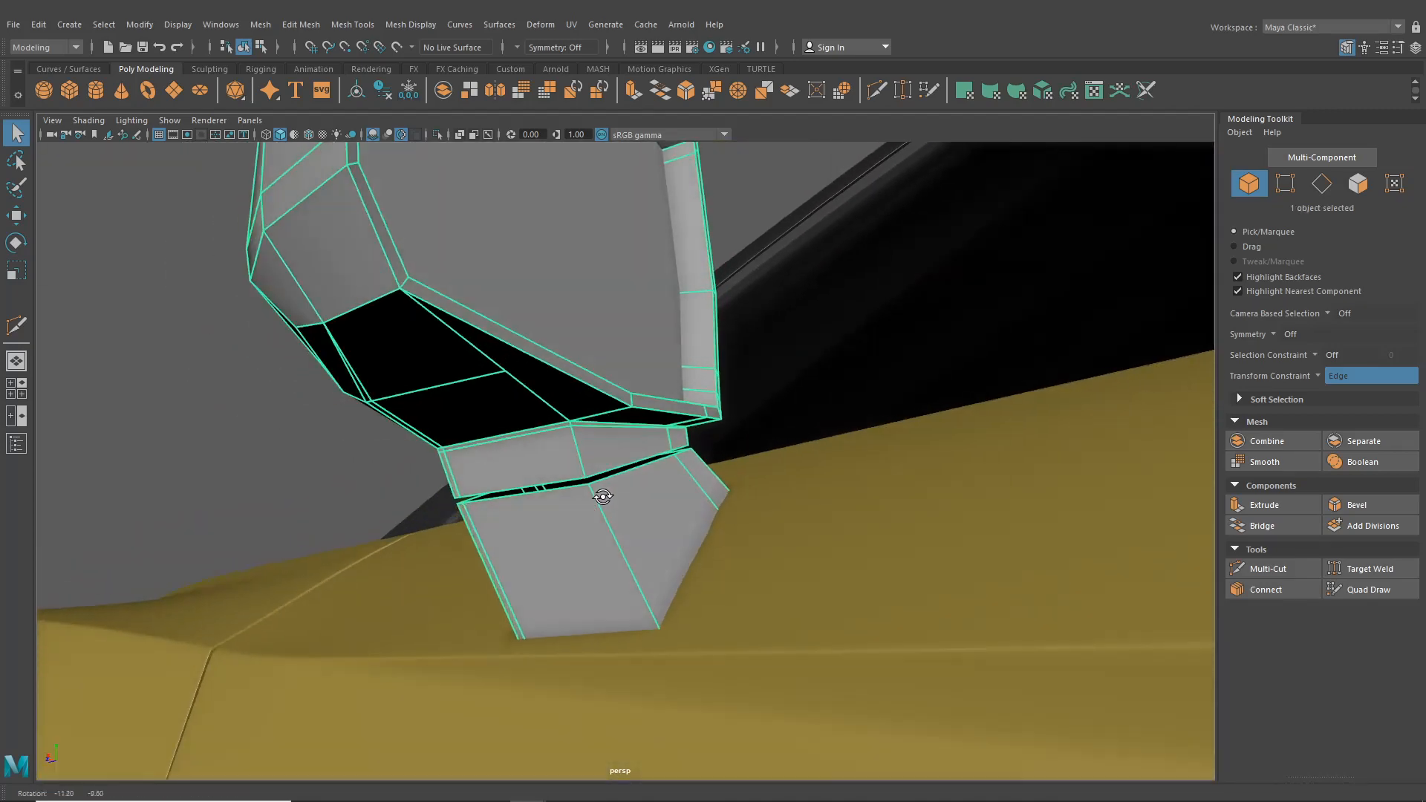
pyautogui.scroll(-5, 601, 434)
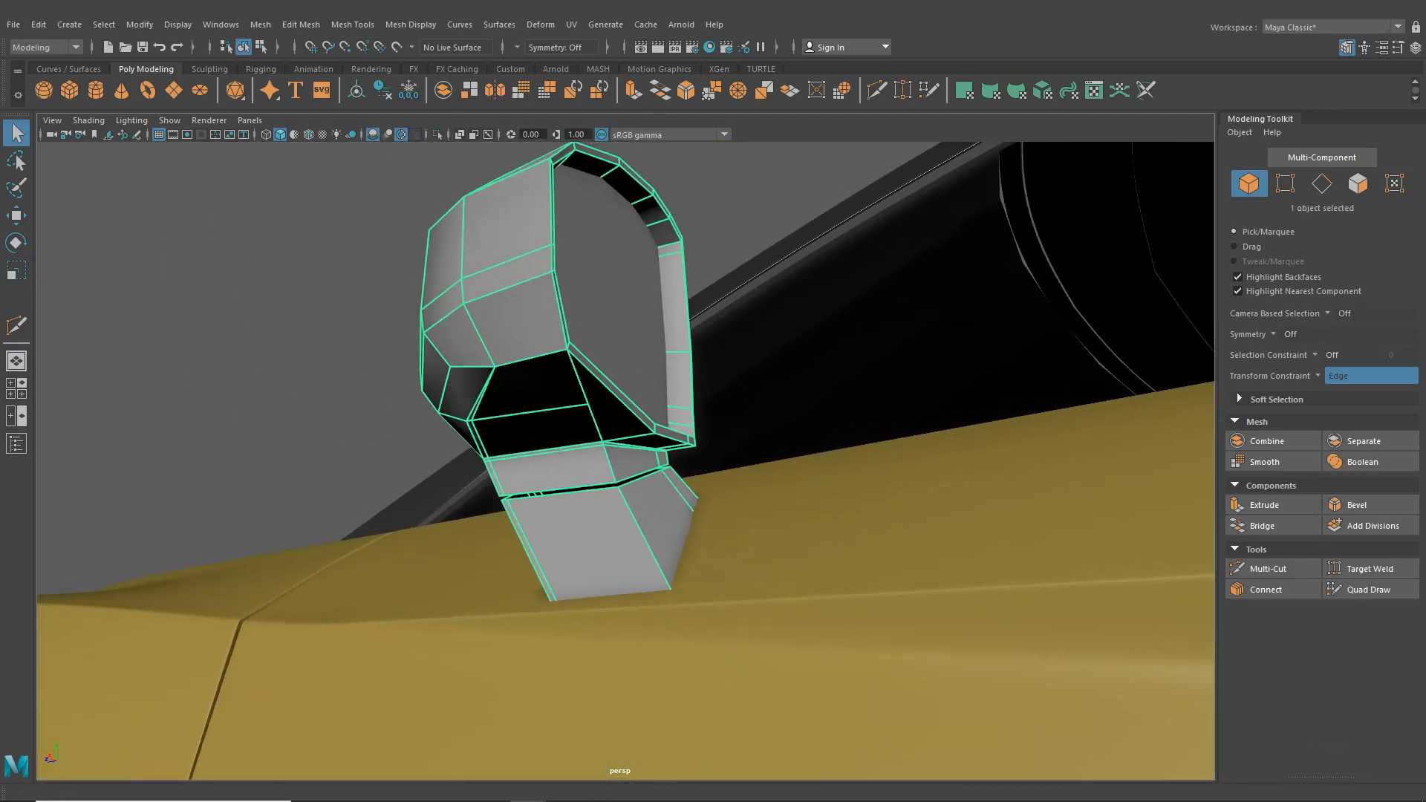
# - Insert edge loops near the glass-side edge of the outer faces of the lower and upper stem
pyautogui.click(431, 24)
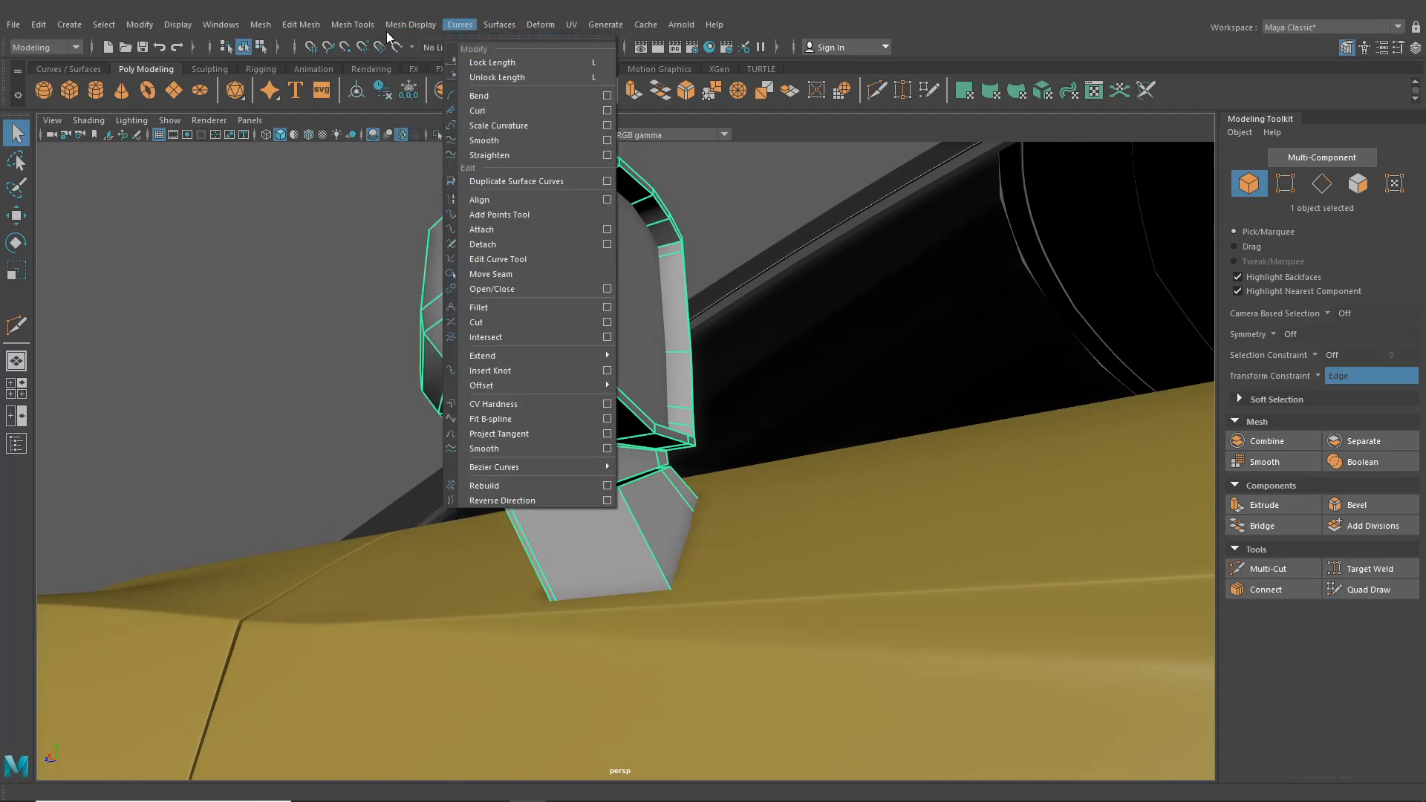
pyautogui.click(387, 138)
pyautogui.scroll(3, 594, 439)
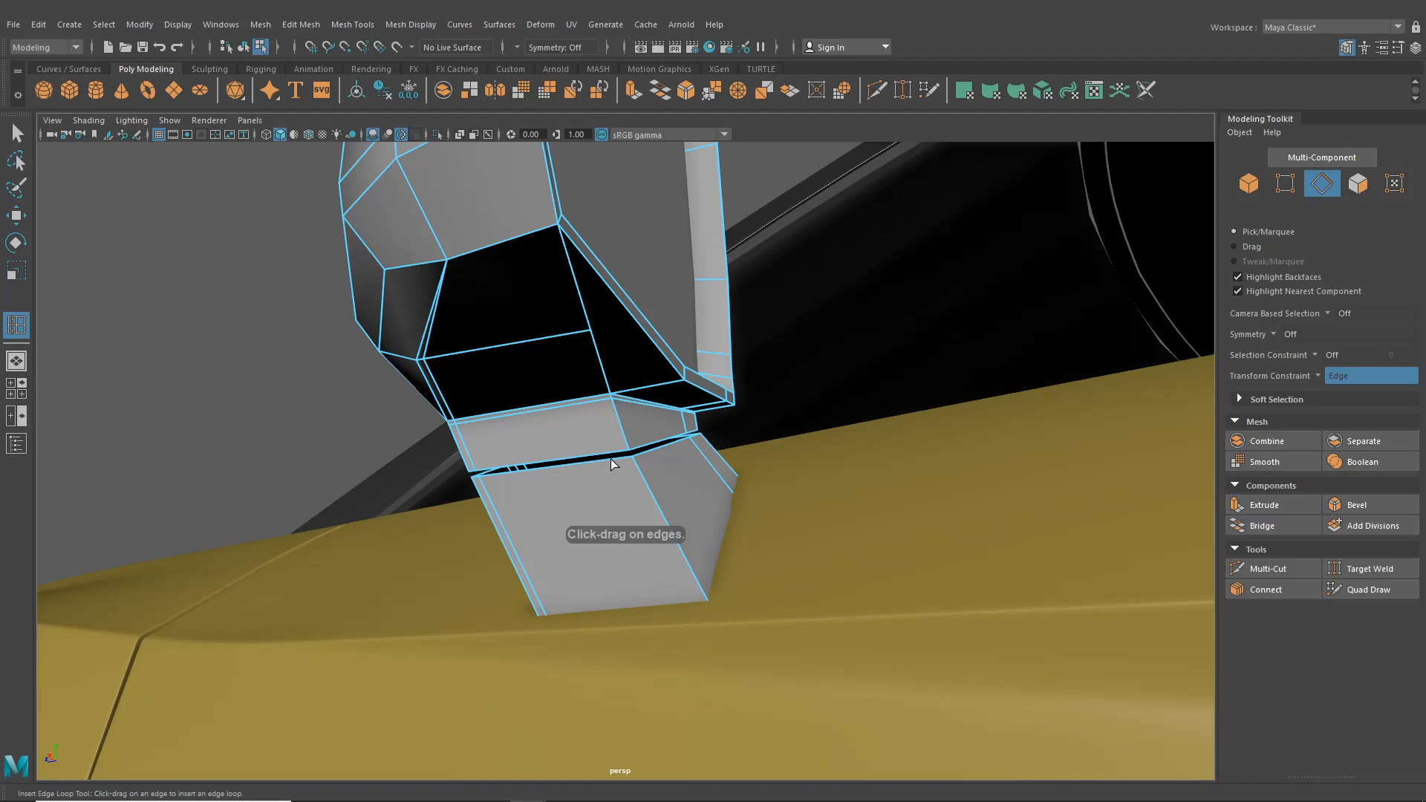
pyautogui.click(613, 464)
pyautogui.keyDown('alt'); pyautogui.moveTo(614, 471); pyautogui.dragTo(777, 493); pyautogui.keyUp('alt')
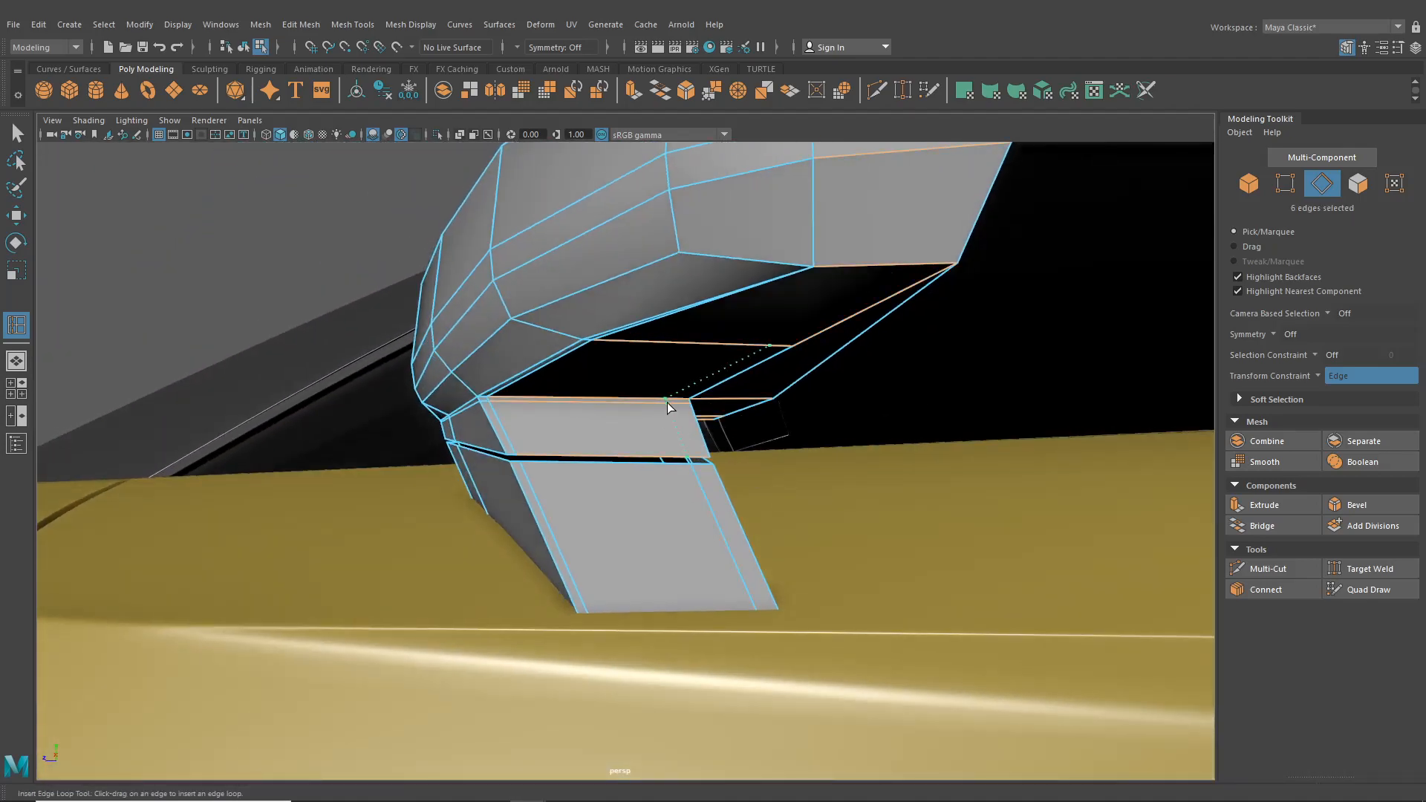
pyautogui.click(667, 403)
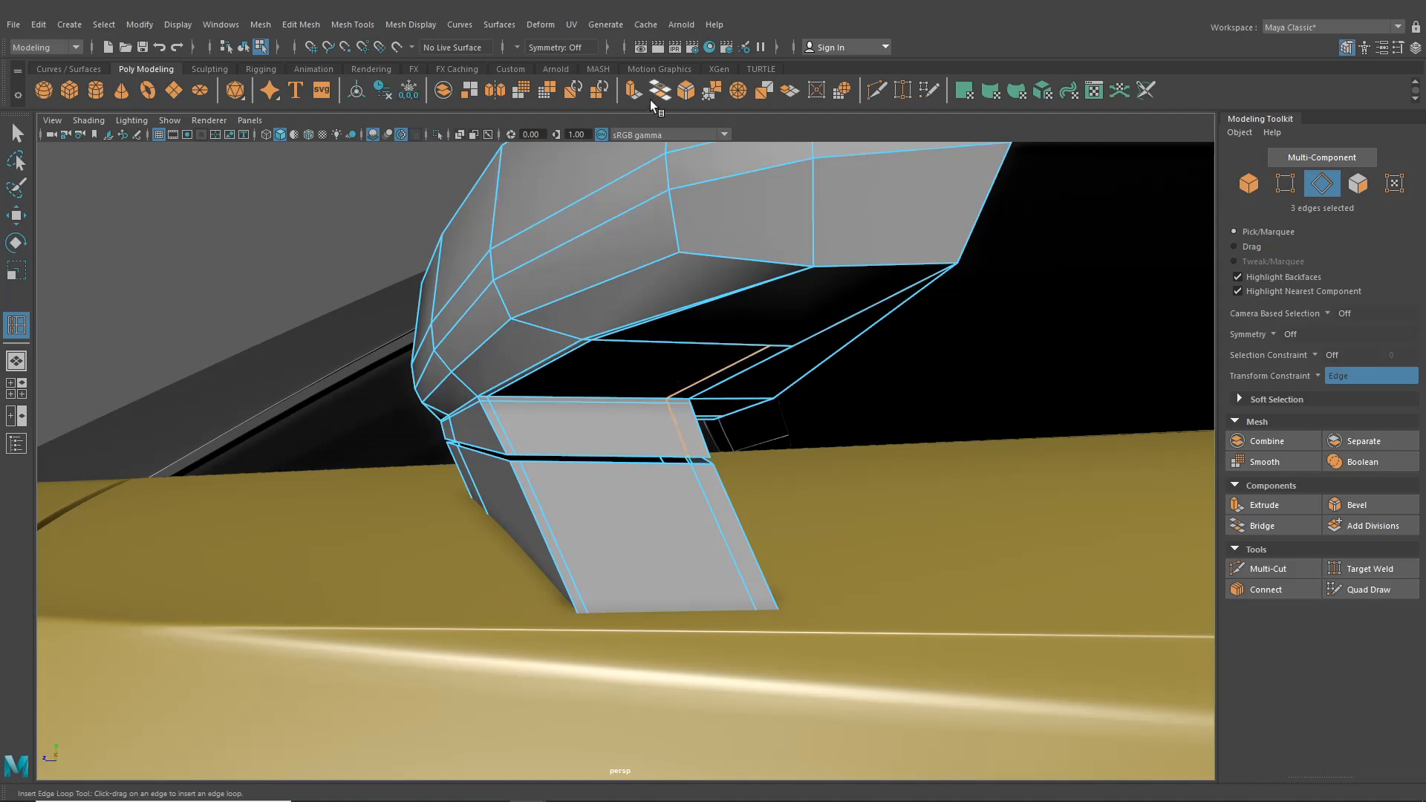
# - Extend the upper stem's new loop across the housing underside to the glass-side corner vertex with Multi-Cut
pyautogui.click(877, 91)
pyautogui.keyDown('alt'); pyautogui.moveTo(853, 220); pyautogui.dragTo(704, 313); pyautogui.keyUp('alt')
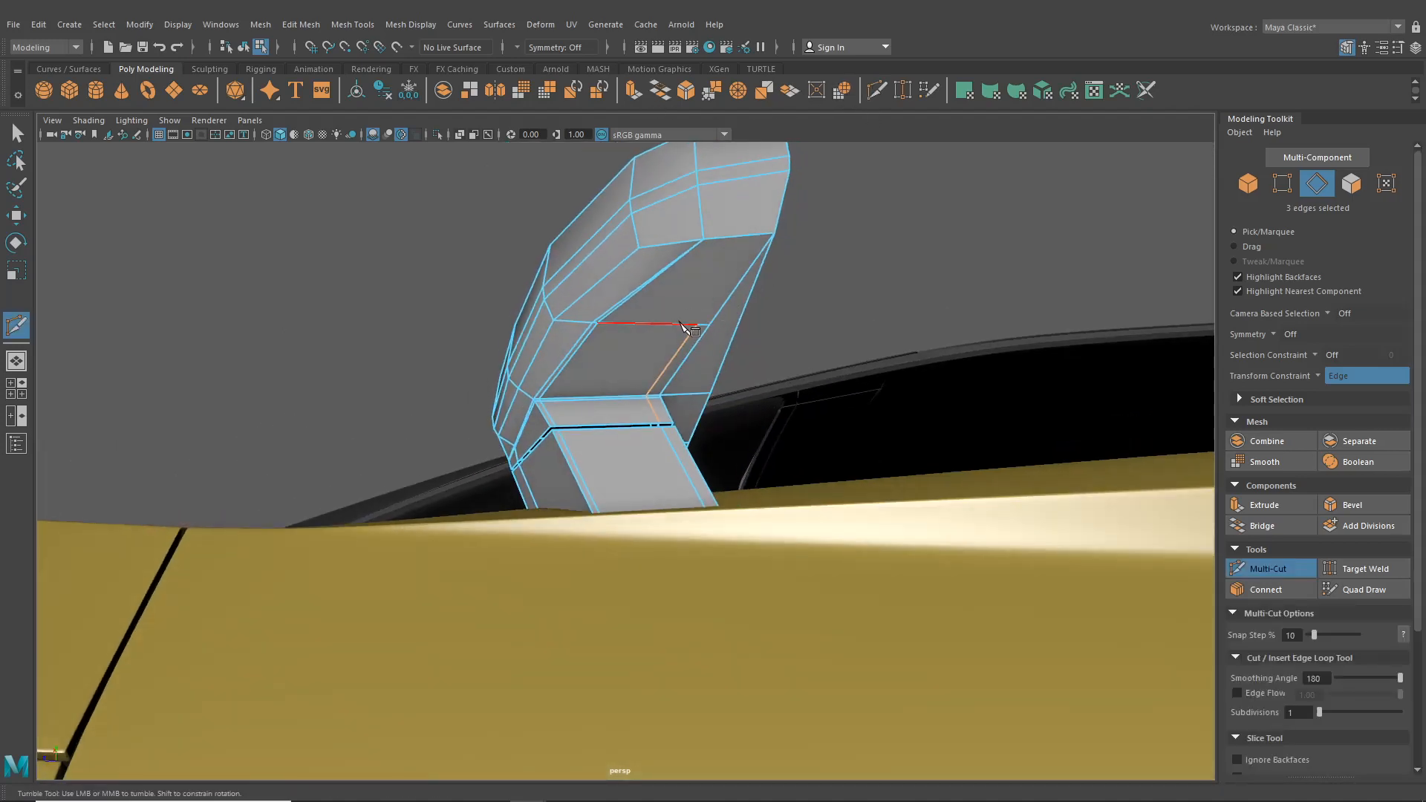
pyautogui.rightClick(785, 251)
pyautogui.click(17, 134)
pyautogui.click(244, 48)
# - Preview the mirror smoothed and examine its outer side, glass opening and stem
pyautogui.scroll(-2, 452, 284)
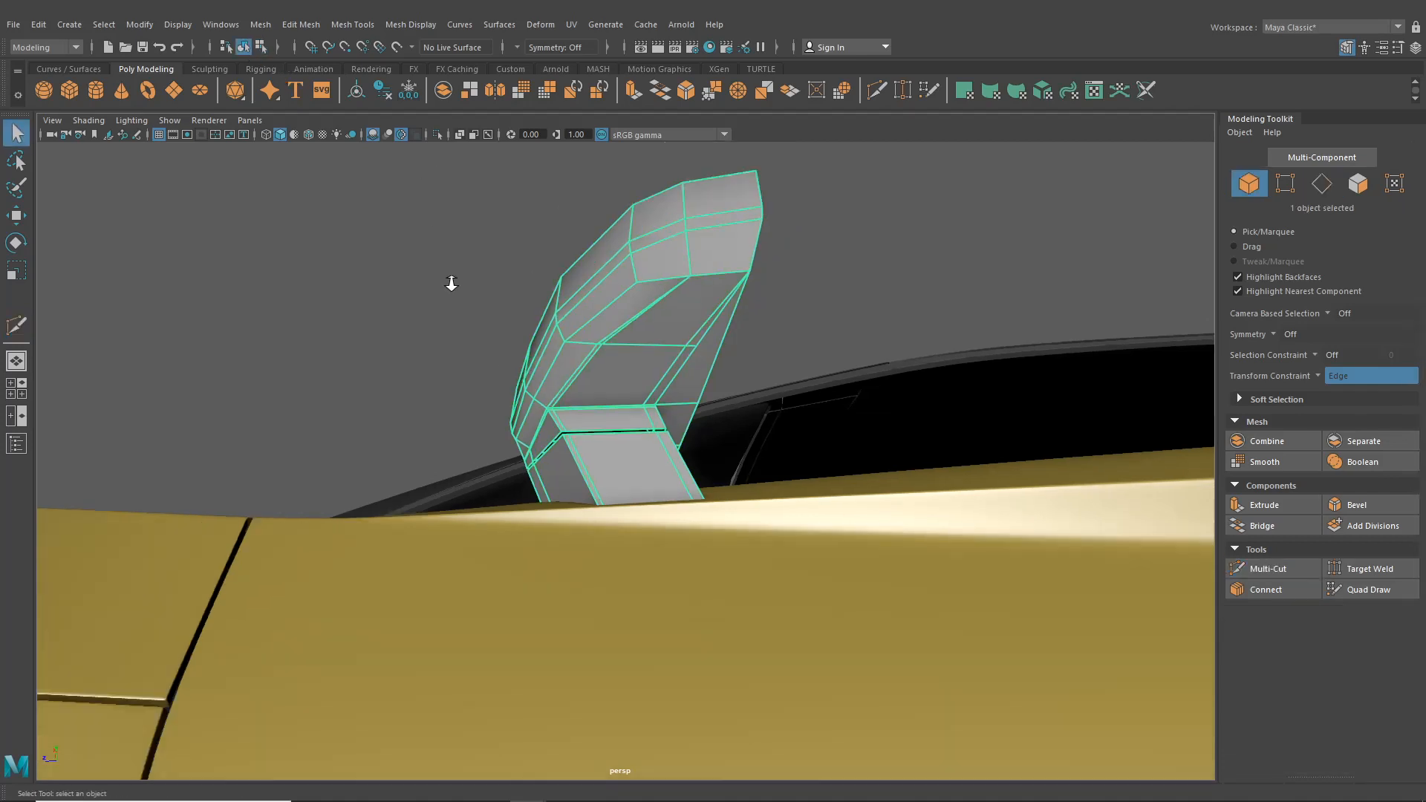
pyautogui.scroll(-2, 452, 284)
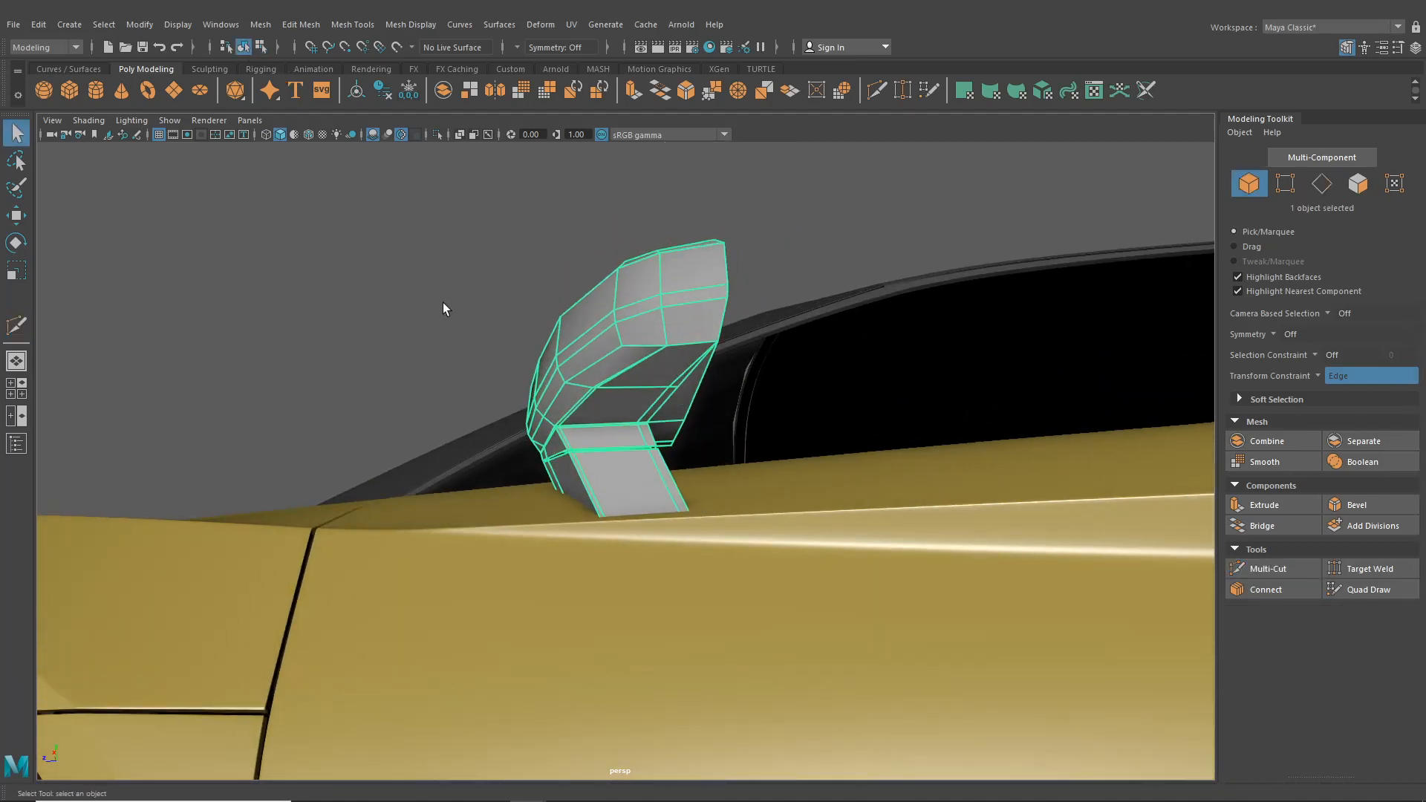
pyautogui.press('3')
pyautogui.click(493, 316)
pyautogui.keyDown('alt'); pyautogui.moveTo(455, 305); pyautogui.dragTo(612, 446); pyautogui.keyUp('alt')
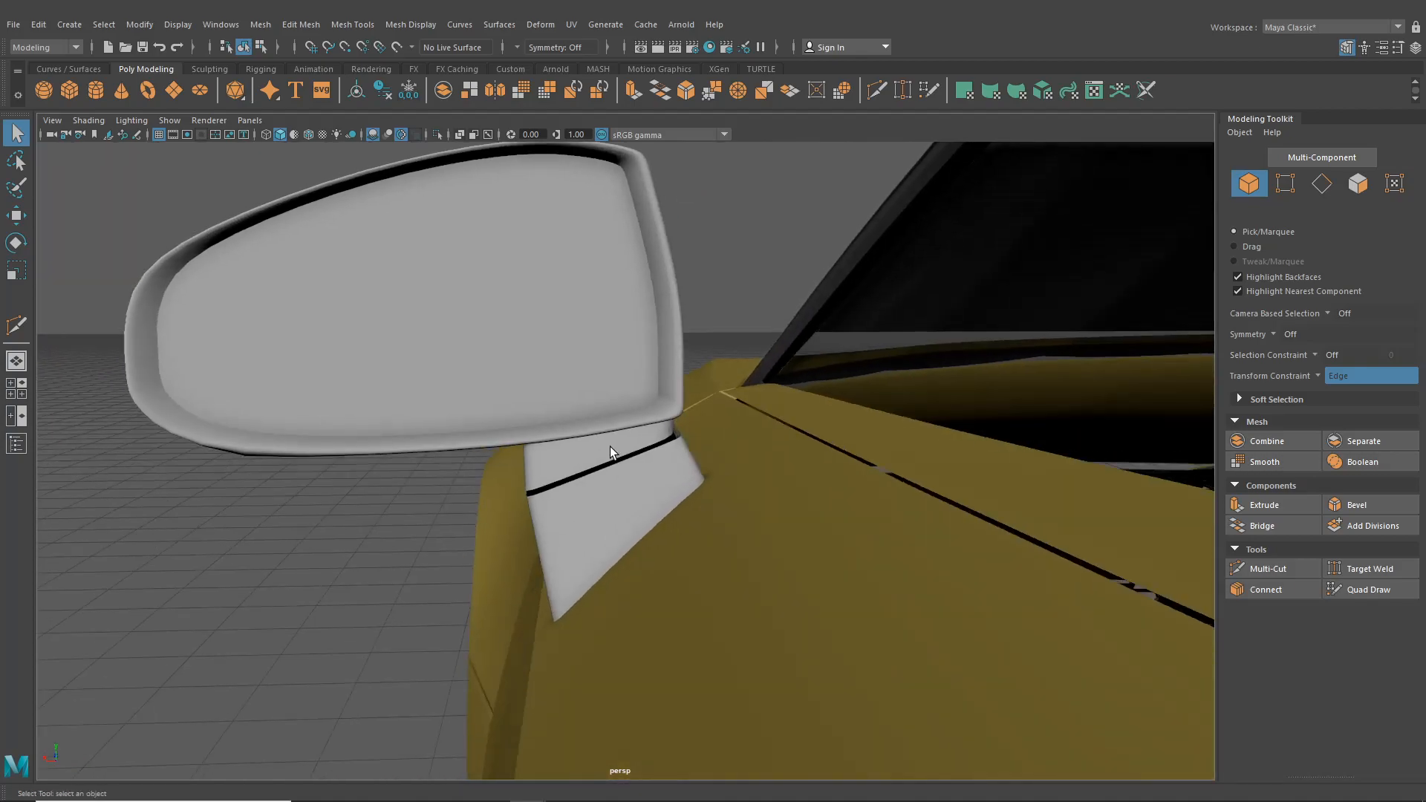
# - Insert a short edge loop through the upper stem's car-facing side near its glass-side edge, continuing the lower stem's loop
pyautogui.click(613, 449)
pyautogui.keyDown('alt'); pyautogui.moveTo(626, 503); pyautogui.dragTo(606, 440); pyautogui.keyUp('alt')
pyautogui.scroll(4, 626, 428)
pyautogui.scroll(3, 613, 396)
pyautogui.click(878, 91)
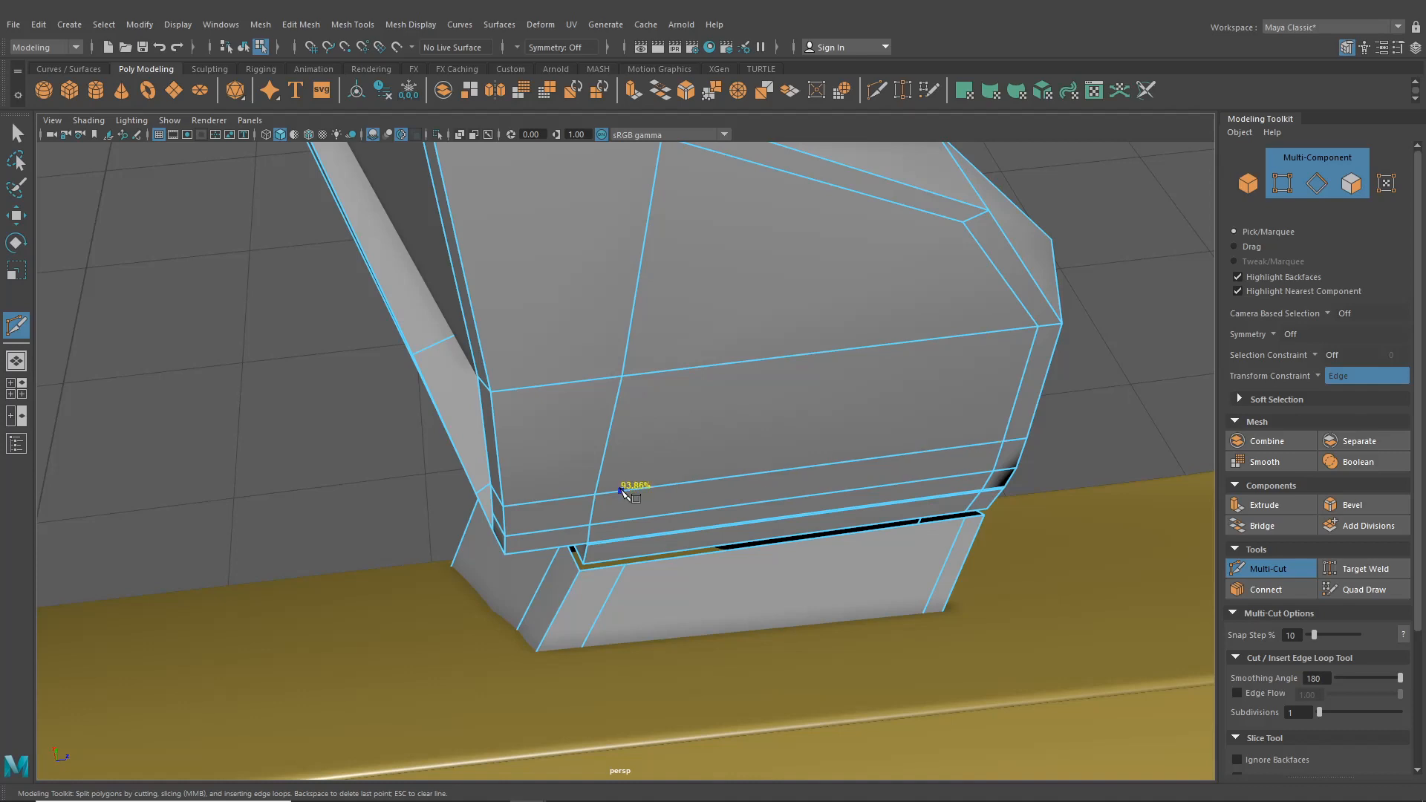
pyautogui.click(16, 133)
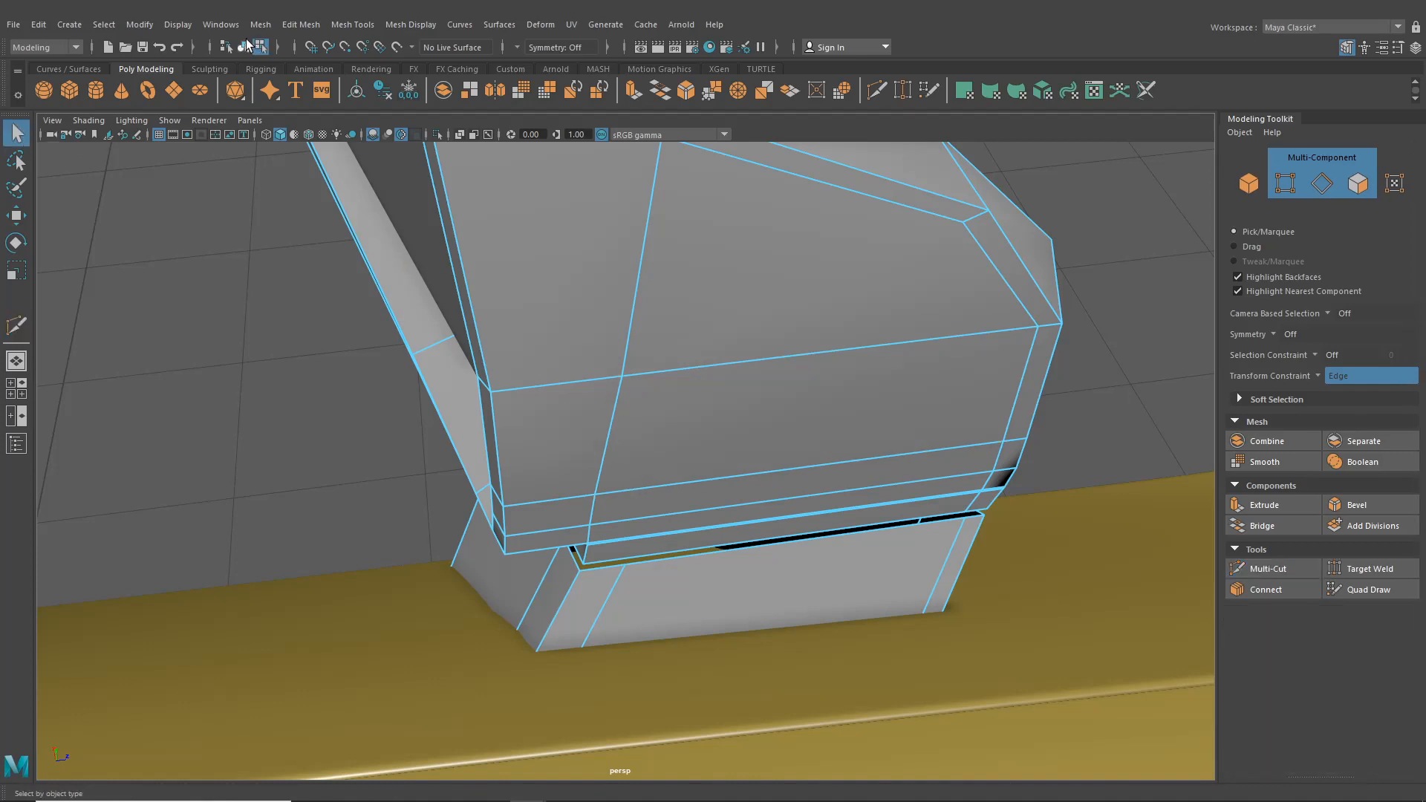
pyautogui.click(244, 46)
pyautogui.click(353, 24)
pyautogui.click(373, 138)
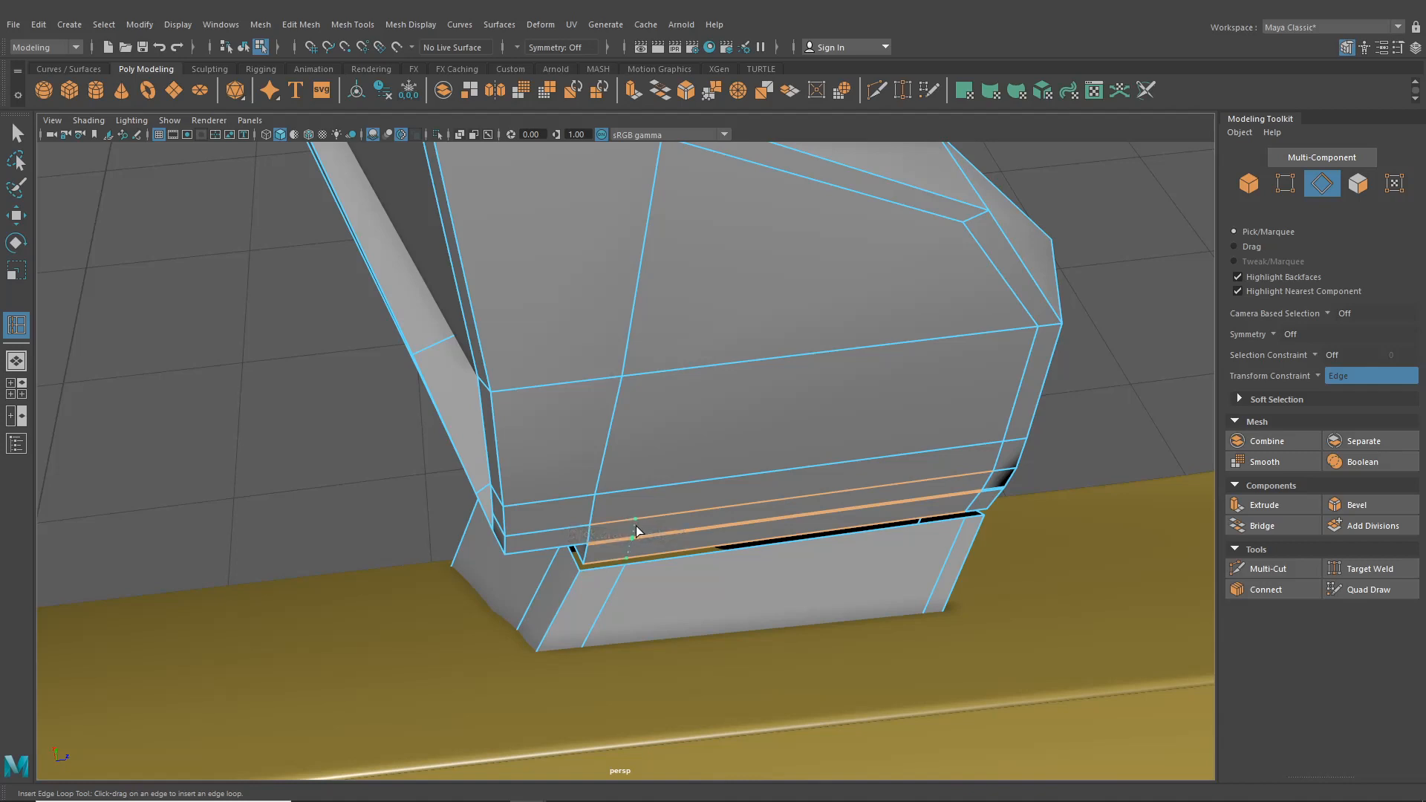
# - Extend the short stem loop up the housing's car-facing side to the existing vertex with Multi-Cut
pyautogui.click(878, 92)
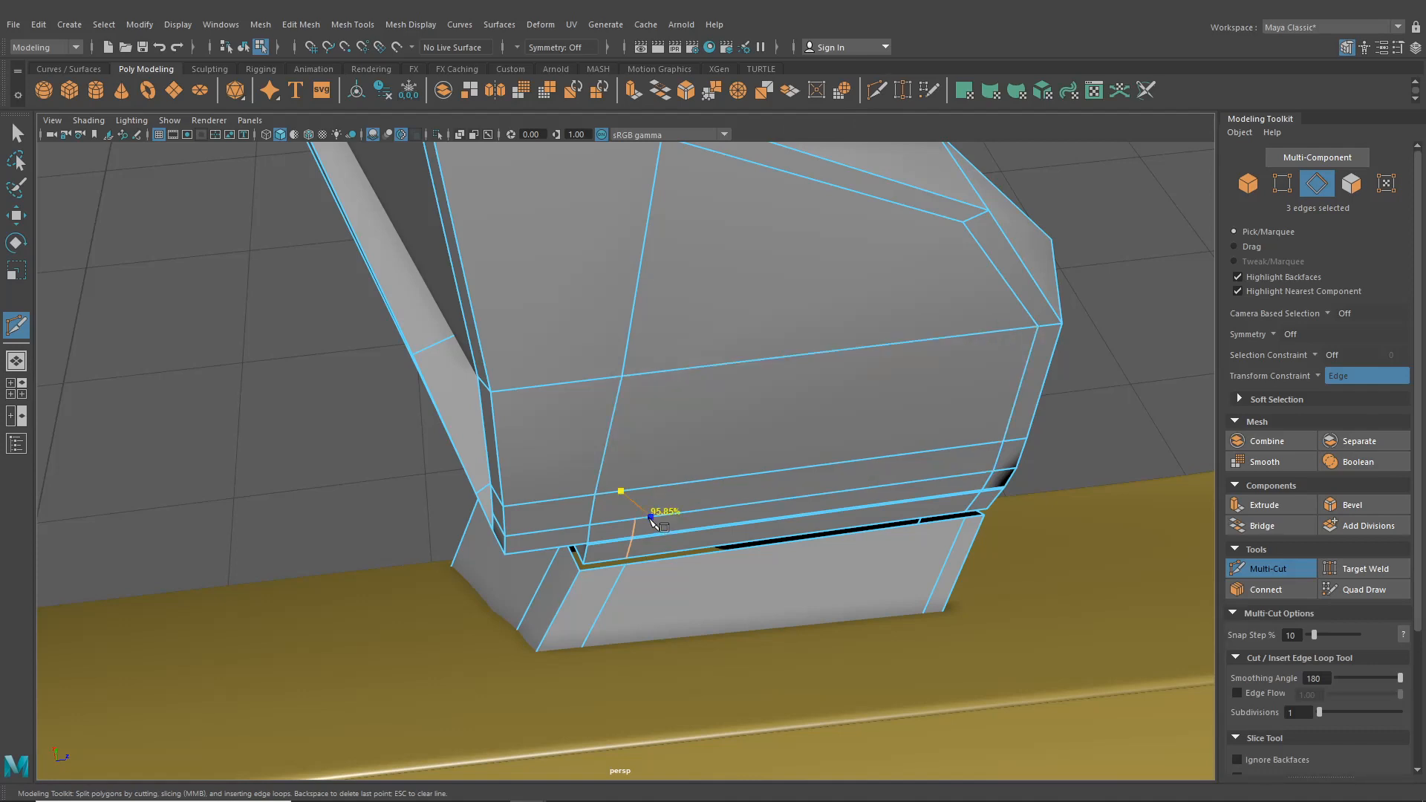
pyautogui.click(621, 377)
pyautogui.press('Return')
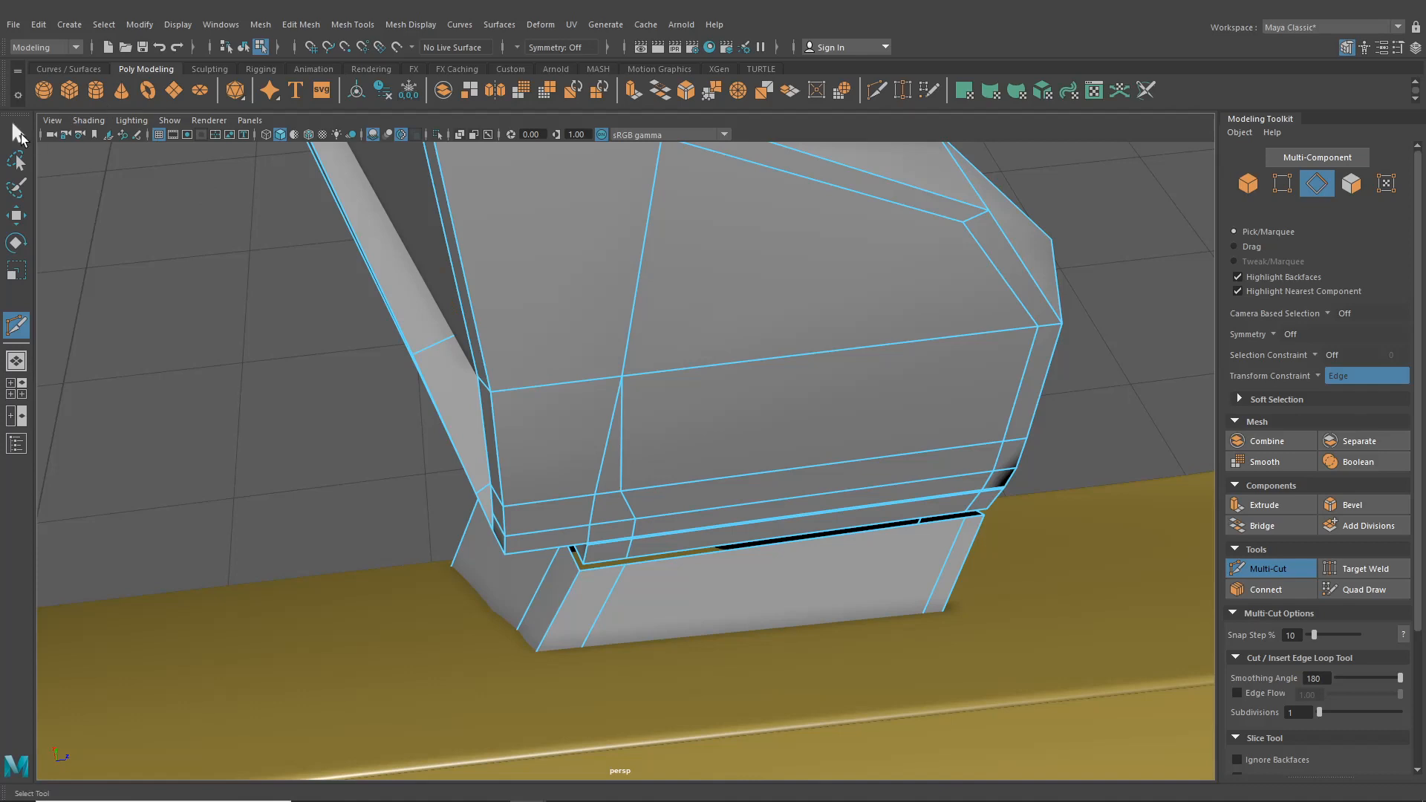
# - Move the new cut's middle vertex away from the glass side to line it up with the stem loop below
pyautogui.click(16, 215)
pyautogui.moveTo(573, 341); pyautogui.dragTo(537, 339, button='right')
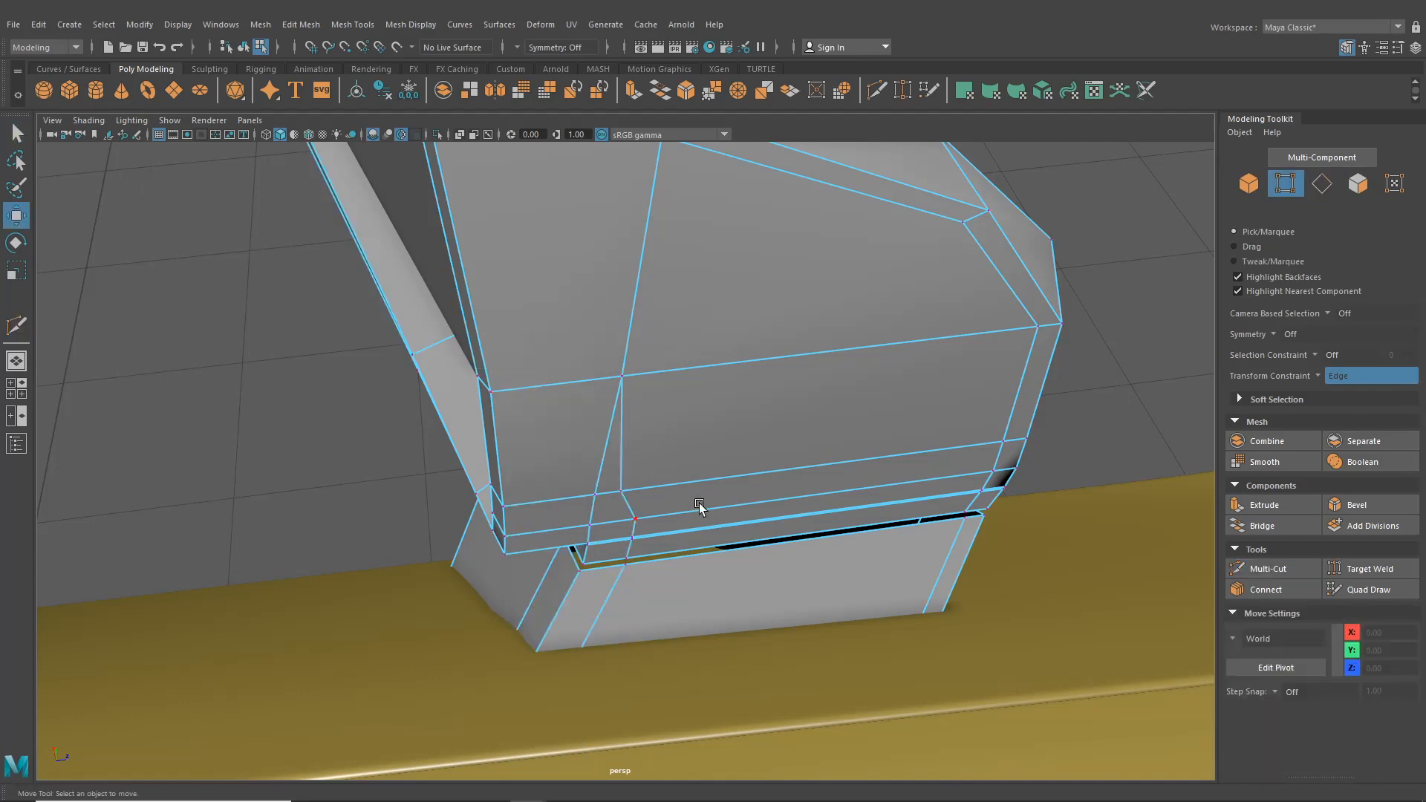
pyautogui.click(679, 494)
pyautogui.moveTo(681, 488); pyautogui.dragTo(695, 483)
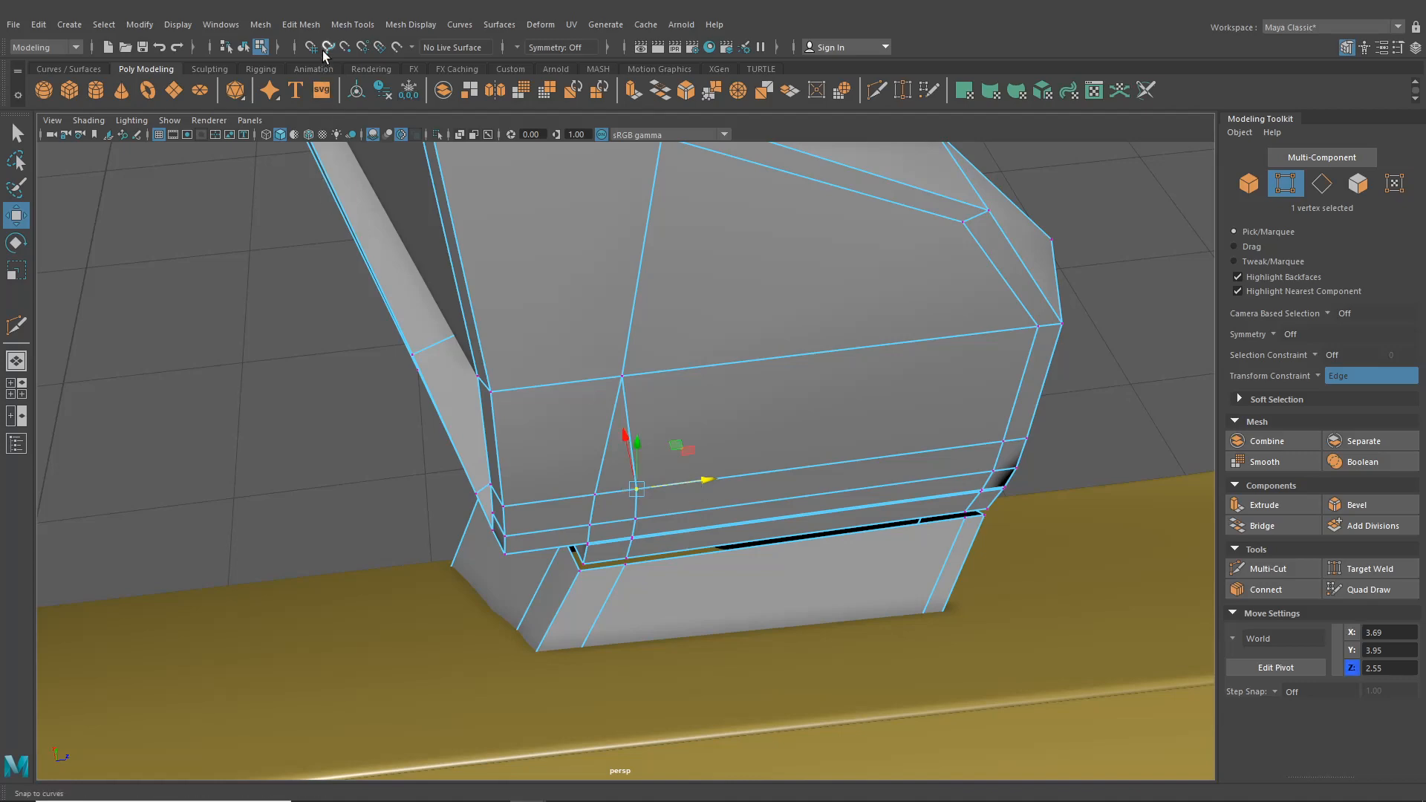
# - Preview the mirror smoothed and examine the car-facing side, stem joint and outer housing
pyautogui.click(246, 47)
pyautogui.press('3')
pyautogui.scroll(-3, 536, 330)
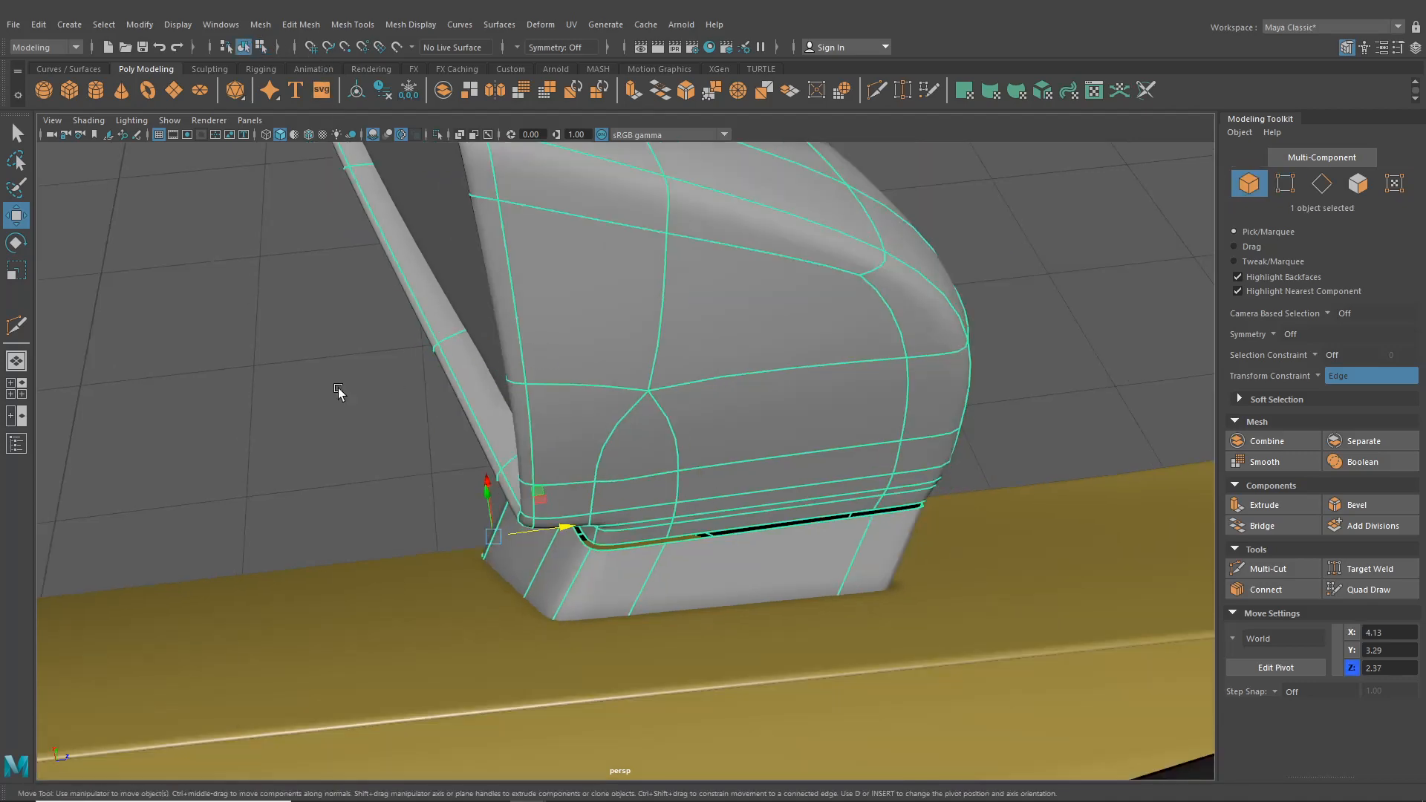
pyautogui.click(341, 395)
pyautogui.keyDown('alt'); pyautogui.moveTo(349, 398); pyautogui.dragTo(836, 416); pyautogui.keyUp('alt')
pyautogui.scroll(-4, 567, 433)
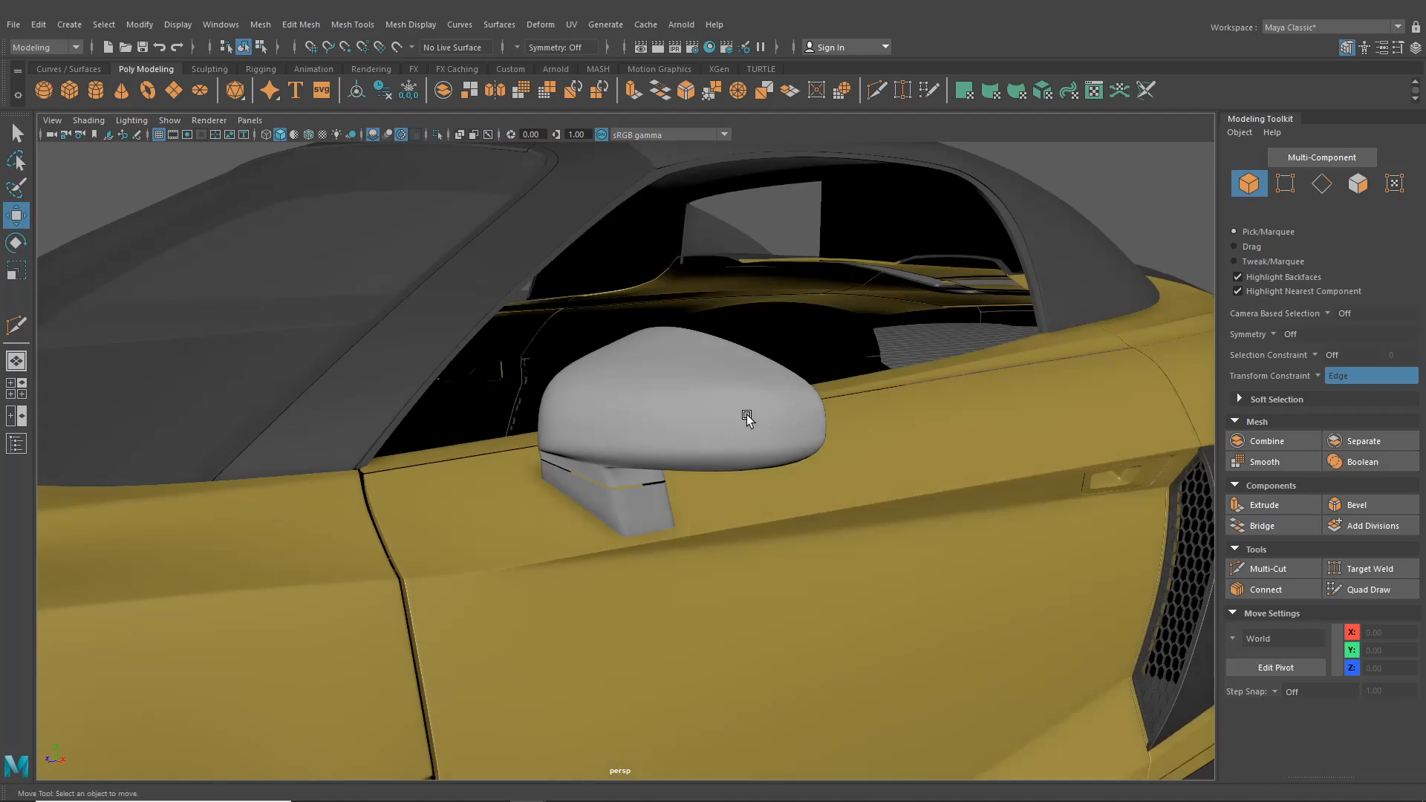
# - Insert supporting edge loops around the housing's outer band, close to the existing horizontal crease edges
pyautogui.click(746, 414)
pyautogui.press('f')
pyautogui.click(336, 28)
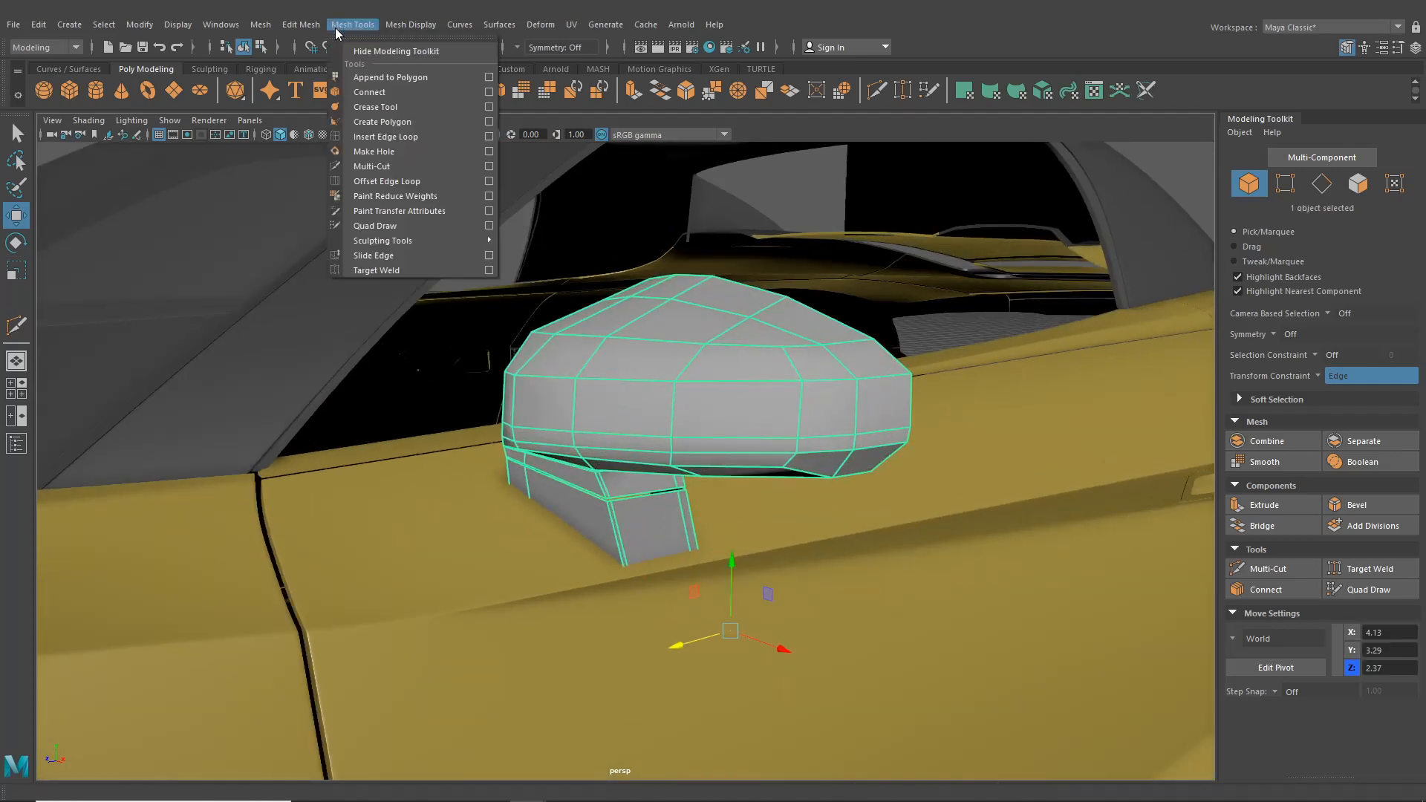
pyautogui.click(386, 137)
pyautogui.scroll(2, 796, 384)
pyautogui.moveTo(881, 348); pyautogui.dragTo(872, 448)
pyautogui.keyDown('alt'); pyautogui.moveTo(872, 447); pyautogui.dragTo(272, 257); pyautogui.keyUp('alt')
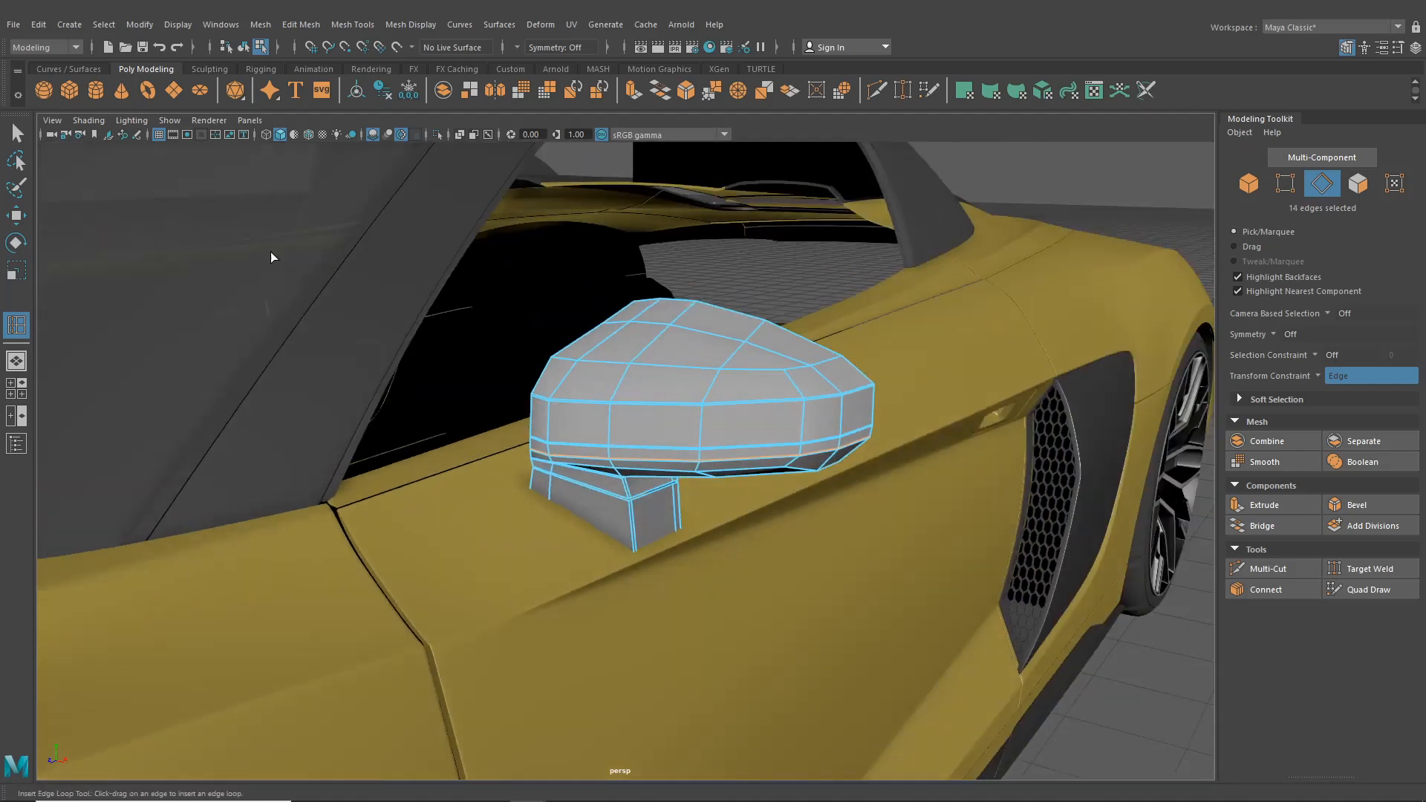
pyautogui.click(11, 140)
pyautogui.click(238, 51)
# - Try to insert an edge loop around the lower housing and undo it
pyautogui.scroll(-4, 912, 368)
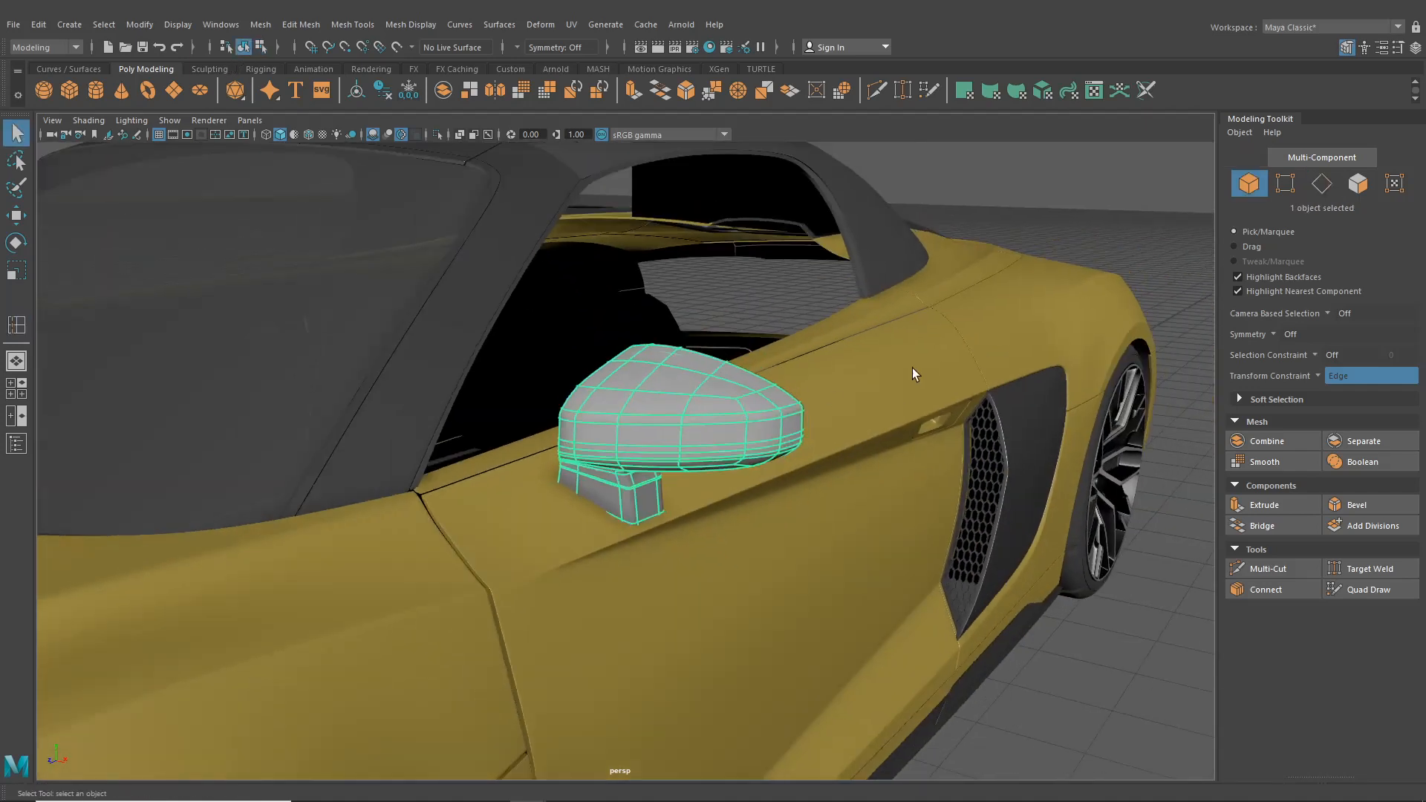
pyautogui.click(1036, 231)
pyautogui.keyDown('alt'); pyautogui.moveTo(1036, 230); pyautogui.dragTo(614, 413); pyautogui.keyUp('alt')
pyautogui.click(602, 456)
pyautogui.press('f')
pyautogui.scroll(5, 611, 414)
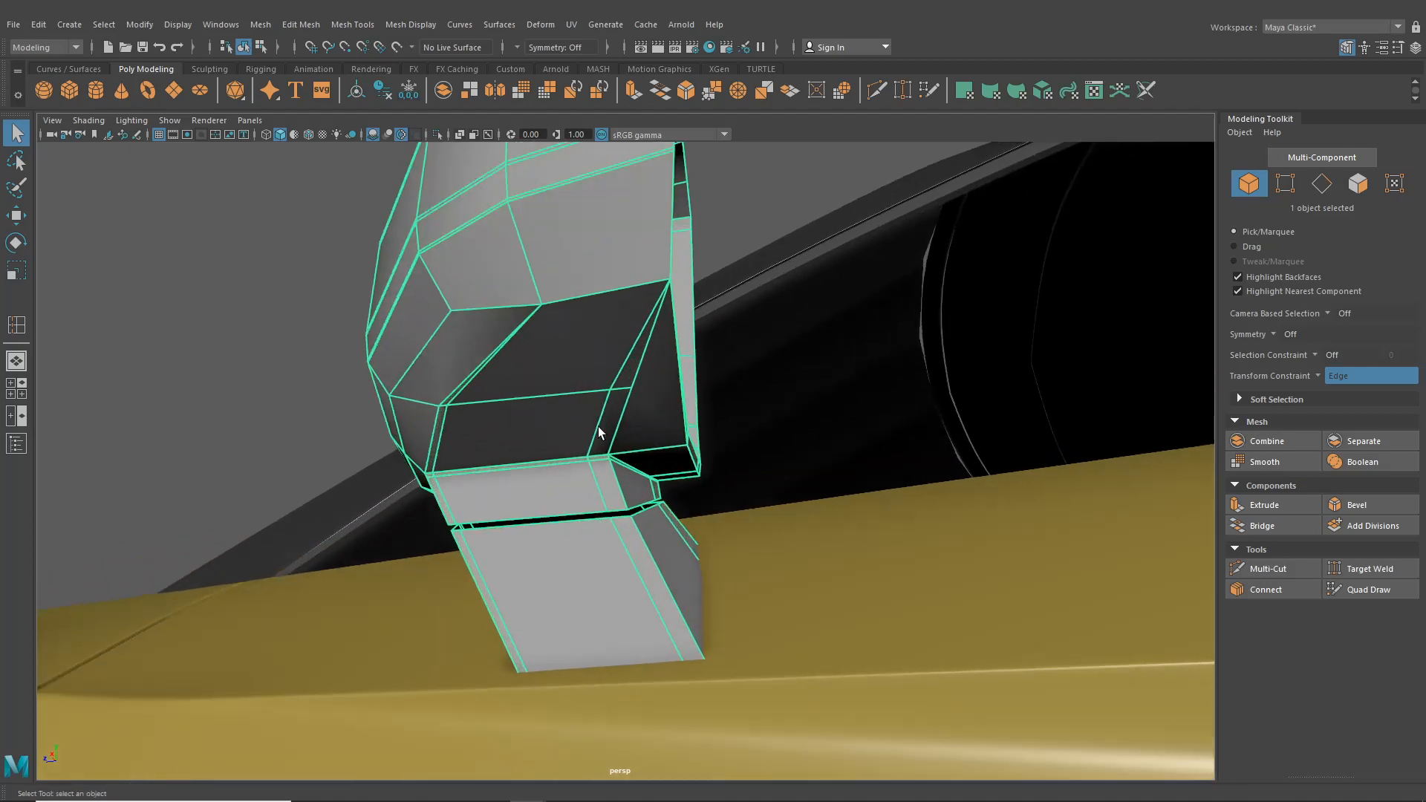
pyautogui.keyDown('alt'); pyautogui.moveTo(614, 359); pyautogui.dragTo(608, 304); pyautogui.keyUp('alt')
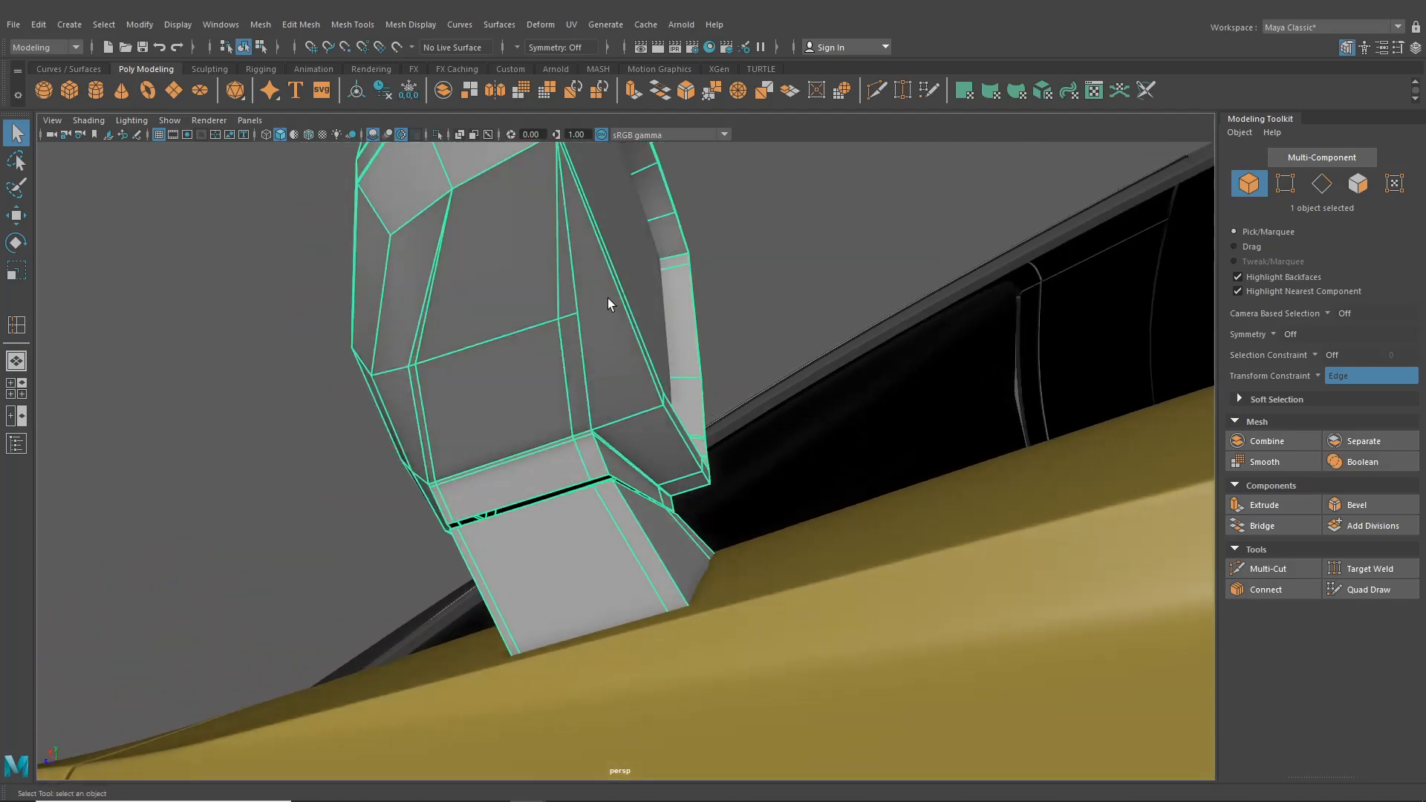
pyautogui.click(411, 24)
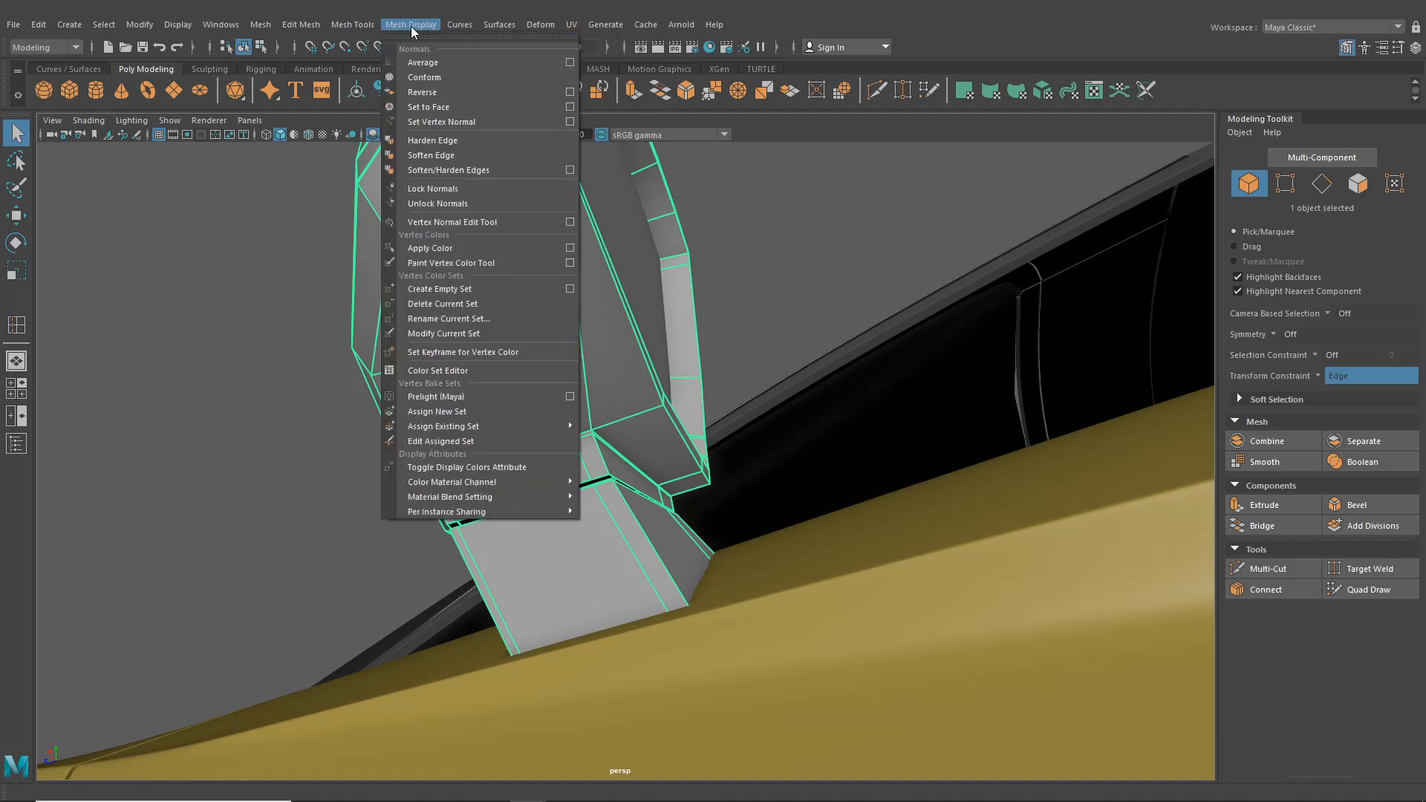
pyautogui.moveTo(372, 26)
pyautogui.click(392, 134)
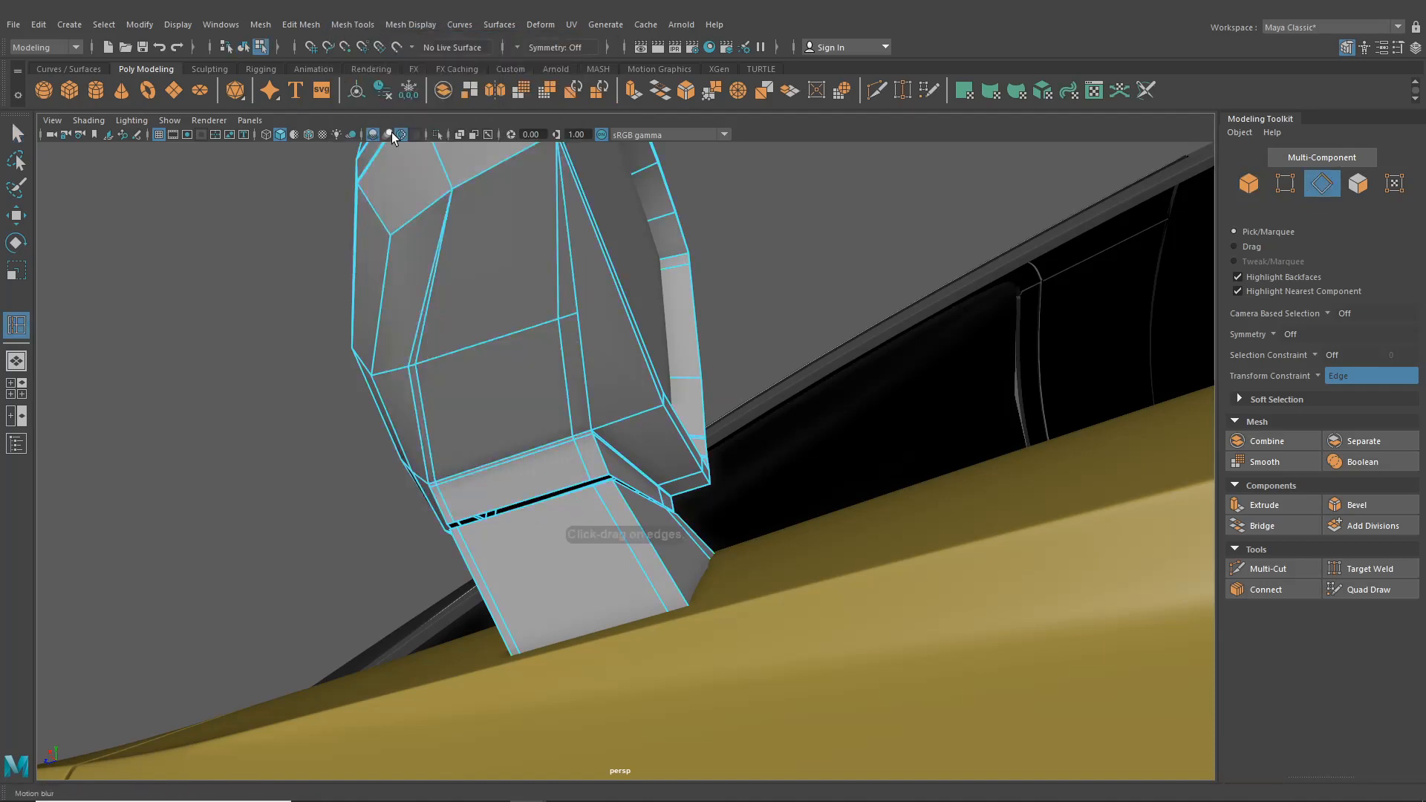
pyautogui.keyDown('alt'); pyautogui.moveTo(609, 299); pyautogui.dragTo(627, 317); pyautogui.keyUp('alt')
pyautogui.hotkey('ctrl', 'z')
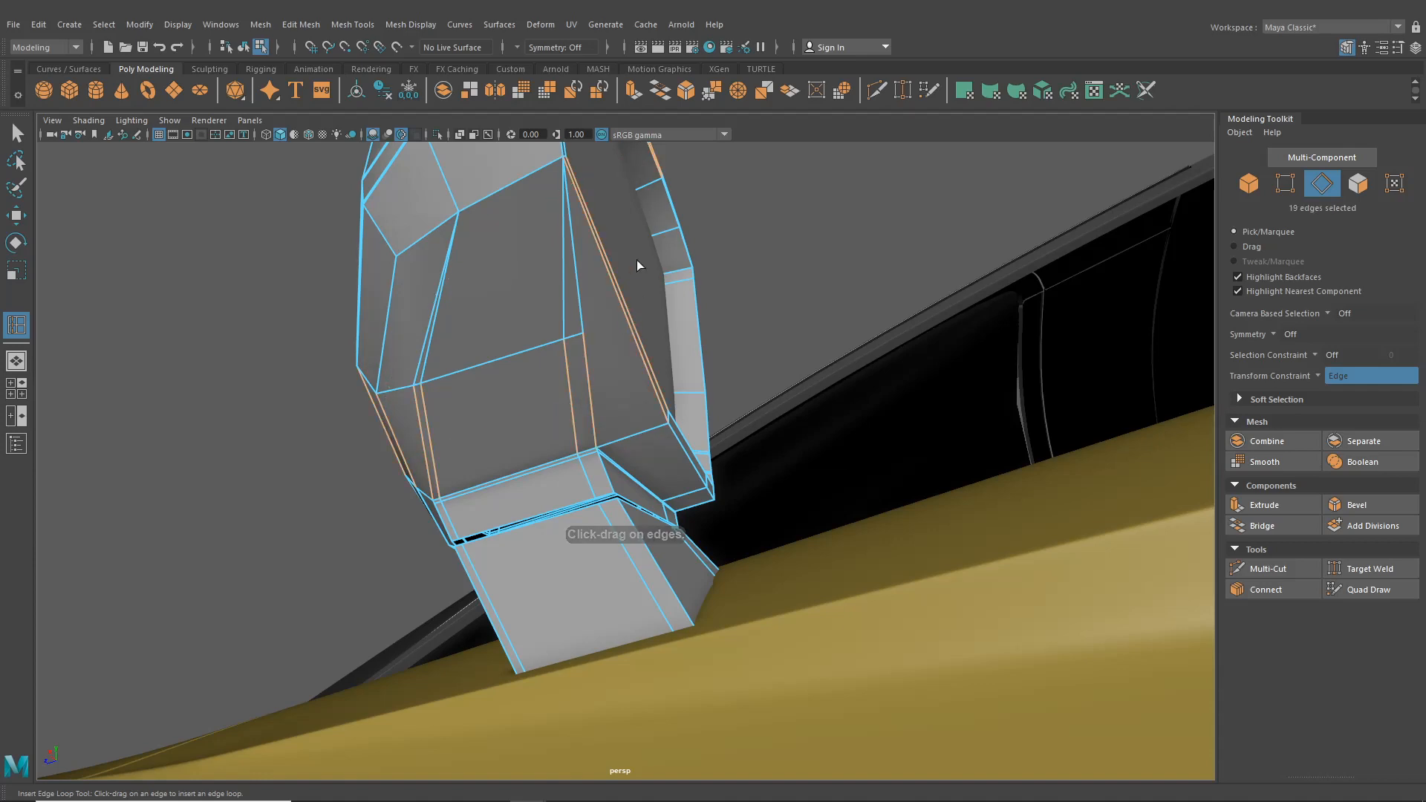
# - Extend the underside's crosswise edge over the lower rim and into the glass opening with Multi-Cut
pyautogui.click(877, 90)
pyautogui.click(583, 334)
pyautogui.keyDown('alt'); pyautogui.moveTo(606, 360); pyautogui.dragTo(538, 352); pyautogui.keyUp('alt')
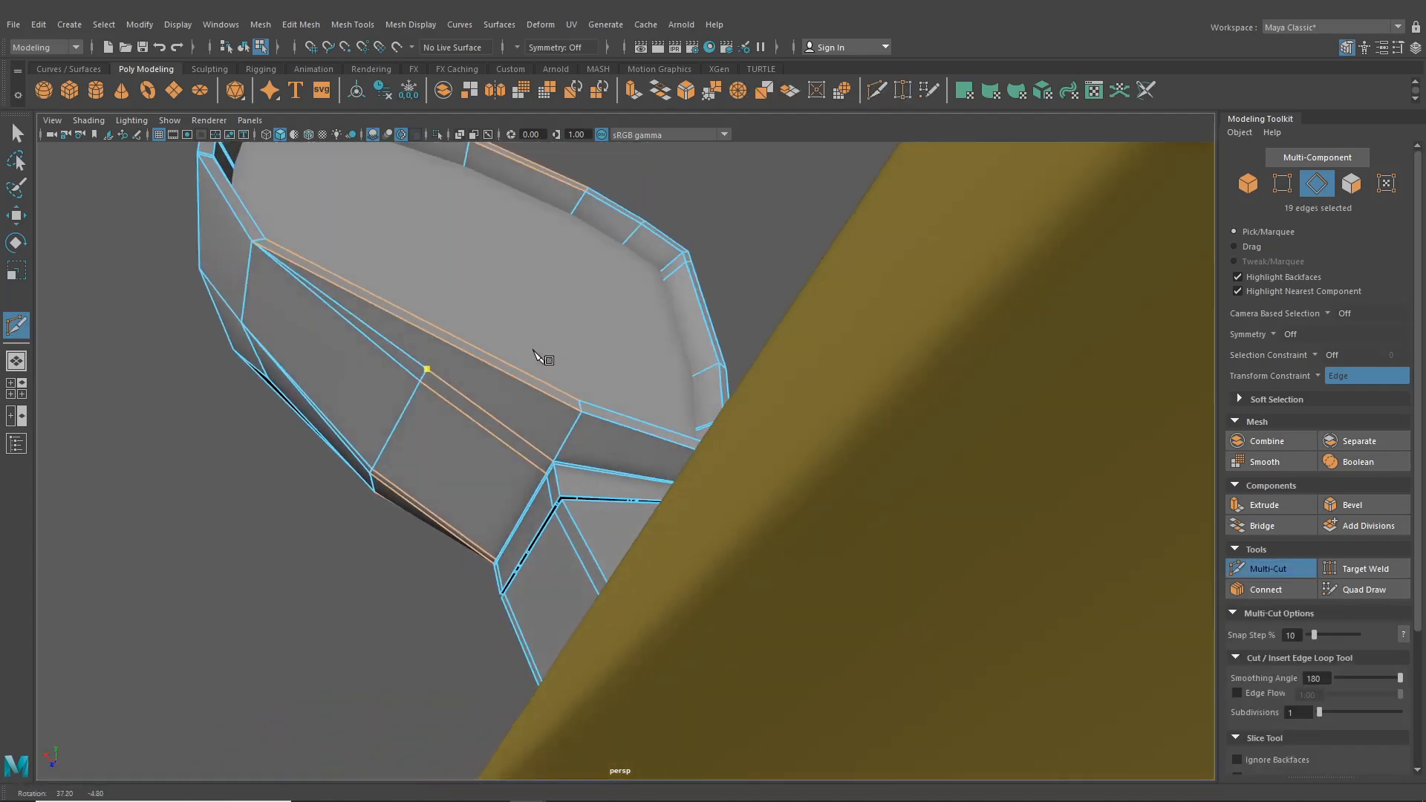
pyautogui.keyDown('alt'); pyautogui.moveTo(538, 352); pyautogui.dragTo(576, 407, button='right'); pyautogui.keyUp('alt')
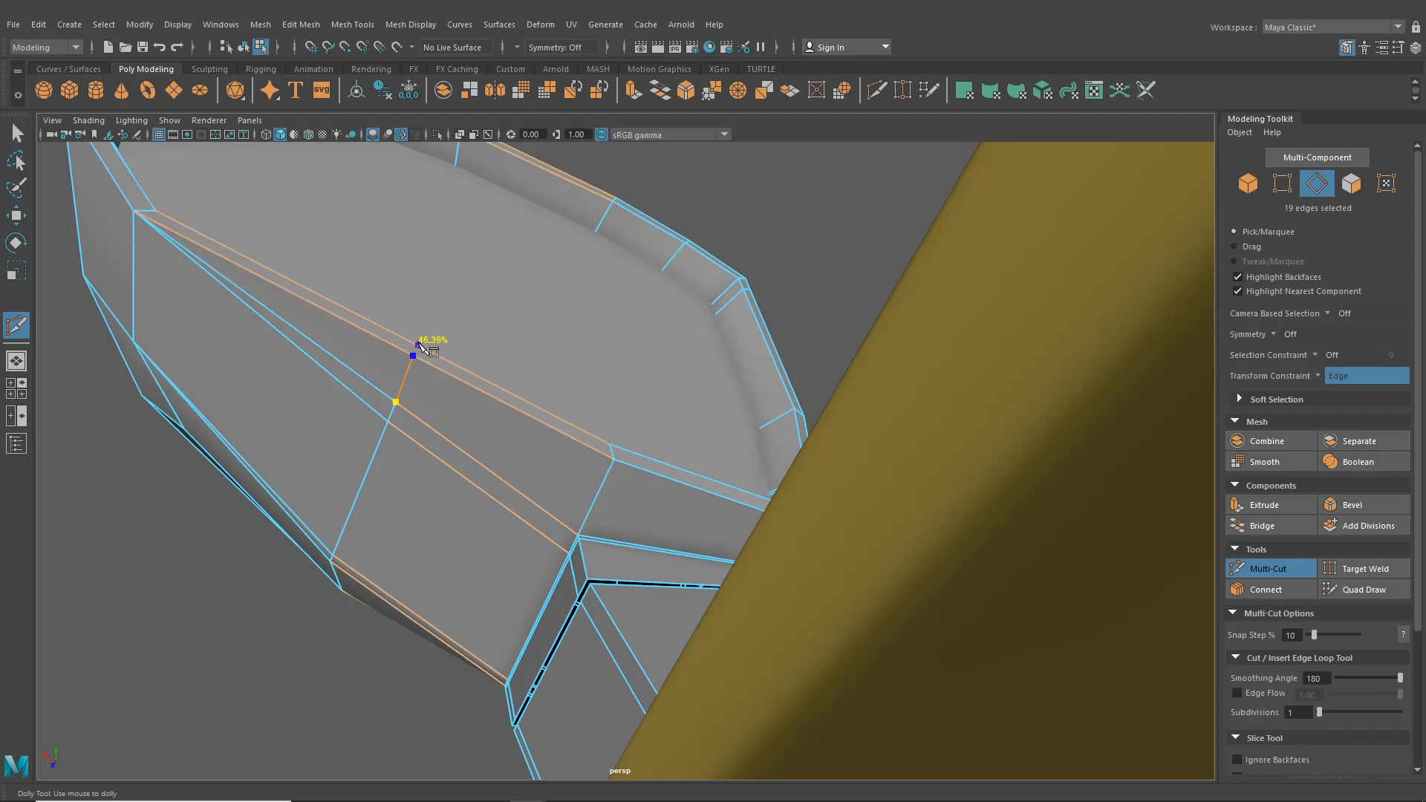
pyautogui.keyDown('alt'); pyautogui.moveTo(416, 346); pyautogui.dragTo(388, 529); pyautogui.keyUp('alt')
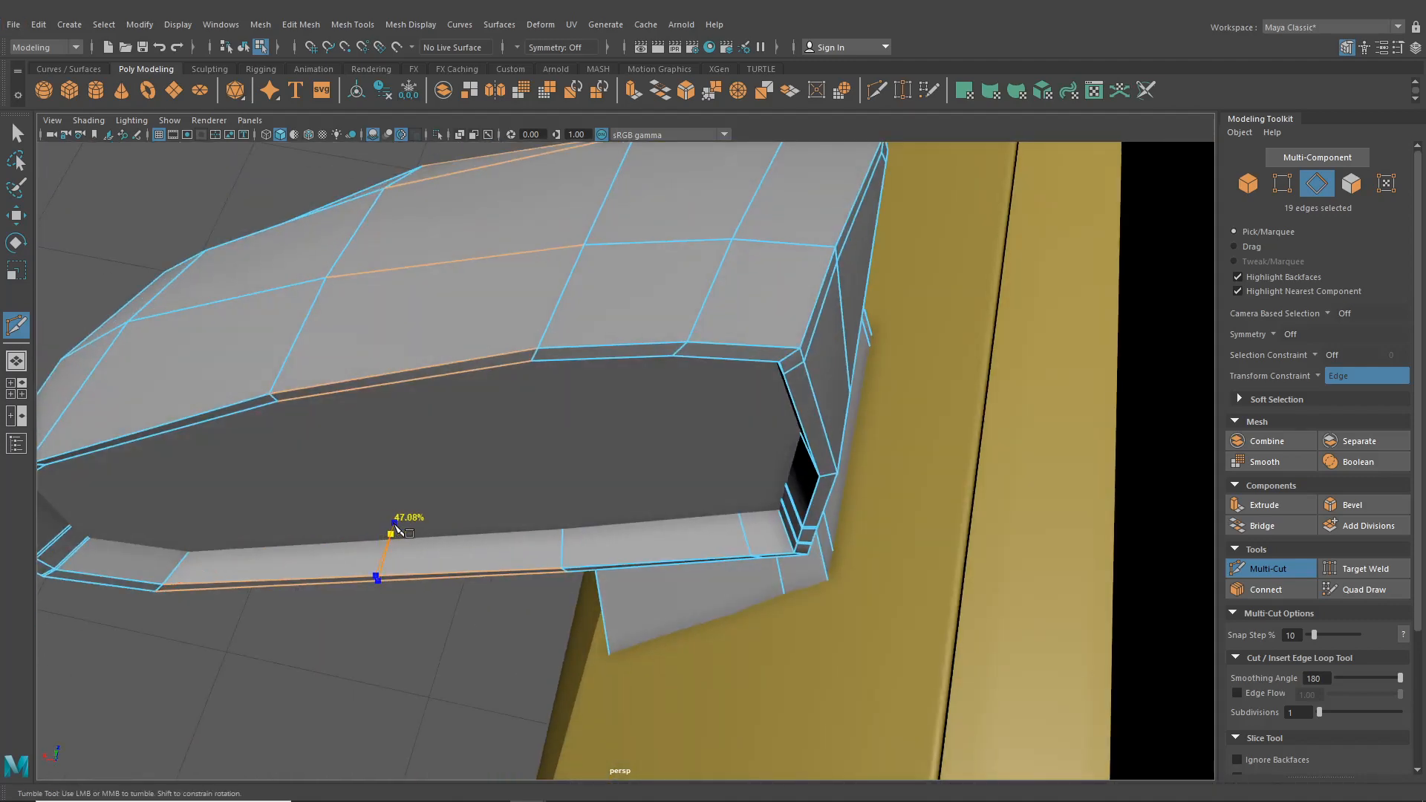
pyautogui.keyDown('alt'); pyautogui.moveTo(393, 528); pyautogui.dragTo(524, 333); pyautogui.keyUp('alt')
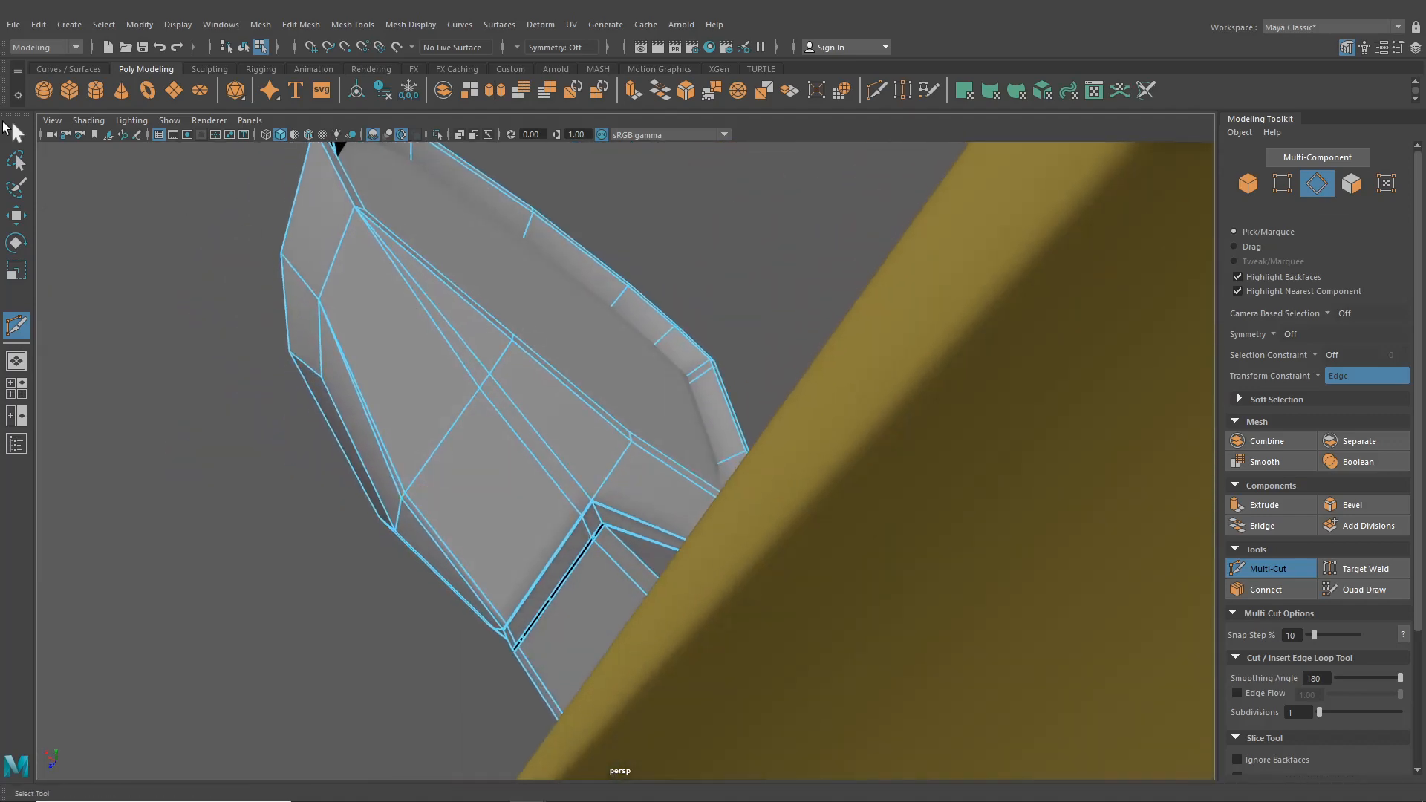
pyautogui.press('q')
pyautogui.keyDown('alt'); pyautogui.moveTo(366, 366); pyautogui.dragTo(400, 446); pyautogui.keyUp('alt')
pyautogui.scroll(-2, 532, 405)
pyautogui.keyDown('alt'); pyautogui.moveTo(529, 406); pyautogui.dragTo(505, 441); pyautogui.keyUp('alt')
pyautogui.click(875, 93)
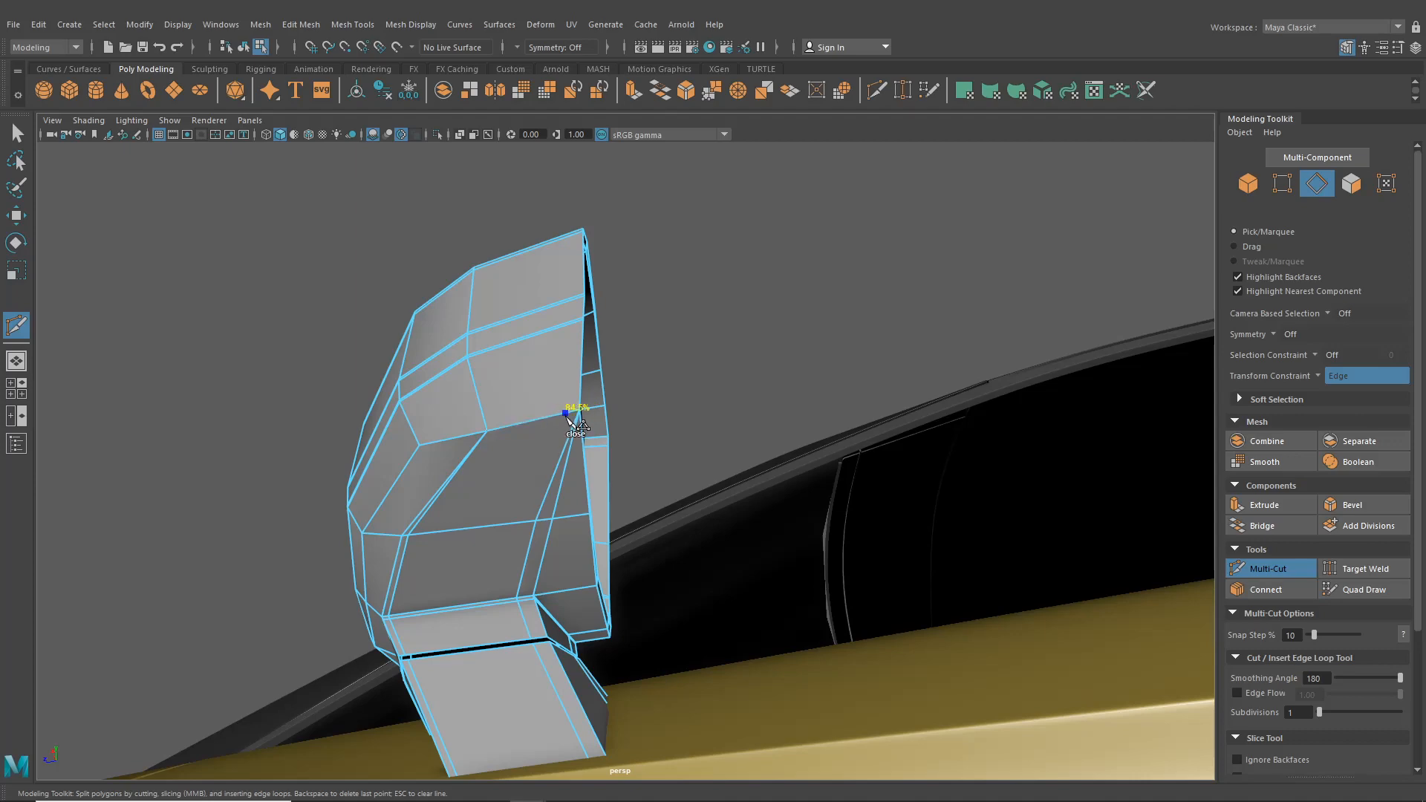
pyautogui.press('q')
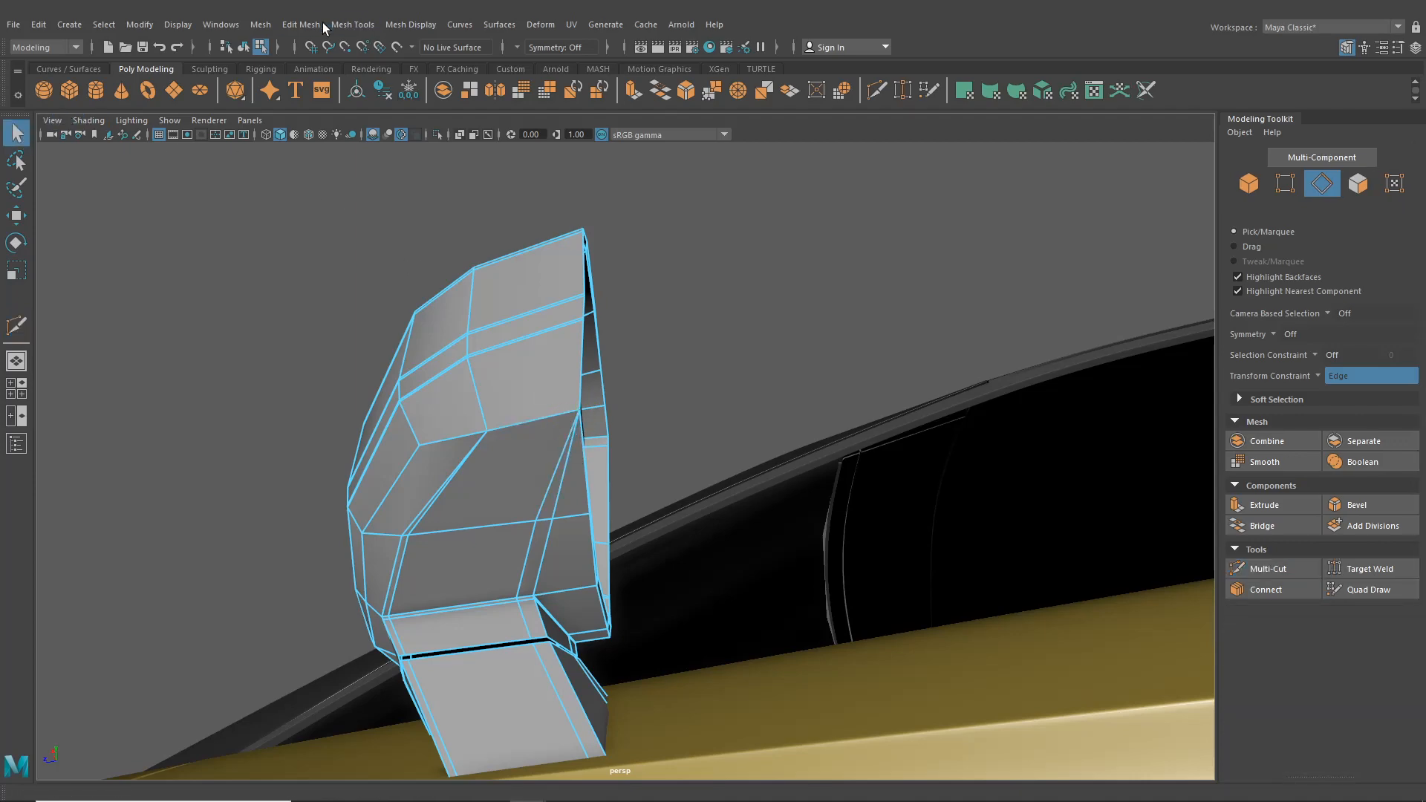
# - Insert a supporting edge loop around the housing close to its glass-side edge
pyautogui.keyDown('alt'); pyautogui.moveTo(637, 309); pyautogui.dragTo(669, 423); pyautogui.keyUp('alt')
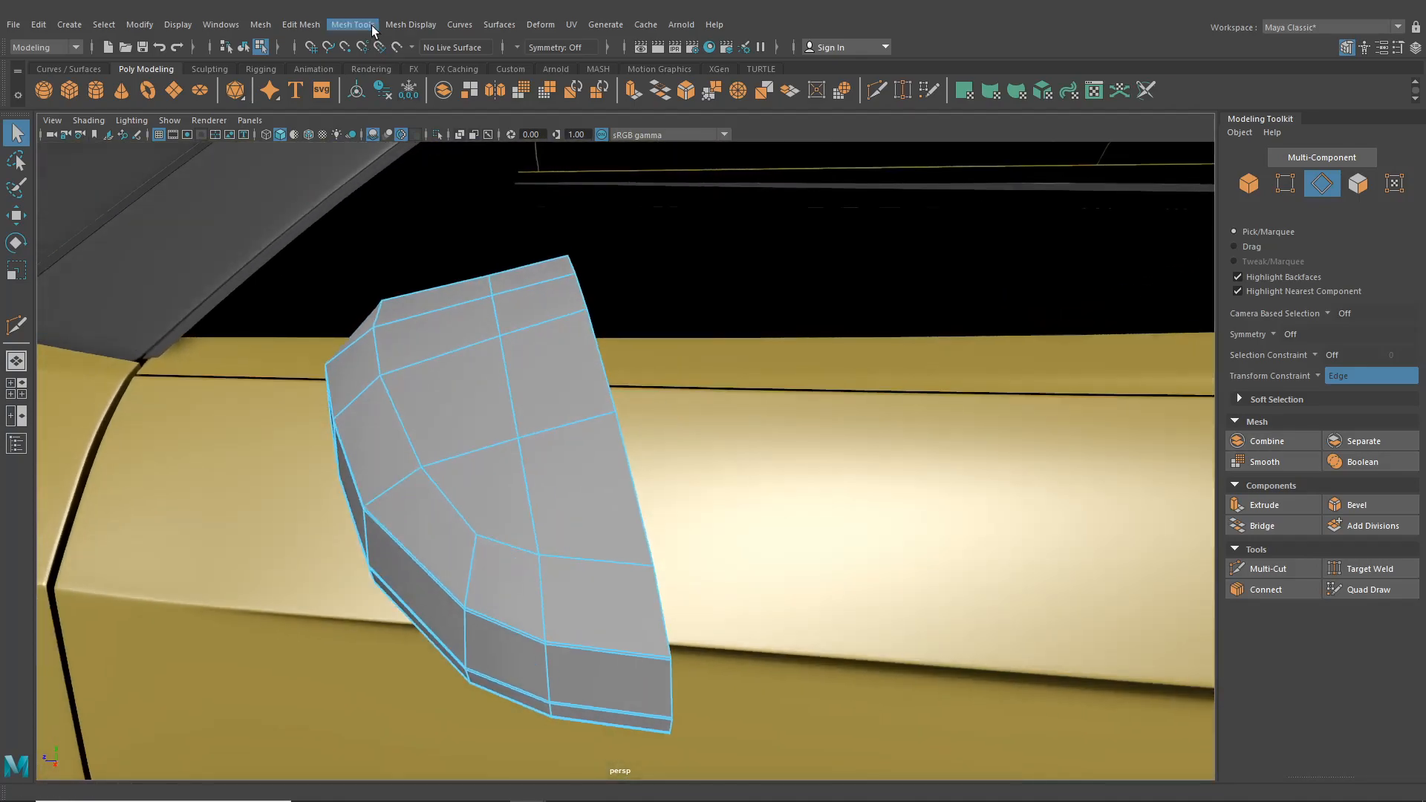
pyautogui.click(353, 24)
pyautogui.click(379, 137)
pyautogui.keyDown('alt'); pyautogui.moveTo(490, 319); pyautogui.dragTo(529, 217); pyautogui.keyUp('alt')
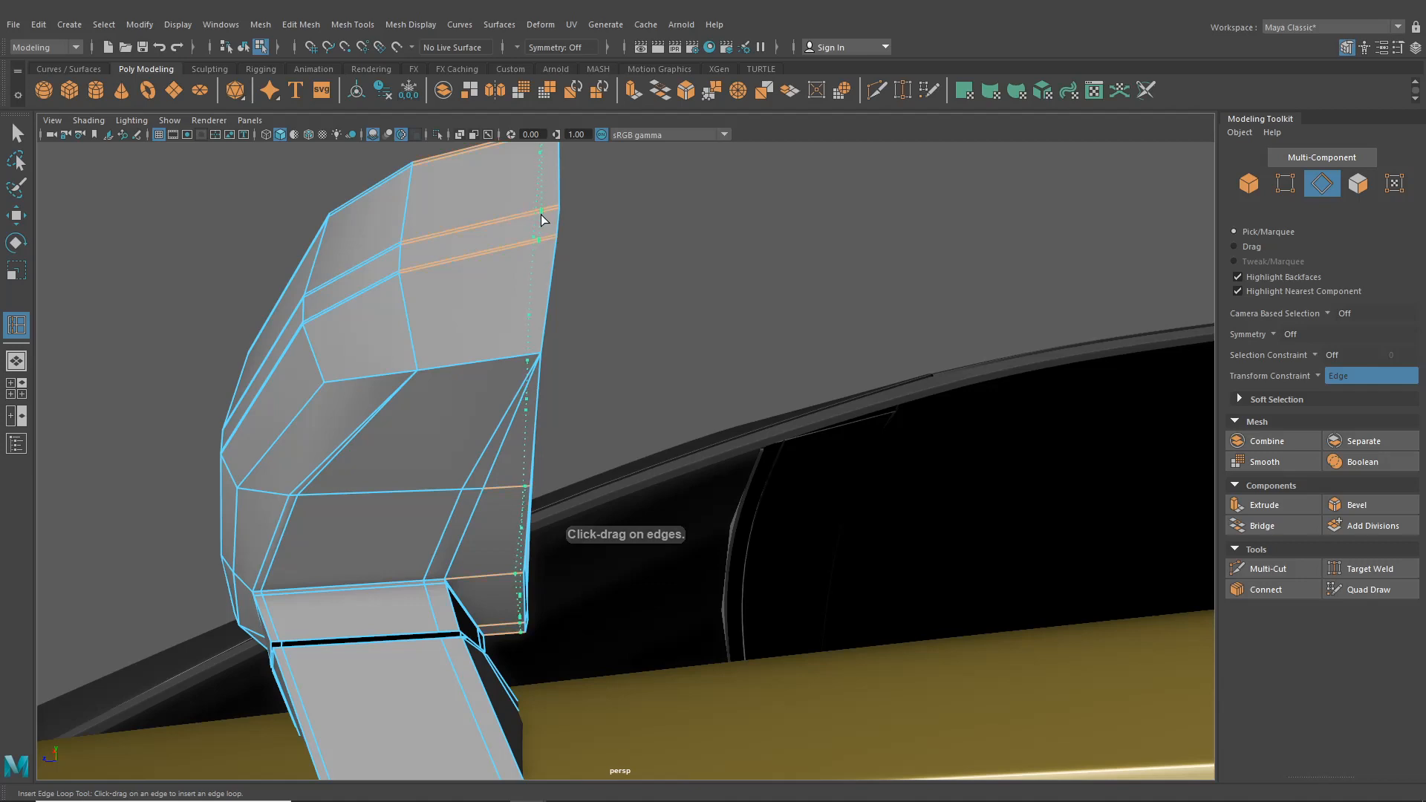
pyautogui.click(539, 215)
pyautogui.keyDown('alt'); pyautogui.moveTo(591, 364); pyautogui.dragTo(589, 341); pyautogui.keyUp('alt')
# - Move the glass-side loop's three vertices on the housing underside farther away from the rim
pyautogui.click(23, 216)
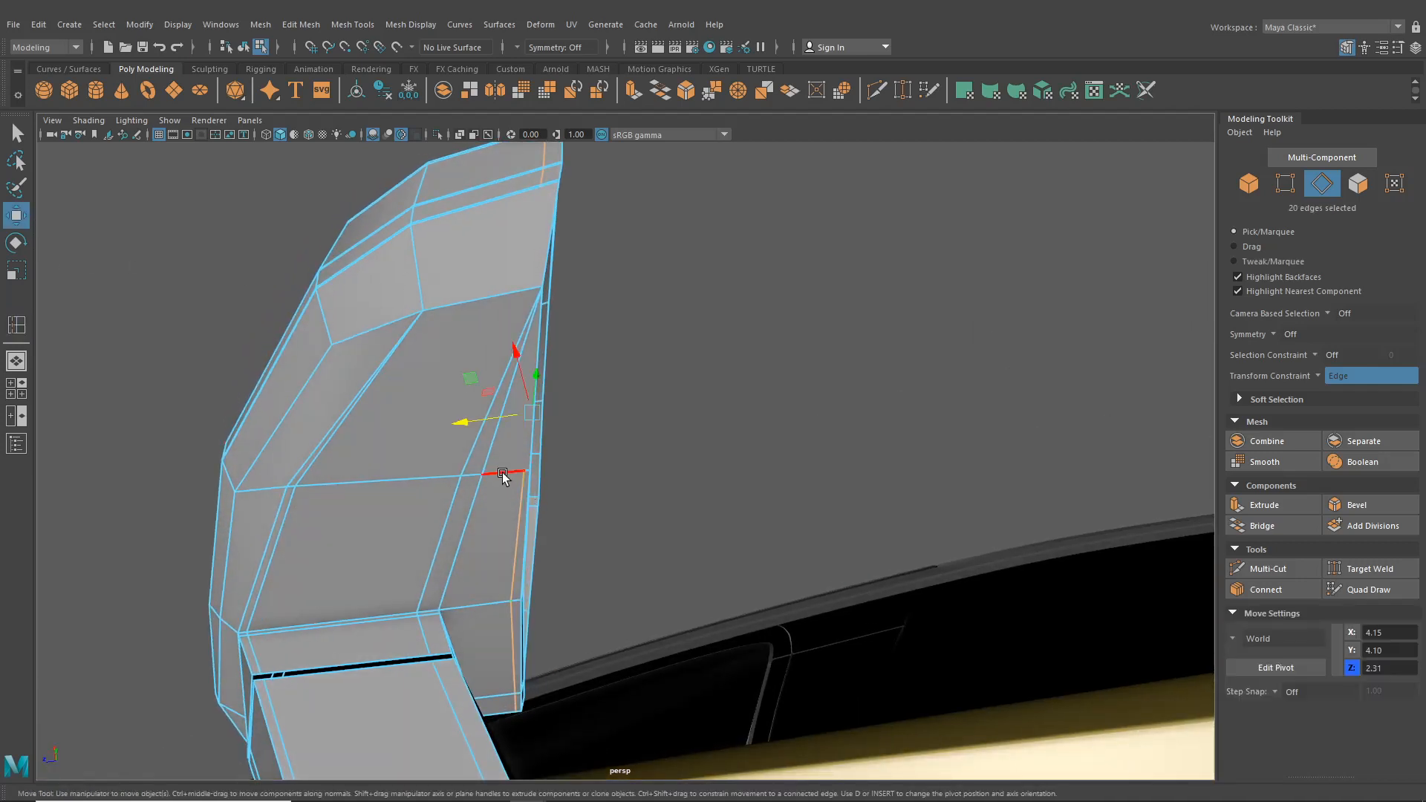
pyautogui.moveTo(498, 470); pyautogui.dragTo(435, 399, button='right')
pyautogui.moveTo(511, 476); pyautogui.dragTo(457, 481)
pyautogui.moveTo(513, 602); pyautogui.dragTo(484, 623)
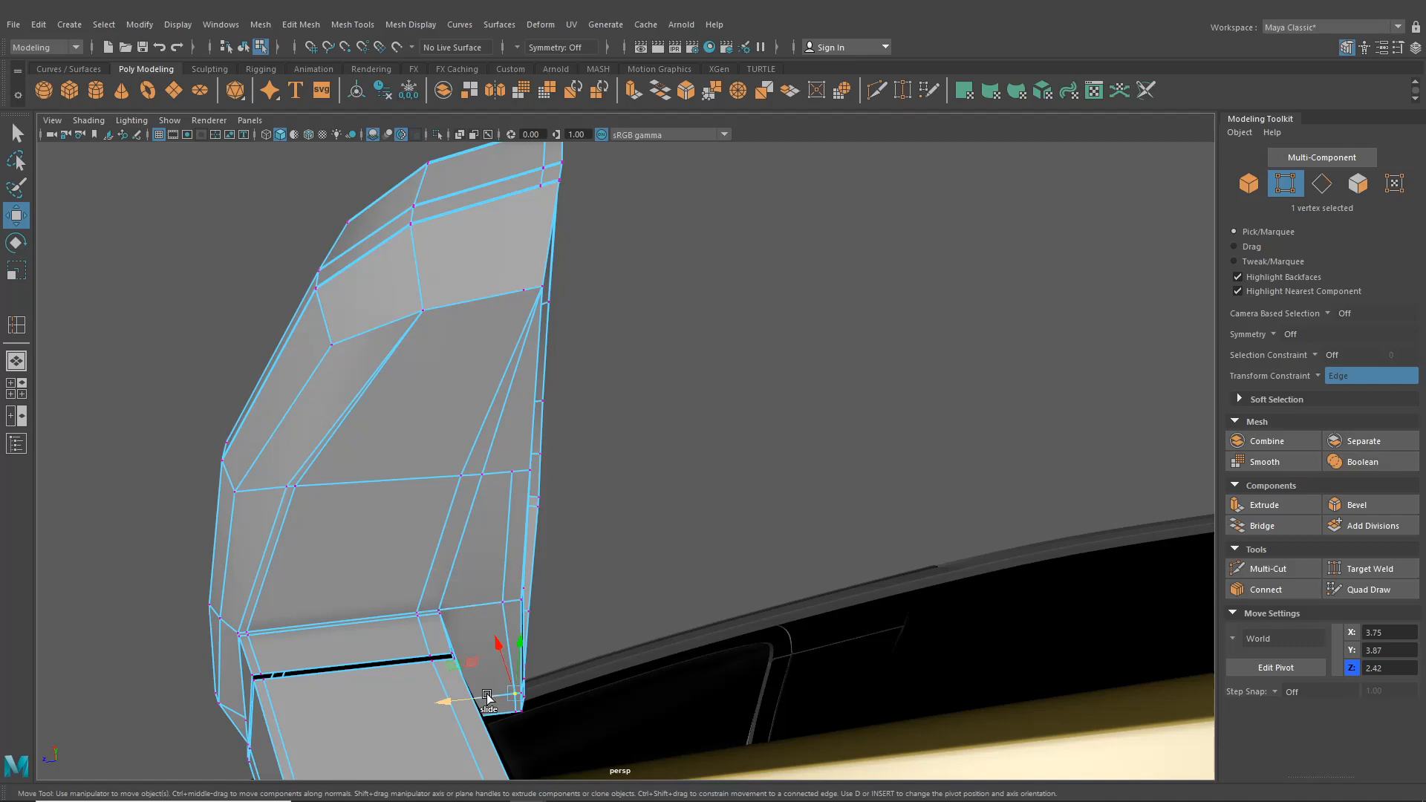
pyautogui.moveTo(494, 694)
pyautogui.mouseDown()
pyautogui.moveTo(480, 700)
pyautogui.moveTo(486, 718)
pyautogui.mouseUp()
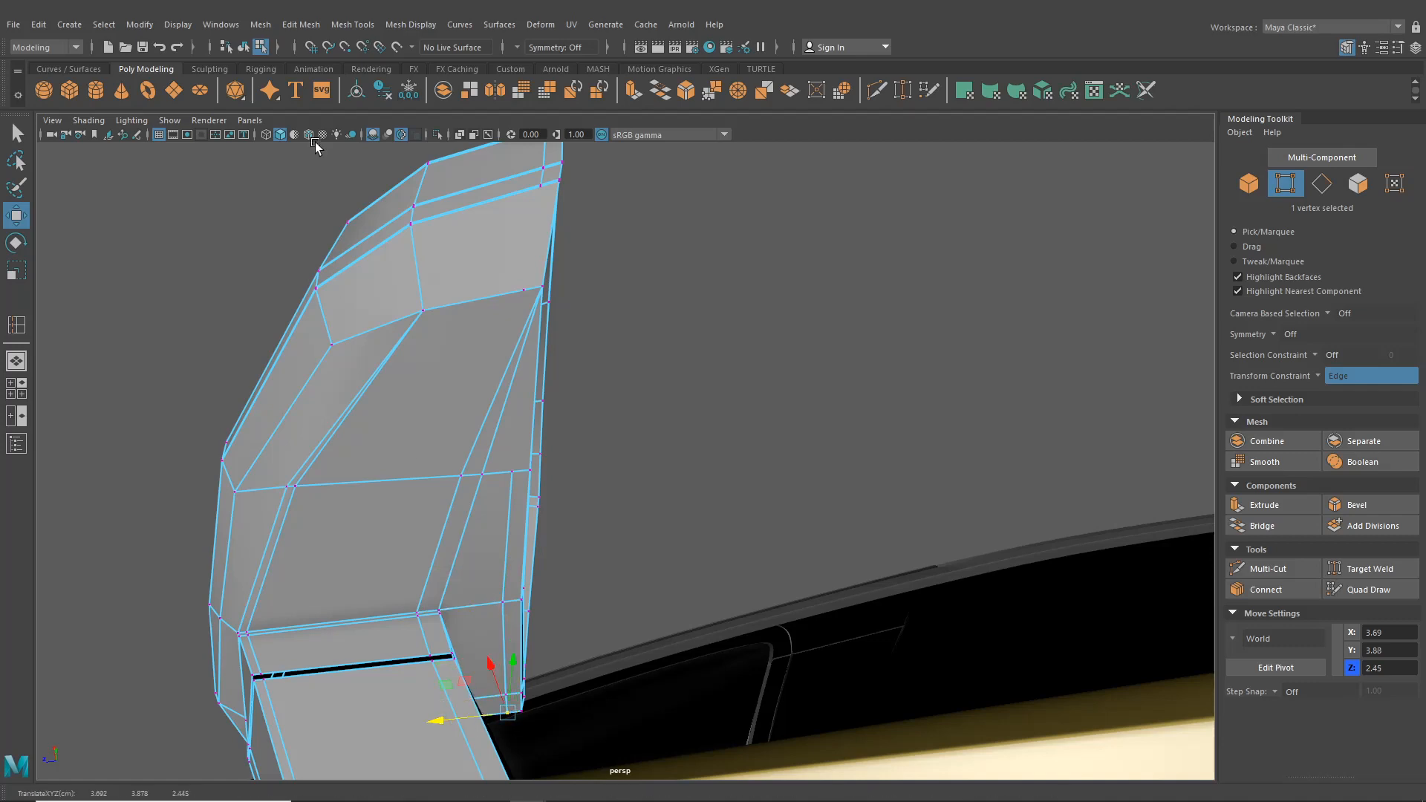
# - Isolate the mirror and move the glass-side loop's lower vertex on the car-facing side away from the rim
pyautogui.click(245, 46)
pyautogui.click(438, 135)
pyautogui.keyDown('alt'); pyautogui.moveTo(624, 491); pyautogui.dragTo(276, 556); pyautogui.keyUp('alt')
pyautogui.moveTo(893, 339); pyautogui.dragTo(823, 334, button='right')
pyautogui.keyDown('alt'); pyautogui.moveTo(821, 335); pyautogui.dragTo(685, 368, button='middle'); pyautogui.keyUp('alt')
pyautogui.scroll(2, 685, 370)
pyautogui.click(674, 504)
pyautogui.moveTo(720, 507); pyautogui.dragTo(669, 489)
pyautogui.click(534, 475)
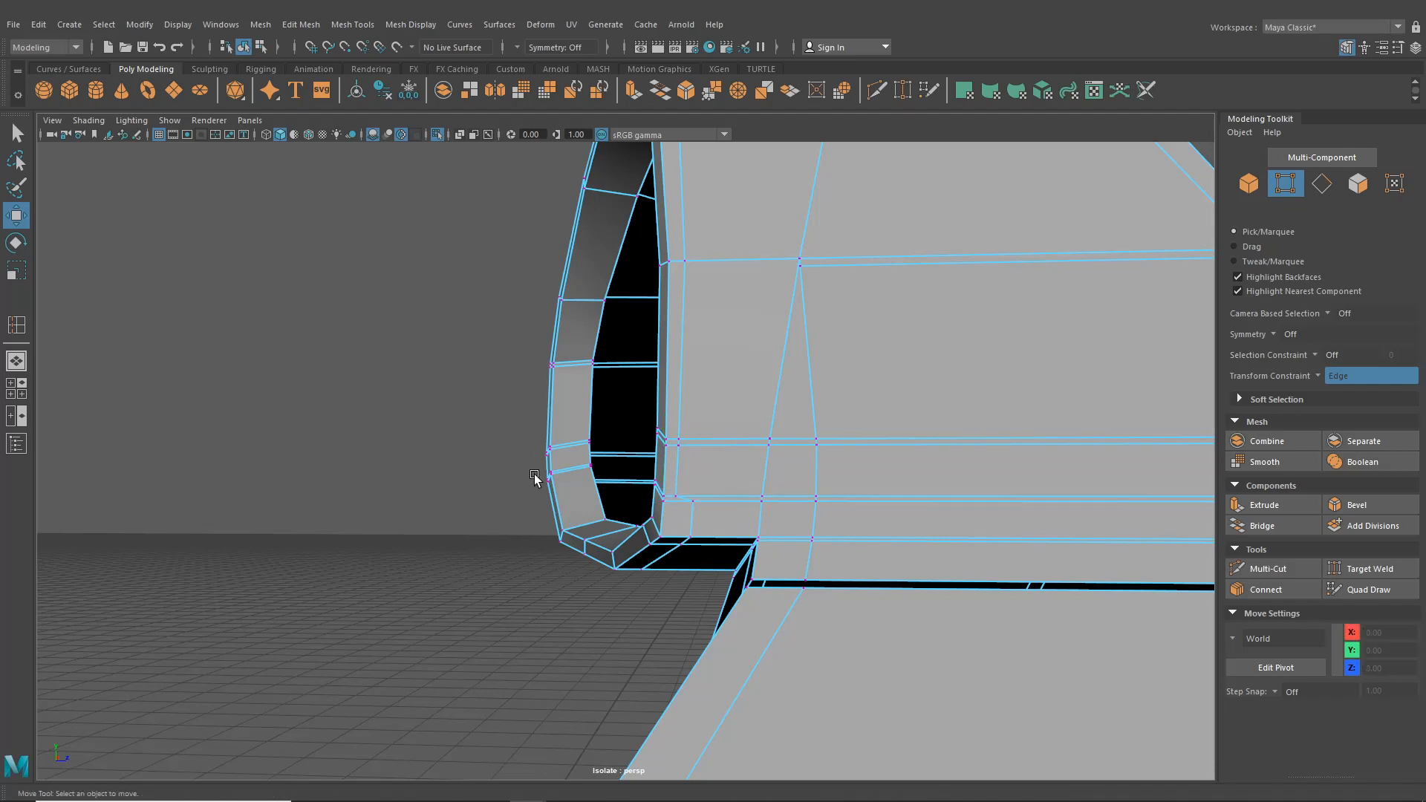
pyautogui.click(682, 497)
pyautogui.moveTo(716, 504); pyautogui.dragTo(733, 496)
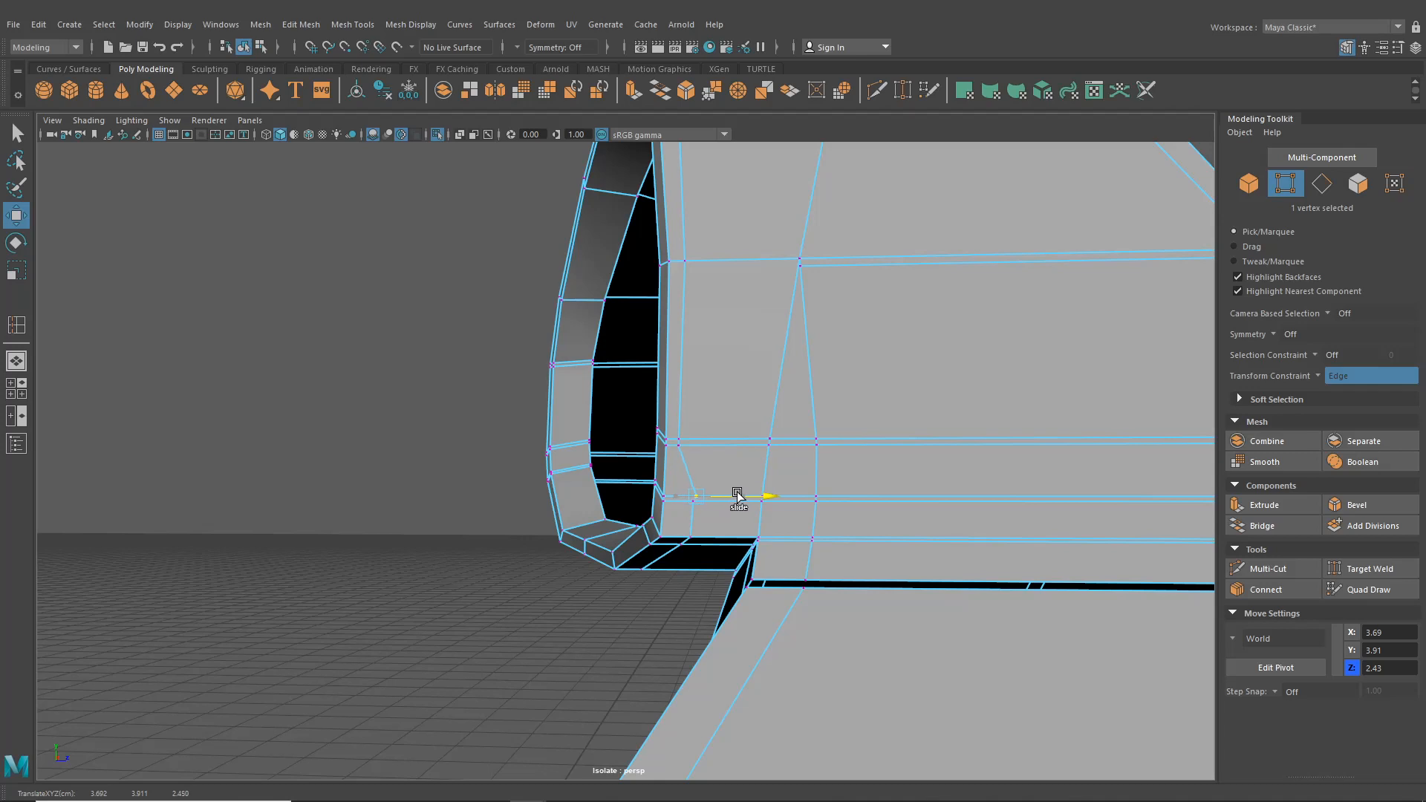
# - Shift the remaining glass-side loop vertices up the car-facing side away from the rim for even spacing
pyautogui.moveTo(676, 451); pyautogui.dragTo(743, 444)
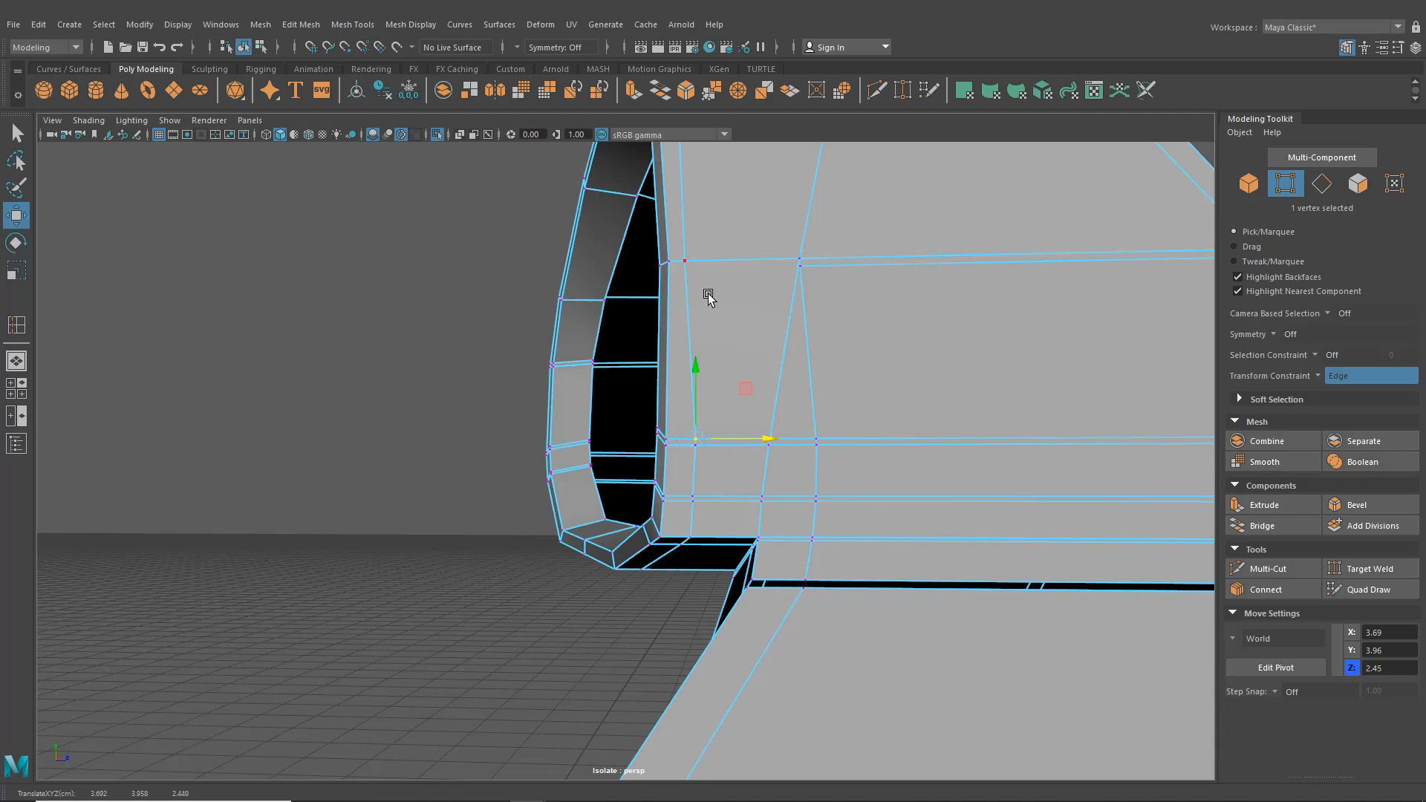
pyautogui.moveTo(697, 274); pyautogui.dragTo(728, 394)
pyautogui.moveTo(618, 550); pyautogui.dragTo(659, 535)
pyautogui.moveTo(612, 457); pyautogui.dragTo(676, 443)
pyautogui.moveTo(631, 358); pyautogui.dragTo(683, 357)
# - Connect the upper and lower parts of the glass-side loop across the housing underside with Multi-Cut
pyautogui.keyDown('alt'); pyautogui.moveTo(787, 439); pyautogui.dragTo(513, 381); pyautogui.keyUp('alt')
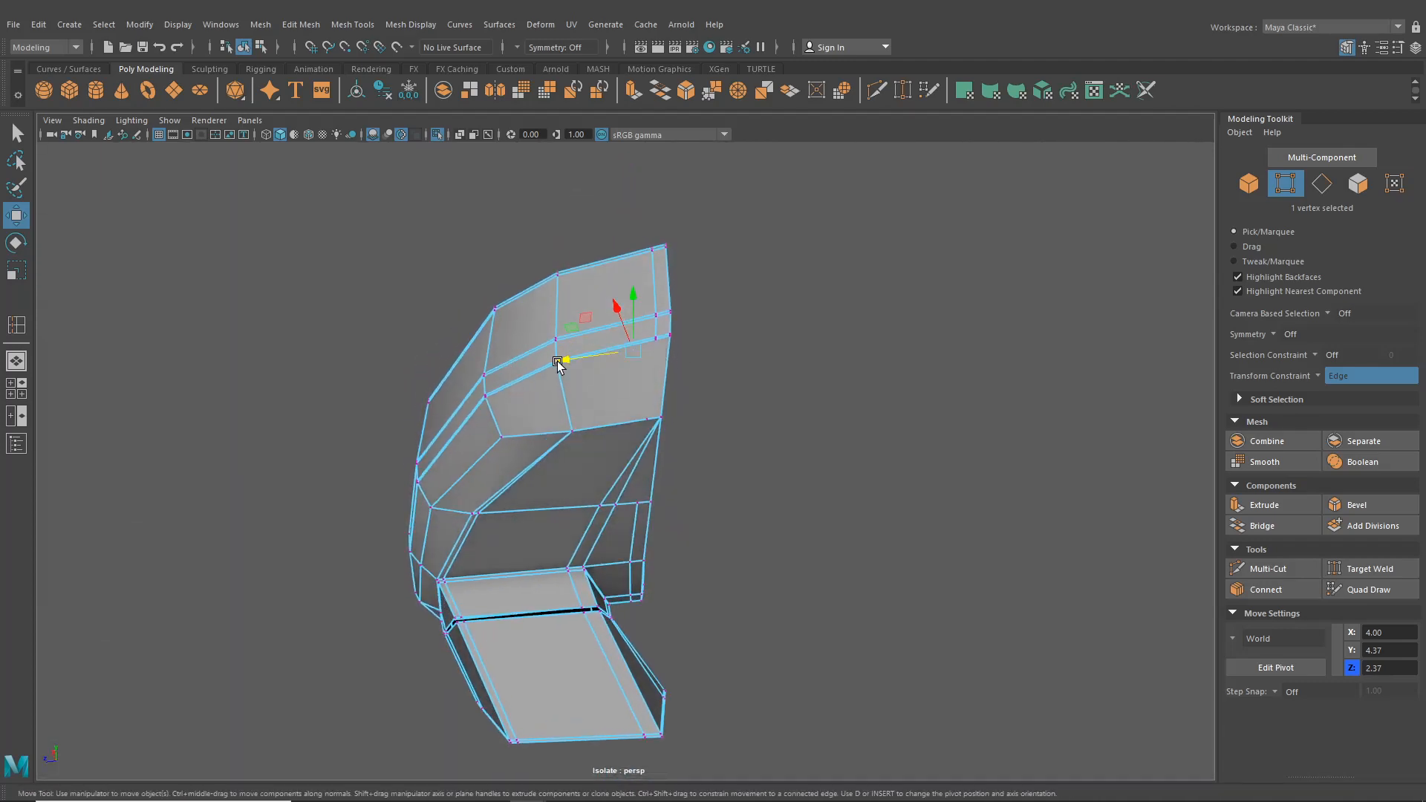
pyautogui.scroll(5, 561, 366)
pyautogui.click(886, 84)
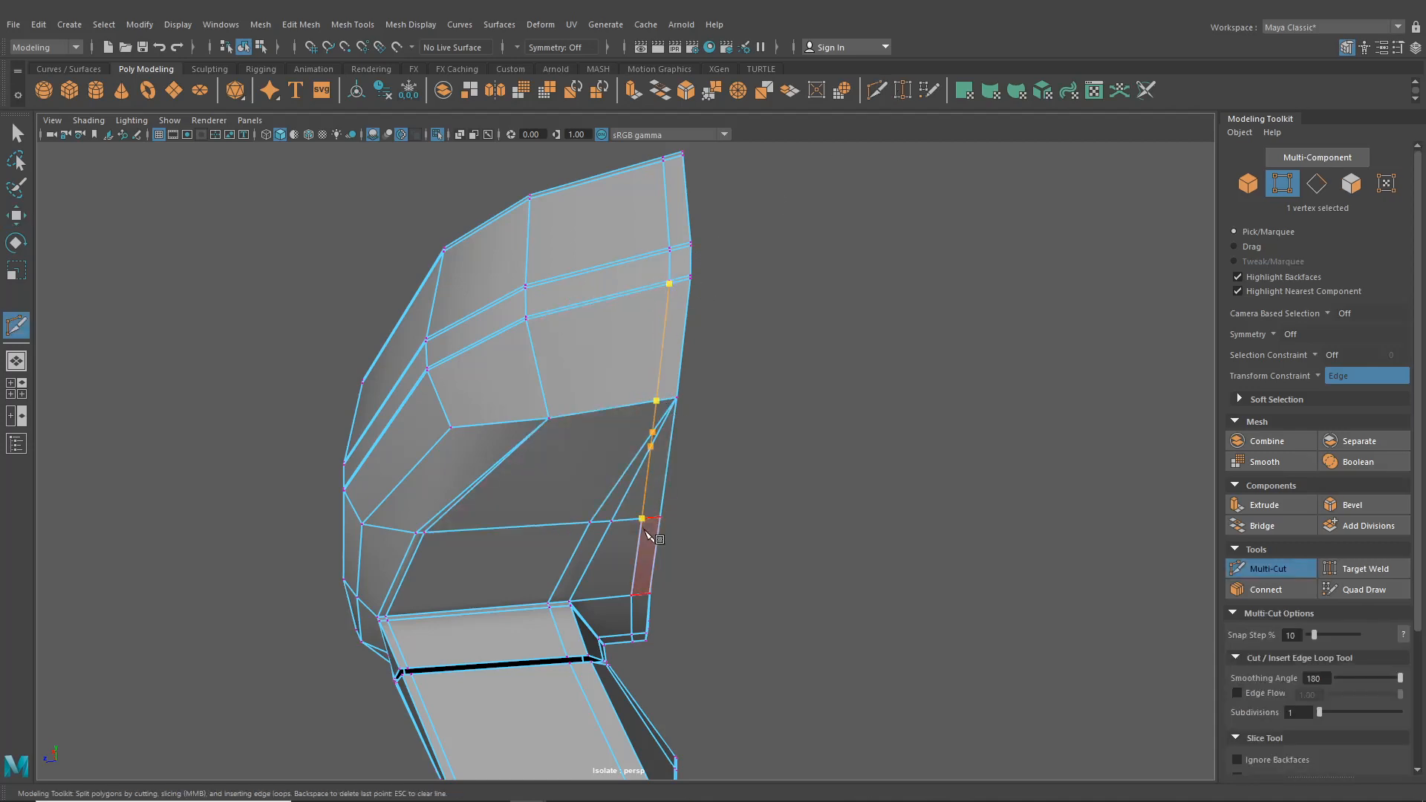
pyautogui.press('Return')
# - Weld the stray vertex of the diagonal underside edges onto the glass-side loop's vertex just above it
pyautogui.keyDown('alt'); pyautogui.moveTo(343, 171); pyautogui.dragTo(335, 177, button='middle'); pyautogui.keyUp('alt')
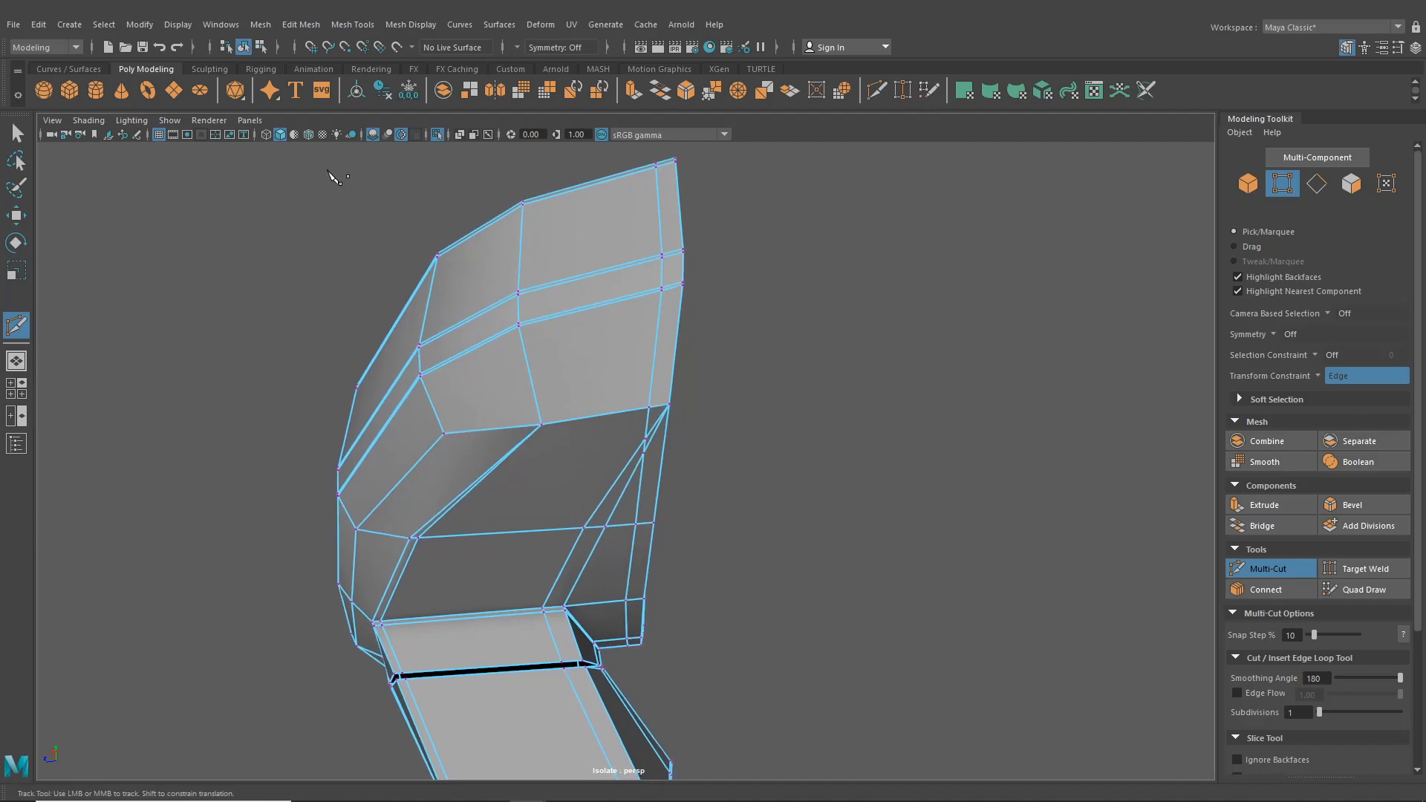
pyautogui.click(902, 90)
pyautogui.scroll(2, 659, 407)
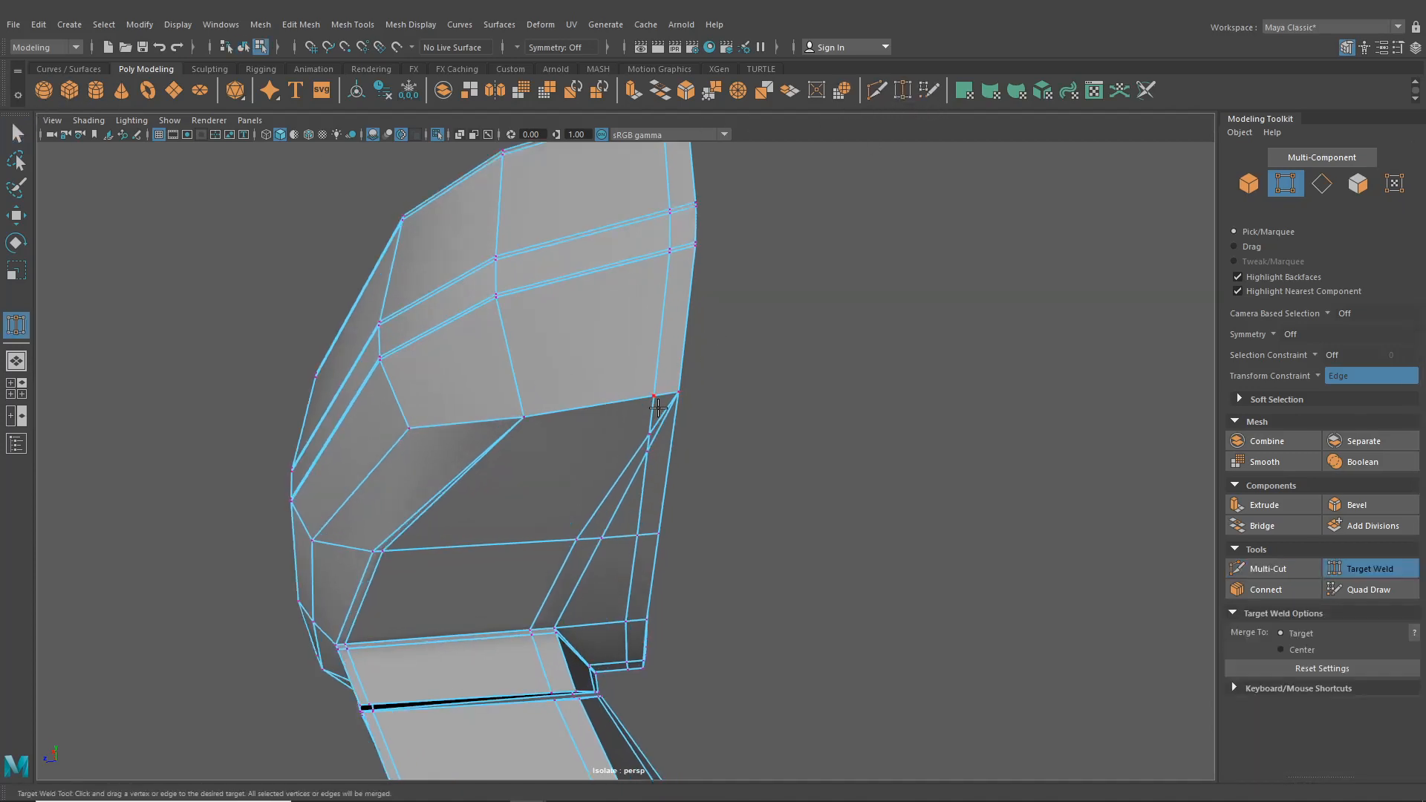
pyautogui.moveTo(645, 431); pyautogui.dragTo(650, 400)
pyautogui.keyDown('alt'); pyautogui.moveTo(648, 462); pyautogui.dragTo(646, 423); pyautogui.keyUp('alt')
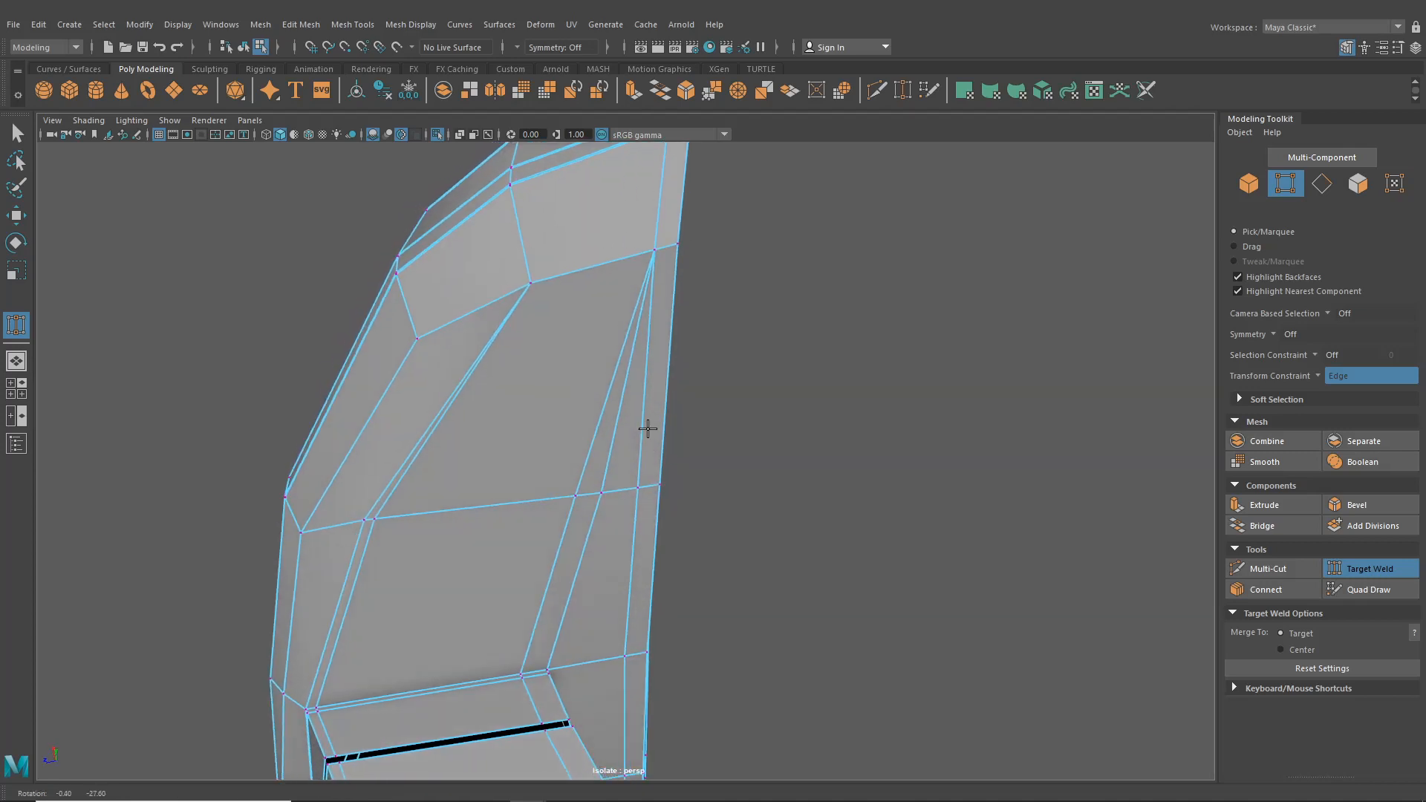
pyautogui.click(15, 217)
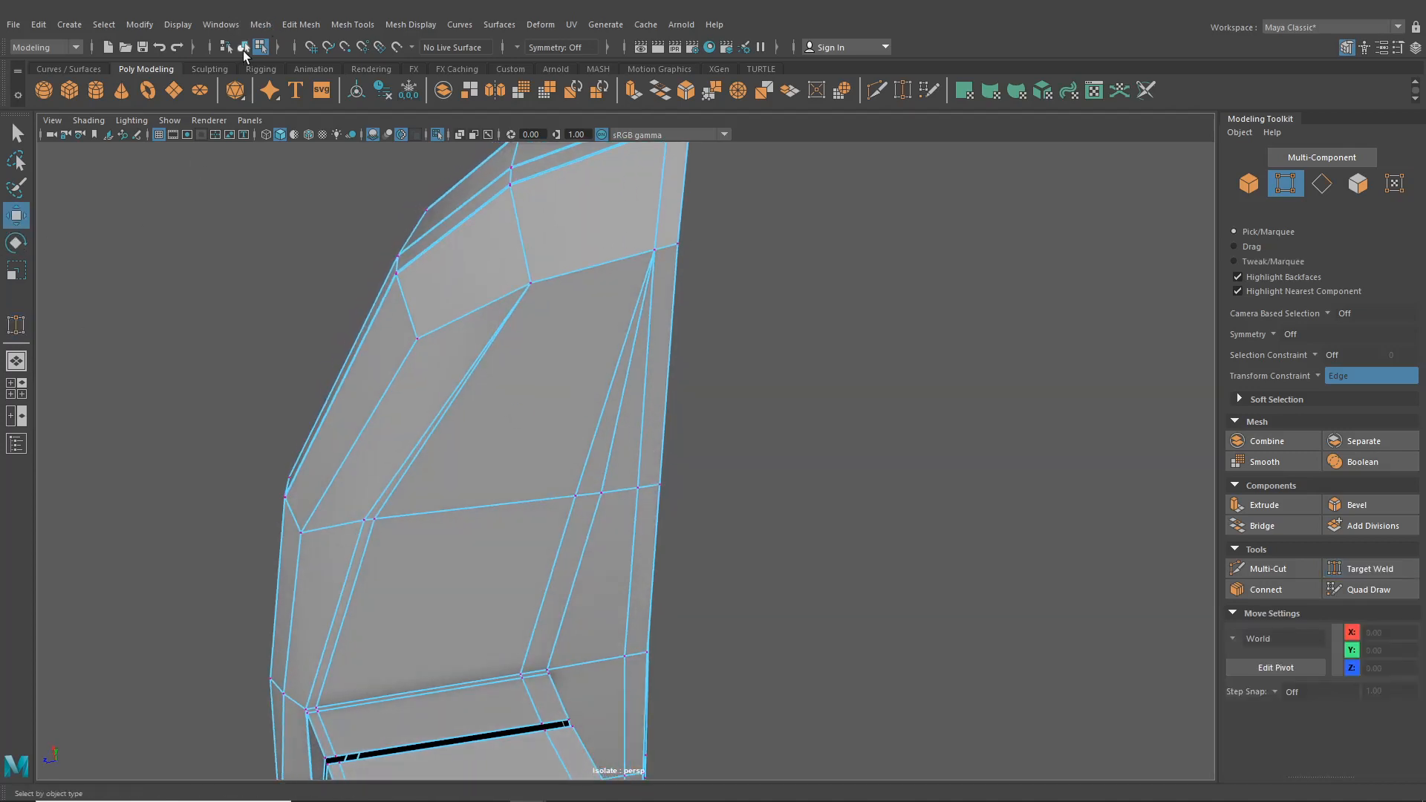
pyautogui.click(243, 47)
# - Preview the smoothed mirror housing and examine its surface from the underside and outer side
pyautogui.press('3')
pyautogui.keyDown('alt'); pyautogui.moveTo(835, 500); pyautogui.dragTo(782, 595); pyautogui.keyUp('alt')
pyautogui.click(799, 488)
pyautogui.scroll(-3, 648, 520)
pyautogui.keyDown('alt'); pyautogui.moveTo(648, 520); pyautogui.dragTo(529, 367); pyautogui.keyUp('alt')
pyautogui.click(615, 466)
# - Insert an edge loop around the housing close beside the glass-side loop to form a narrow strip
pyautogui.scroll(3, 609, 468)
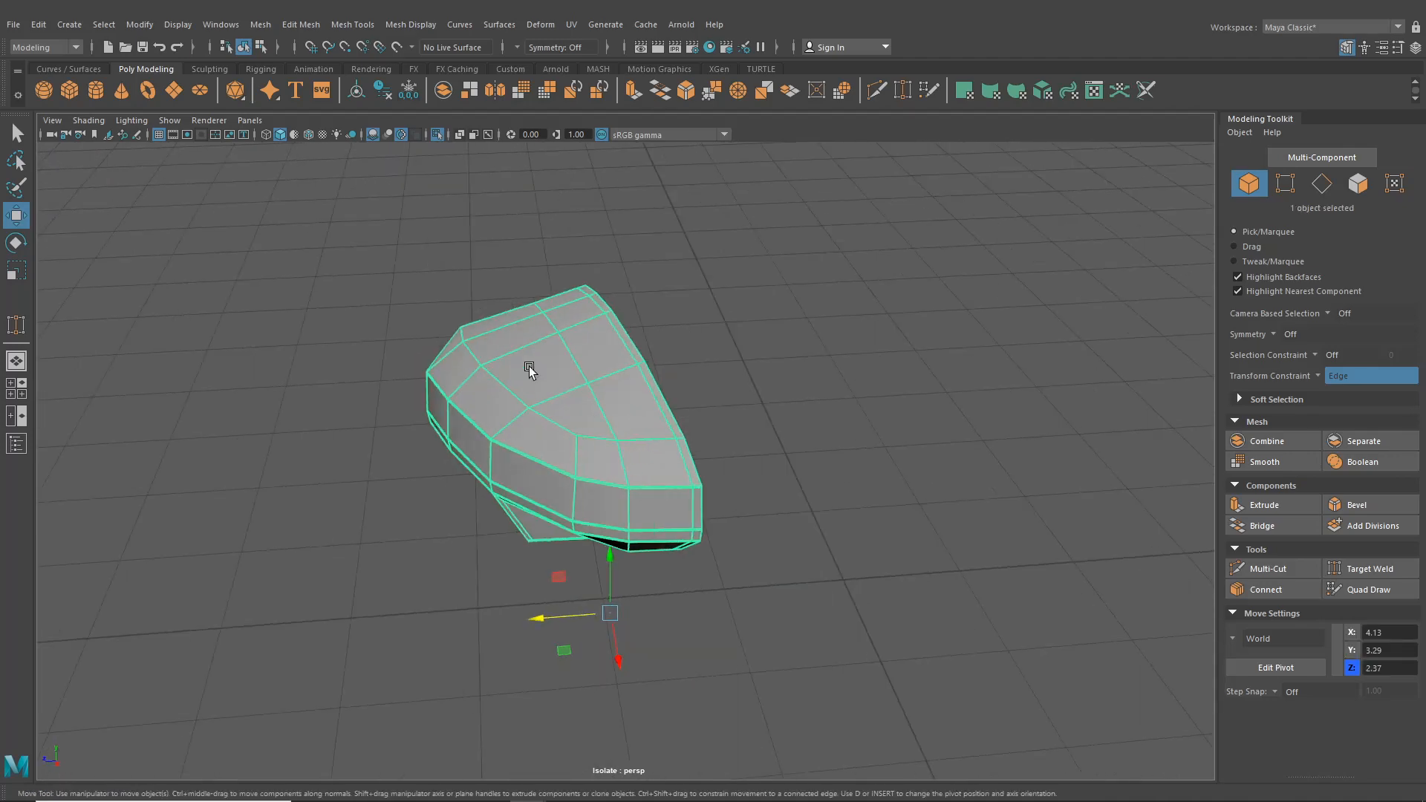
pyautogui.click(353, 24)
pyautogui.click(381, 136)
pyautogui.keyDown('alt'); pyautogui.moveTo(500, 223); pyautogui.dragTo(683, 394, button='right'); pyautogui.keyUp('alt')
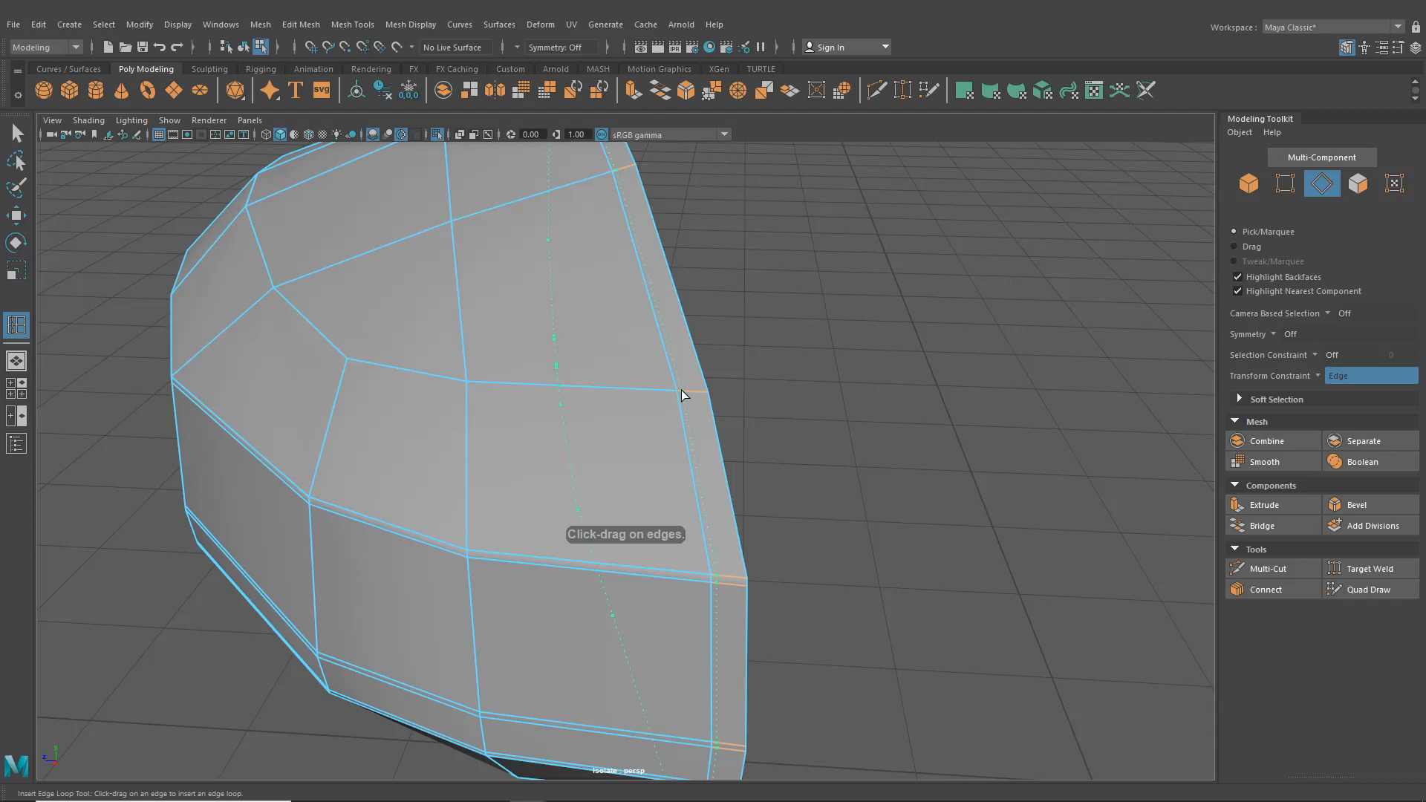
pyautogui.click(680, 390)
# - Delete the narrow strip of faces between the two glass-side loops to open a gap around the housing
pyautogui.press('q')
pyautogui.moveTo(476, 313); pyautogui.dragTo(488, 340, button='right')
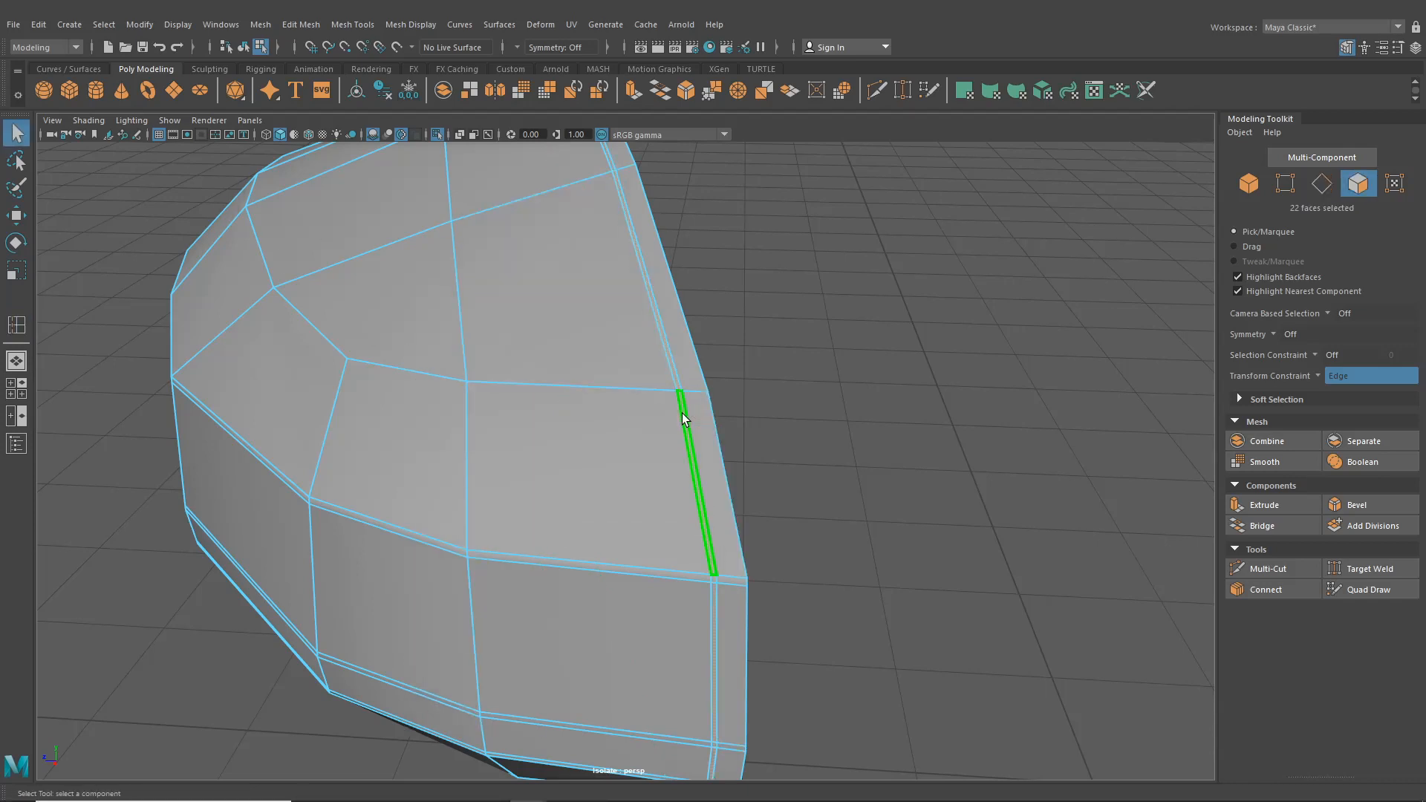
pyautogui.keyDown('alt'); pyautogui.moveTo(683, 420); pyautogui.dragTo(630, 365, button='right'); pyautogui.keyUp('alt')
pyautogui.click(243, 53)
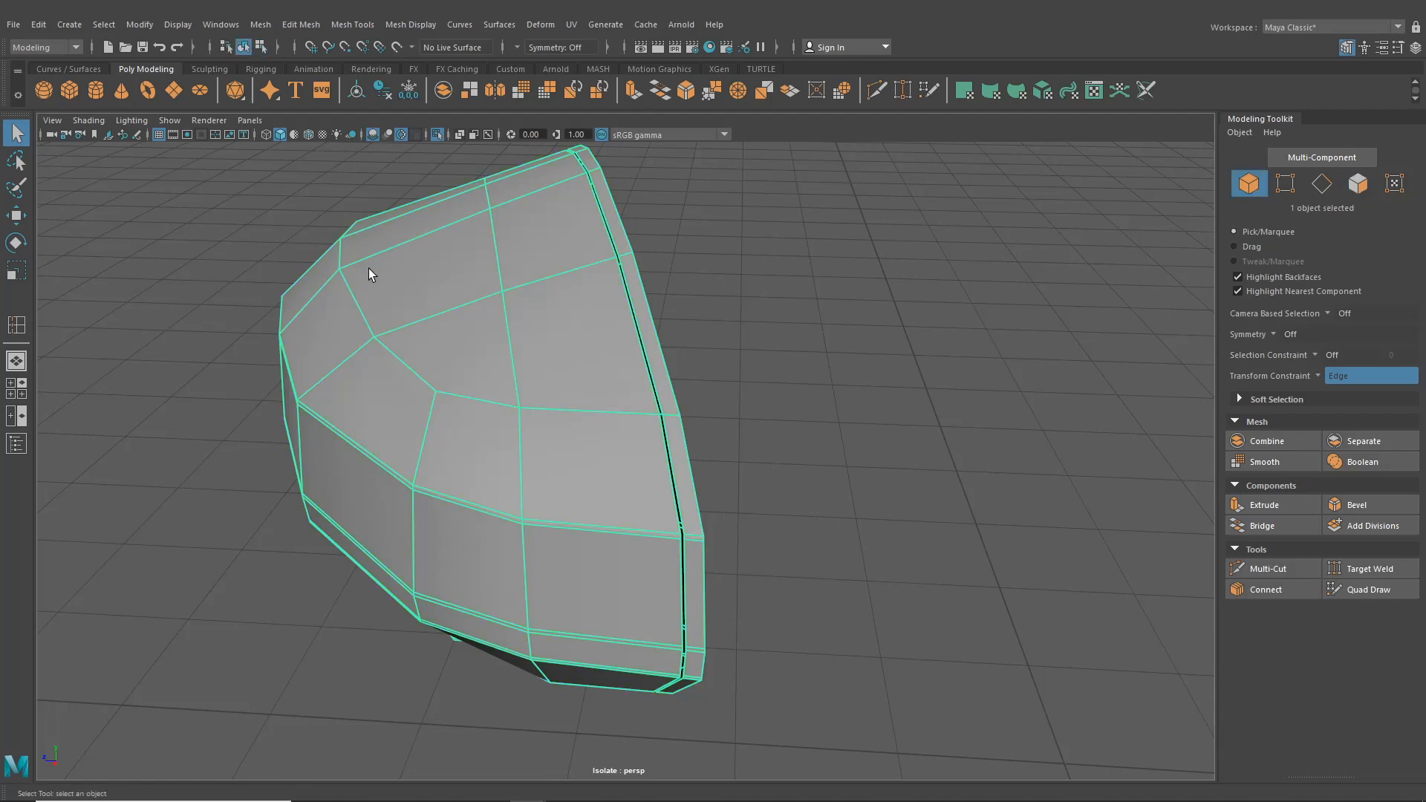
# - Preview the smoothed housing and examine the gap behind the glass-side rim
pyautogui.press('3')
pyautogui.click(806, 430)
pyautogui.keyDown('alt'); pyautogui.moveTo(756, 407); pyautogui.dragTo(729, 535); pyautogui.keyUp('alt')
pyautogui.click(719, 529)
pyautogui.press('1')
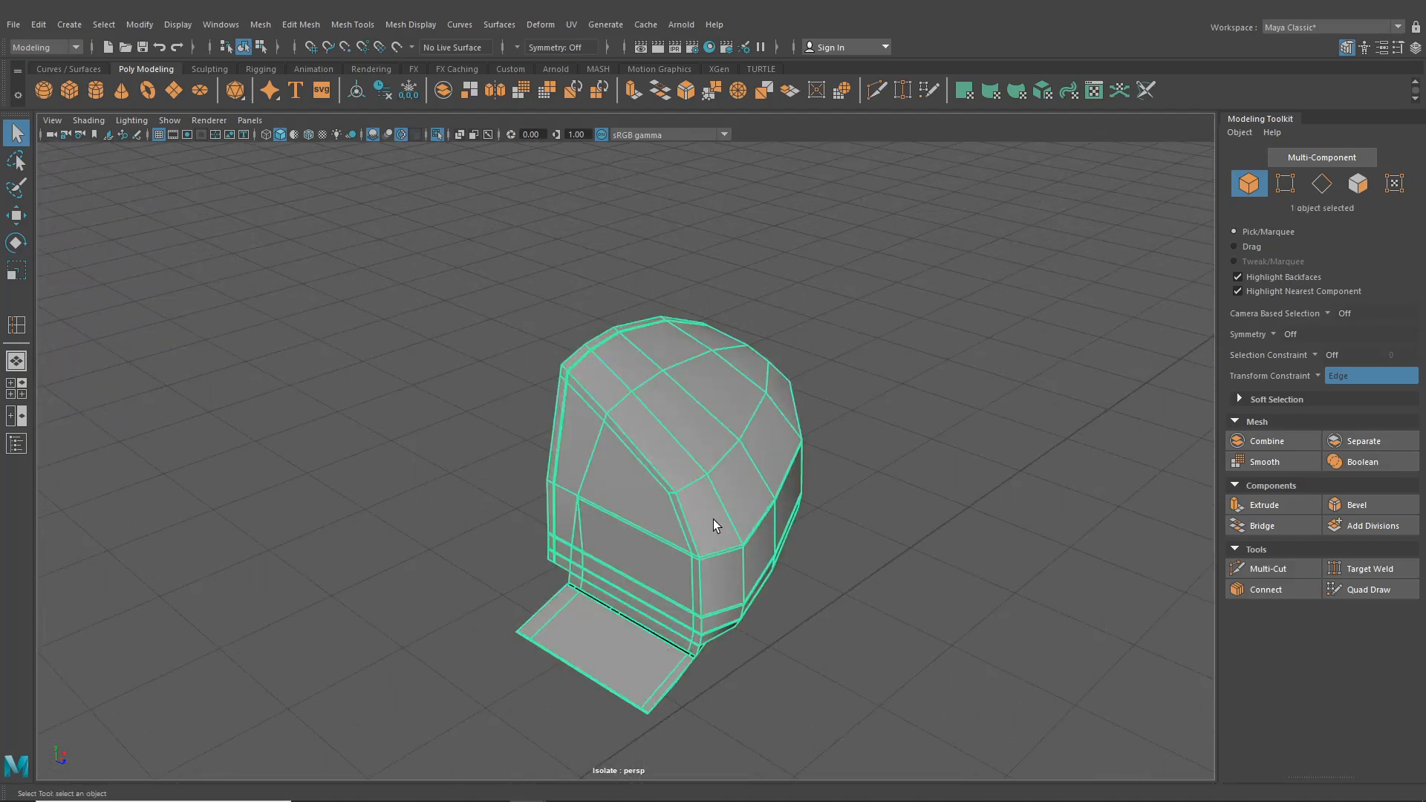
# - Insert an edge loop across the glass-side rim strip just below the mid-height edge on the car-facing side
pyautogui.keyDown('alt'); pyautogui.moveTo(713, 519); pyautogui.dragTo(688, 464, button='middle'); pyautogui.keyUp('alt')
pyautogui.scroll(5, 688, 464)
pyautogui.keyDown('alt'); pyautogui.moveTo(681, 466); pyautogui.dragTo(633, 421); pyautogui.keyUp('alt')
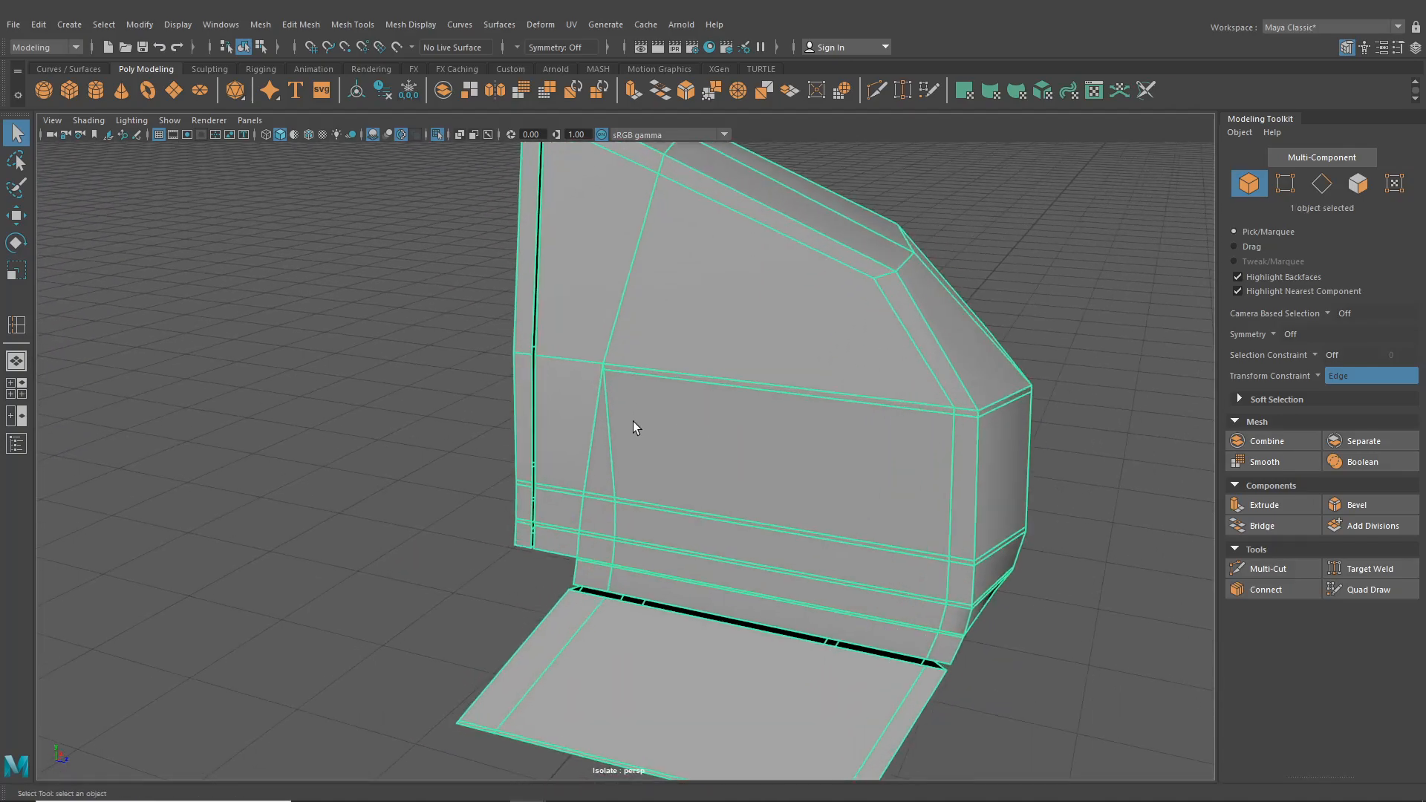
pyautogui.scroll(3, 632, 421)
pyautogui.click(351, 25)
pyautogui.click(382, 137)
pyautogui.scroll(2, 487, 256)
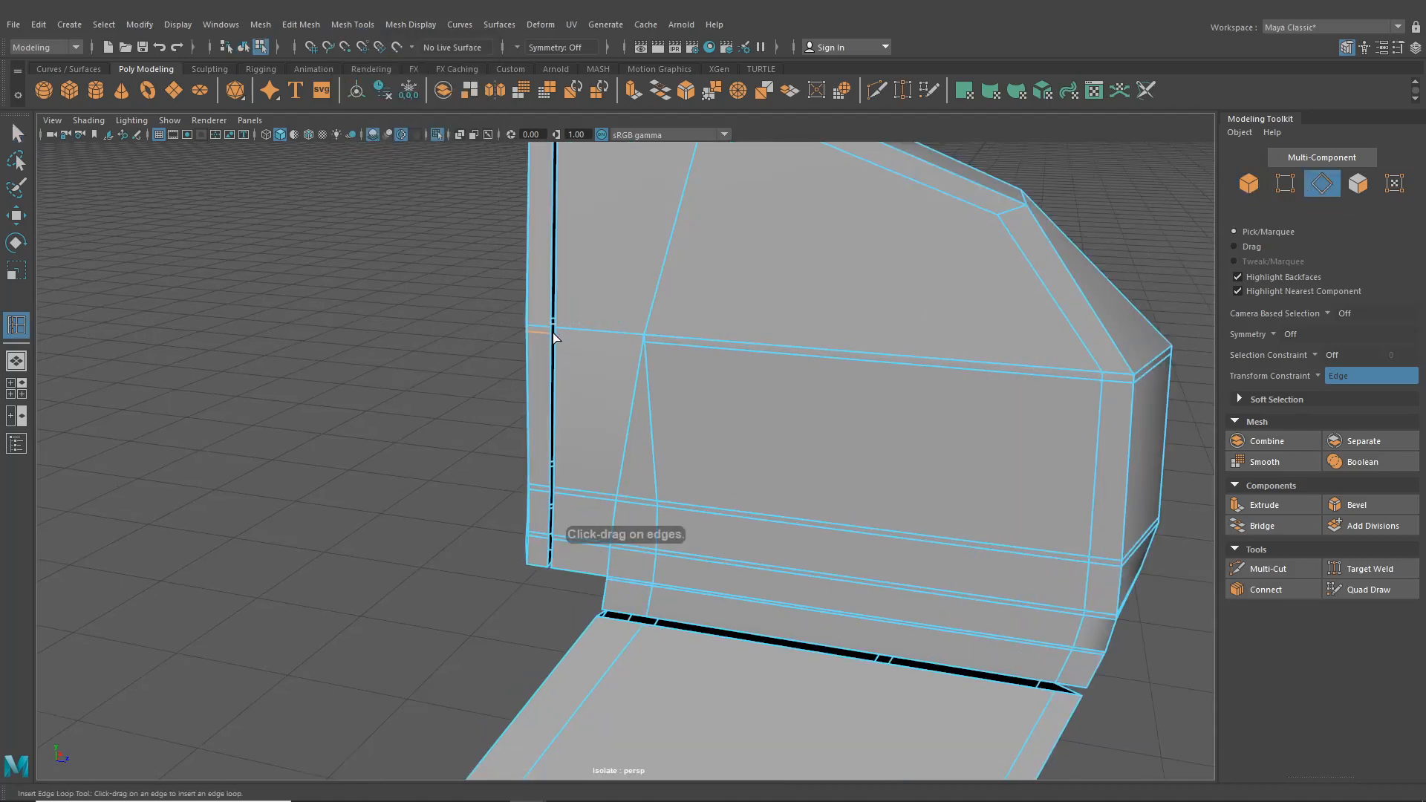
pyautogui.moveTo(551, 336); pyautogui.dragTo(556, 336)
pyautogui.scroll(3, 596, 334)
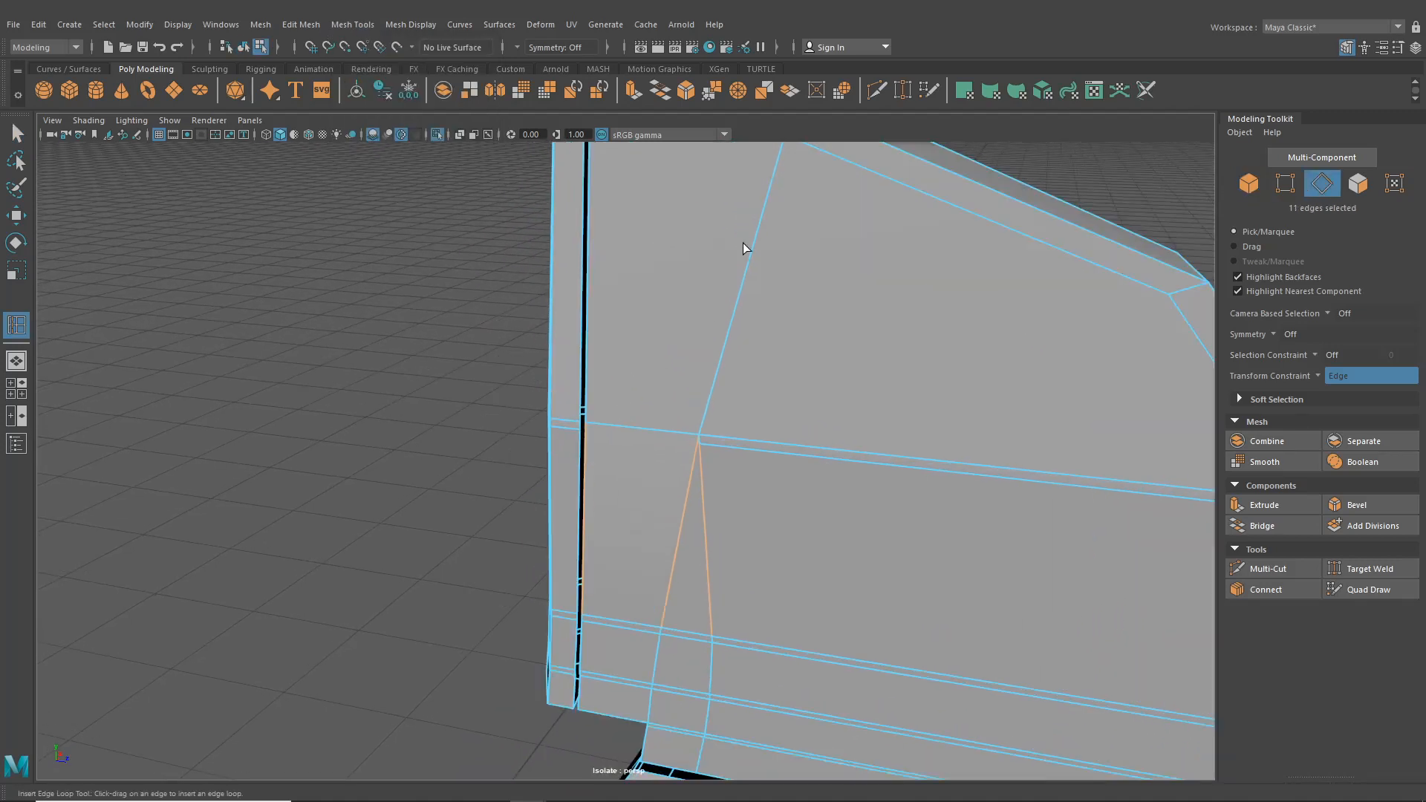
# - Continue the mid-height support edge from the gap to the diagonal edges' junction with Multi-Cut and weld the junction's stray vertex
pyautogui.click(871, 92)
pyautogui.scroll(4, 637, 414)
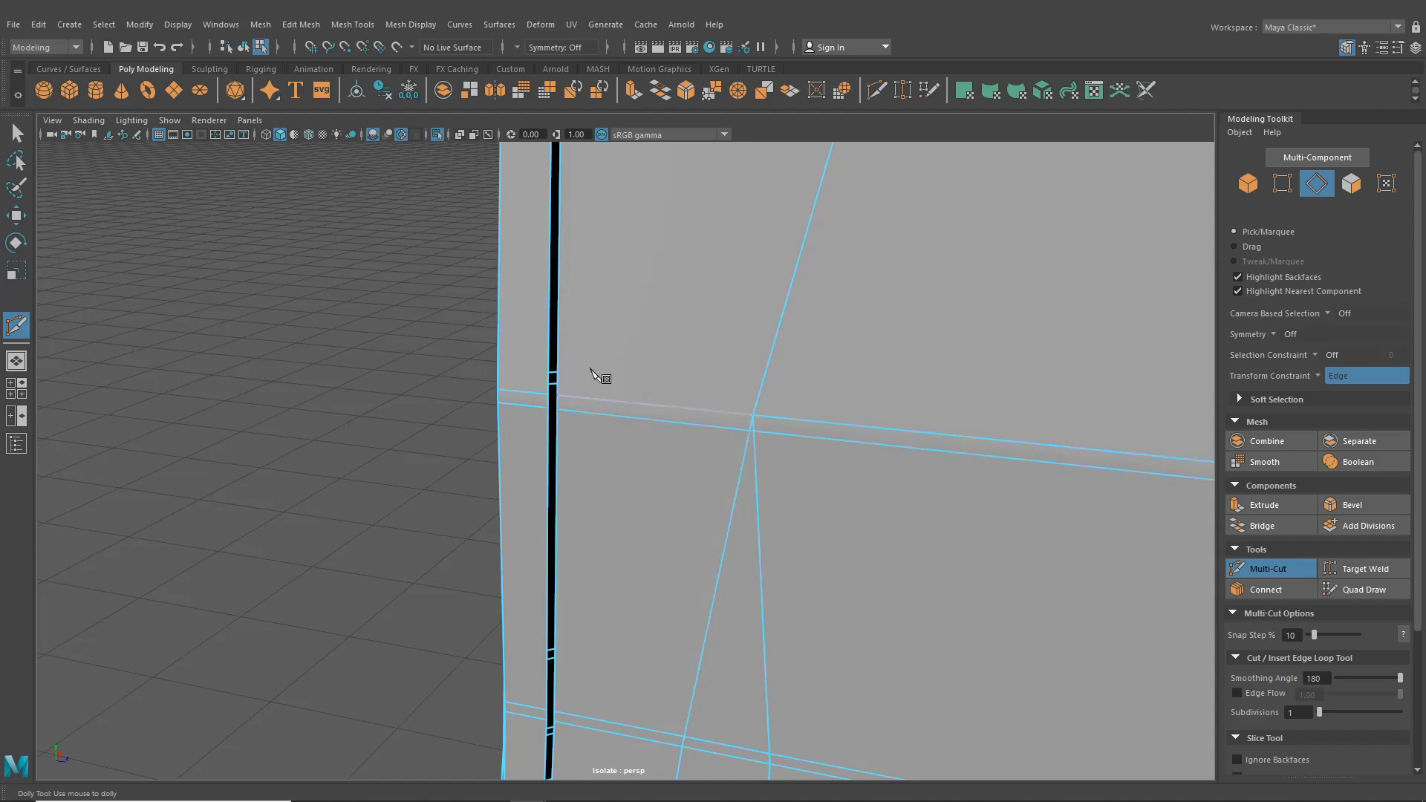
pyautogui.press('q')
pyautogui.click(901, 92)
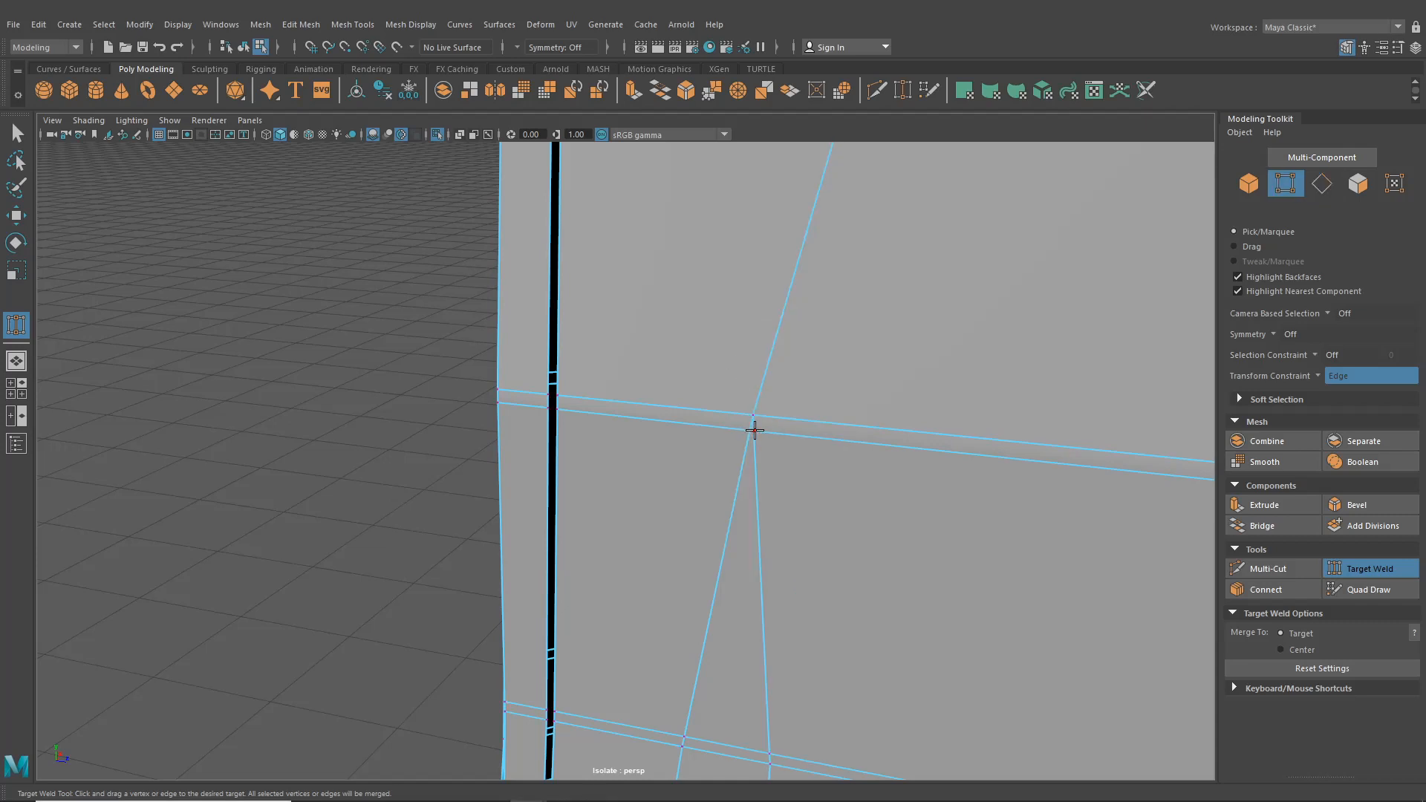
pyautogui.scroll(-5, 746, 429)
pyautogui.scroll(5, 666, 398)
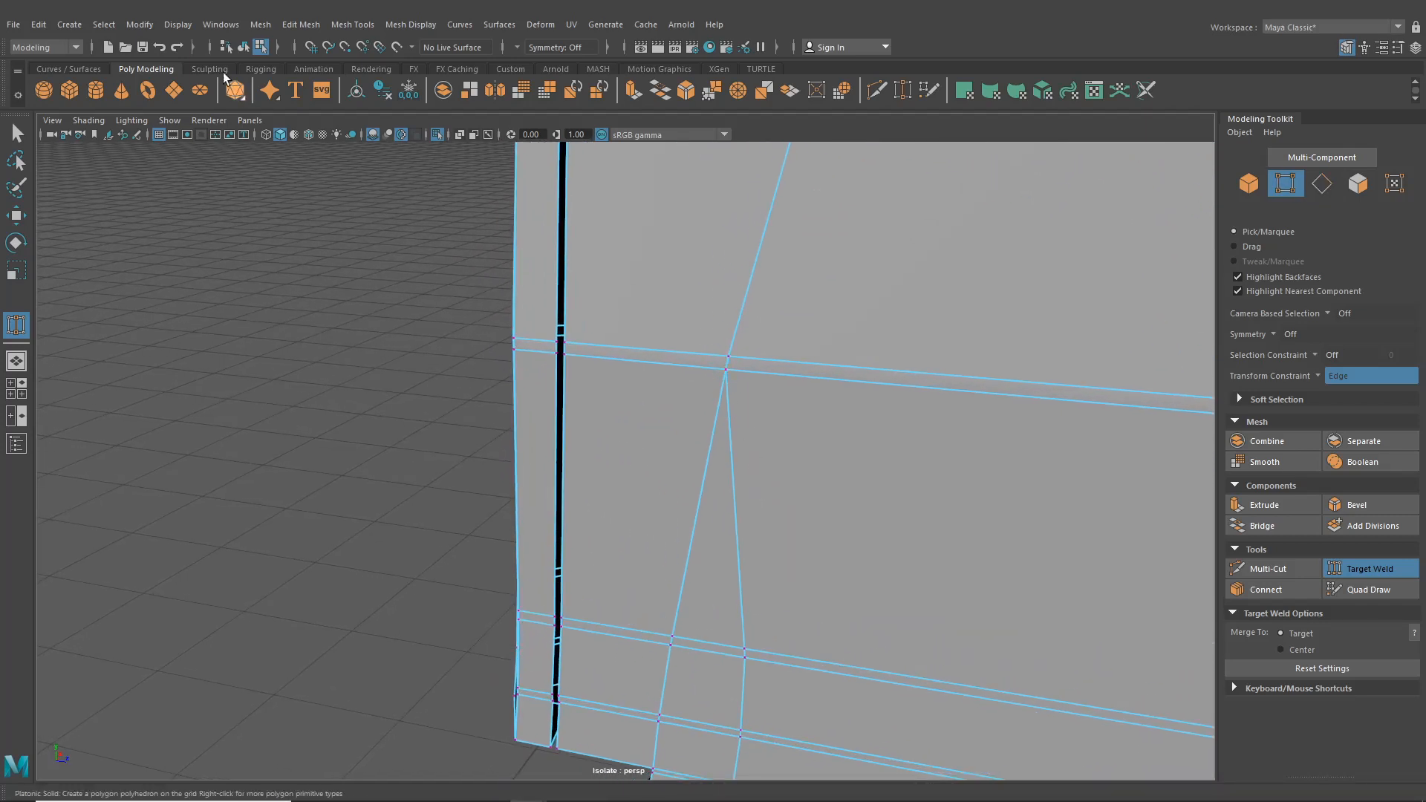
pyautogui.click(242, 47)
pyautogui.click(15, 133)
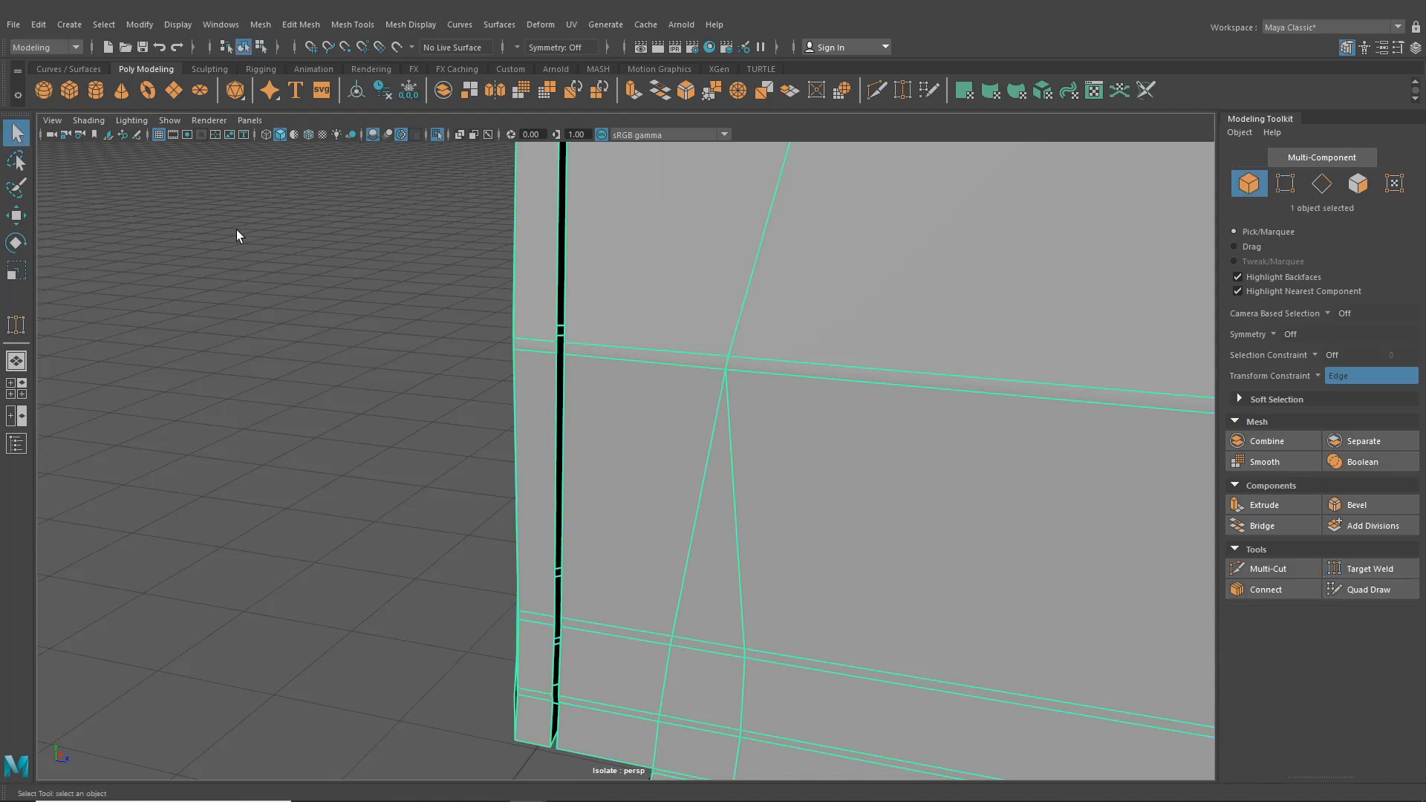
# - Preview the smoothed mirror and examine the car-facing side and the glass opening
pyautogui.scroll(-5, 305, 275)
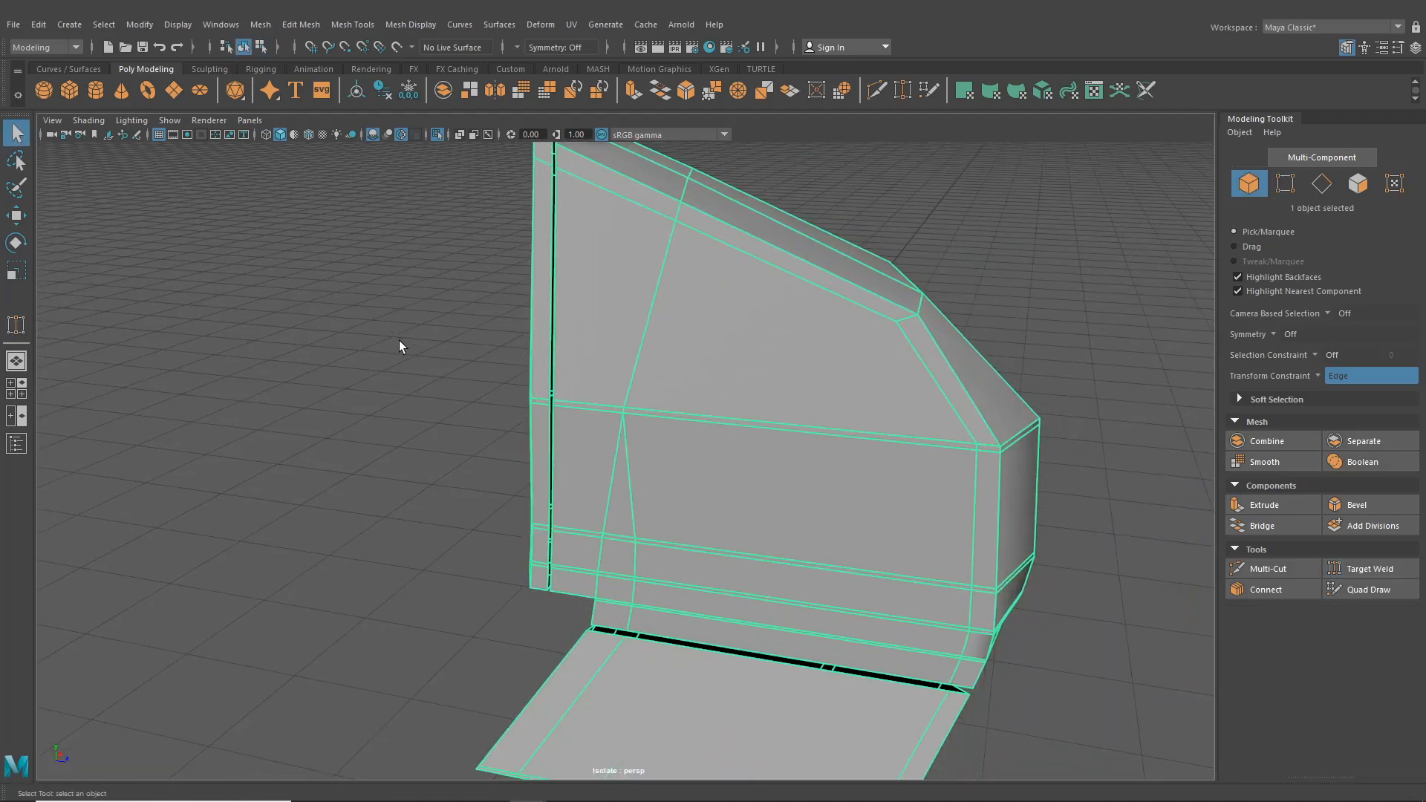
pyautogui.press('3')
pyautogui.click(399, 340)
pyautogui.keyDown('alt'); pyautogui.moveTo(464, 358); pyautogui.dragTo(169, 394); pyautogui.keyUp('alt')
pyautogui.scroll(4, 545, 486)
pyautogui.click(538, 494)
pyautogui.press('1')
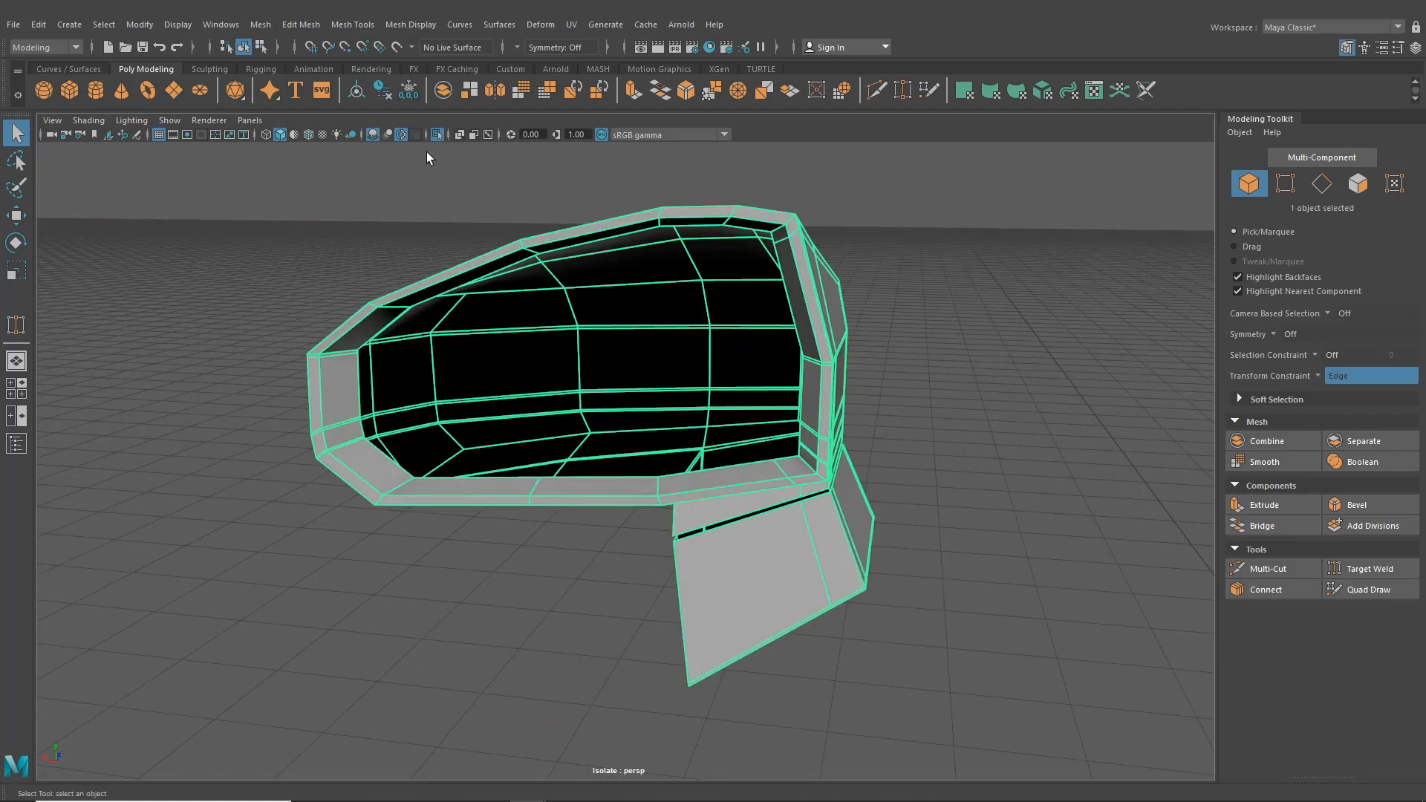
# - Insert a supporting edge loop around the glass frame close to its outer front edge
pyautogui.click(352, 26)
pyautogui.click(414, 142)
pyautogui.keyDown('alt'); pyautogui.moveTo(520, 312); pyautogui.dragTo(594, 376); pyautogui.keyUp('alt')
pyautogui.scroll(3, 607, 375)
pyautogui.scroll(4, 595, 375)
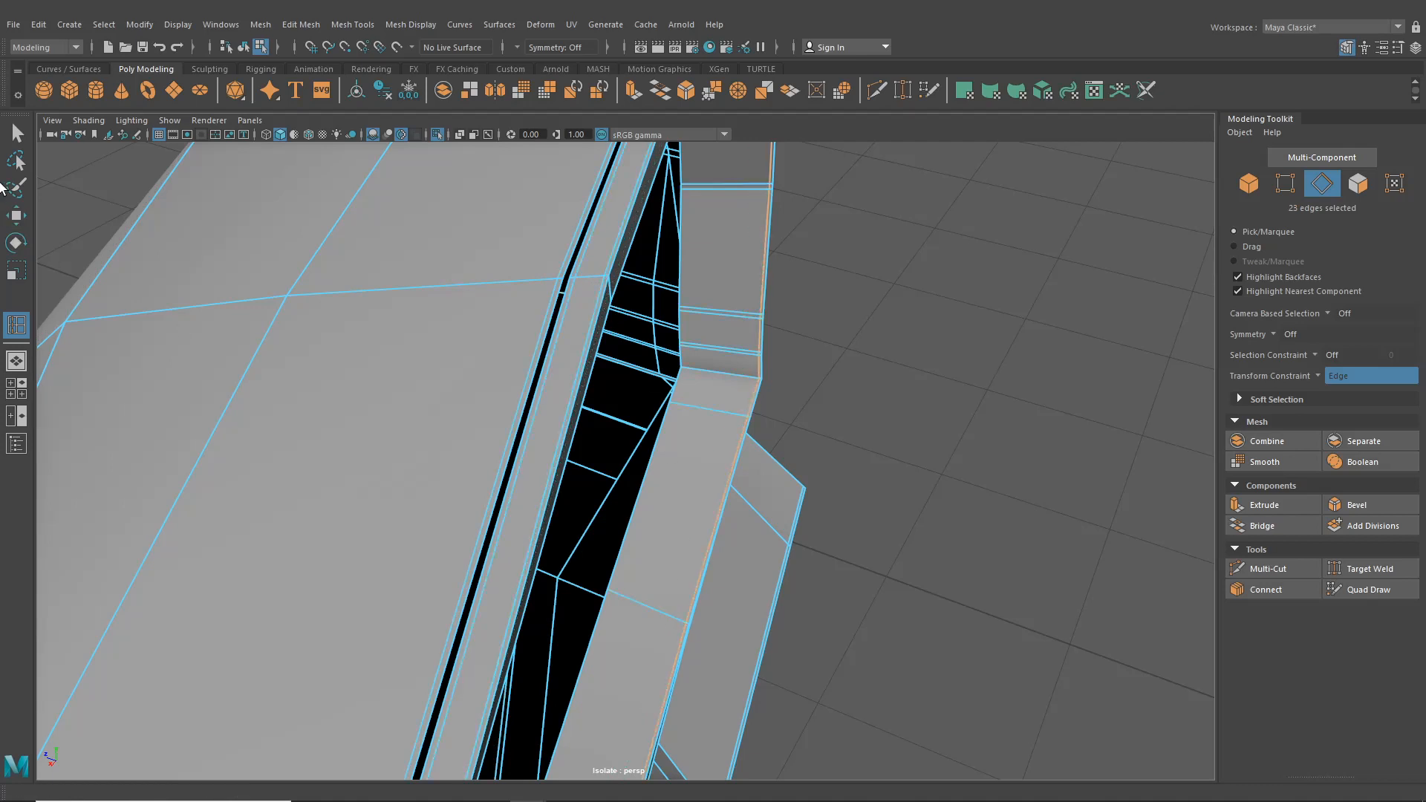
pyautogui.click(245, 49)
# - Examine the smoothed mirror's glass frame, gap and stem from several angles
pyautogui.keyDown('alt'); pyautogui.moveTo(698, 354); pyautogui.dragTo(810, 445); pyautogui.keyUp('alt')
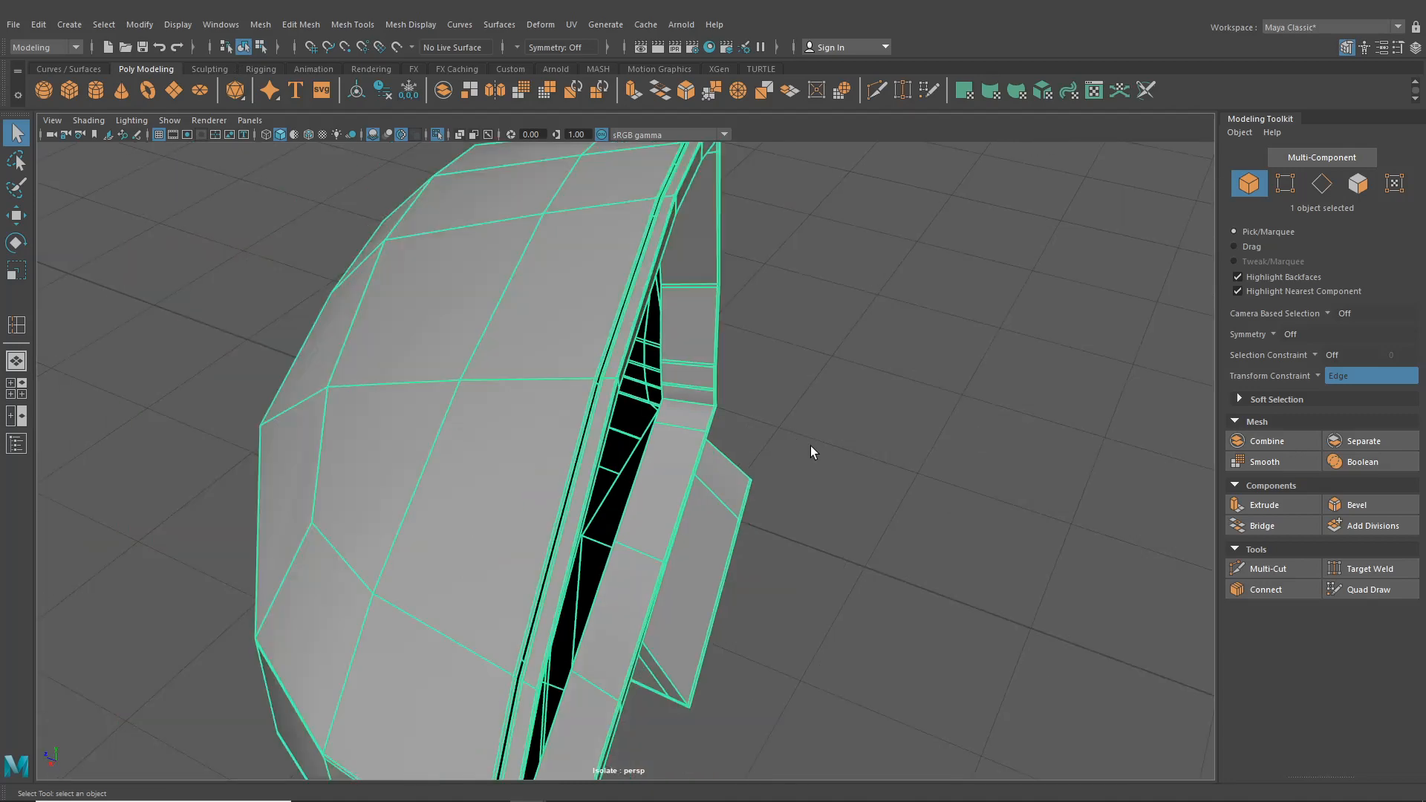
pyautogui.click(858, 424)
pyautogui.click(535, 431)
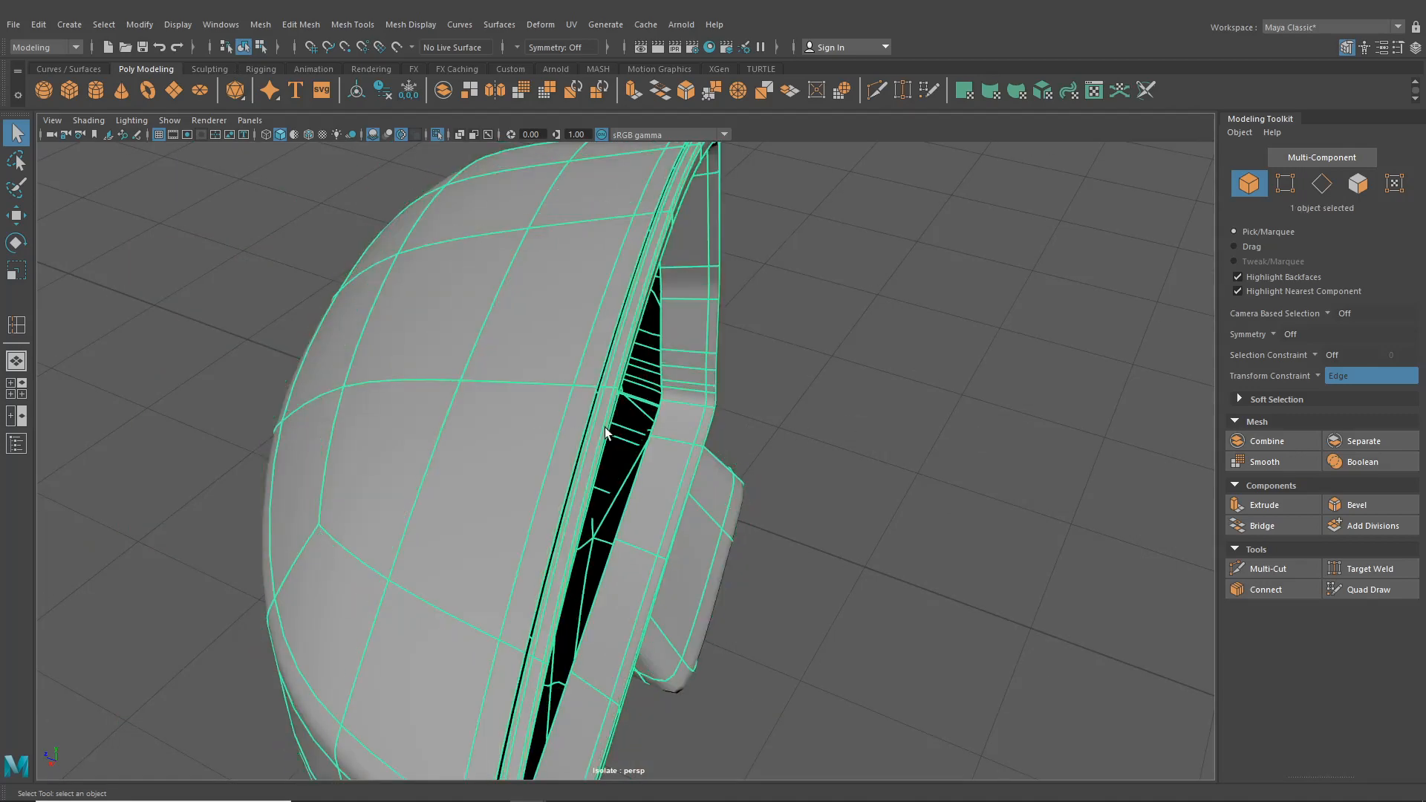
pyautogui.click(811, 408)
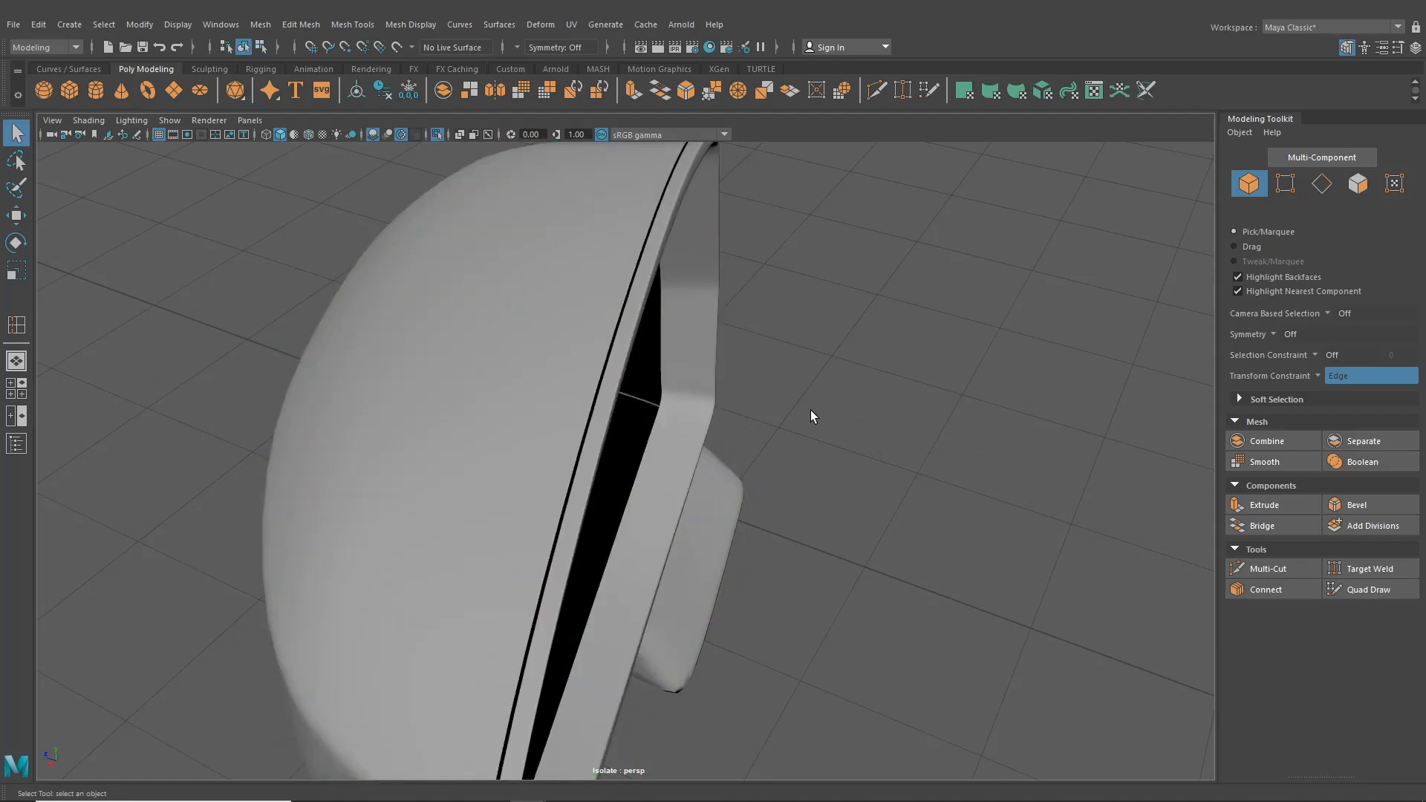
pyautogui.keyDown('alt'); pyautogui.moveTo(818, 406); pyautogui.dragTo(736, 421); pyautogui.keyUp('alt')
pyautogui.moveTo(581, 534)
pyautogui.keyDown('alt'); pyautogui.mouseDown()
pyautogui.moveTo(662, 524)
pyautogui.moveTo(565, 543)
pyautogui.mouseUp(); pyautogui.keyUp('alt')
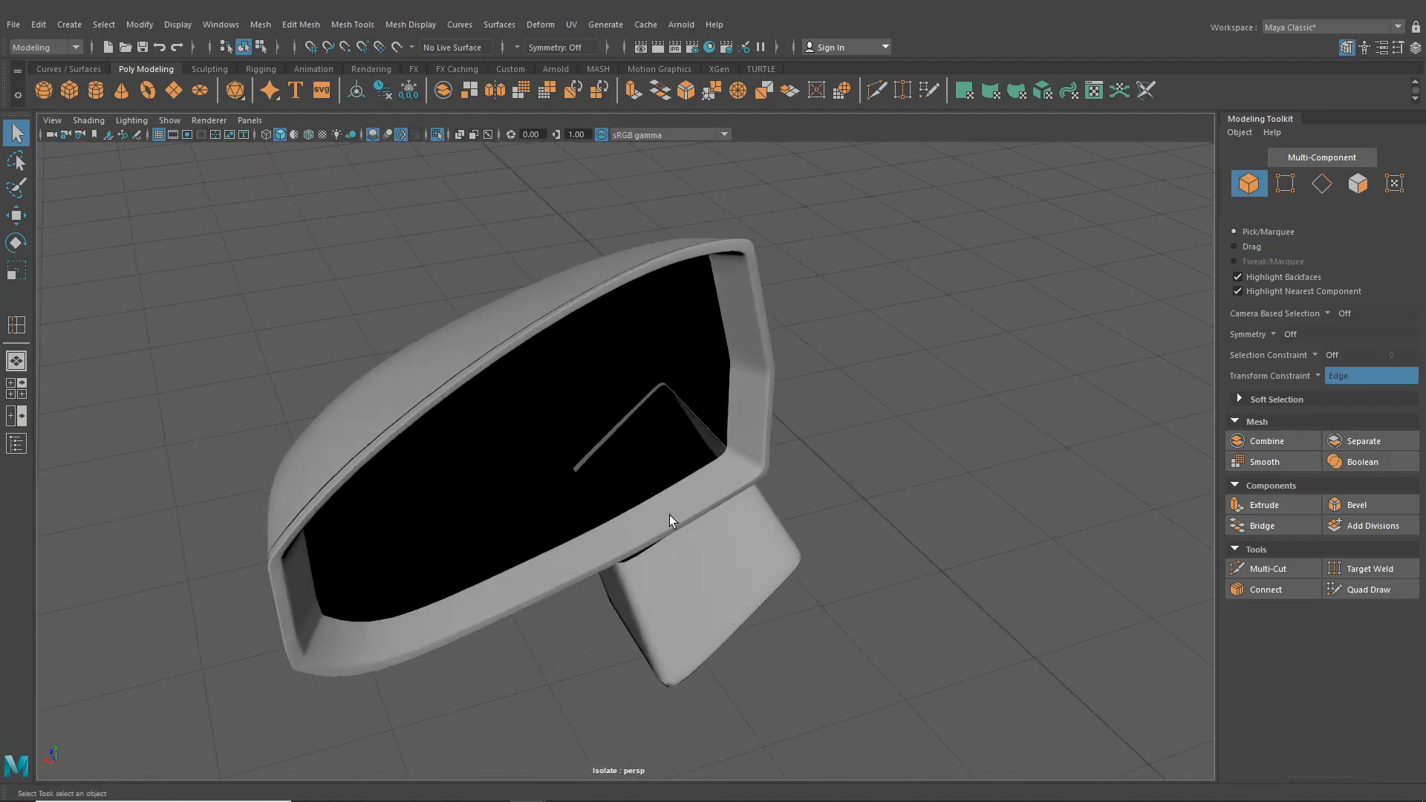
pyautogui.keyDown('alt'); pyautogui.moveTo(670, 515); pyautogui.dragTo(700, 502); pyautogui.keyUp('alt')
pyautogui.scroll(-4, 650, 480)
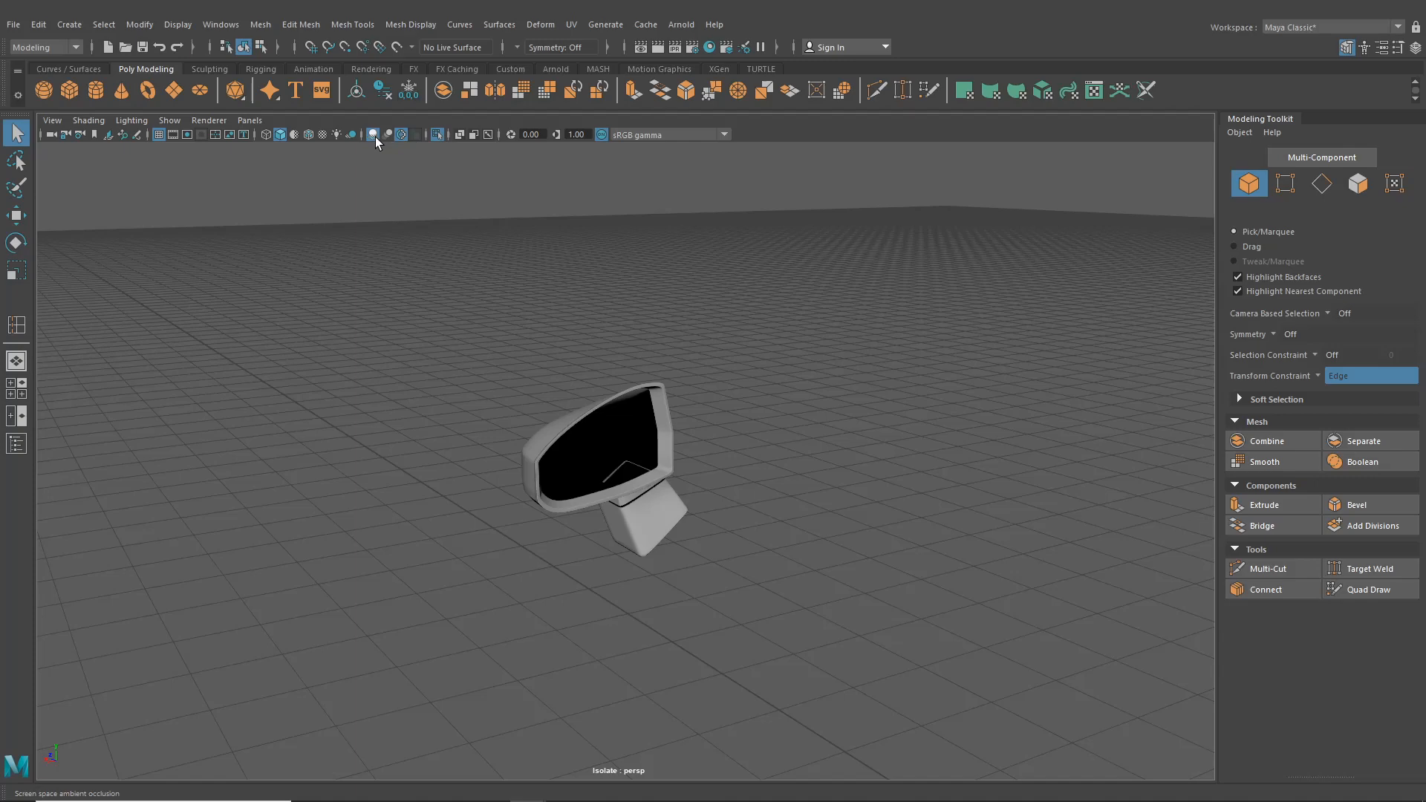
# - End the isolation to show the whole car and view the mirror's stem from the front
pyautogui.click(438, 133)
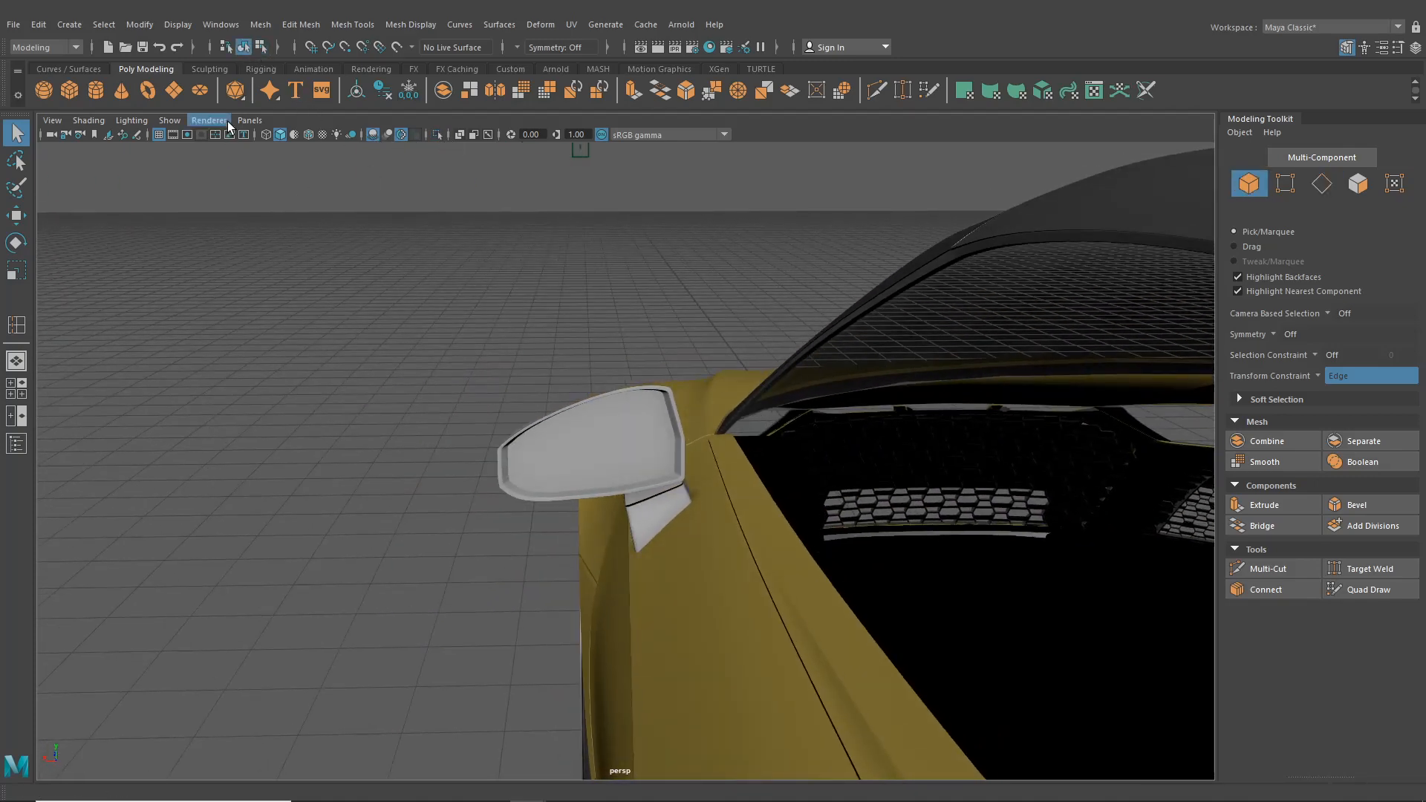
pyautogui.keyDown('alt'); pyautogui.moveTo(456, 518); pyautogui.dragTo(677, 519); pyautogui.keyUp('alt')
pyautogui.scroll(-5, 703, 513)
pyautogui.scroll(5, 676, 519)
pyautogui.scroll(5, 678, 506)
# - Extrude the upper border edges of the lower stem part twice, scaling them inward to give the gap thickness
pyautogui.click(614, 517)
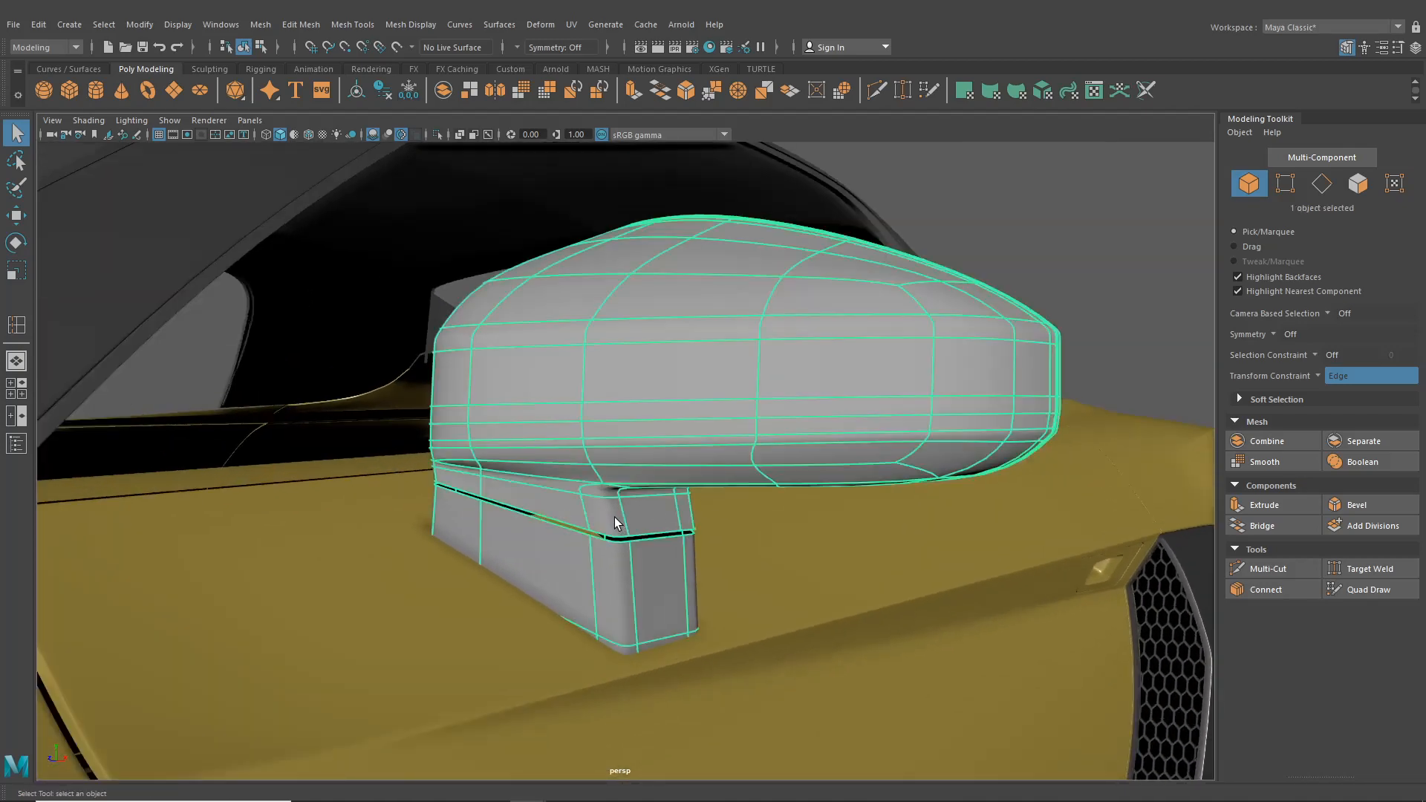
pyautogui.moveTo(615, 377); pyautogui.dragTo(611, 331, button='right')
pyautogui.scroll(8, 612, 547)
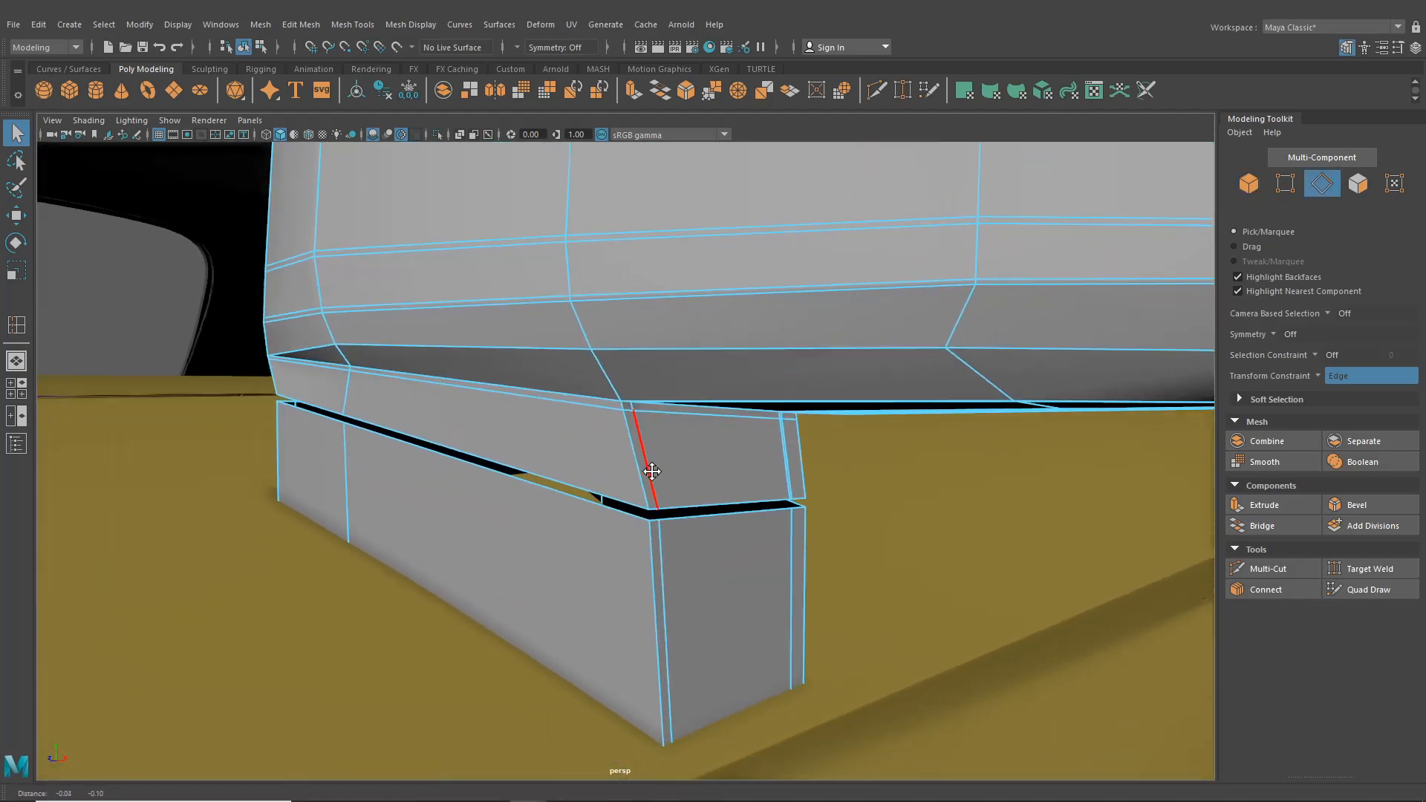
pyautogui.hotkey('ctrl', 'e')
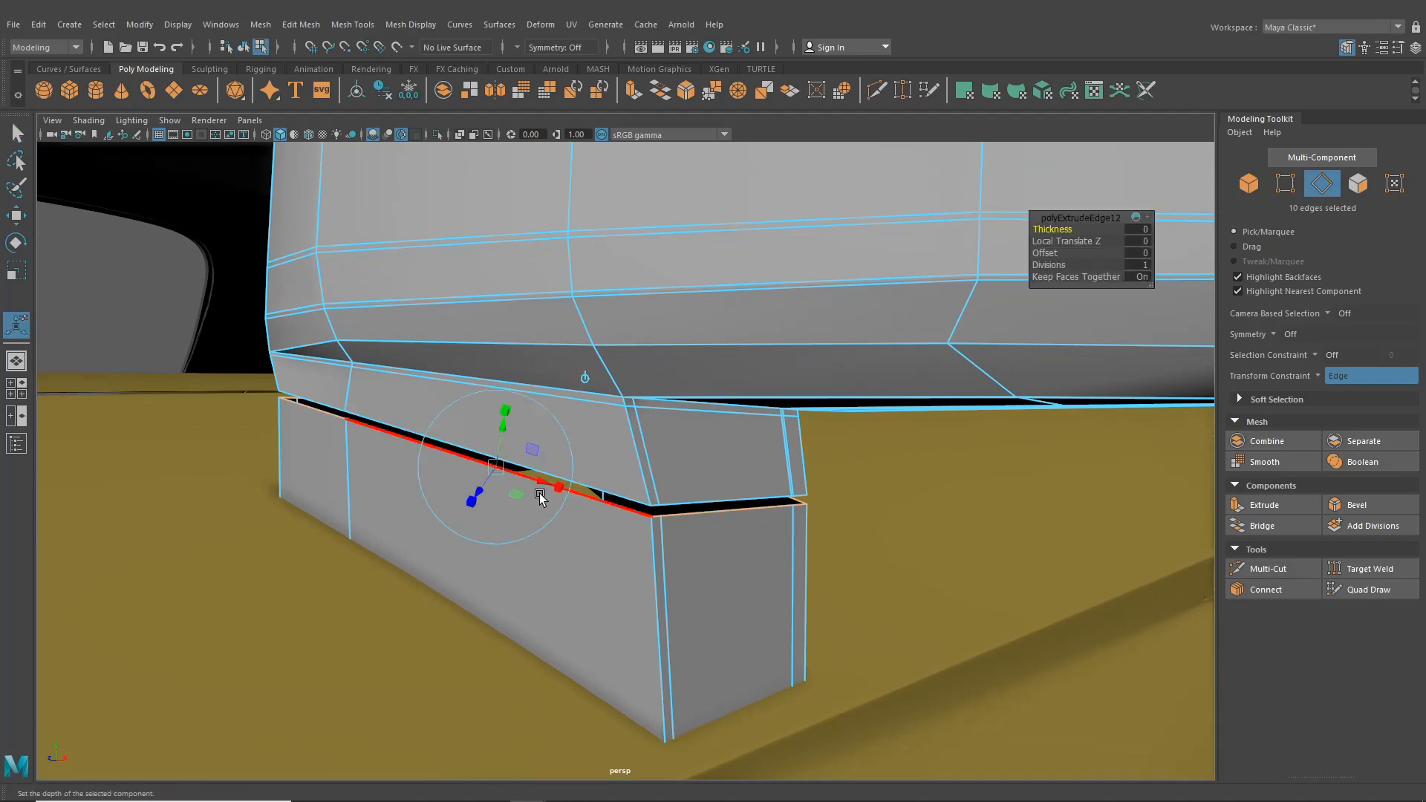
pyautogui.keyDown('alt'); pyautogui.moveTo(479, 491); pyautogui.dragTo(535, 438); pyautogui.keyUp('alt')
pyautogui.hotkey('ctrl', 'e')
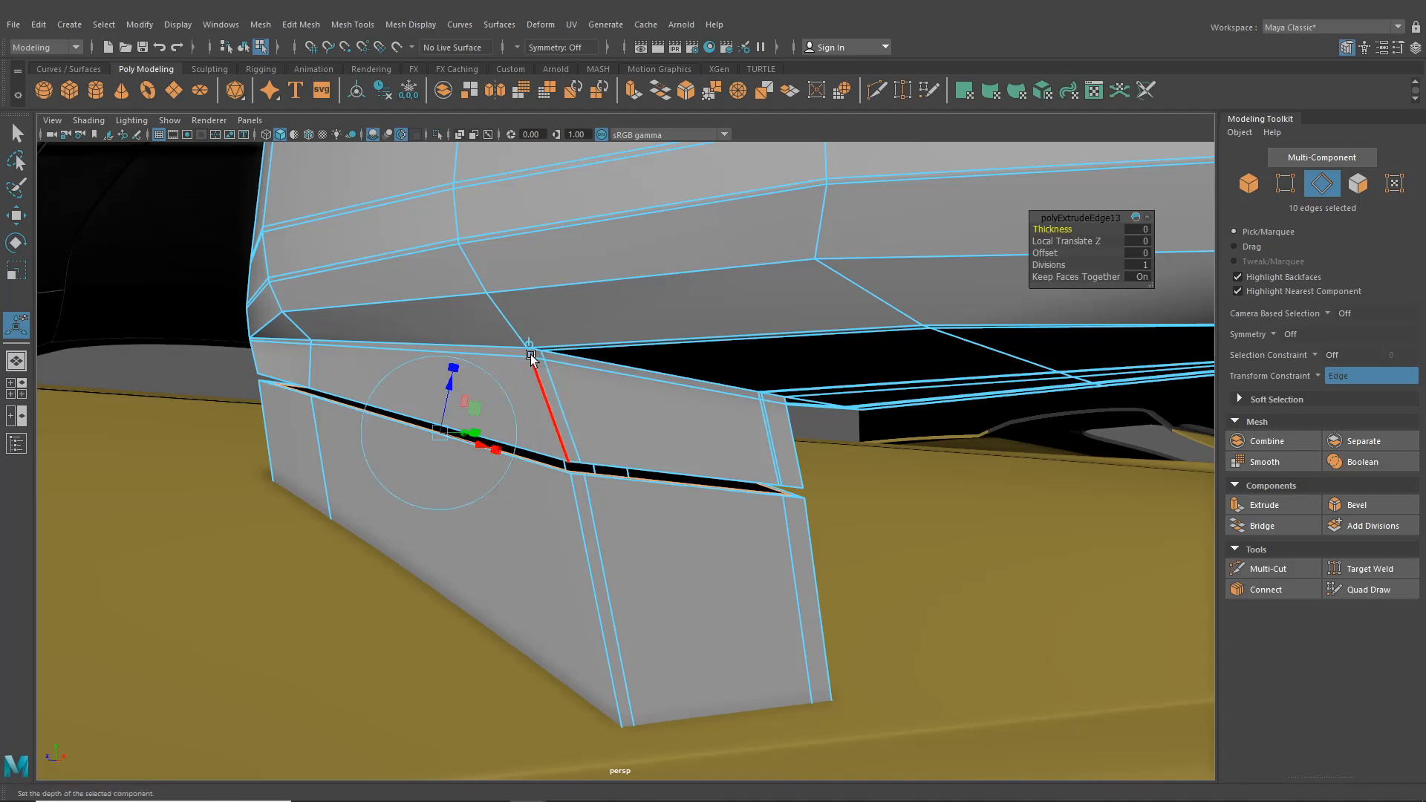
pyautogui.moveTo(536, 440); pyautogui.dragTo(535, 444)
# - Extrude the lower border edges of the upper stem part twice, scaling them inward along the gap
pyautogui.keyDown('shift'); pyautogui.click(630, 468); pyautogui.keyUp('shift')
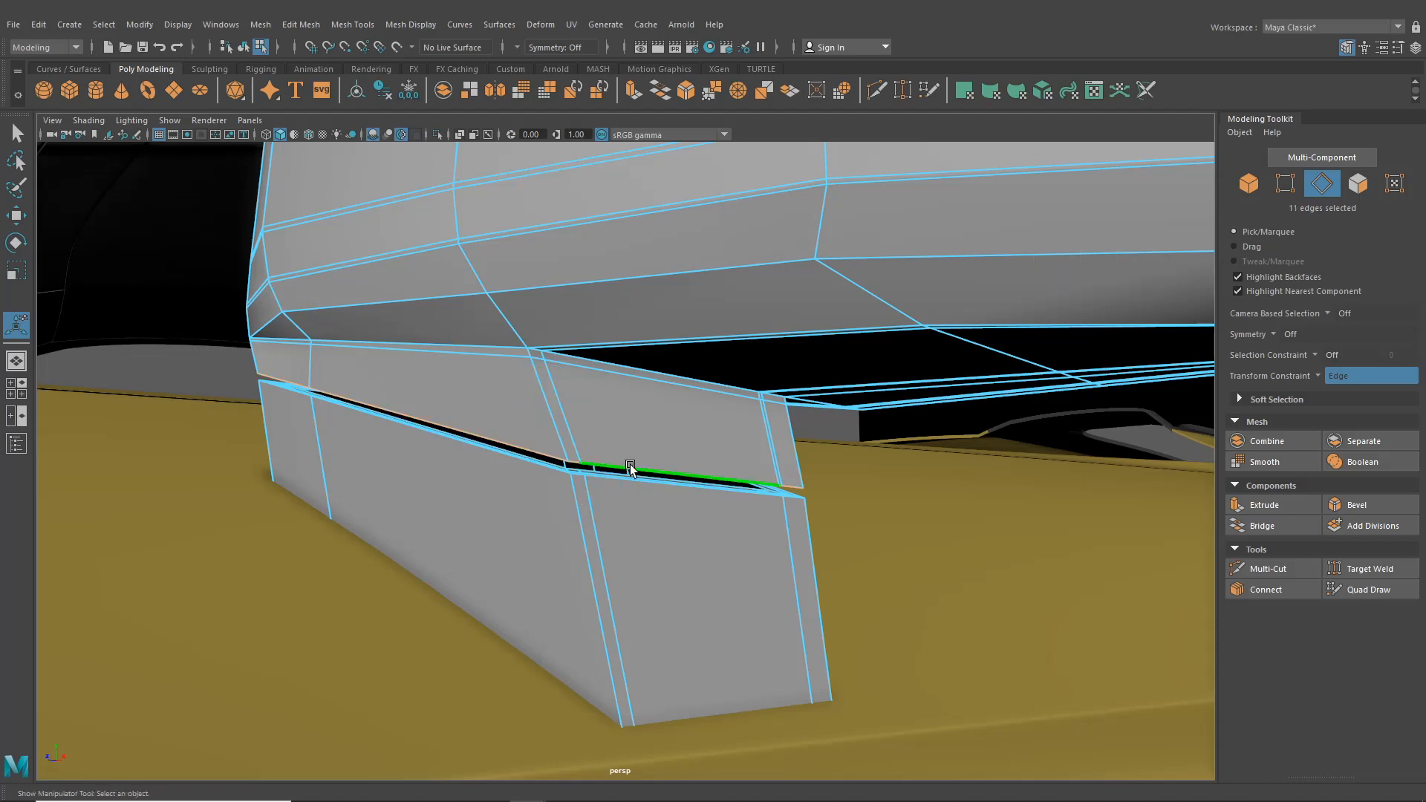
pyautogui.hotkey('ctrl', 'e')
pyautogui.keyDown('alt'); pyautogui.moveTo(684, 327); pyautogui.dragTo(669, 562, button='right'); pyautogui.keyUp('alt')
pyautogui.moveTo(480, 419); pyautogui.dragTo(477, 417)
pyautogui.keyDown('alt'); pyautogui.moveTo(477, 420); pyautogui.dragTo(475, 375); pyautogui.keyUp('alt')
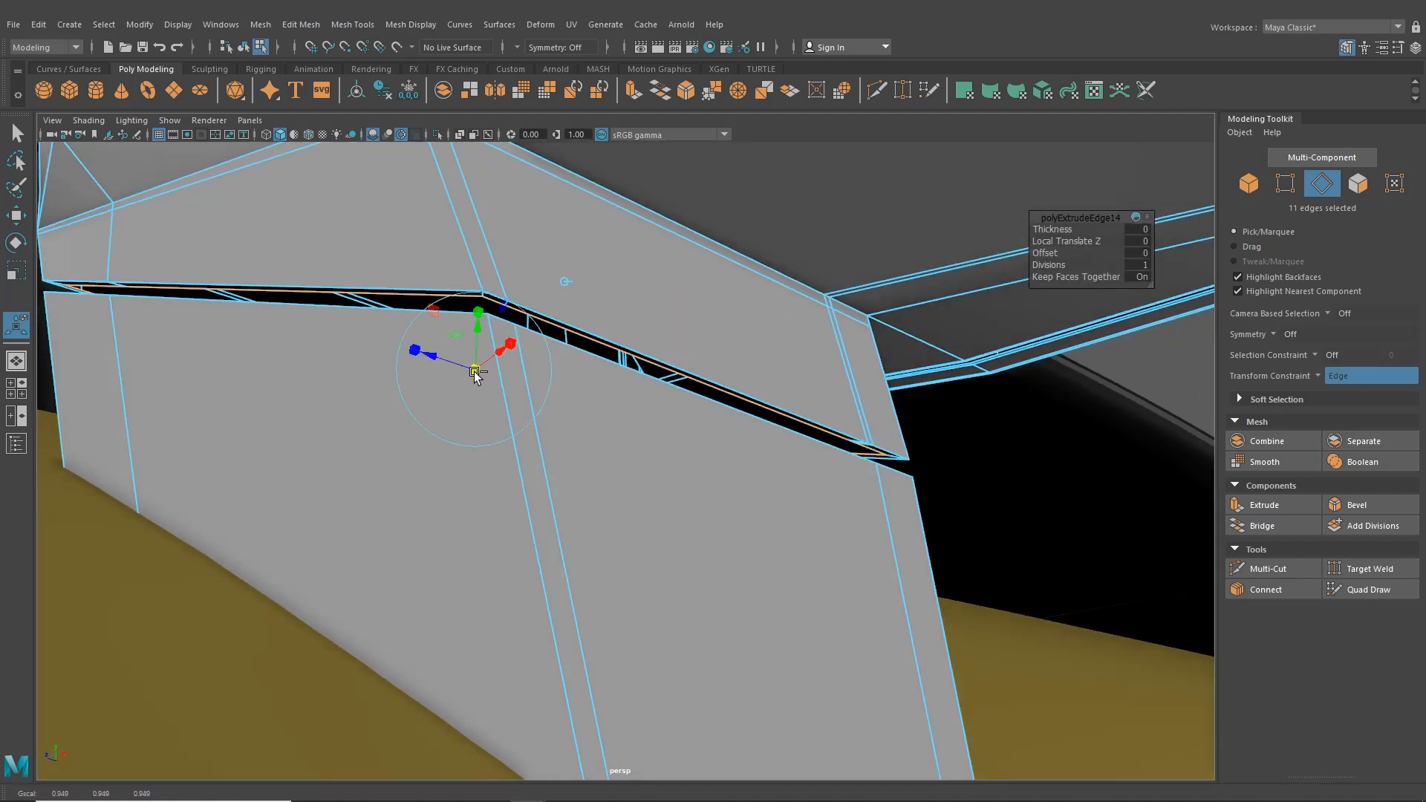
pyautogui.hotkey('ctrl', 'e')
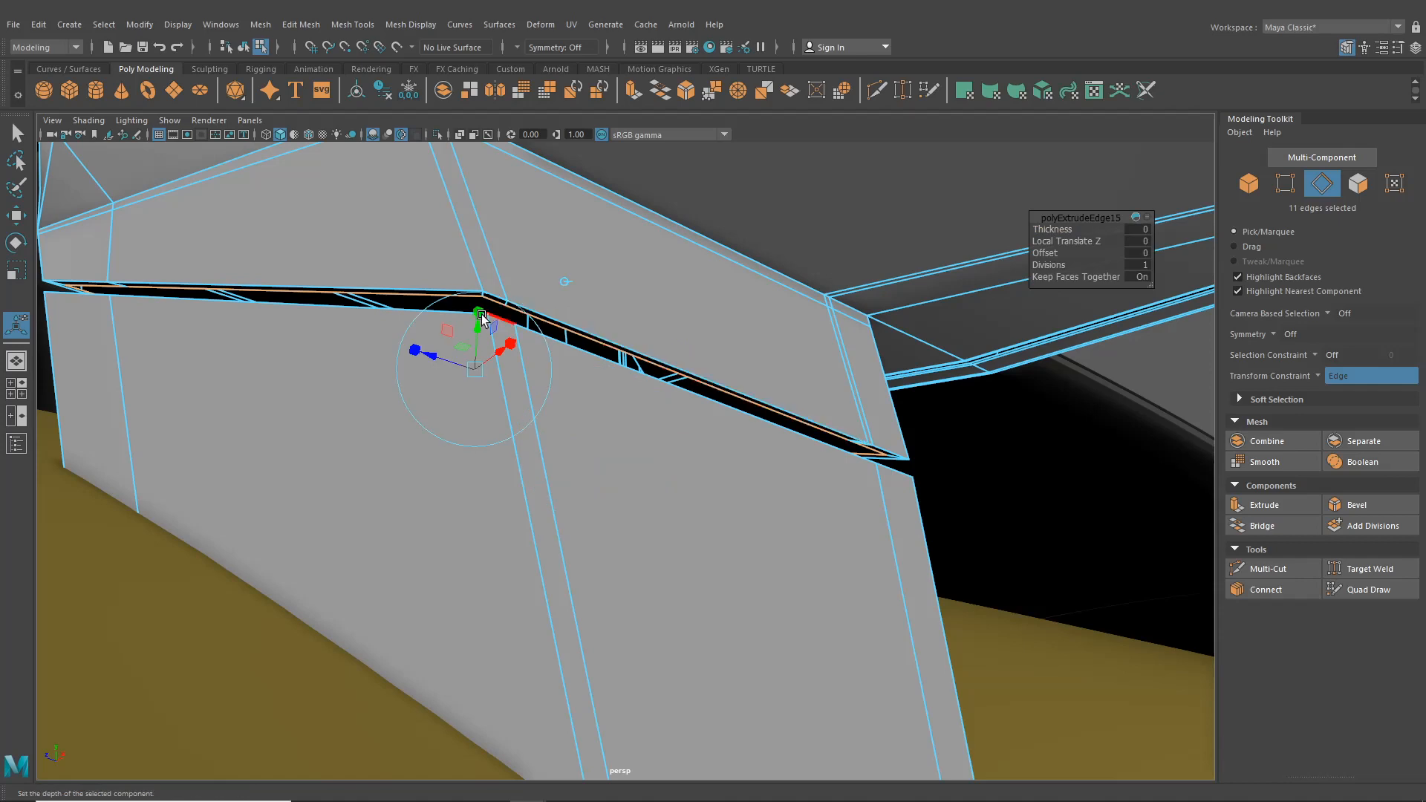
pyautogui.click(475, 312)
pyautogui.moveTo(474, 370); pyautogui.dragTo(471, 369)
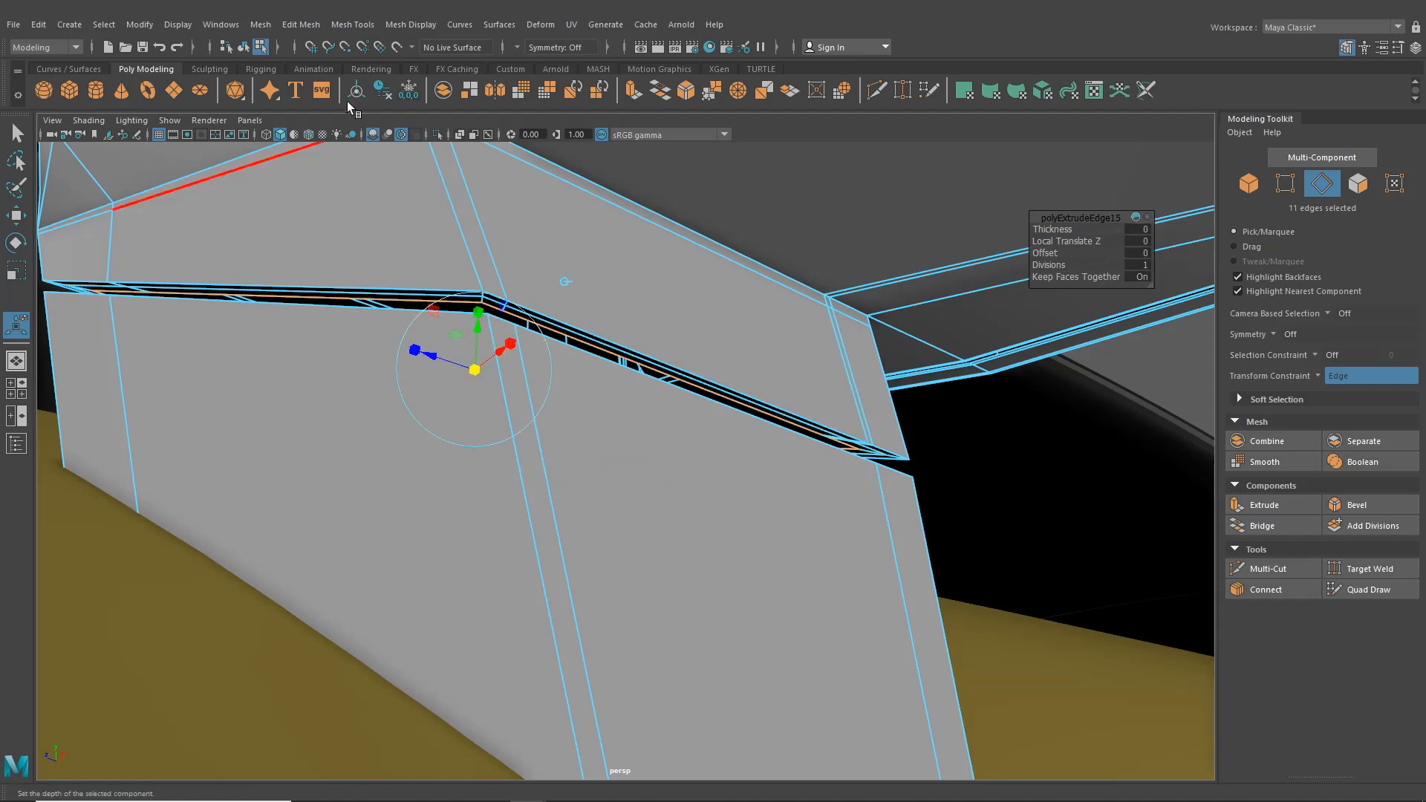
# - Insert a supporting edge loop on the lower stem part close to its upper border
pyautogui.click(352, 25)
pyautogui.click(372, 140)
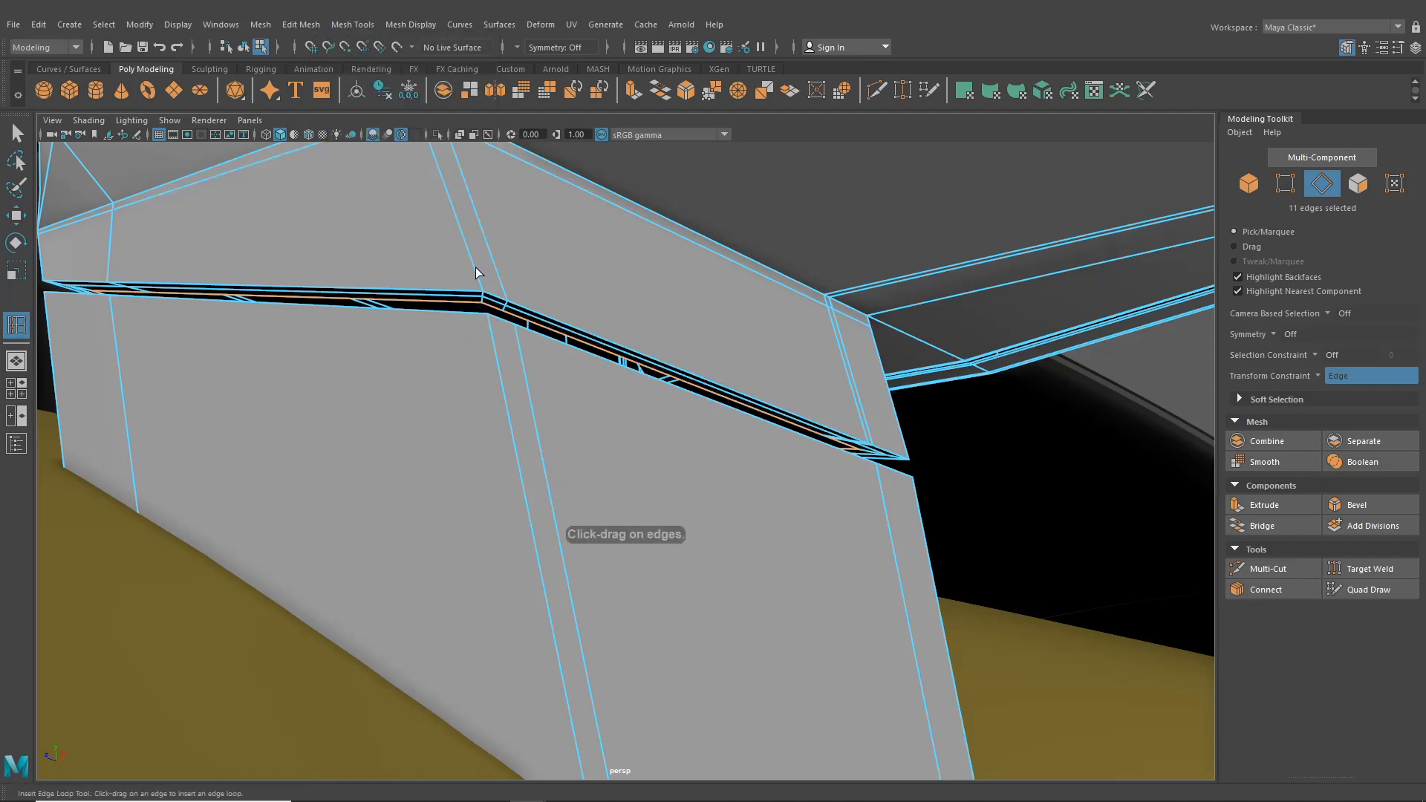
pyautogui.click(489, 321)
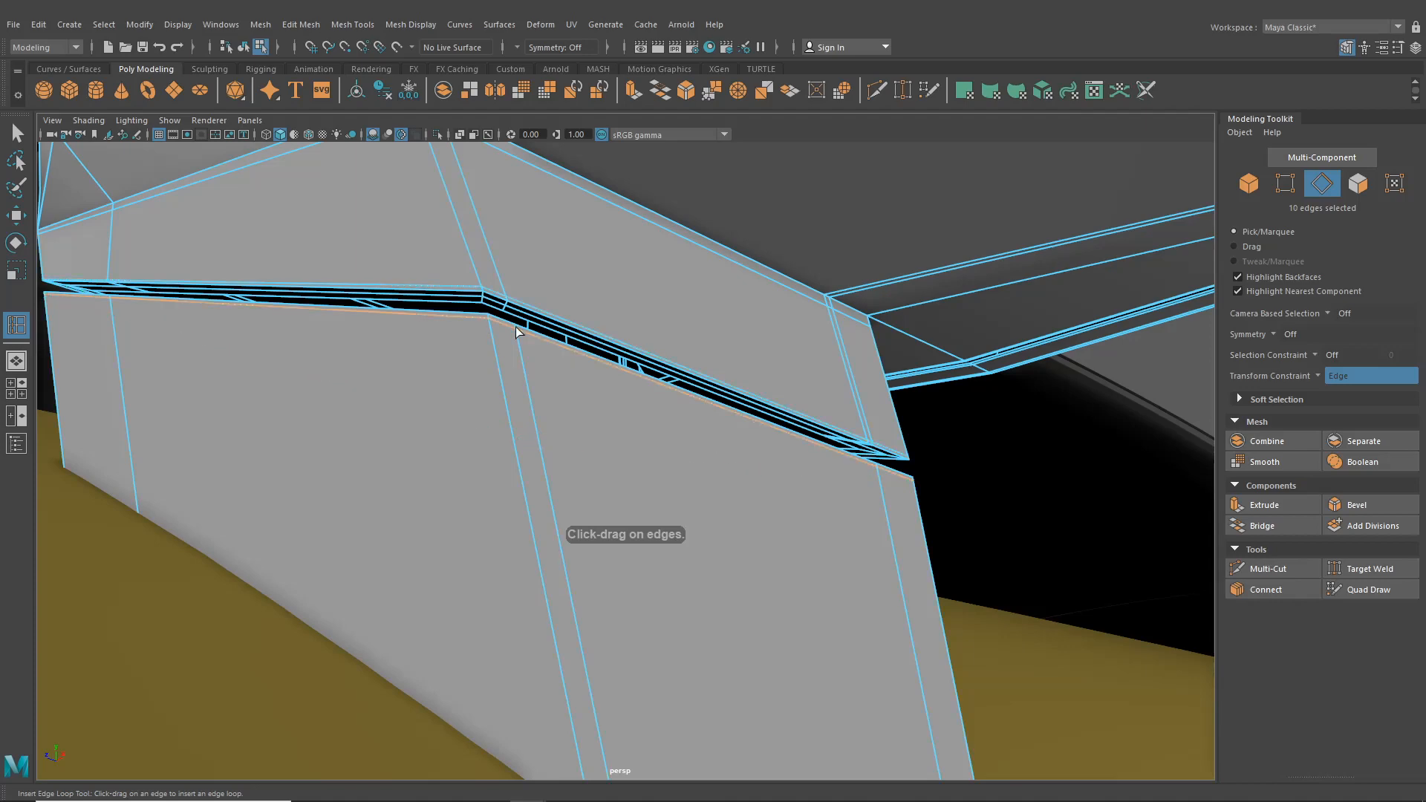
# - Turn off the smooth preview on the side mirror mesh and separate it into individual objects
pyautogui.press('f')
pyautogui.click(17, 134)
pyautogui.press('F8')
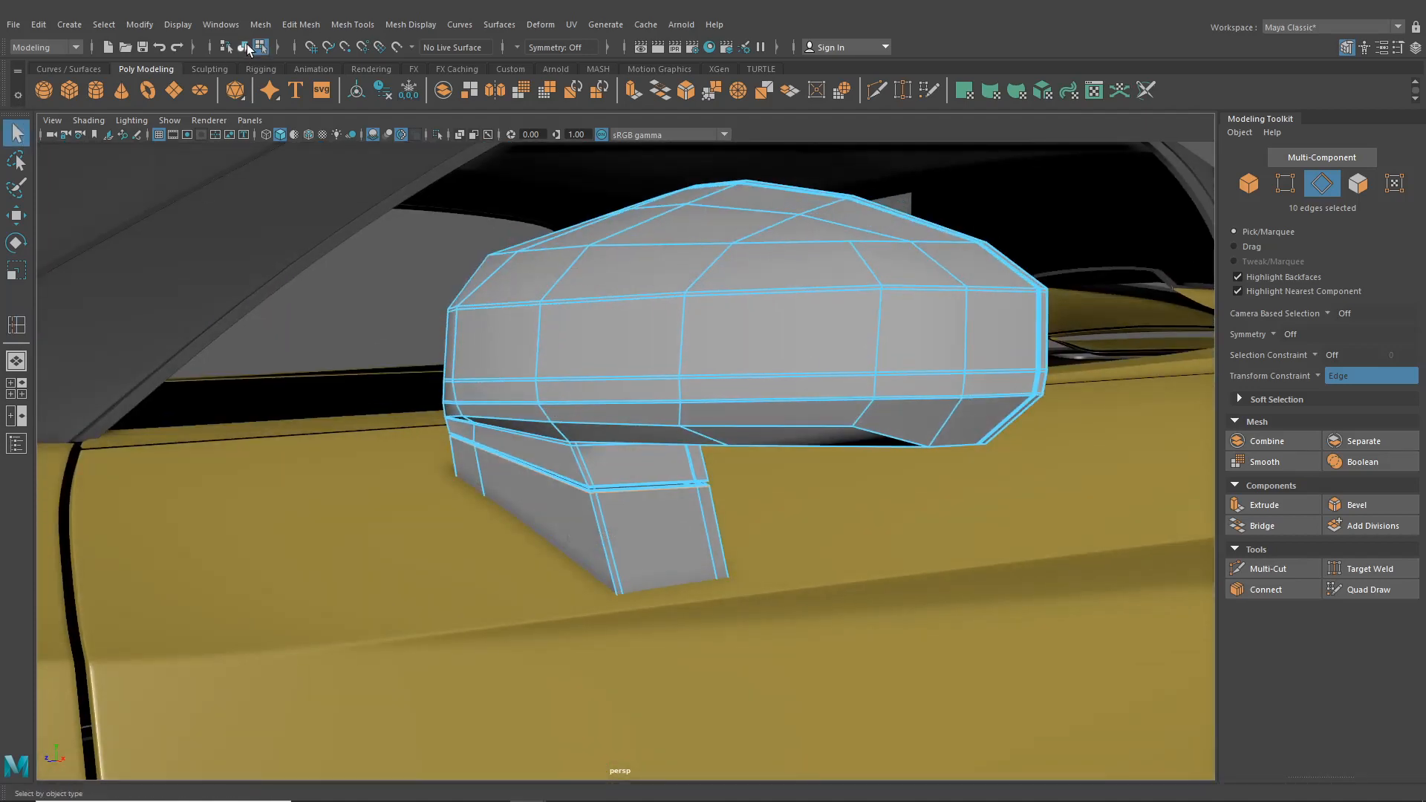
pyautogui.scroll(-10, 587, 349)
pyautogui.click(1048, 279)
pyautogui.keyDown('alt'); pyautogui.moveTo(1047, 279); pyautogui.dragTo(617, 496); pyautogui.keyUp('alt')
pyautogui.click(262, 25)
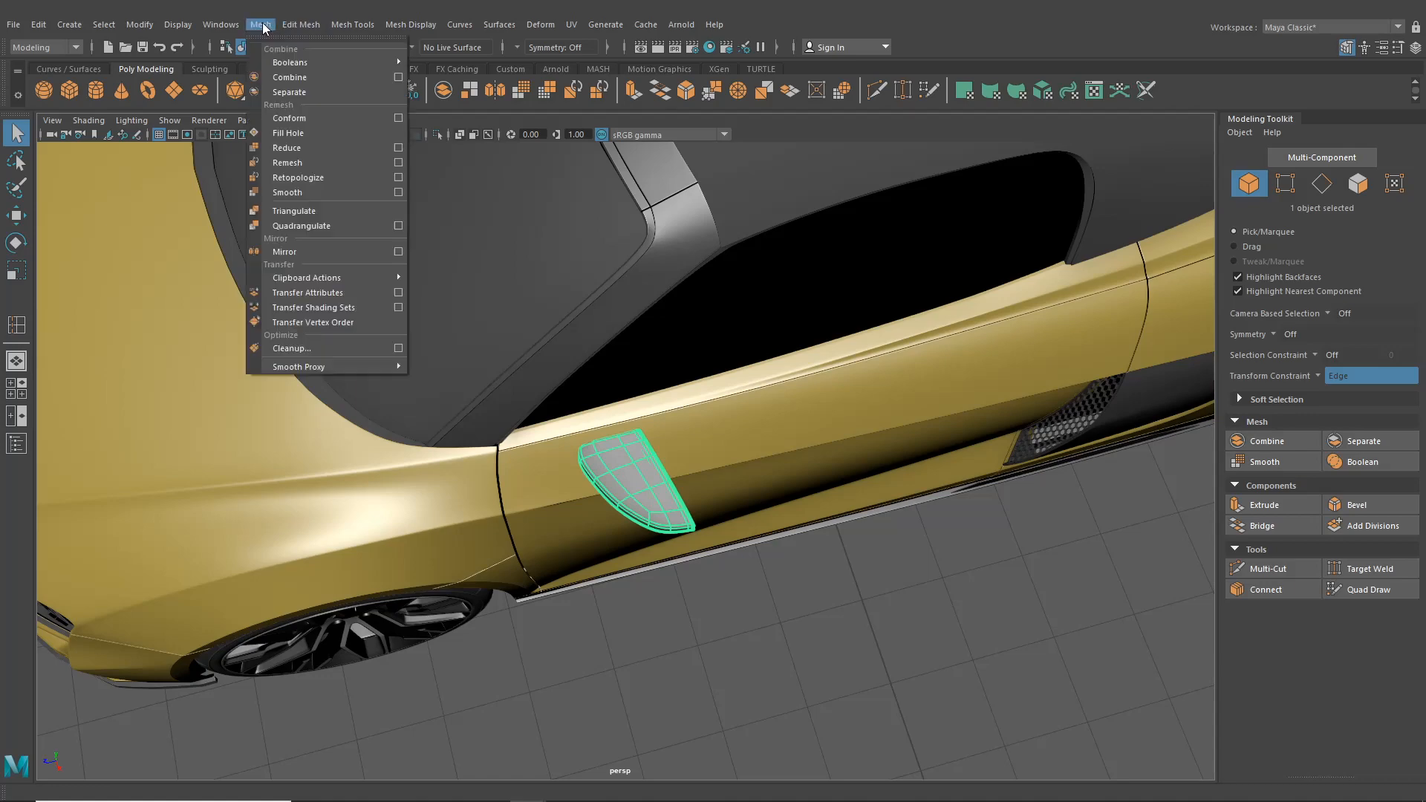
pyautogui.press('1')
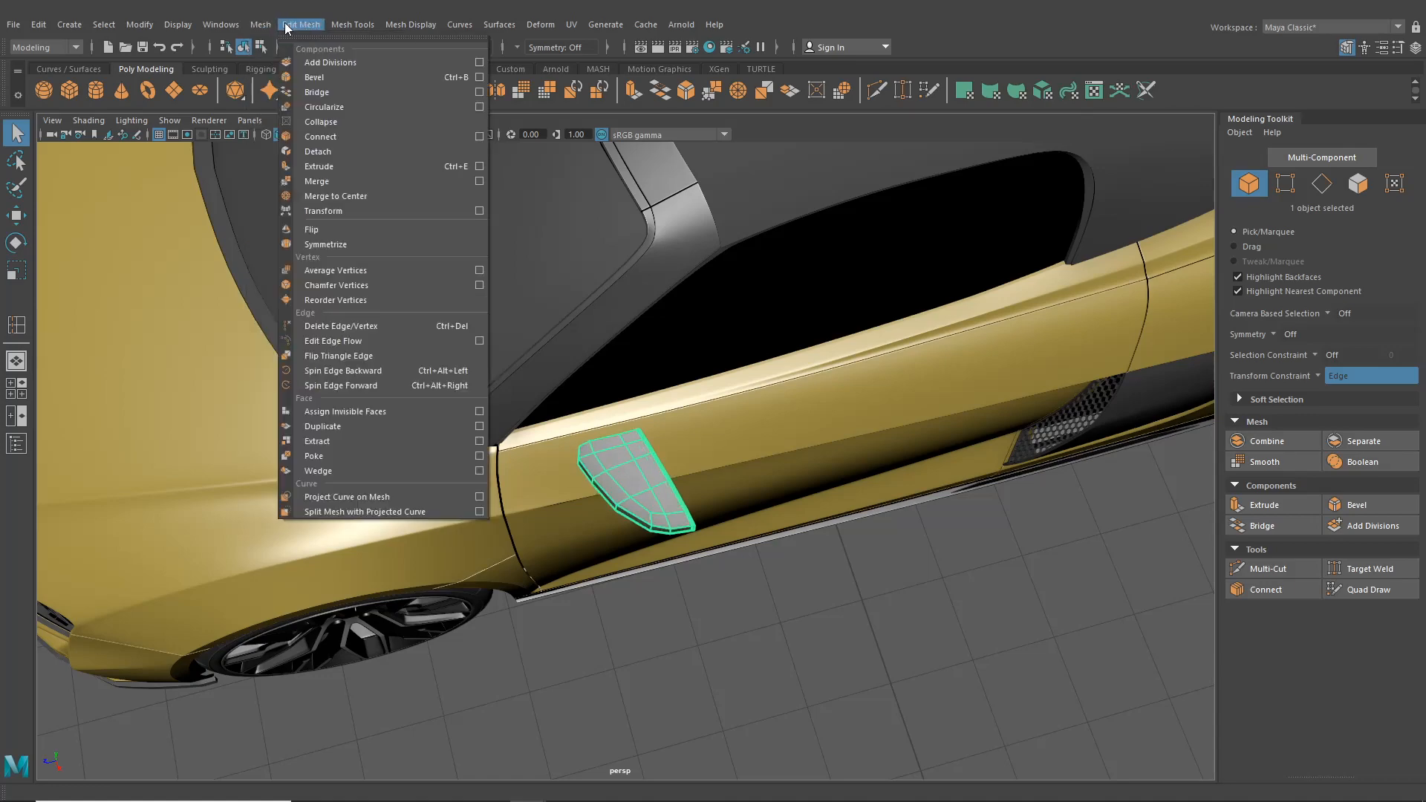
pyautogui.click(289, 92)
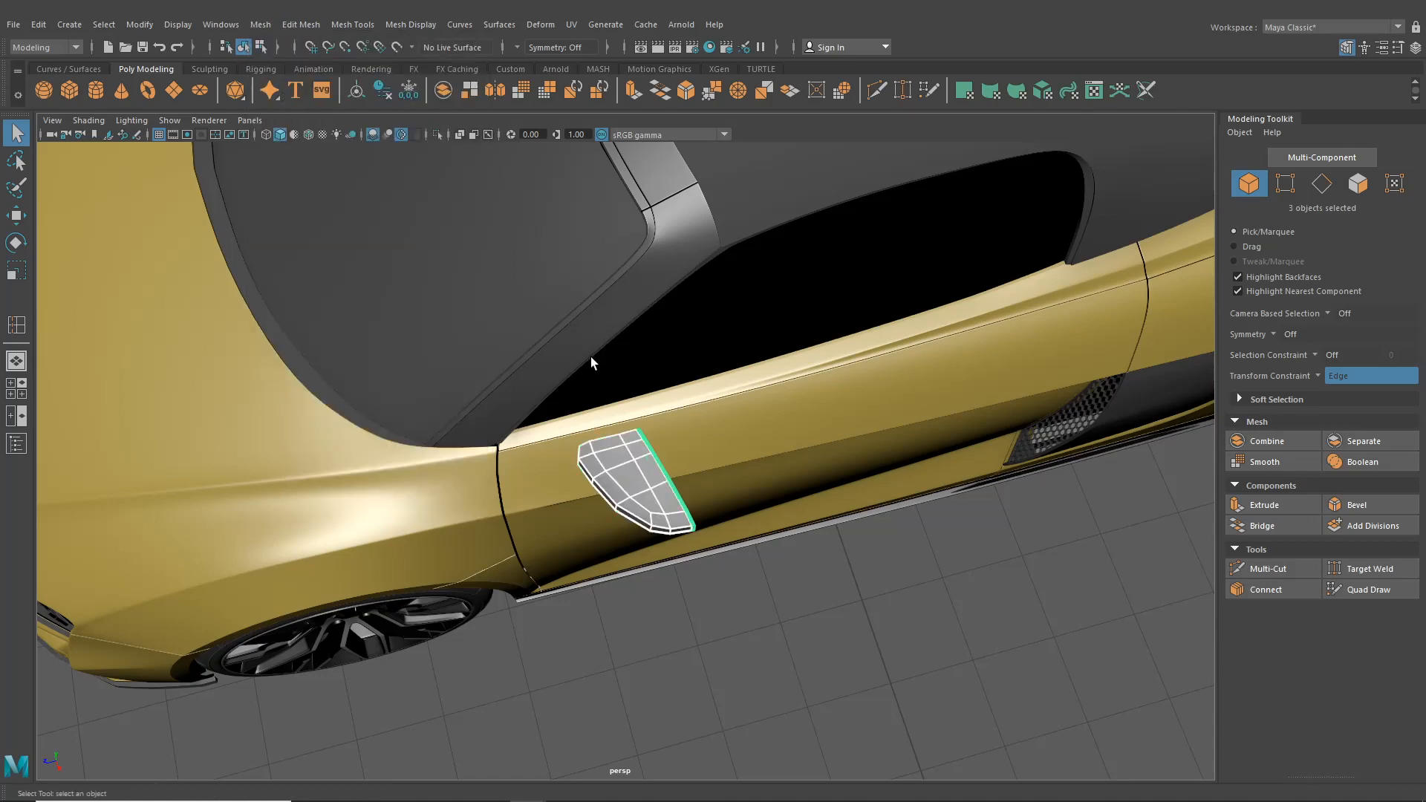
# - Open the Hypershade and assign the dark blinn2 material to the mirror housing
pyautogui.keyDown('alt'); pyautogui.moveTo(591, 358); pyautogui.dragTo(676, 463); pyautogui.keyUp('alt')
pyautogui.click(908, 446)
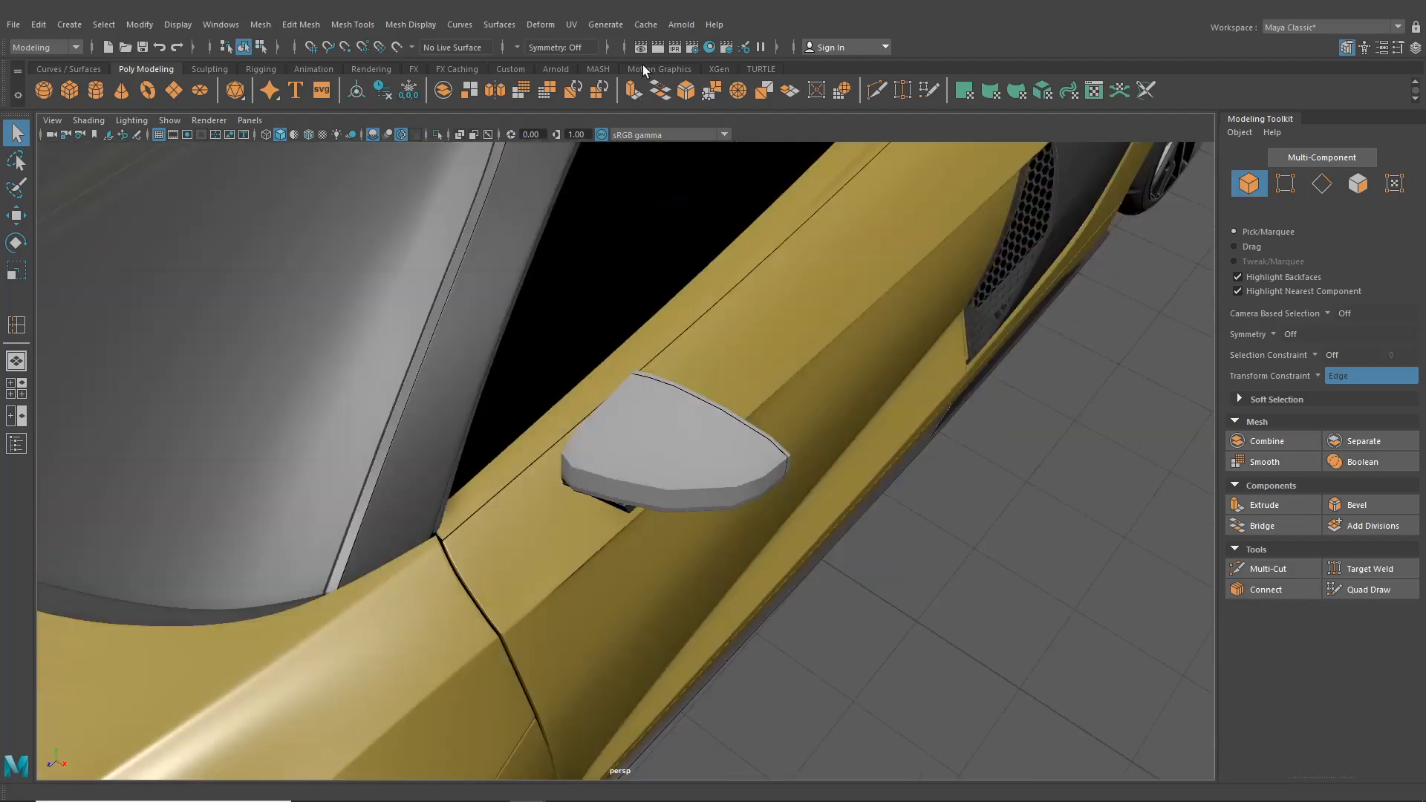
pyautogui.click(710, 48)
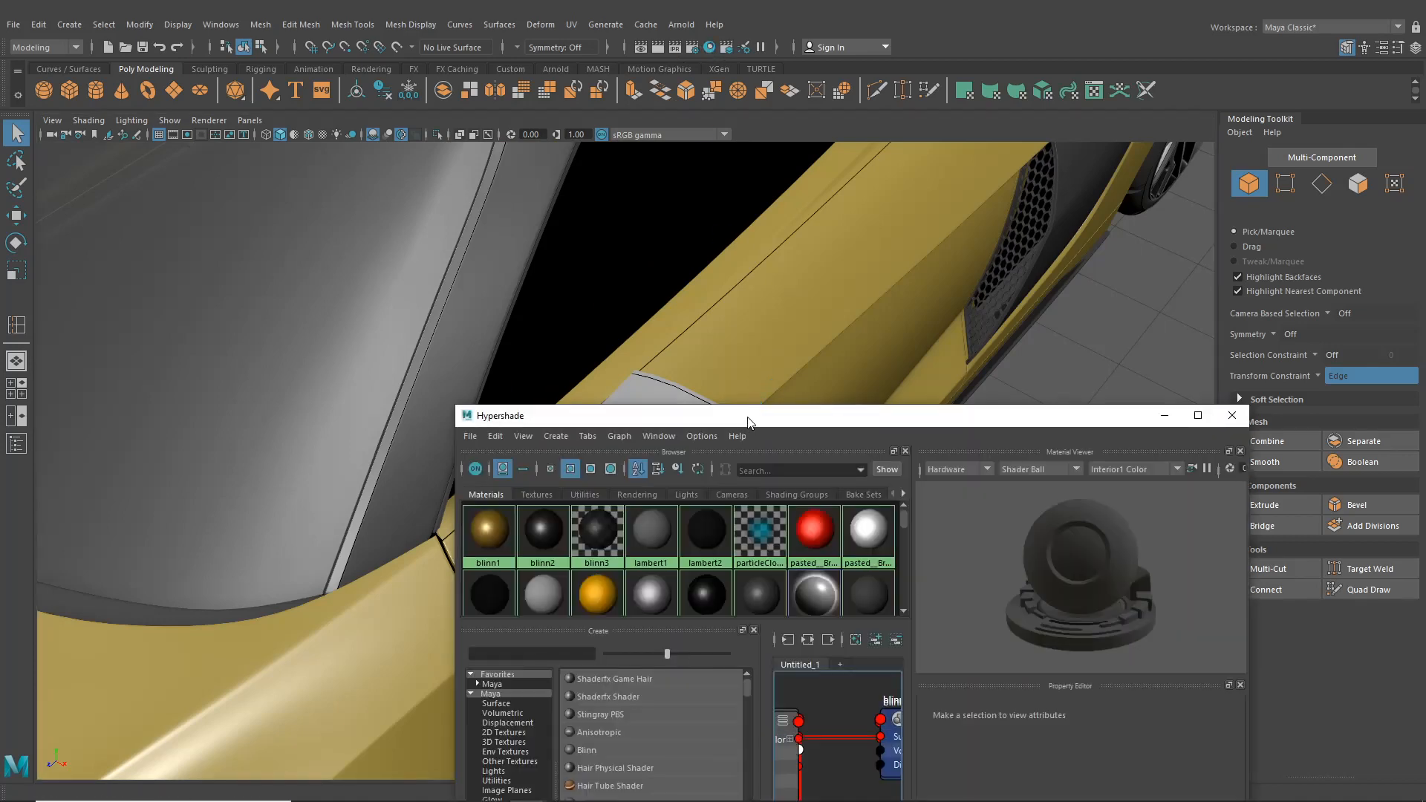
pyautogui.moveTo(748, 416); pyautogui.dragTo(820, 488)
pyautogui.keyDown('alt'); pyautogui.moveTo(649, 459); pyautogui.dragTo(646, 319); pyautogui.keyUp('alt')
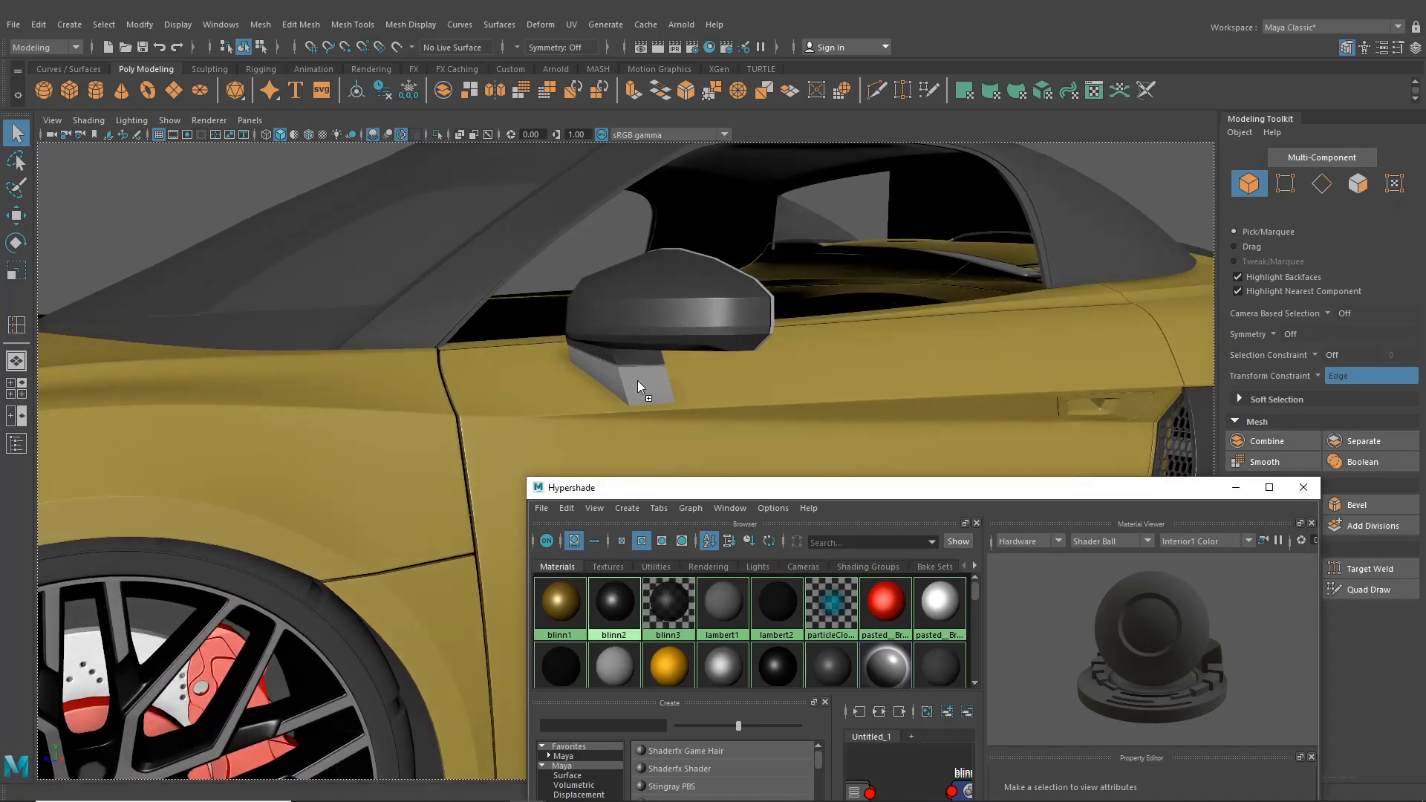
# - Assign the blinn2 material to the mirror's stem parts
pyautogui.moveTo(641, 390)
pyautogui.keyDown('alt'); pyautogui.mouseDown()
pyautogui.moveTo(668, 387)
pyautogui.moveTo(656, 407)
pyautogui.mouseUp(); pyautogui.keyUp('alt')
pyautogui.moveTo(676, 592); pyautogui.dragTo(777, 314, button='middle')
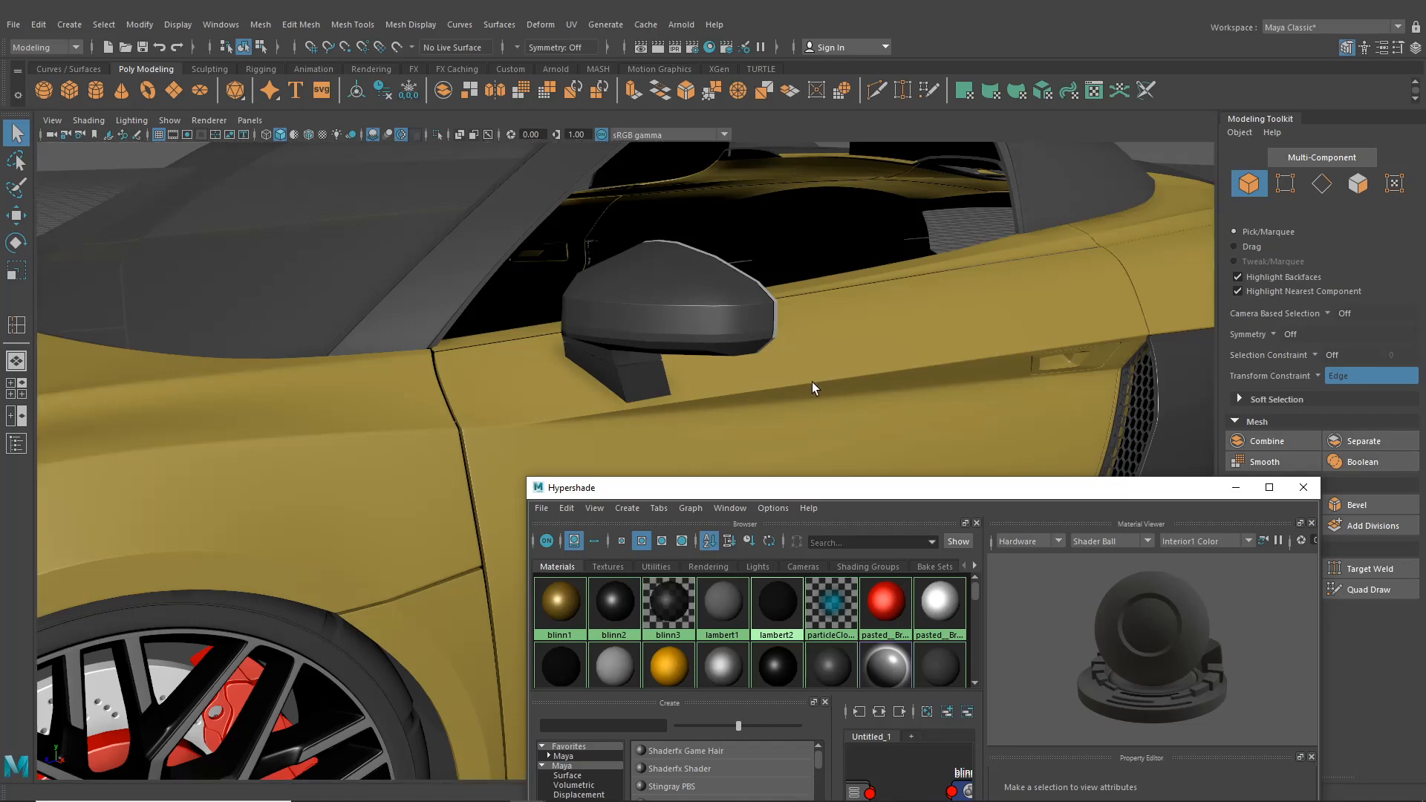
pyautogui.keyDown('alt'); pyautogui.moveTo(813, 382); pyautogui.dragTo(669, 417); pyautogui.keyUp('alt')
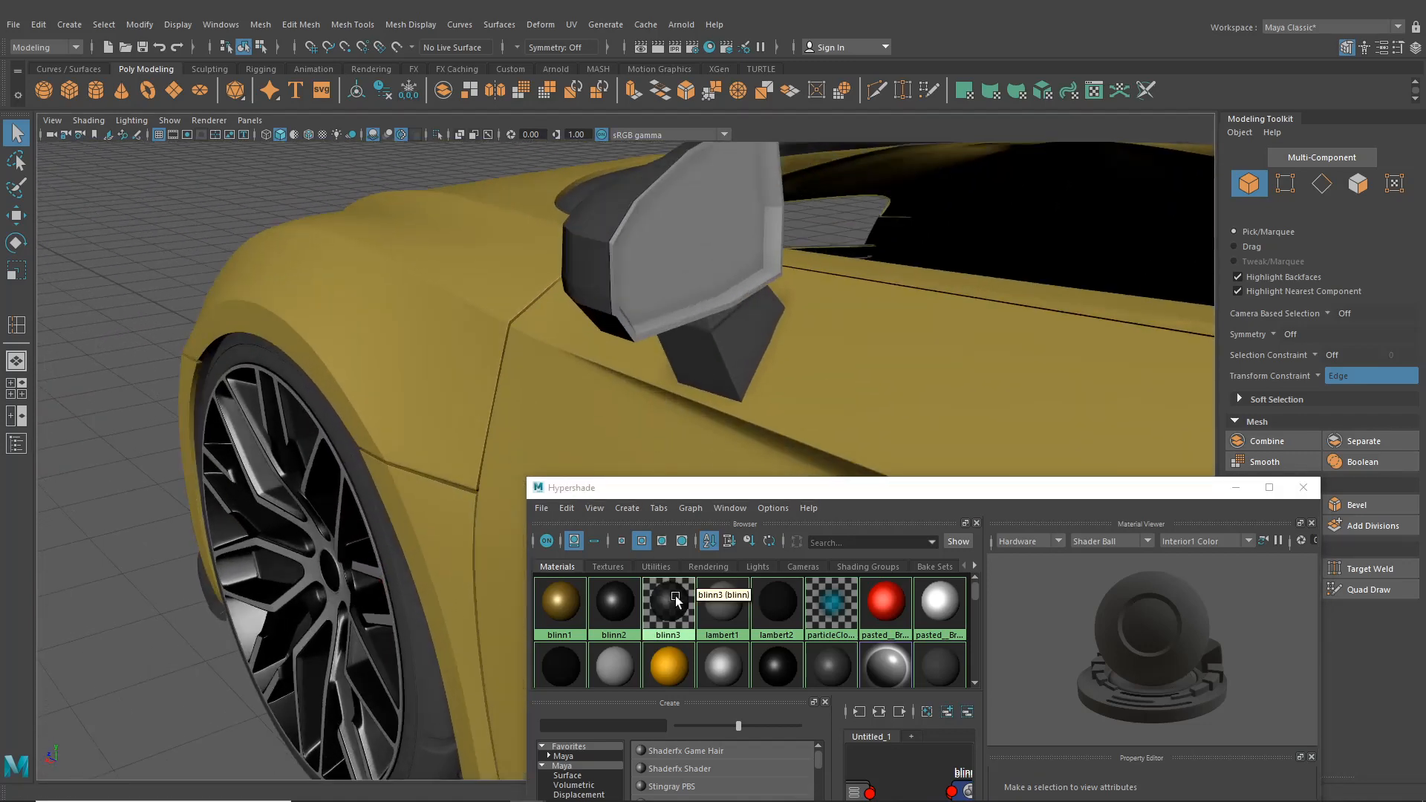
pyautogui.keyDown('alt'); pyautogui.moveTo(613, 373); pyautogui.dragTo(675, 366); pyautogui.keyUp('alt')
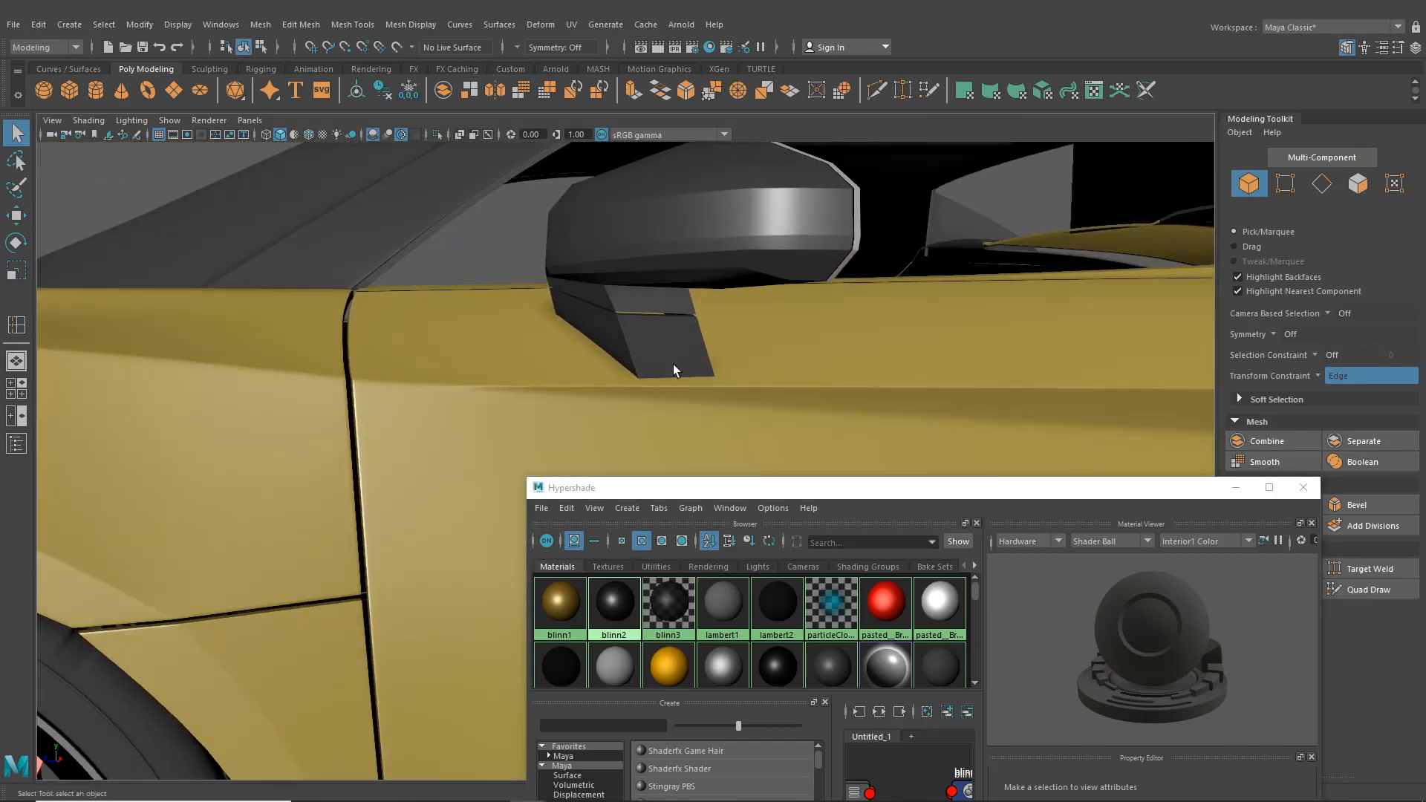
pyautogui.click(672, 363)
pyautogui.moveTo(624, 604); pyautogui.dragTo(614, 539, button='right')
# - Assign the lambert2 material to the rim around the mirror glass and close the Hypershade
pyautogui.keyDown('alt'); pyautogui.moveTo(788, 277); pyautogui.dragTo(763, 273); pyautogui.keyUp('alt')
pyautogui.click(763, 273)
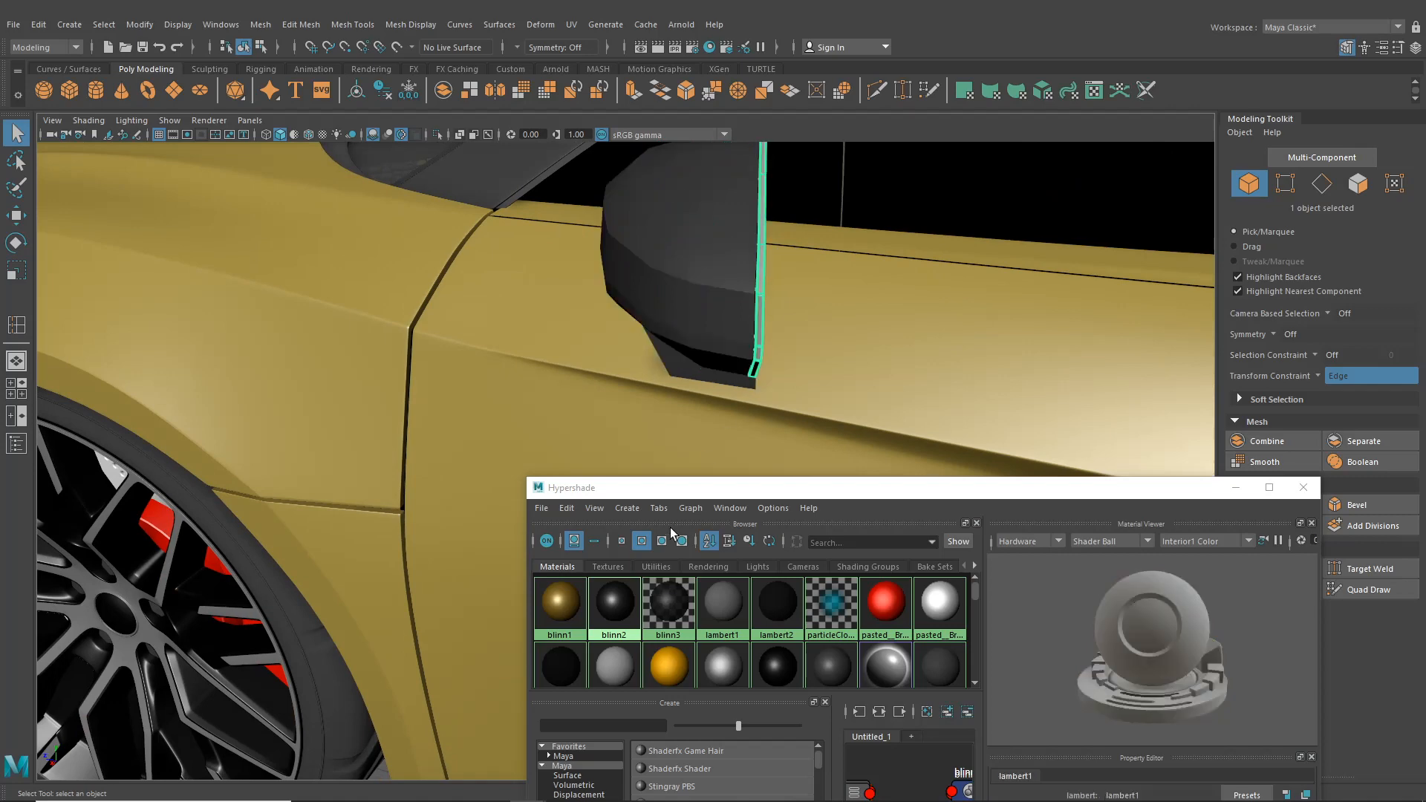
pyautogui.rightClick(612, 601)
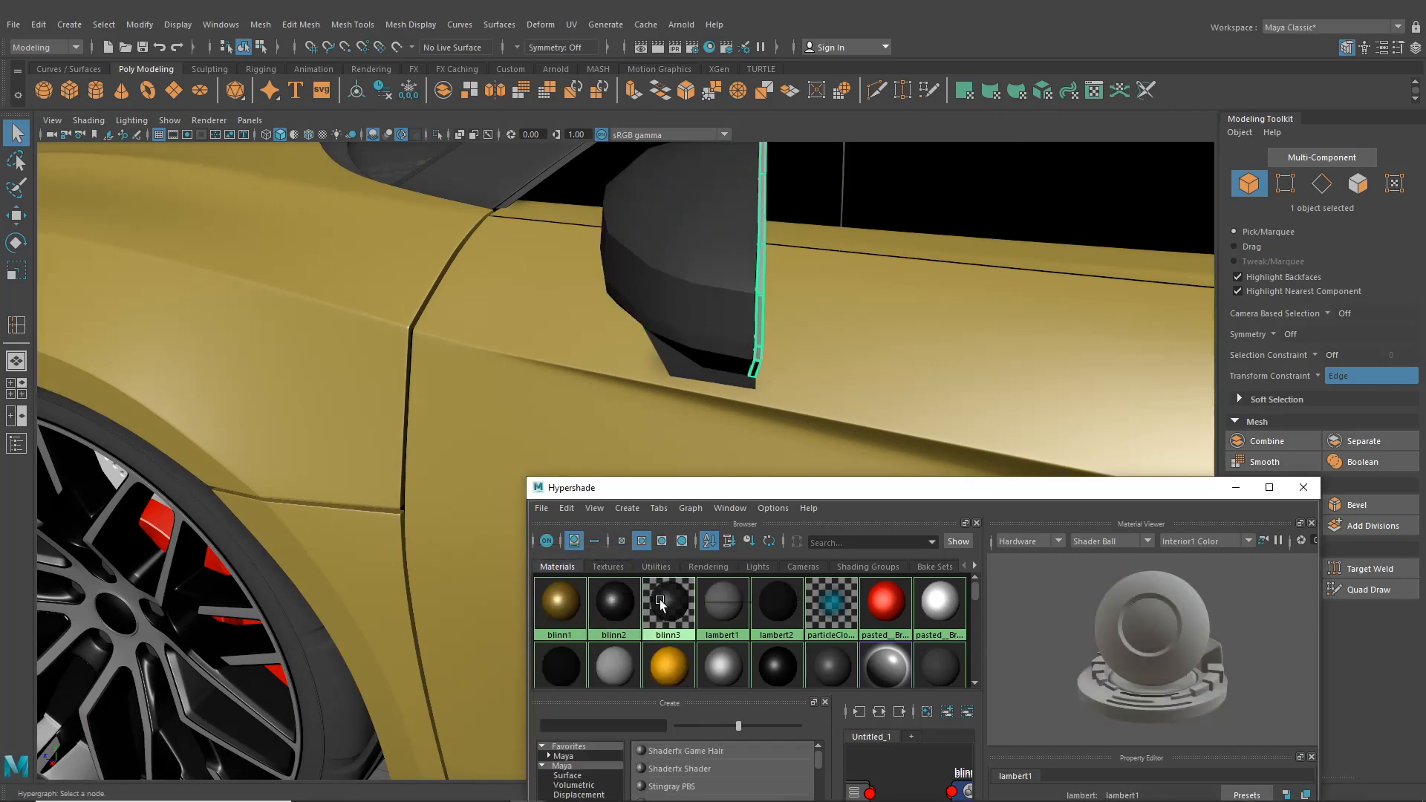
pyautogui.moveTo(776, 601); pyautogui.dragTo(777, 553, button='right')
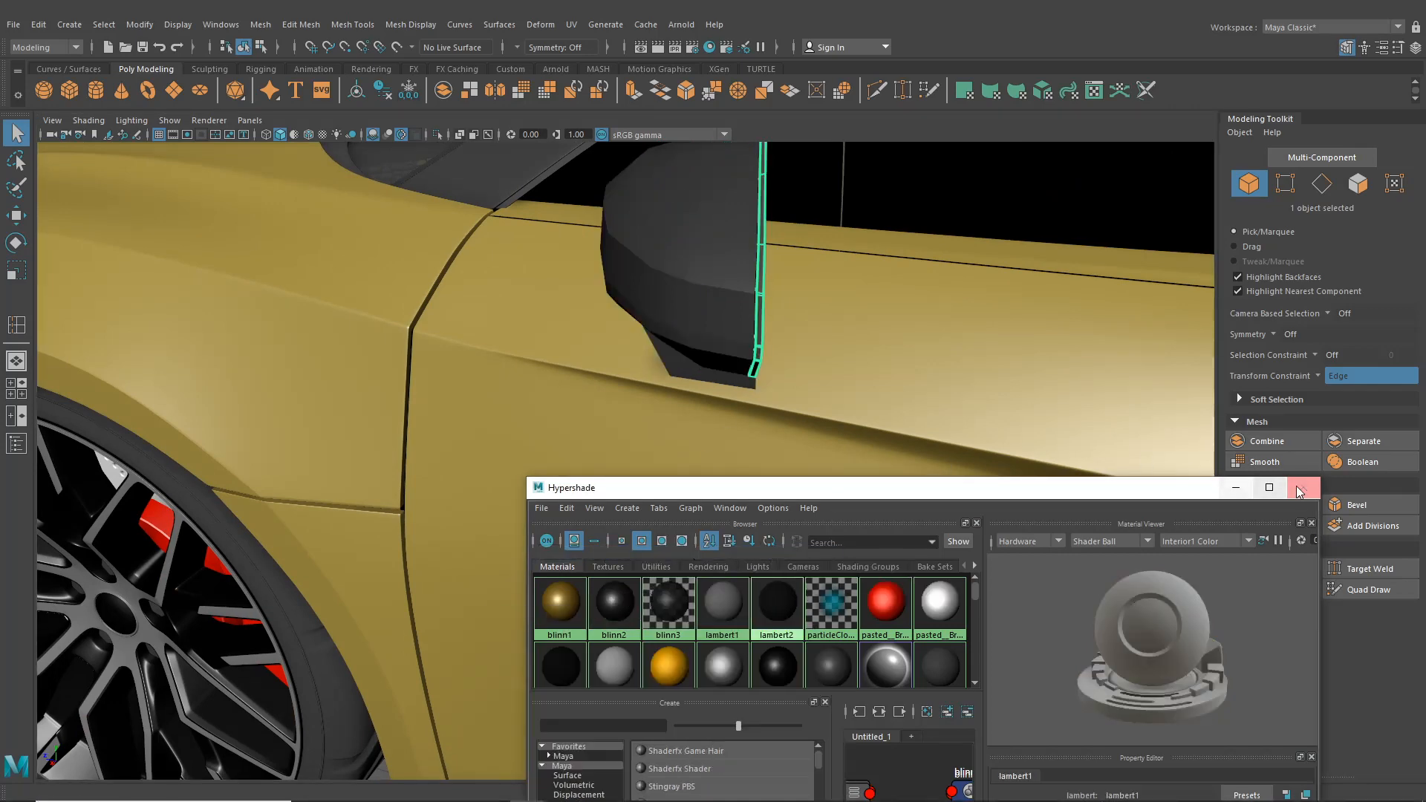
pyautogui.keyDown('alt'); pyautogui.moveTo(850, 348); pyautogui.dragTo(630, 342, button='right'); pyautogui.keyUp('alt')
# - Turn on the smooth preview for the mirror housing, its stem and the rim around the glass
pyautogui.keyDown('alt'); pyautogui.moveTo(465, 350); pyautogui.dragTo(670, 403); pyautogui.keyUp('alt')
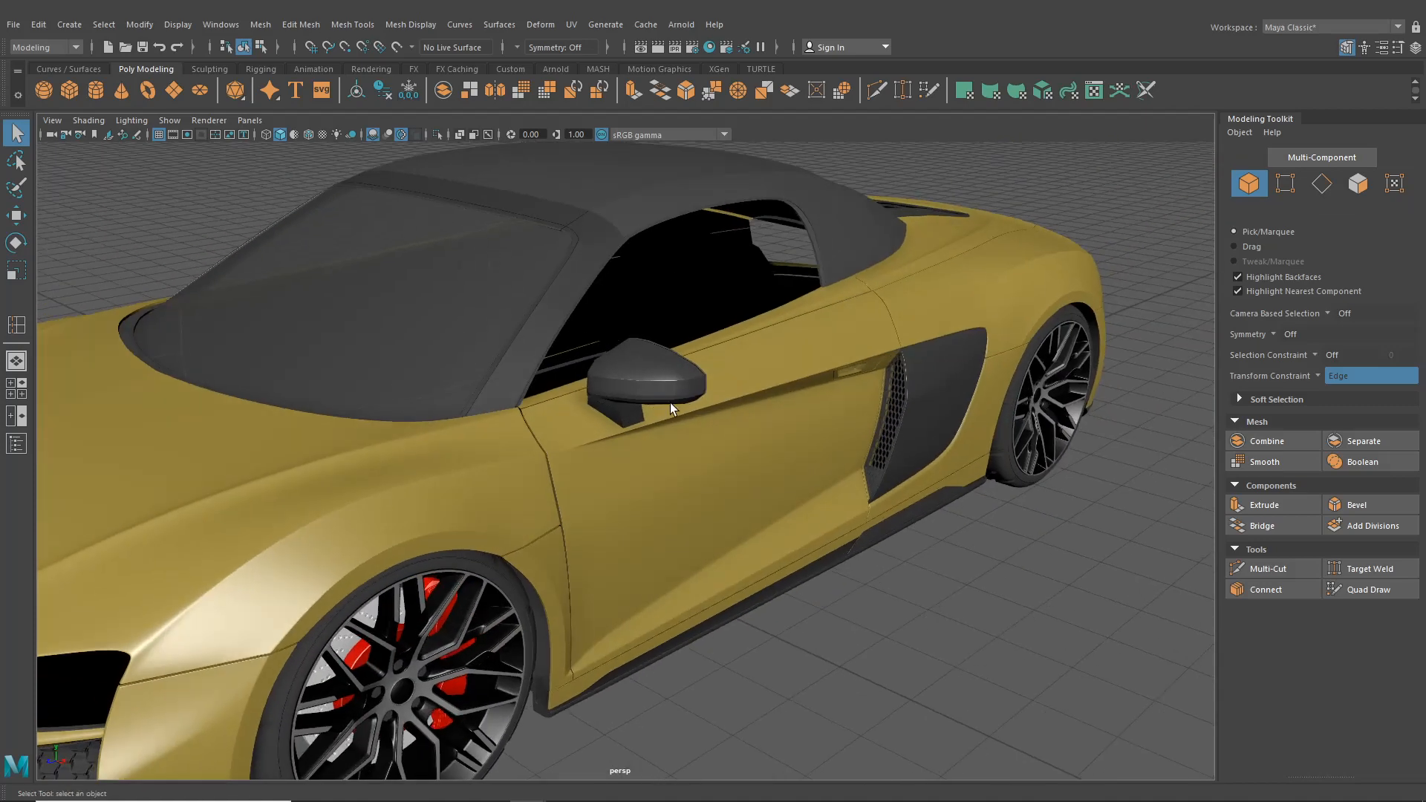
pyautogui.click(666, 389)
pyautogui.scroll(4, 665, 390)
pyautogui.click(625, 381)
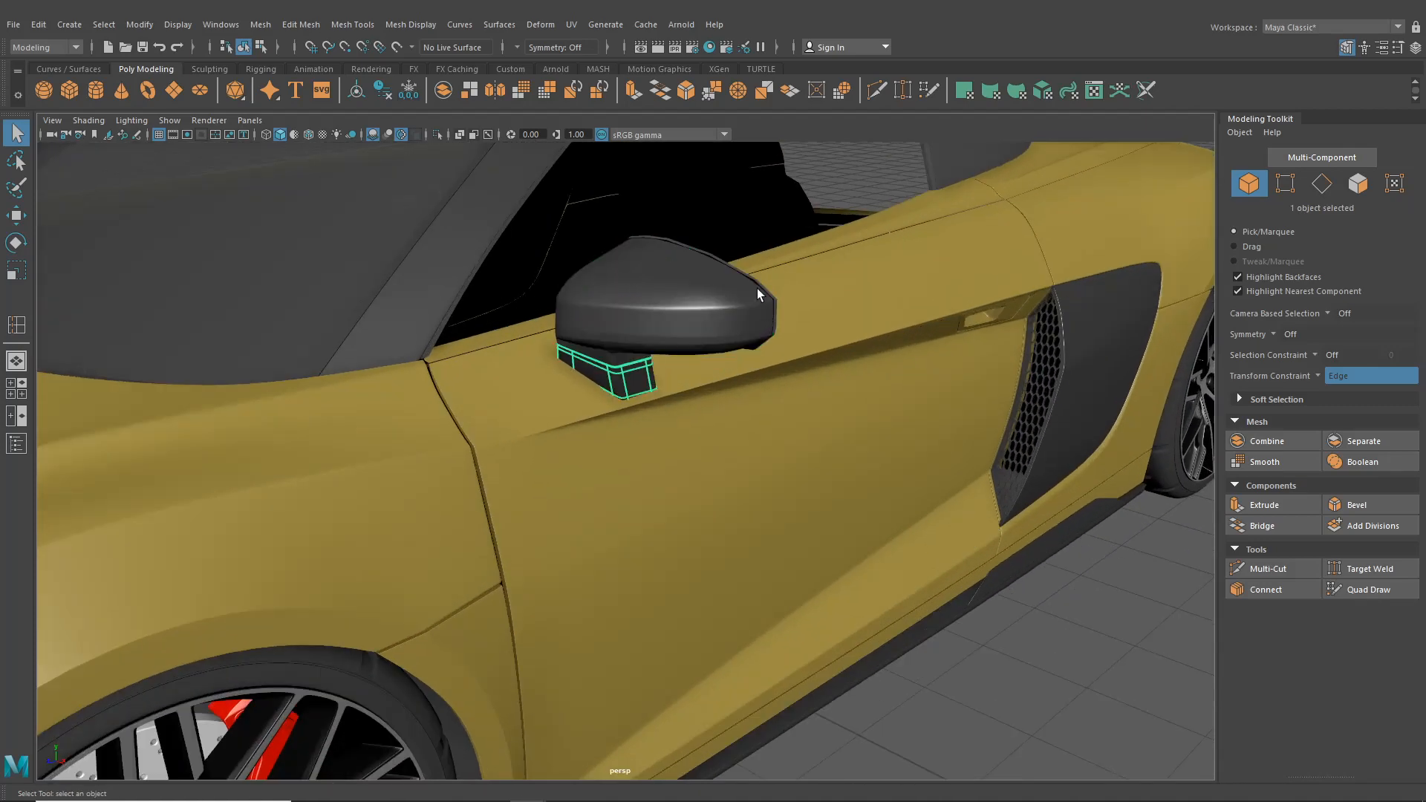
pyautogui.click(756, 283)
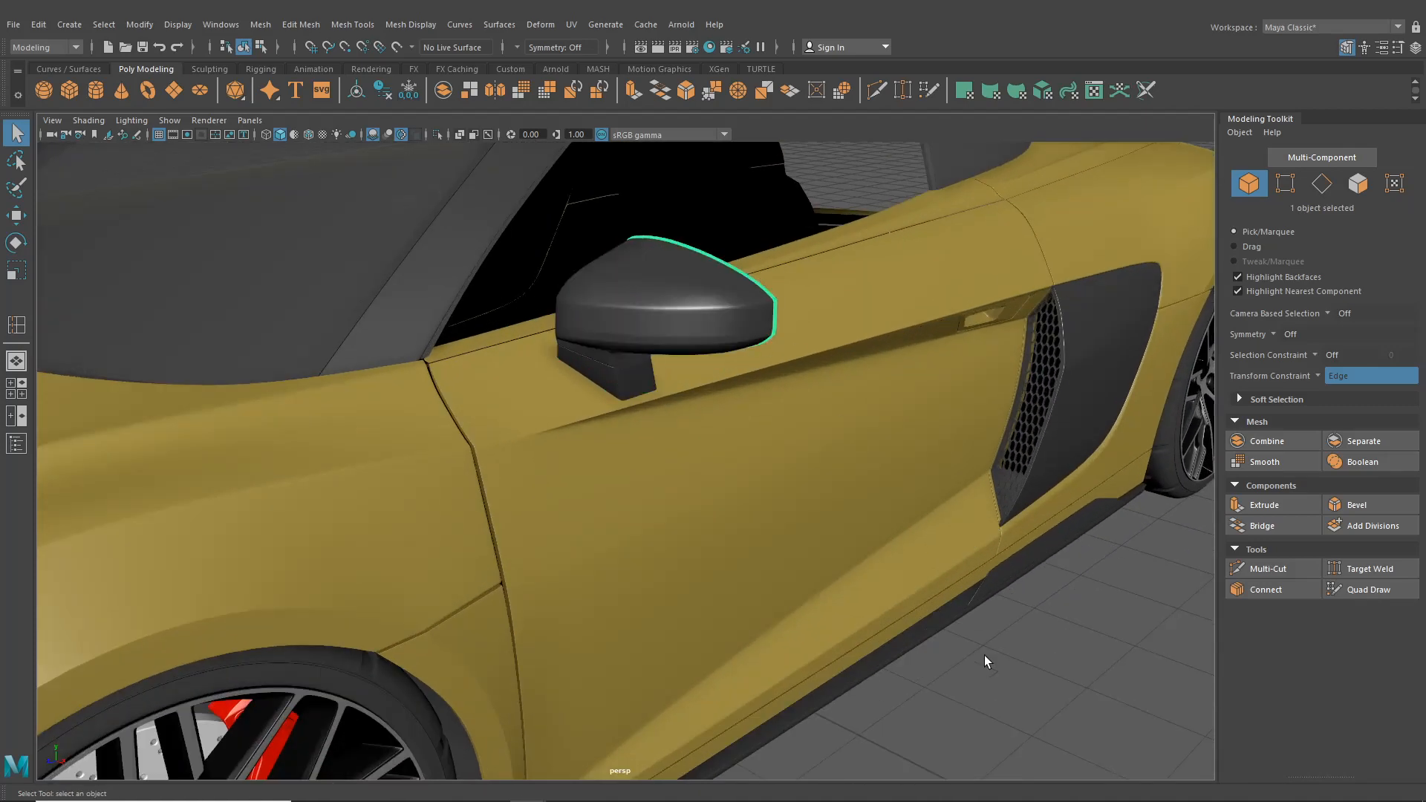
# - Examine the mirror's glass, rim and stem from behind the car
pyautogui.keyDown('alt'); pyautogui.moveTo(959, 618); pyautogui.dragTo(960, 500); pyautogui.keyUp('alt')
pyautogui.scroll(-6, 961, 494)
pyautogui.keyDown('alt'); pyautogui.moveTo(872, 504); pyautogui.dragTo(688, 518); pyautogui.keyUp('alt')
pyautogui.scroll(5, 628, 505)
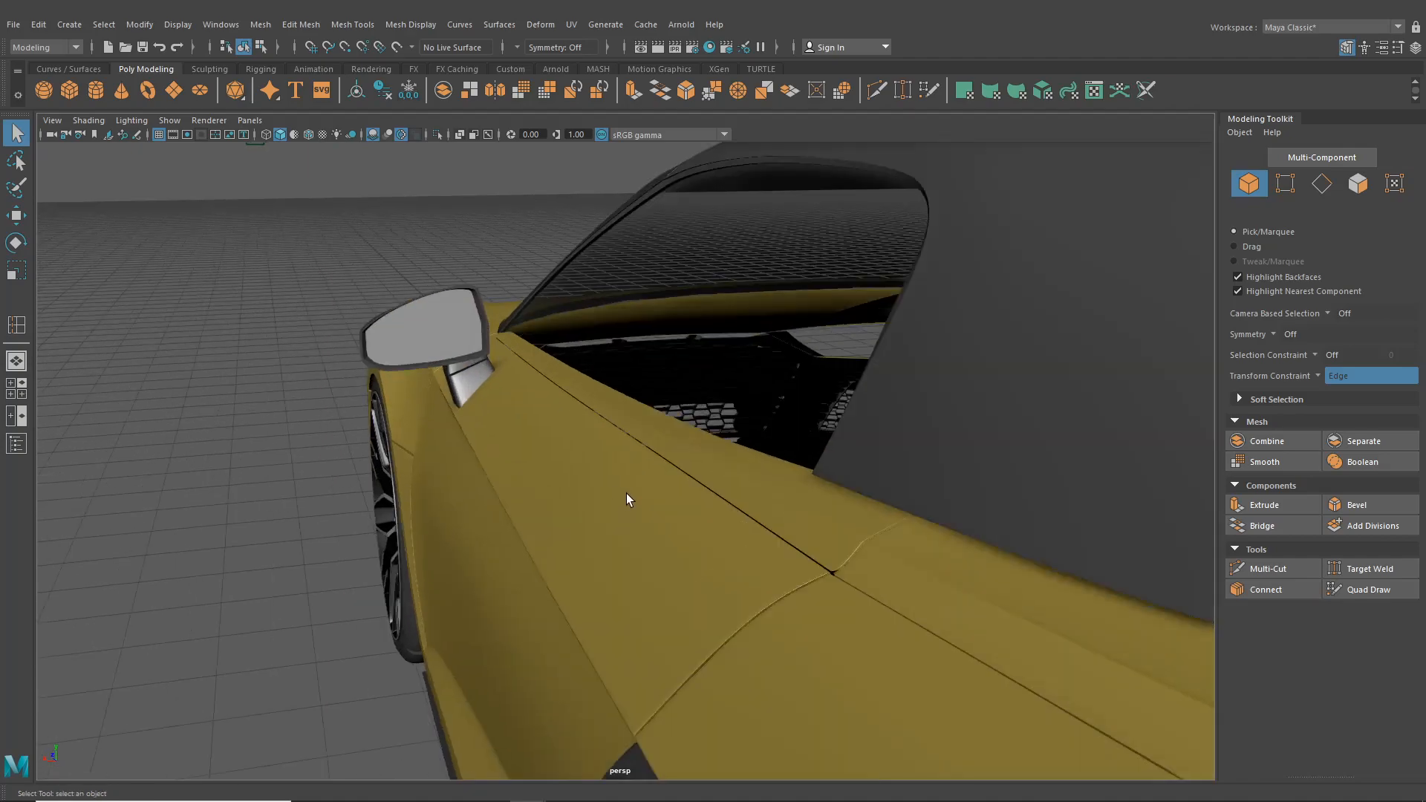
pyautogui.keyDown('alt'); pyautogui.moveTo(431, 352); pyautogui.dragTo(573, 434, button='middle'); pyautogui.keyUp('alt')
pyautogui.scroll(3, 573, 434)
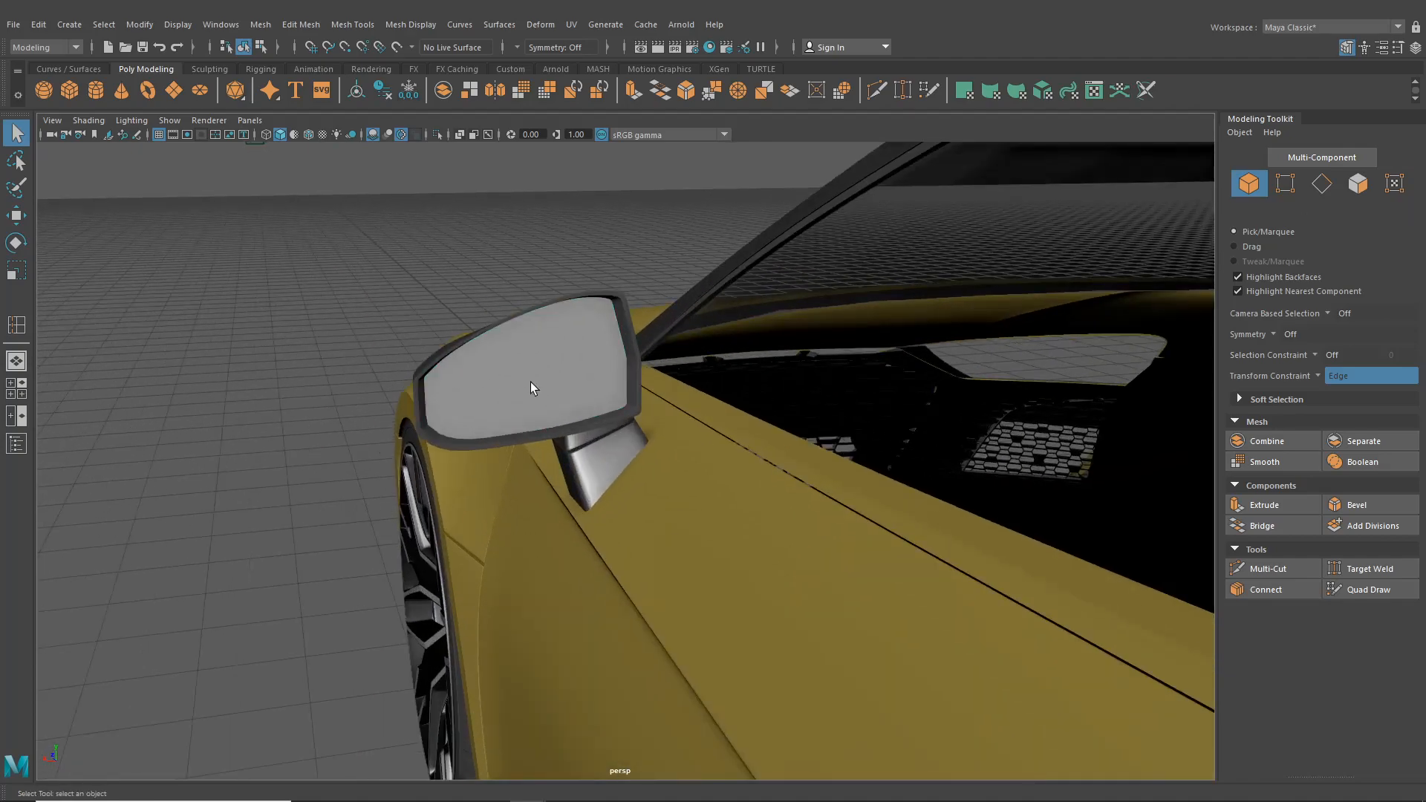
# - Examine the finished mirror against the whole car from the front, side and rear
pyautogui.scroll(-8, 261, 379)
pyautogui.keyDown('alt'); pyautogui.moveTo(283, 403); pyautogui.dragTo(680, 470); pyautogui.keyUp('alt')
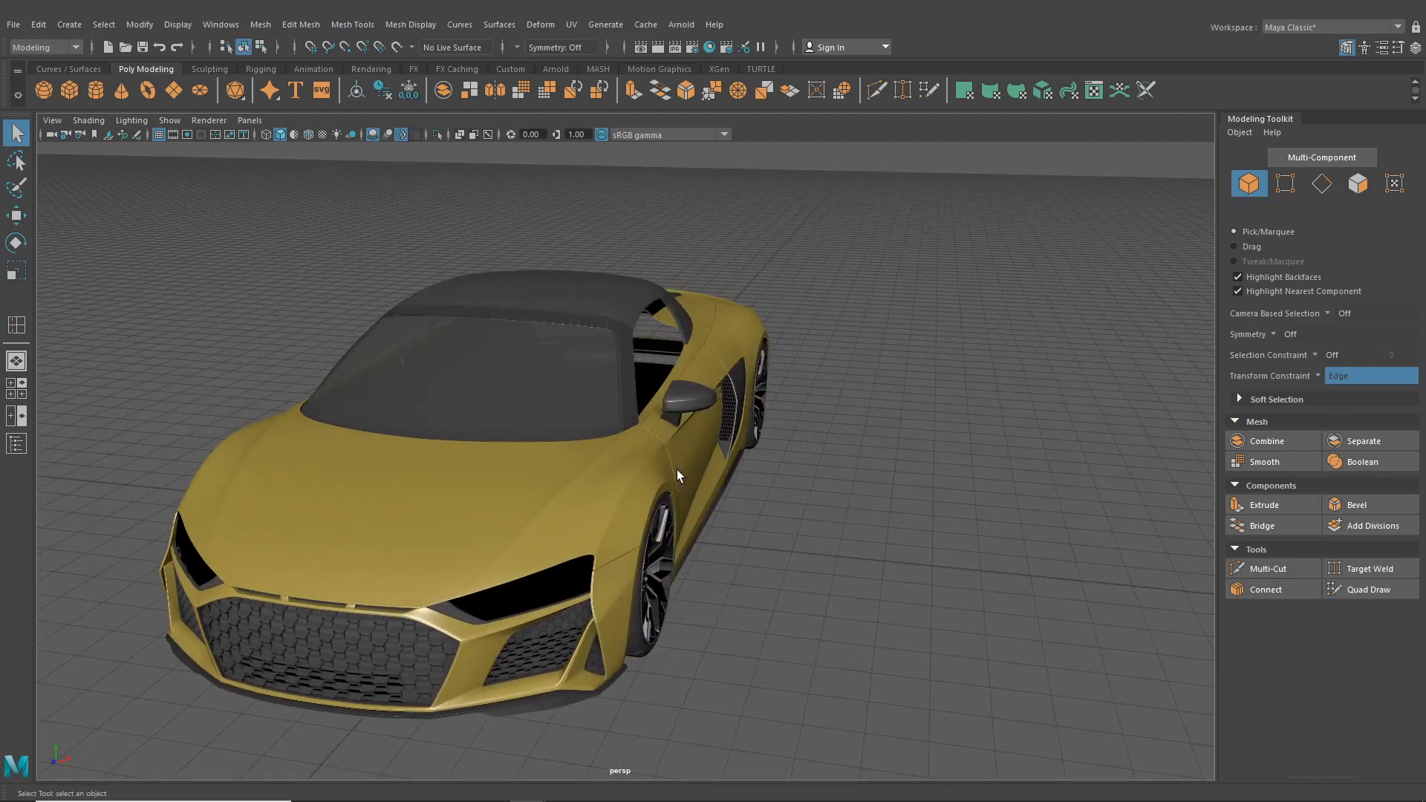
pyautogui.scroll(8, 676, 470)
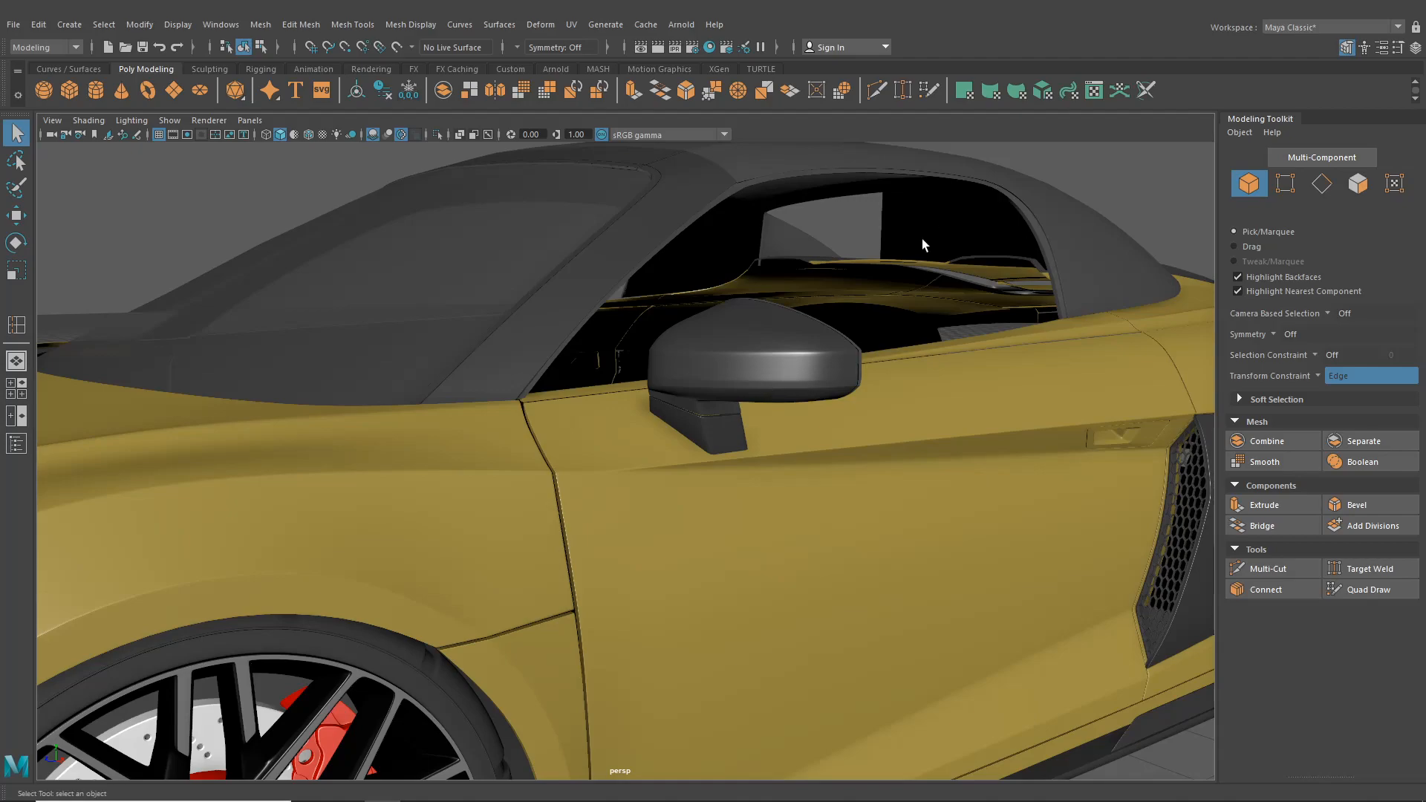
pyautogui.scroll(-7, 921, 241)
pyautogui.keyDown('alt'); pyautogui.moveTo(724, 422); pyautogui.dragTo(764, 416); pyautogui.keyUp('alt')
pyautogui.scroll(-4, 764, 416)
pyautogui.keyDown('alt'); pyautogui.moveTo(764, 416); pyautogui.dragTo(890, 423, button='middle'); pyautogui.keyUp('alt')
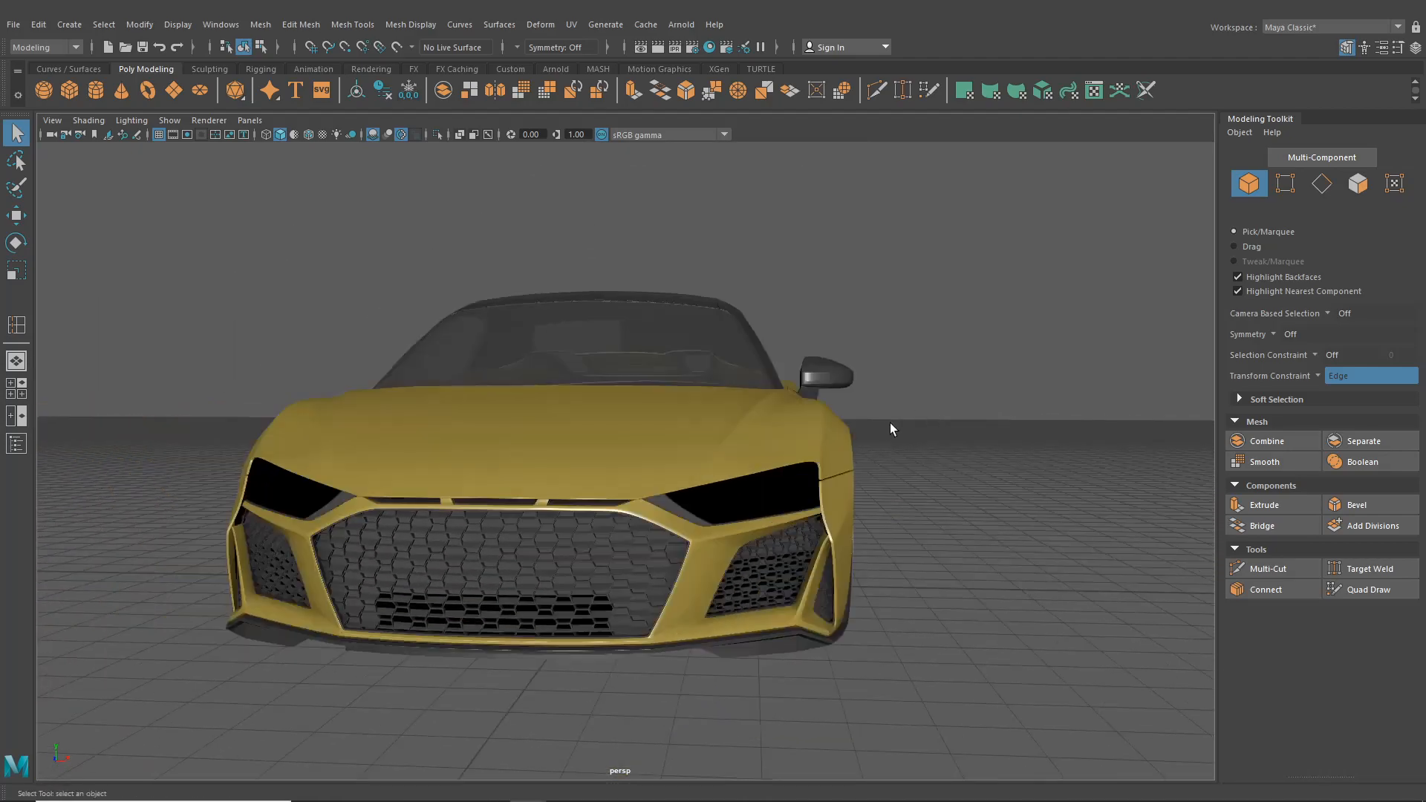
pyautogui.keyDown('alt'); pyautogui.moveTo(892, 429); pyautogui.dragTo(618, 336); pyautogui.keyUp('alt')
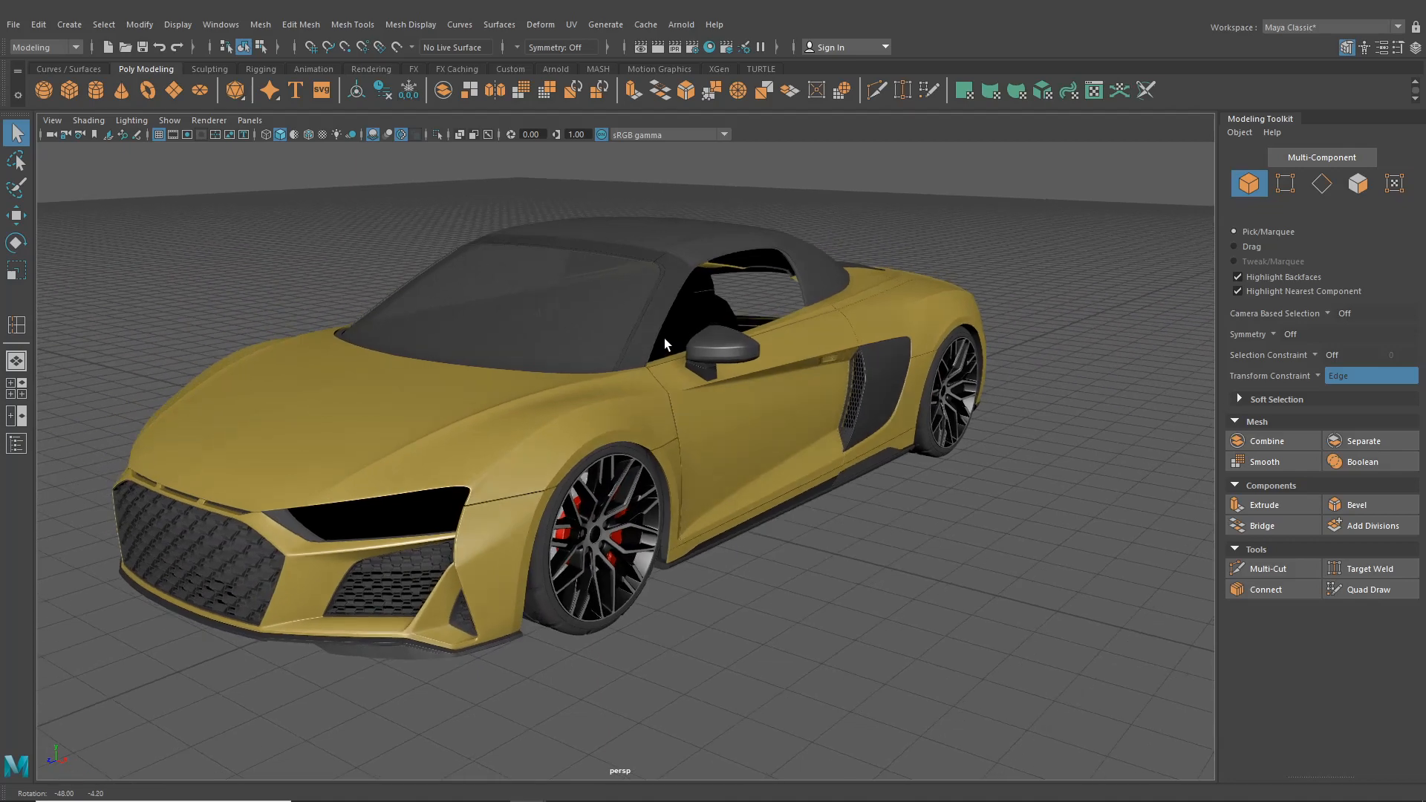
pyautogui.keyDown('alt'); pyautogui.moveTo(854, 388); pyautogui.dragTo(771, 386); pyautogui.keyUp('alt')
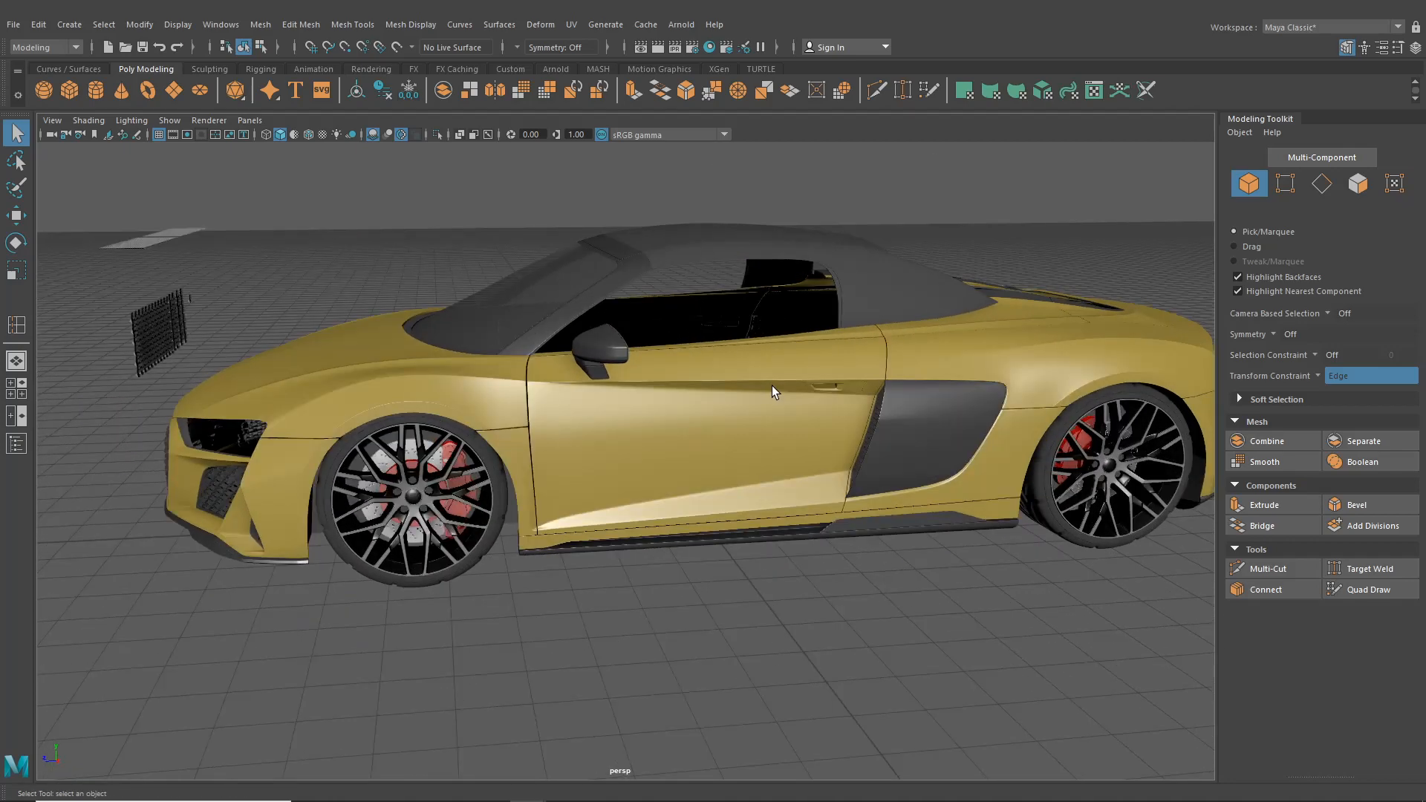
pyautogui.keyDown('alt'); pyautogui.moveTo(773, 386); pyautogui.dragTo(866, 426); pyautogui.keyUp('alt')
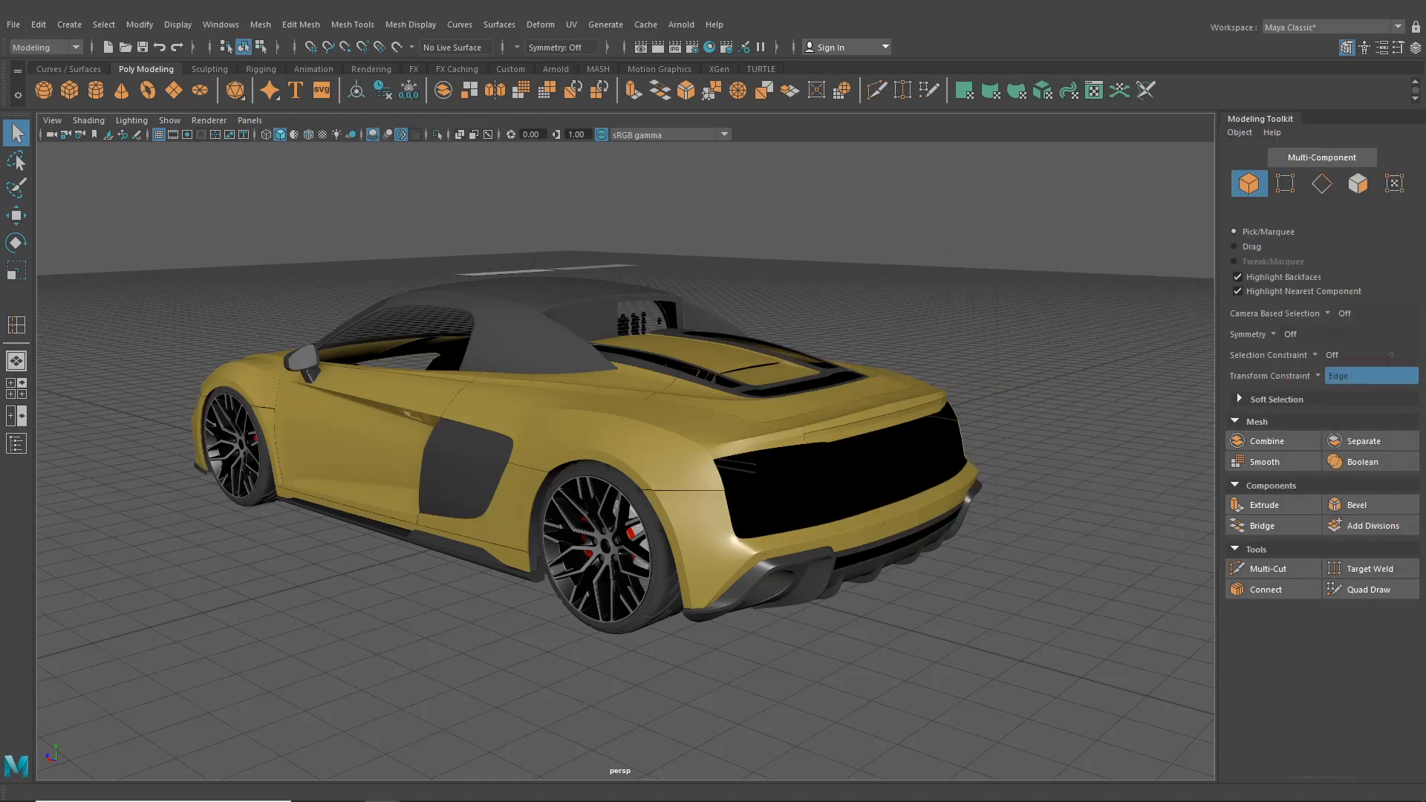
pyautogui.keyDown('alt'); pyautogui.moveTo(895, 341); pyautogui.dragTo(773, 327); pyautogui.keyUp('alt')
pyautogui.keyDown('alt'); pyautogui.moveTo(867, 343); pyautogui.dragTo(662, 355); pyautogui.keyUp('alt')
pyautogui.keyDown('alt'); pyautogui.moveTo(782, 410); pyautogui.dragTo(1027, 445); pyautogui.keyUp('alt')
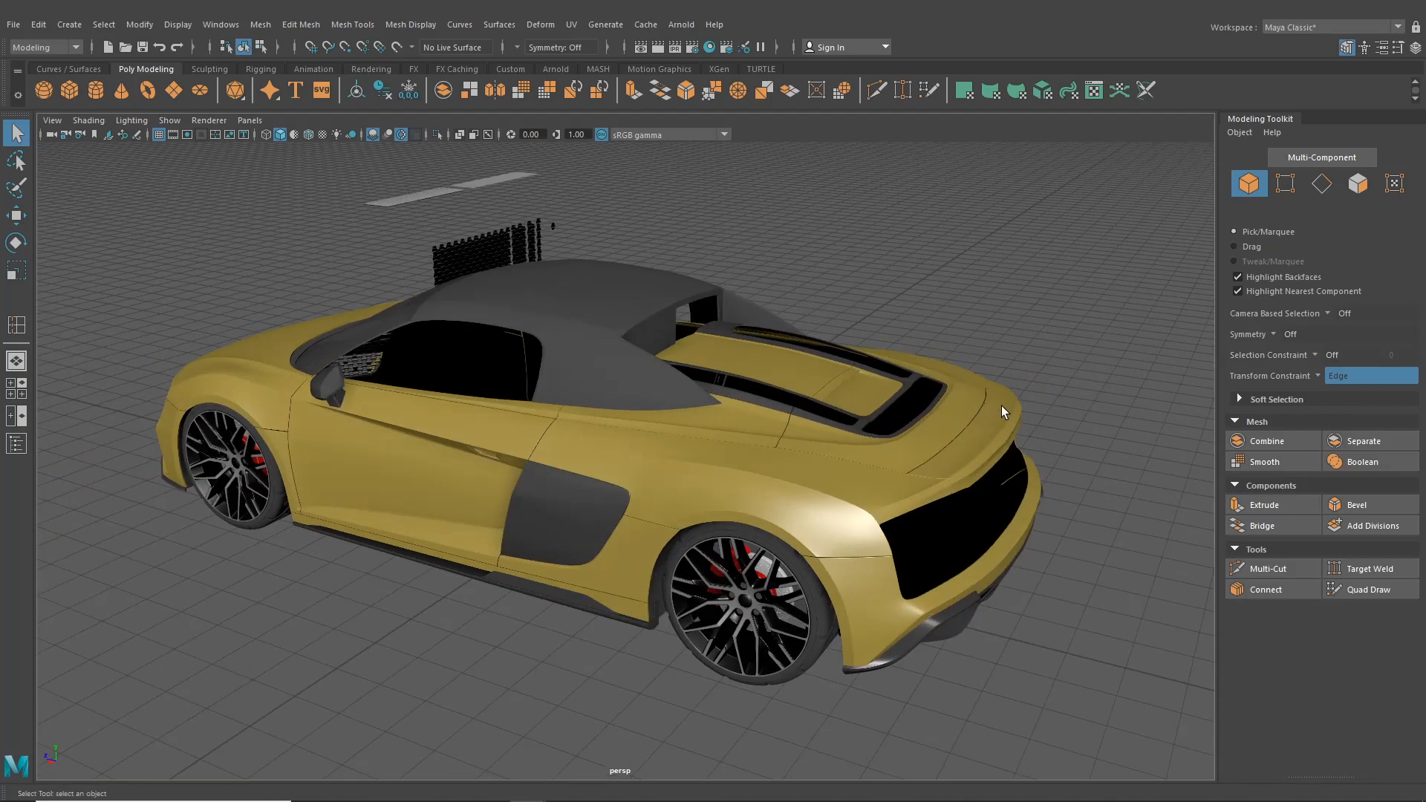
pyautogui.keyDown('alt'); pyautogui.moveTo(946, 474); pyautogui.dragTo(863, 405); pyautogui.keyUp('alt')
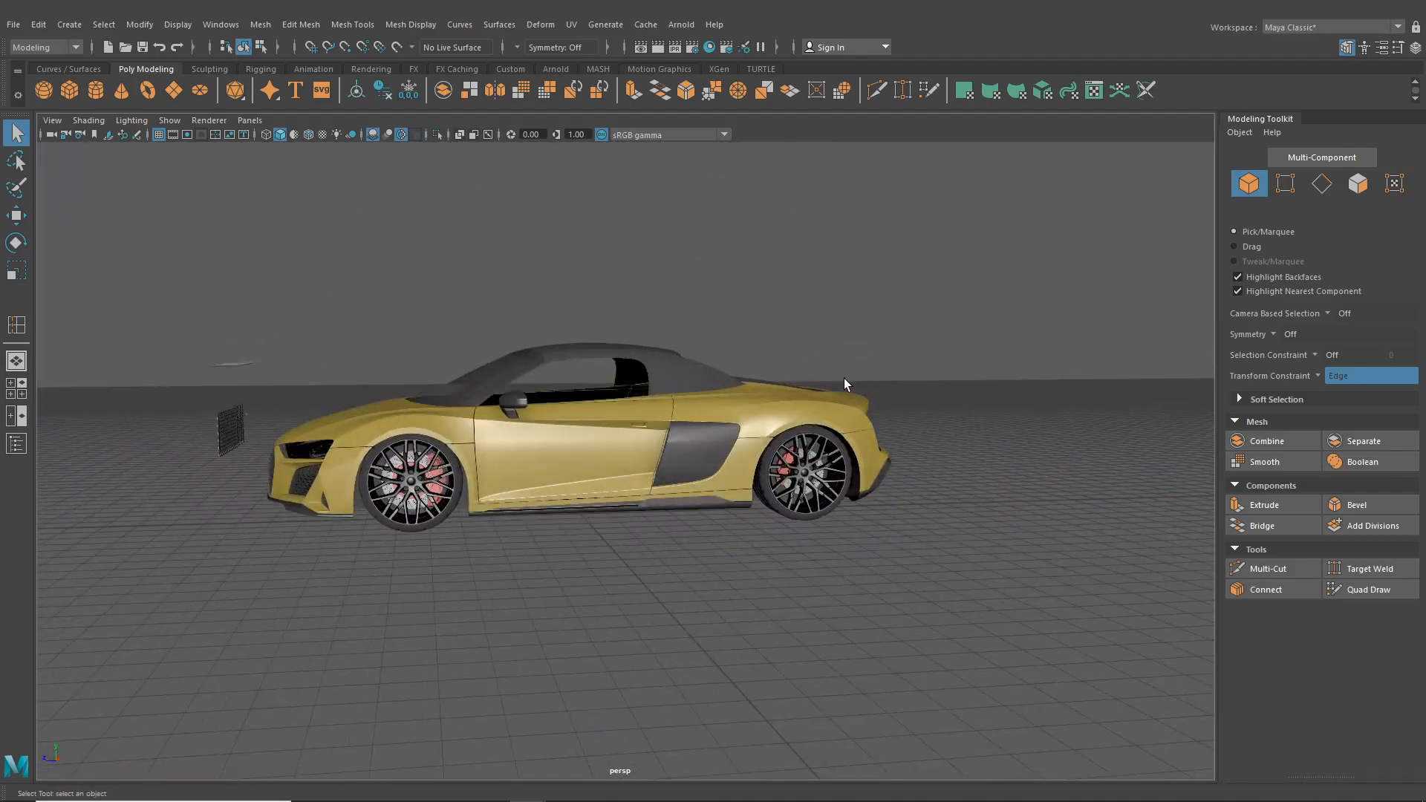
pyautogui.keyDown('alt'); pyautogui.moveTo(650, 439); pyautogui.dragTo(751, 456); pyautogui.keyUp('alt')
pyautogui.scroll(6, 733, 461)
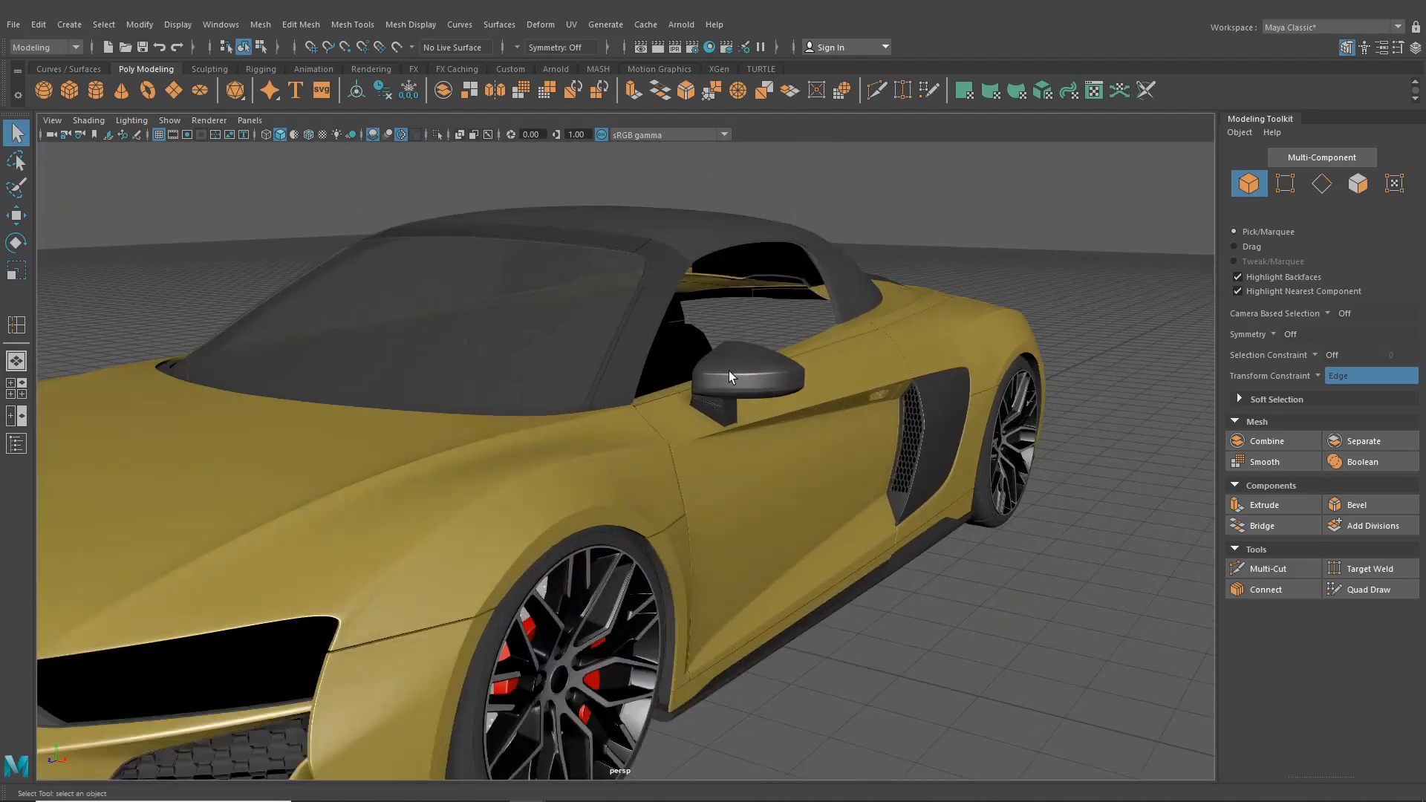
pyautogui.scroll(-7, 780, 371)
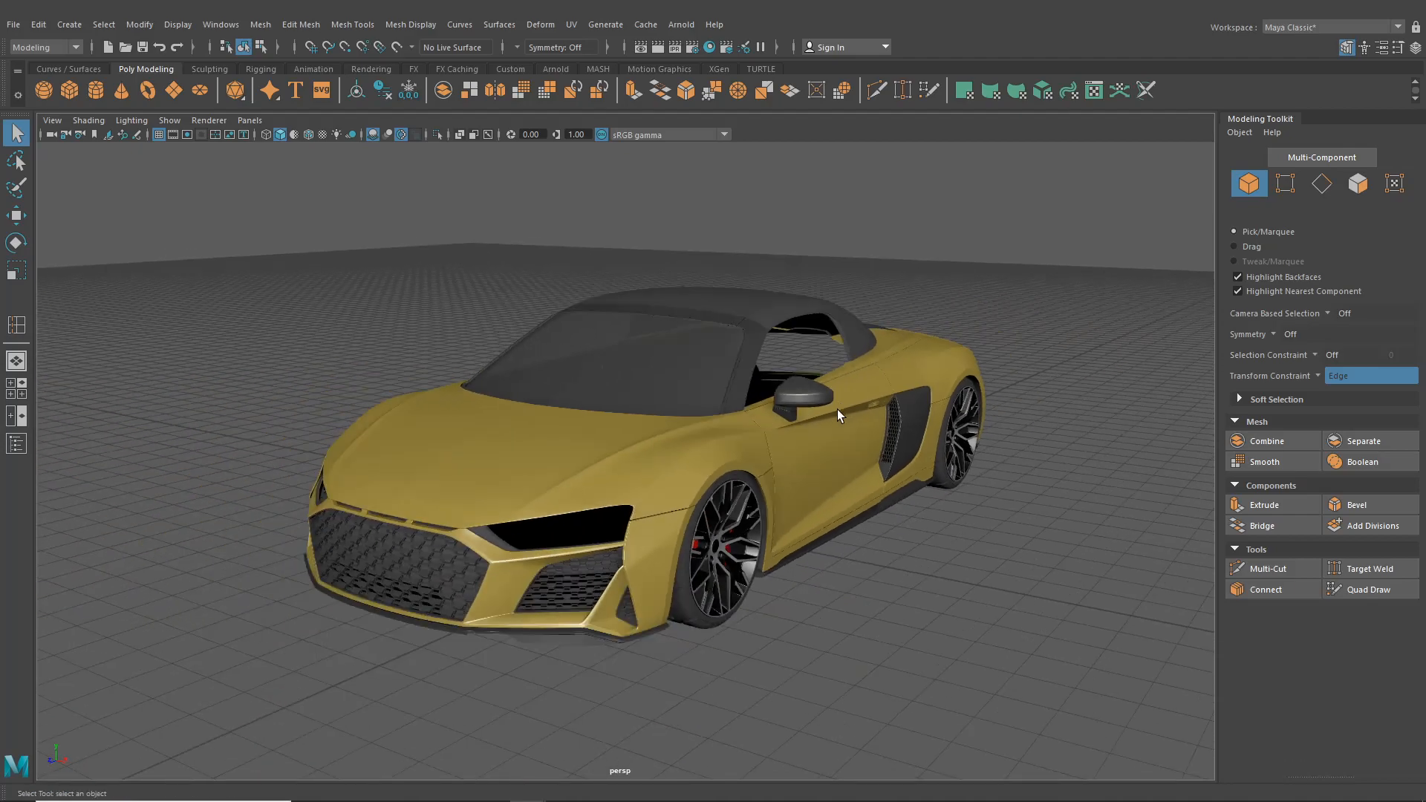
pyautogui.scroll(4, 862, 411)
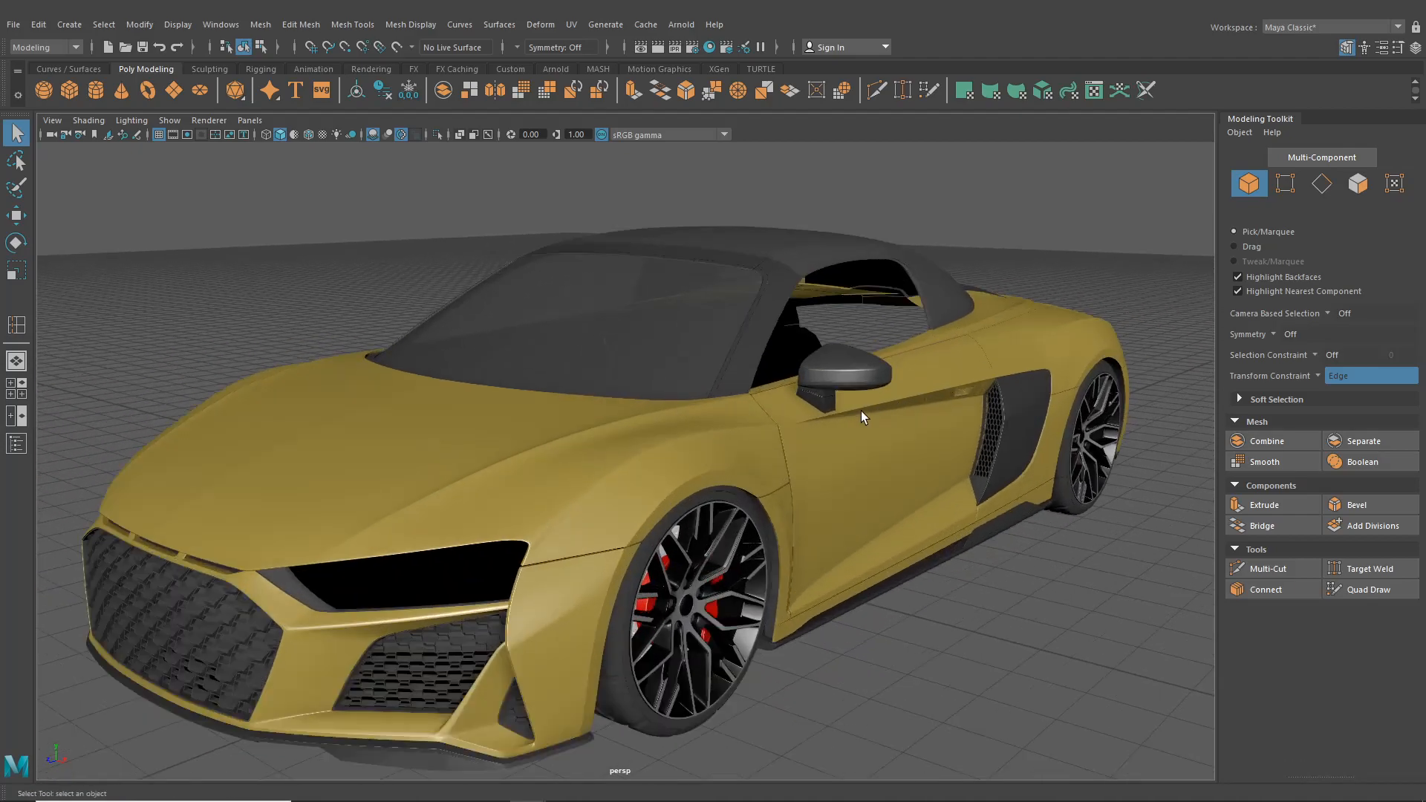
pyautogui.moveTo(861, 411)
pyautogui.keyDown('alt'); pyautogui.mouseDown()
pyautogui.moveTo(853, 398)
pyautogui.moveTo(677, 419)
pyautogui.moveTo(851, 440)
pyautogui.moveTo(980, 413)
pyautogui.moveTo(856, 407)
pyautogui.mouseUp(); pyautogui.keyUp('alt')
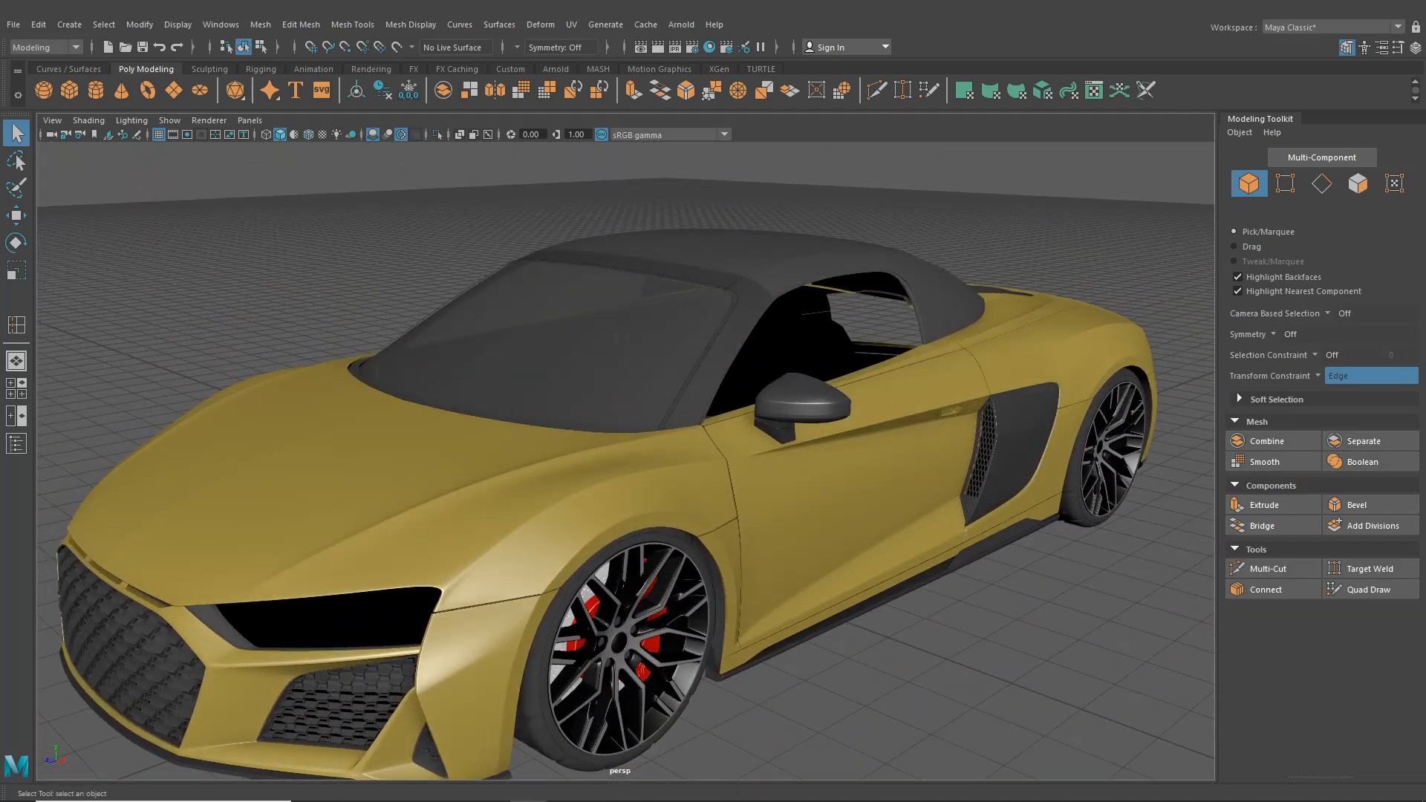